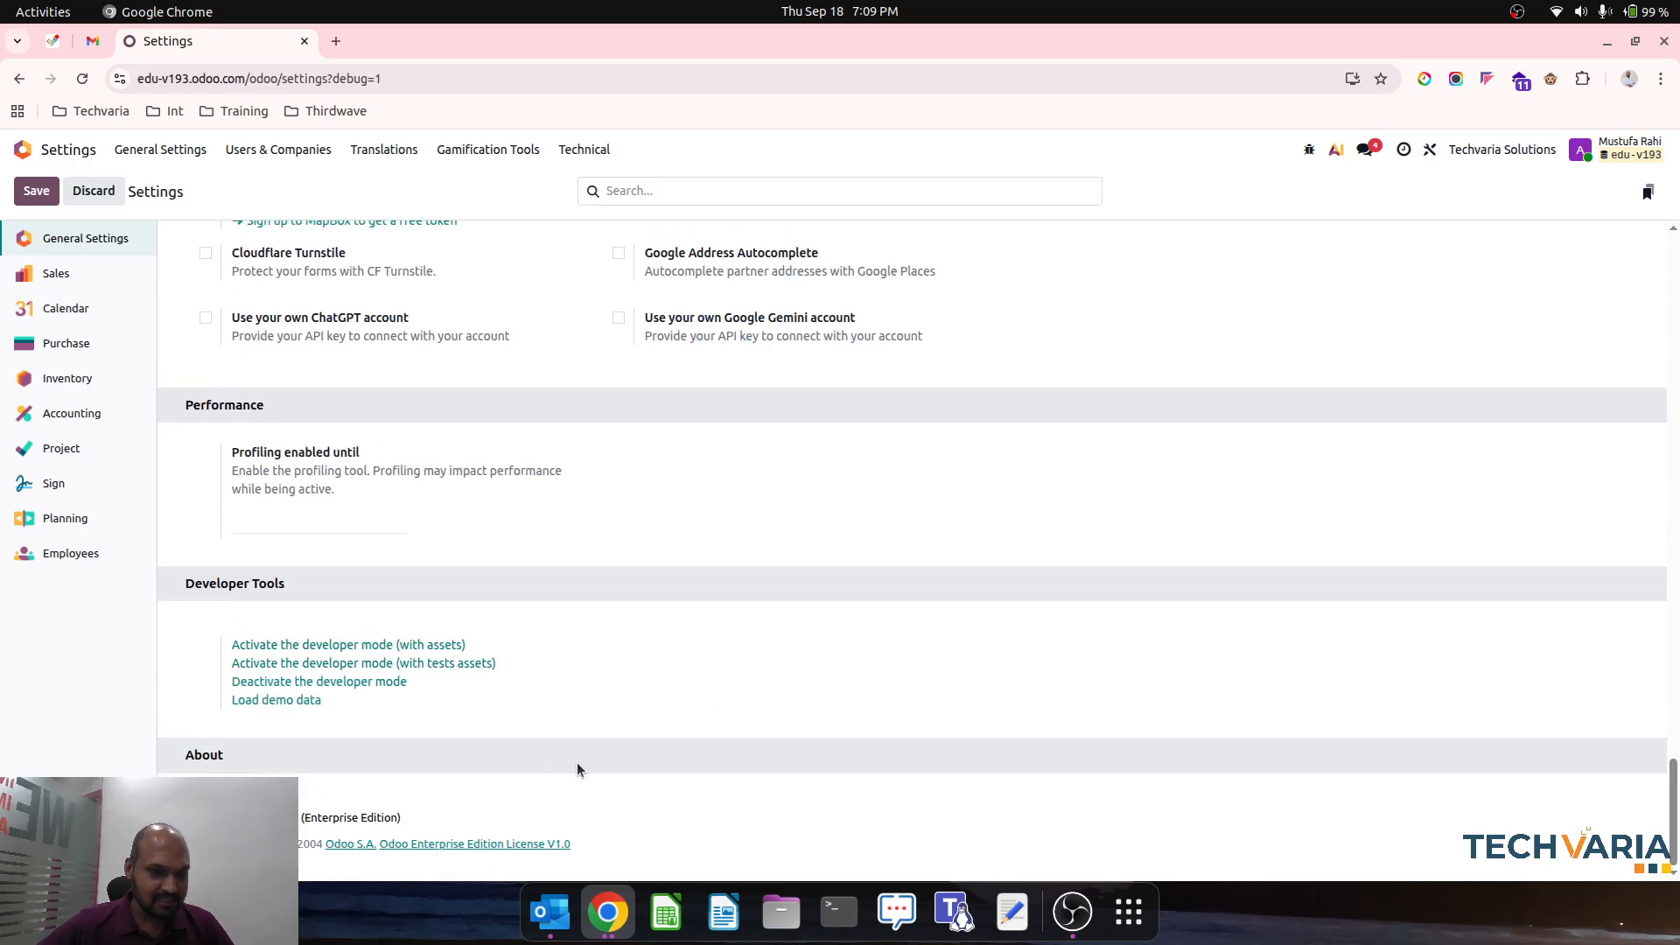
# - Open the Accounting settings and review the Inventory Valuation defaults, including the valuation account
pyautogui.tripleClick(332, 817)
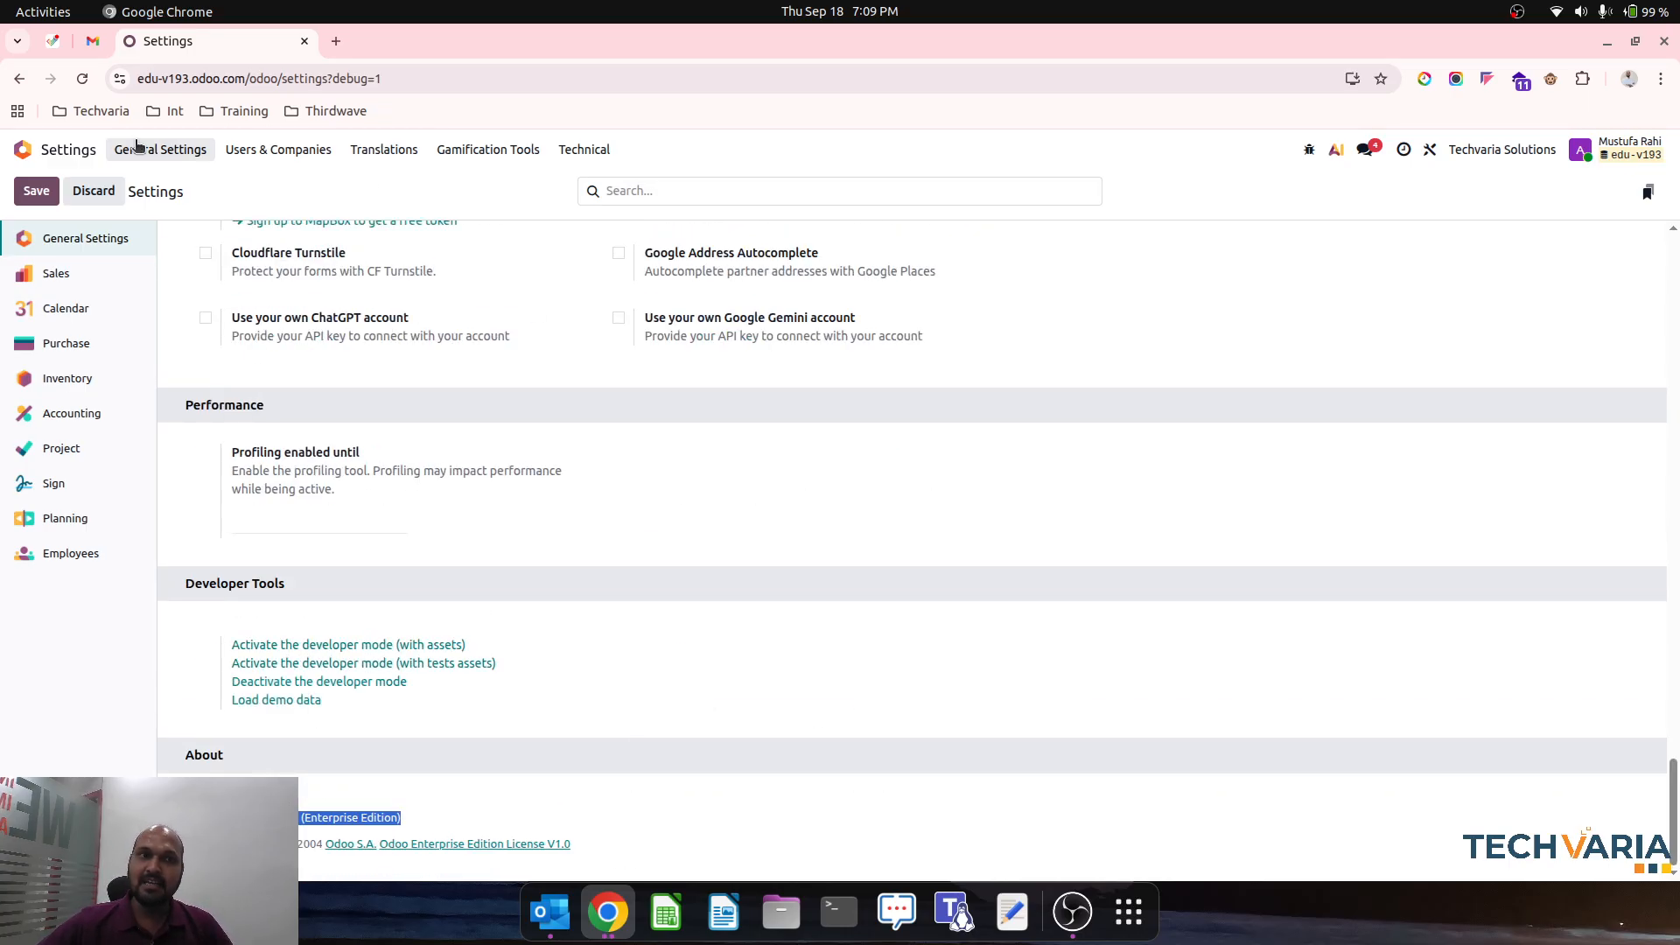
pyautogui.click(35, 151)
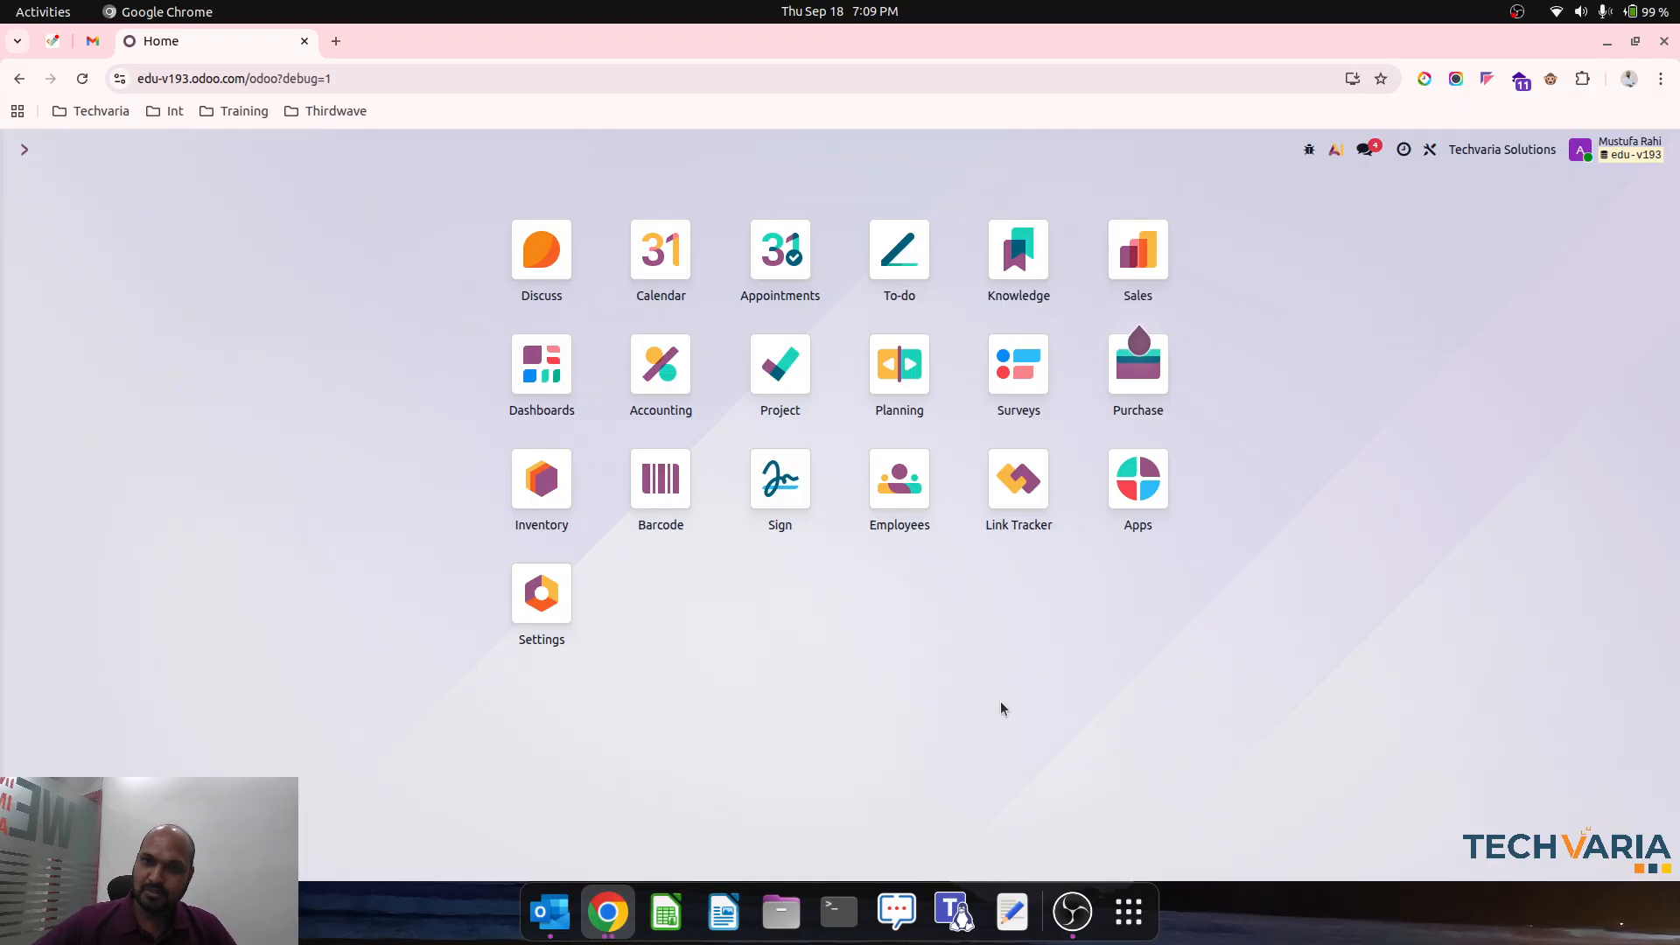
pyautogui.click(660, 392)
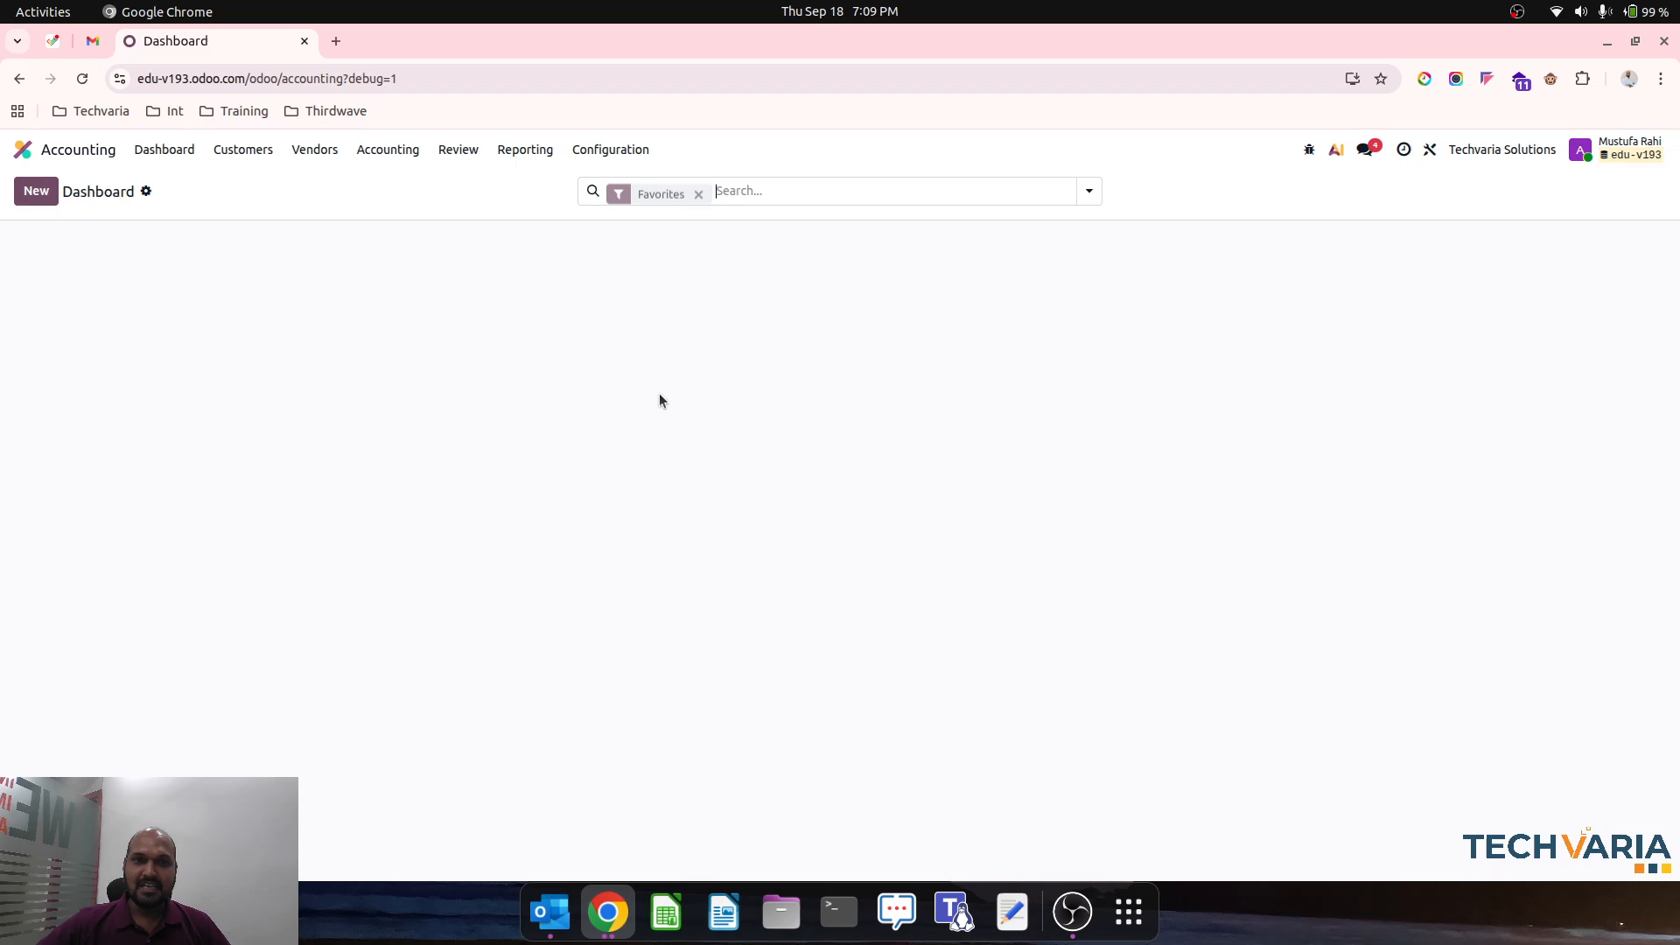
pyautogui.click(617, 151)
pyautogui.click(617, 182)
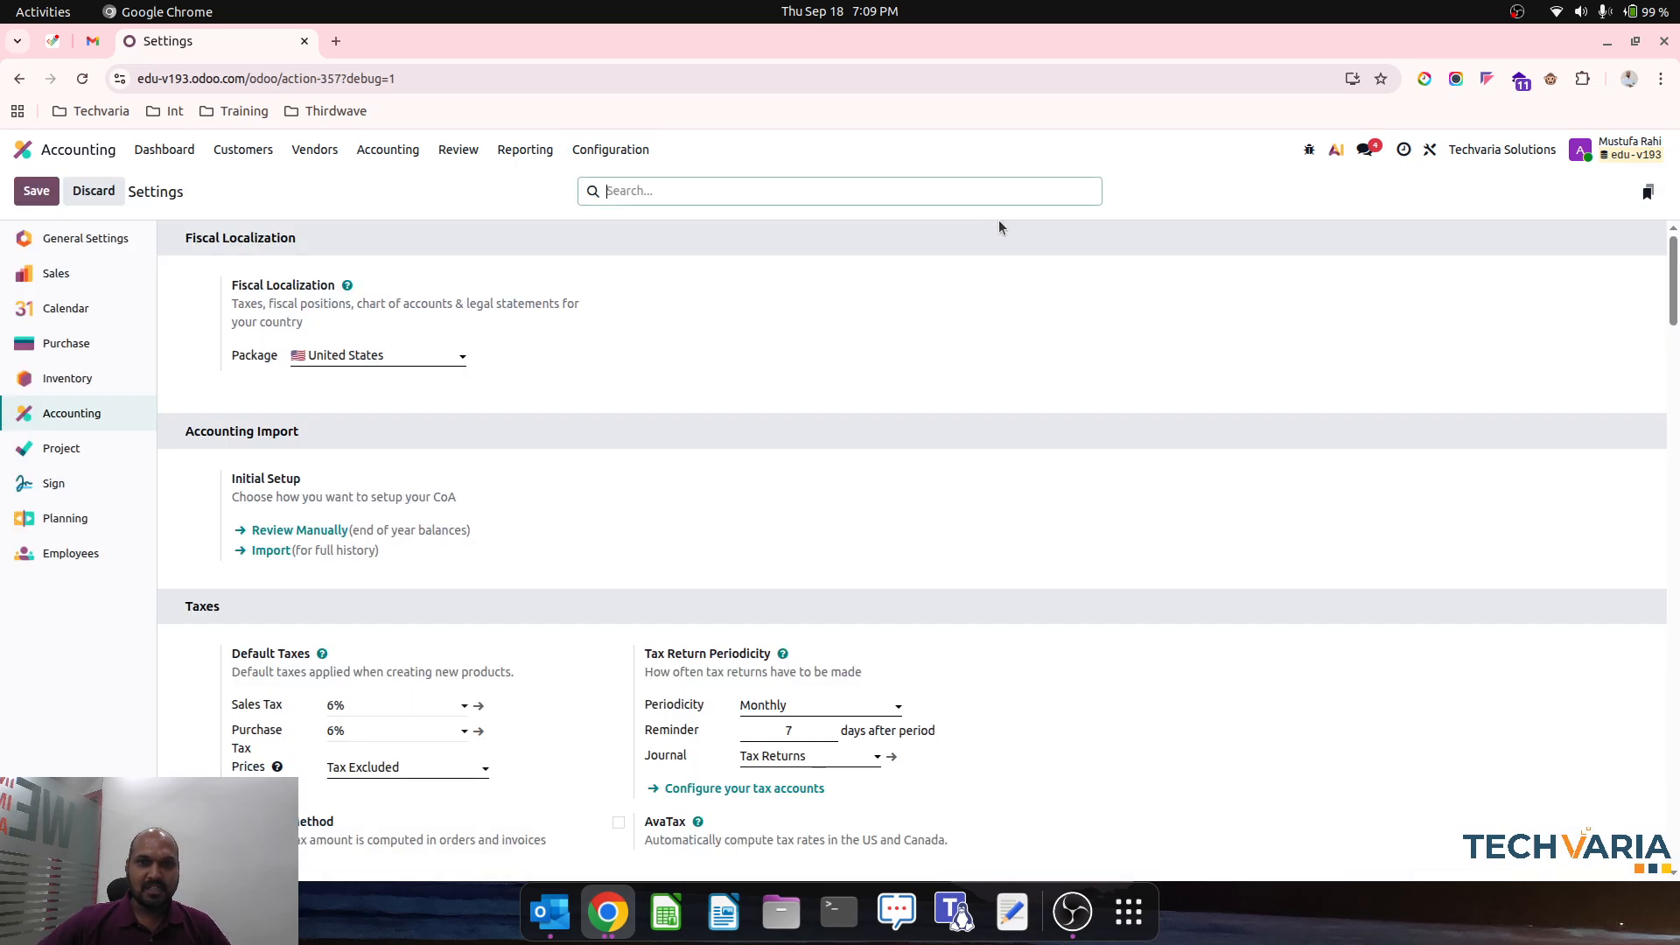
pyautogui.scroll(-20, 823, 559)
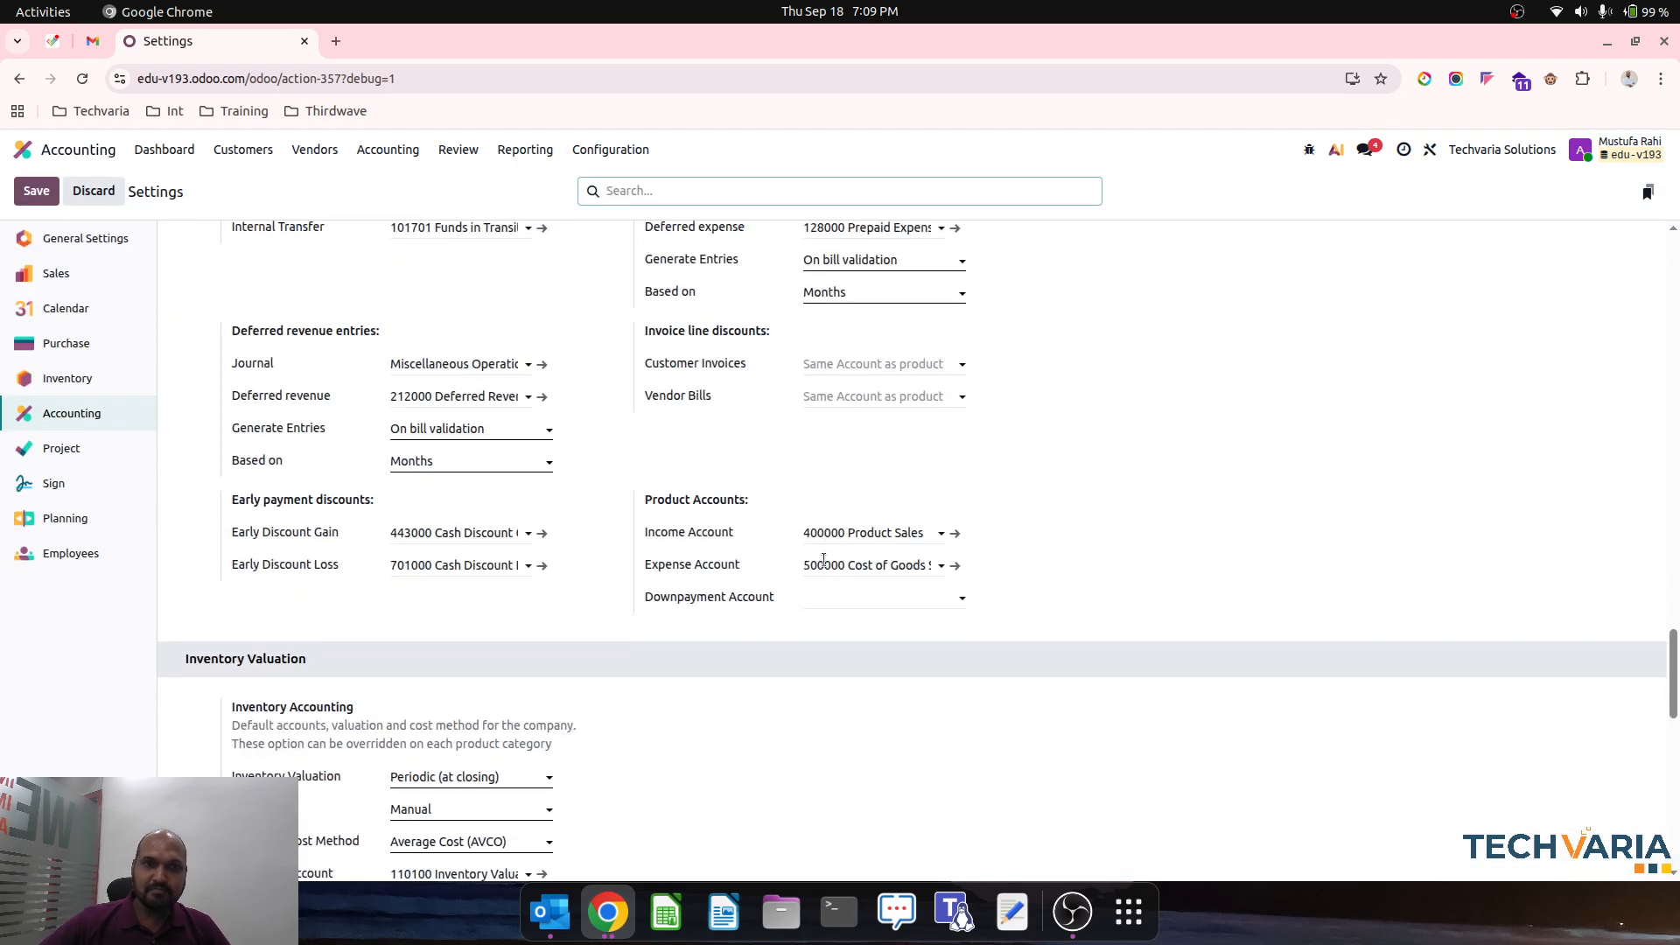
pyautogui.scroll(-3, 775, 647)
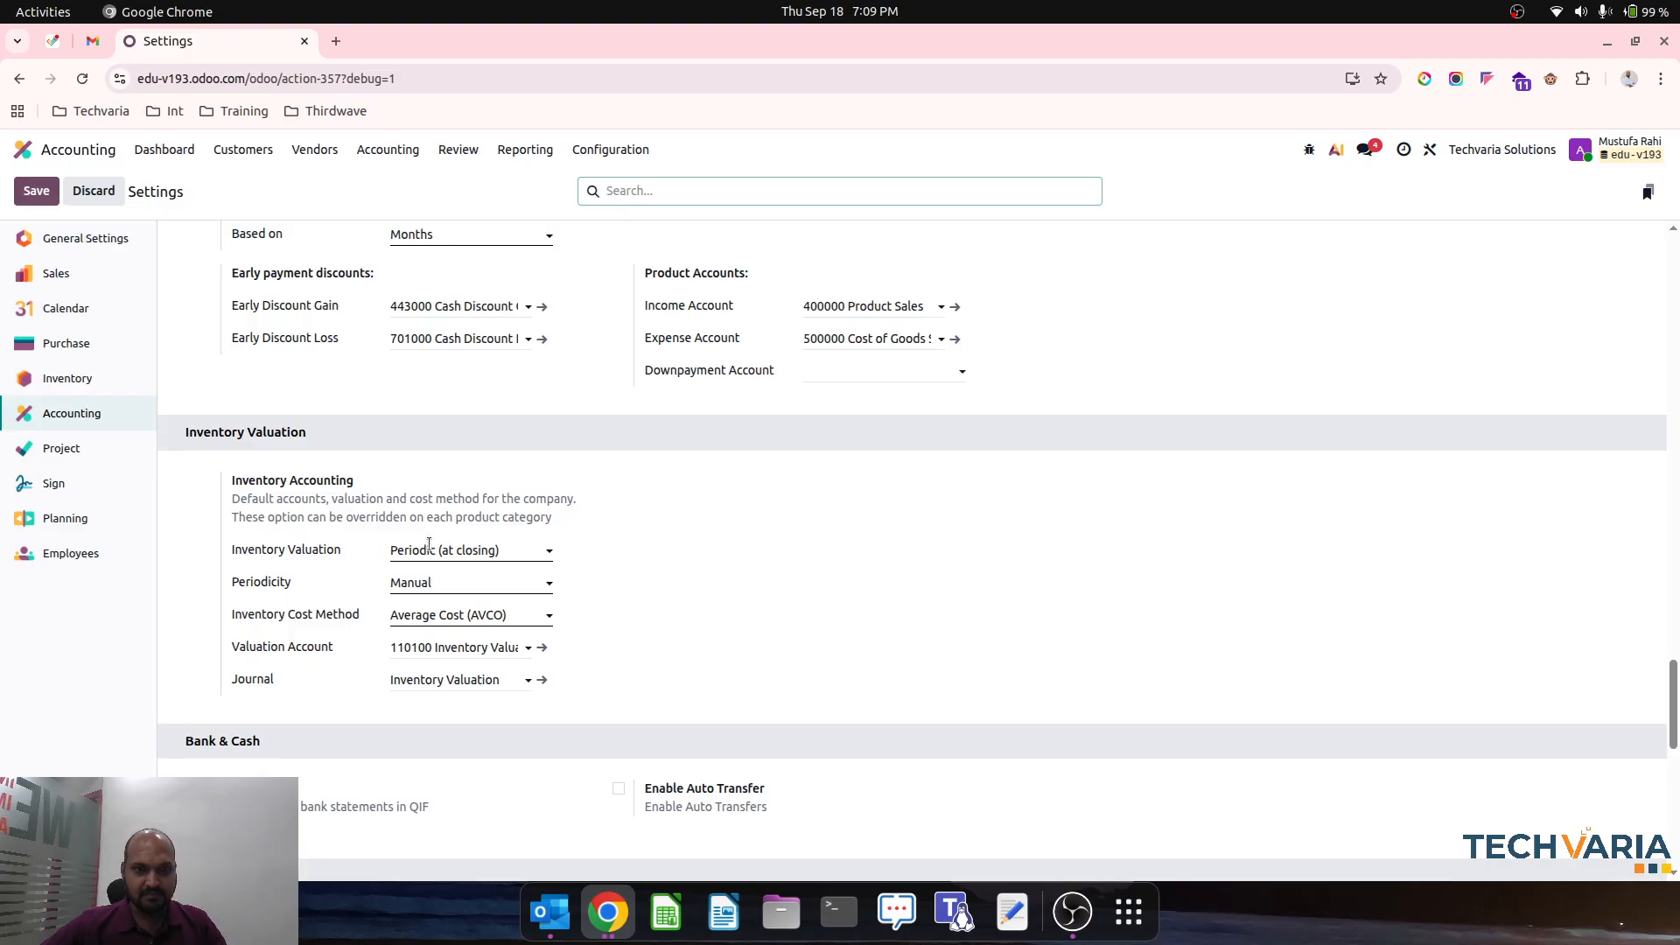
pyautogui.click(479, 647)
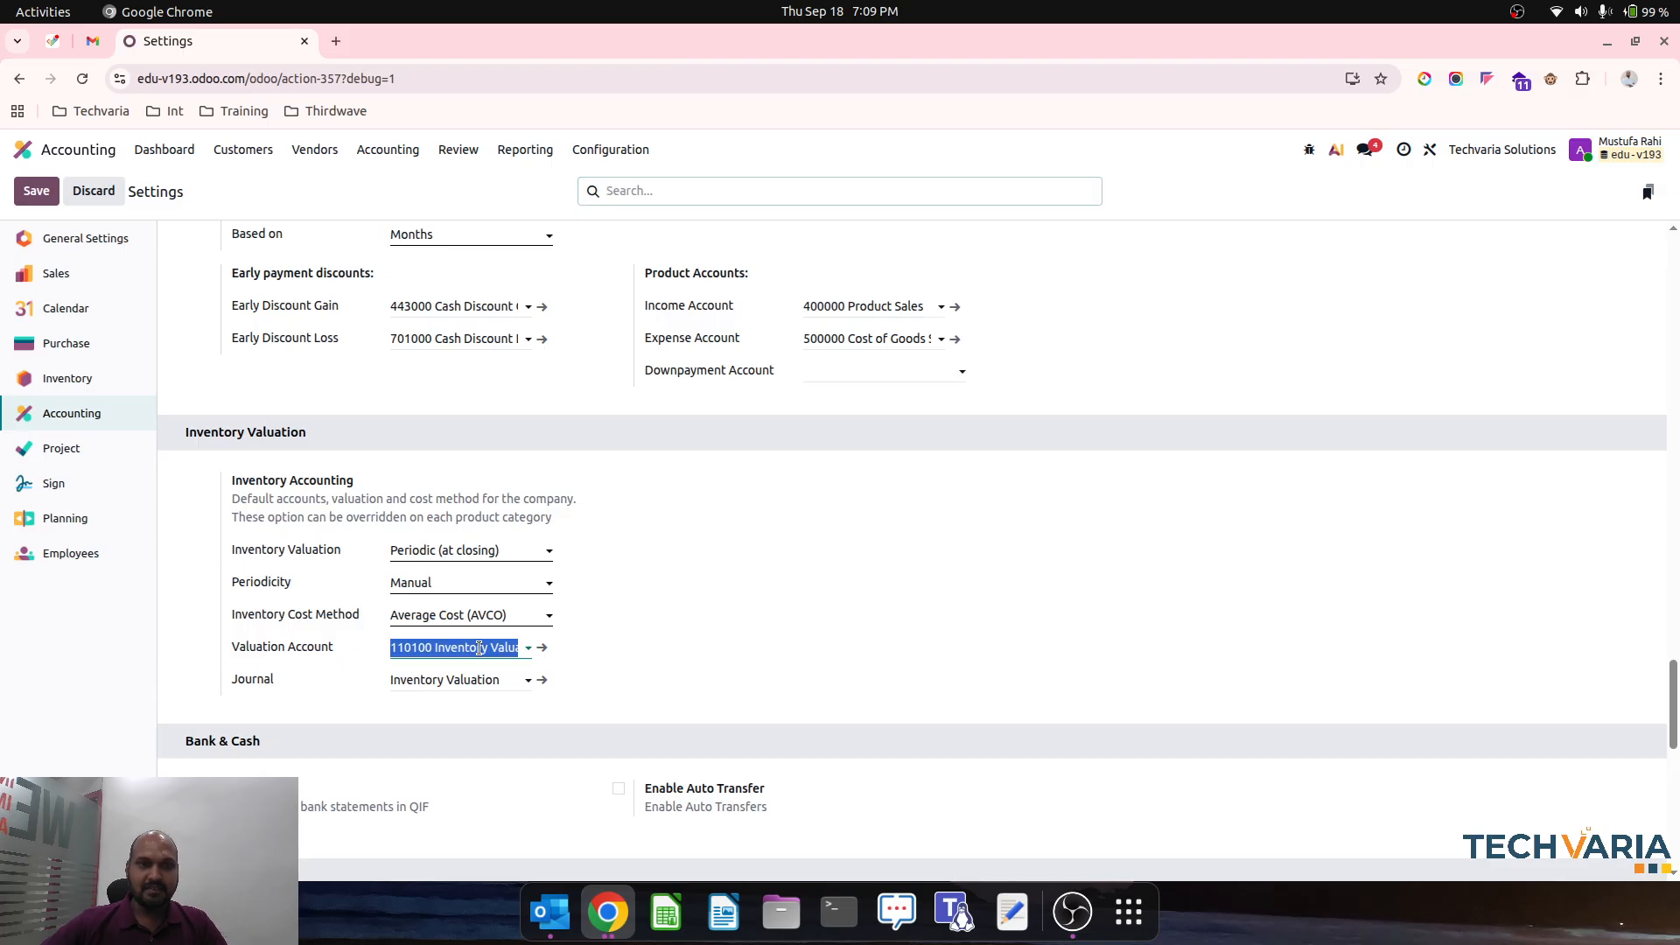
pyautogui.click(606, 694)
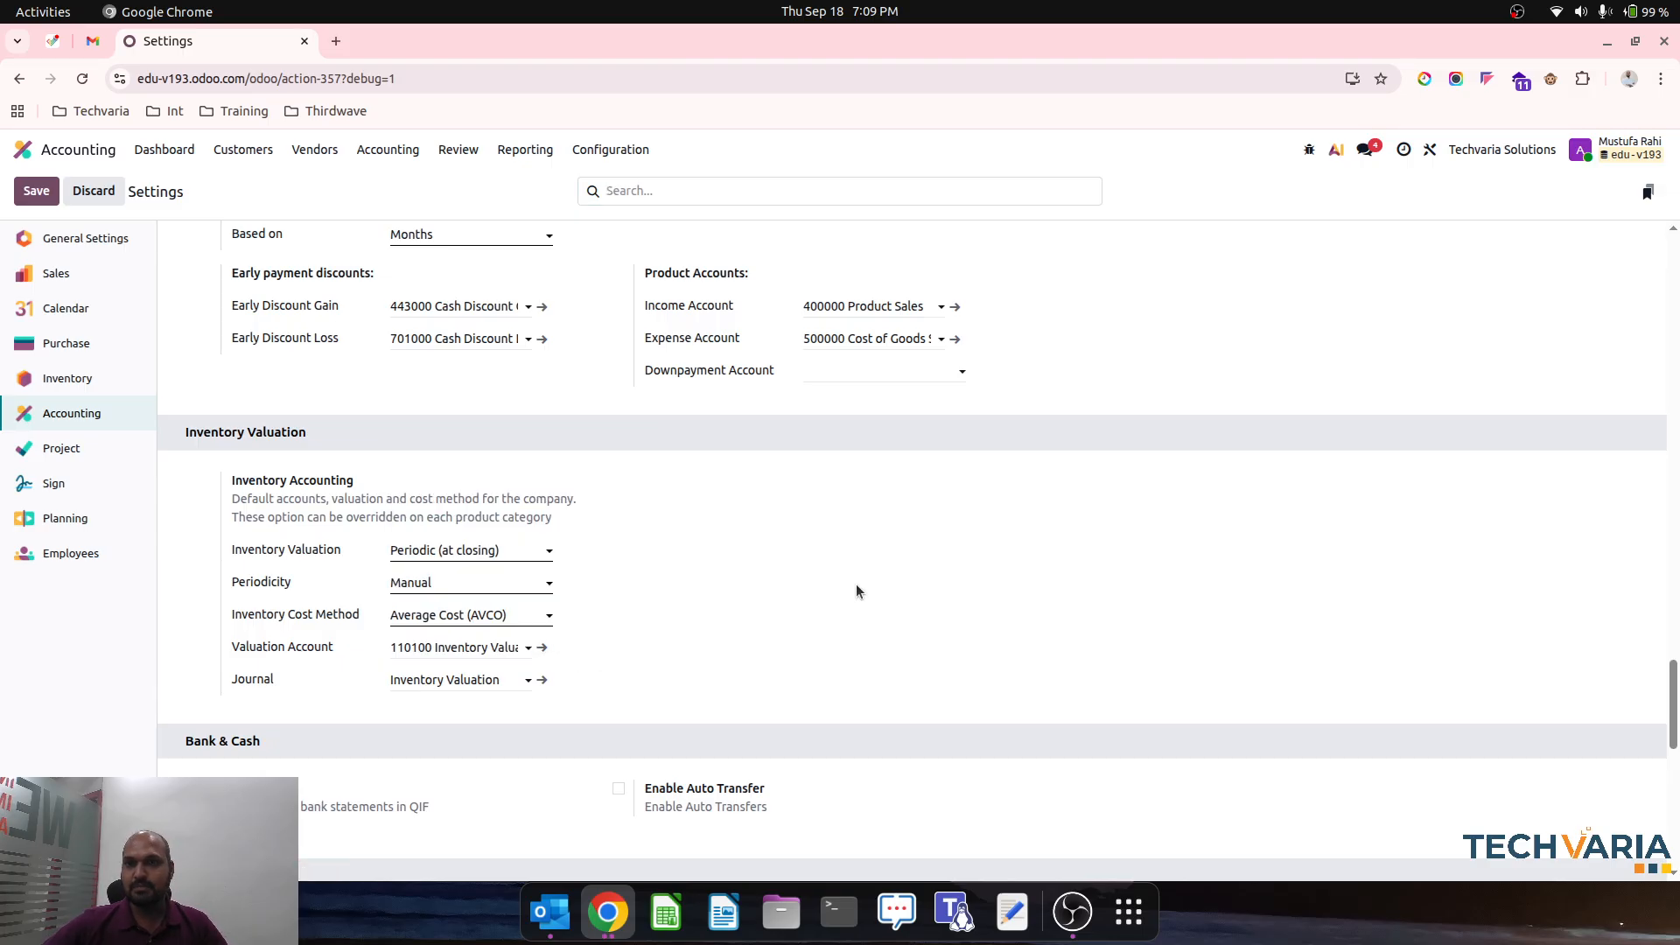
# - Open the chart of accounts, group it by Account Type and expand the Current Assets group
pyautogui.click(604, 150)
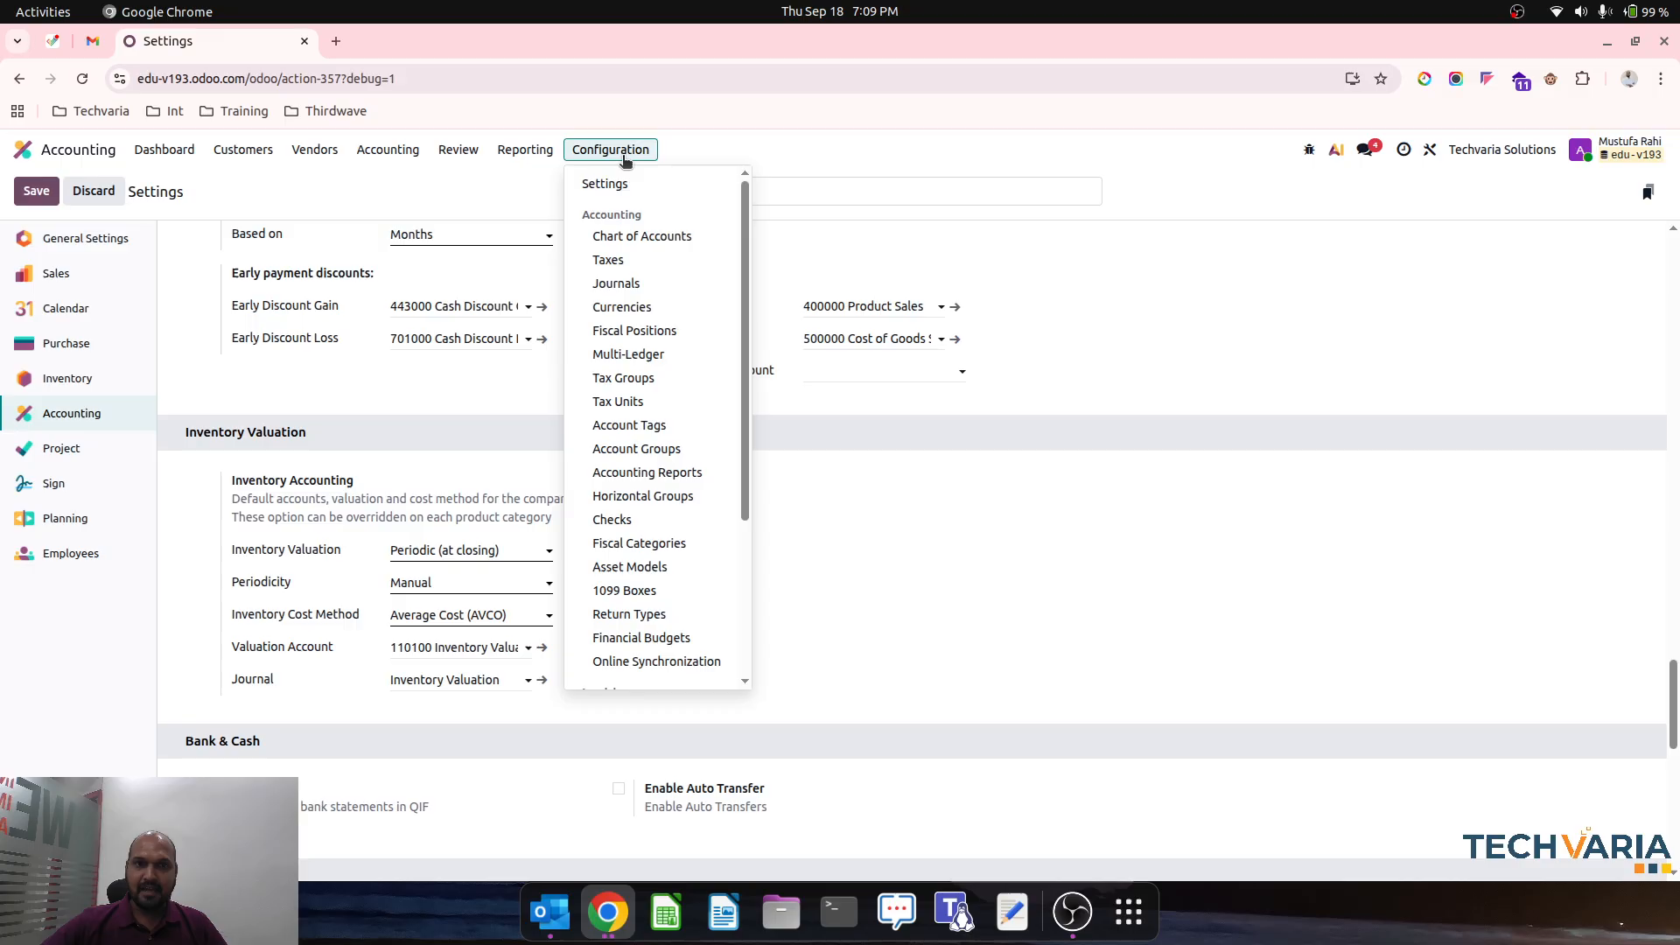
pyautogui.click(631, 230)
pyautogui.click(1089, 191)
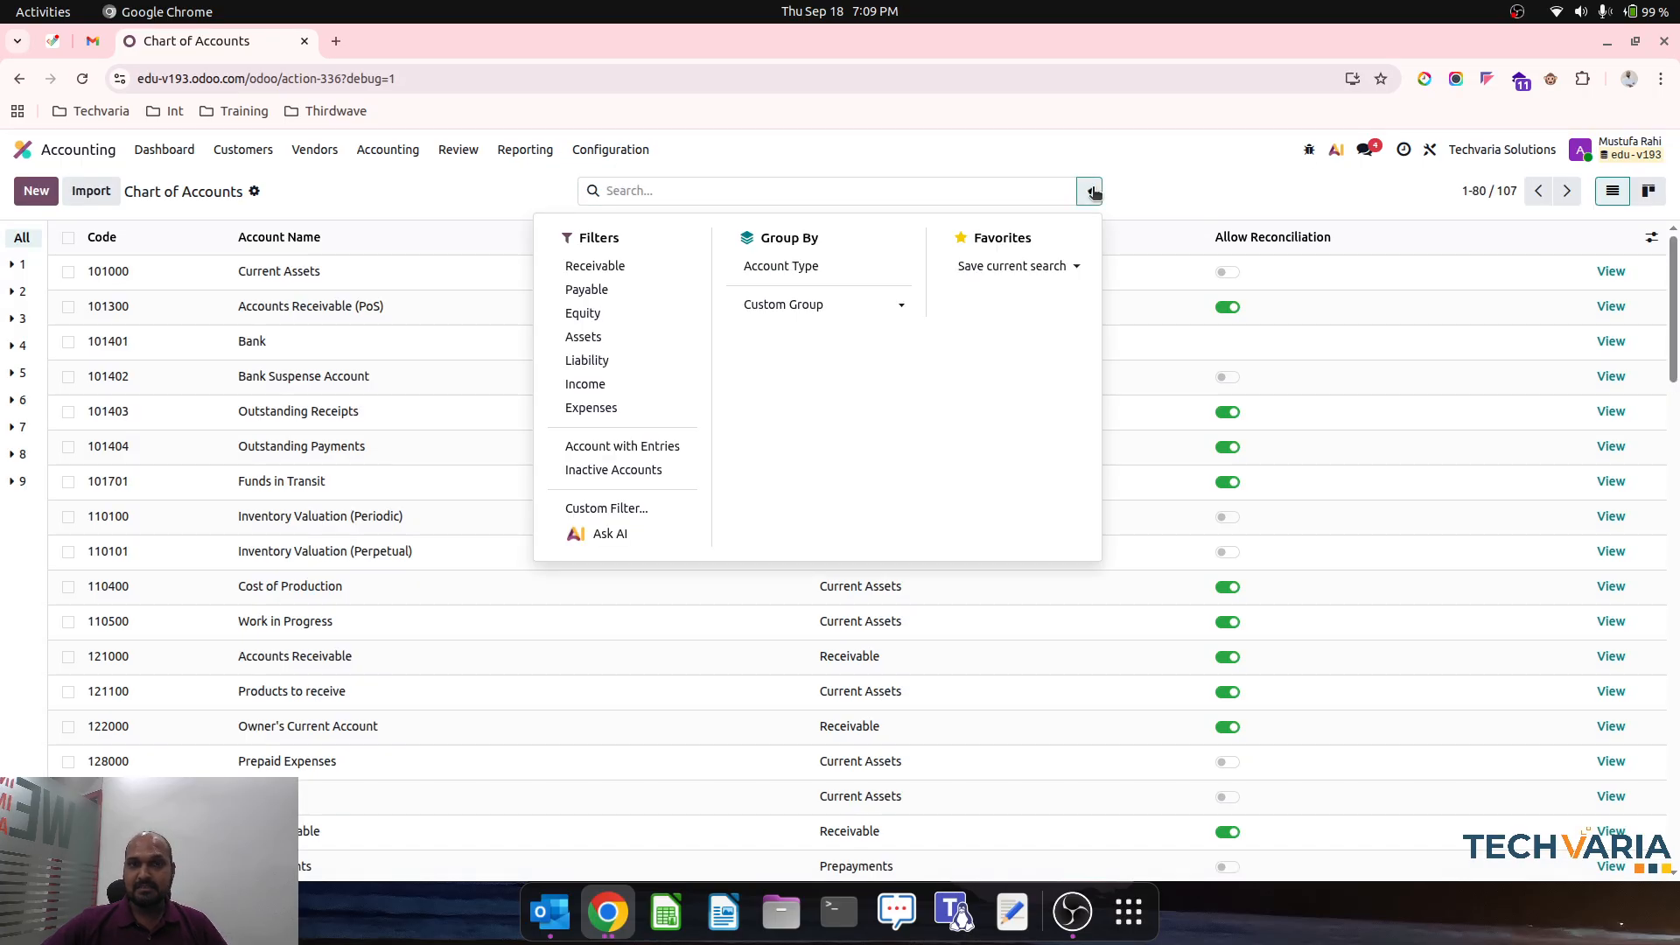
pyautogui.click(852, 266)
pyautogui.click(518, 192)
pyautogui.click(179, 297)
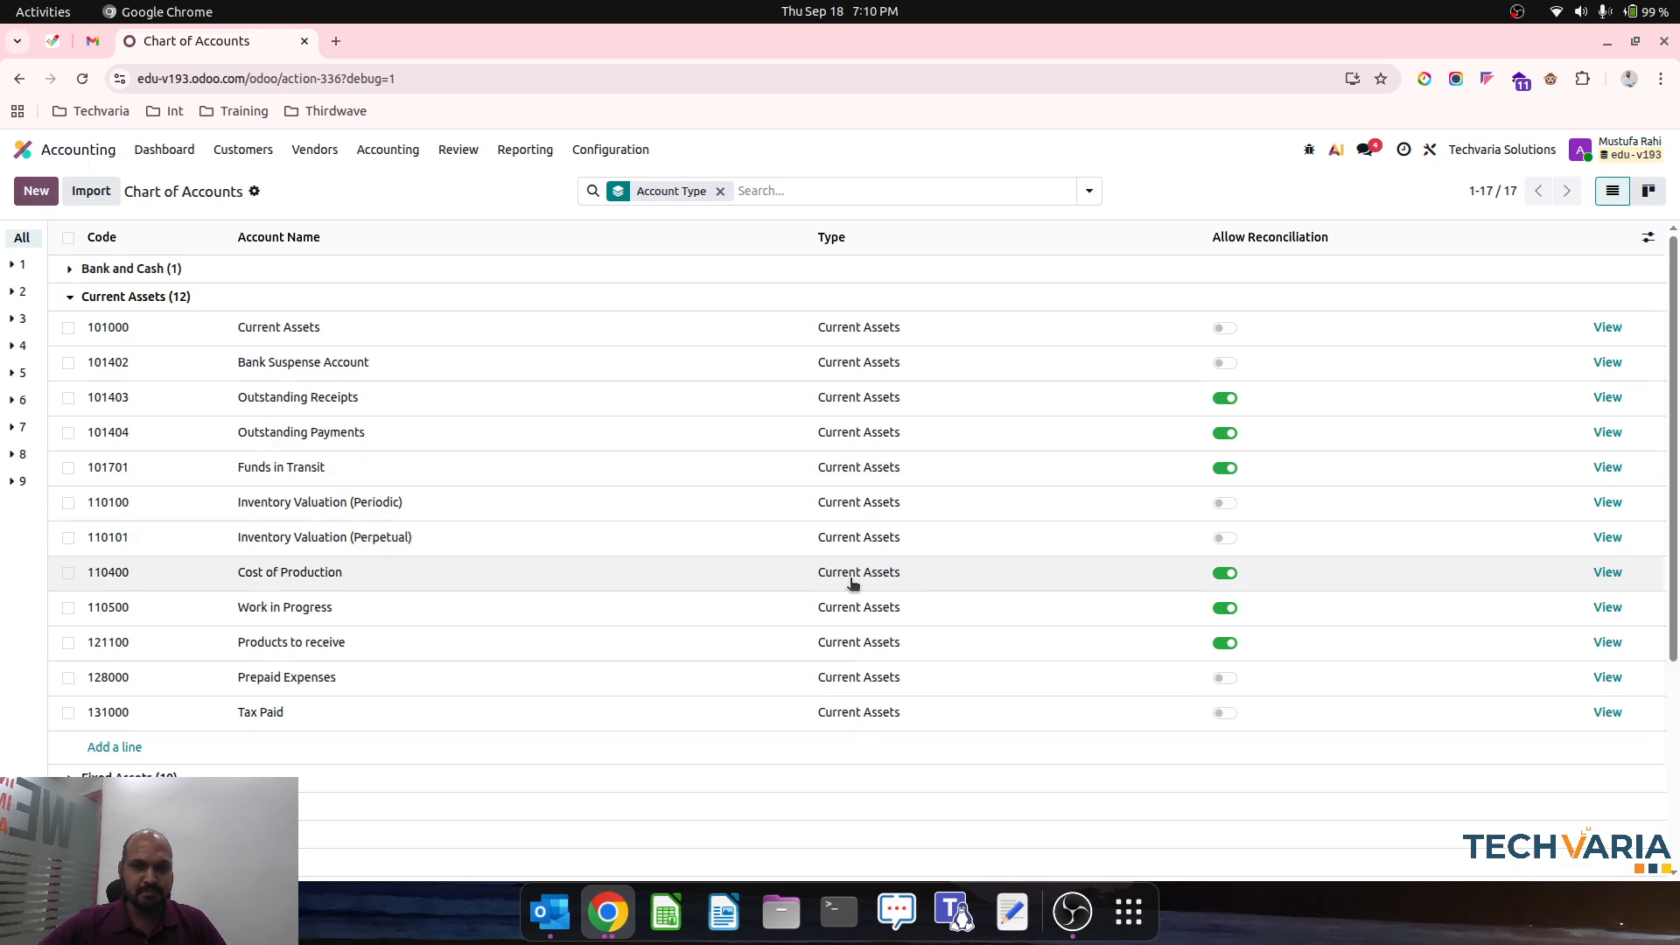
# - Review the Inventory Valuation (Periodic) and Inventory Valuation (Perpetual) accounts, including their expense and variation accounts
pyautogui.click(1603, 504)
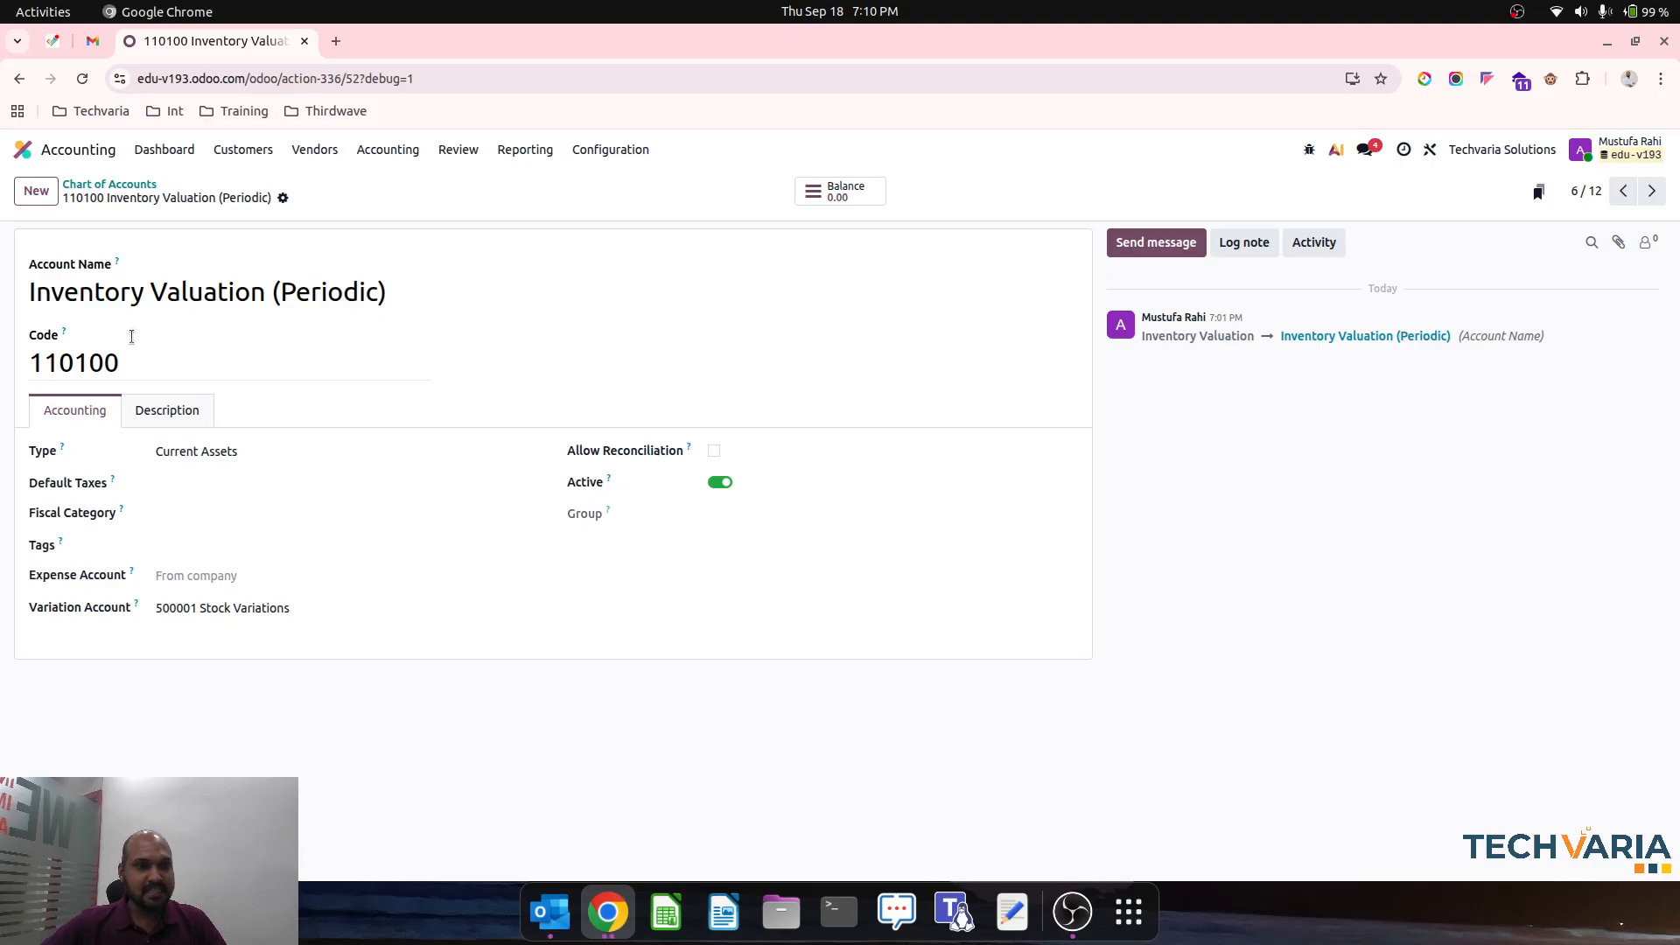
pyautogui.click(1651, 190)
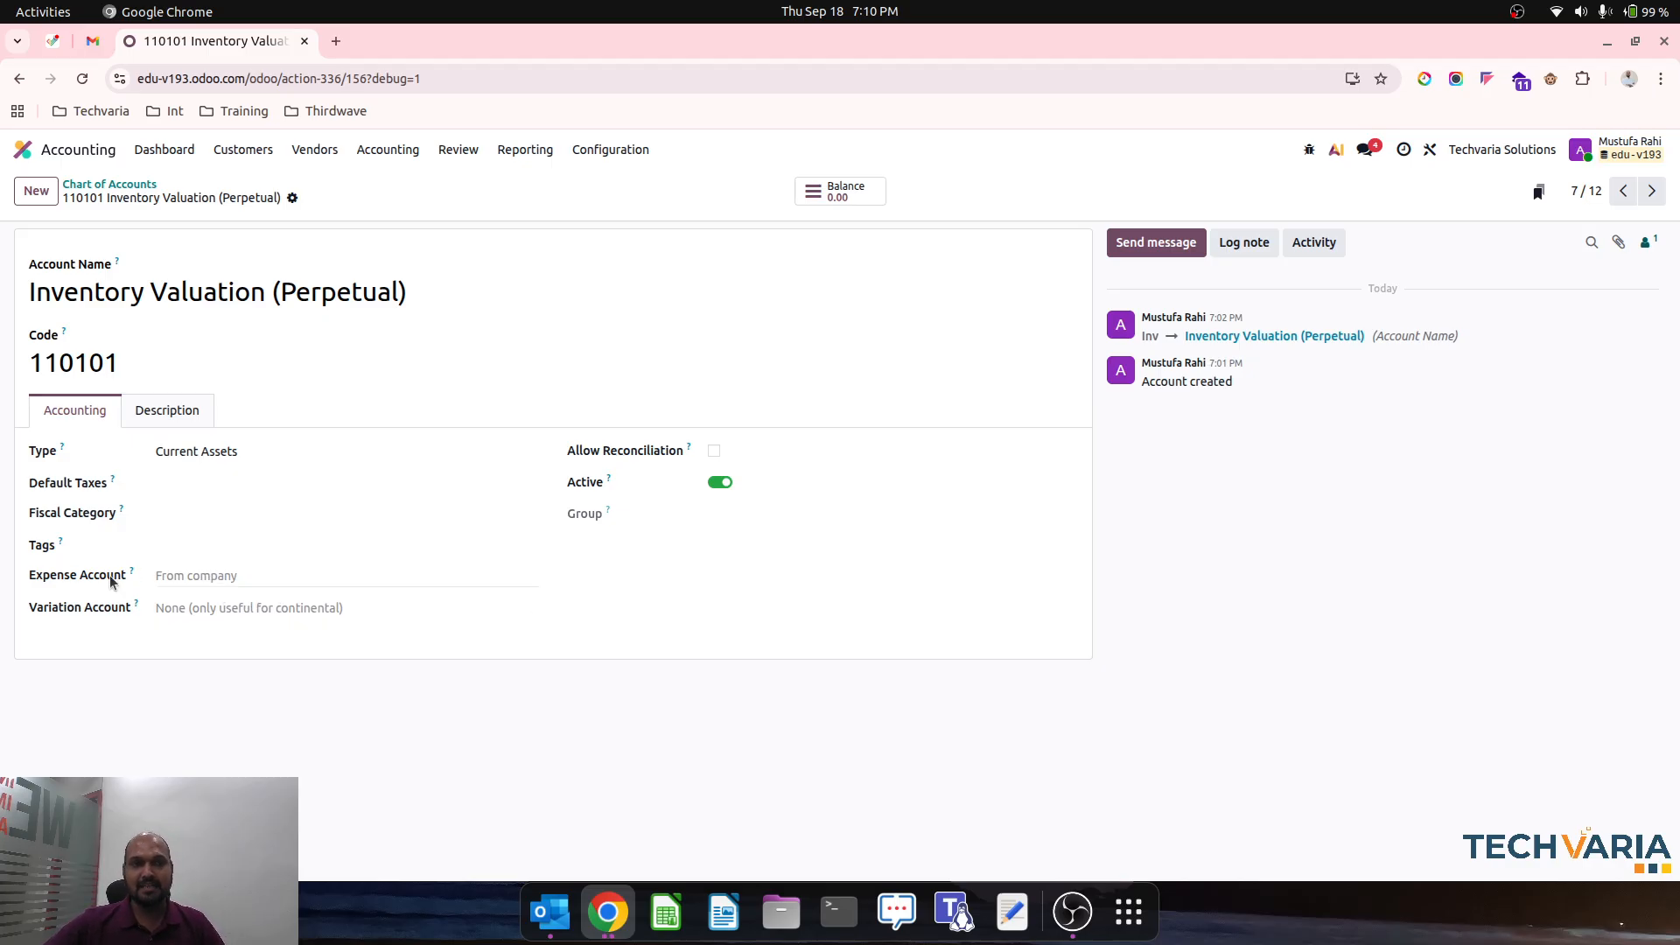
pyautogui.click(110, 185)
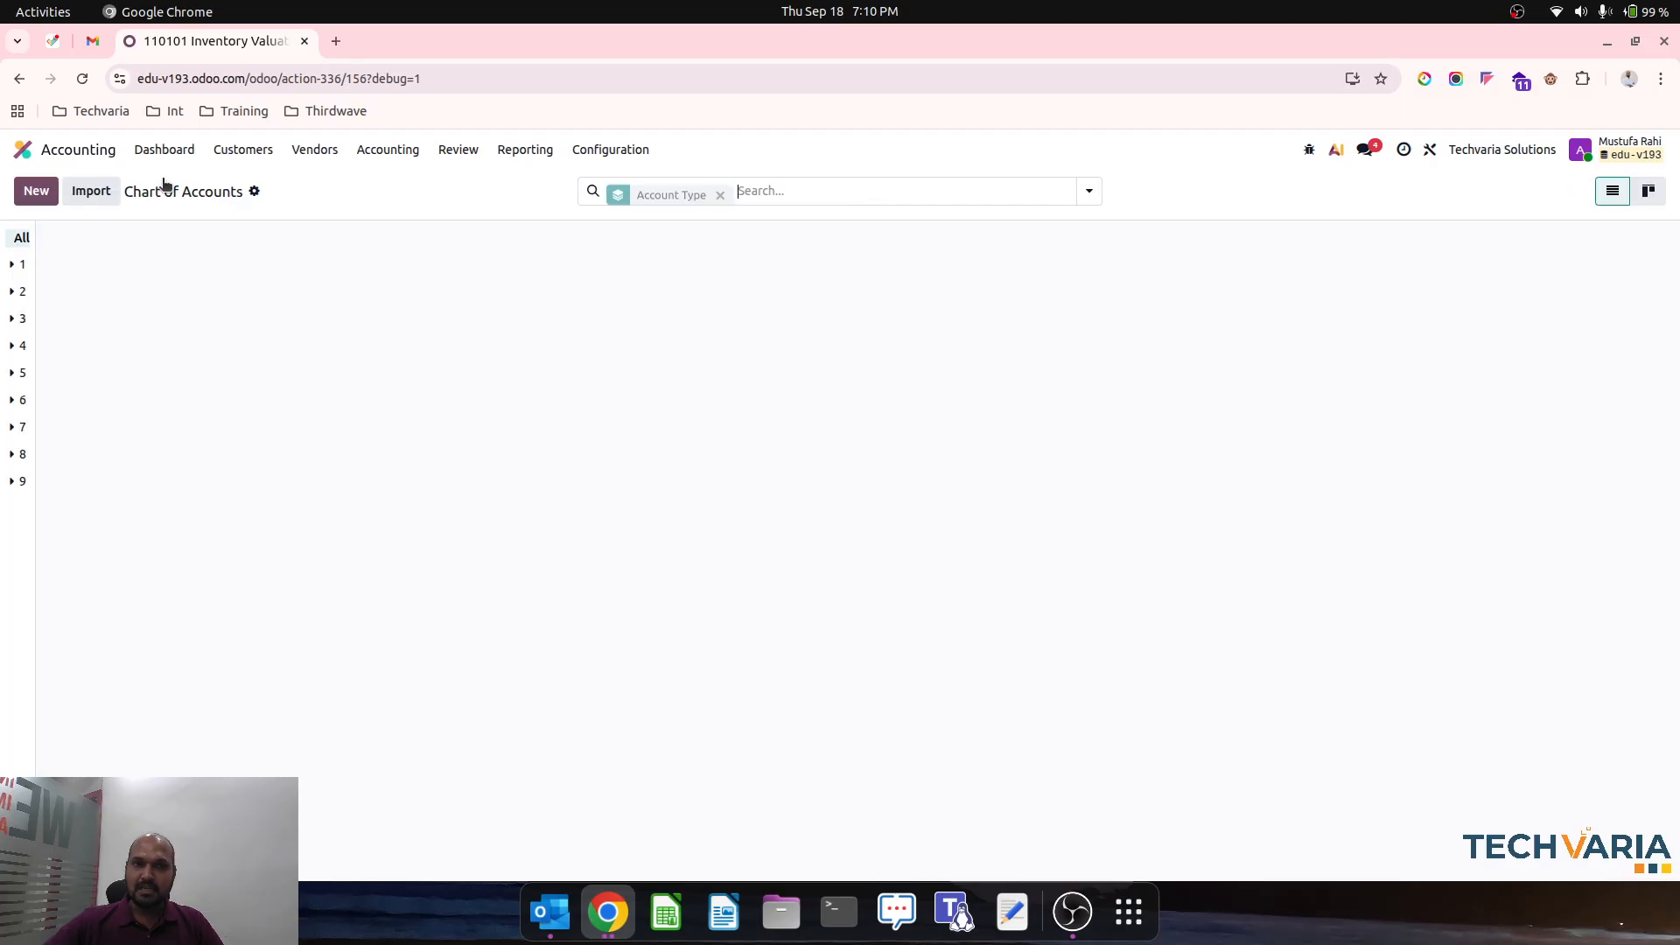
# - Return to the Accounting settings and check the default product Expense Account under Default Accounts
pyautogui.click(609, 149)
pyautogui.click(613, 180)
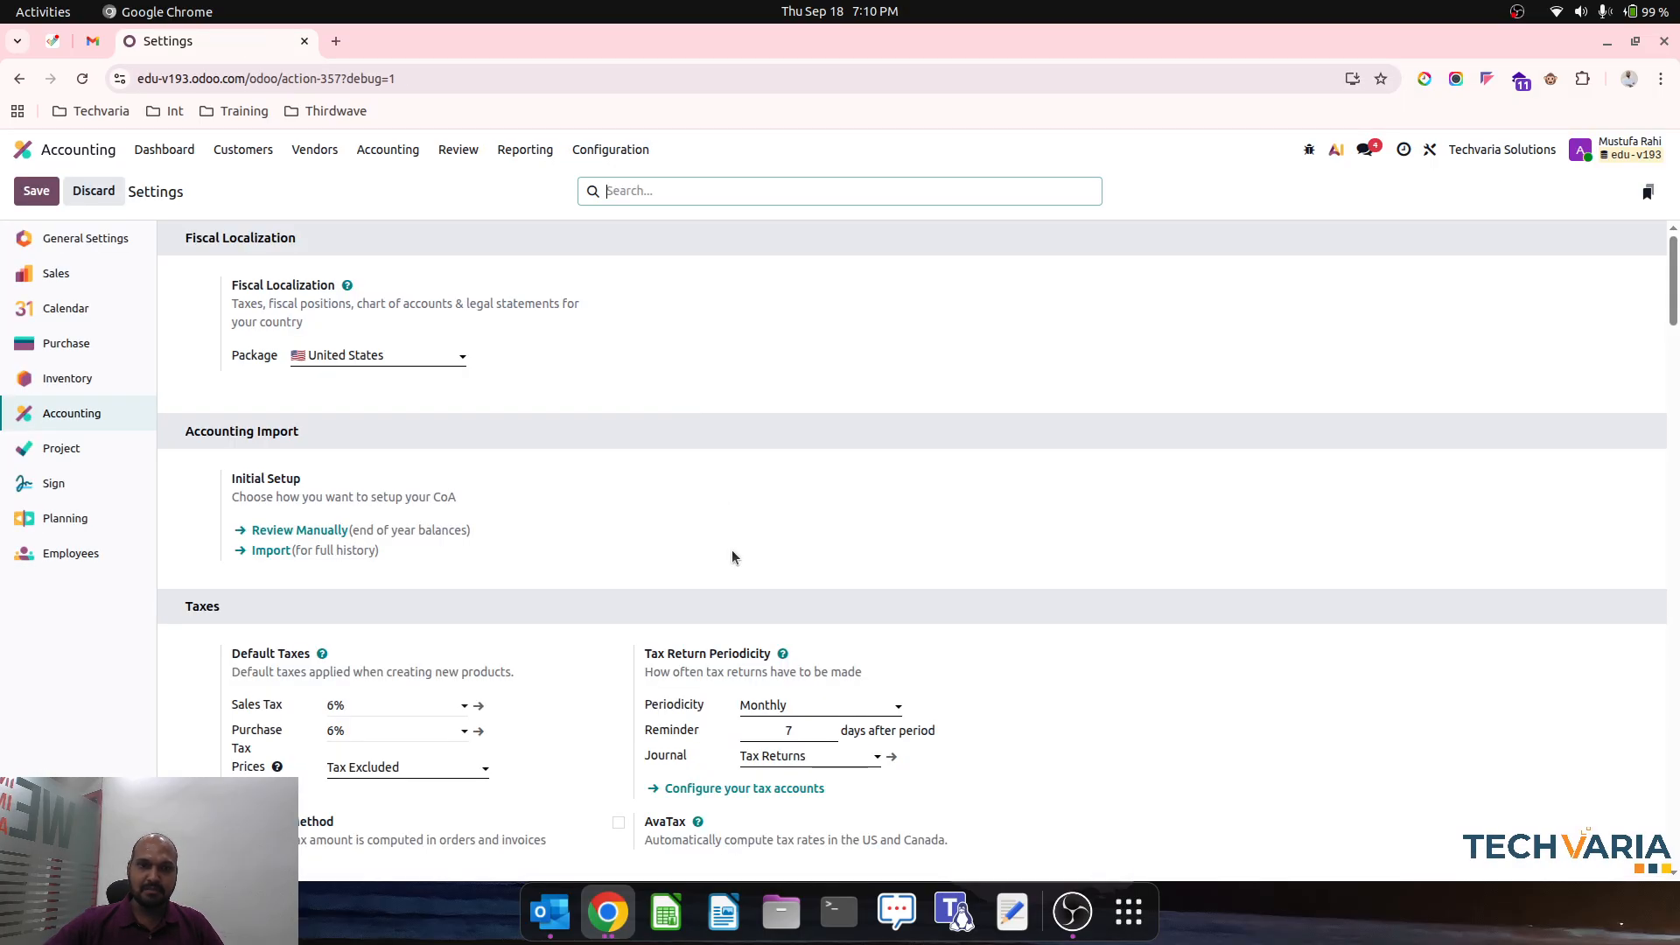
pyautogui.scroll(-15, 731, 550)
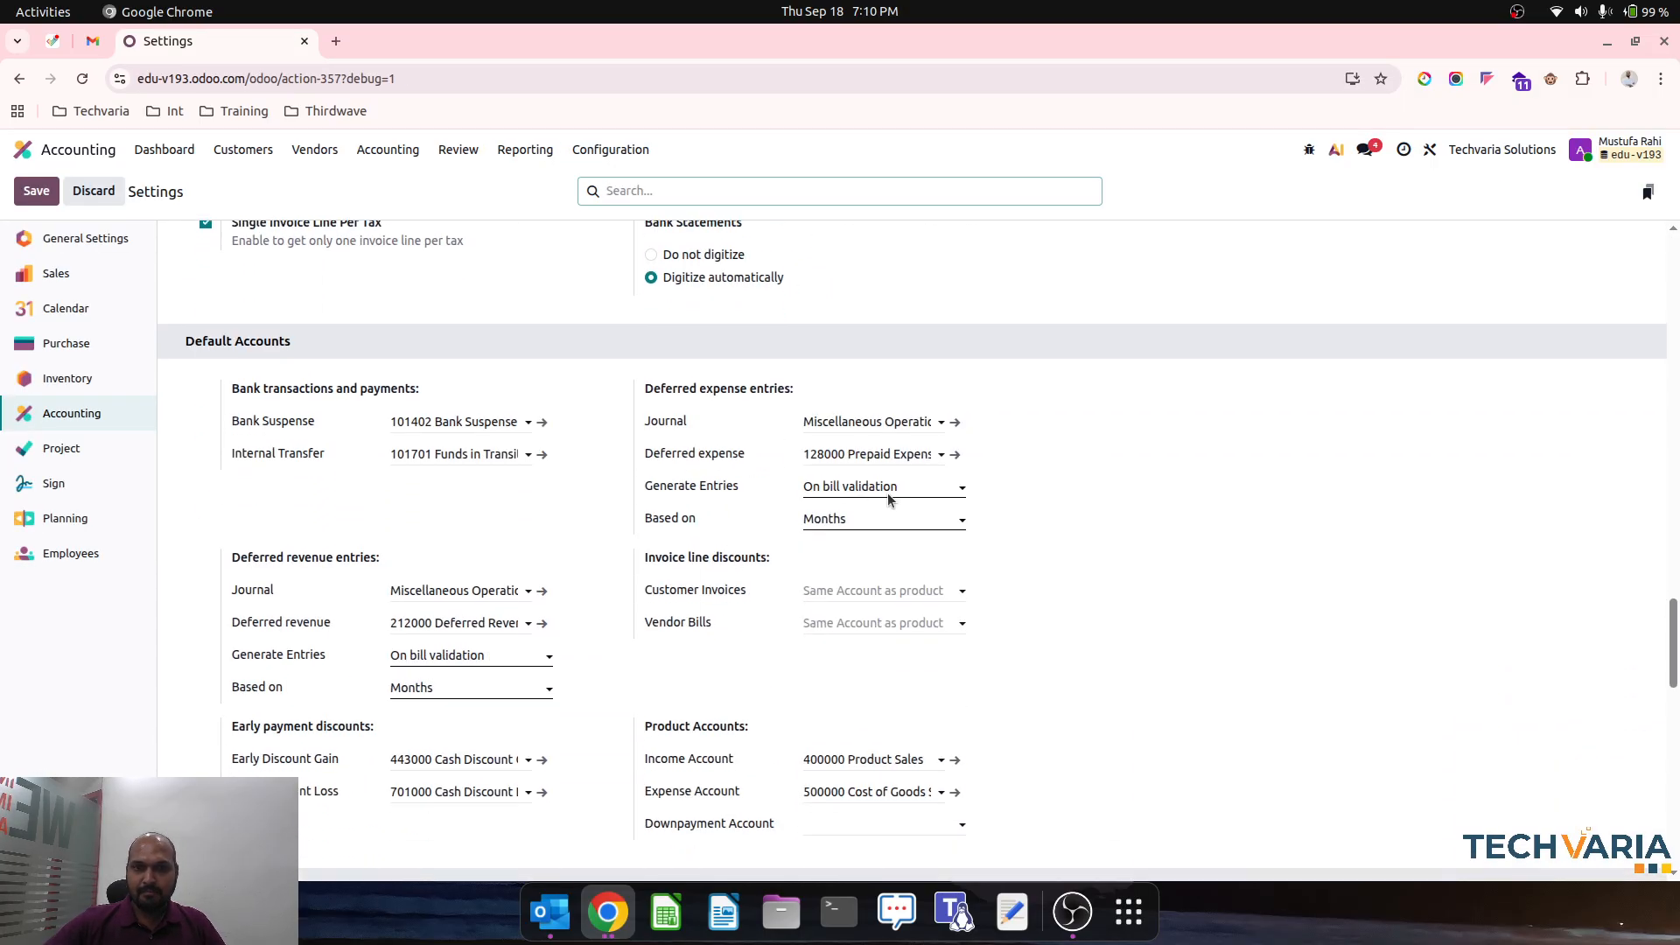
pyautogui.scroll(-1, 872, 750)
pyautogui.click(865, 707)
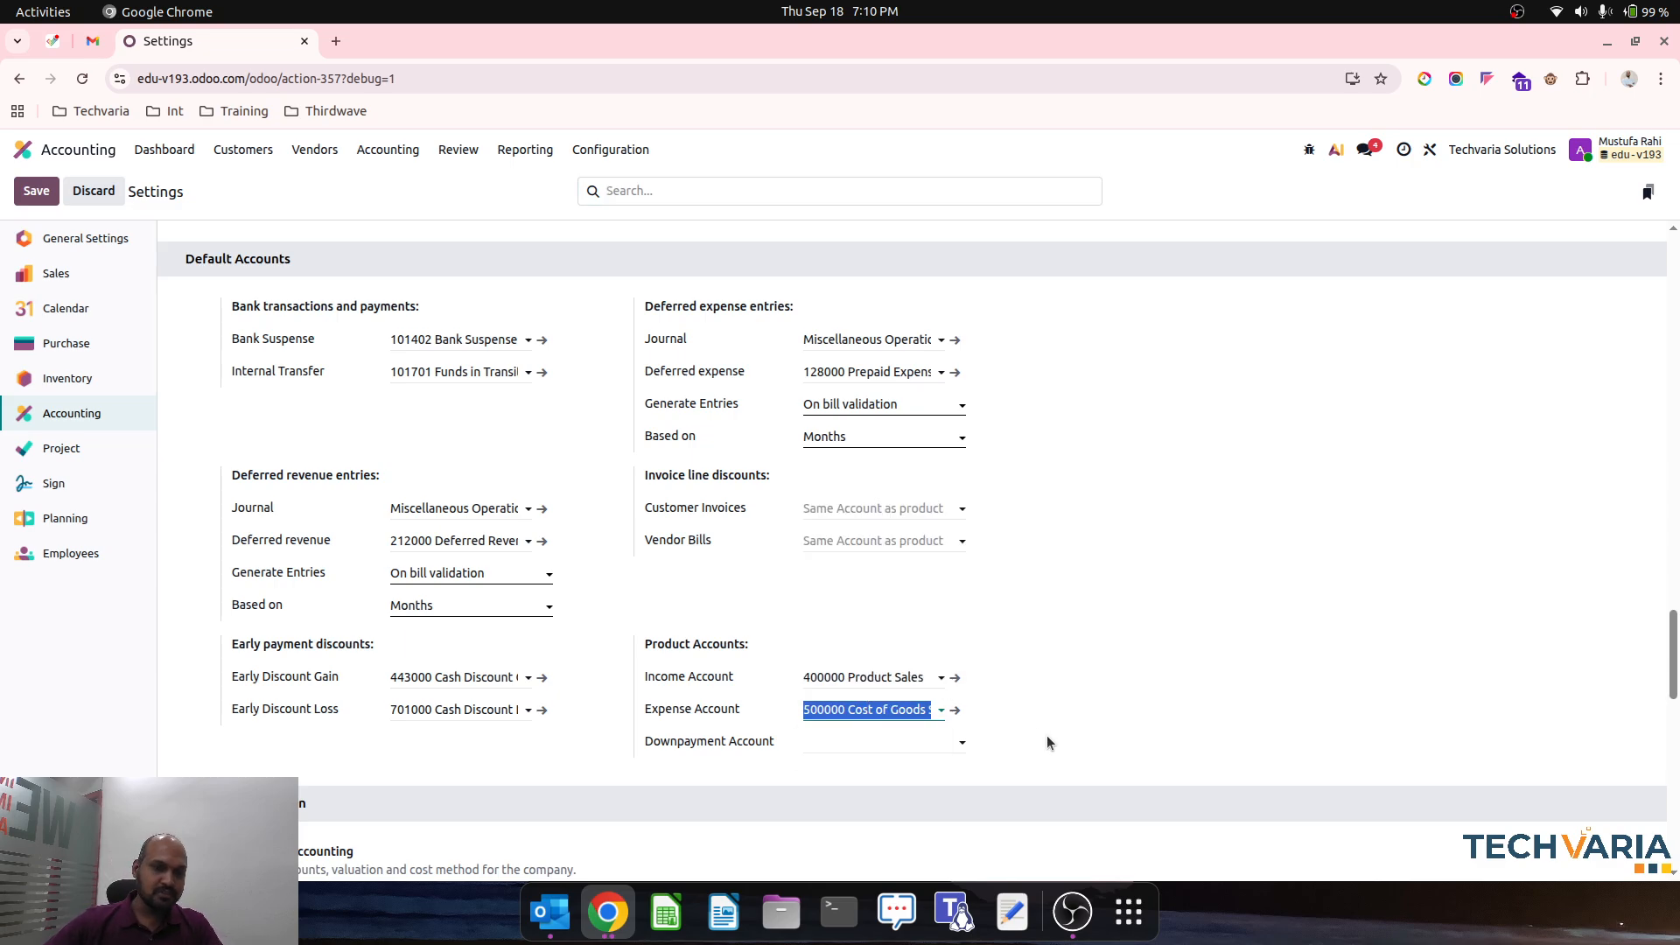
pyautogui.click(1081, 693)
# - Open the Periodic Category product category and check its inventory valuation method and stock account
pyautogui.click(612, 151)
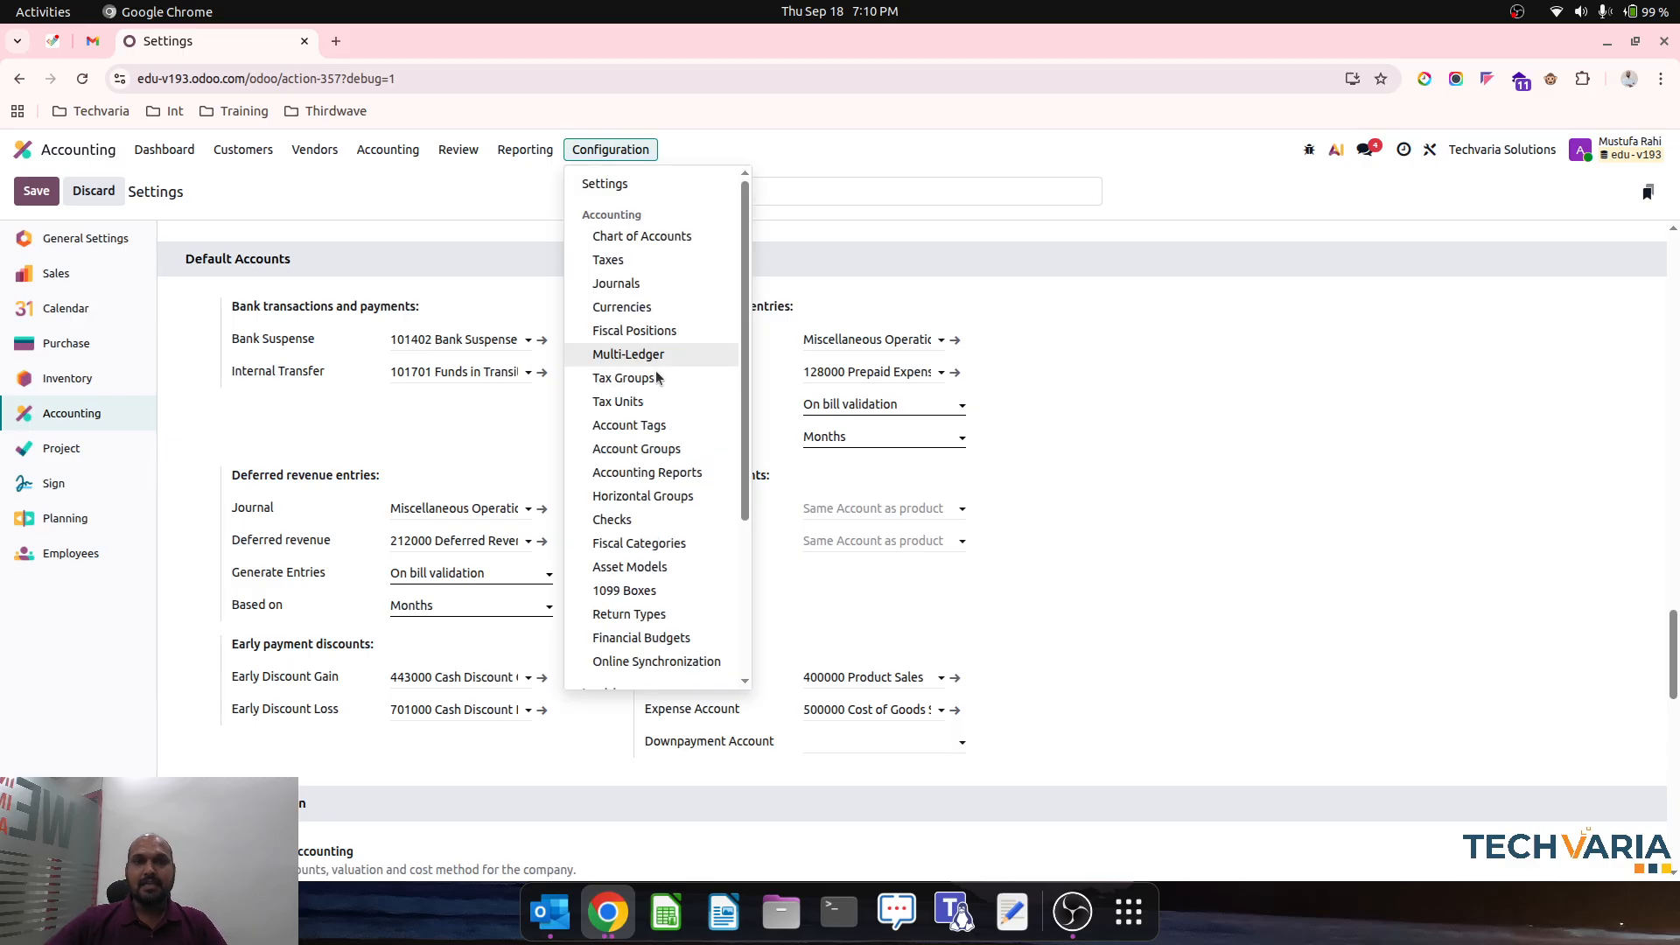
pyautogui.scroll(-3, 652, 394)
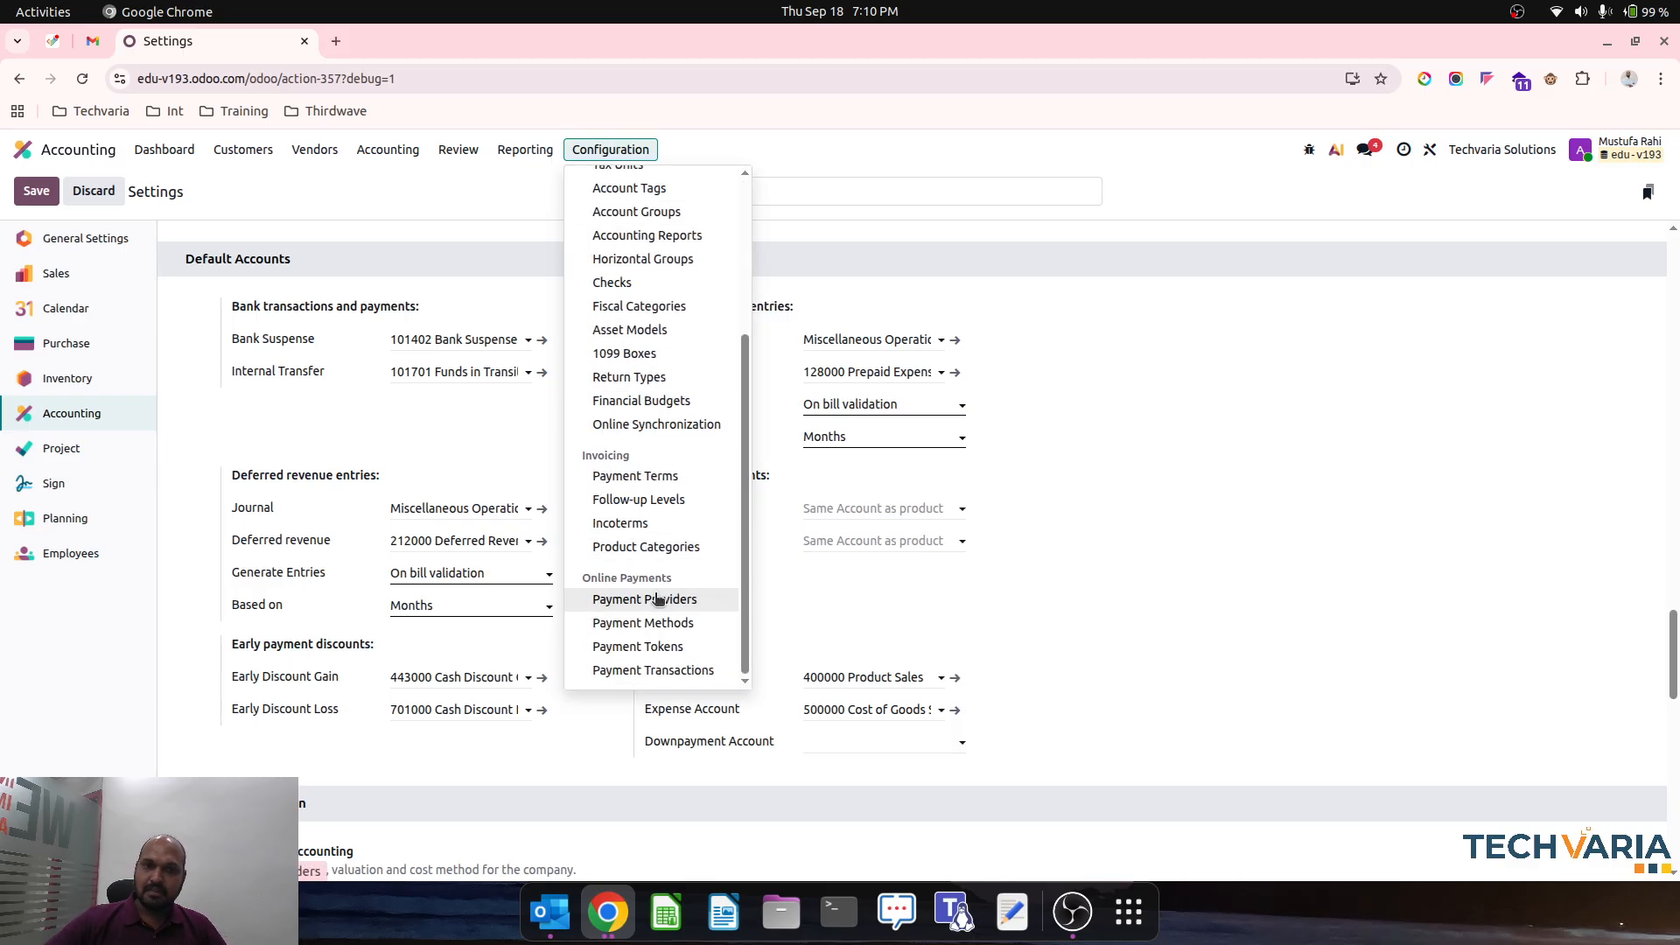
pyautogui.click(665, 546)
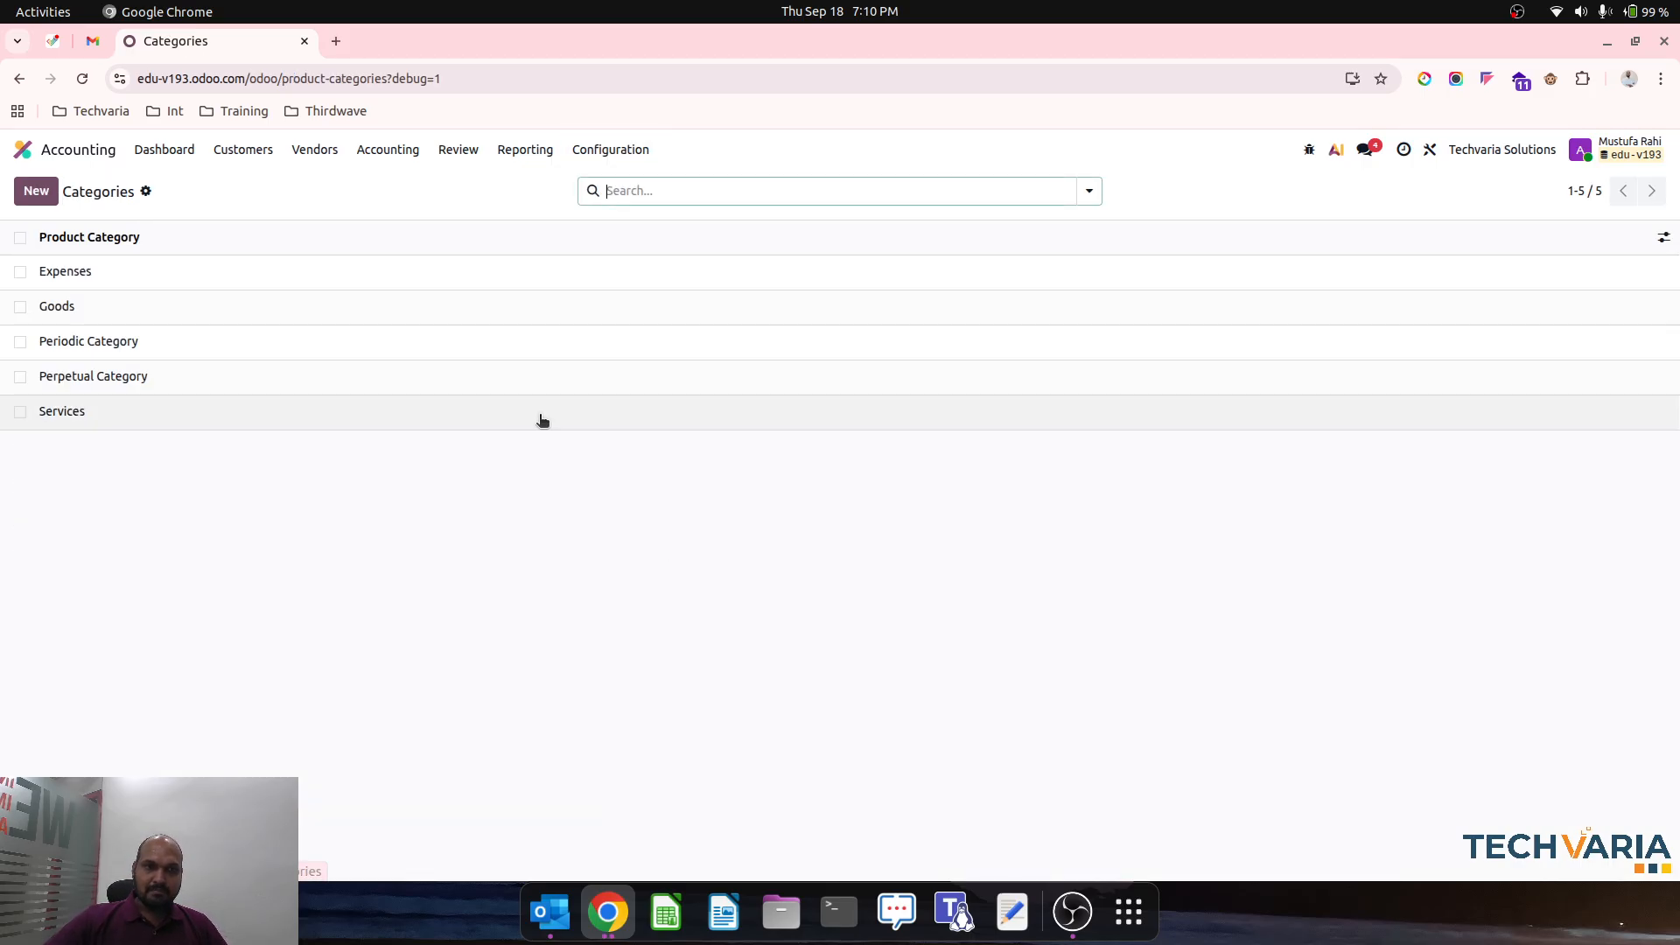
pyautogui.click(305, 341)
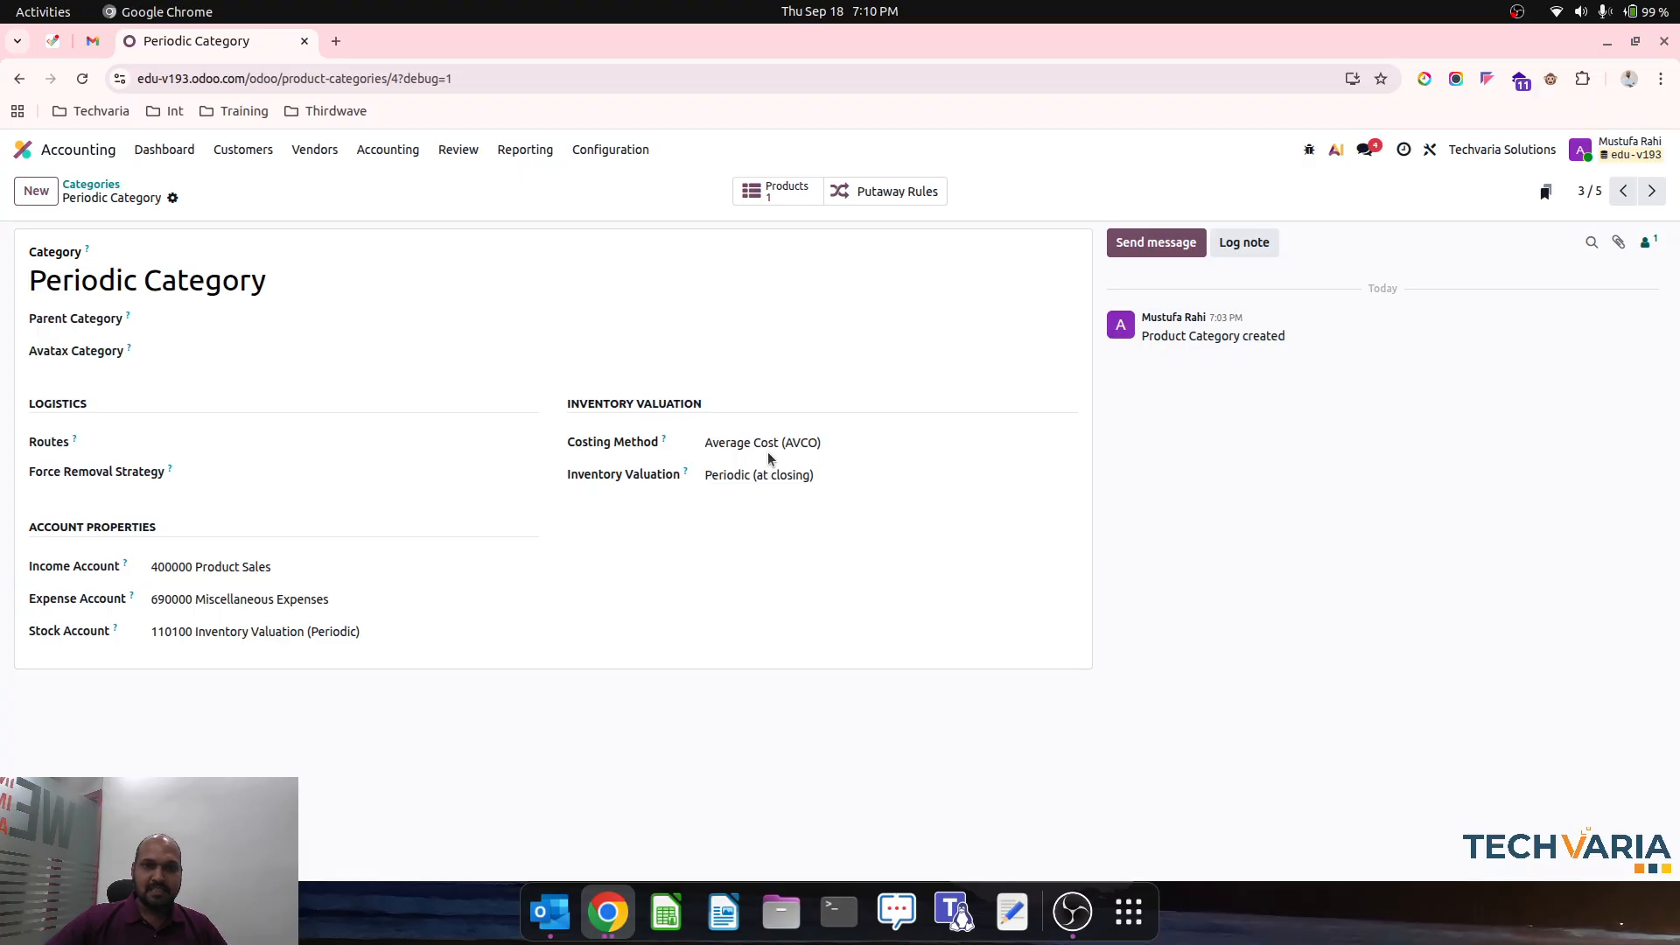
pyautogui.click(750, 485)
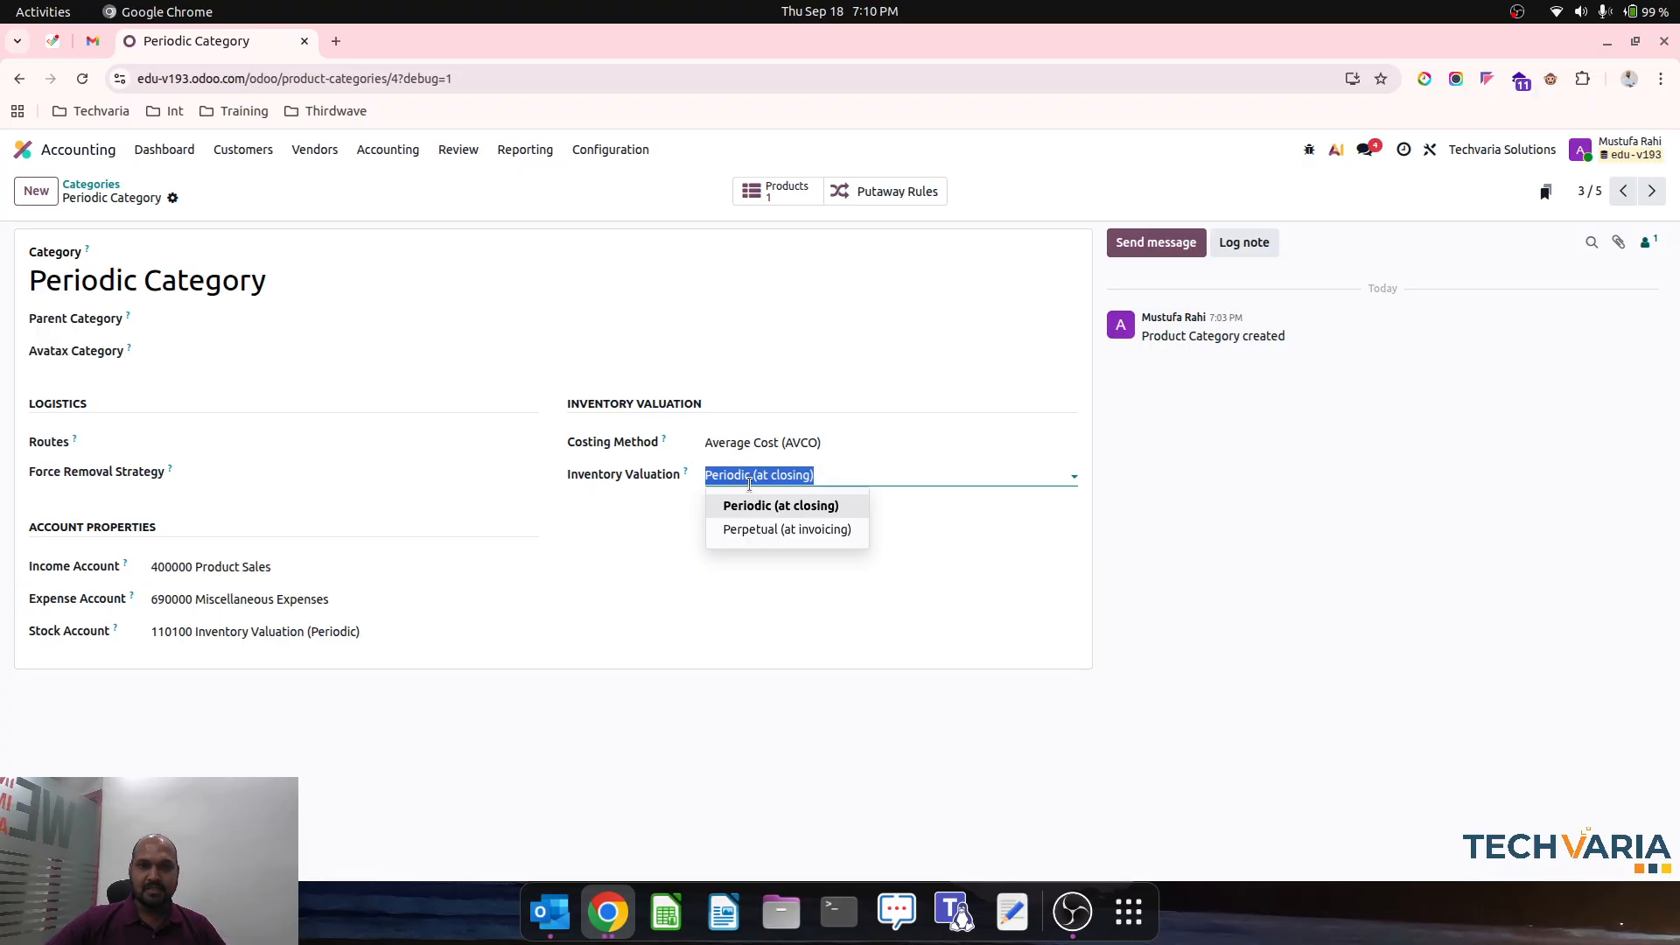
pyautogui.click(749, 485)
pyautogui.click(357, 632)
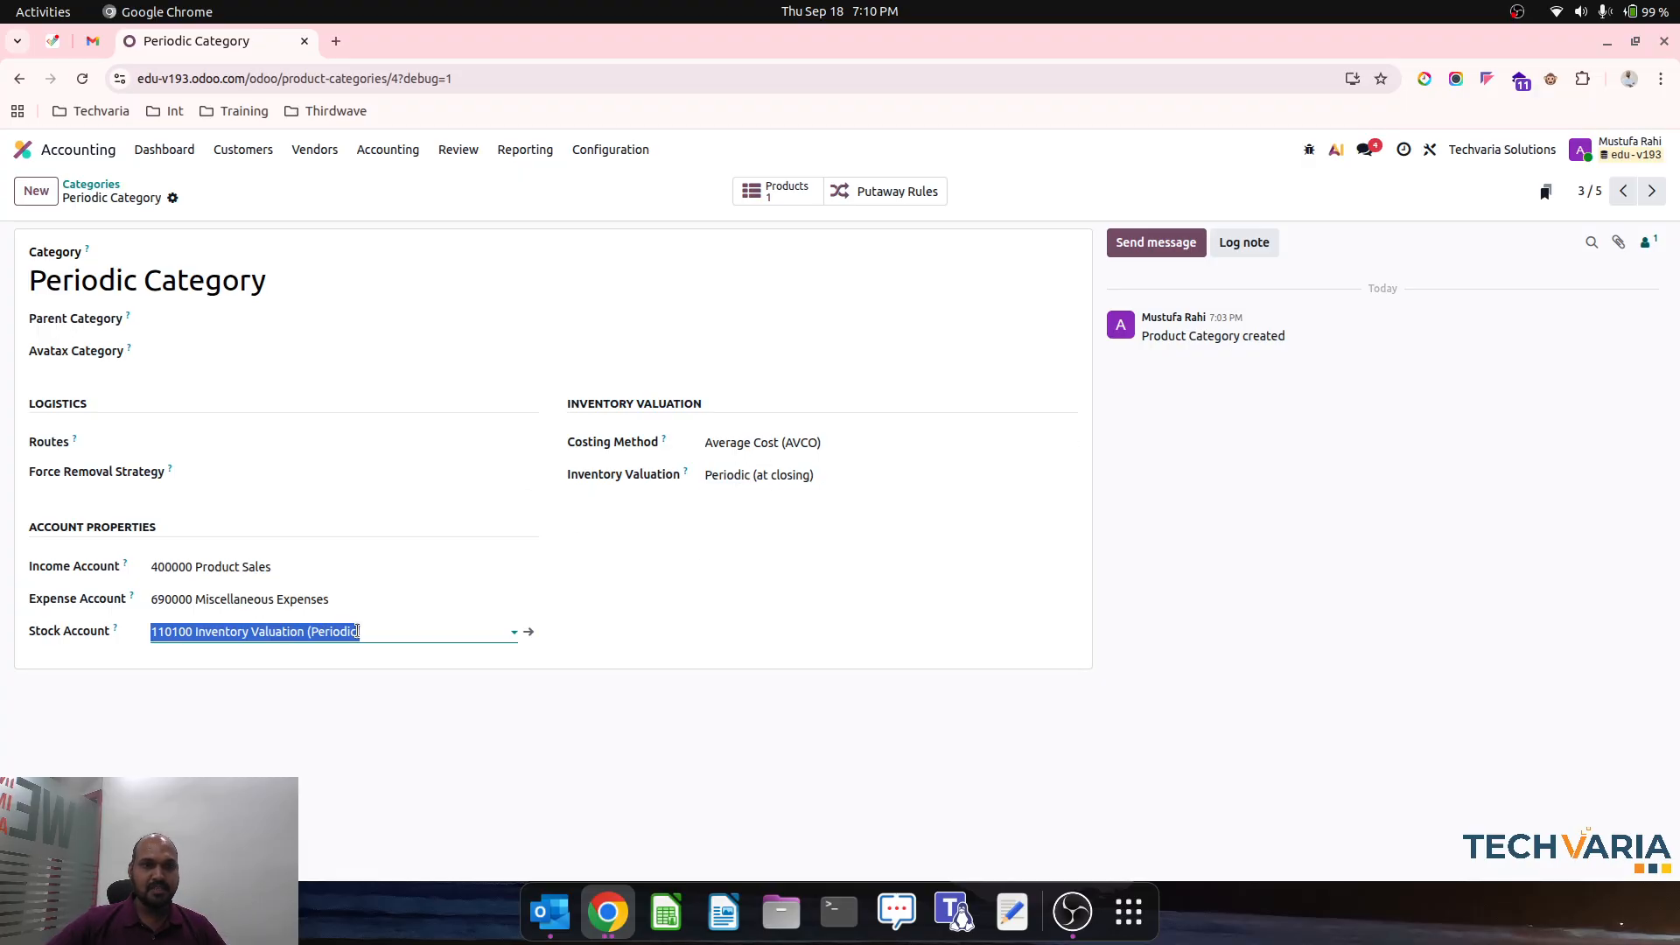
pyautogui.click(534, 704)
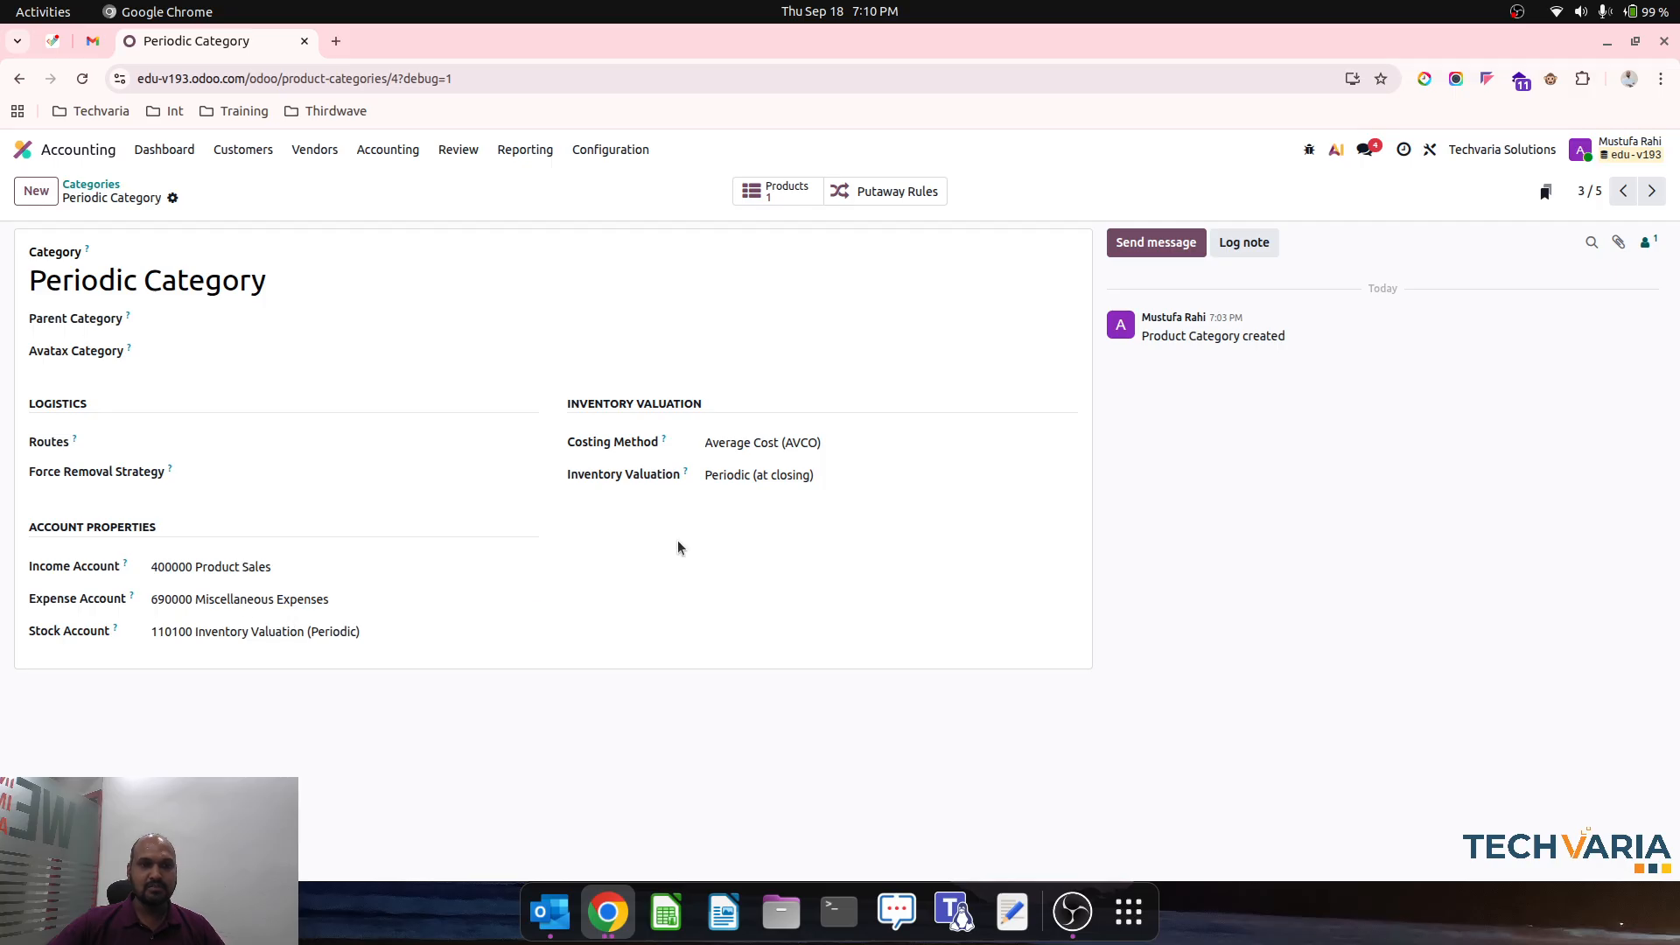
# - Review the Perpetual Category and its linked product Product2, and return to the product category list
pyautogui.click(1651, 190)
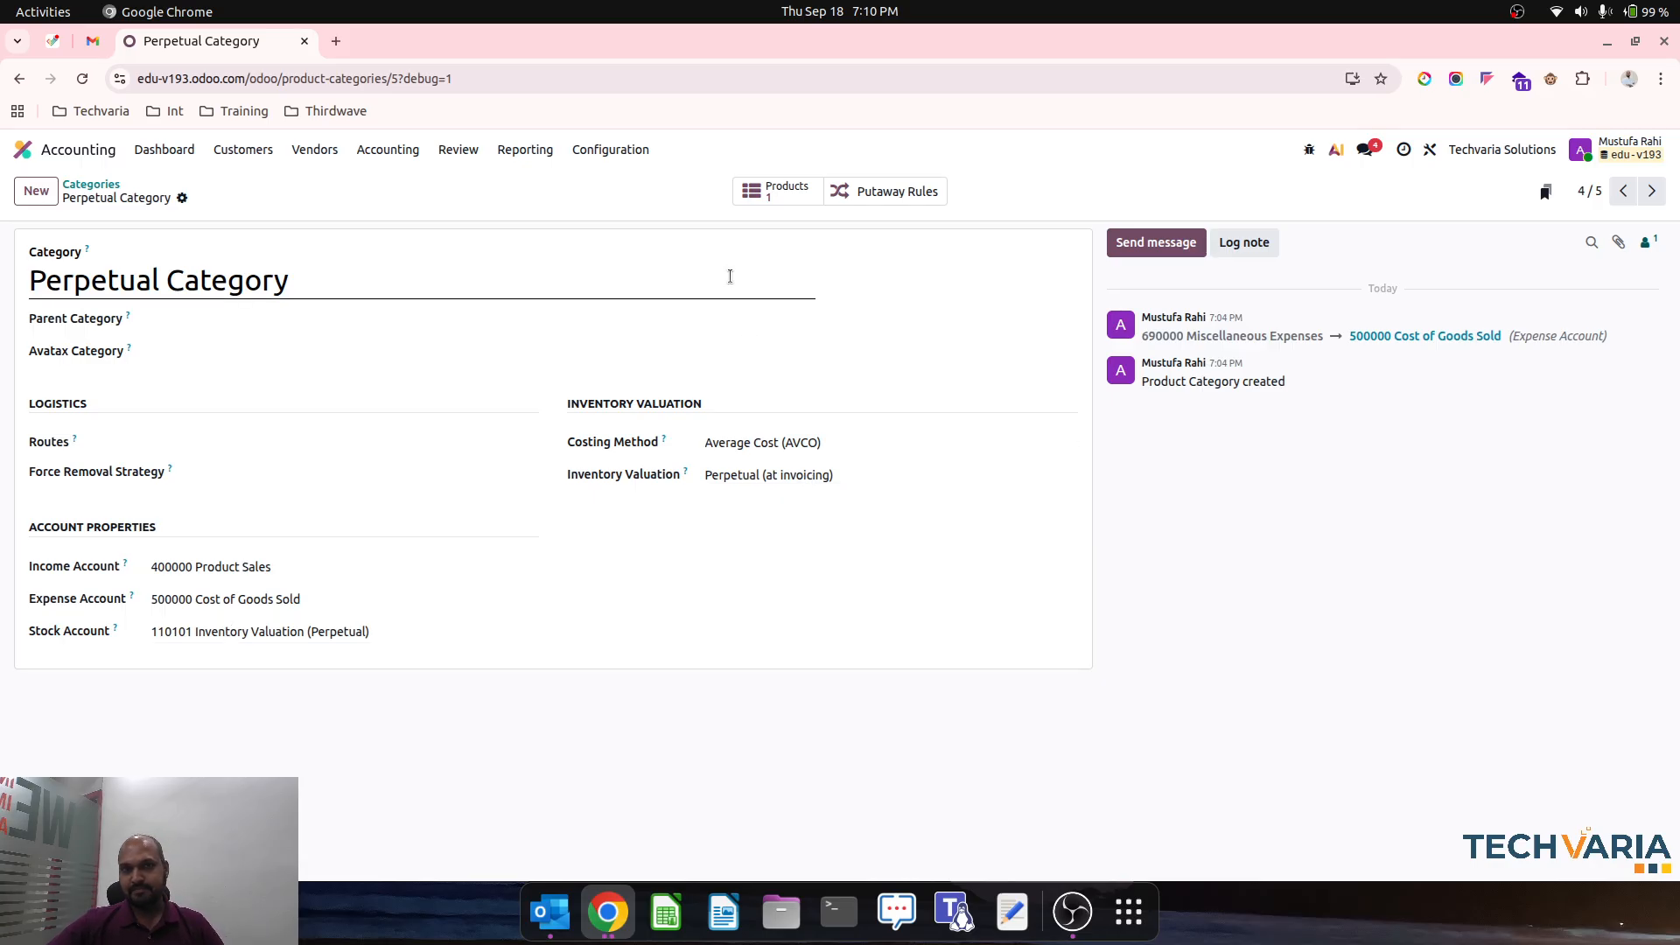
pyautogui.click(816, 192)
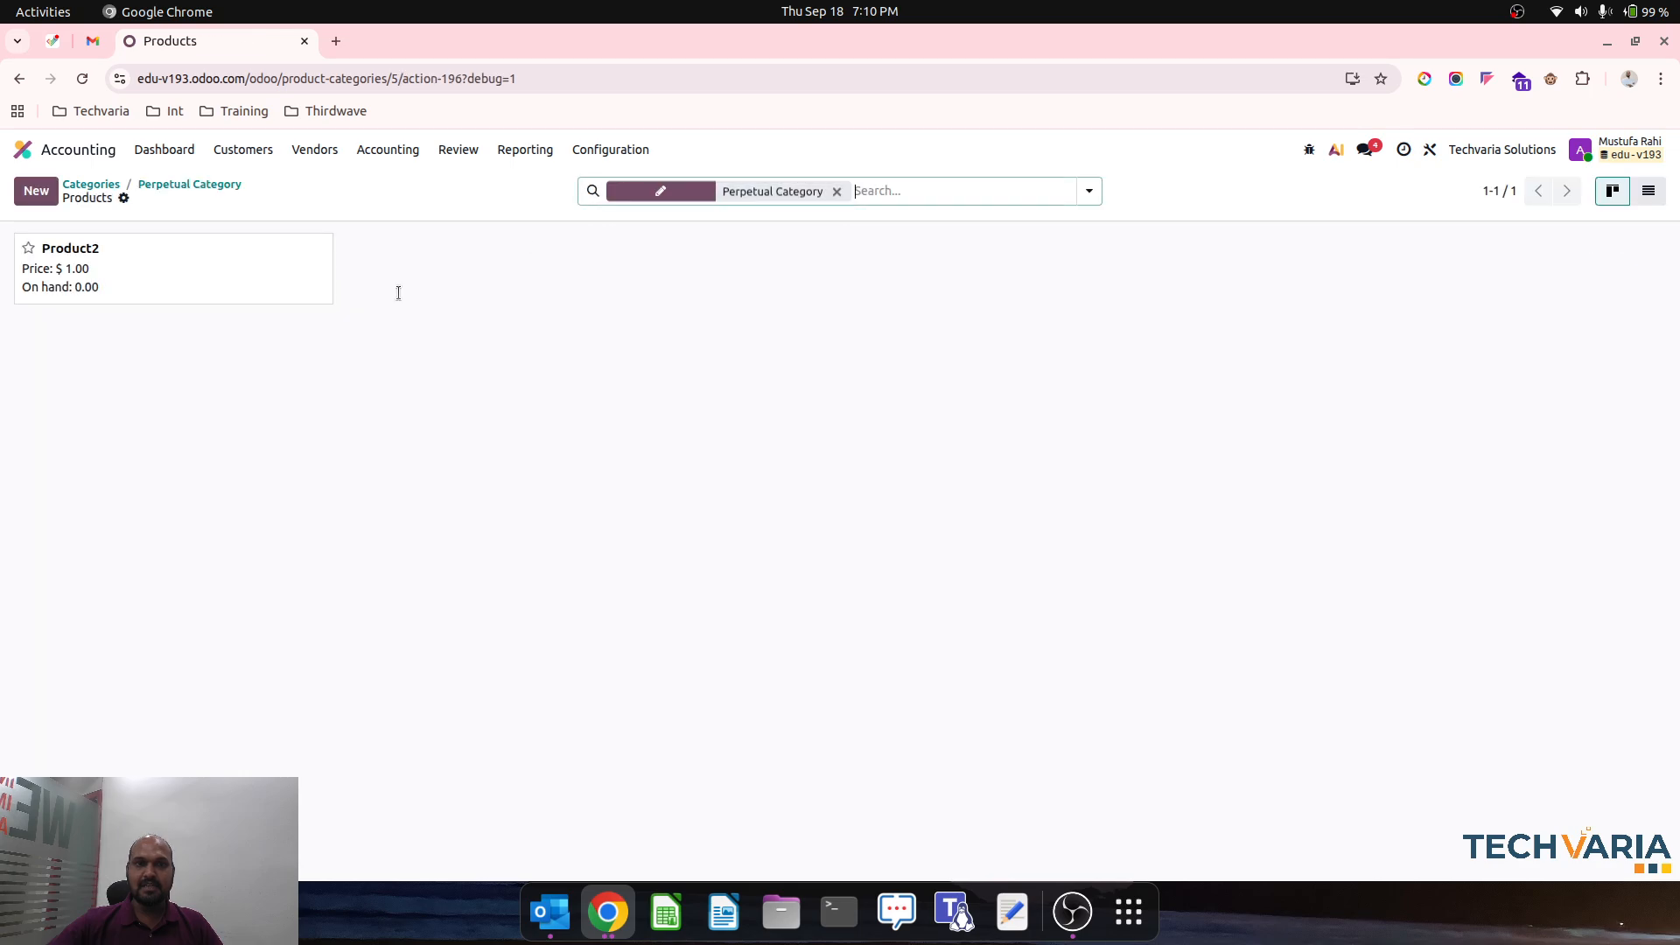
pyautogui.click(139, 274)
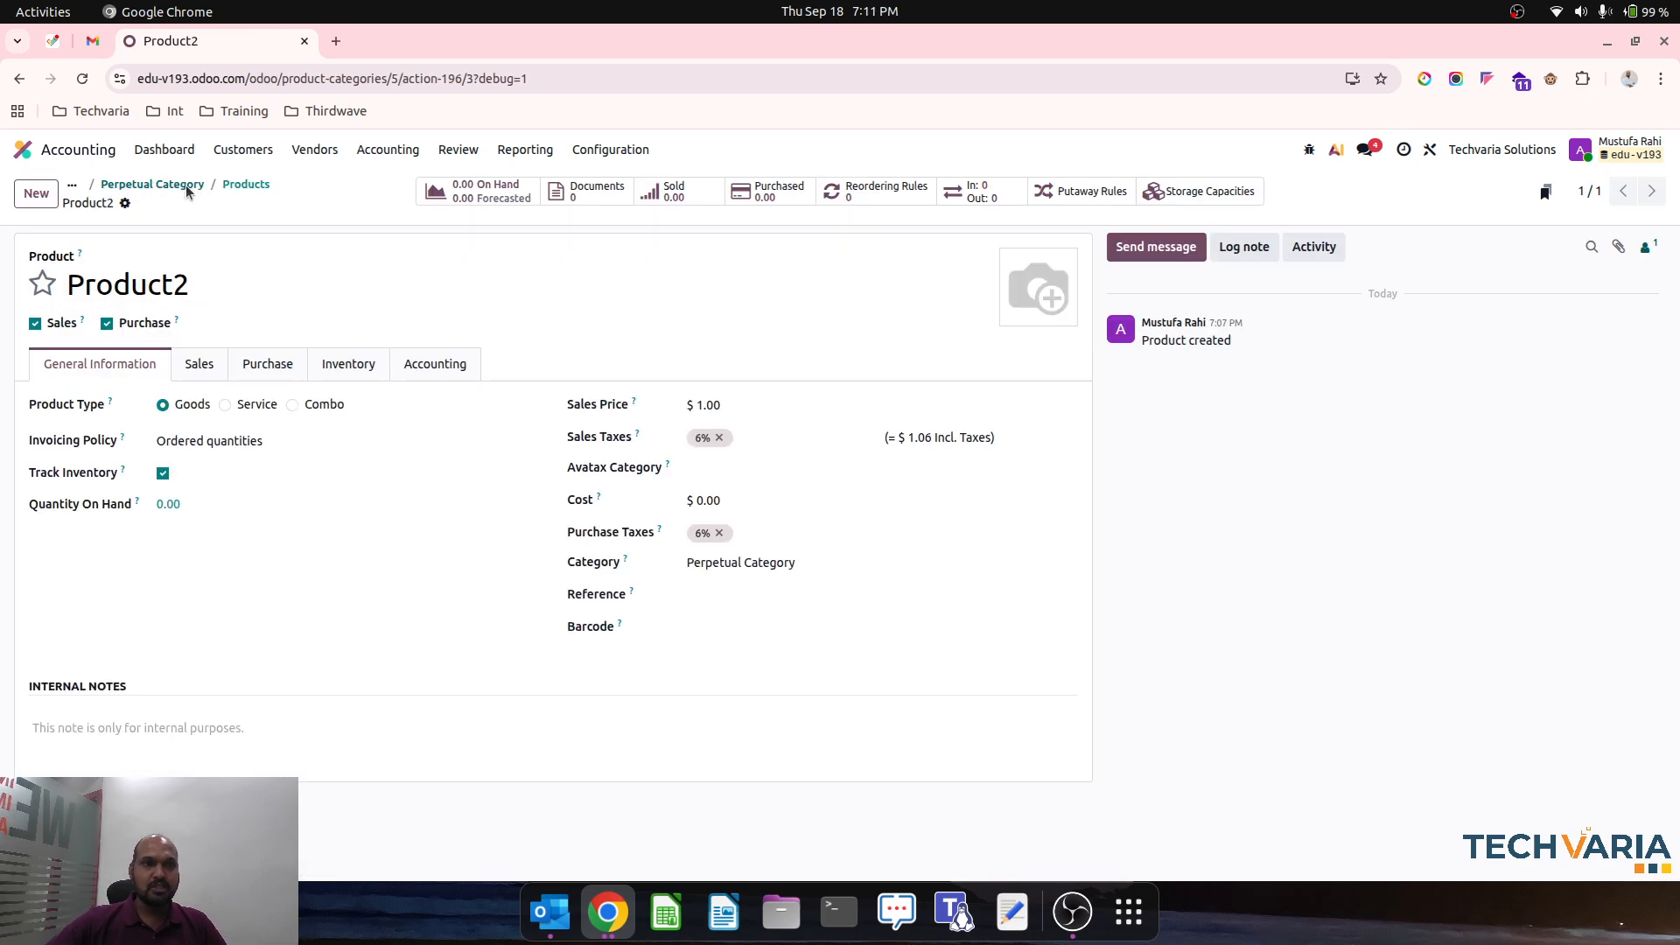
pyautogui.click(238, 184)
pyautogui.click(203, 184)
pyautogui.click(115, 184)
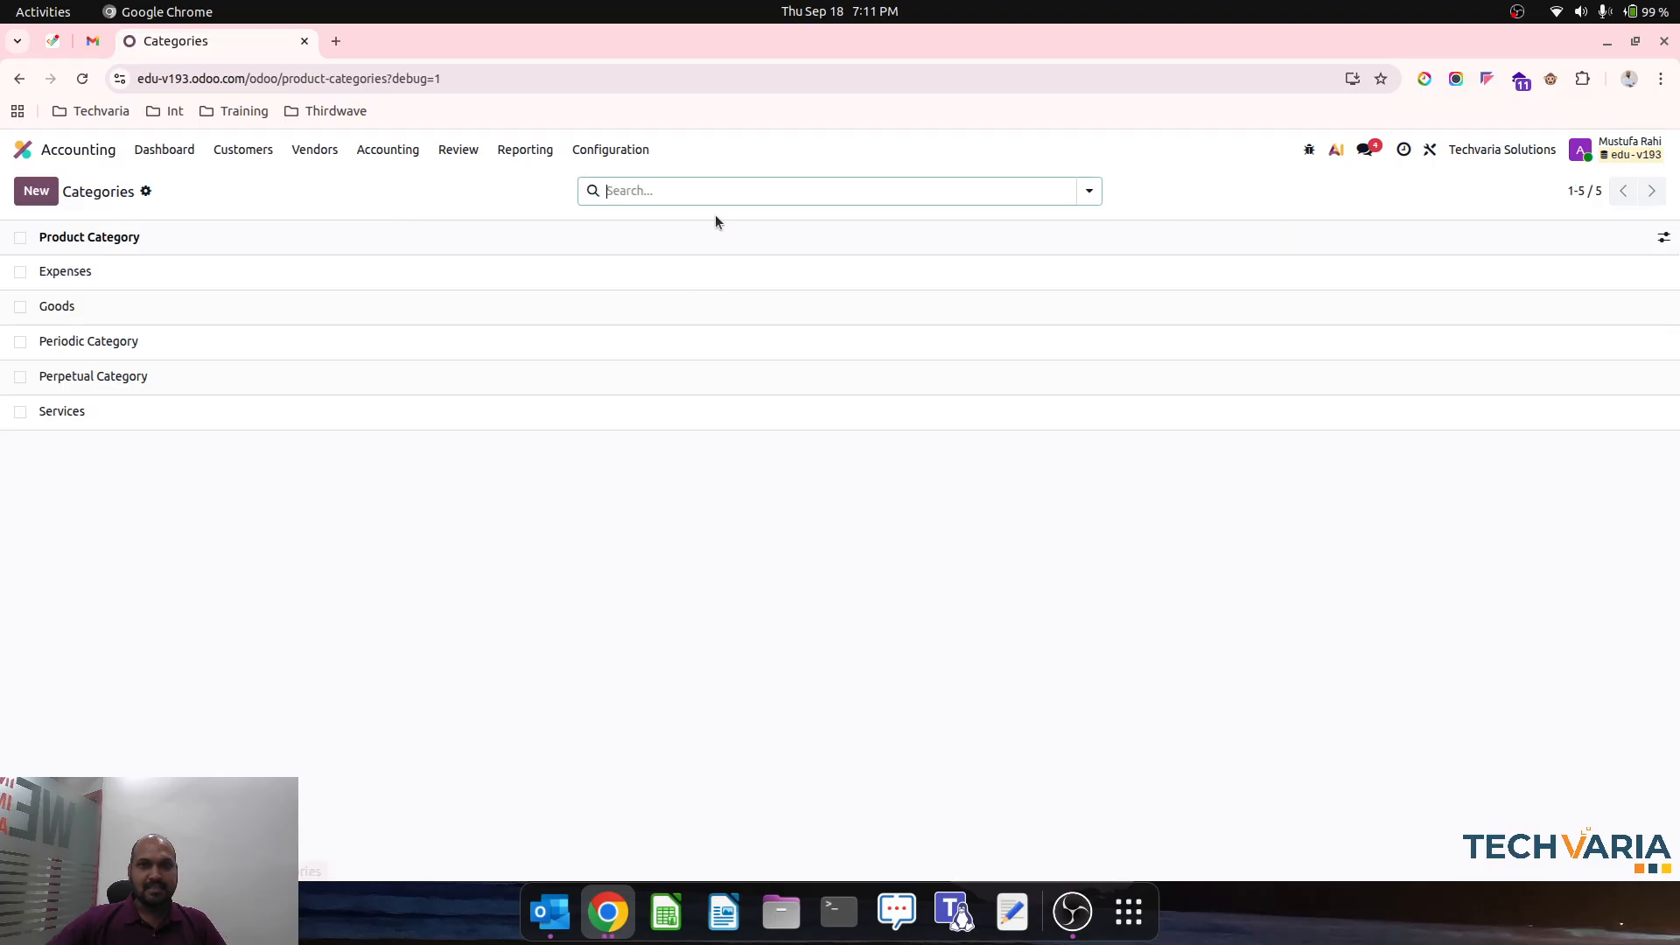
# - Open Product1 from the products linked to the Periodic Category
pyautogui.click(356, 345)
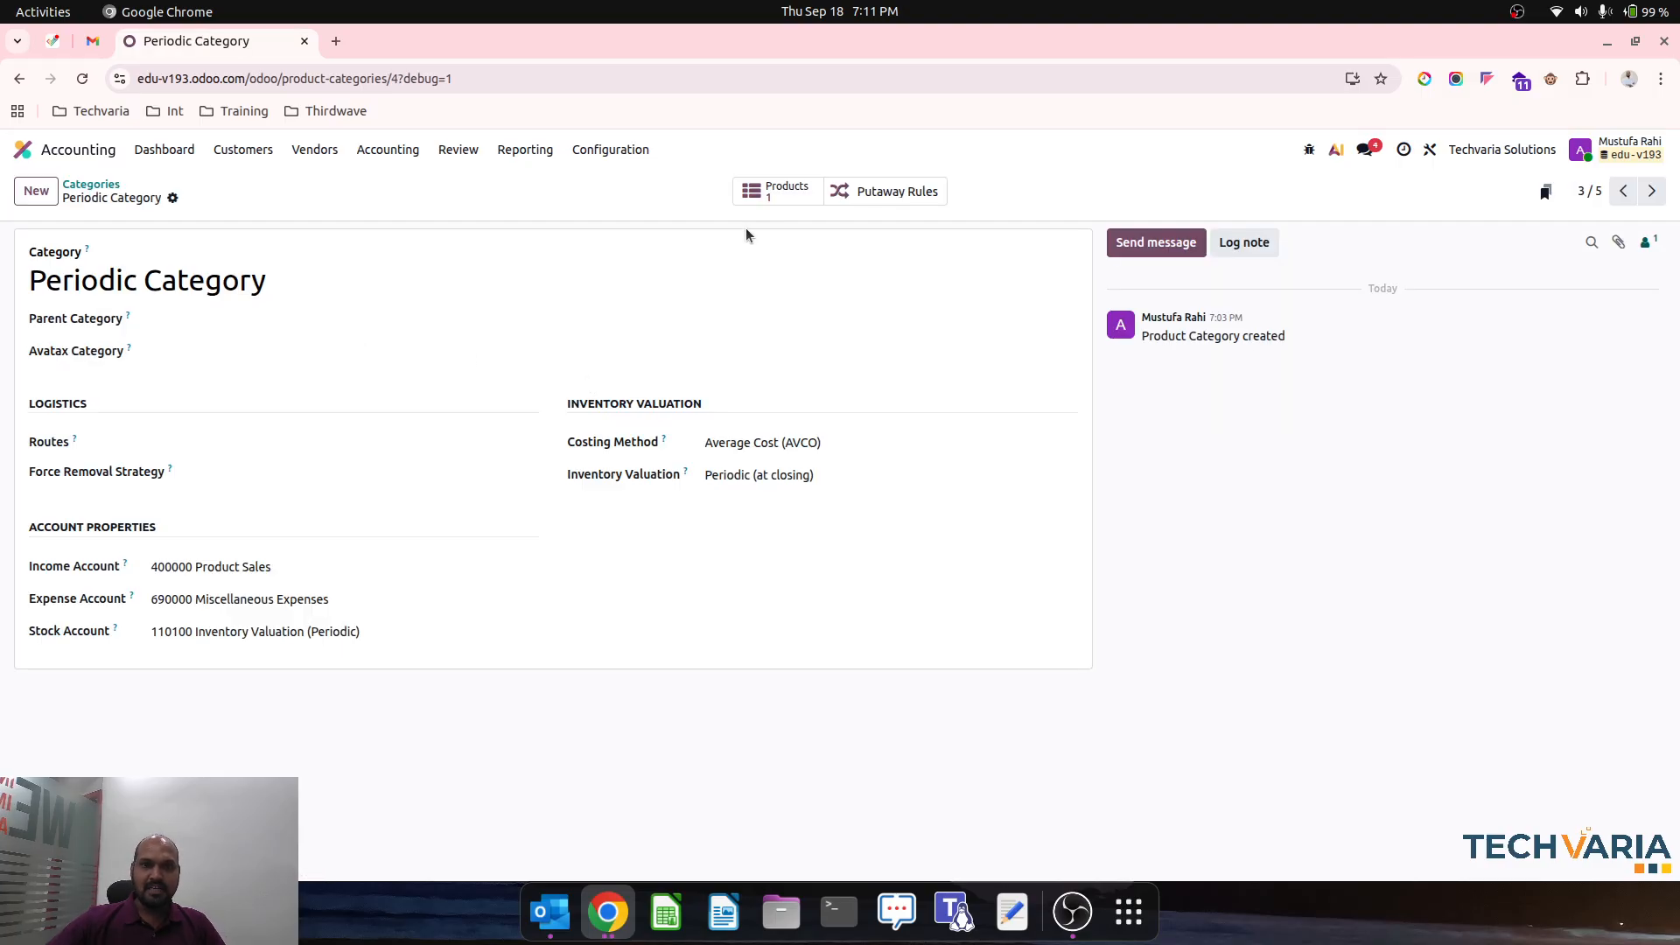
pyautogui.click(781, 195)
pyautogui.click(150, 278)
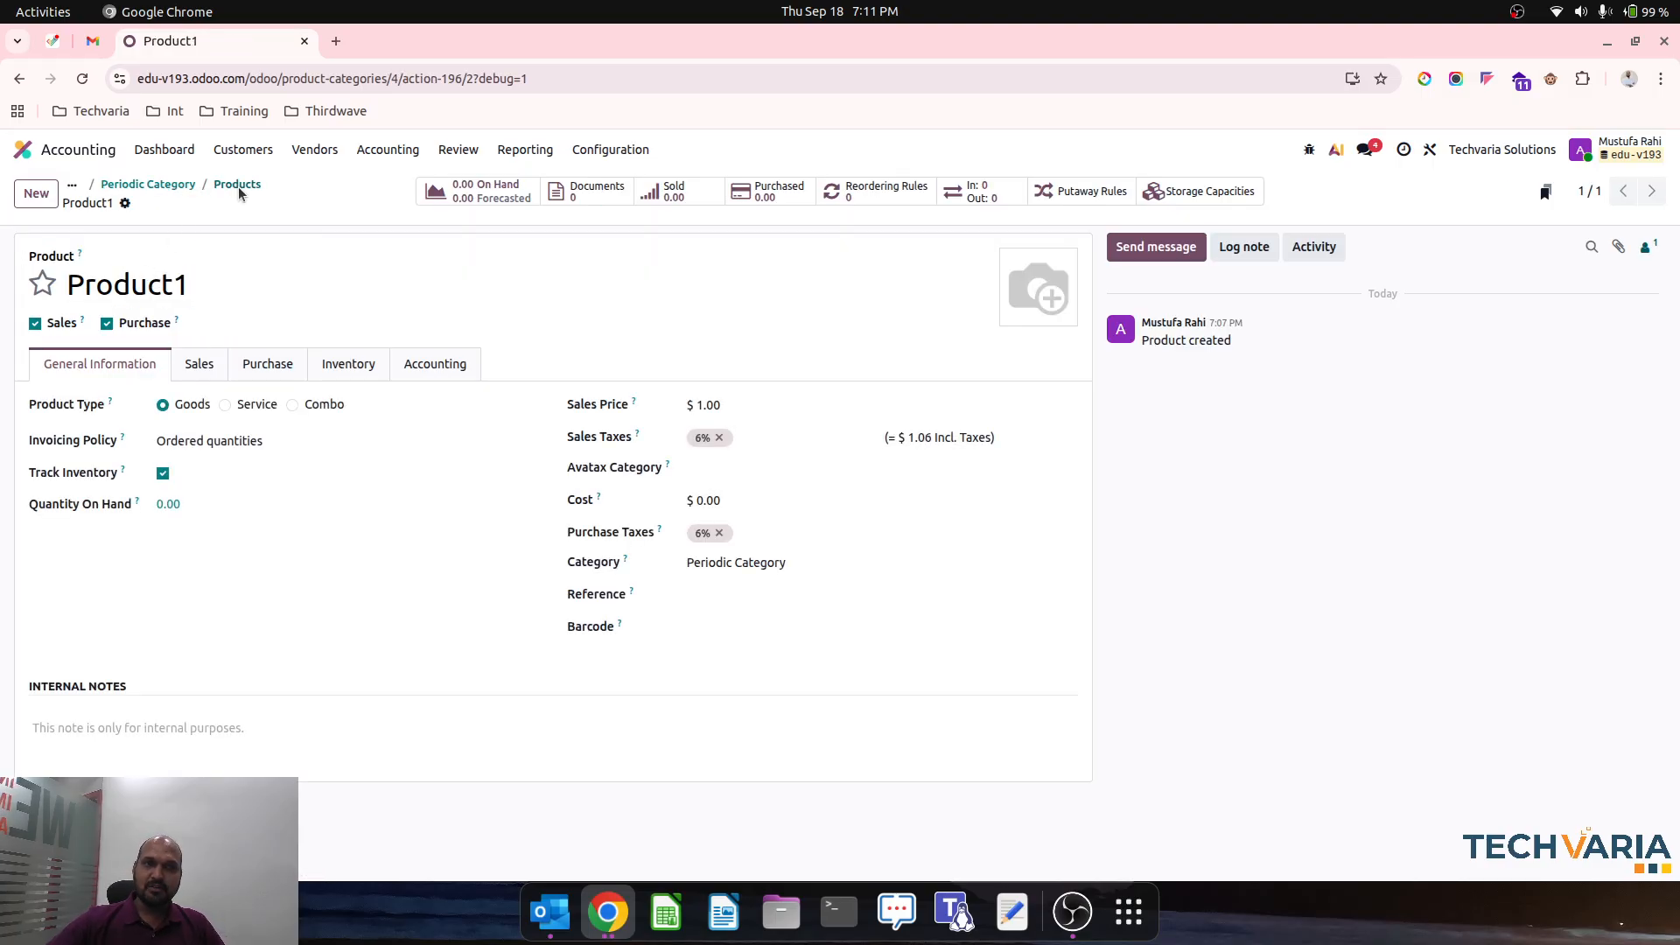
# - Create a new request for quotation in the Purchase app with a newly created vendor named Vendor1
pyautogui.click(21, 150)
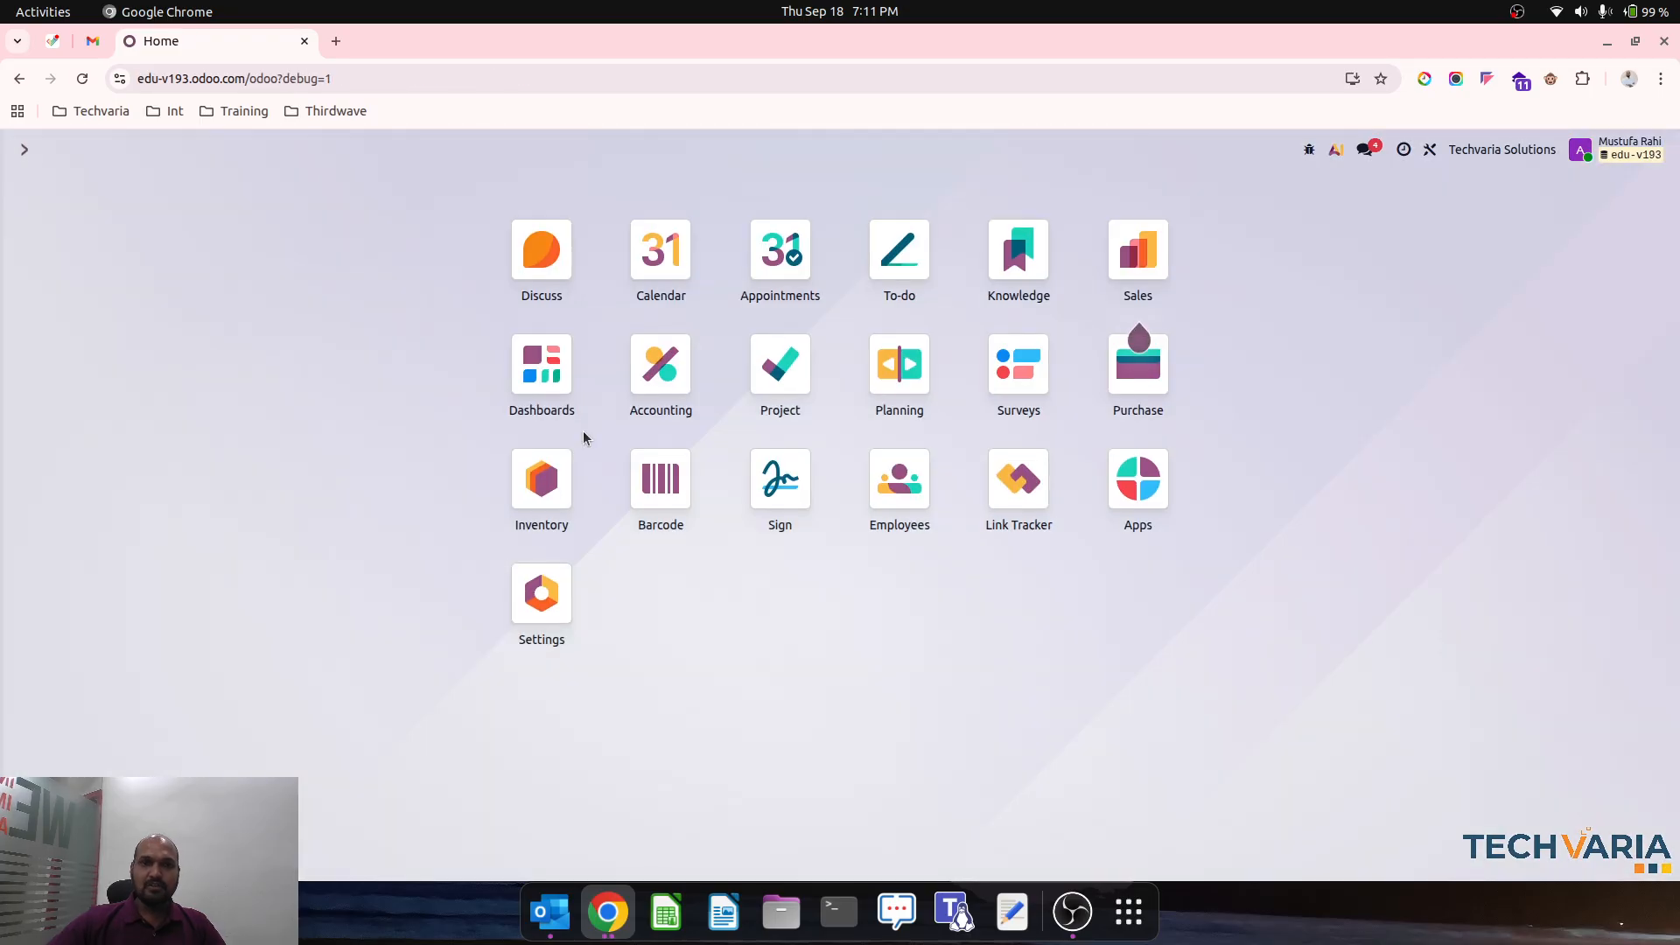
pyautogui.click(1138, 363)
pyautogui.hotkey('alt', 'c')
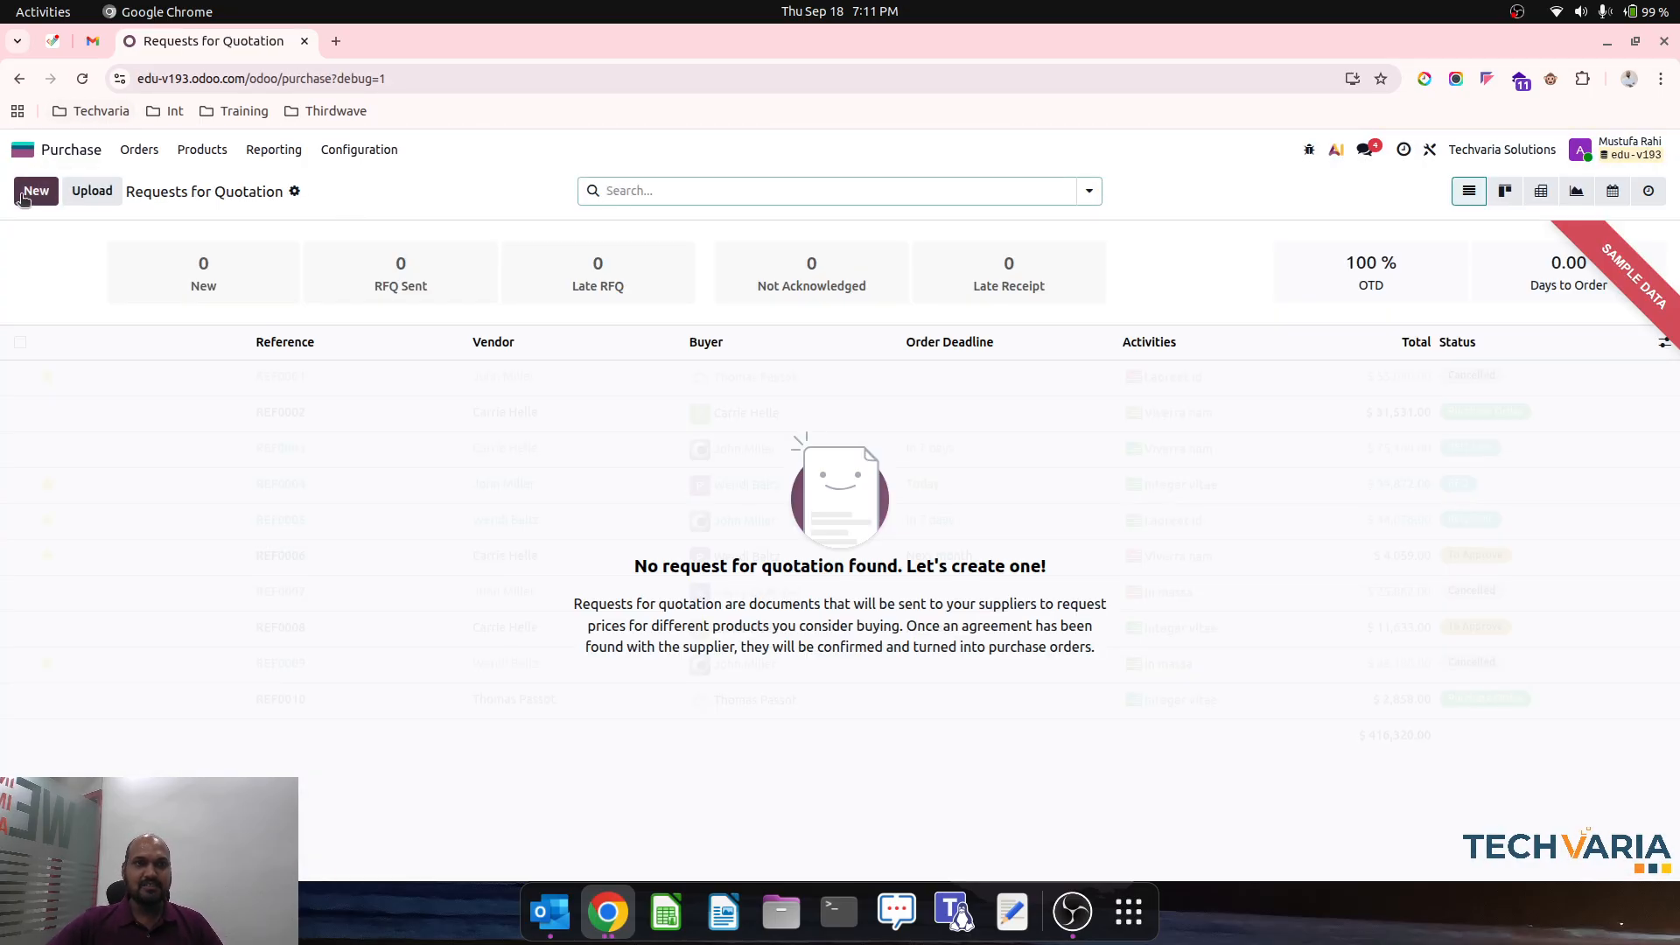
pyautogui.click(353, 350)
pyautogui.write('V')
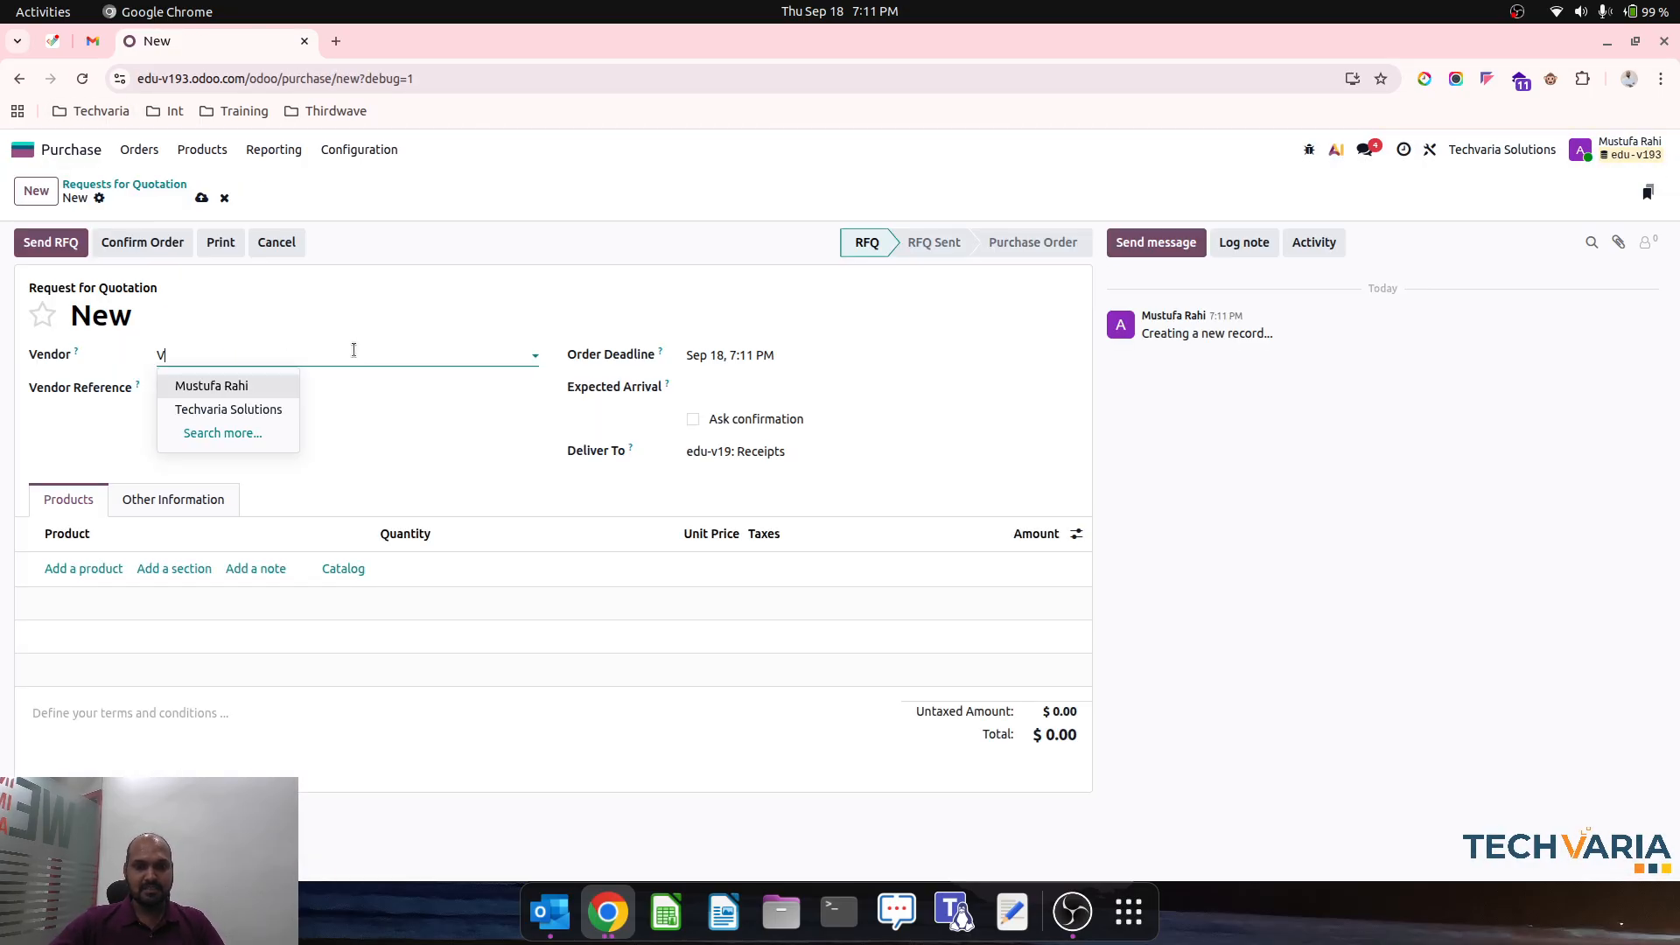
pyautogui.write('endor1')
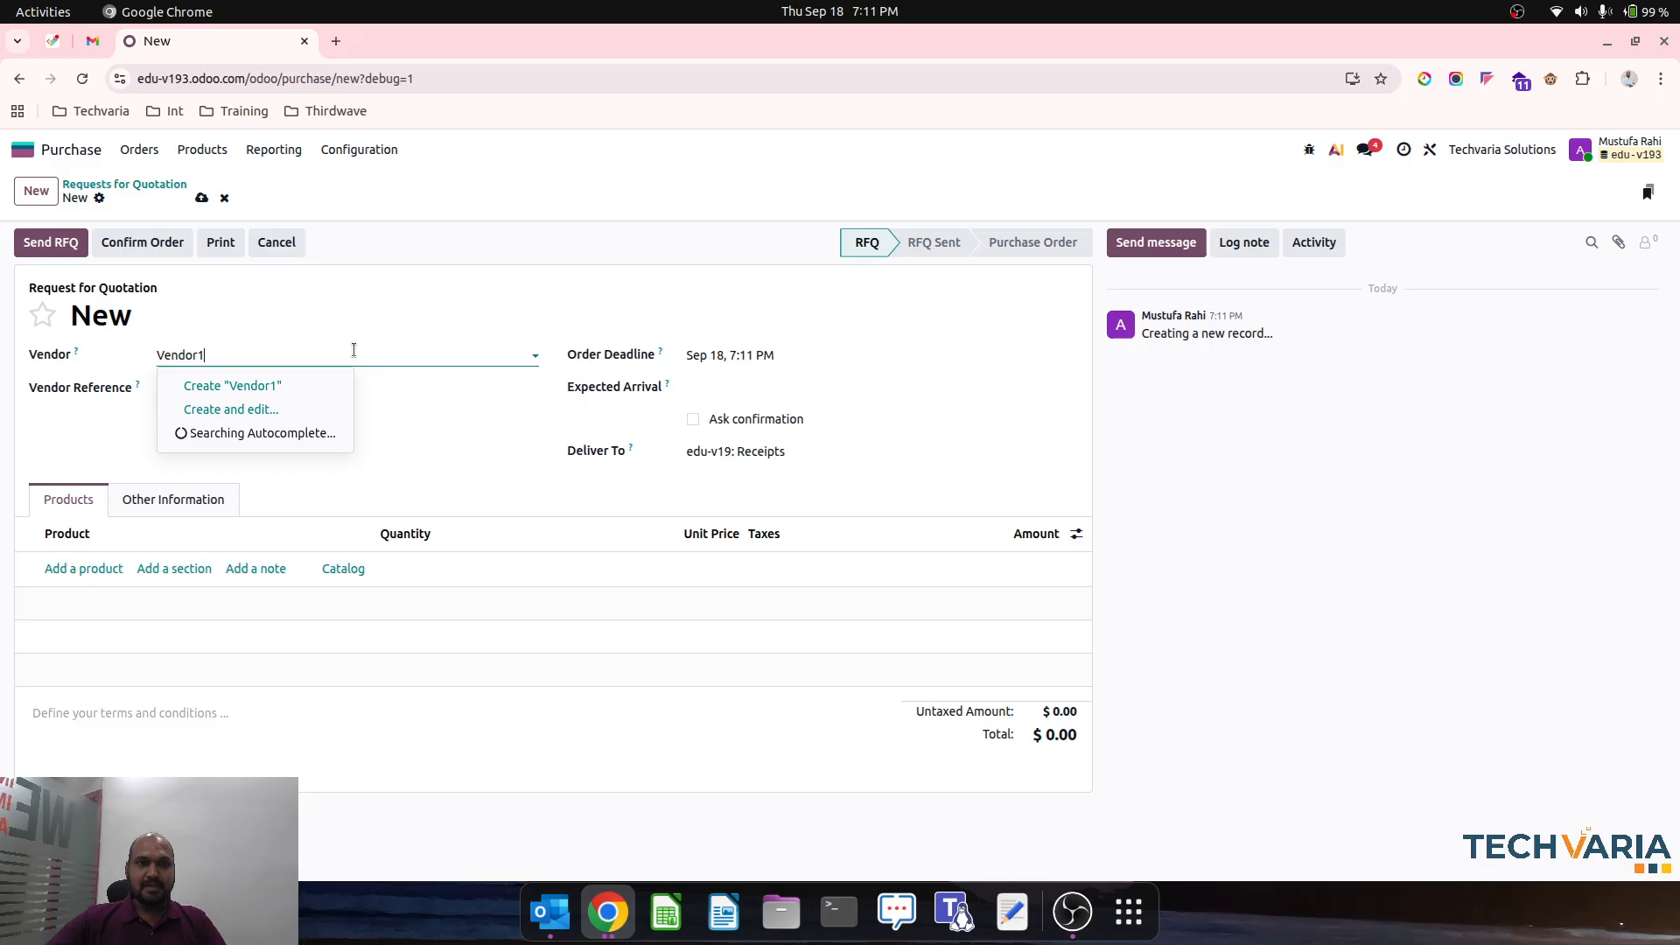
pyautogui.click(319, 385)
# - Add an order line for Product1 with a quantity of 10 and a unit price of 100
pyautogui.click(85, 572)
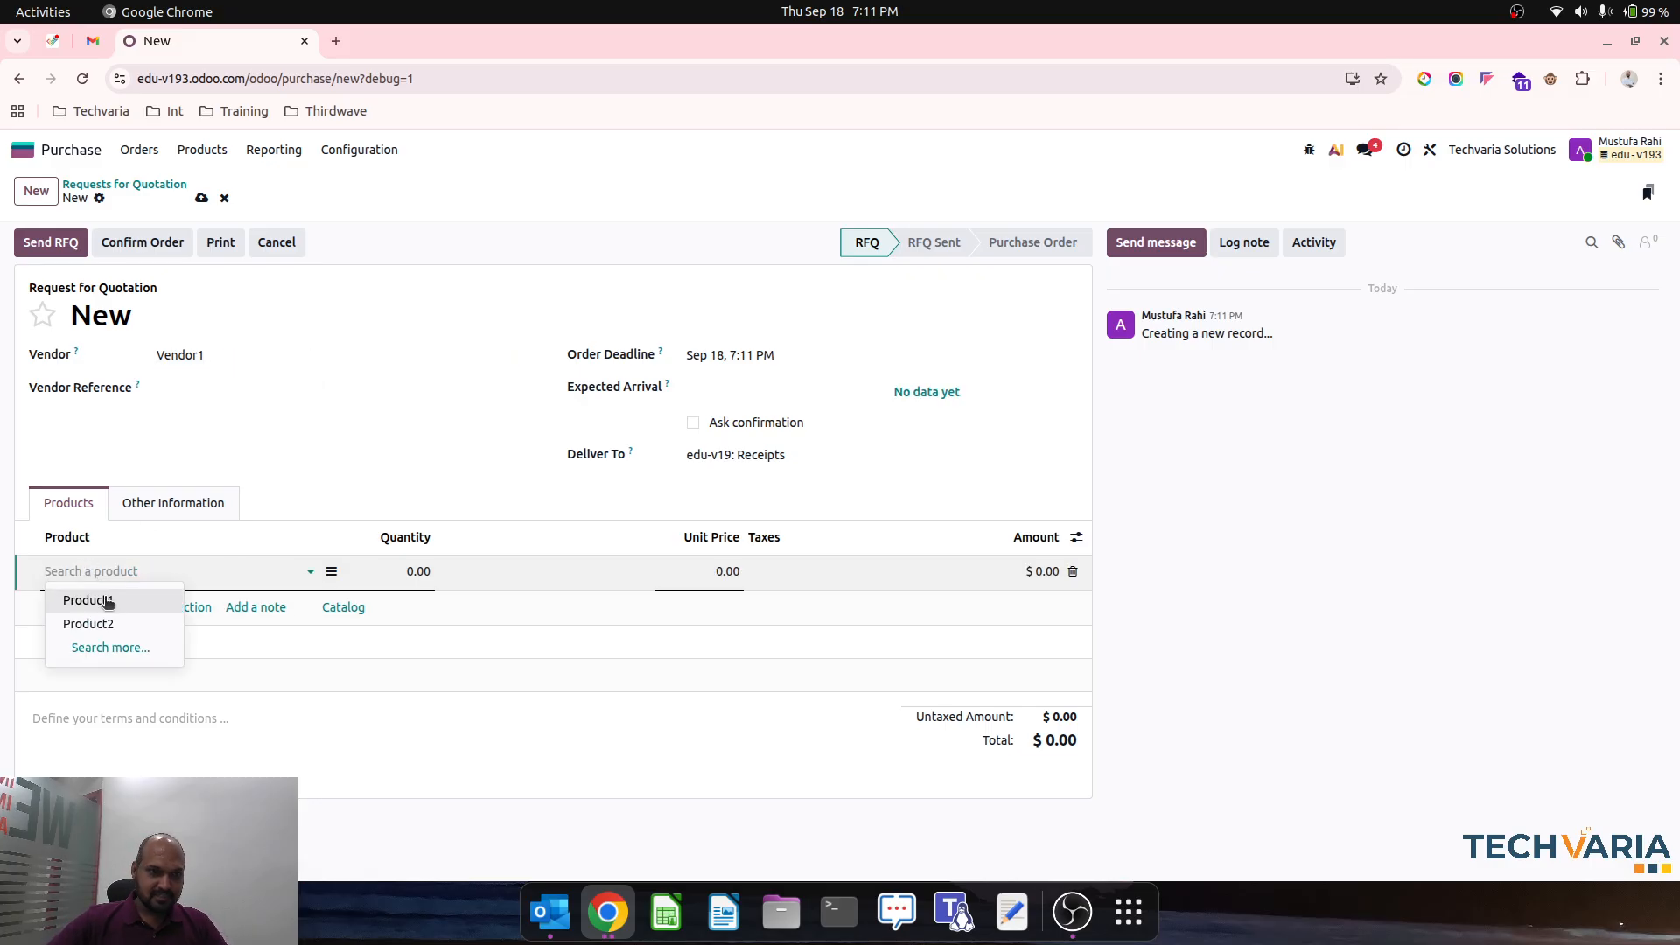
pyautogui.click(82, 596)
pyautogui.click(388, 573)
pyautogui.write('10')
pyautogui.press('Tab')
pyautogui.write('1')
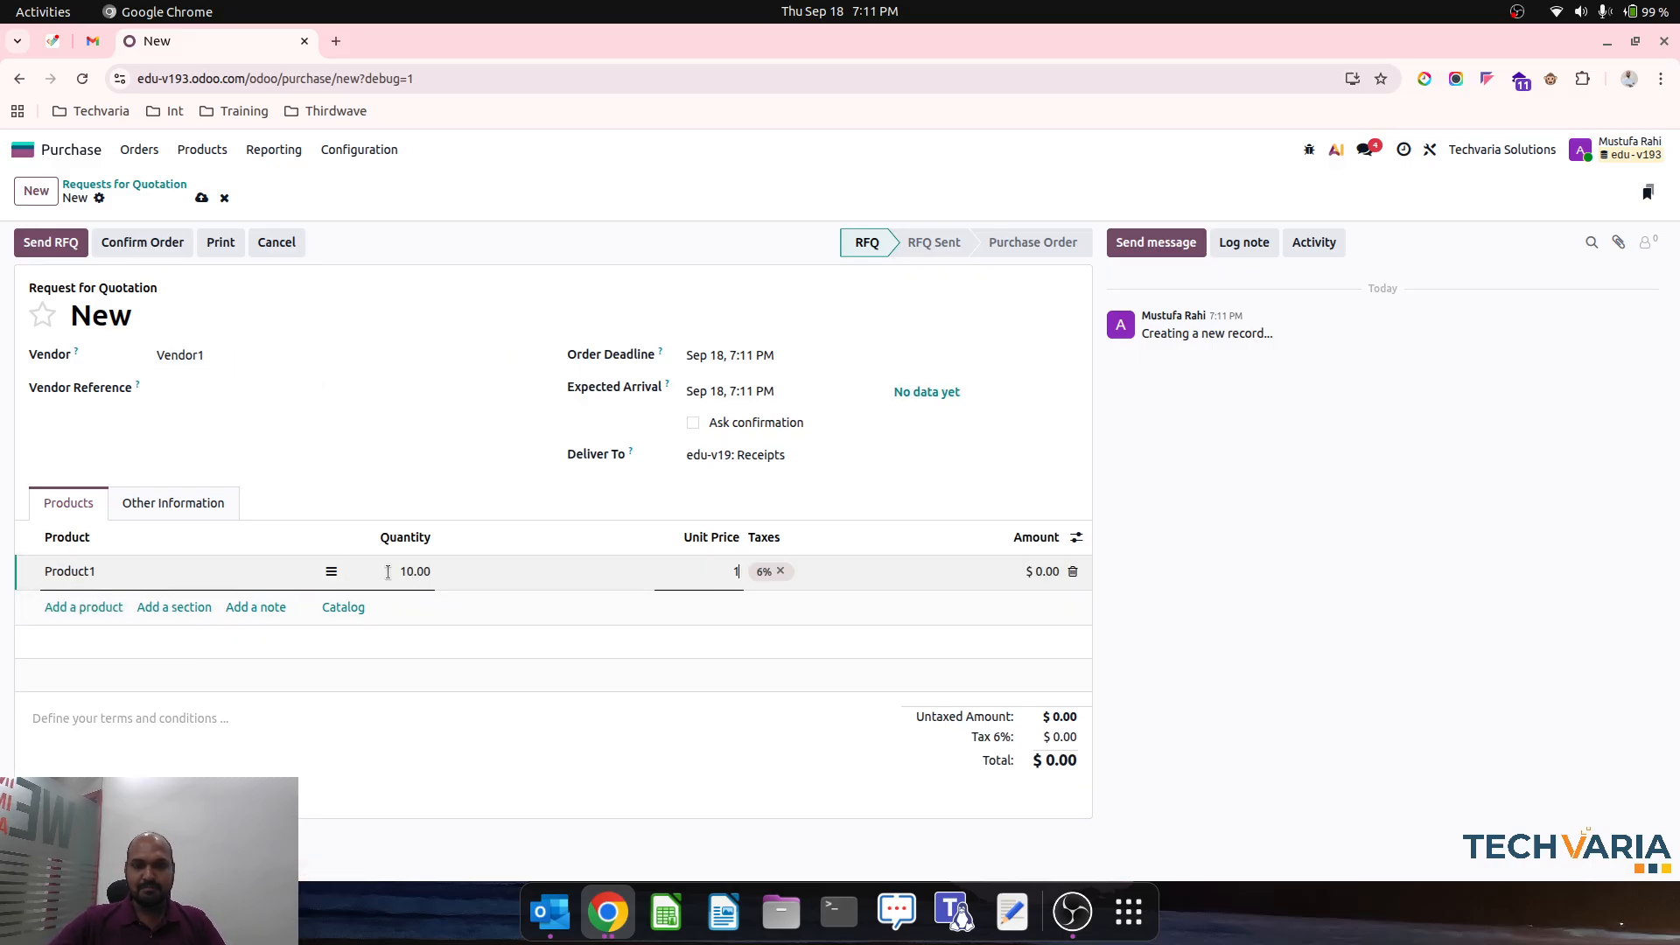
pyautogui.press('Tab')
# - Confirm the Vendor1 purchase order and validate its receipt for Product1
pyautogui.click(142, 242)
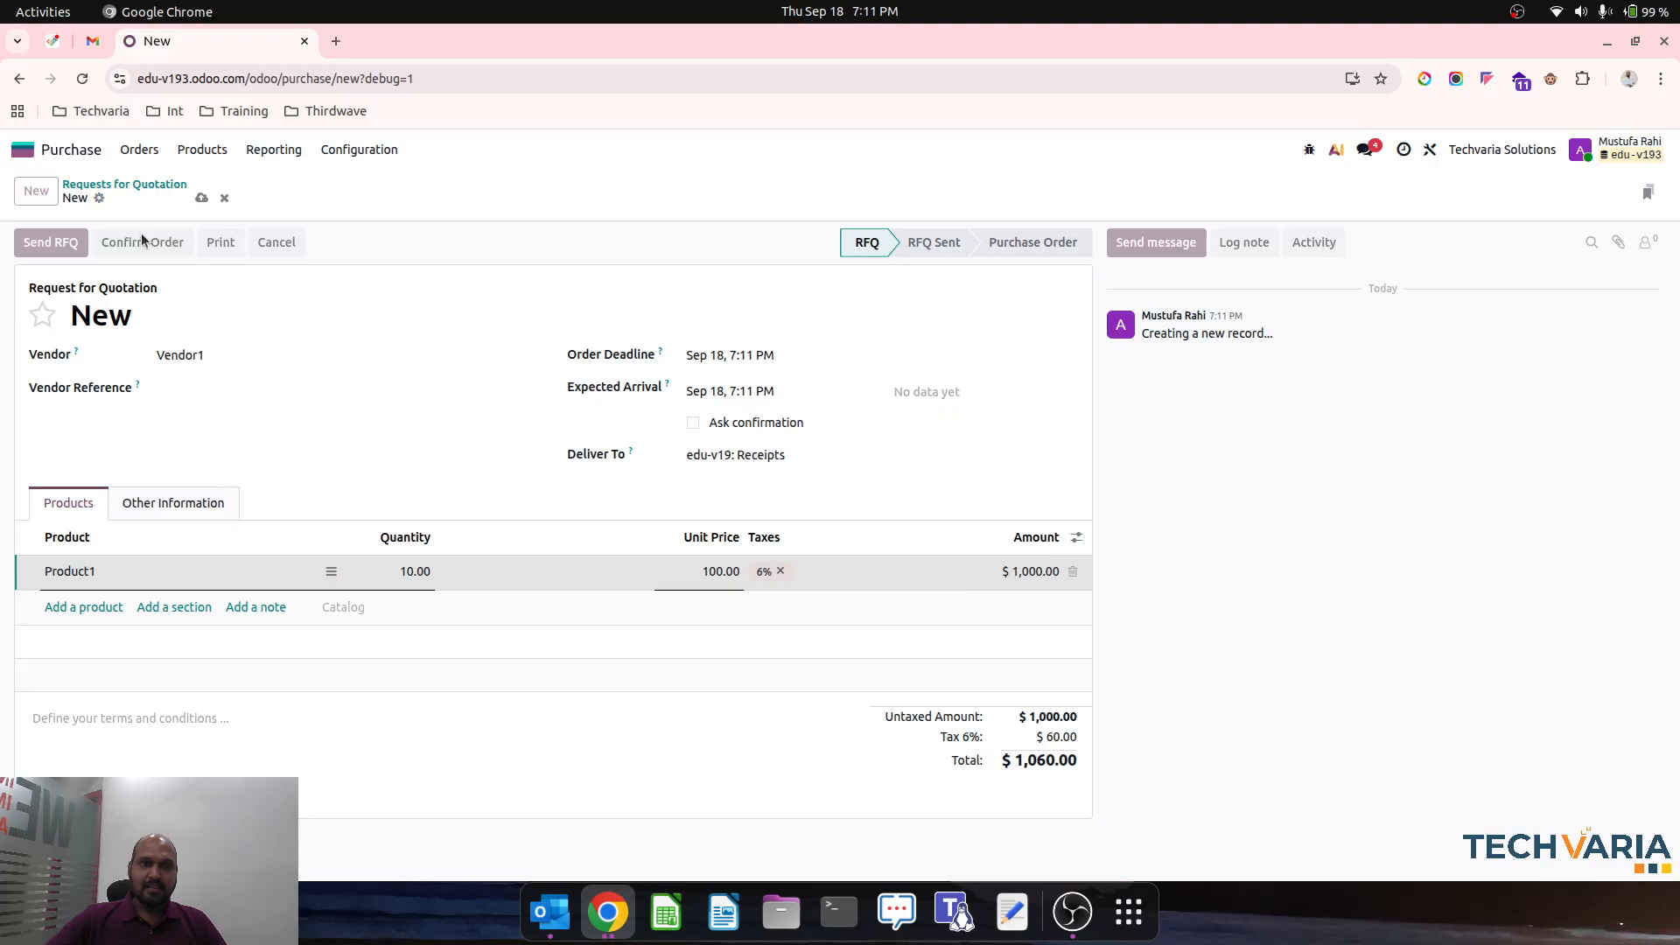
pyautogui.click(838, 191)
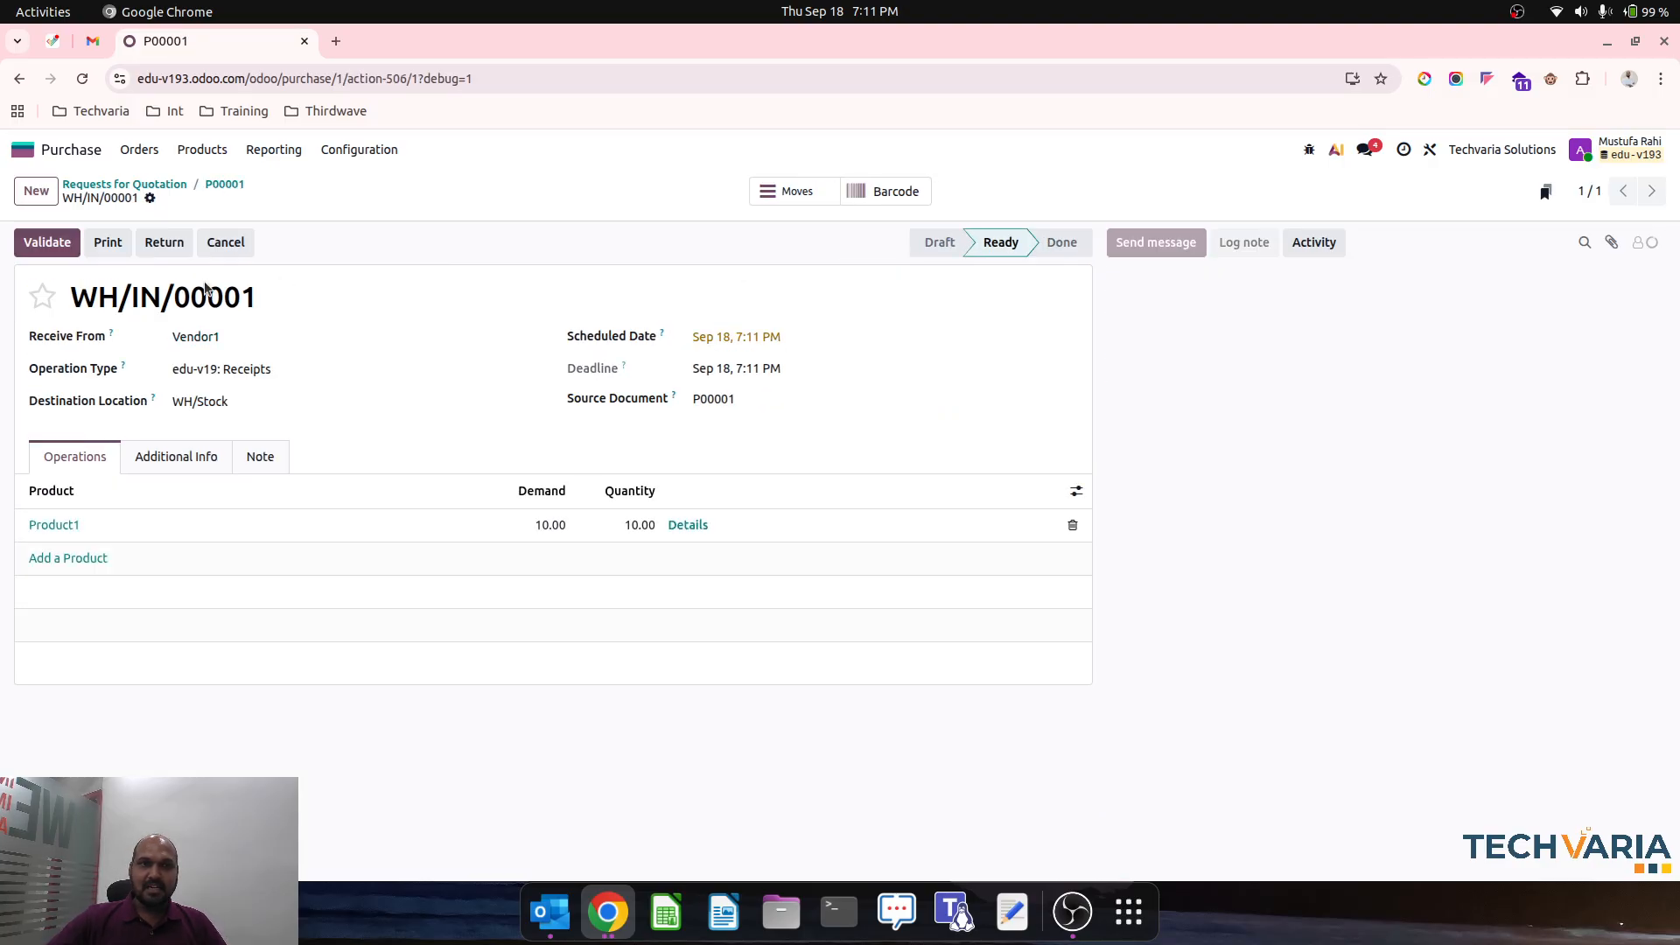
pyautogui.click(47, 243)
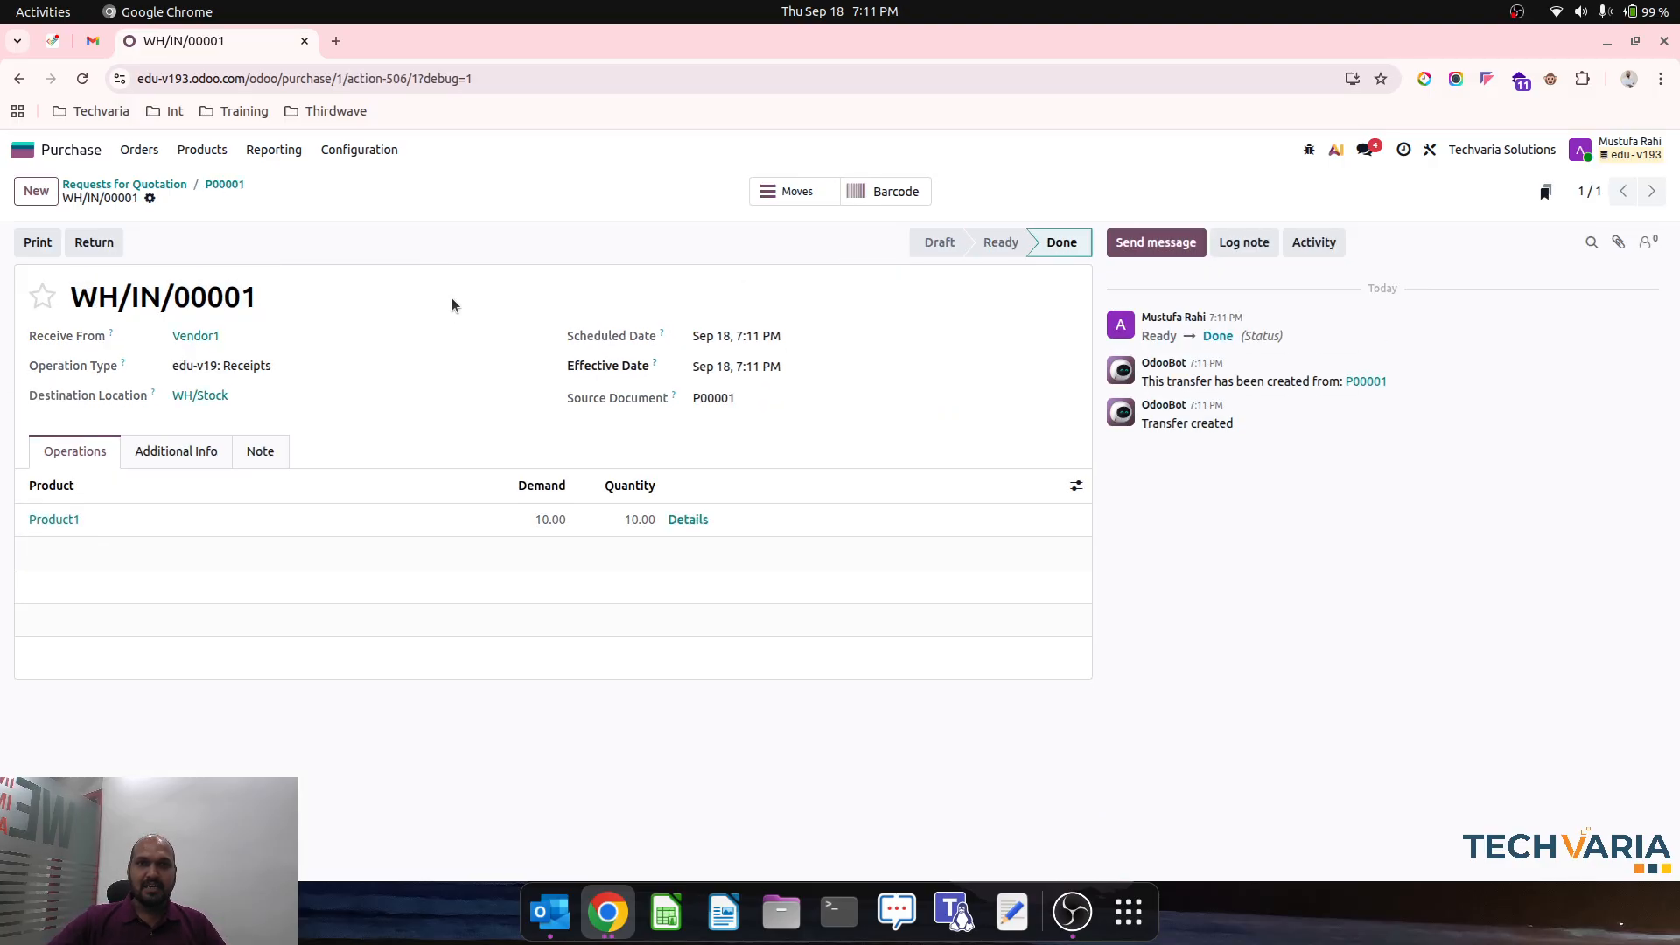
# - Create a new product named Custum Duty in the Purchase app with the product type Service
pyautogui.click(234, 186)
pyautogui.click(101, 179)
pyautogui.click(202, 149)
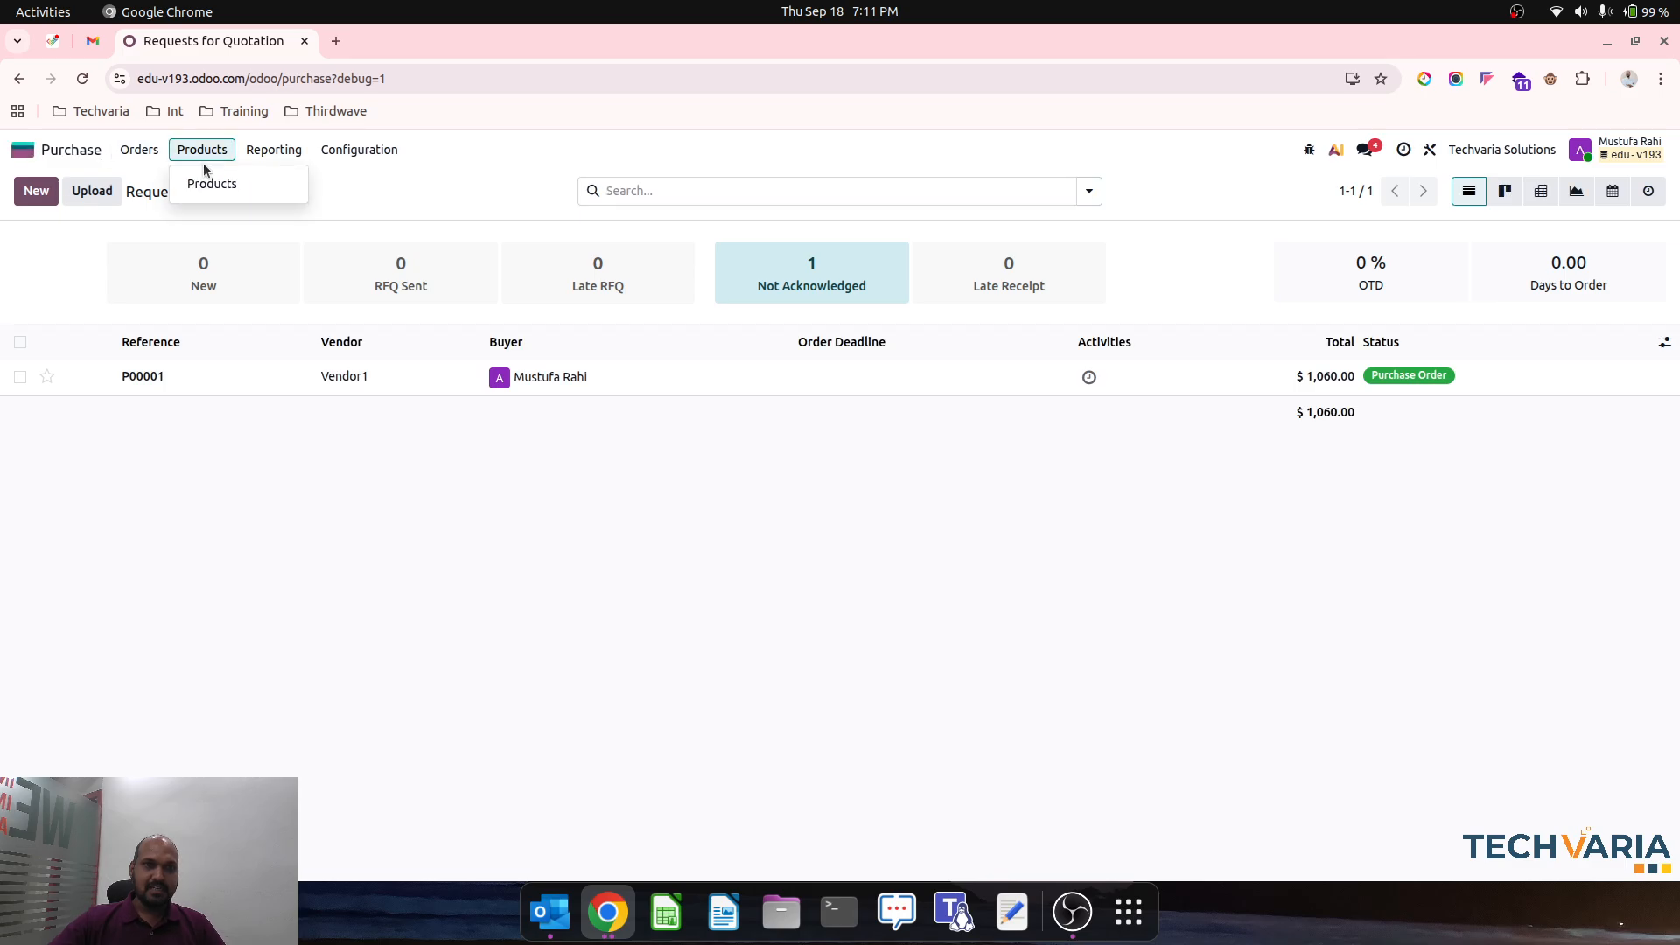
pyautogui.click(212, 182)
pyautogui.click(36, 190)
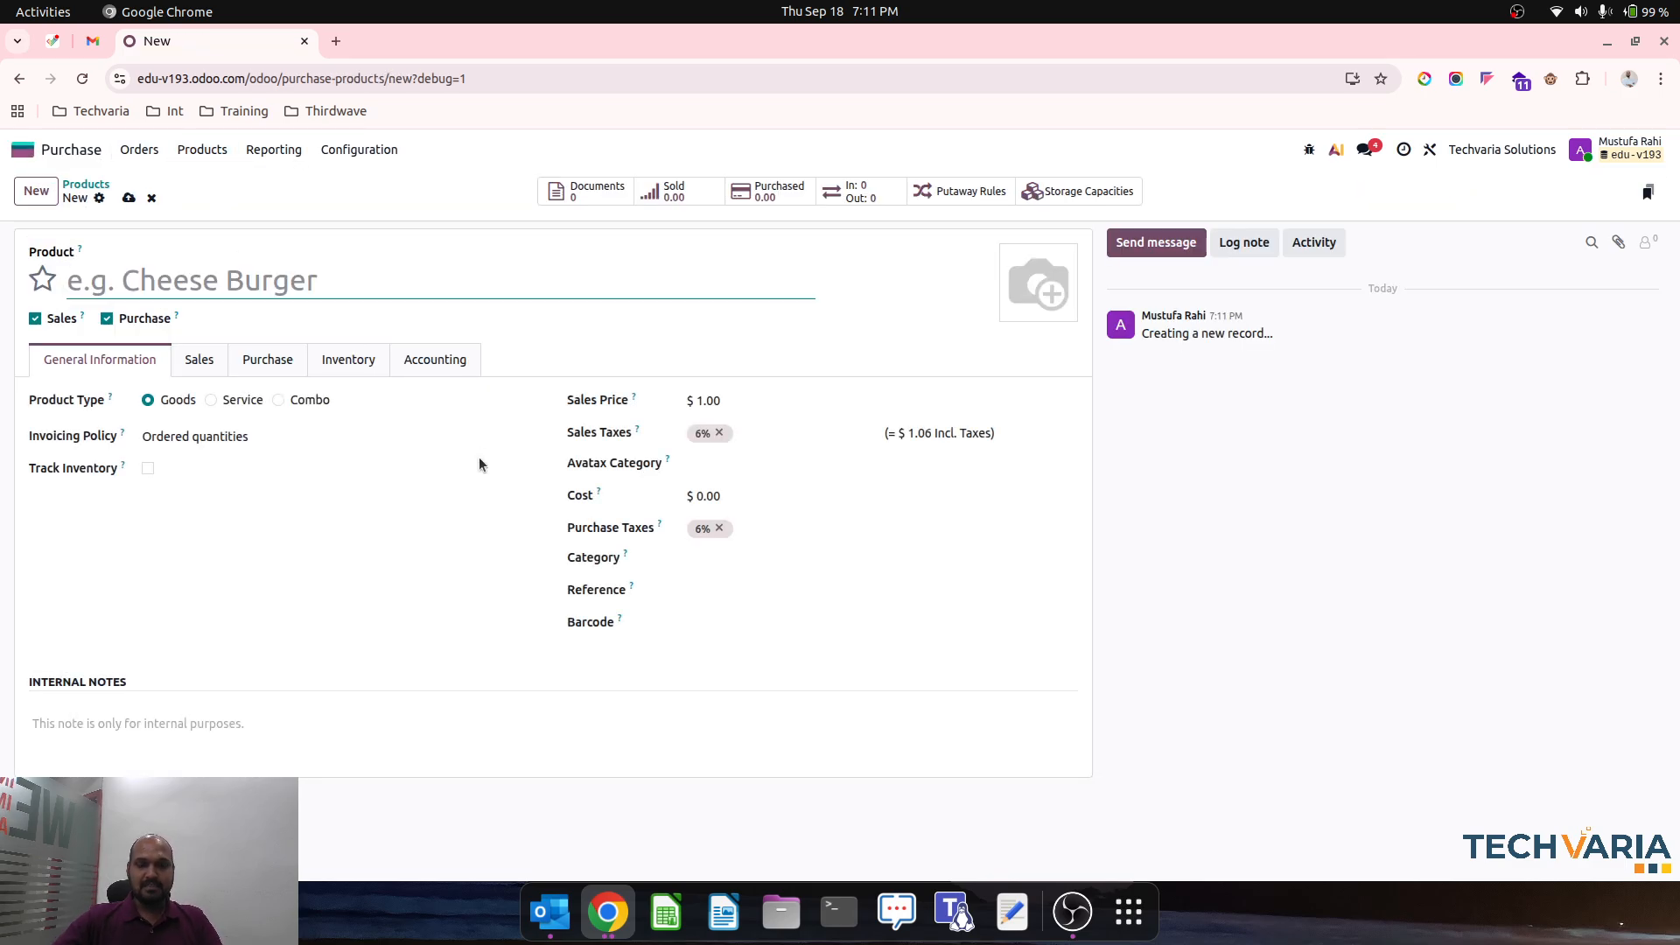
pyautogui.write('Custum')
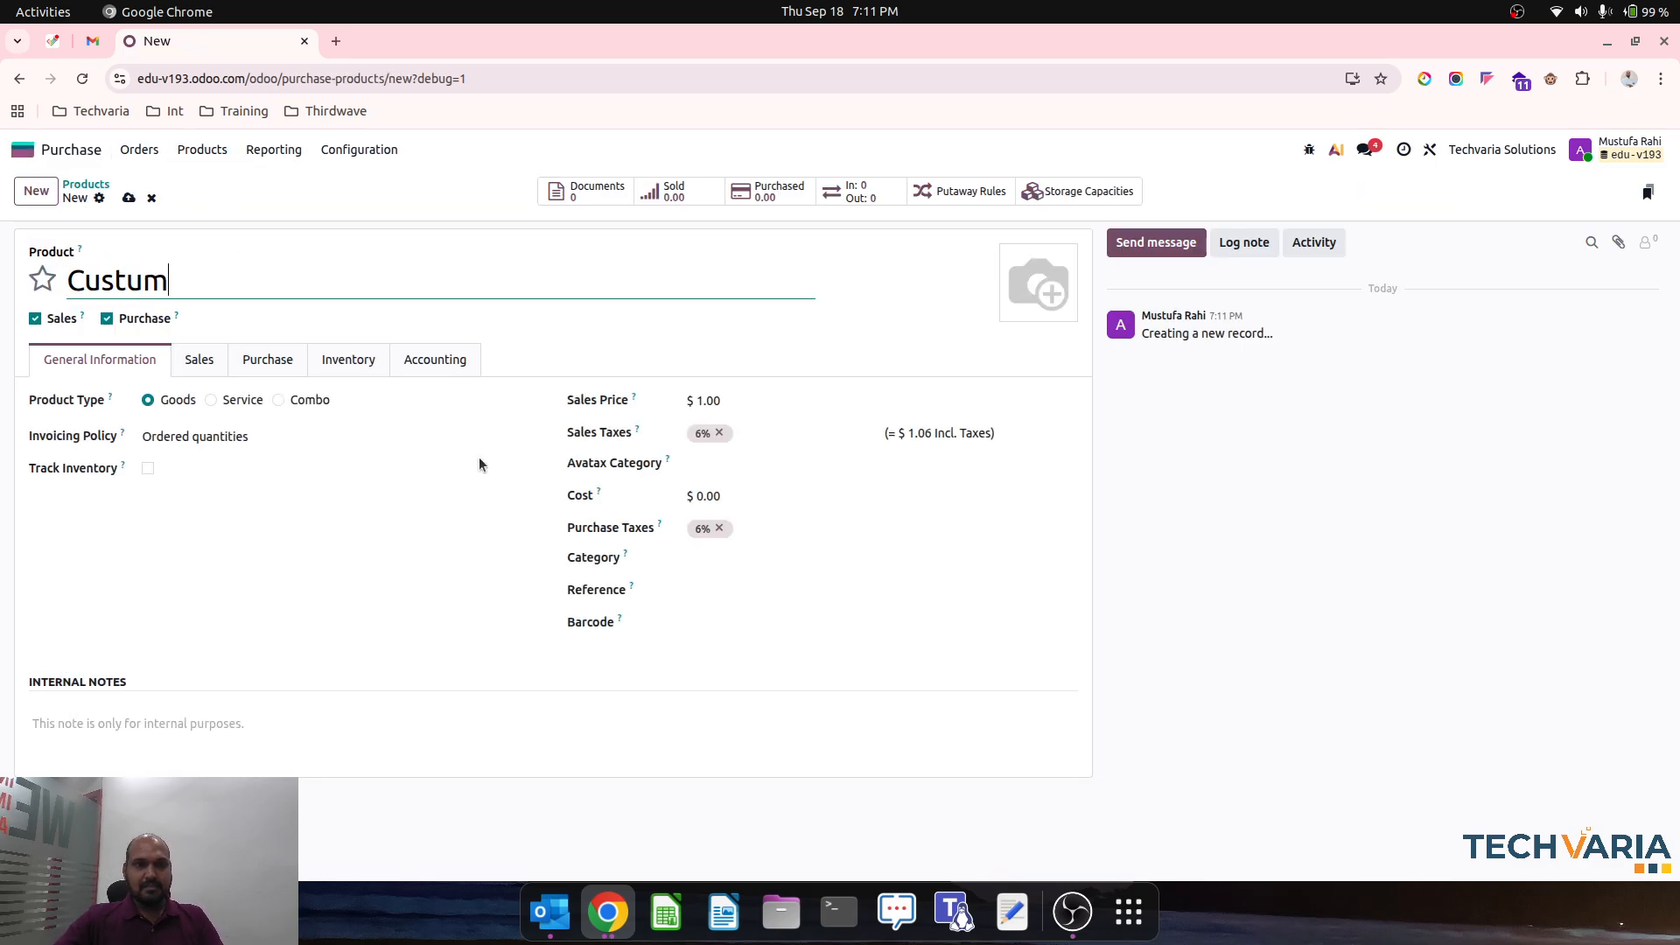
pyautogui.write(' D')
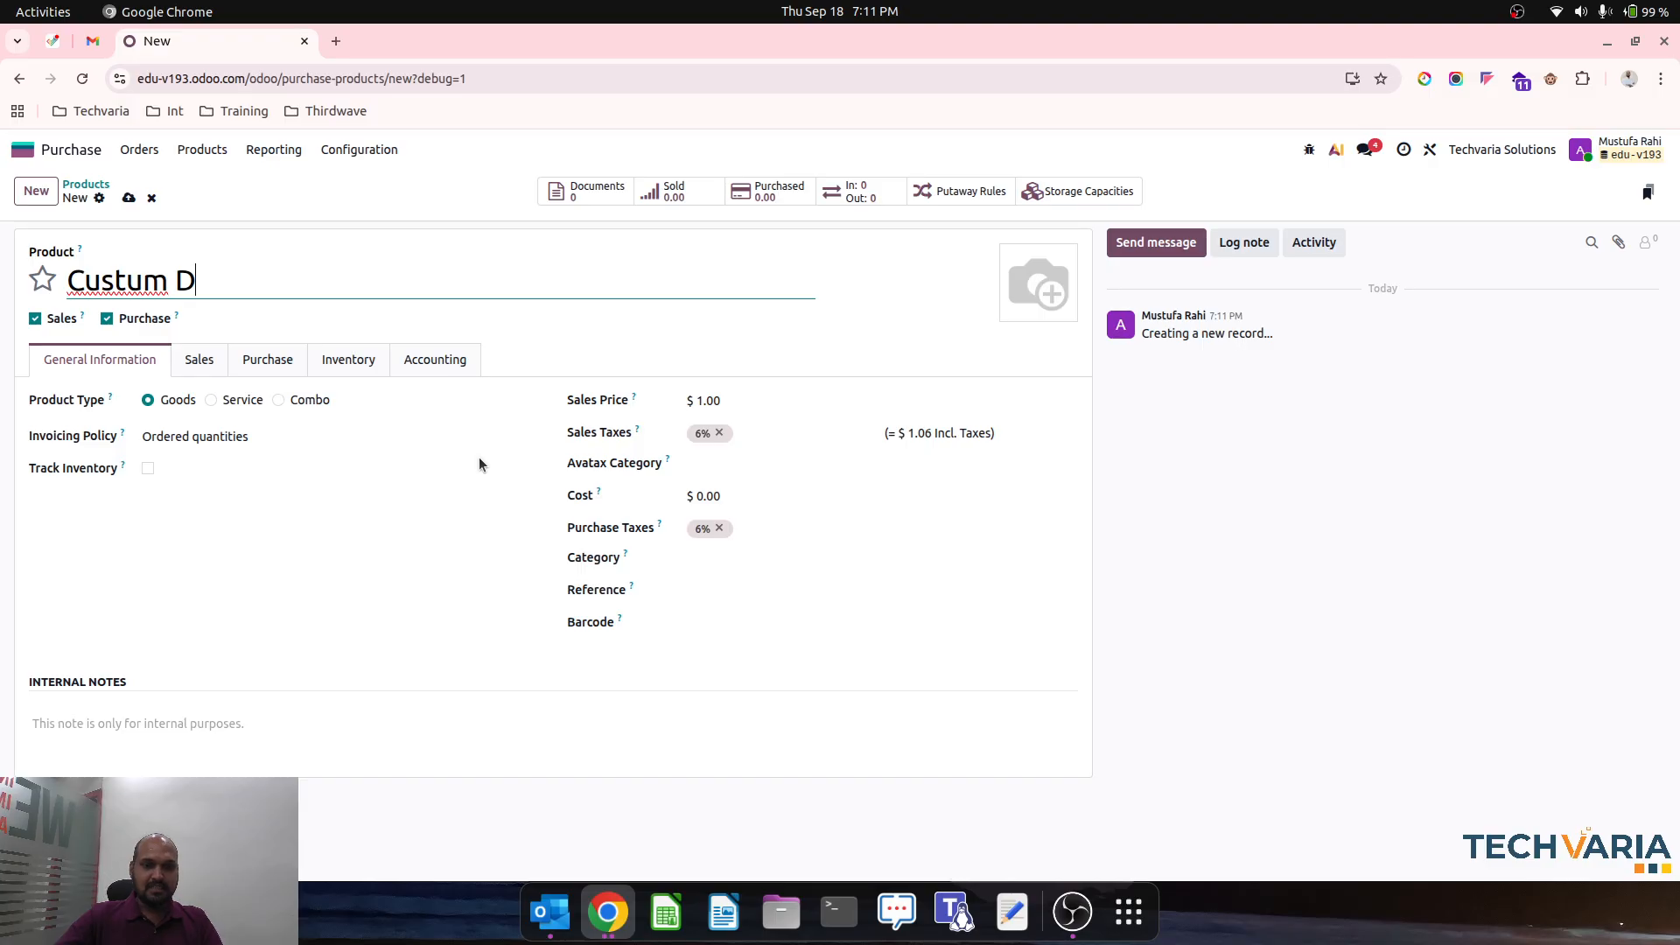
pyautogui.write('uuty')
pyautogui.press('Tab')
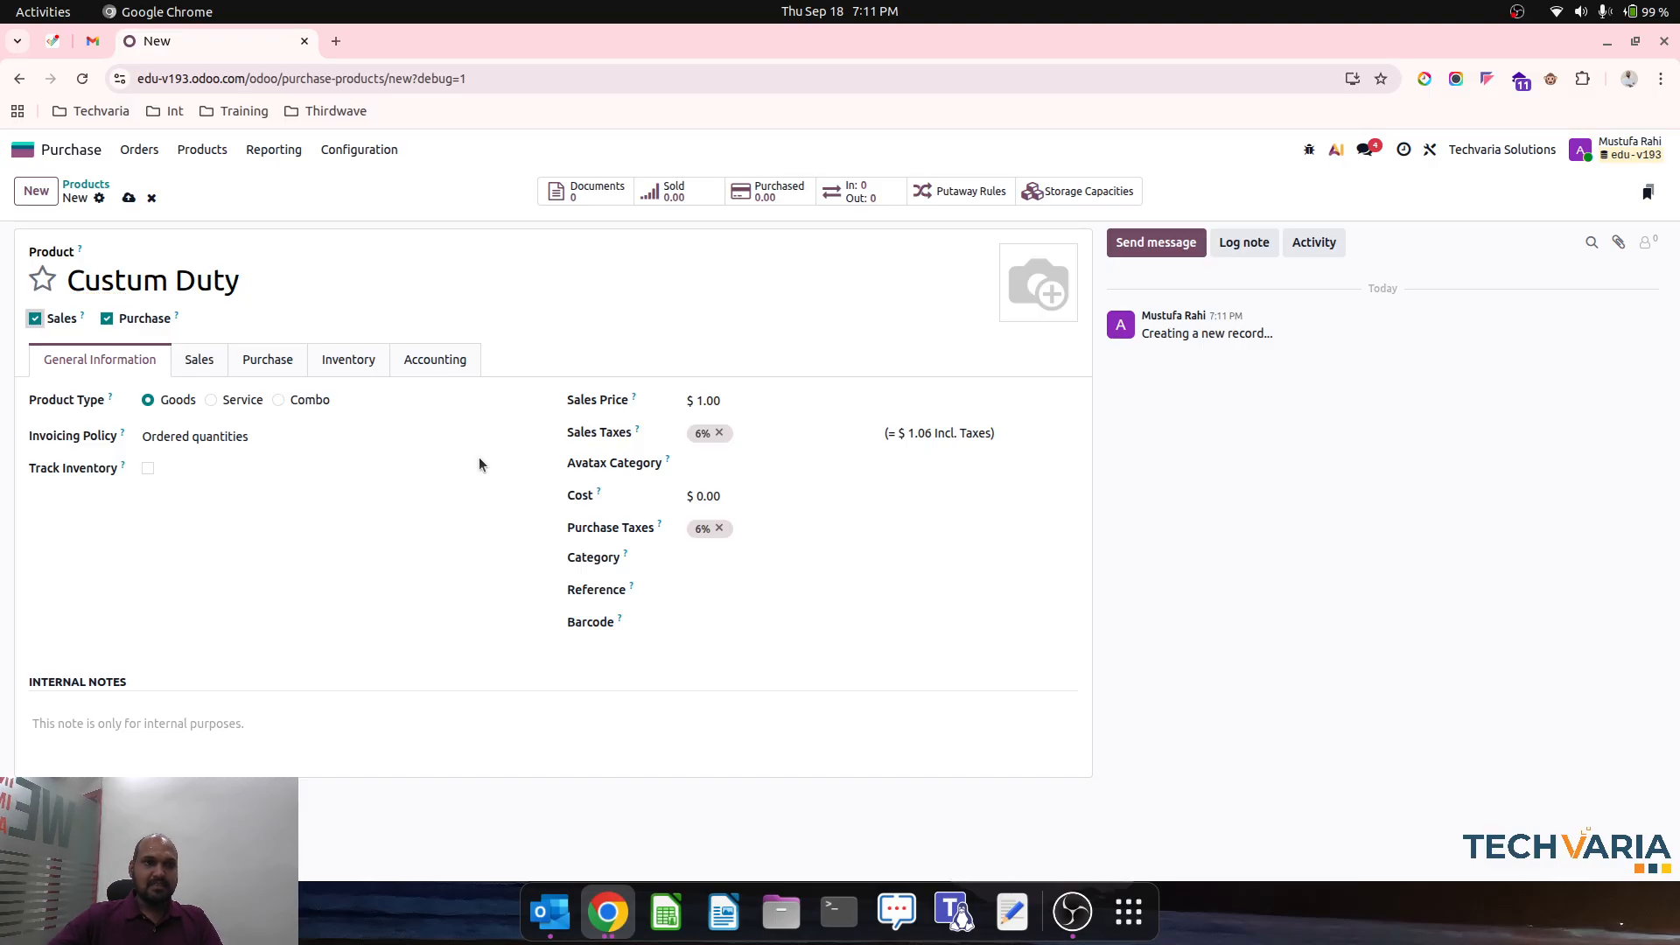
pyautogui.click(238, 400)
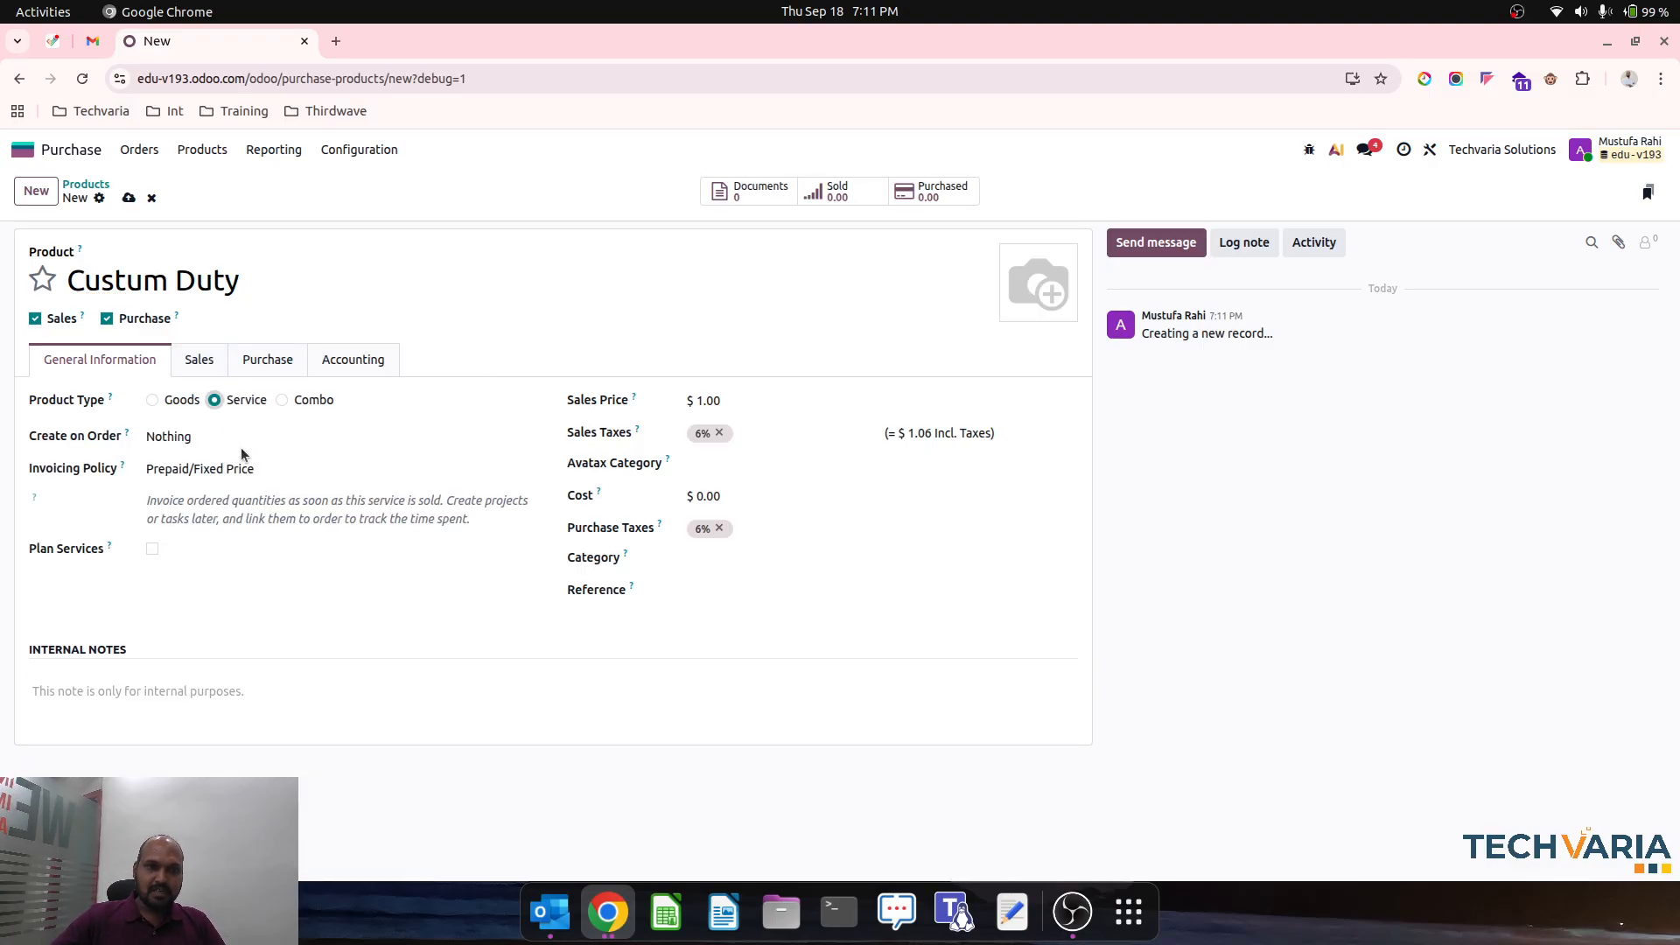
# - Mark Custum Duty as a landed cost with the default split method By Quantity, and save the product
pyautogui.click(268, 361)
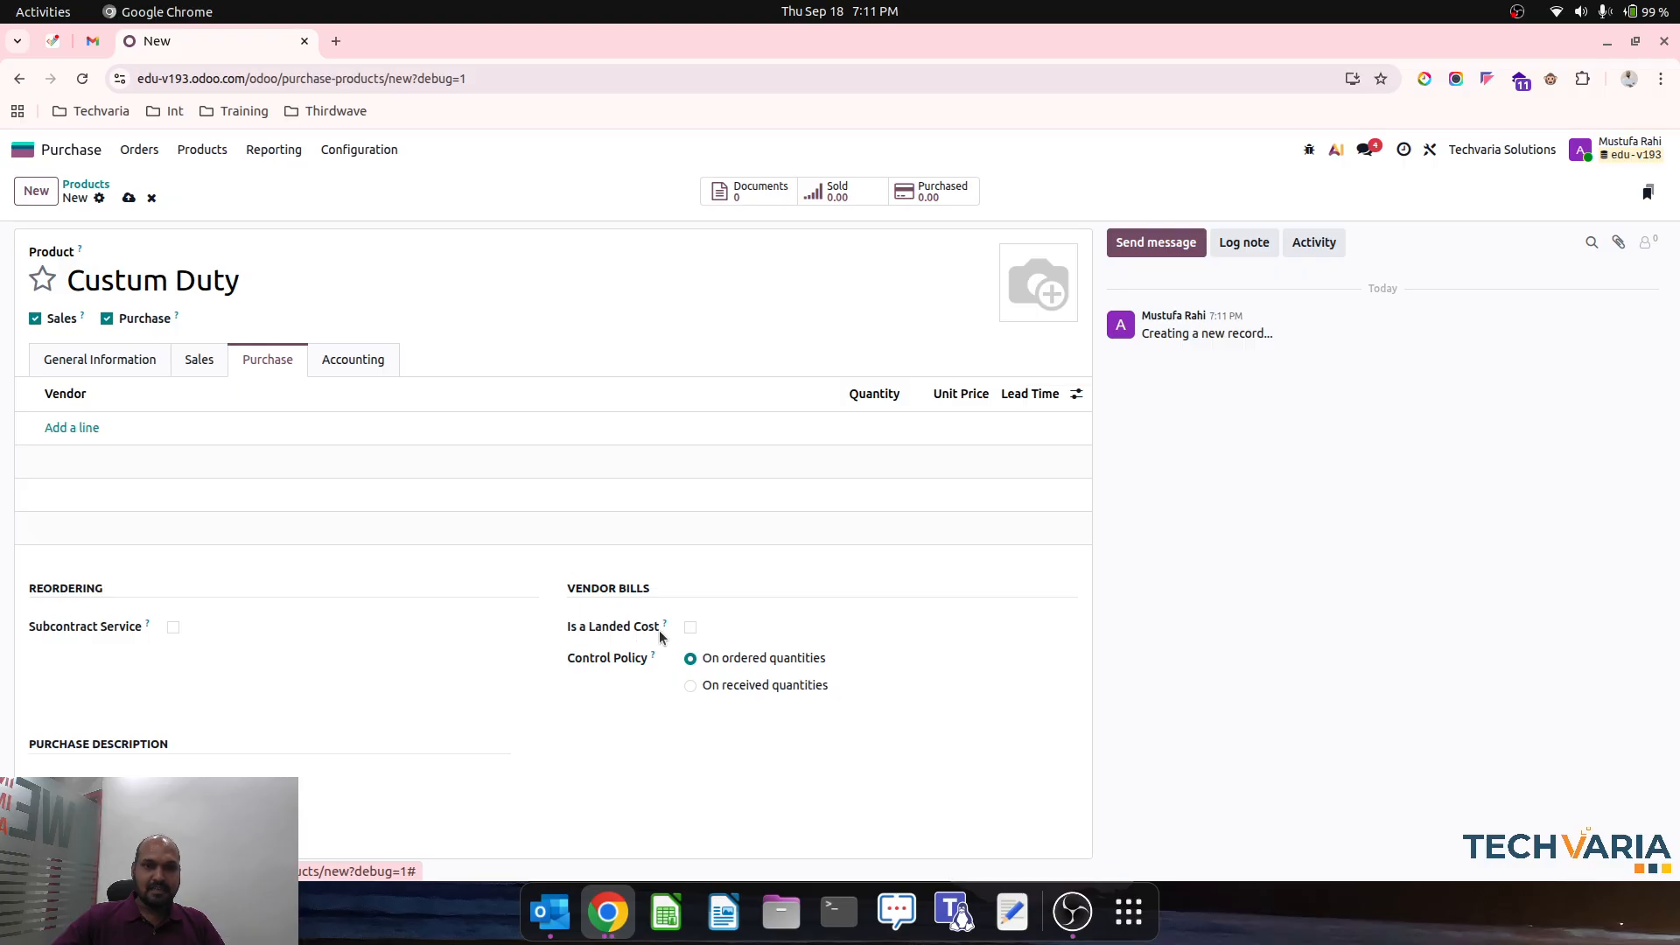
pyautogui.click(691, 627)
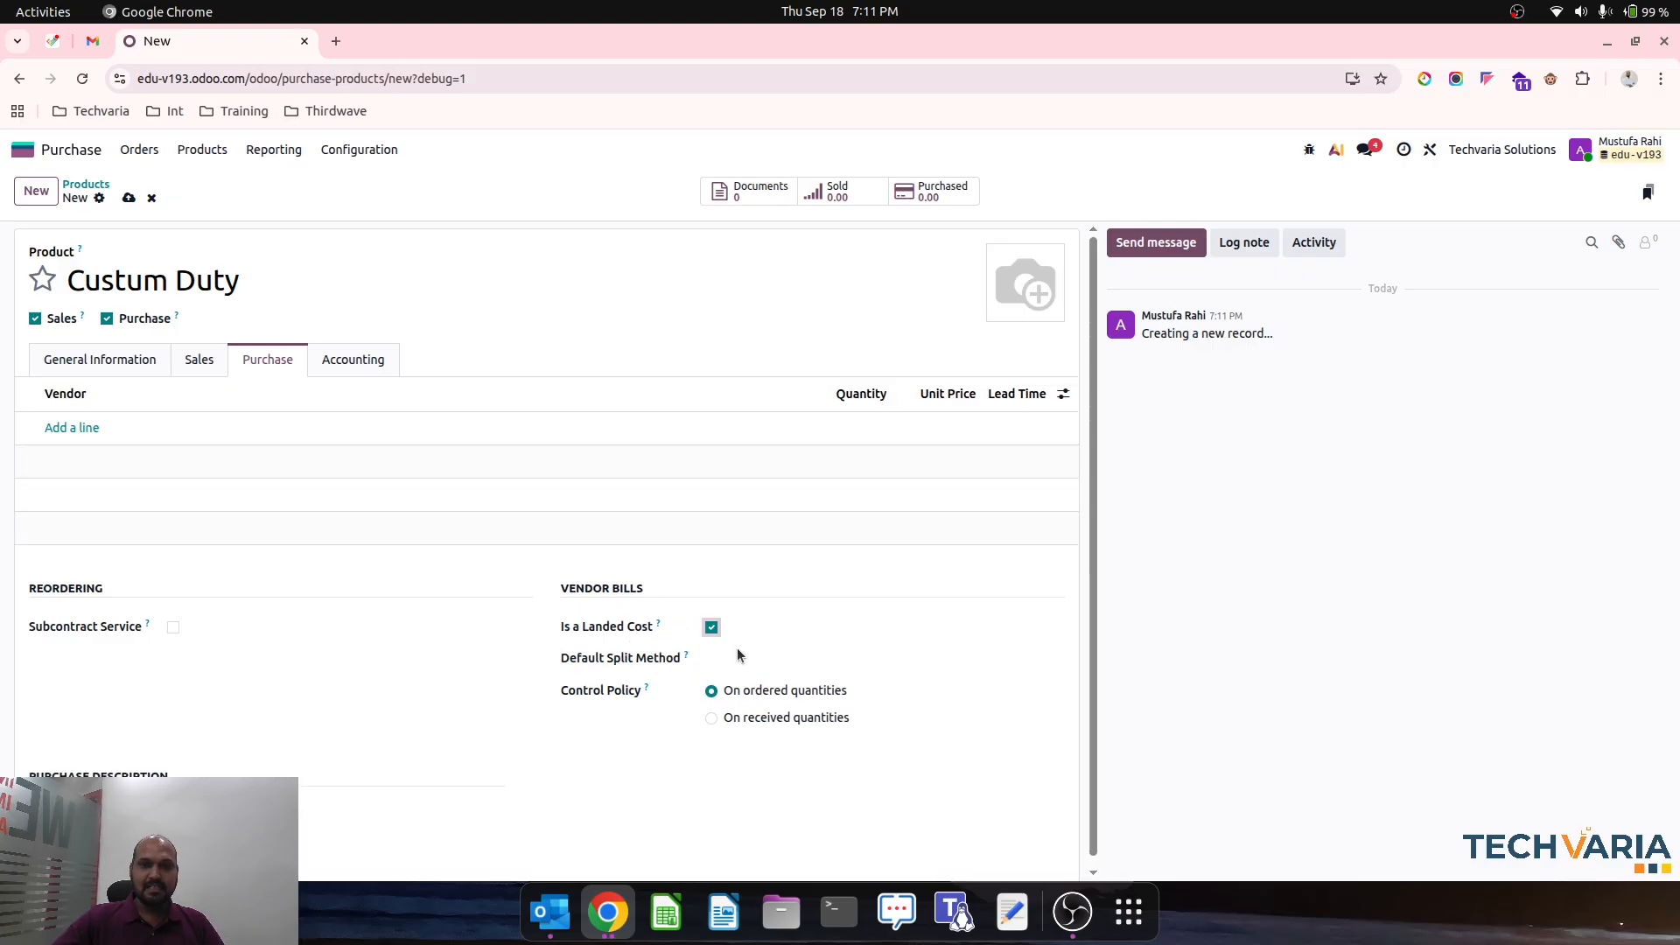
pyautogui.click(738, 657)
pyautogui.click(754, 712)
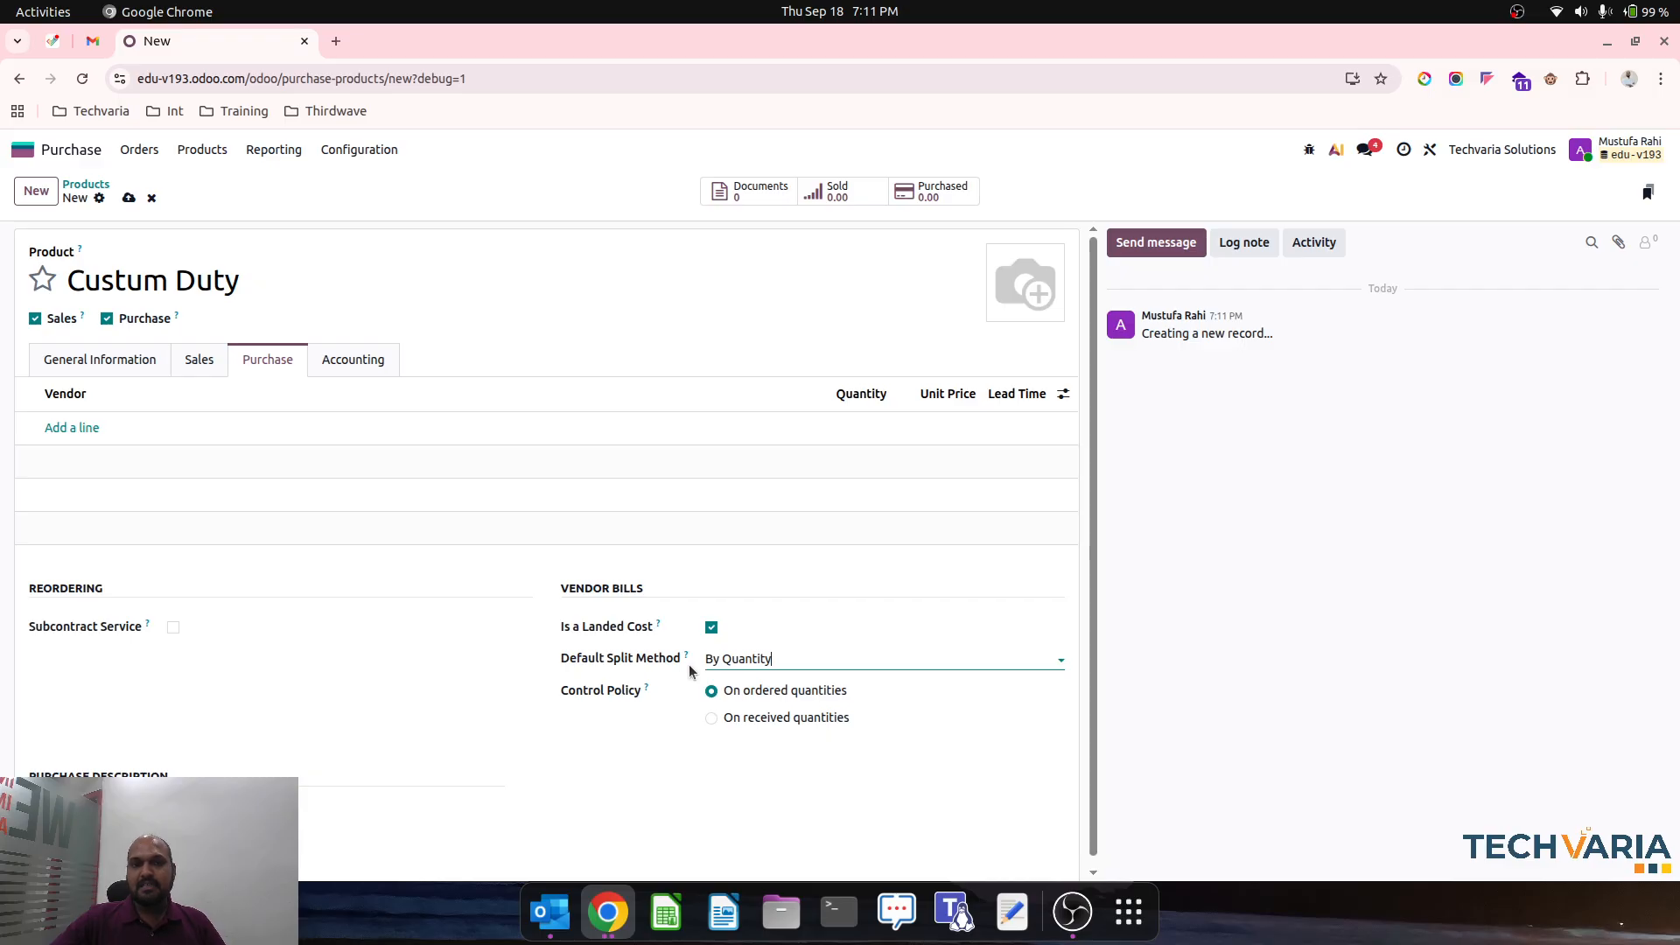
pyautogui.click(128, 200)
pyautogui.click(120, 353)
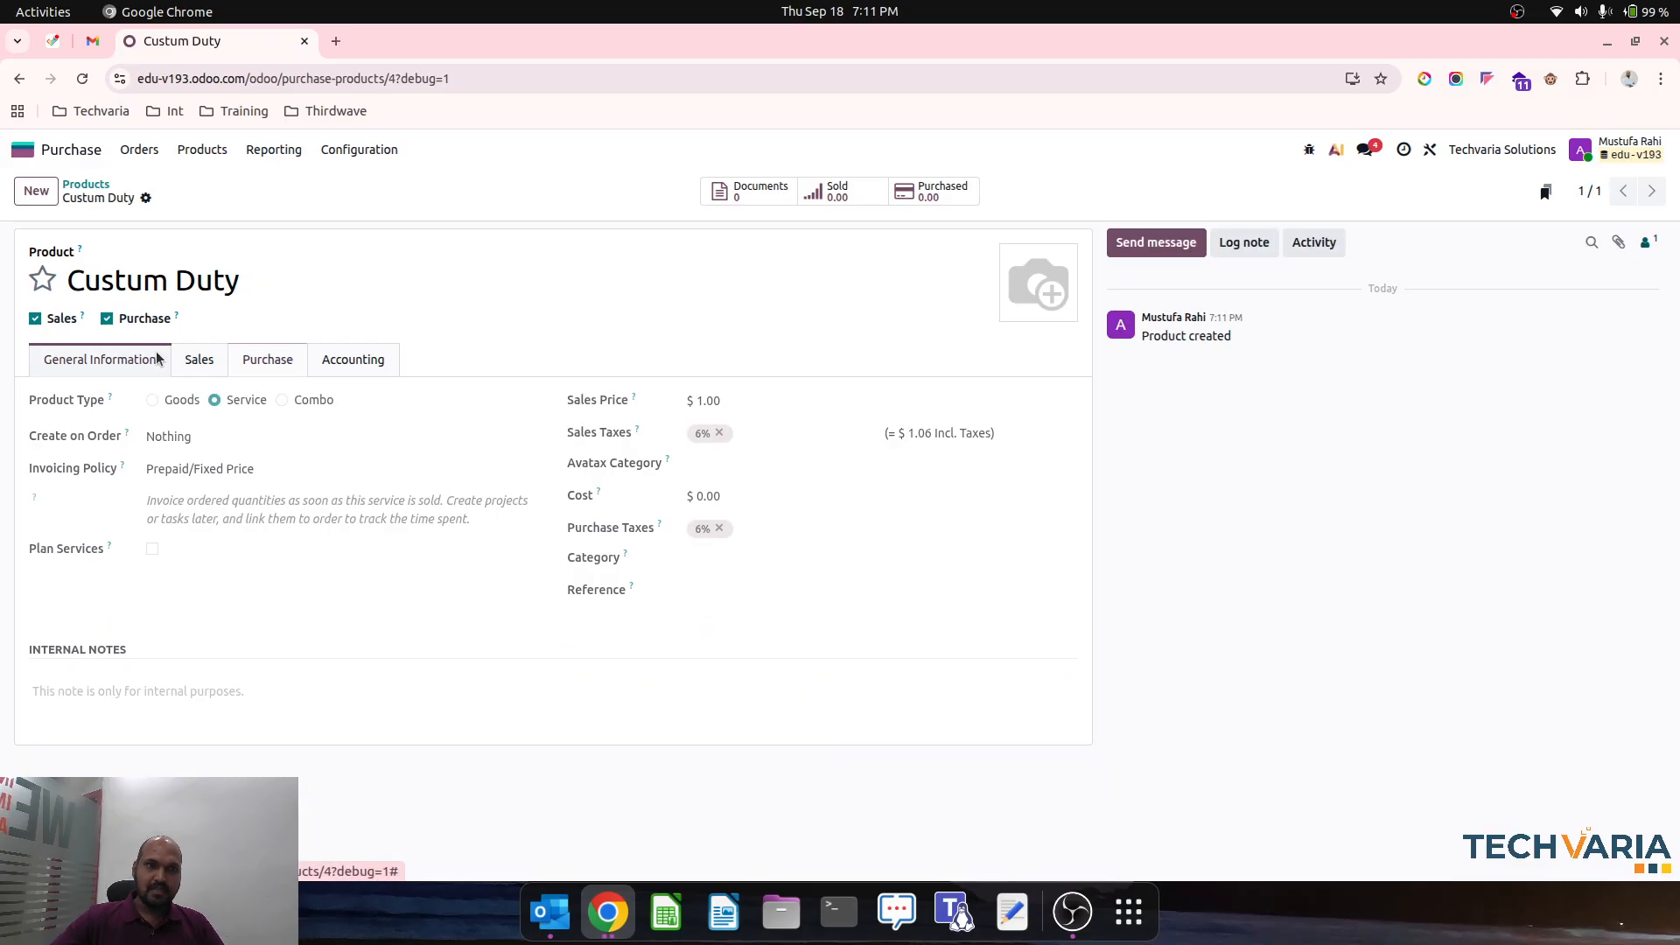
# - Reopen the Vendor1 purchase order from the requests for quotation and view its receipt
pyautogui.click(86, 184)
pyautogui.click(70, 154)
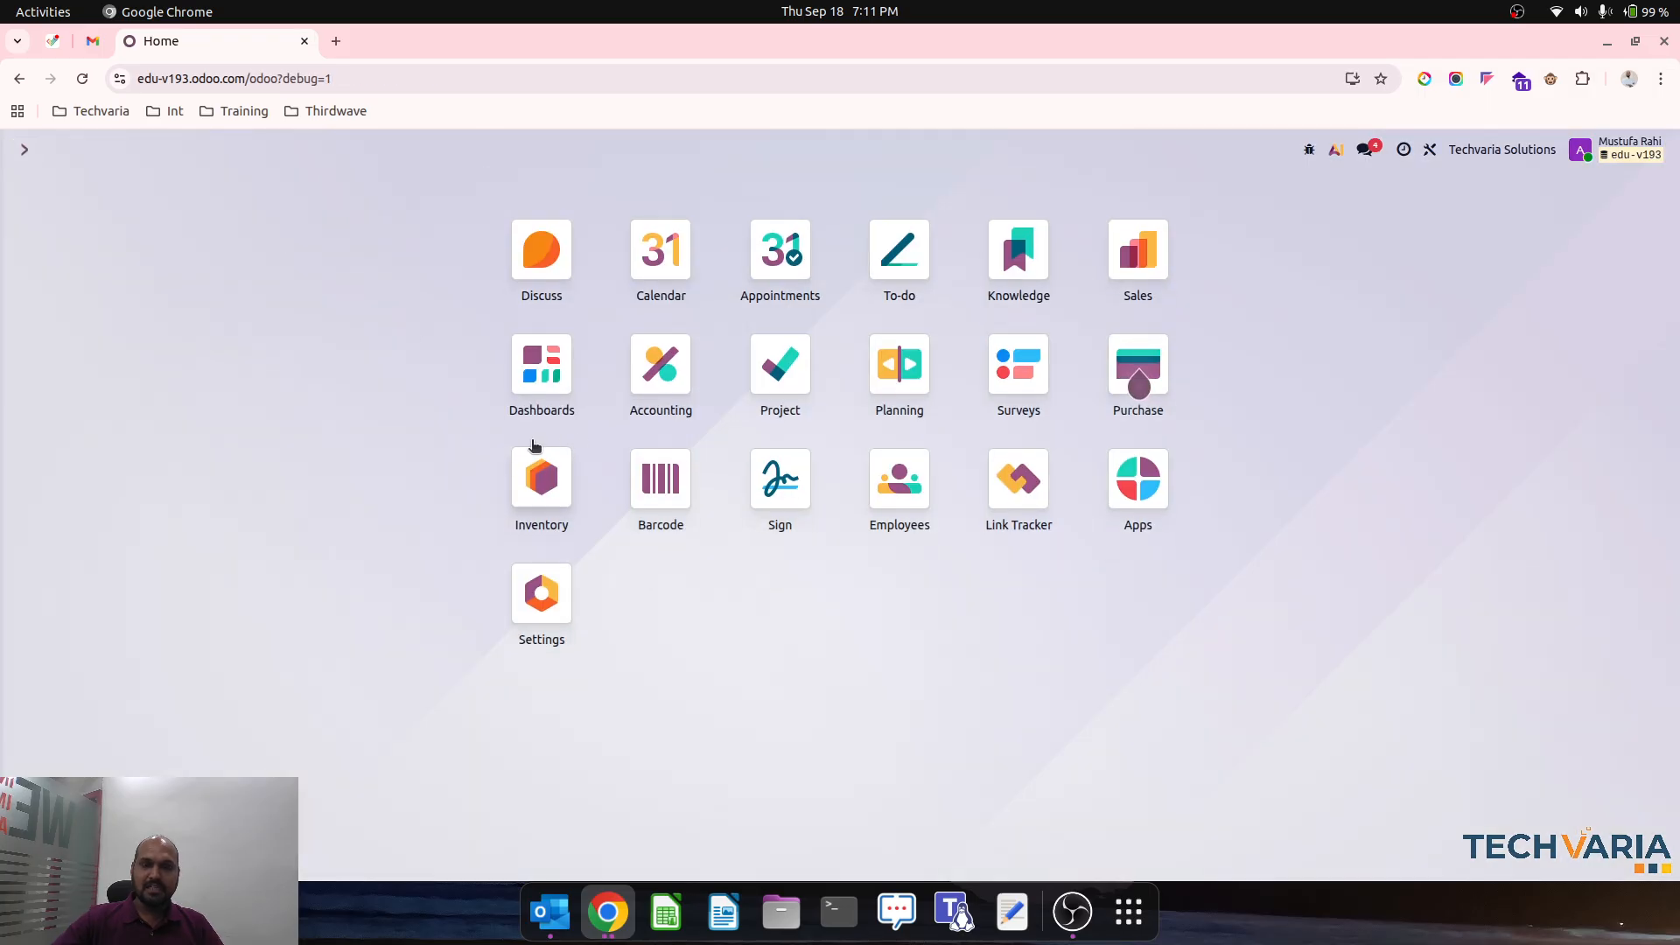
pyautogui.click(1148, 356)
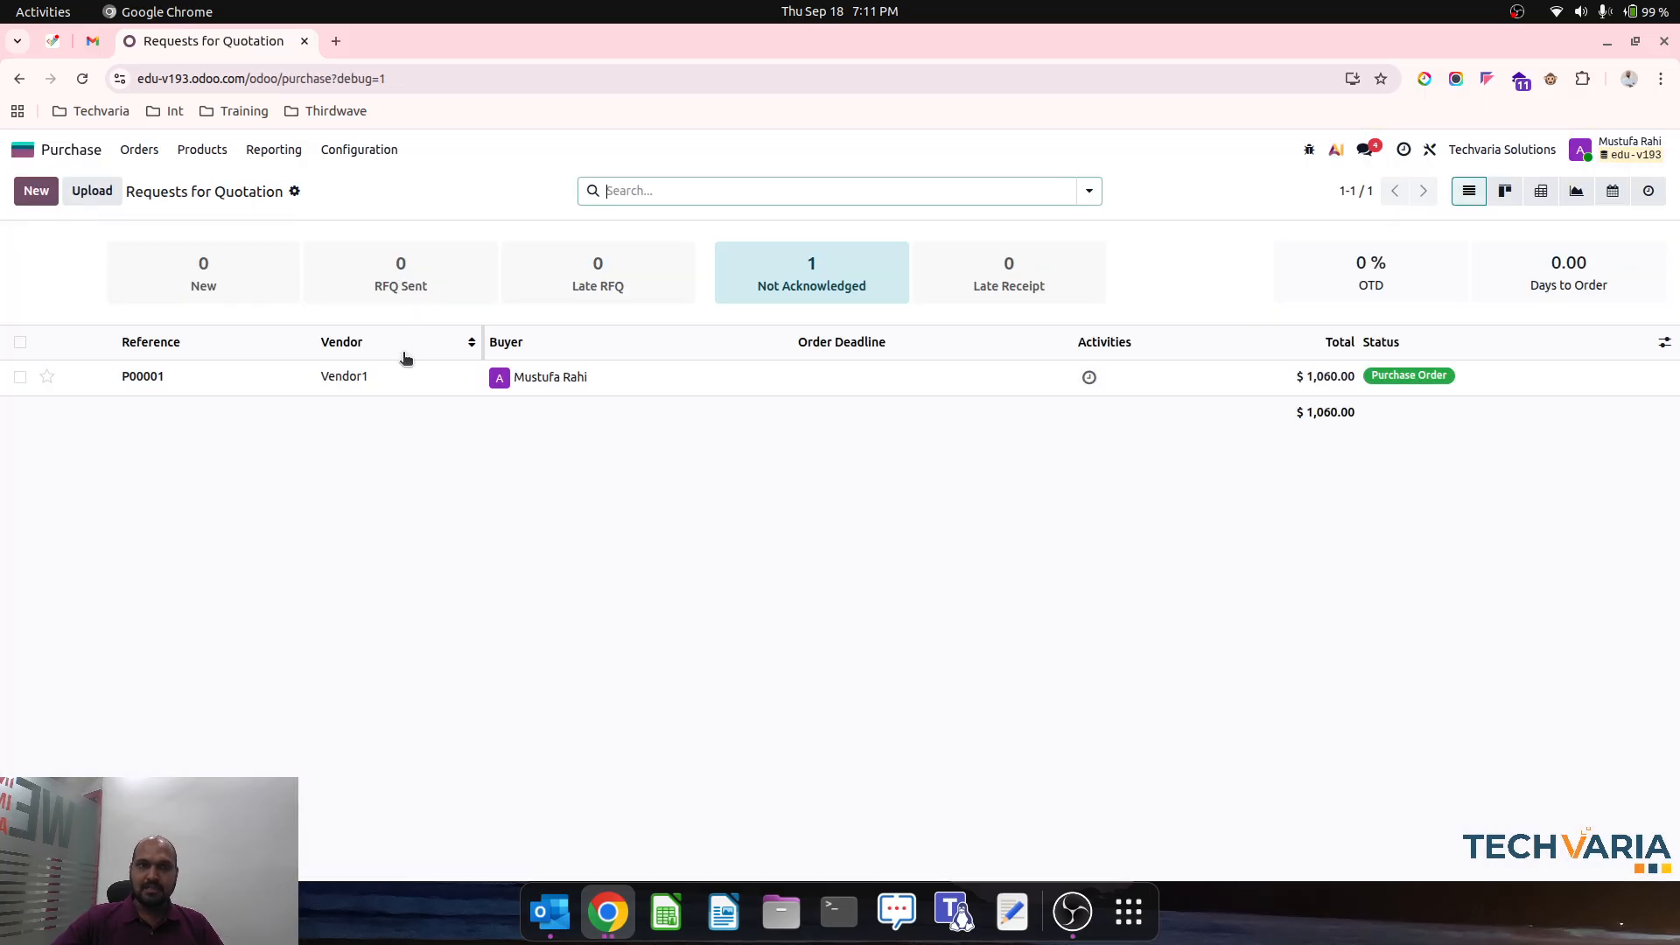
pyautogui.click(396, 375)
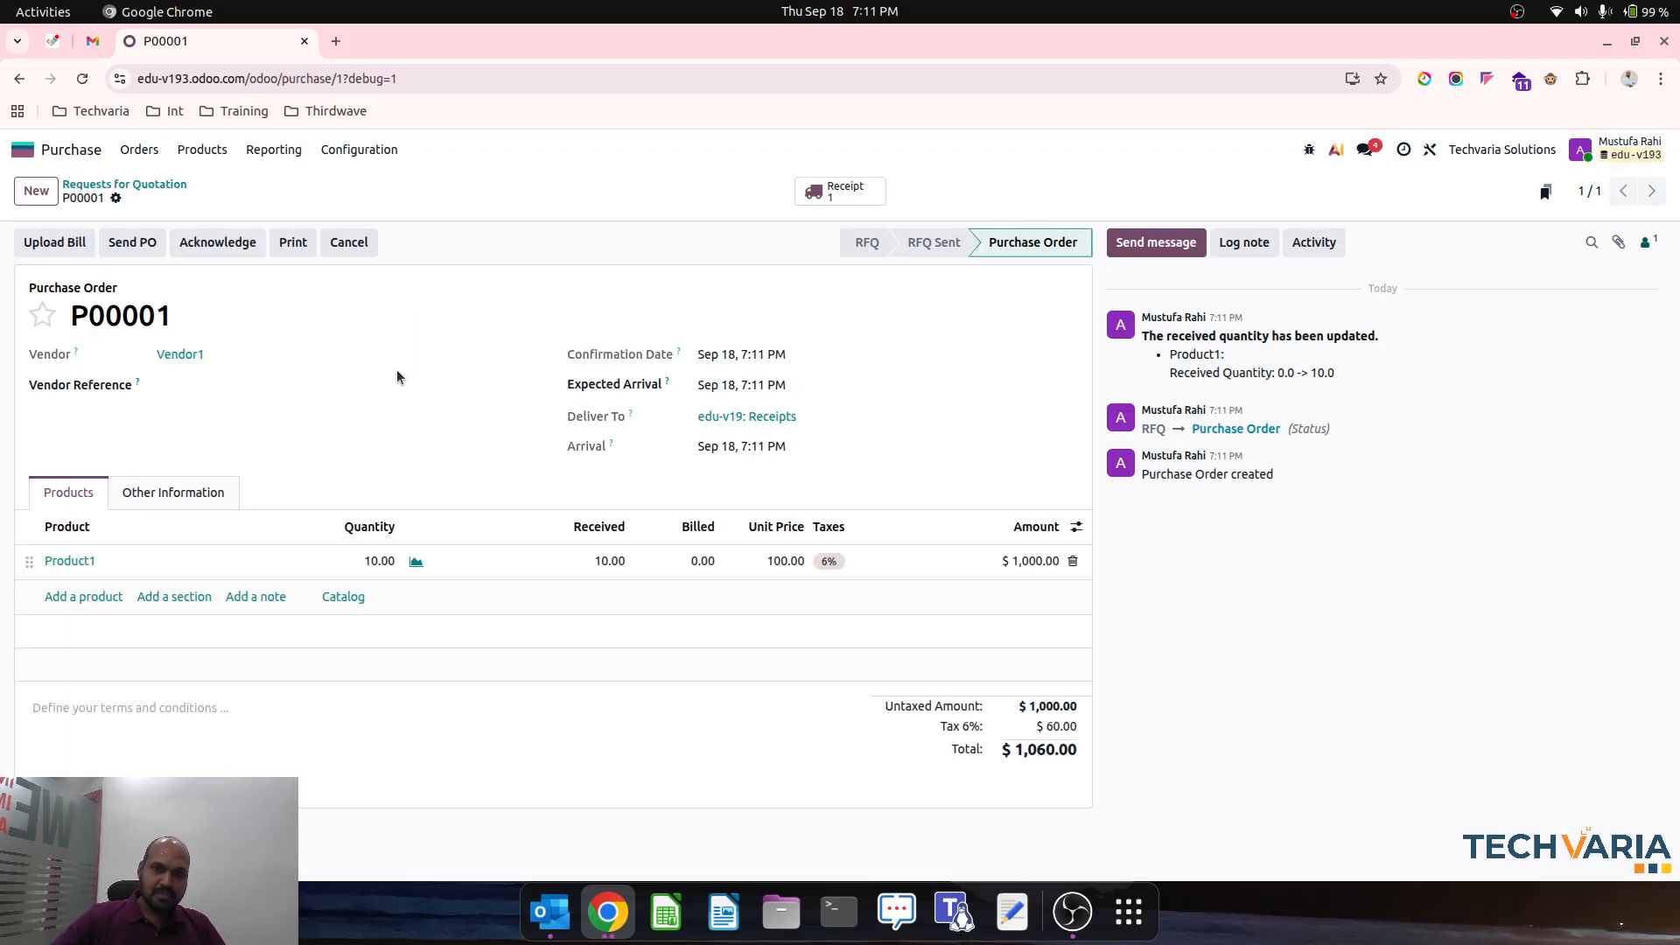
pyautogui.click(840, 191)
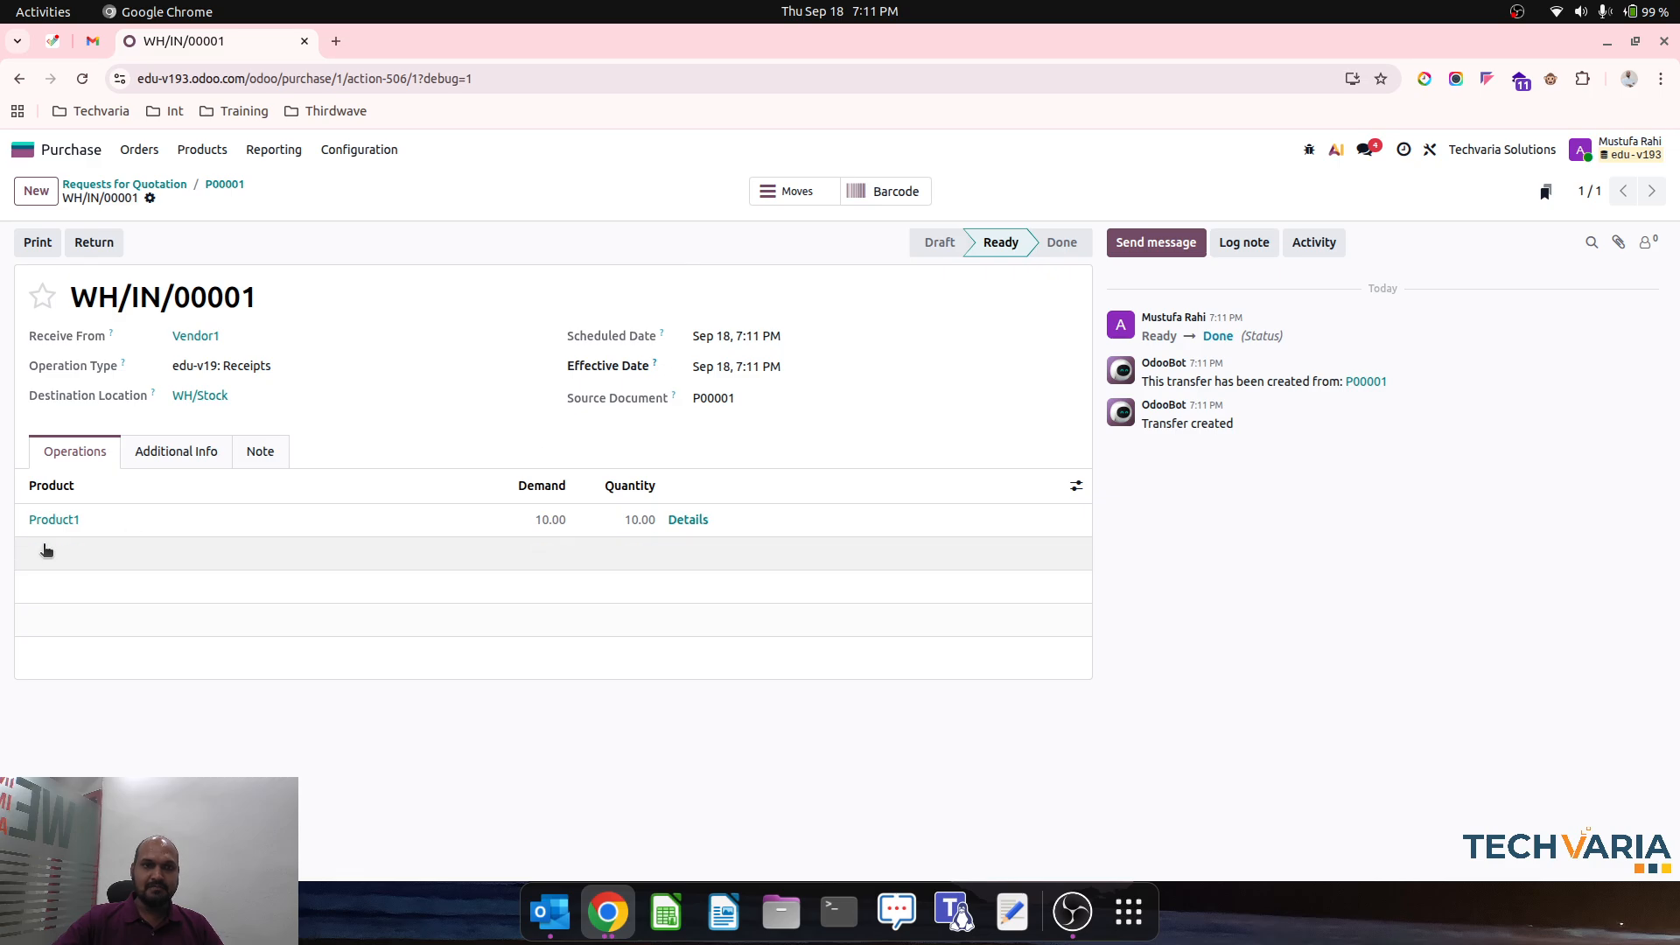
# - In a duplicate browser tab, check the Accounting Balance Sheet and open the Stock Valuation report
pyautogui.rightClick(234, 41)
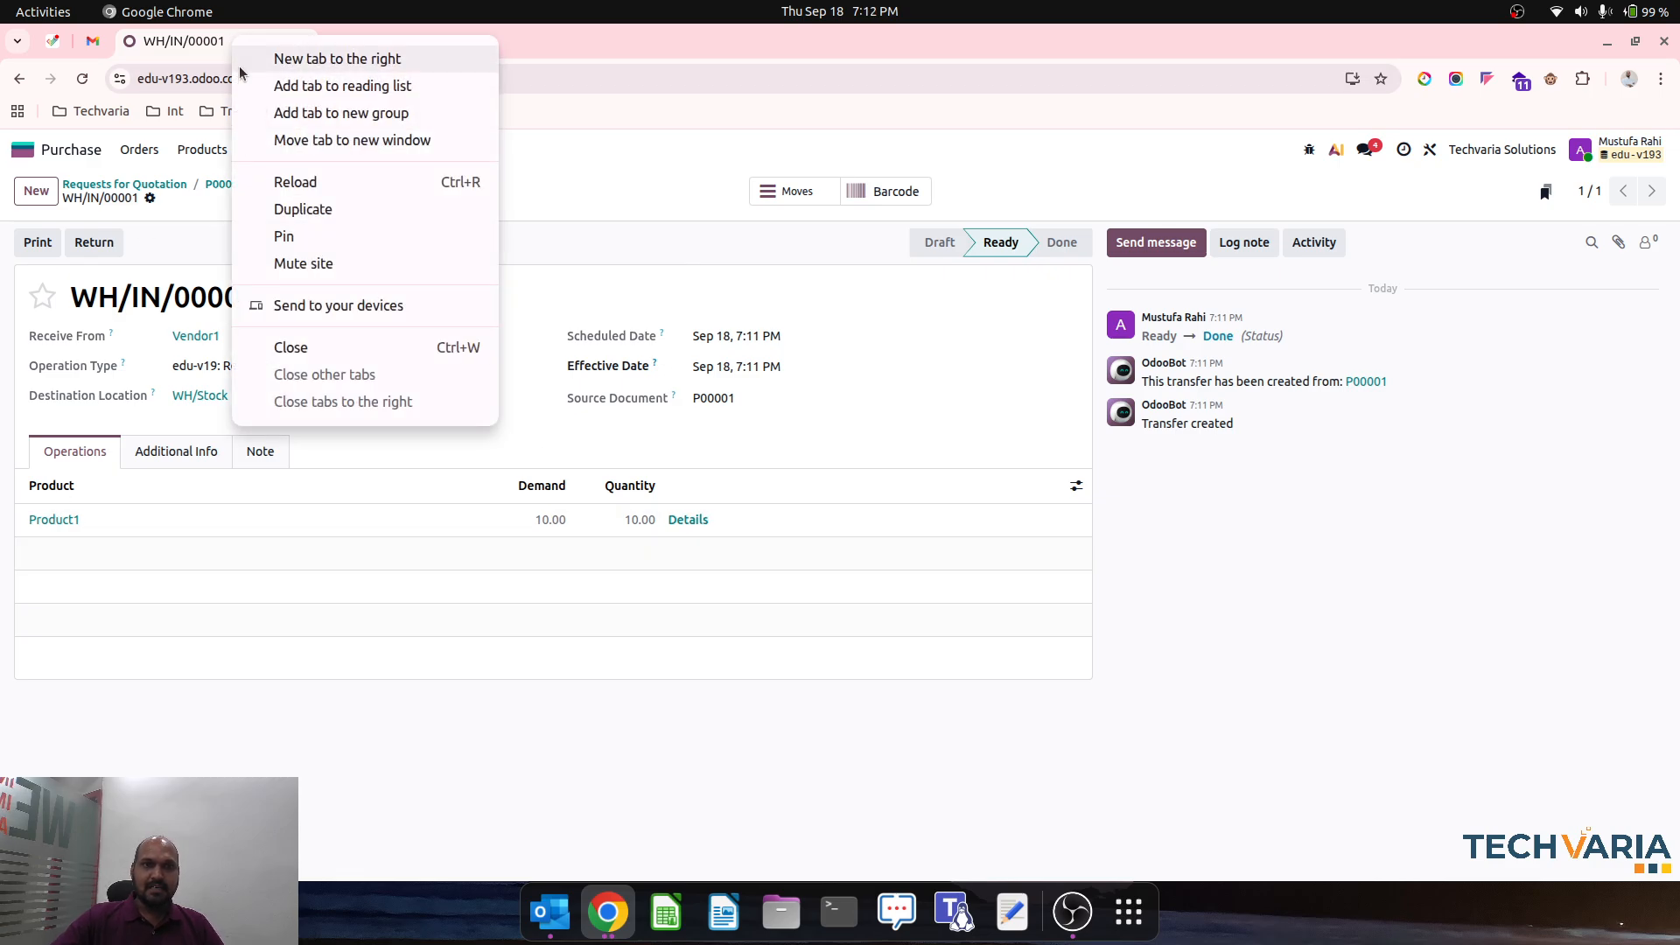
pyautogui.click(323, 217)
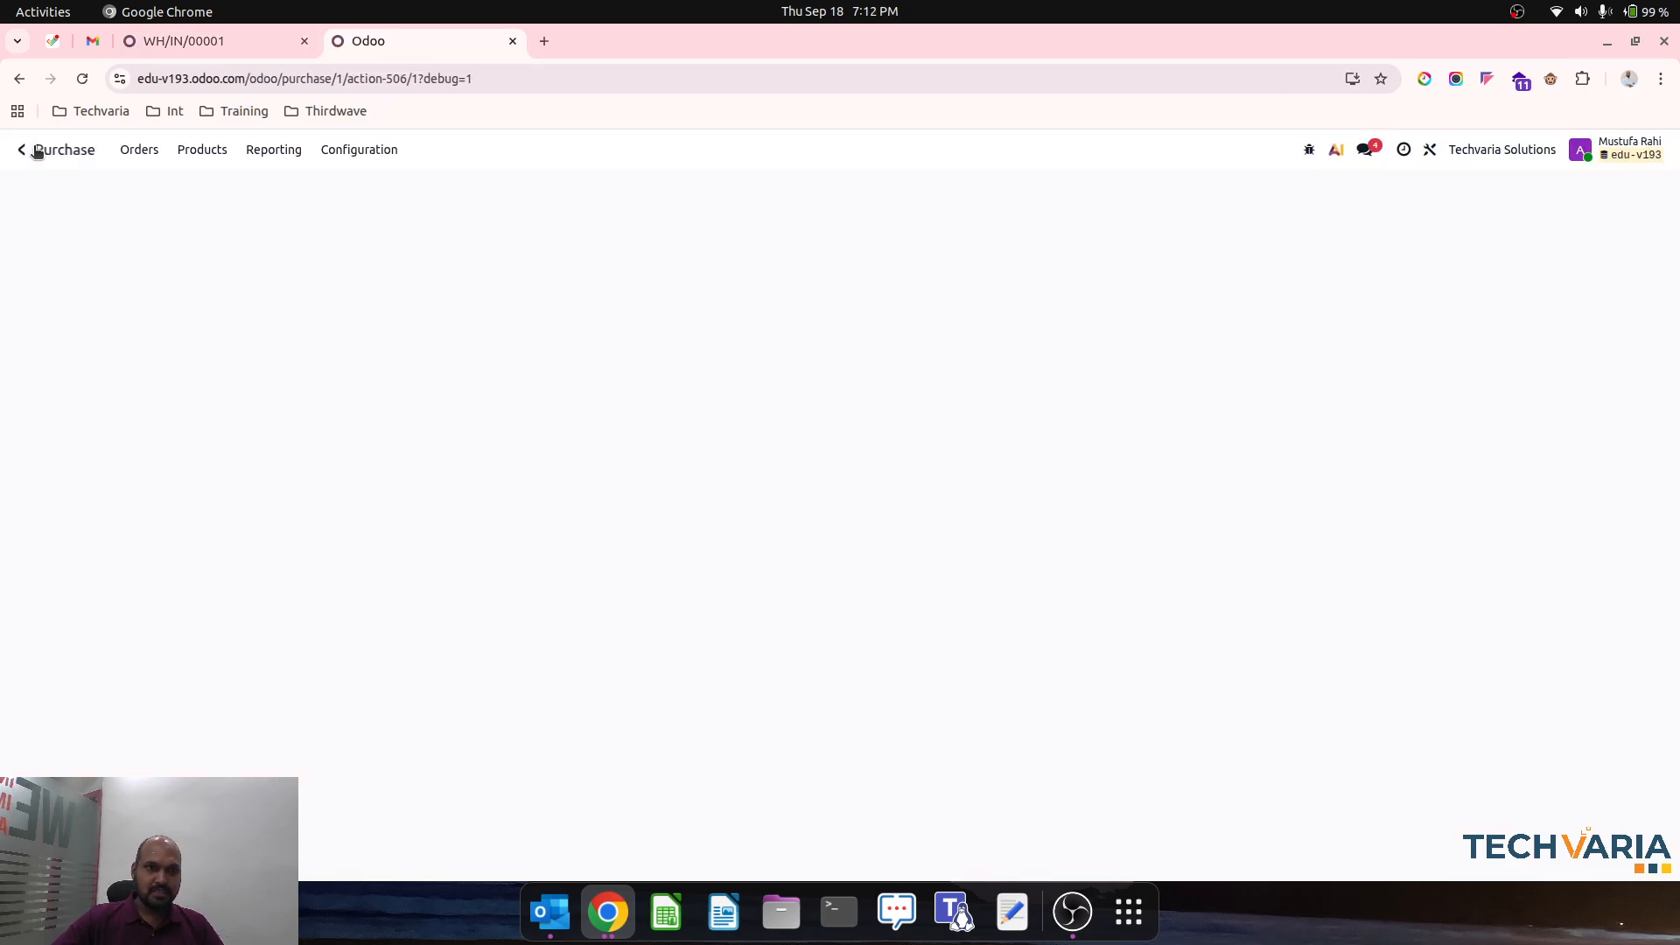
pyautogui.click(21, 149)
pyautogui.click(661, 359)
pyautogui.click(525, 150)
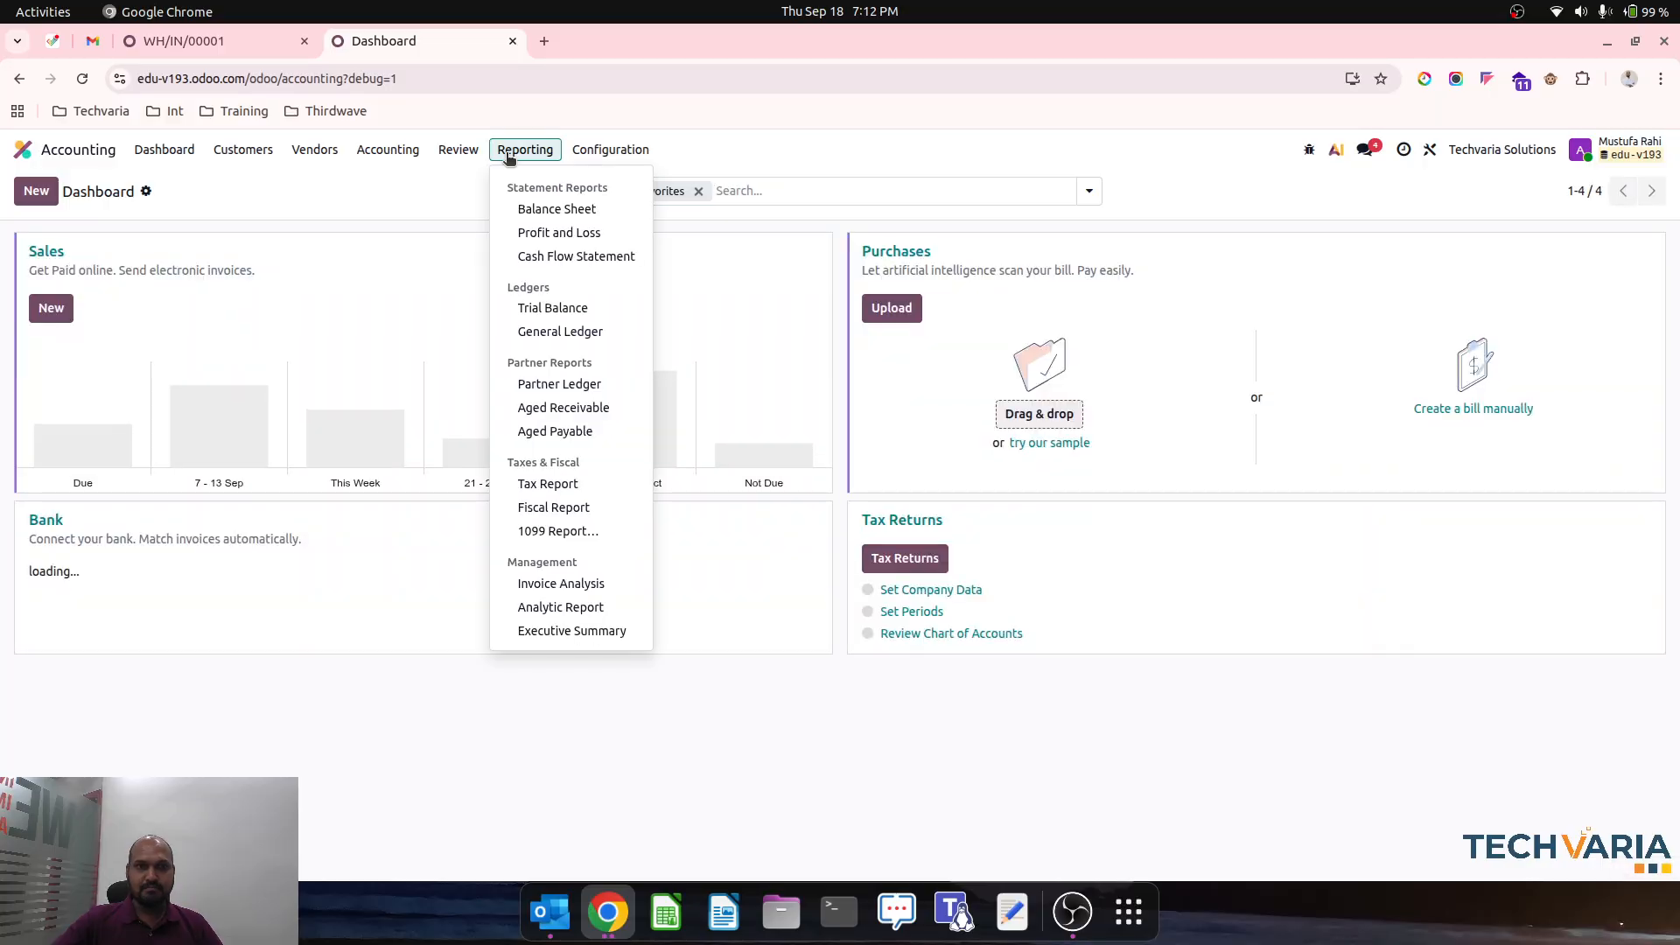
pyautogui.click(579, 210)
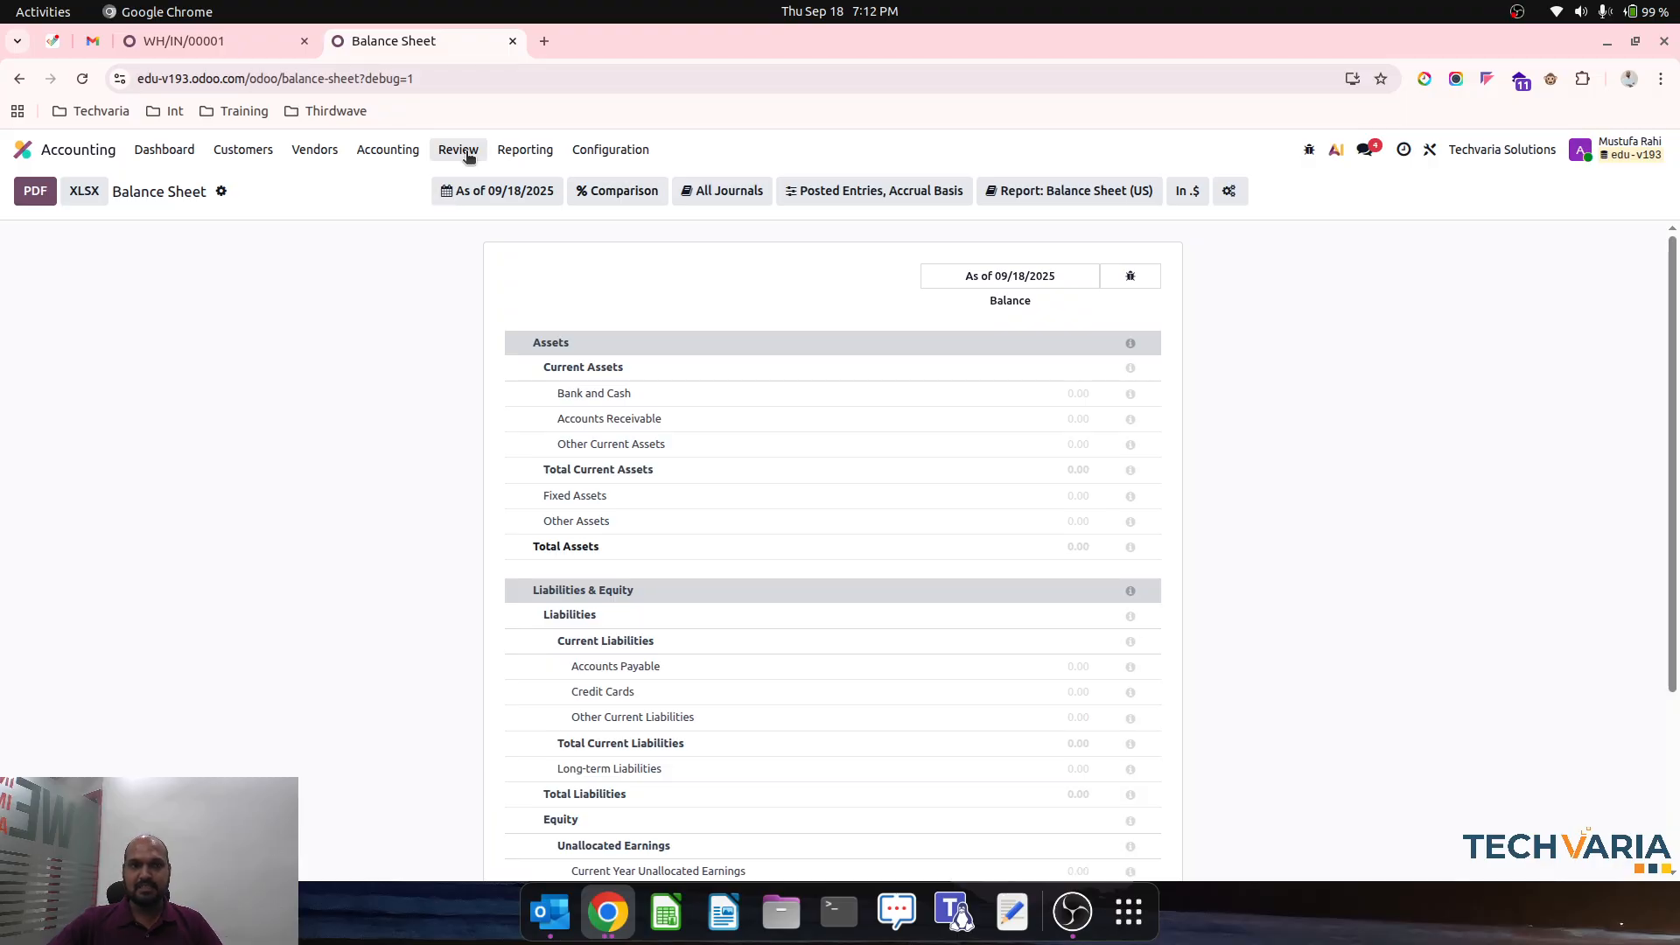
pyautogui.click(466, 153)
pyautogui.click(546, 353)
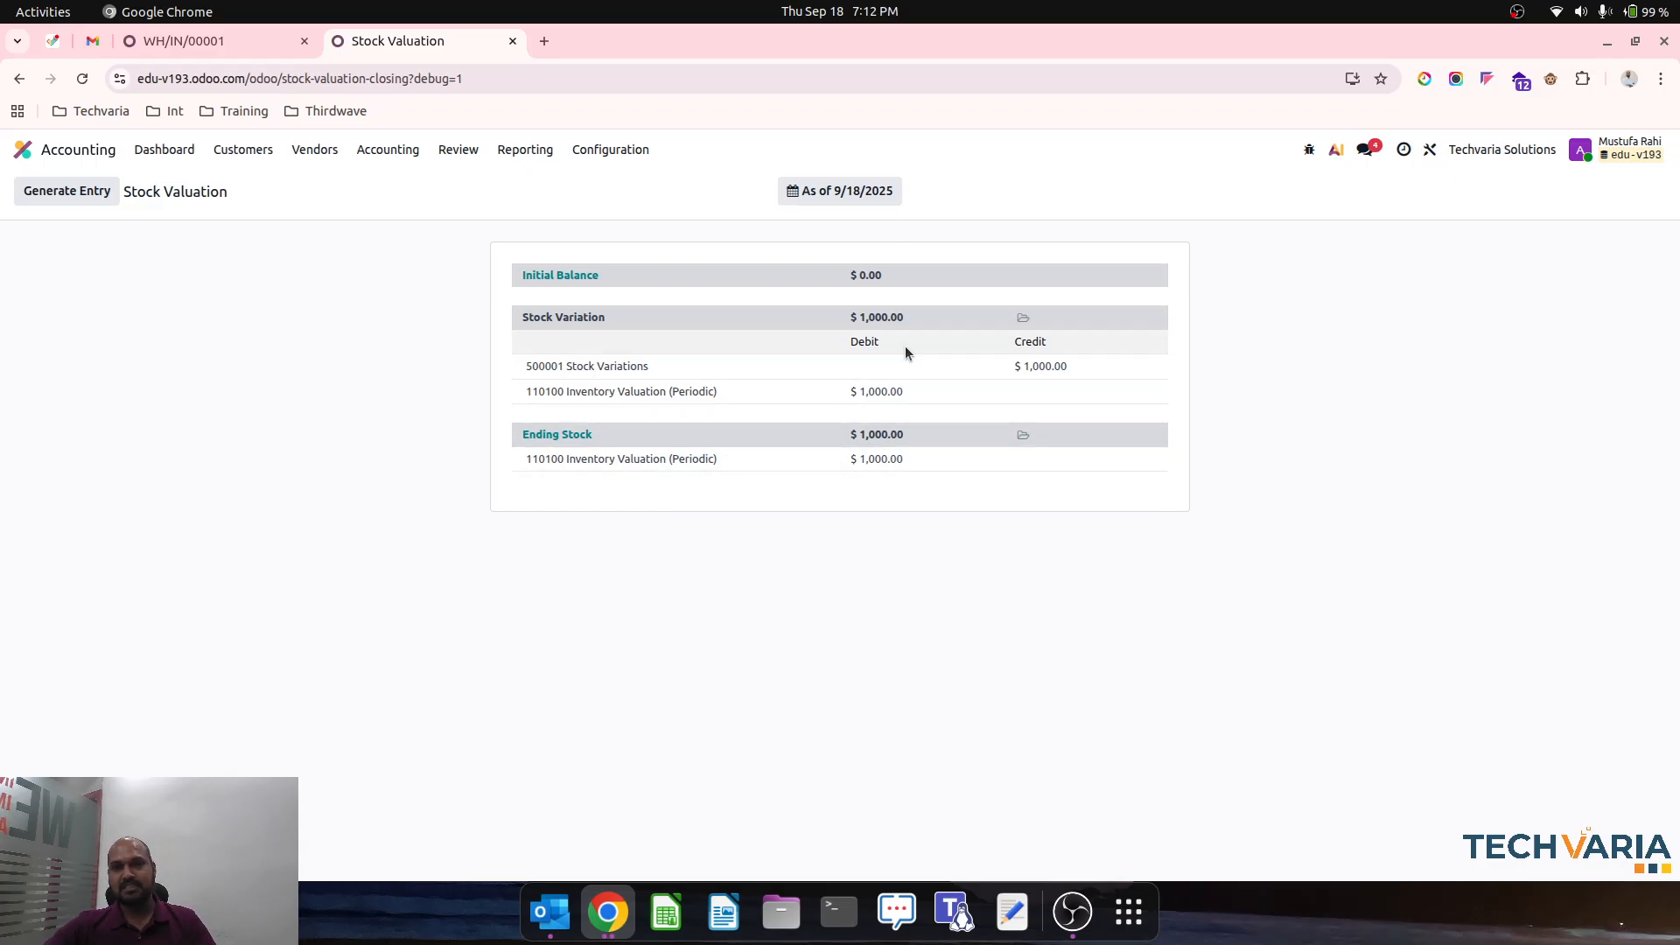
# - Return to the purchase in the other browser tab and create a vendor bill from the Vendor1 order in the purchase orders list
pyautogui.click(260, 35)
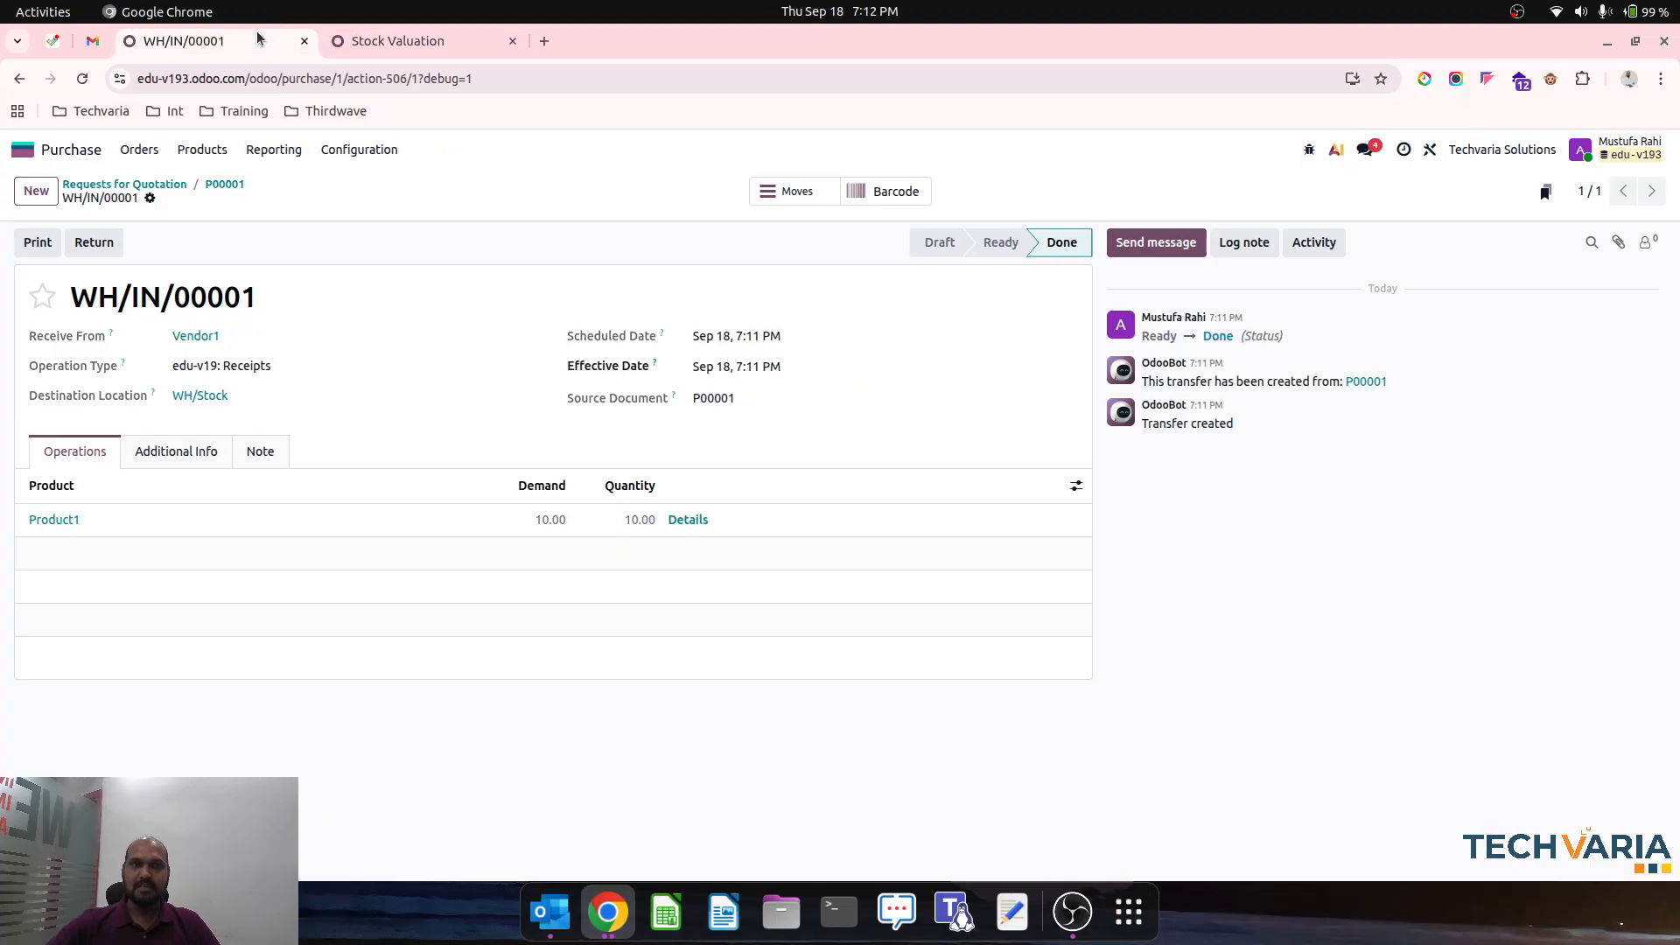
pyautogui.click(225, 184)
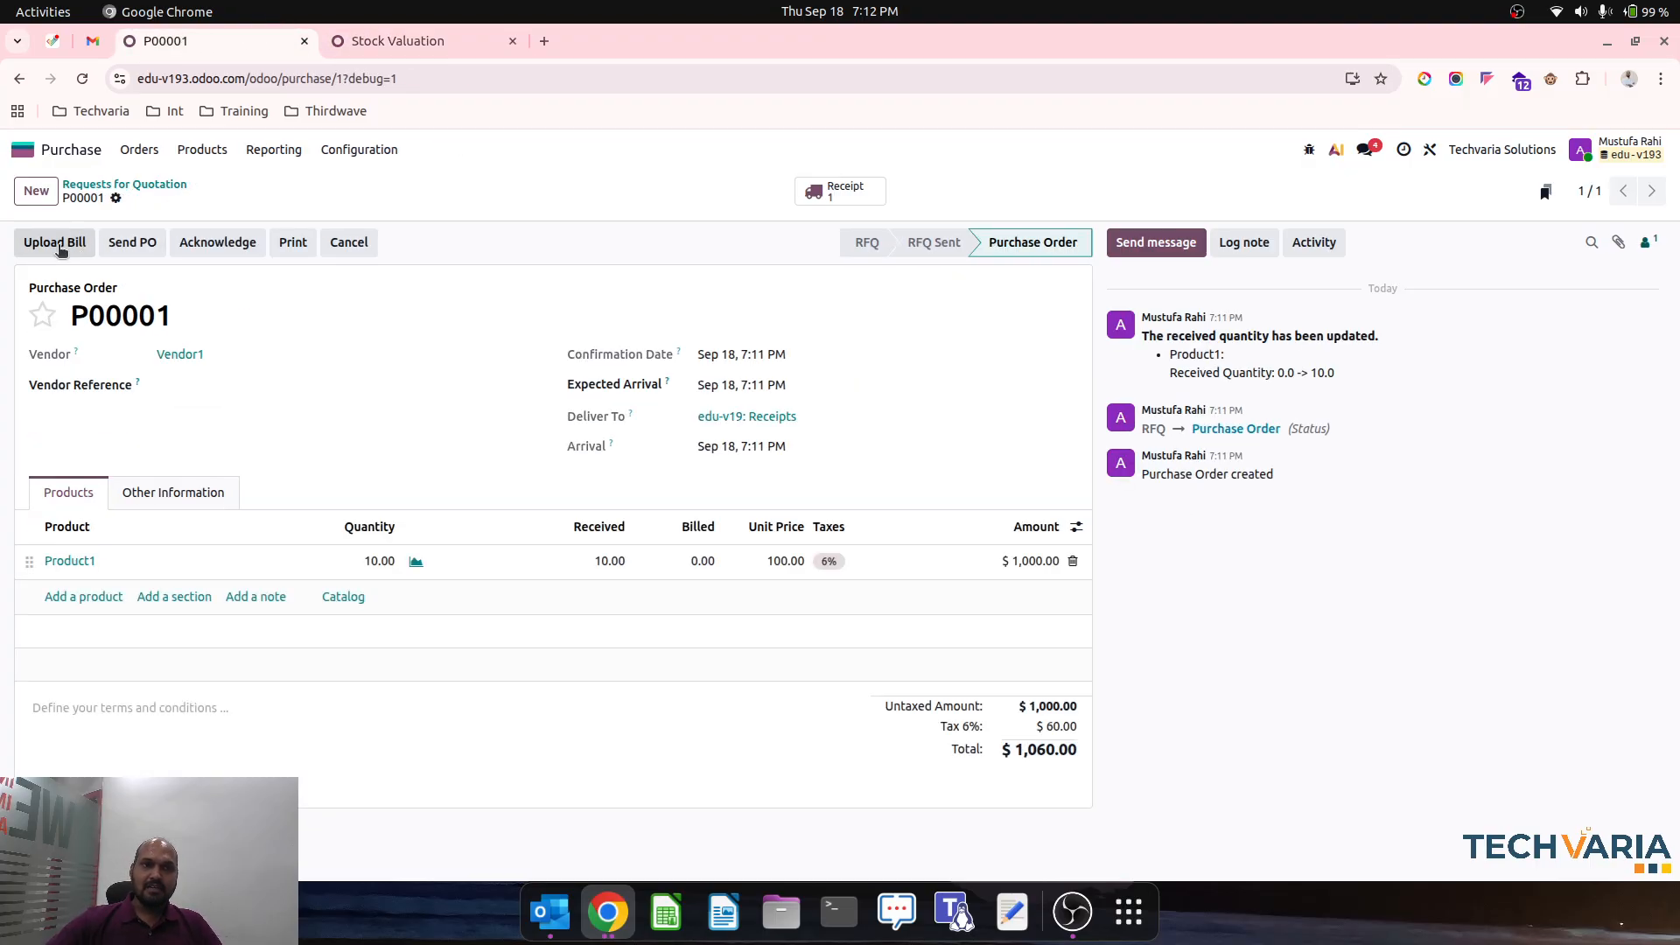
pyautogui.click(138, 150)
pyautogui.click(140, 207)
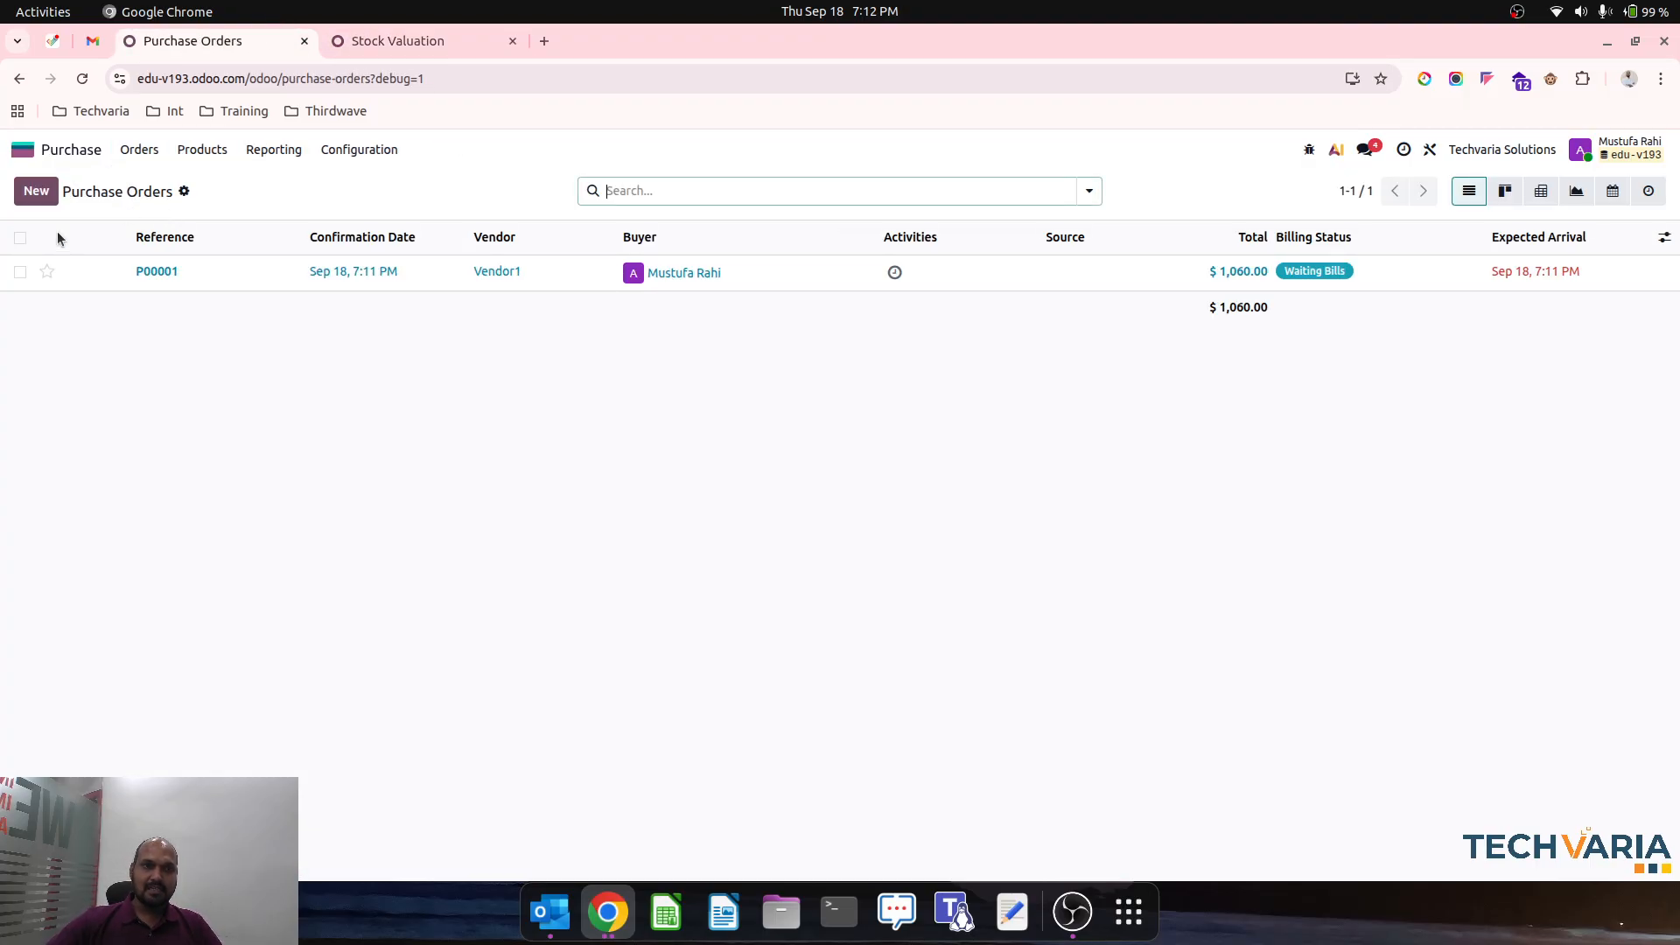
pyautogui.click(21, 239)
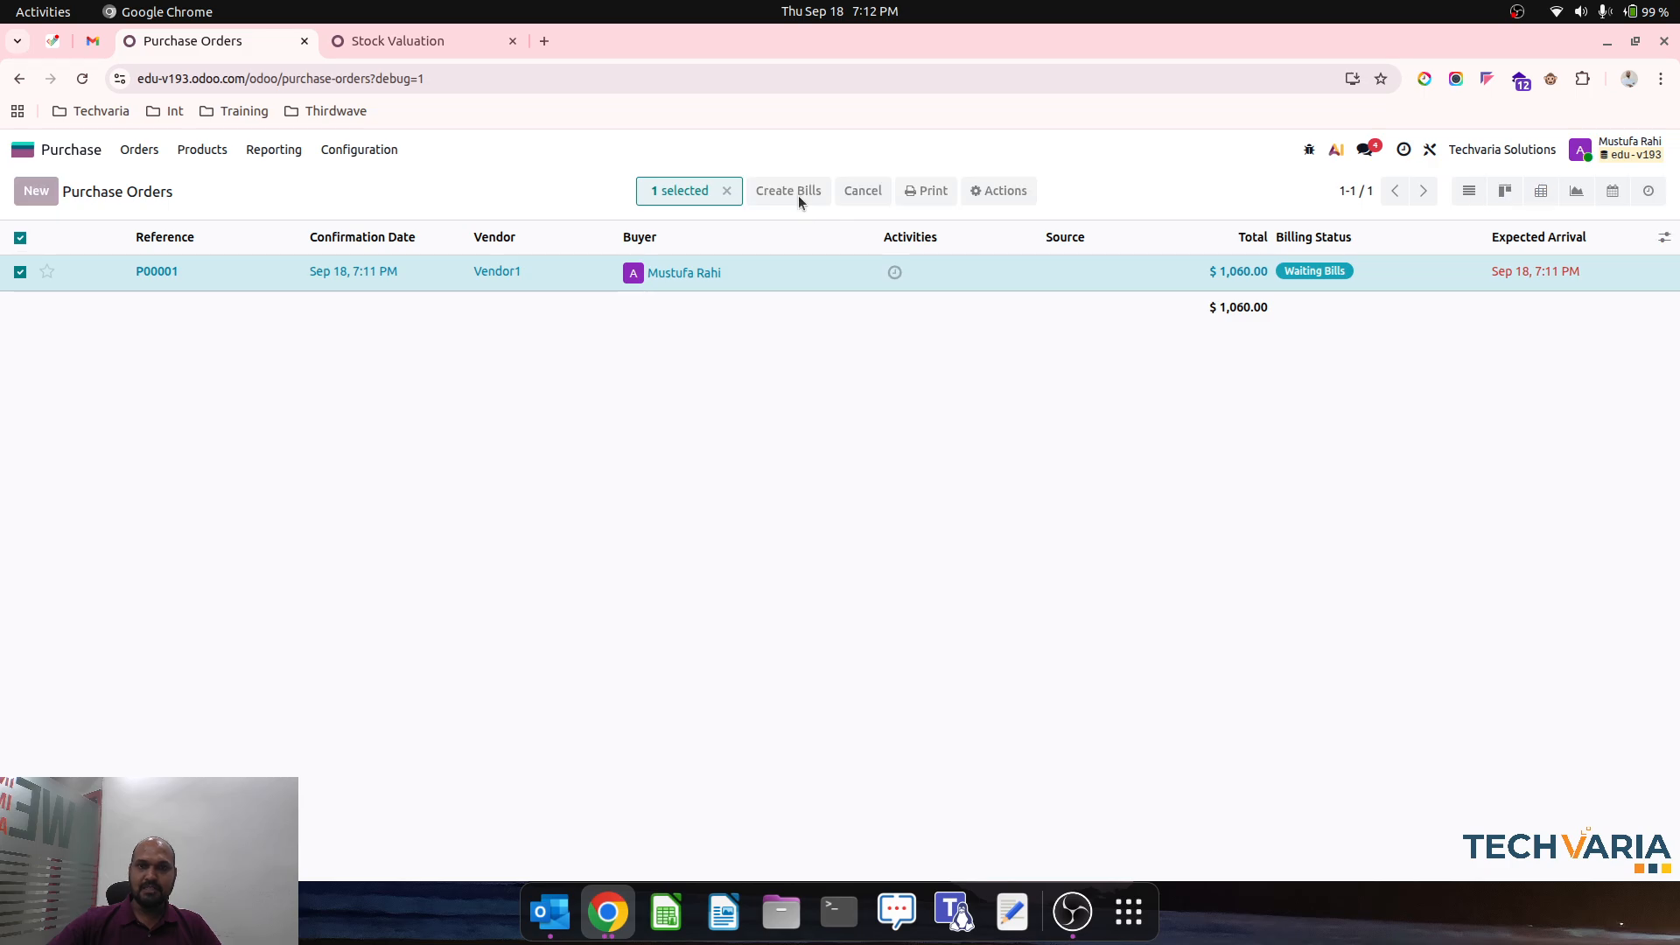
# - Check the draft bill's journal items and change the Product1 line's account to 500000 Cost of Goods Sold
pyautogui.click(210, 540)
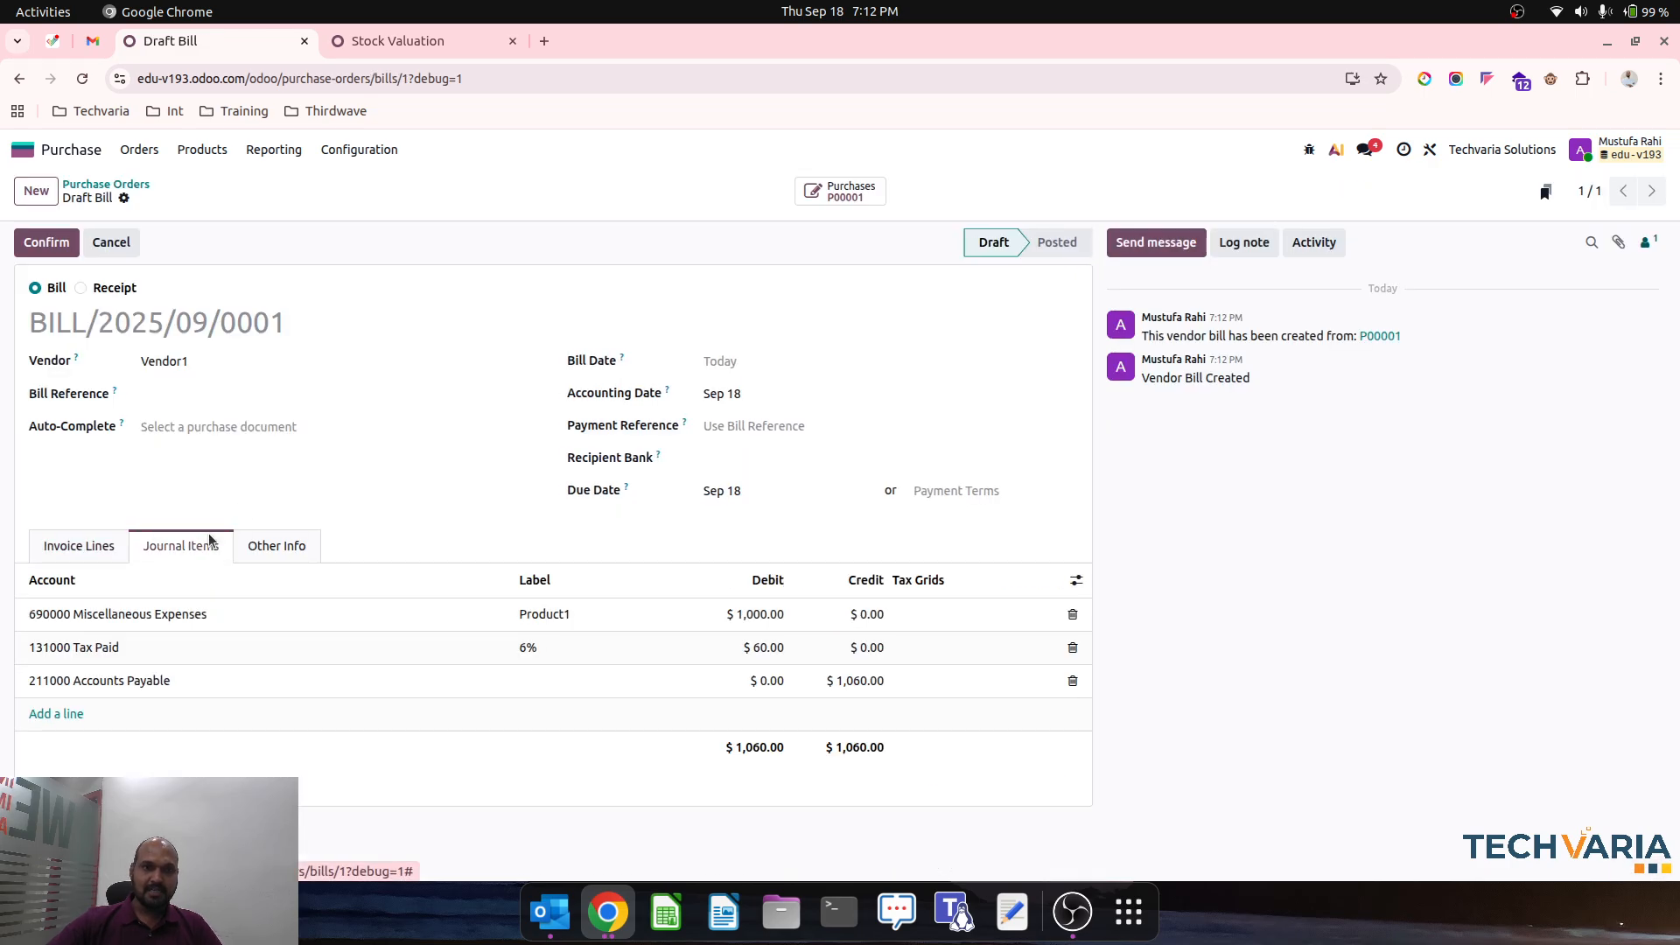
pyautogui.click(81, 546)
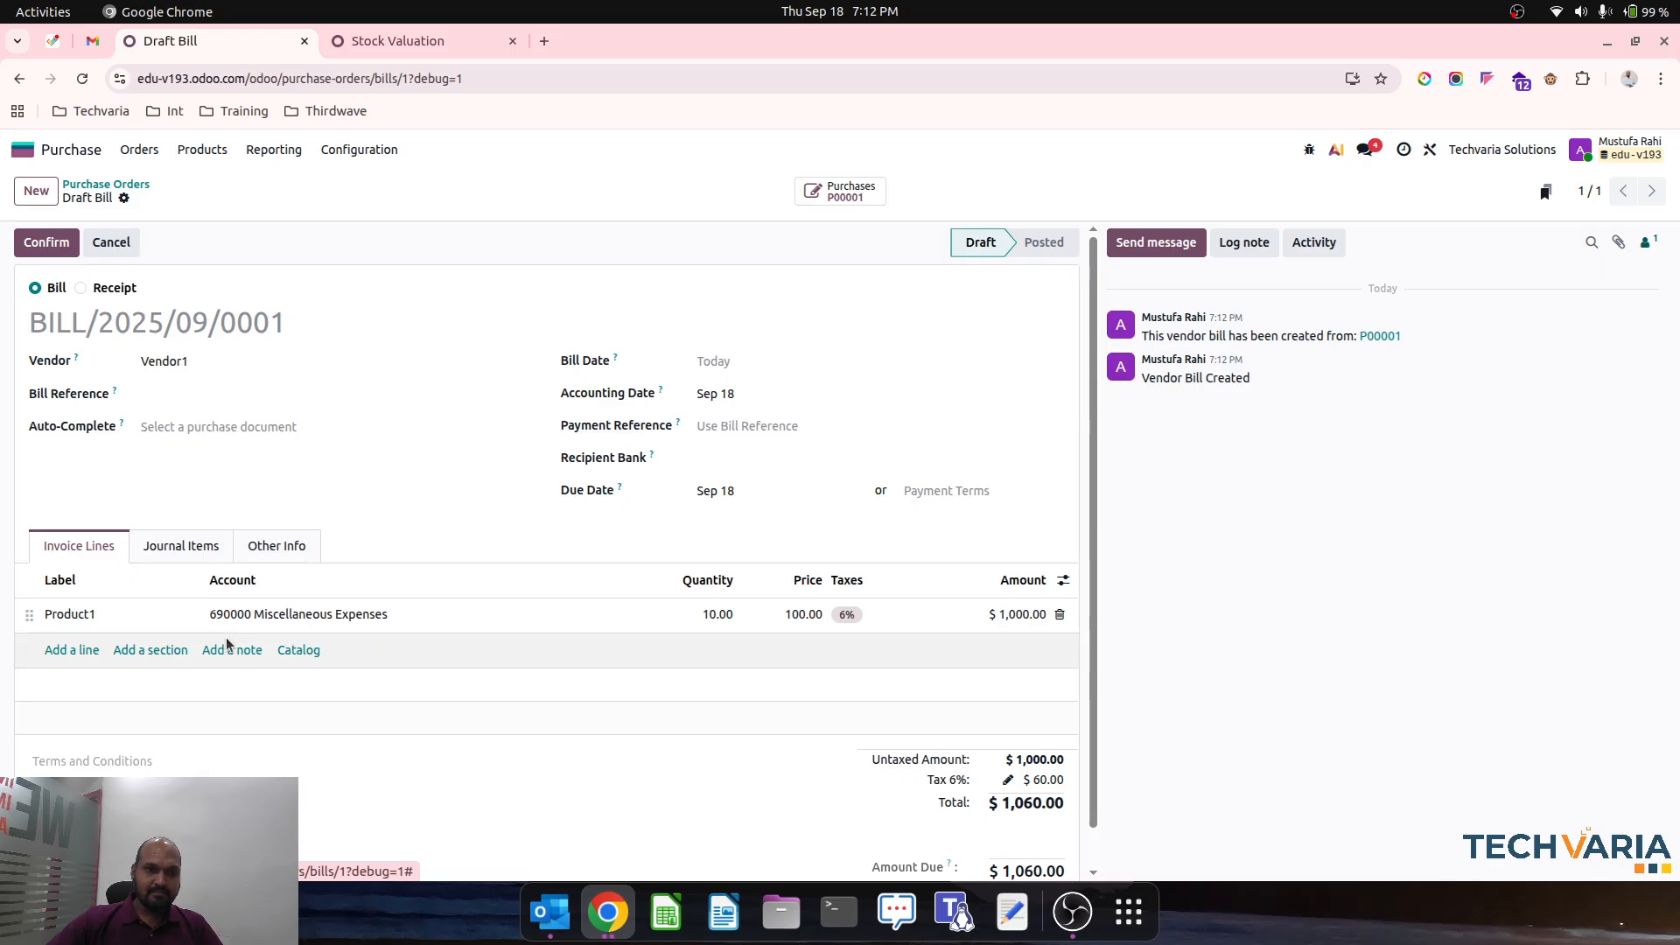
pyautogui.click(179, 545)
pyautogui.click(168, 618)
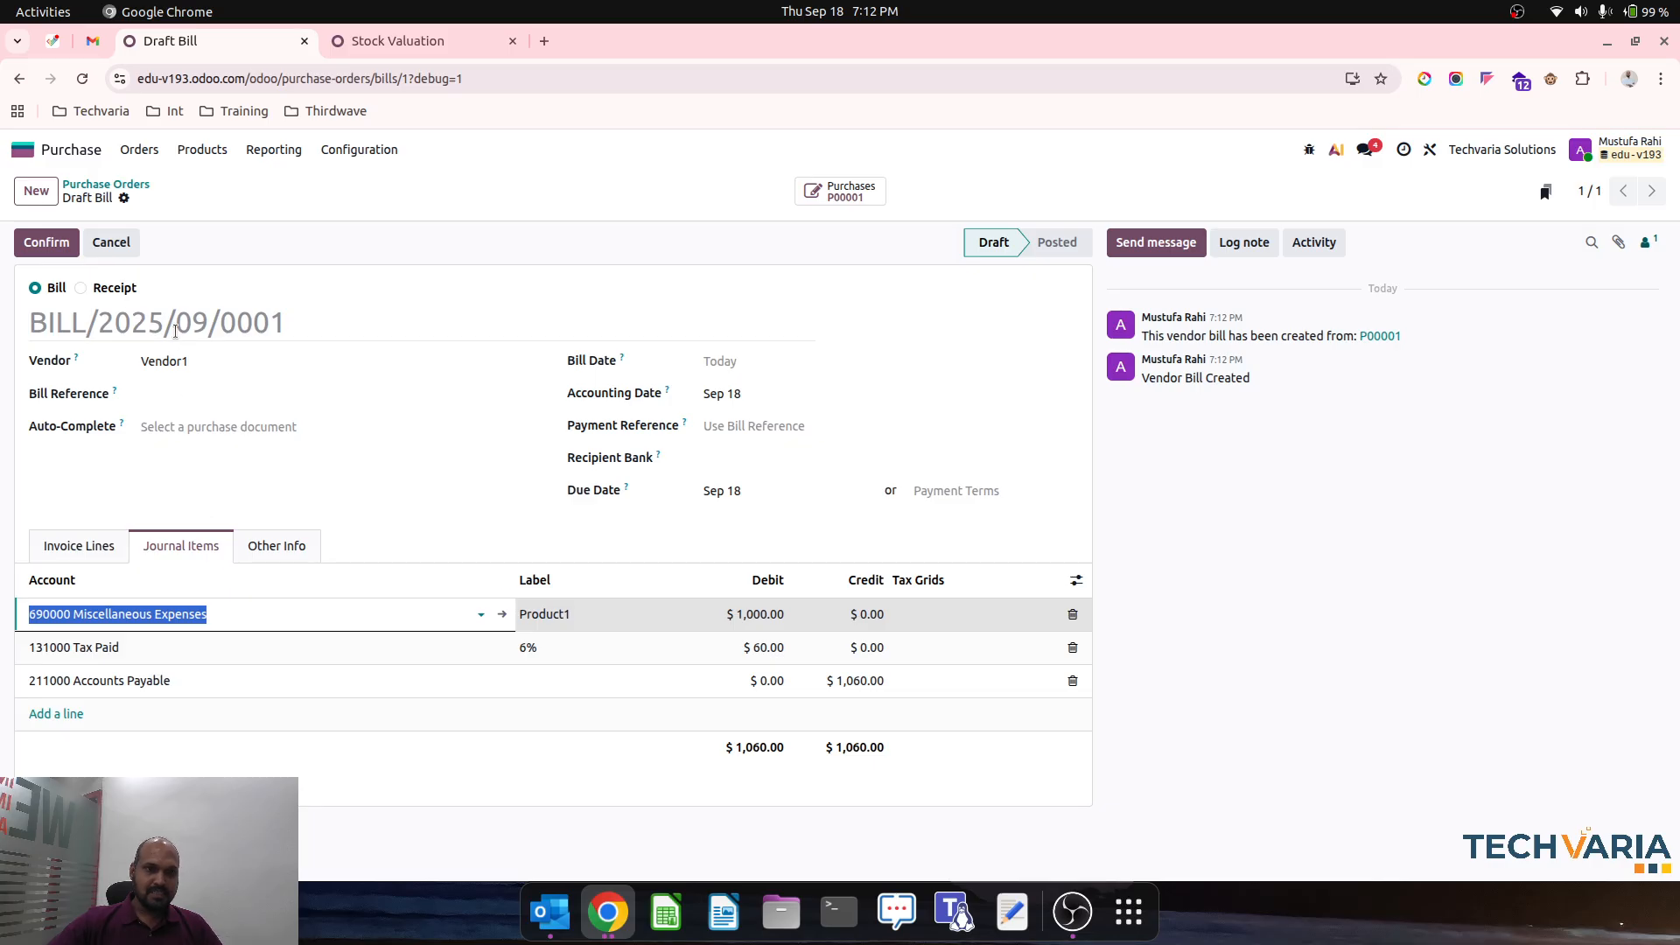
pyautogui.write('cos')
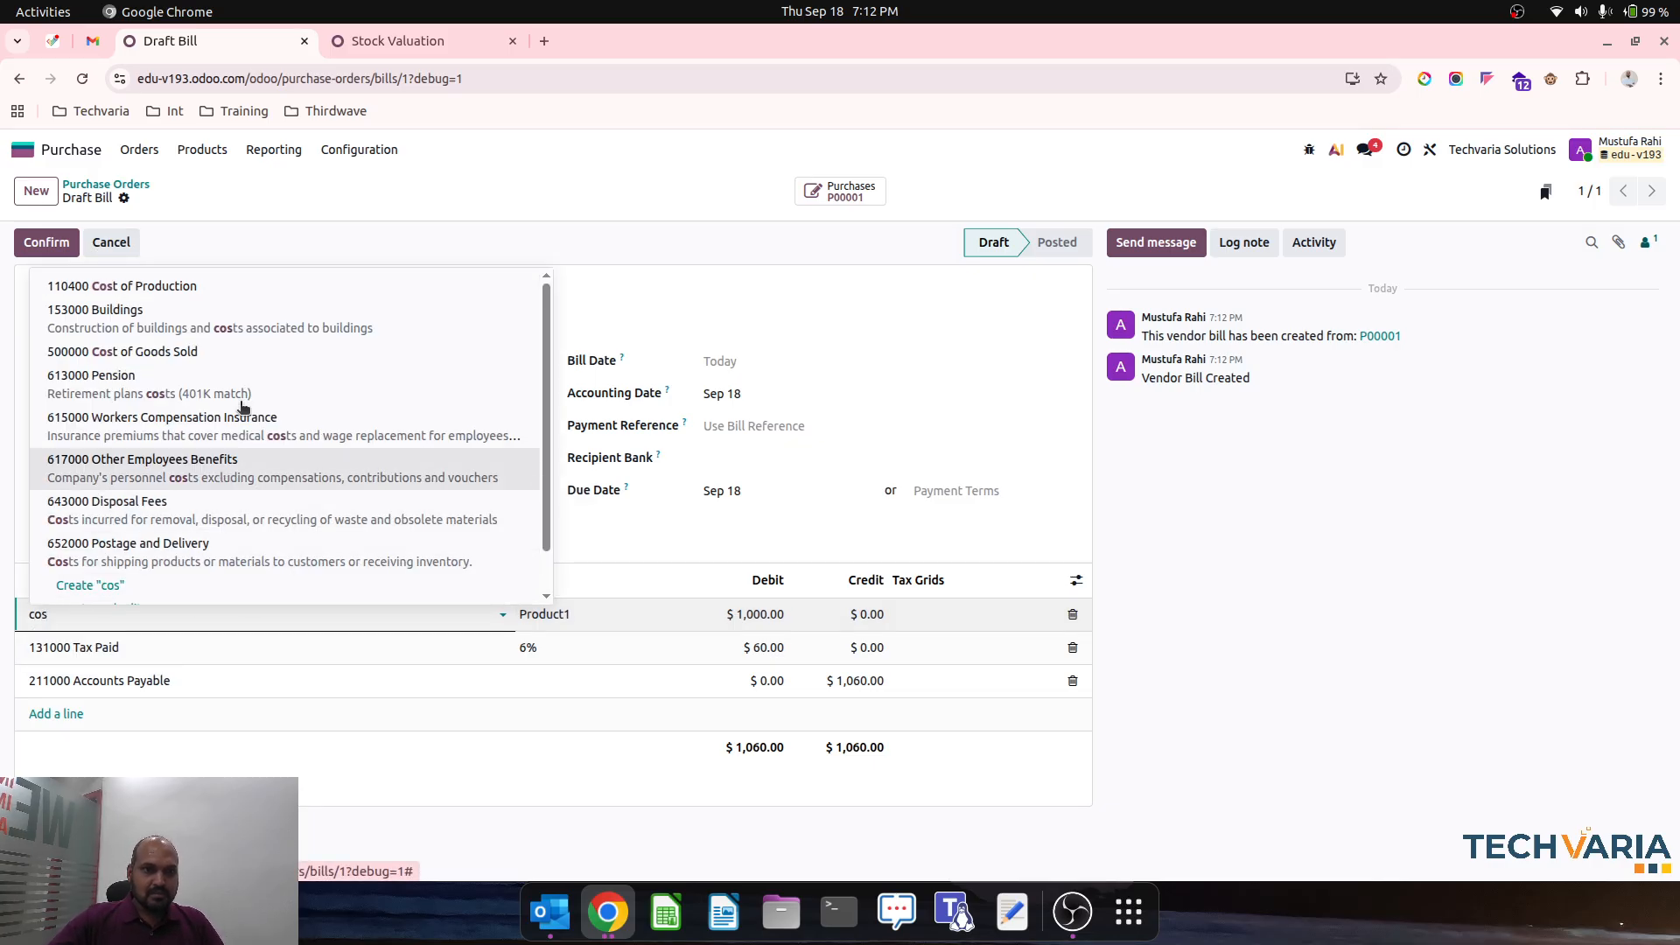
pyautogui.click(122, 351)
pyautogui.click(91, 550)
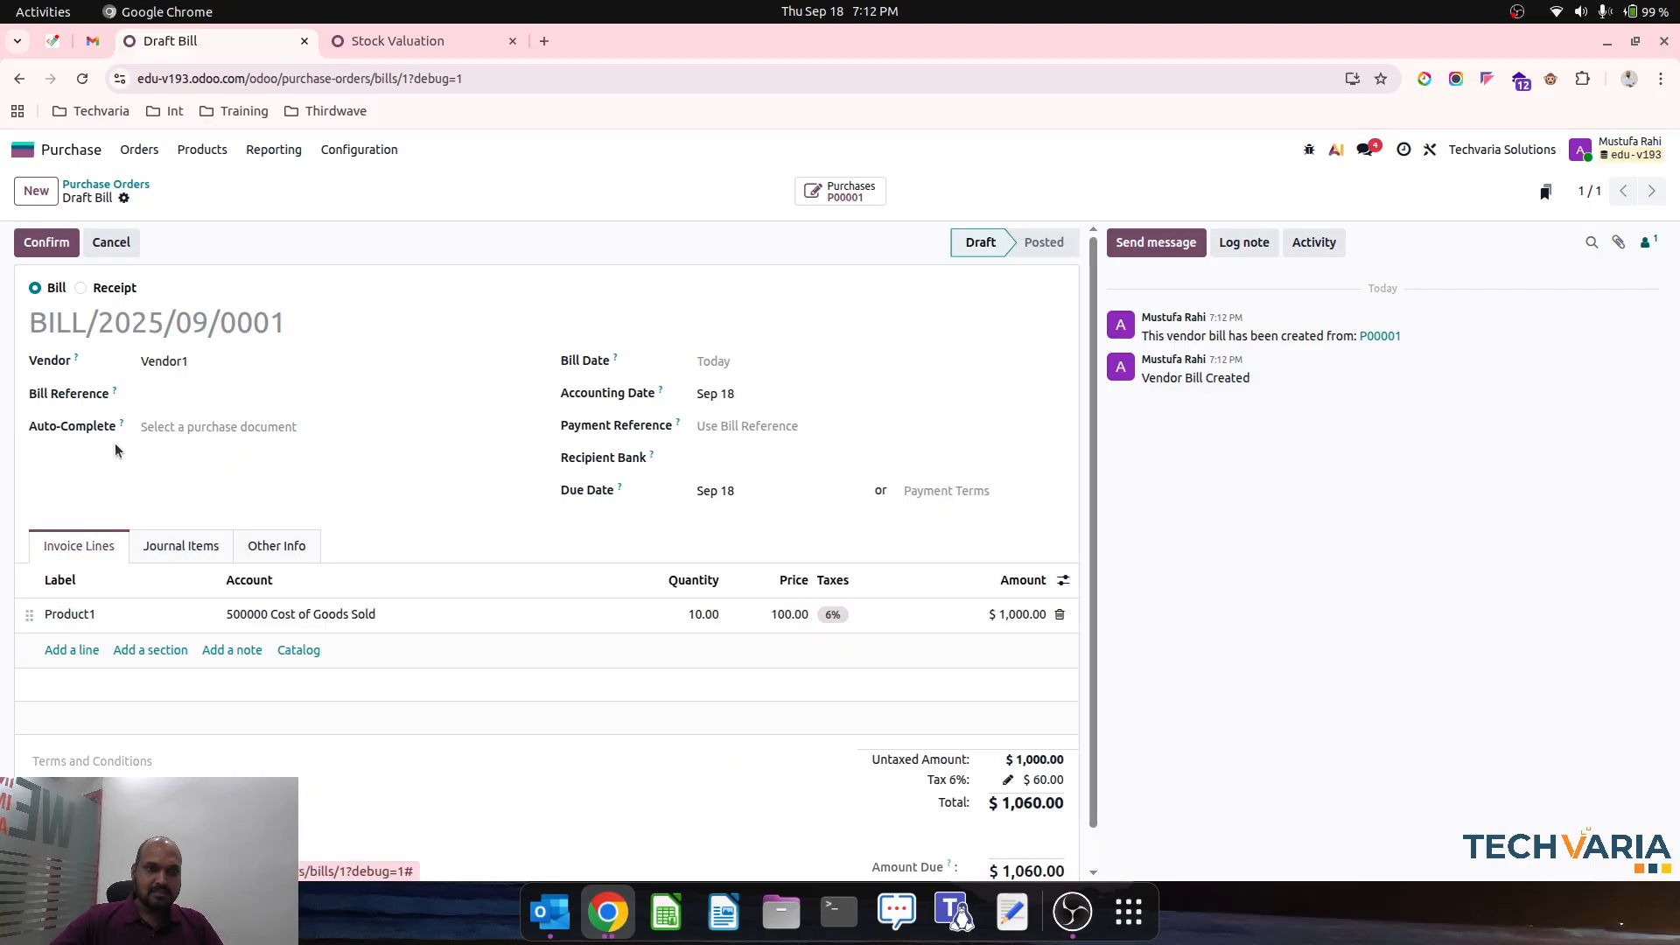
# - Confirm the vendor bill and reload the Stock Valuation report in the other browser tab
pyautogui.click(180, 545)
pyautogui.click(81, 545)
pyautogui.click(47, 243)
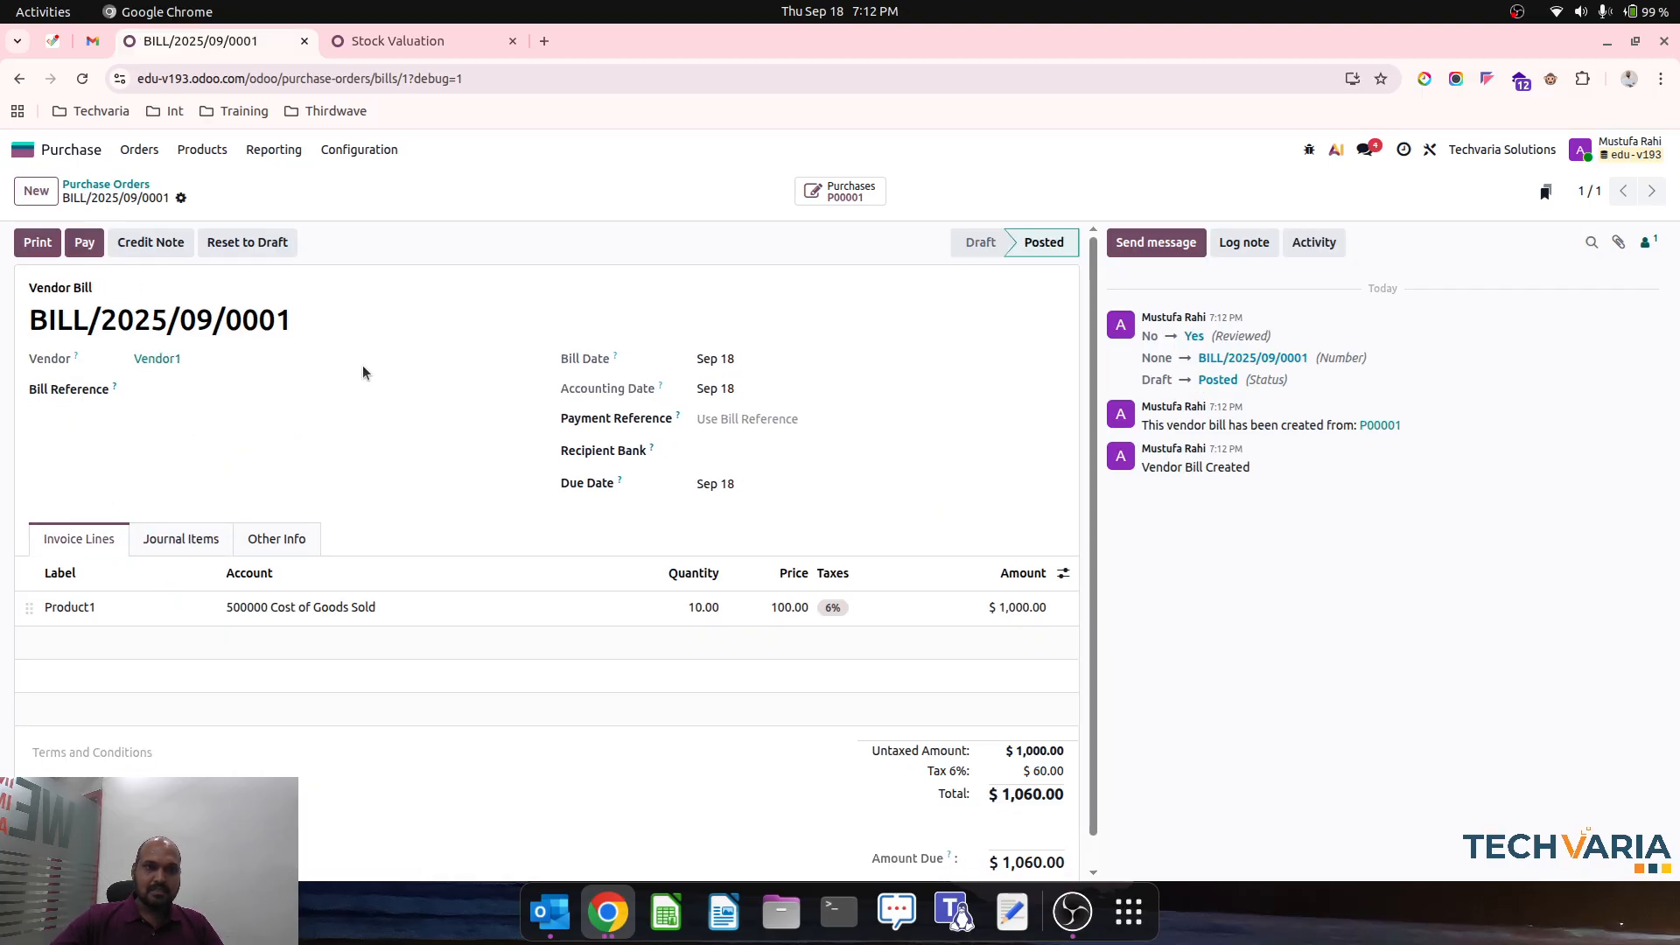
pyautogui.hotkey('ctrl', 'Tab')
pyautogui.click(82, 78)
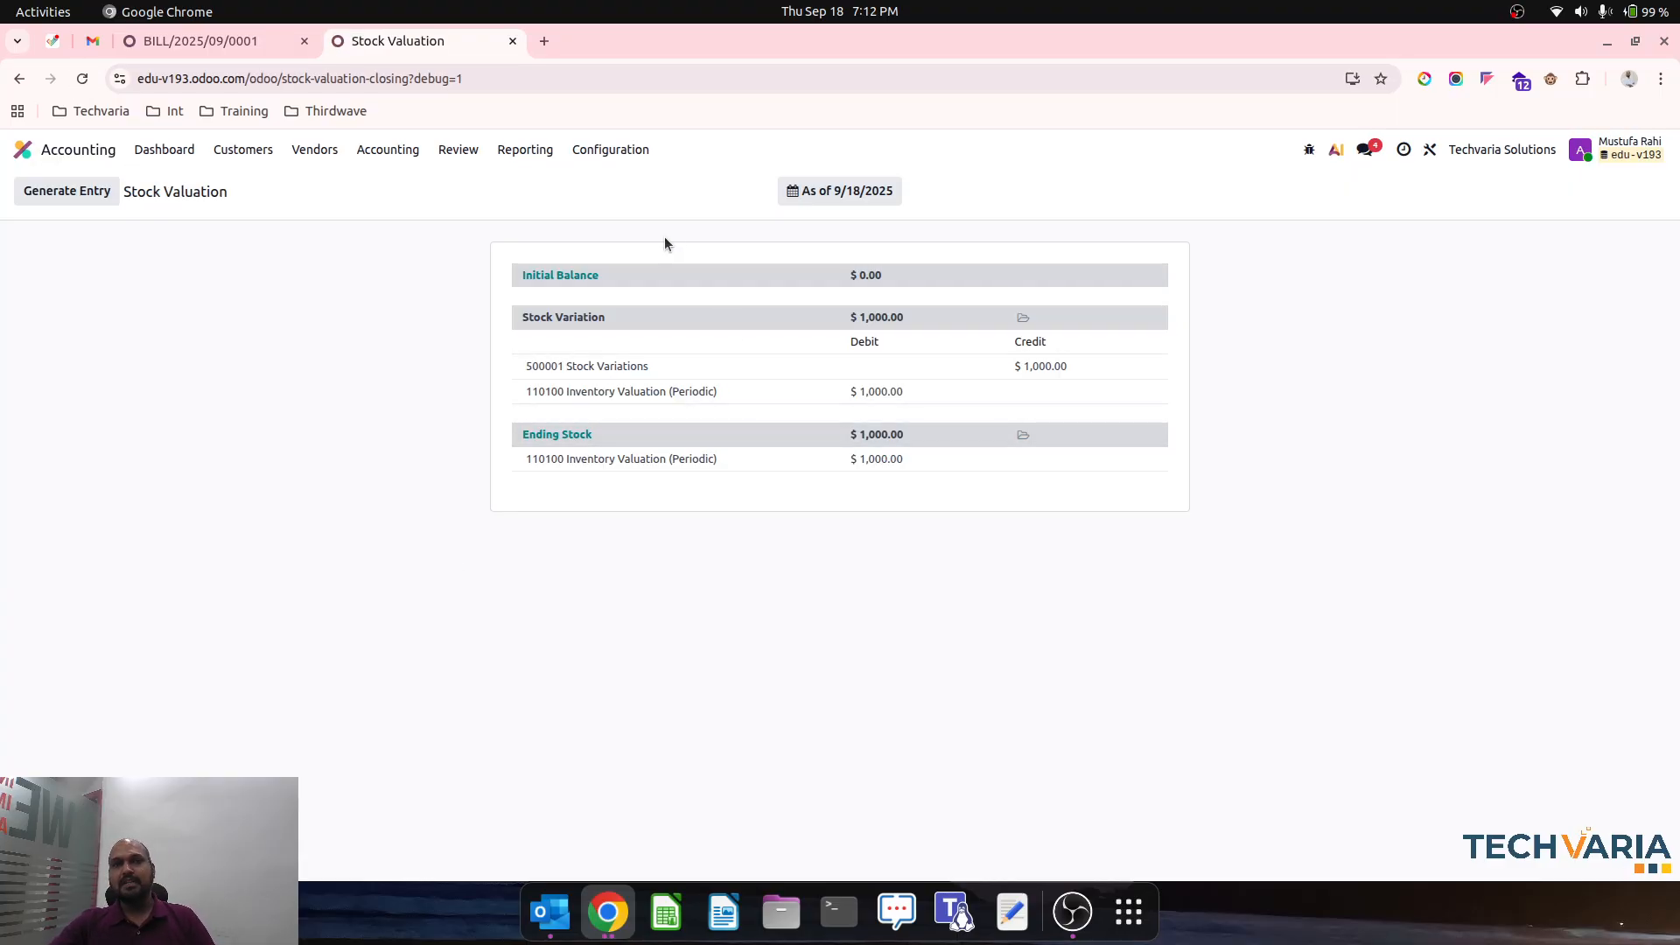
# - Open the Profit and Loss report in the Stock Valuation browser tab and expand Cost of Sales to check its accounts
pyautogui.click(219, 40)
pyautogui.click(385, 26)
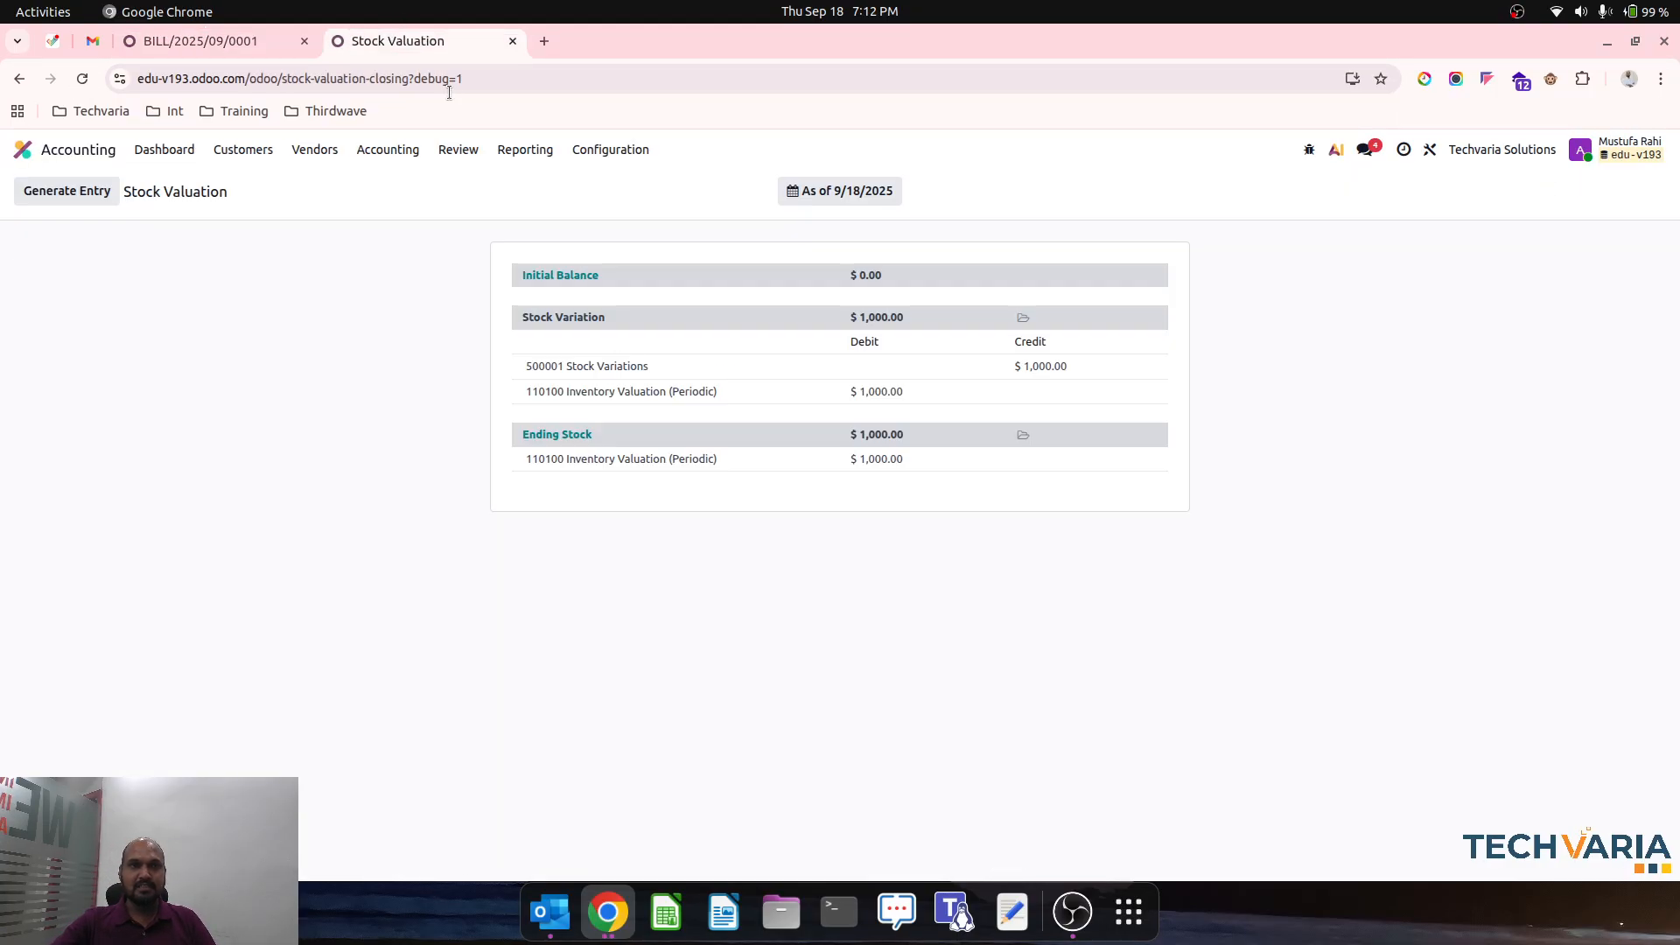
pyautogui.click(476, 154)
pyautogui.moveTo(525, 150)
pyautogui.click(564, 232)
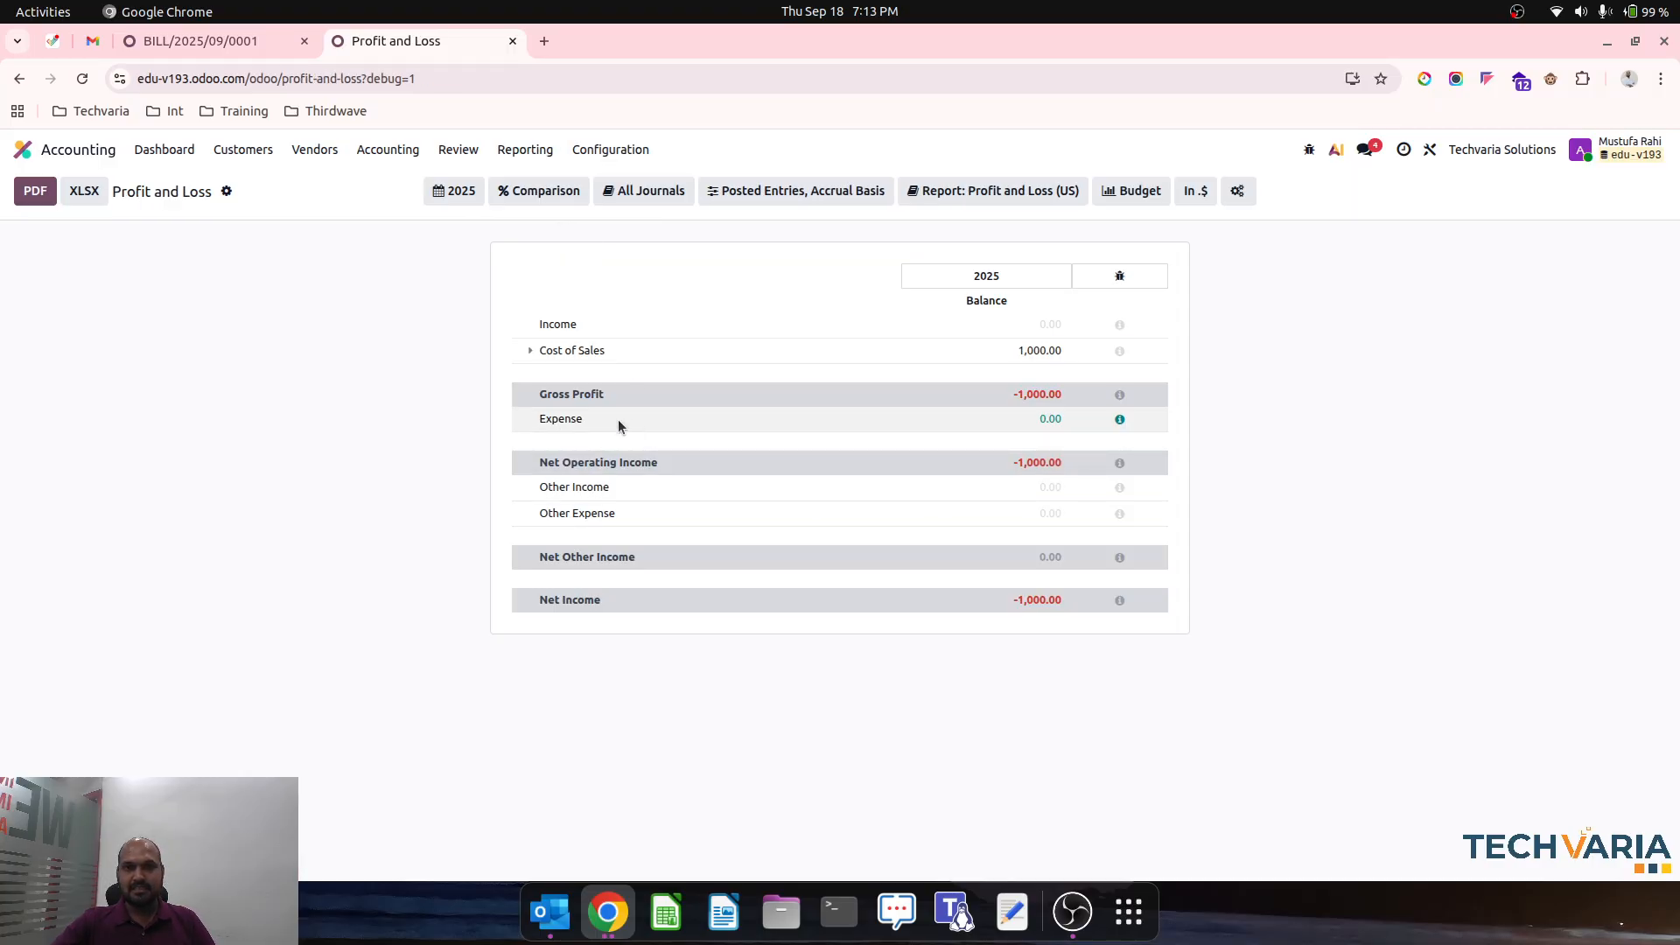
pyautogui.click(534, 354)
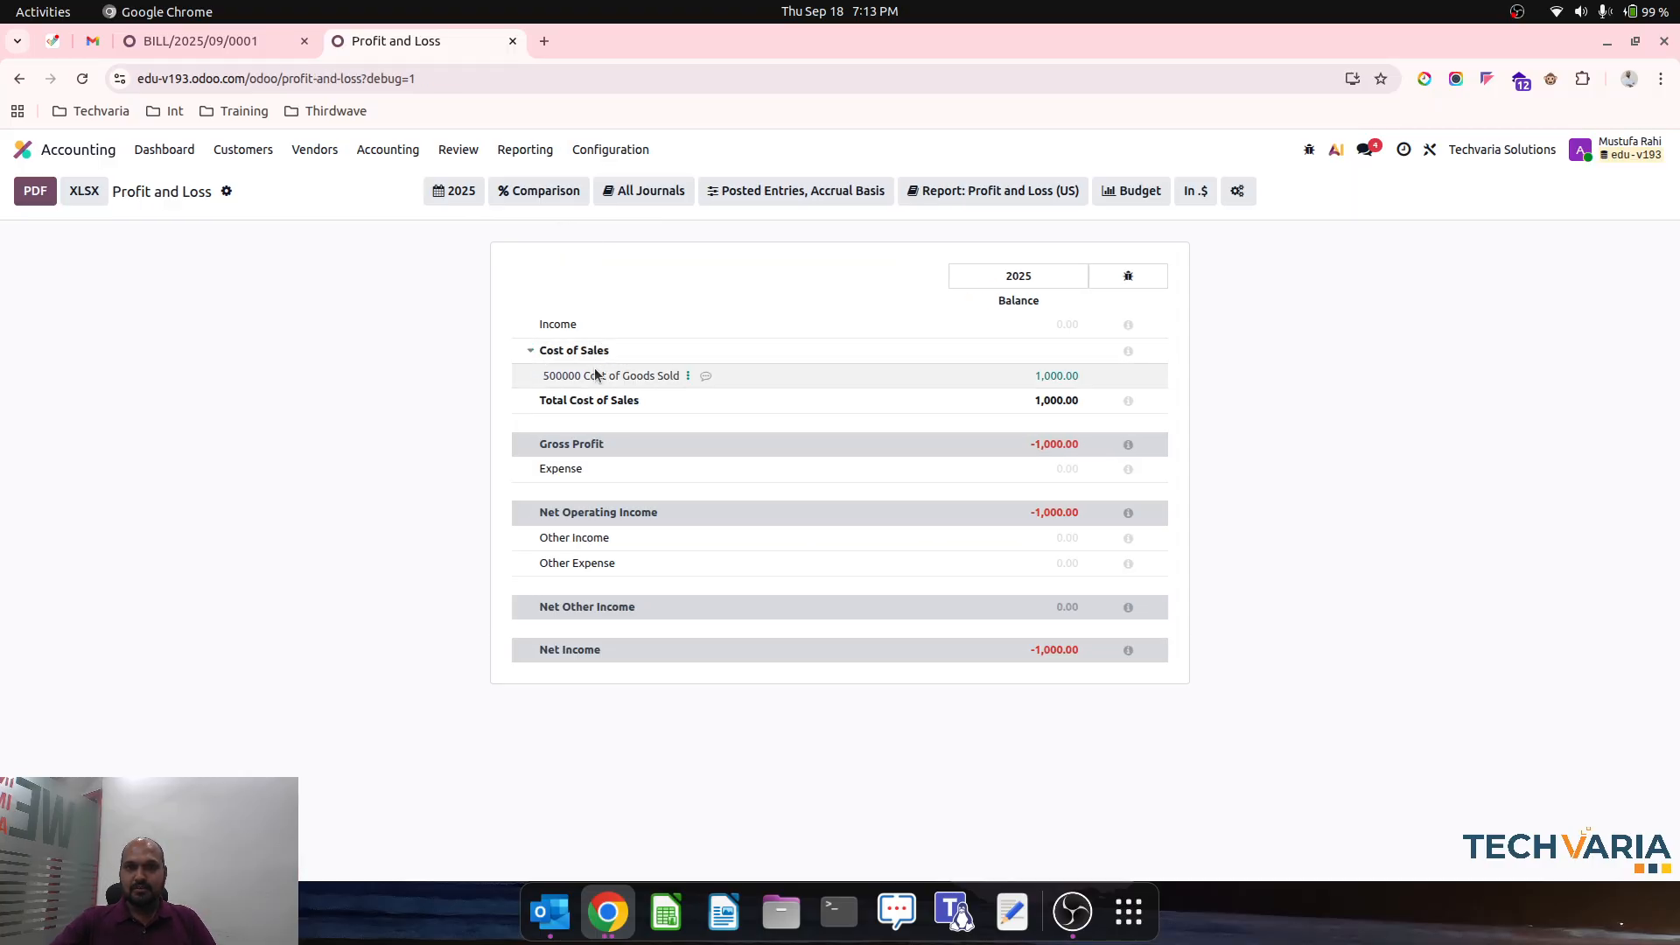
# - Return to the browser tab with the confirmed bill and start a new vendor bill in Accounting
pyautogui.click(245, 50)
pyautogui.click(22, 149)
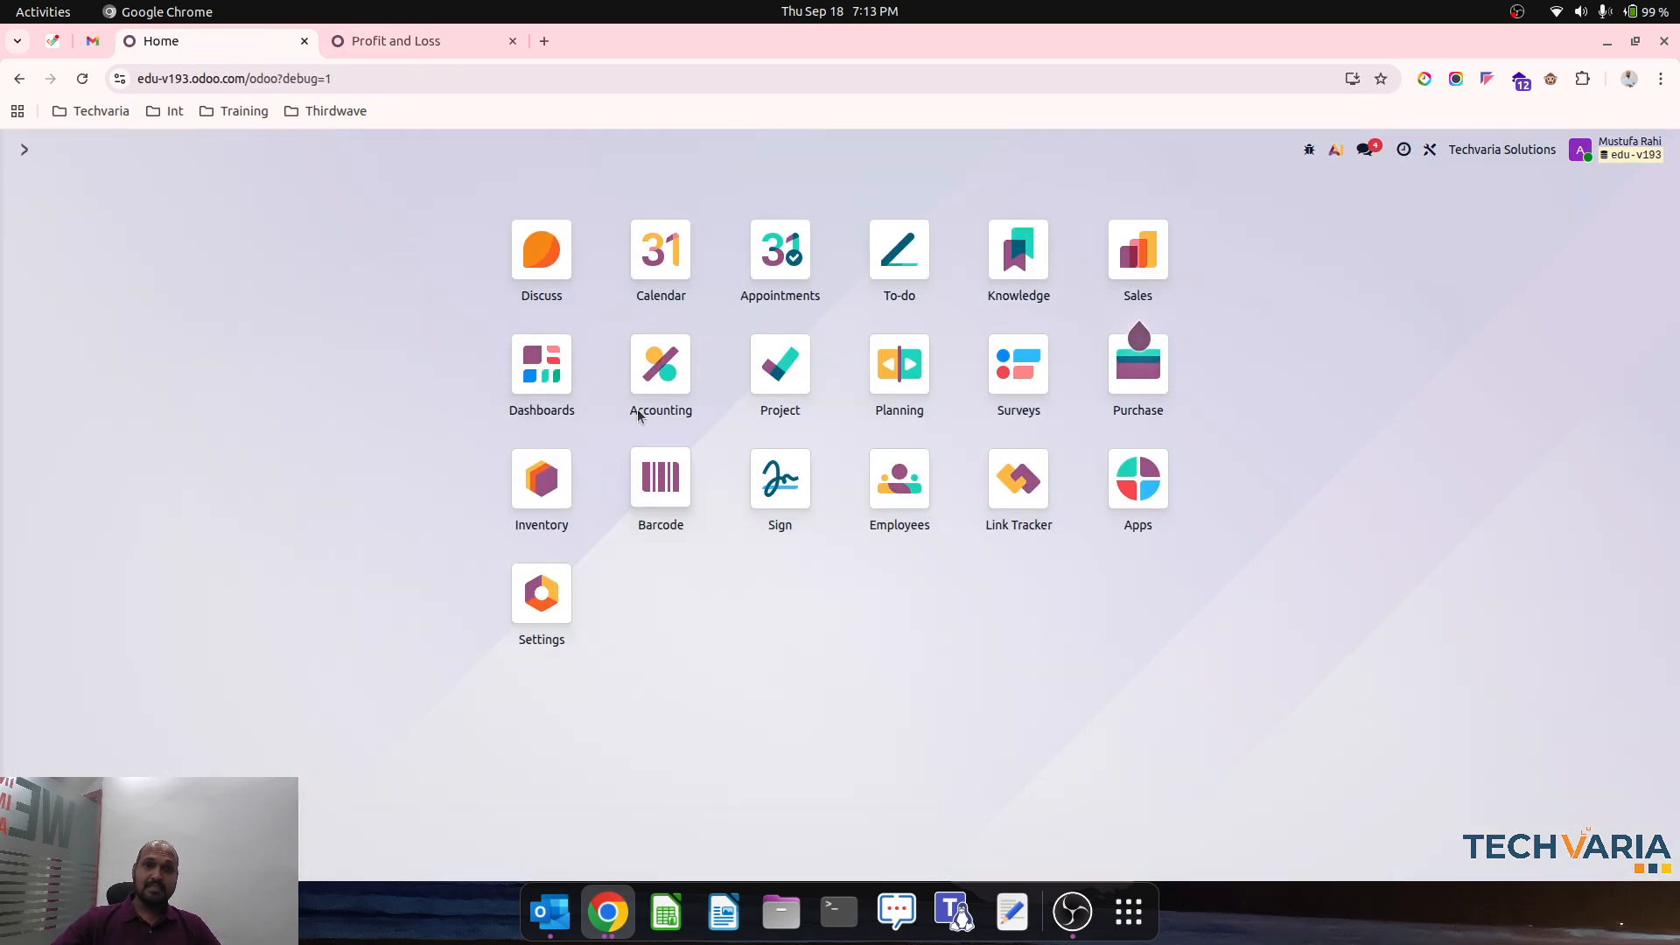
pyautogui.click(661, 407)
pyautogui.click(313, 150)
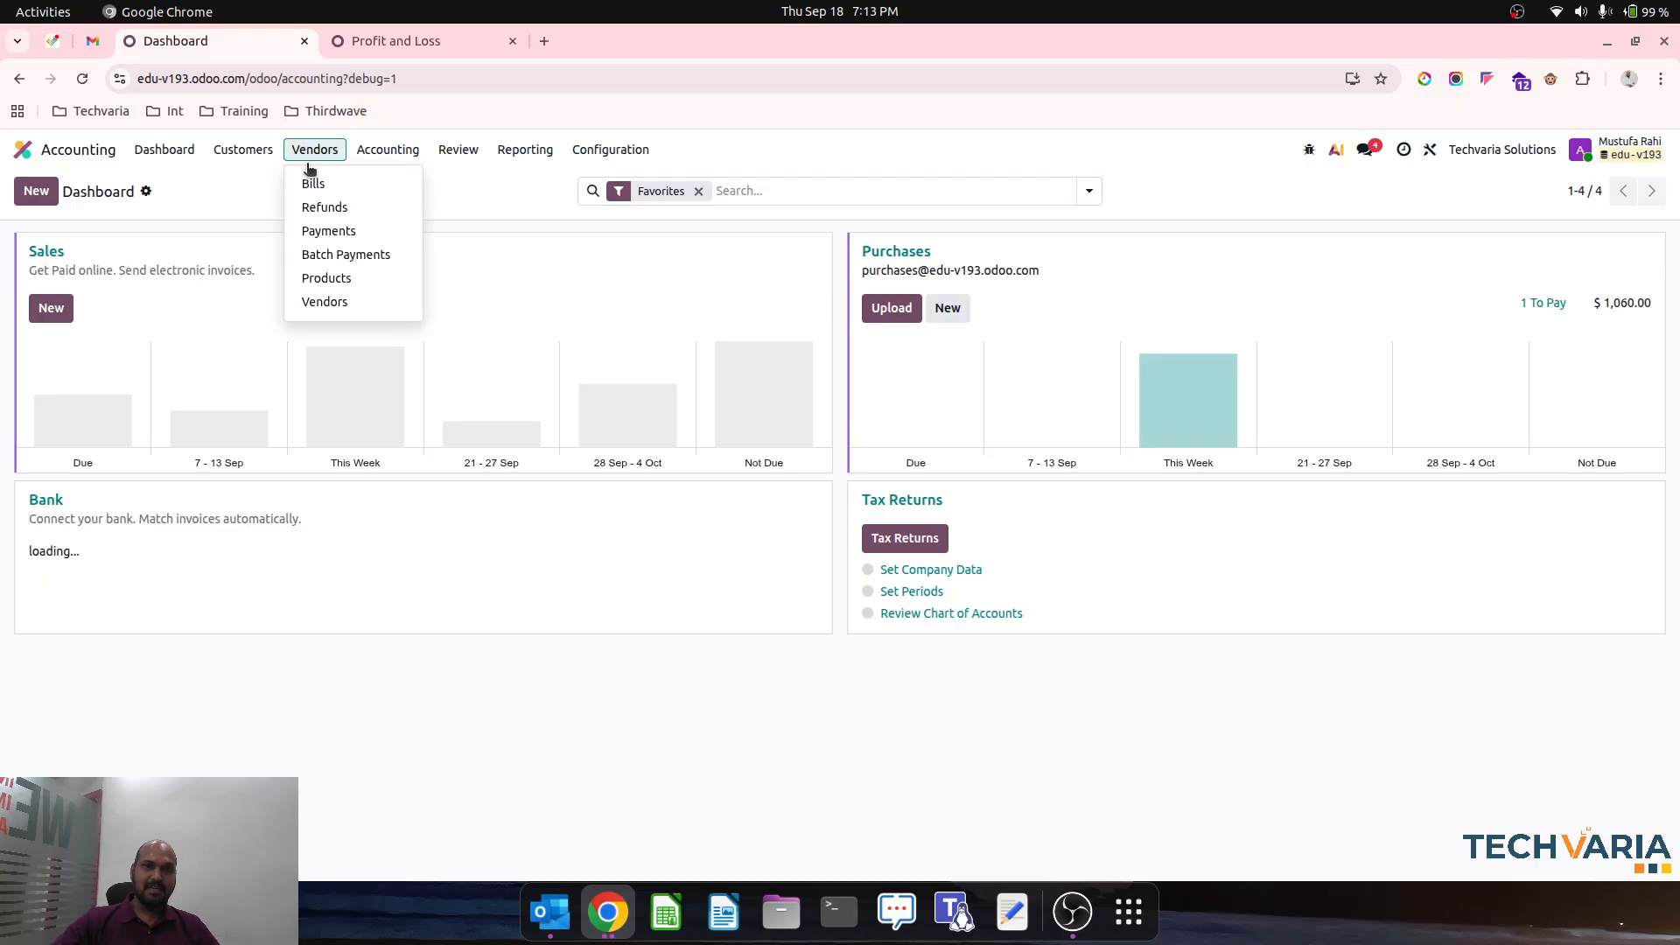
pyautogui.click(313, 184)
pyautogui.click(36, 191)
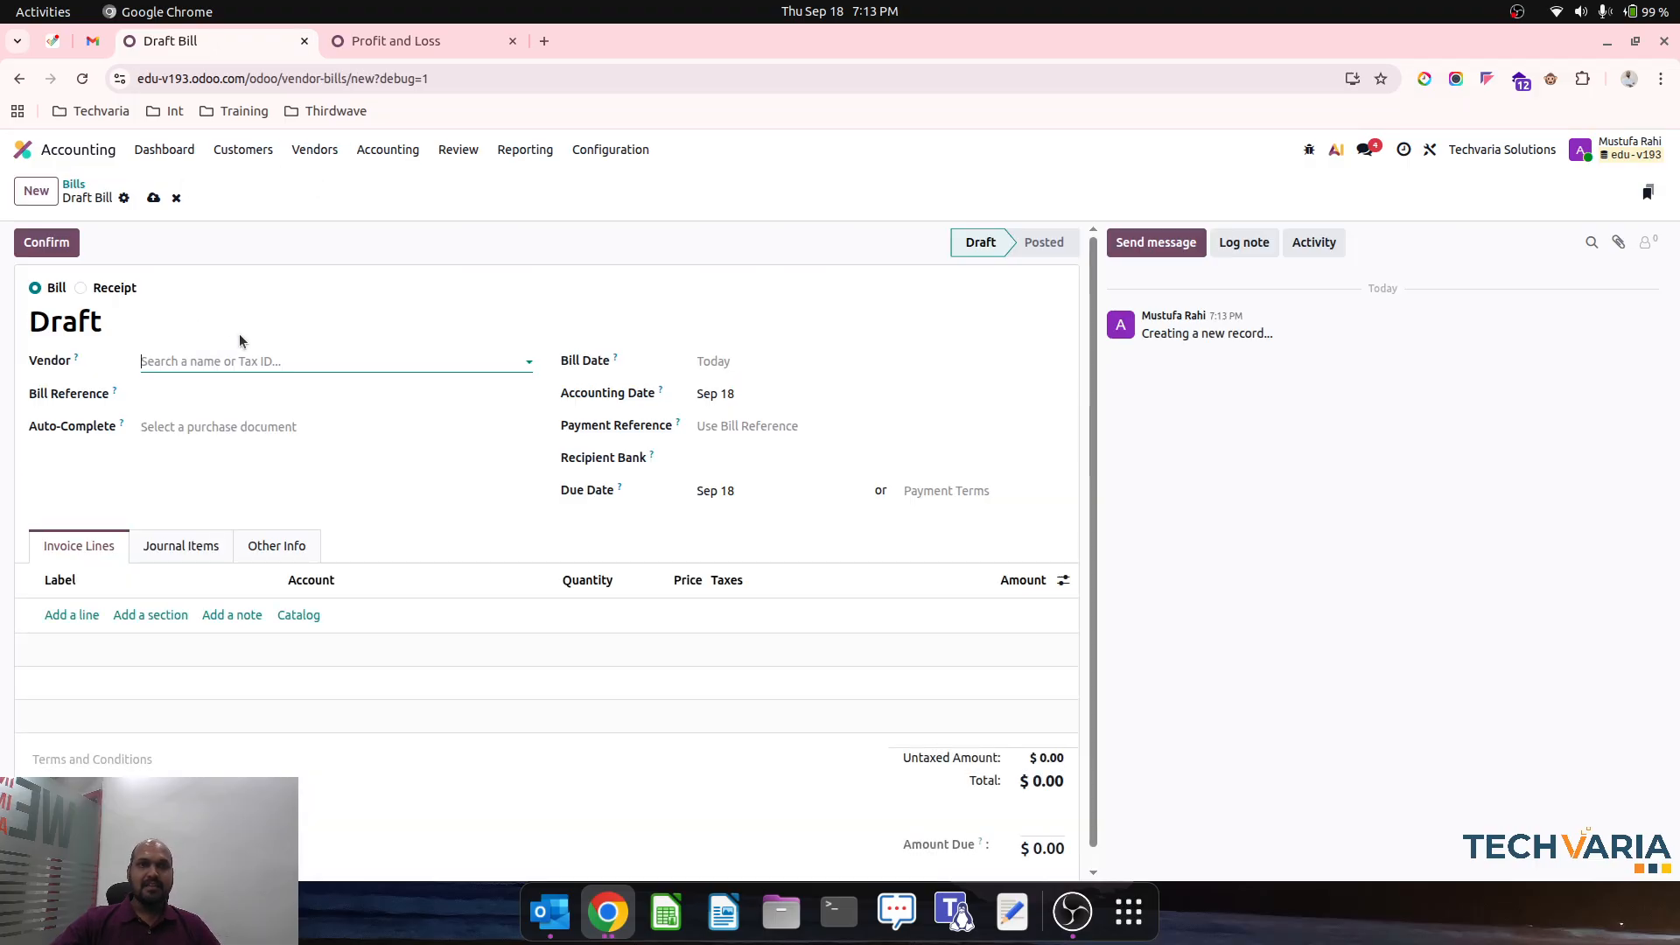
# - Create a new company partner named Vendor2 and set it as the bill's vendor
pyautogui.click(257, 359)
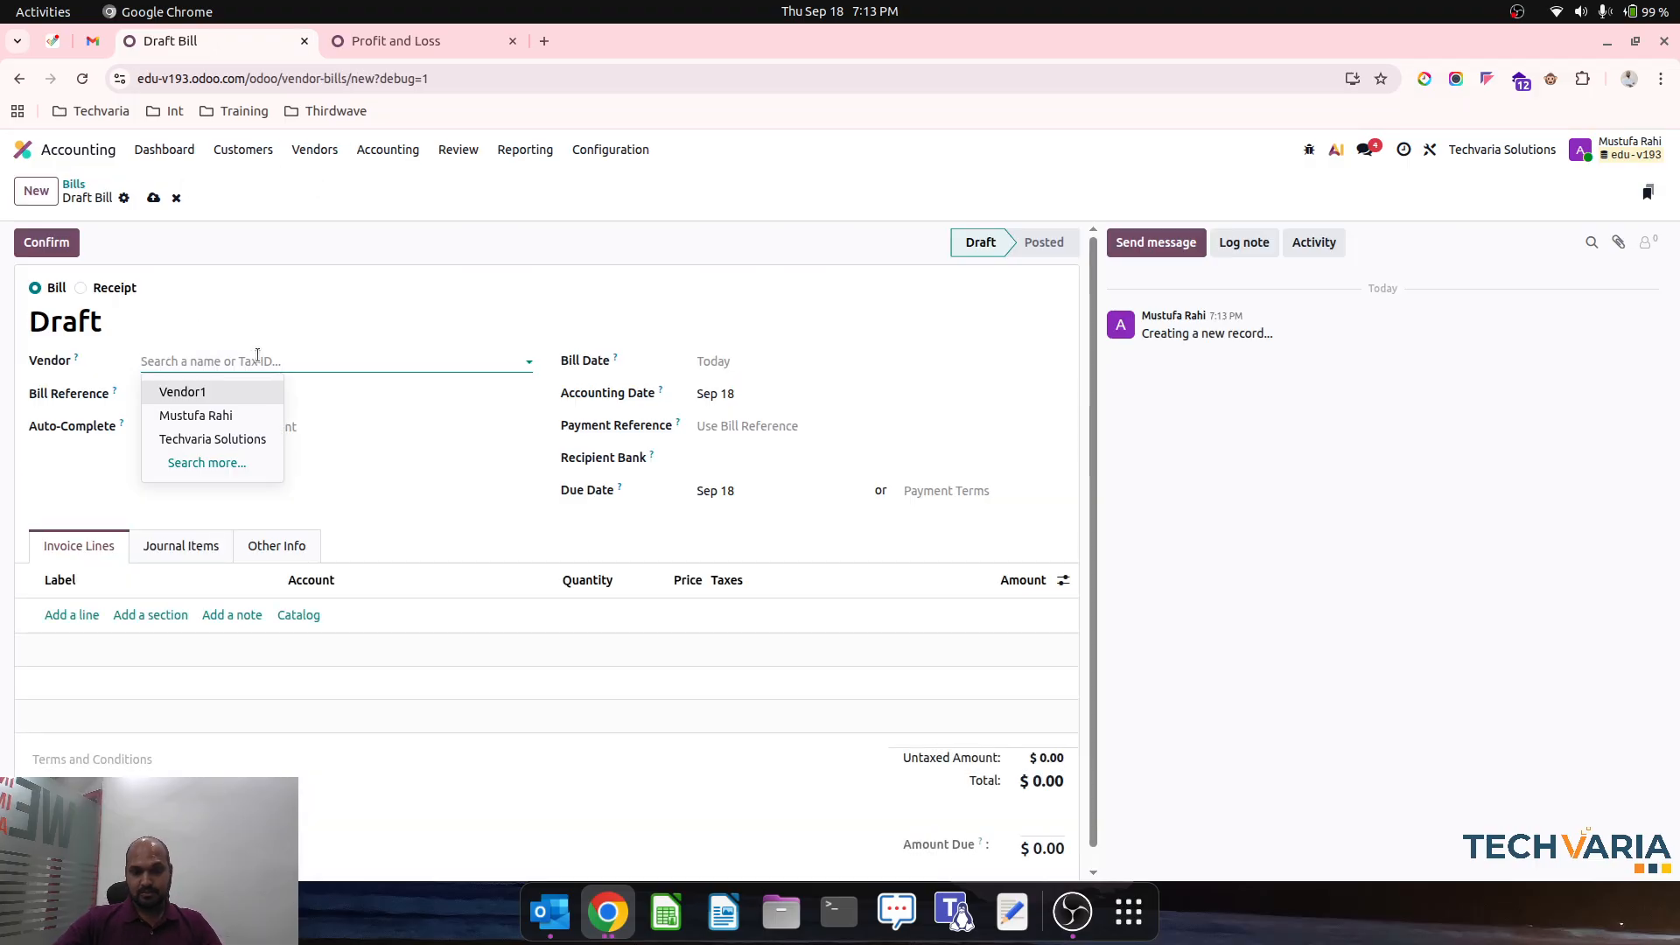
pyautogui.write('Vendor')
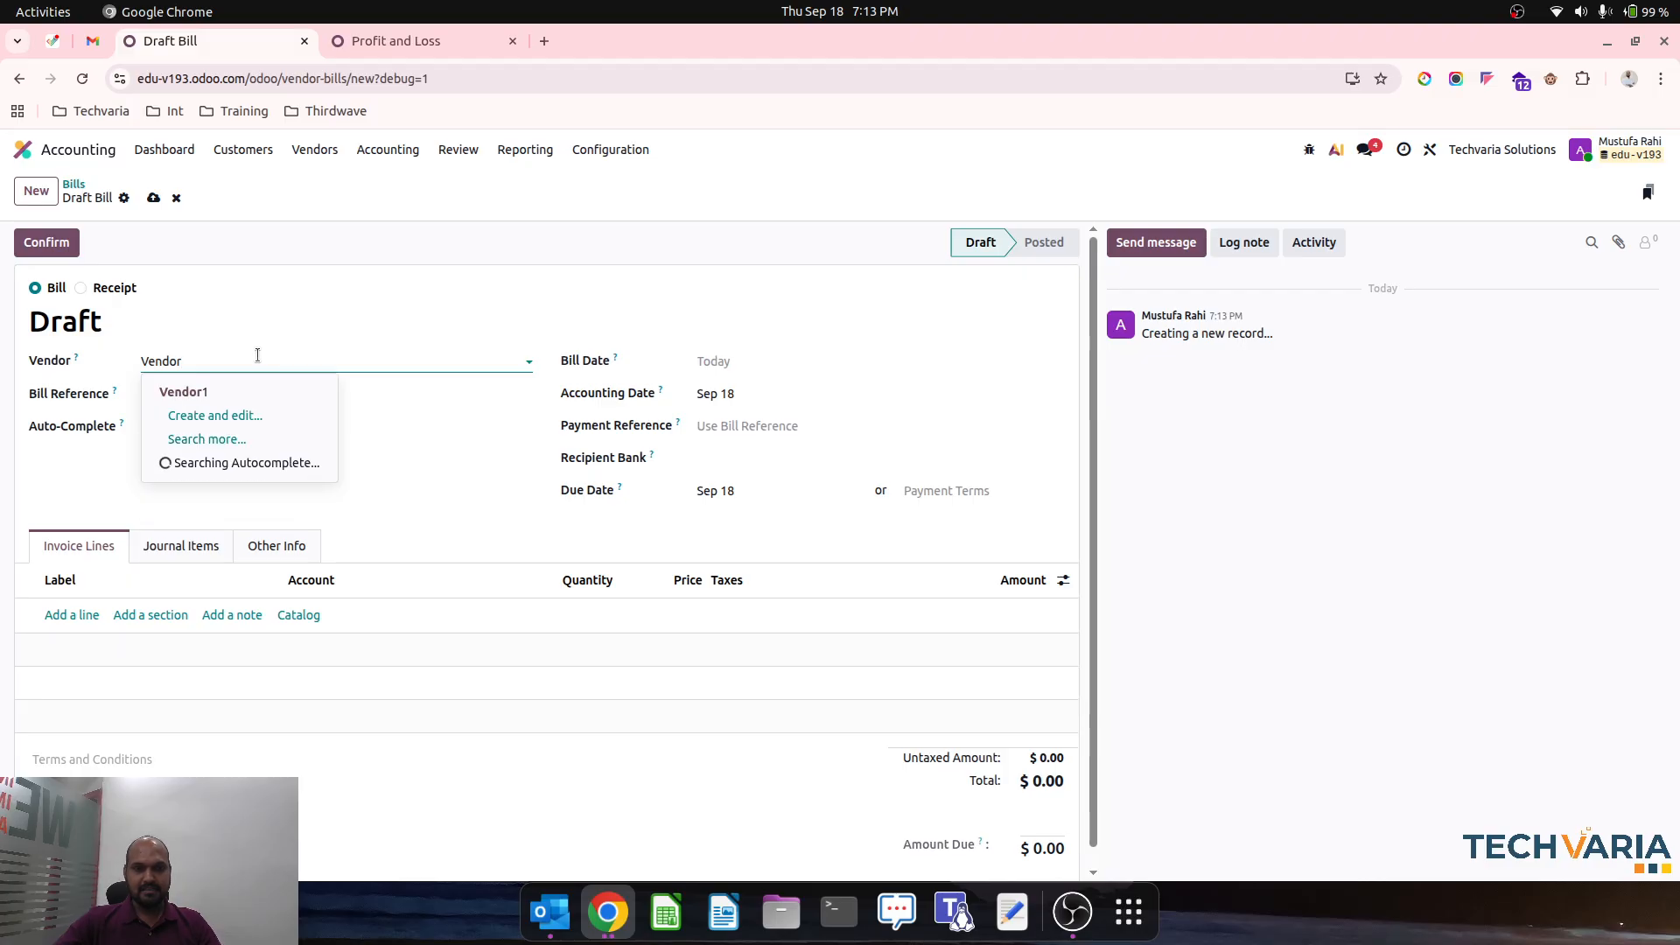
pyautogui.write('2')
pyautogui.click(254, 392)
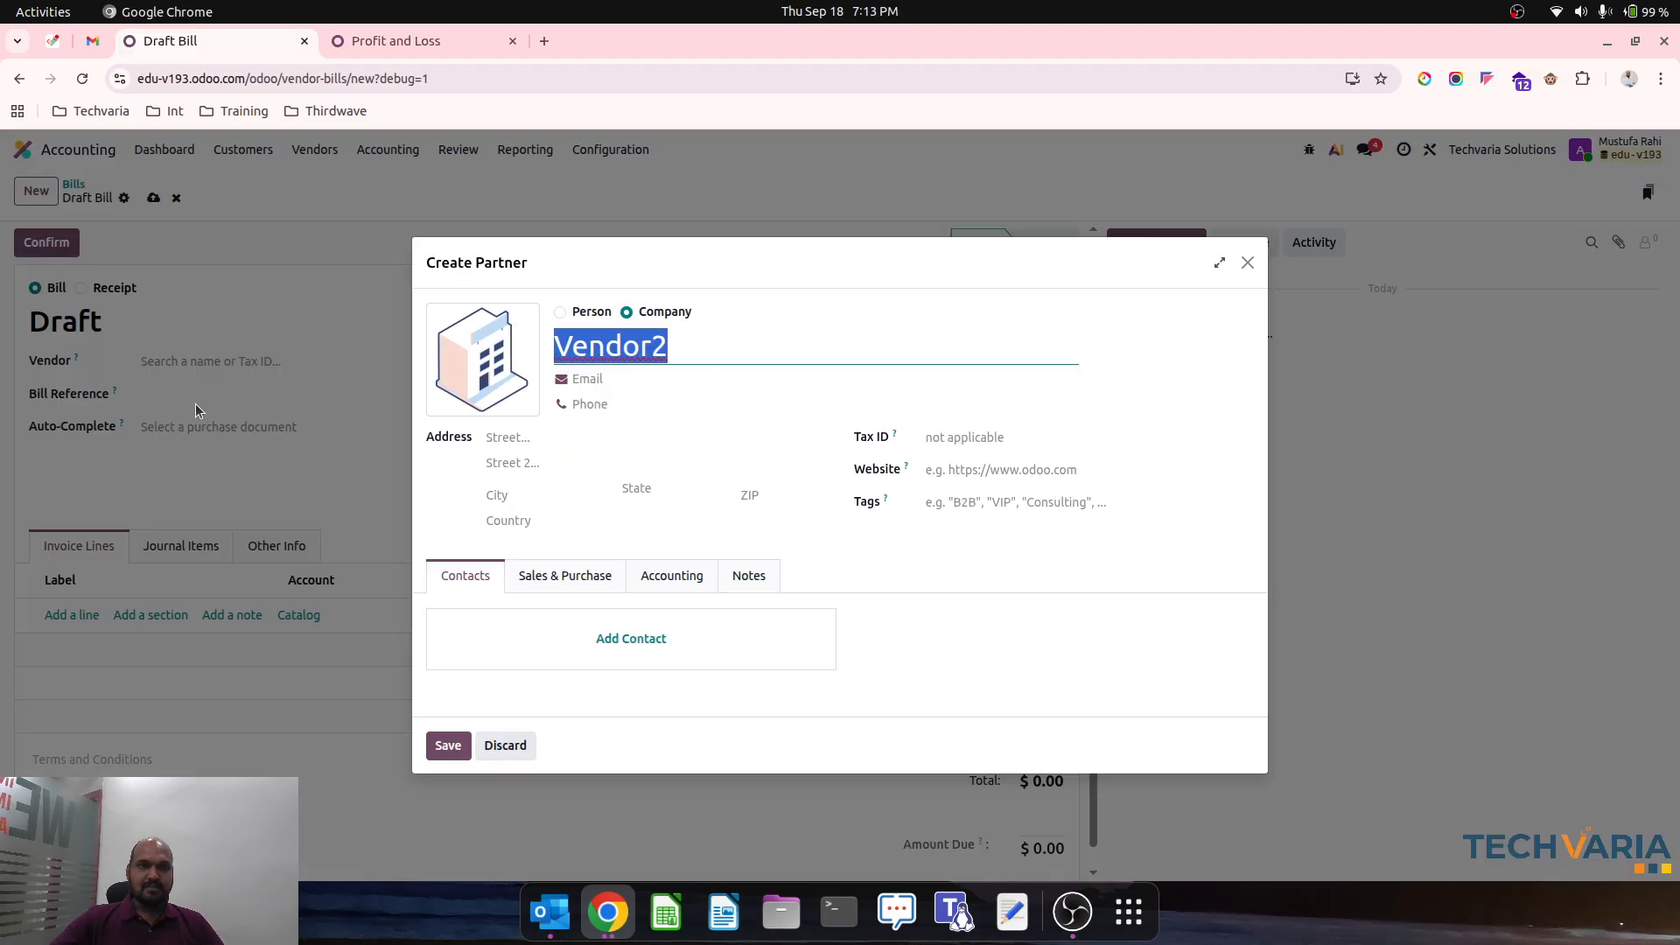
pyautogui.click(447, 746)
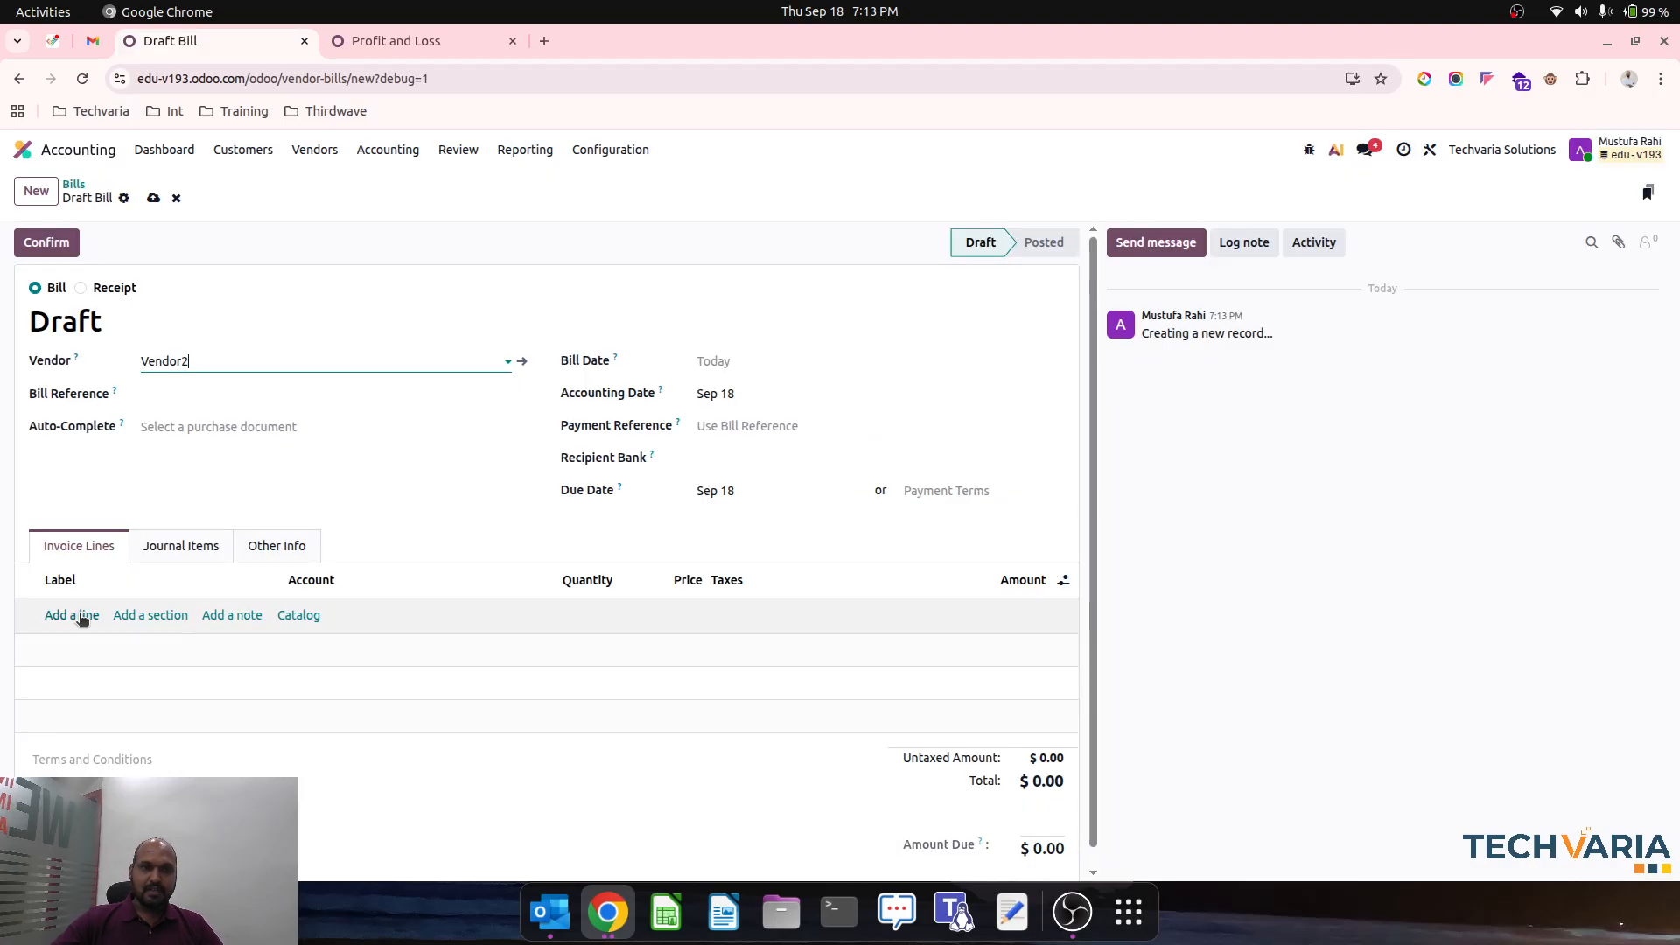
# - Add an invoice line with the Product column shown and choose Custum Duty as its product
pyautogui.click(83, 618)
pyautogui.click(1062, 580)
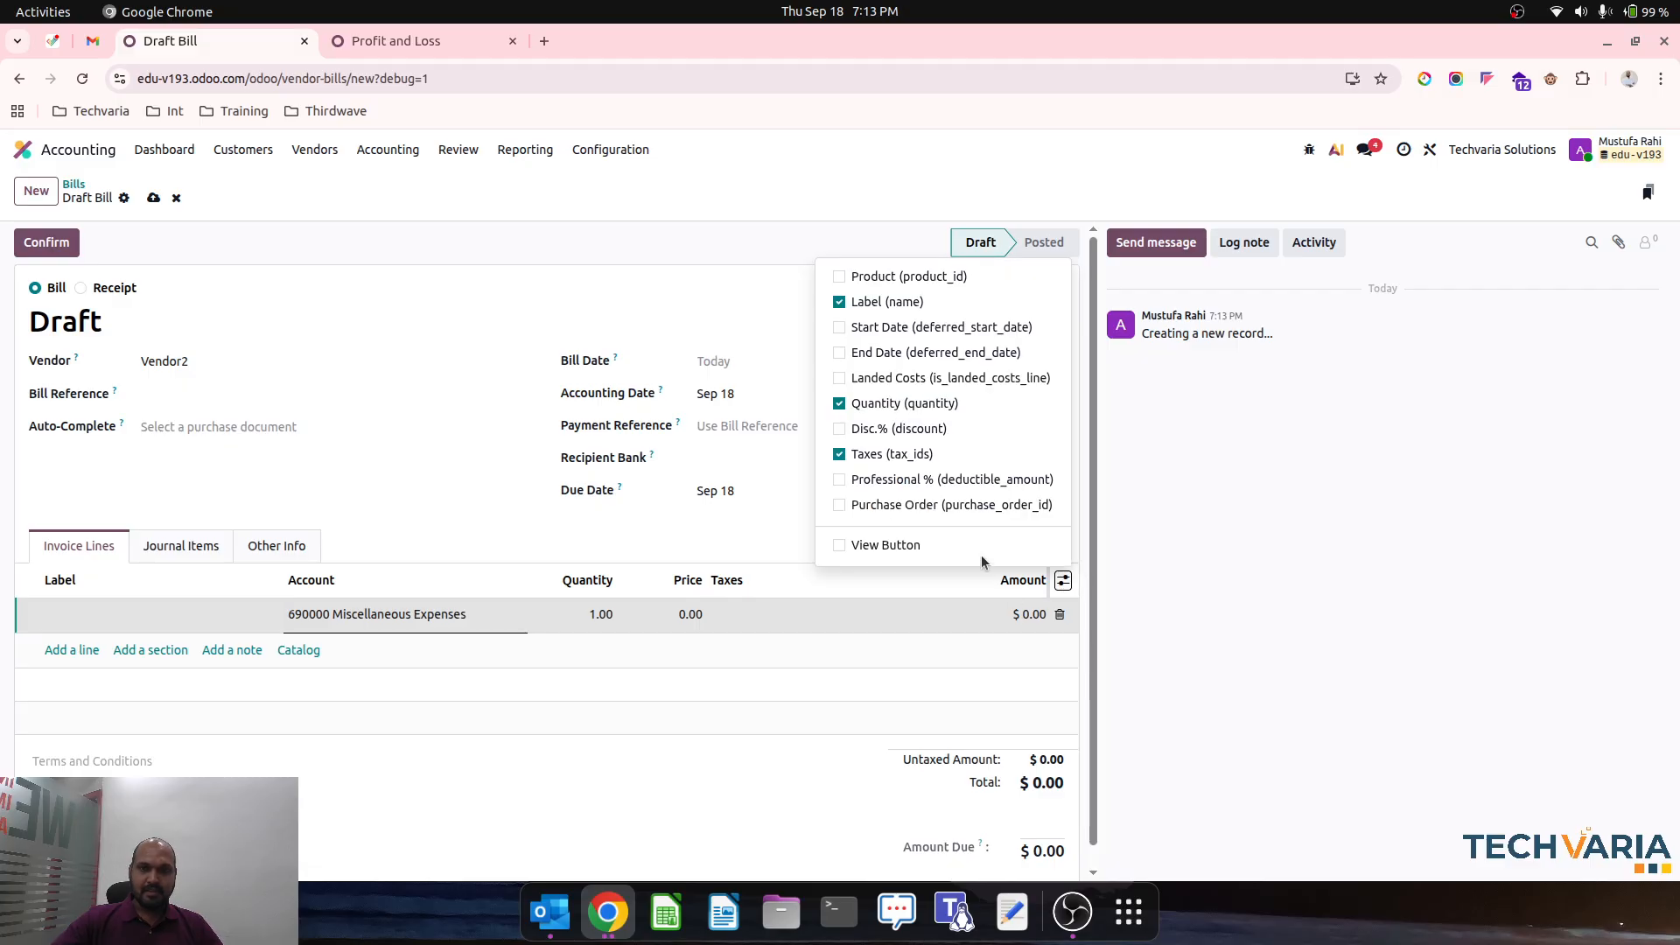
pyautogui.click(865, 277)
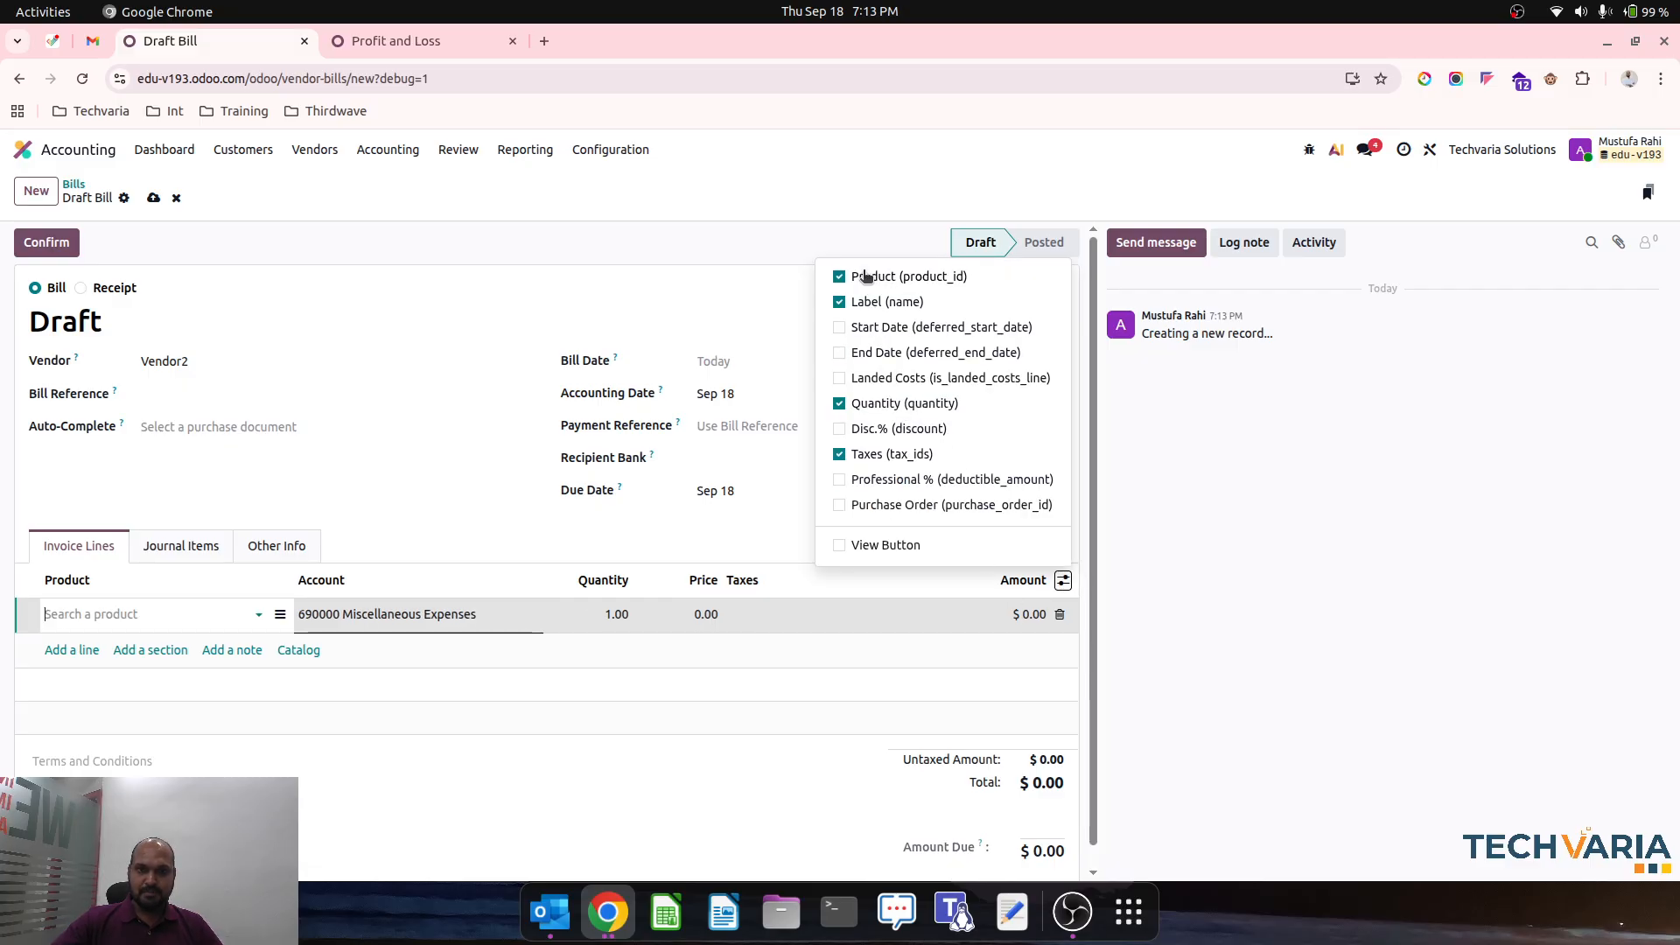
pyautogui.click(176, 615)
pyautogui.click(136, 645)
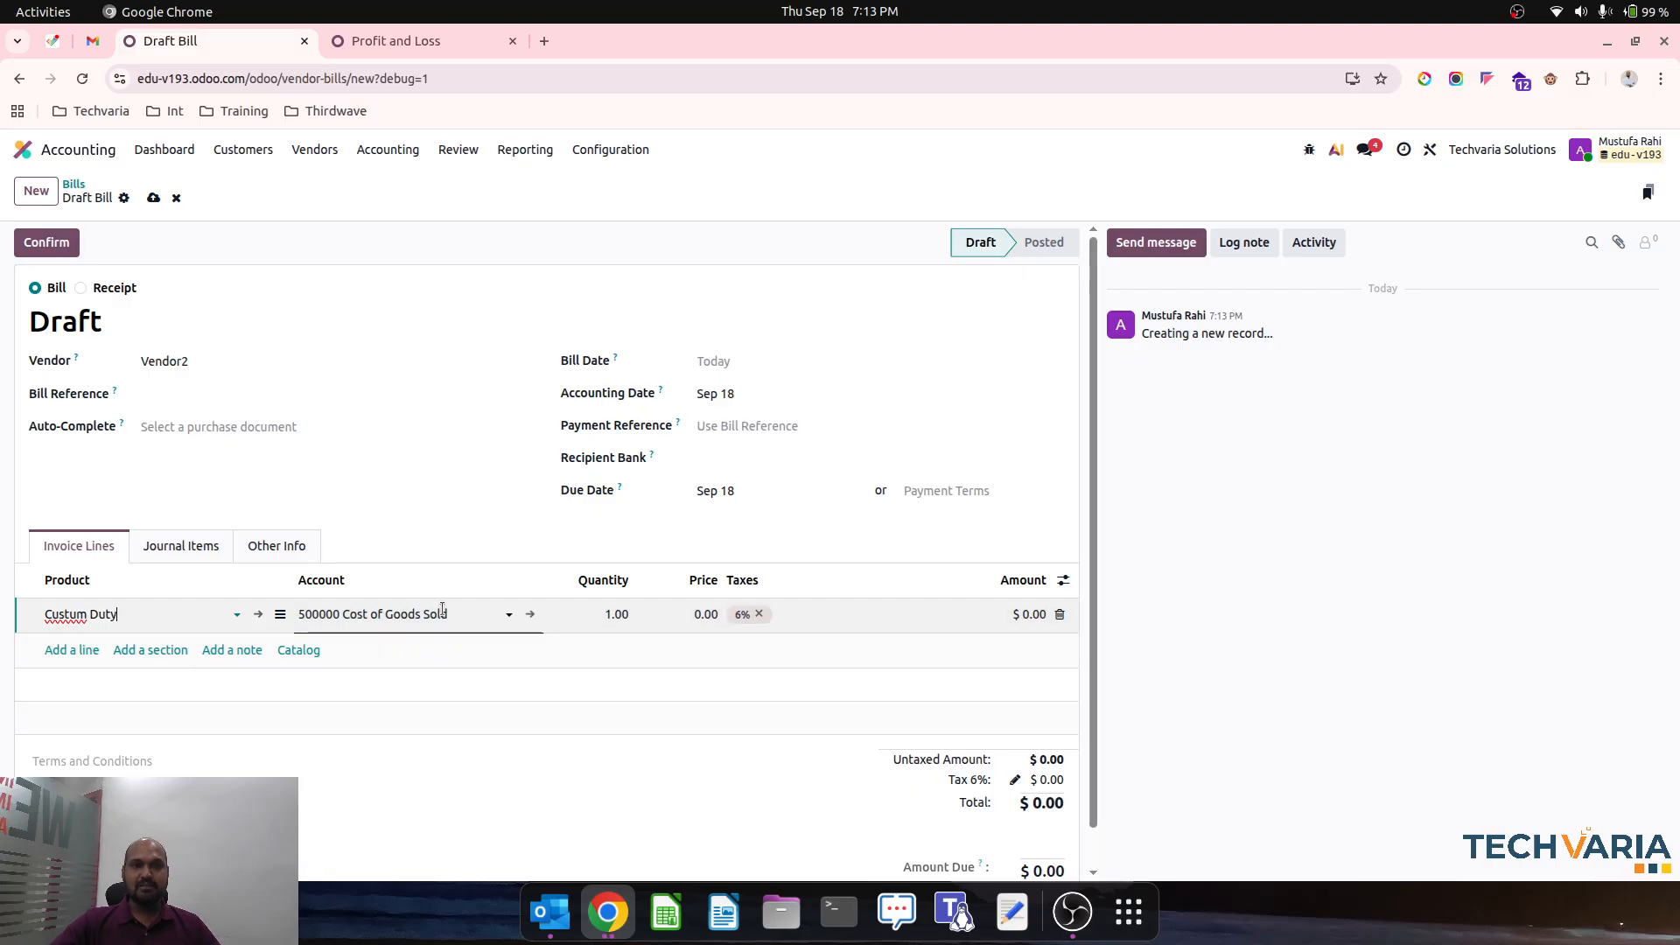
# - Set the Custum Duty line's price to 50.00 and save the draft bill
pyautogui.click(681, 621)
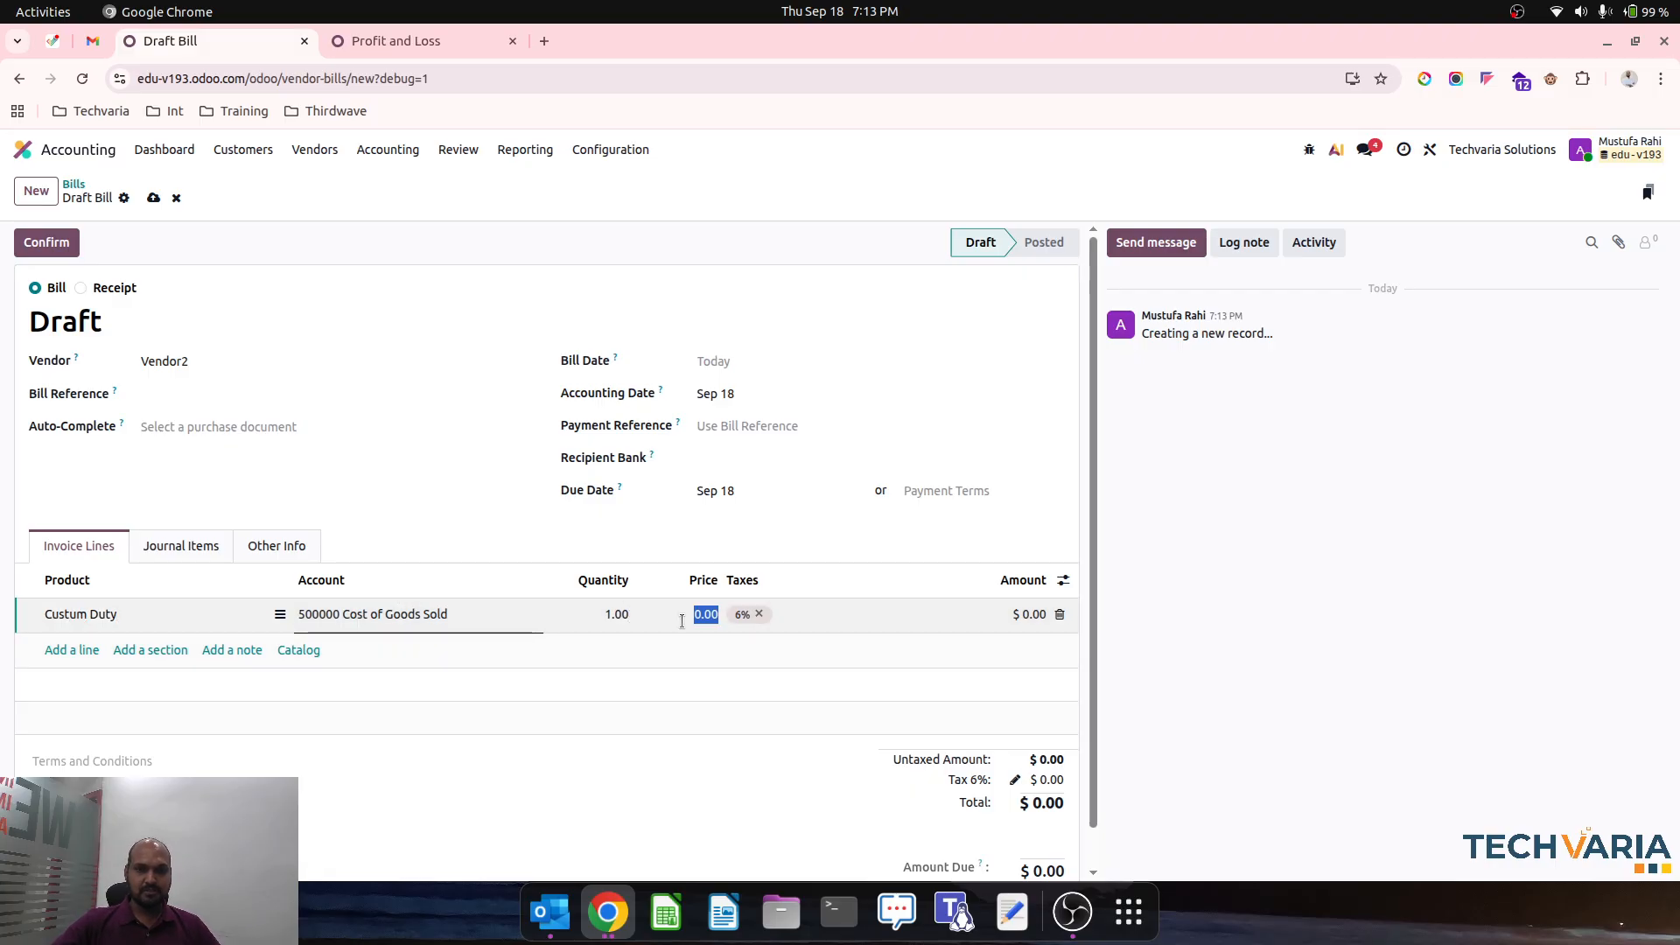
pyautogui.write('1.')
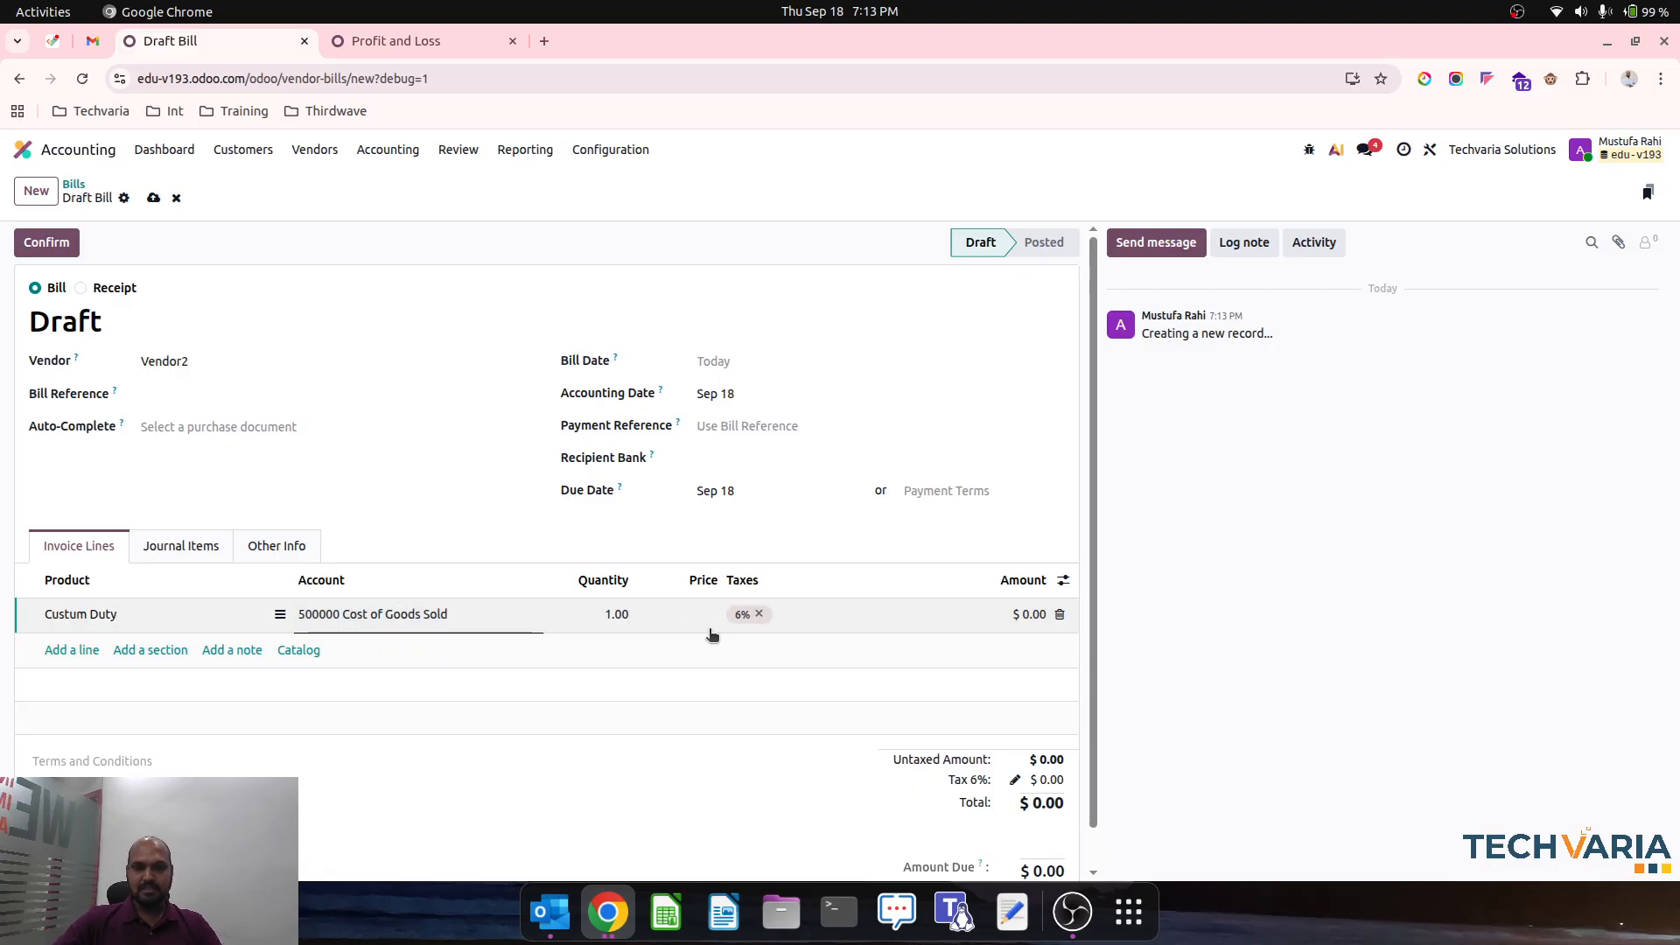
pyautogui.write('0')
pyautogui.click(601, 536)
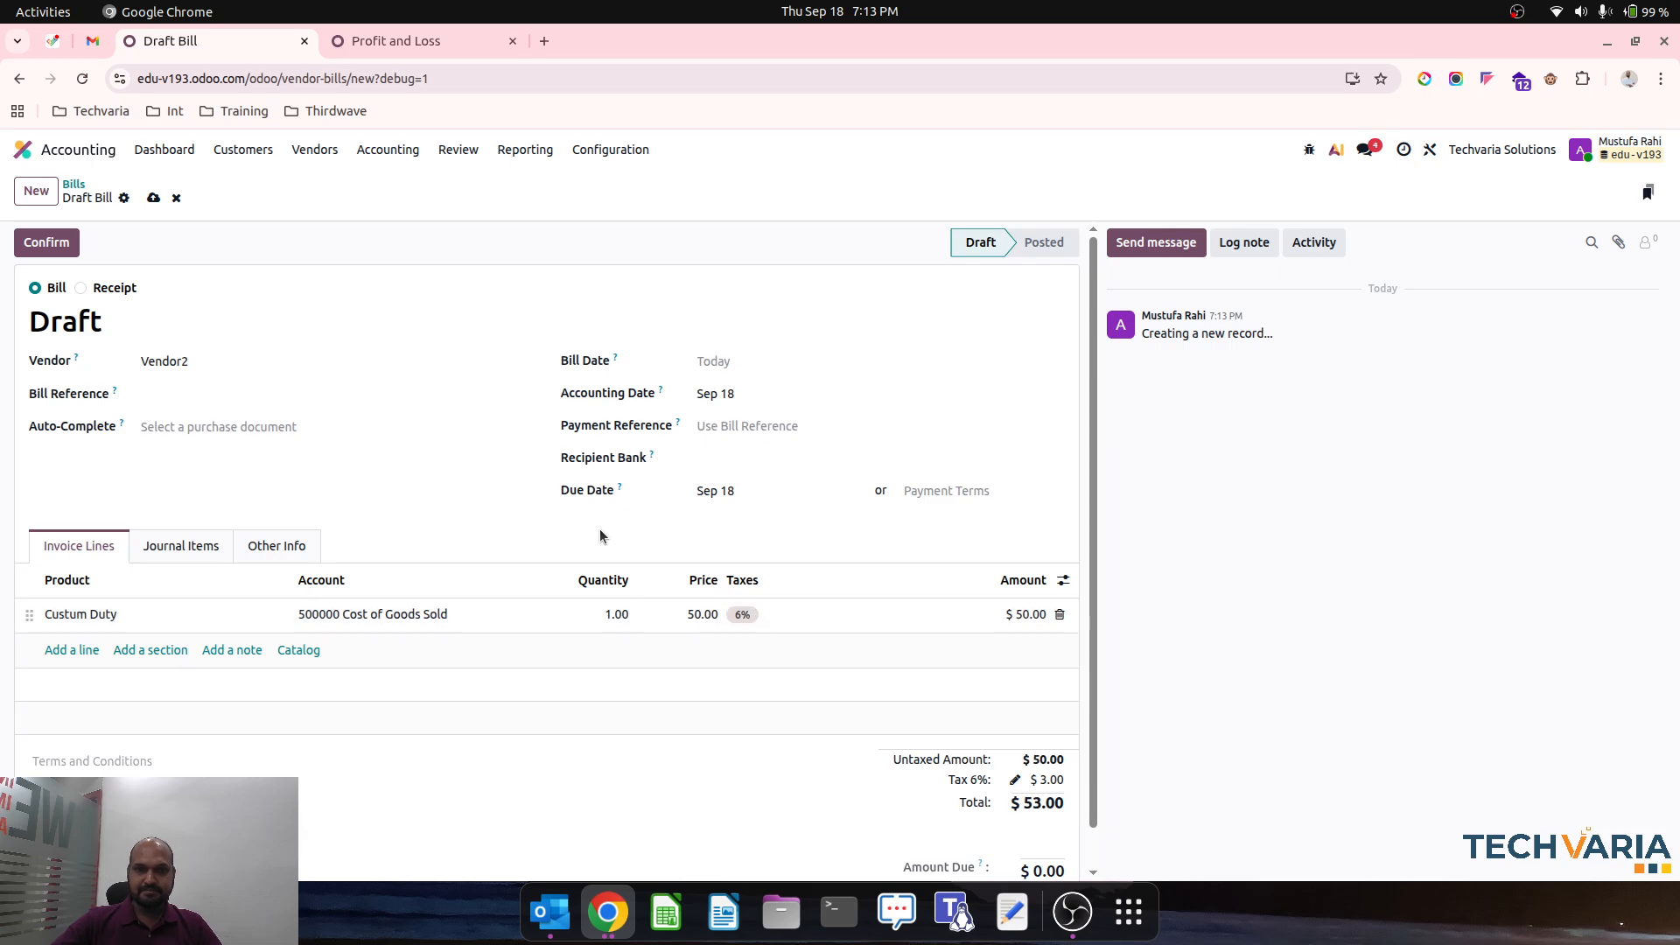
pyautogui.click(154, 199)
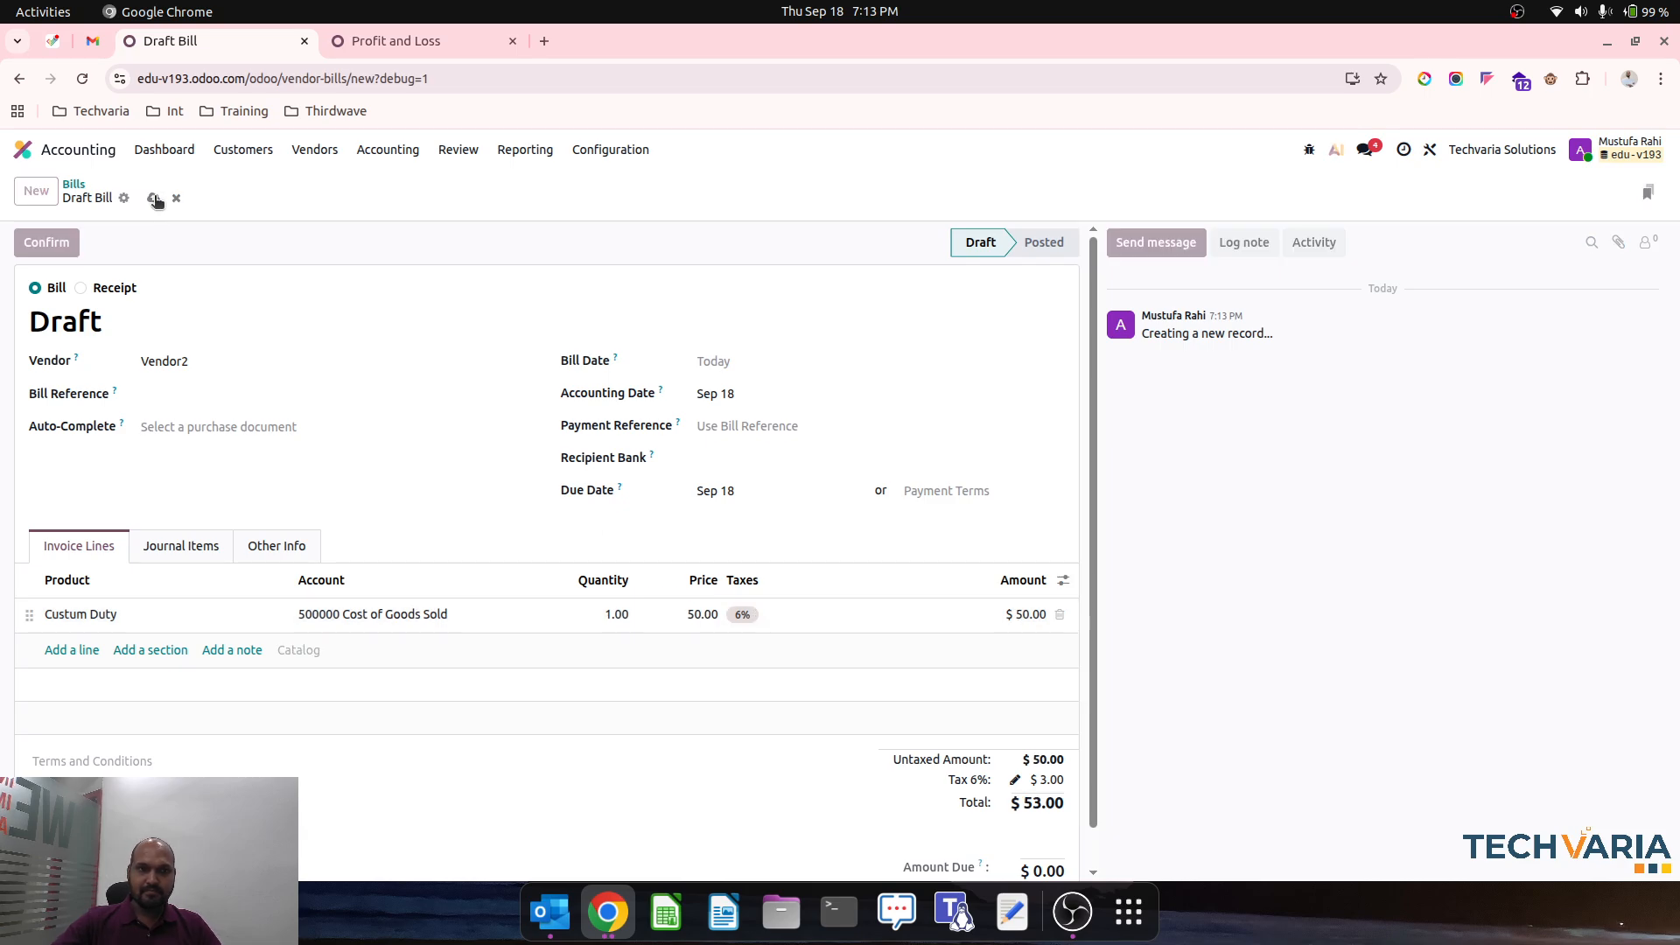
pyautogui.click(203, 544)
pyautogui.click(96, 546)
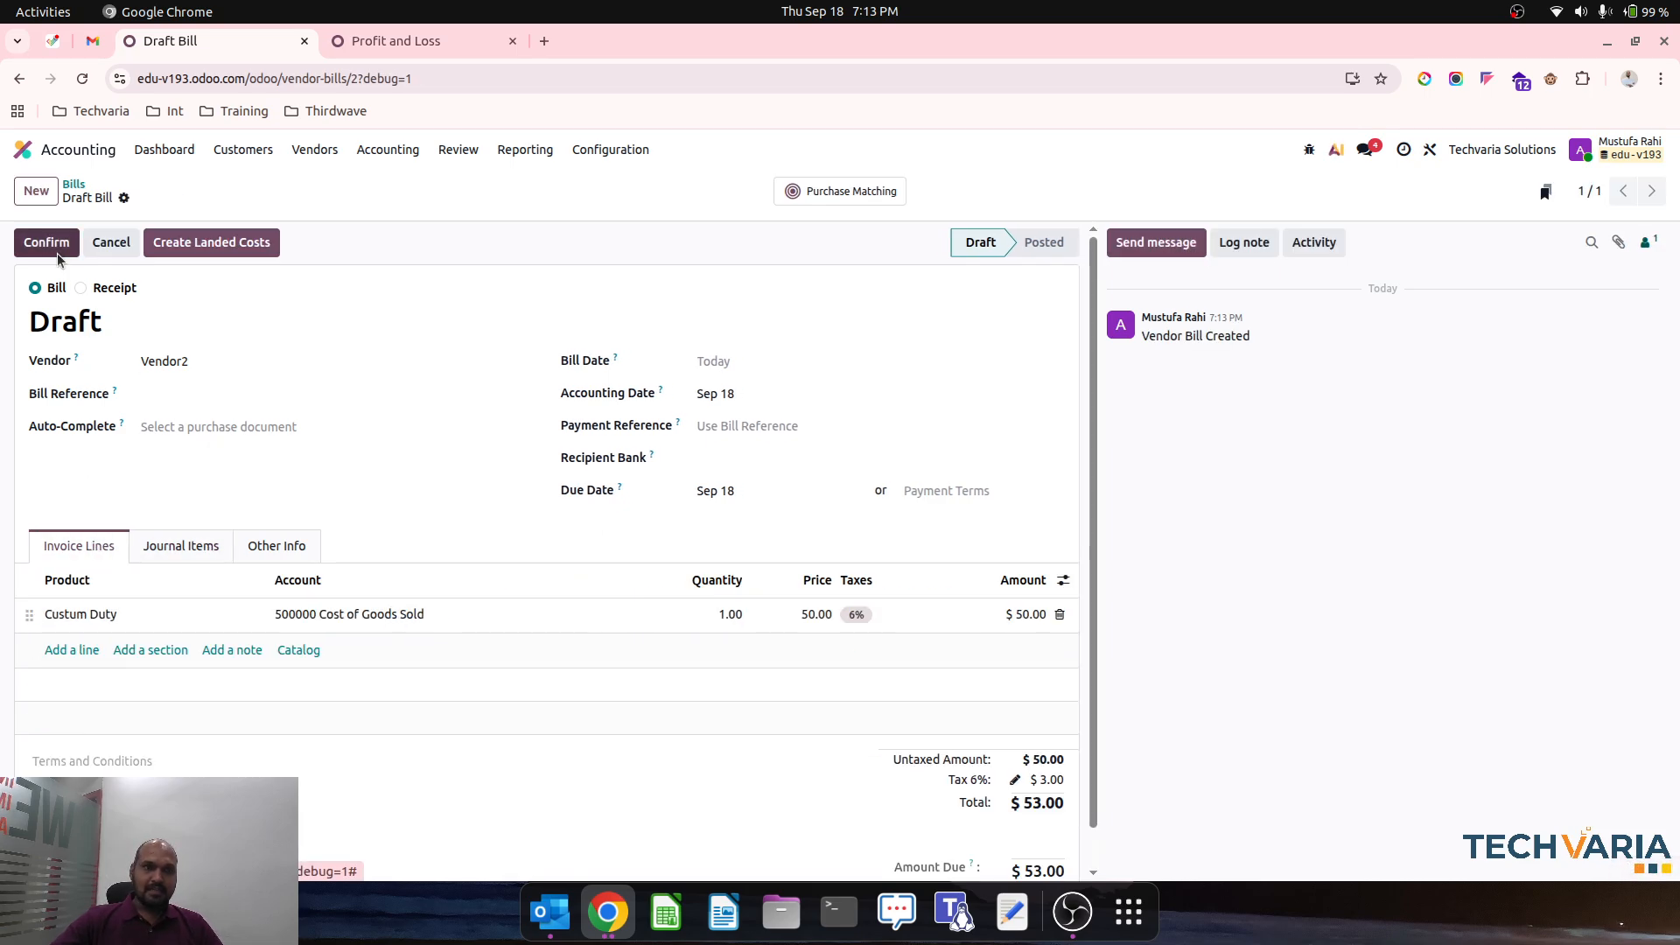
# - Create a landed cost from the draft bill, apply it to transfer WH/IN/00001, and compute its valuation adjustments
pyautogui.click(184, 240)
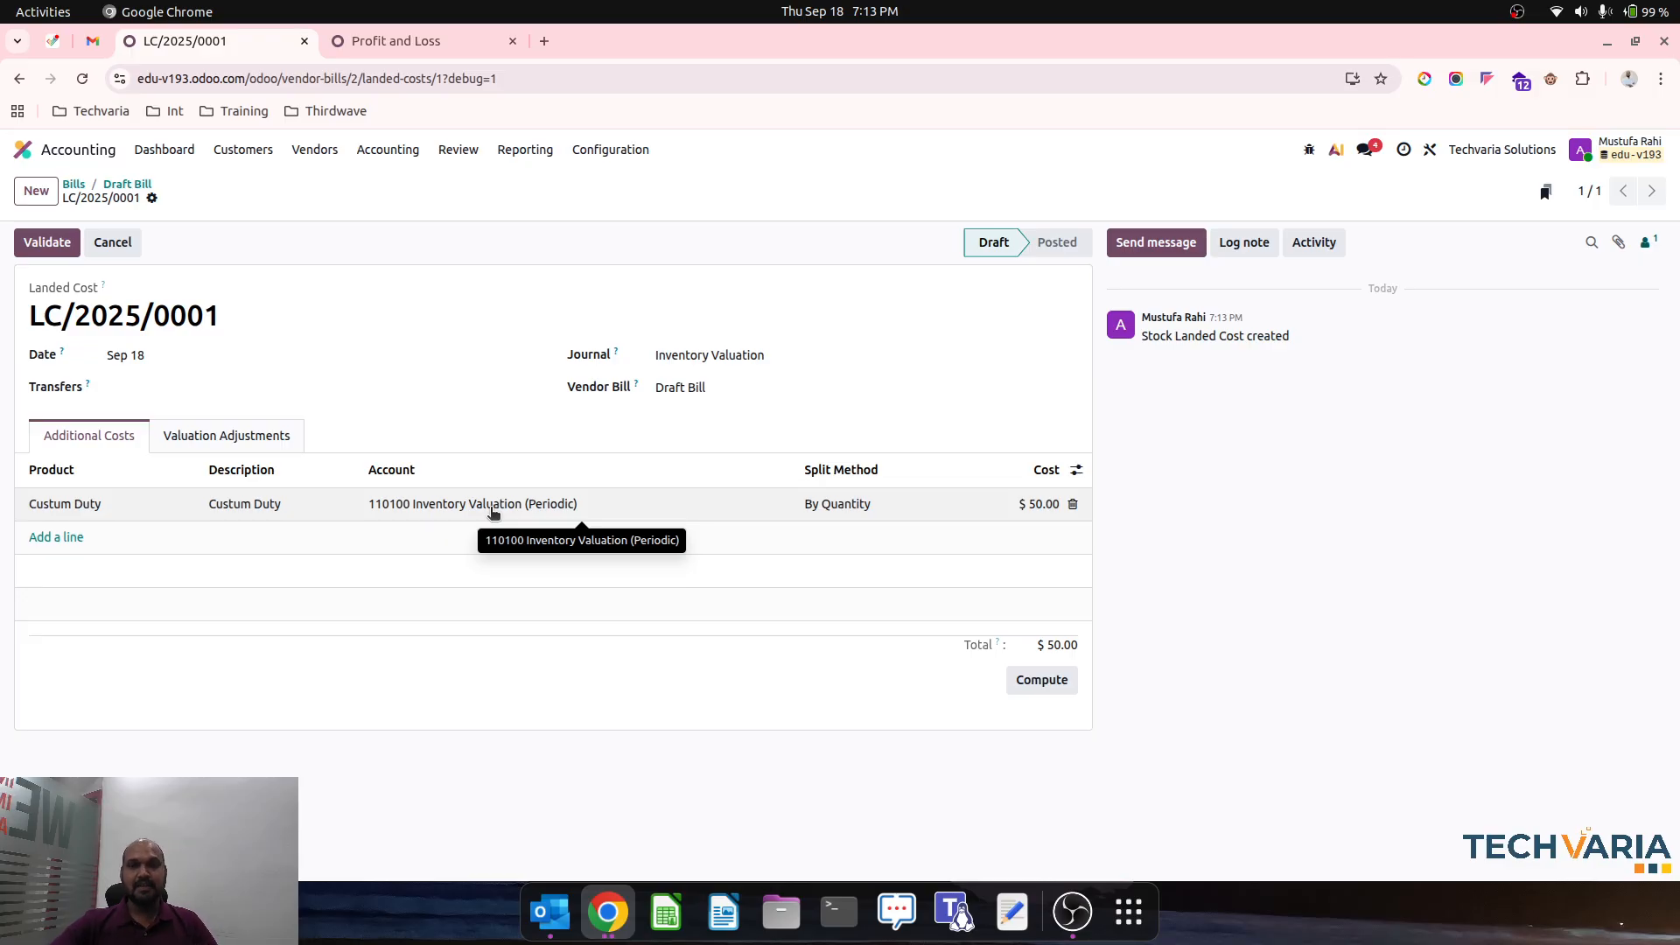
pyautogui.click(1041, 681)
pyautogui.click(185, 385)
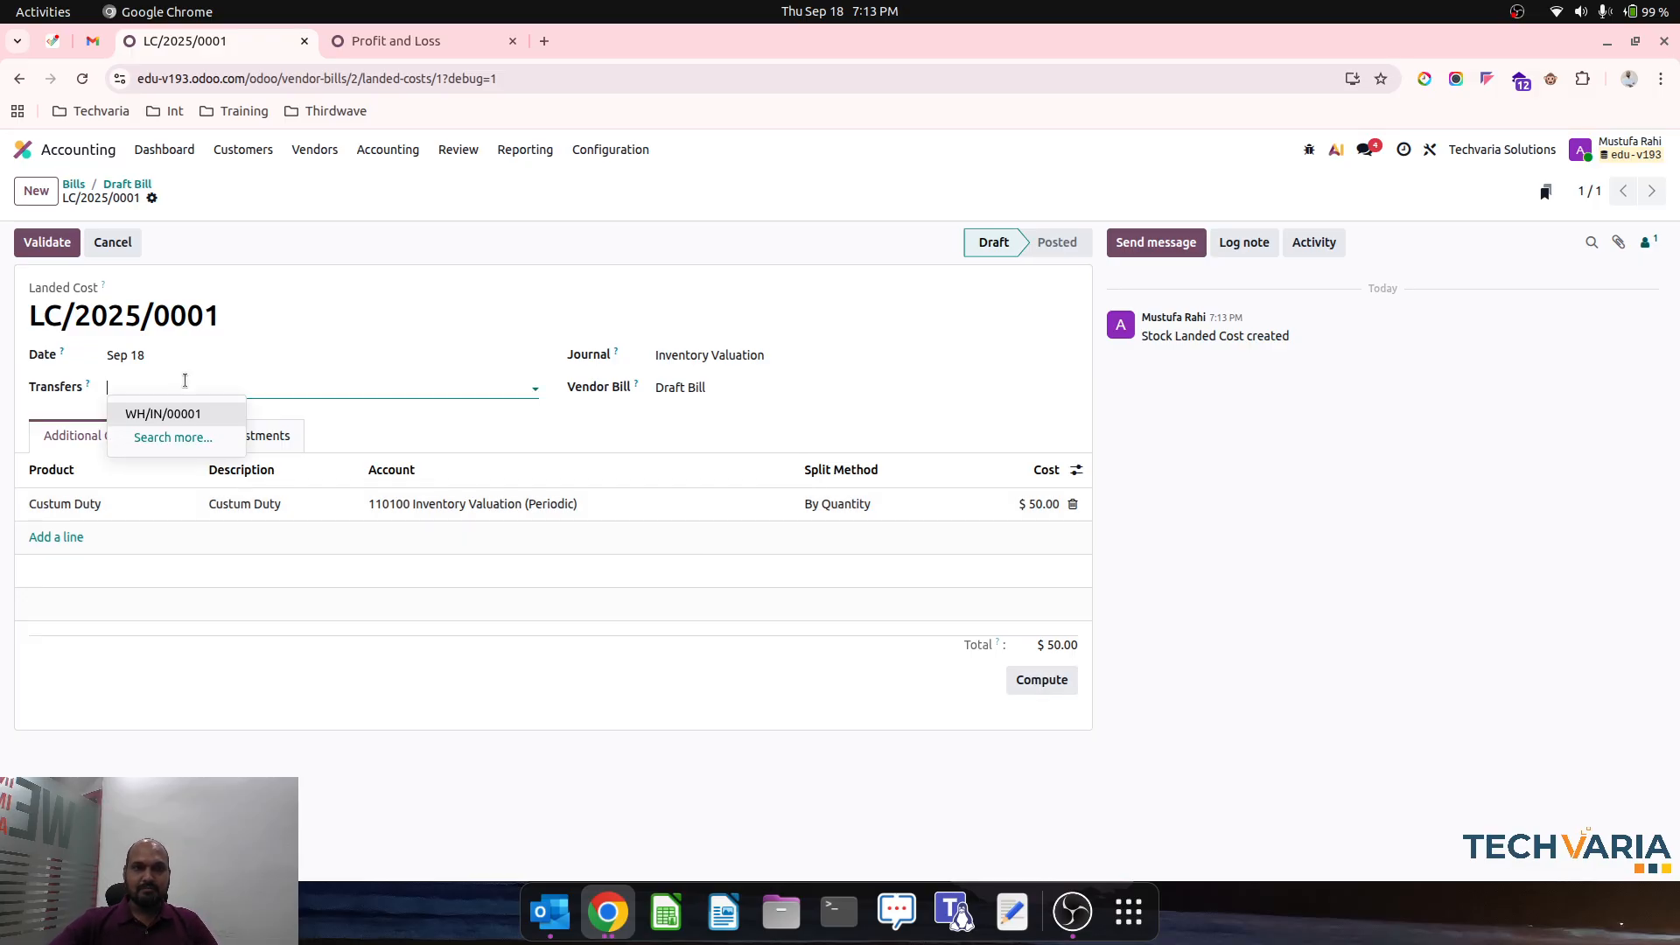
pyautogui.click(187, 417)
pyautogui.click(1046, 683)
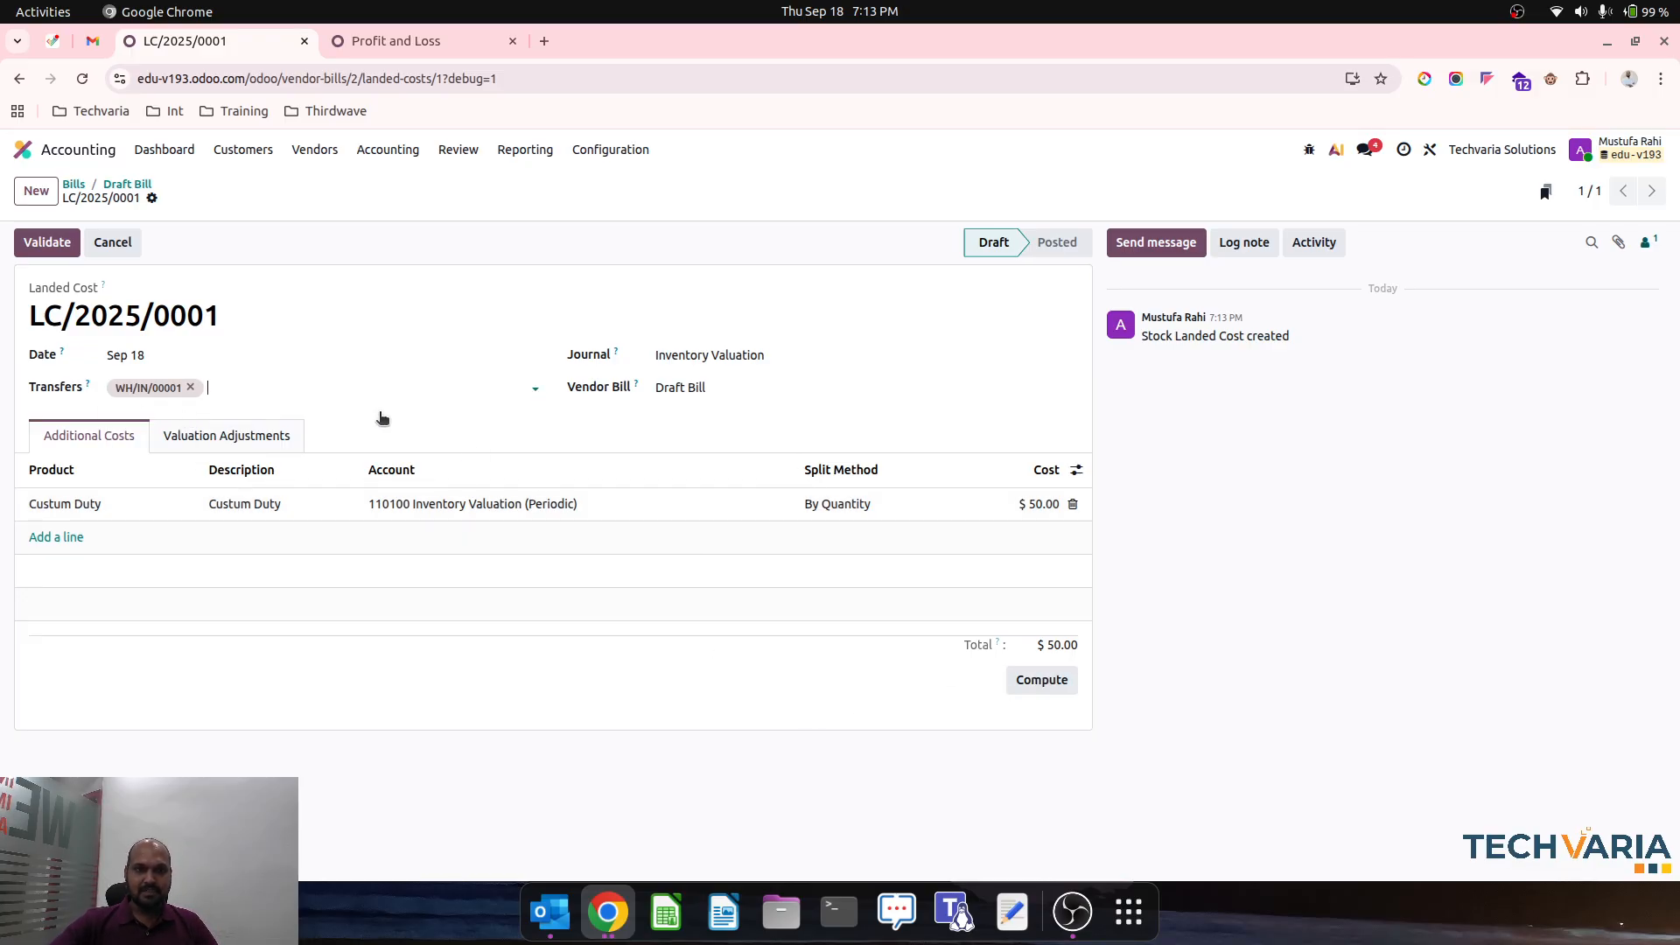
pyautogui.click(245, 434)
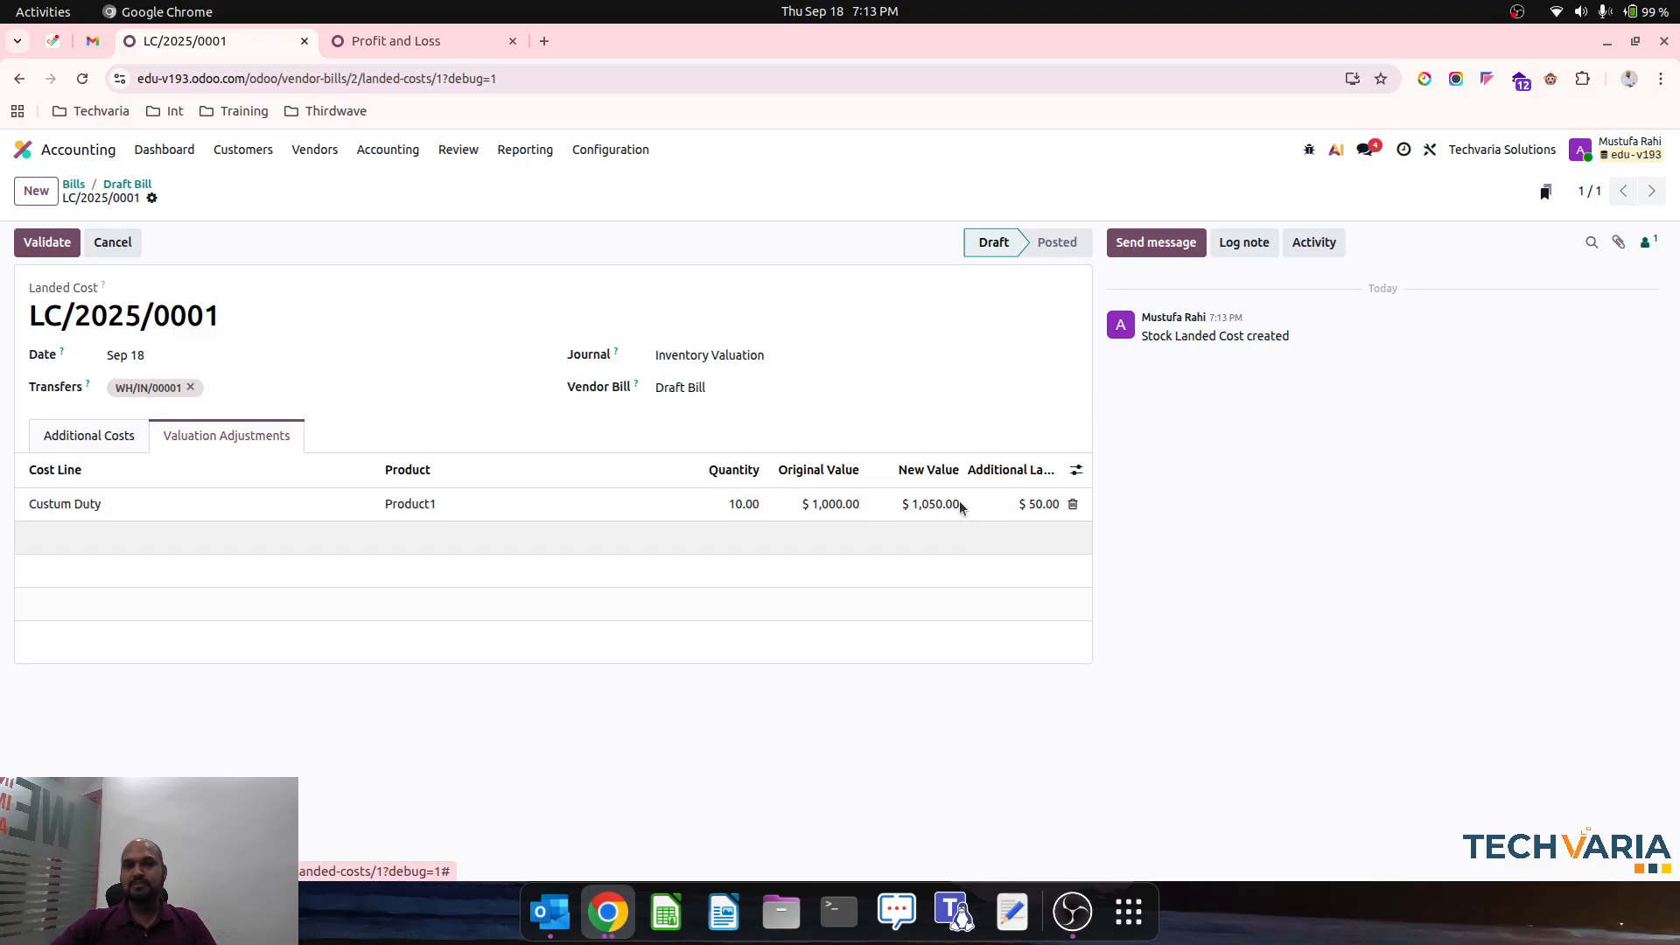
# - In the Profit and Loss browser tab, find the products list and open Product1 to check its cost
pyautogui.click(448, 41)
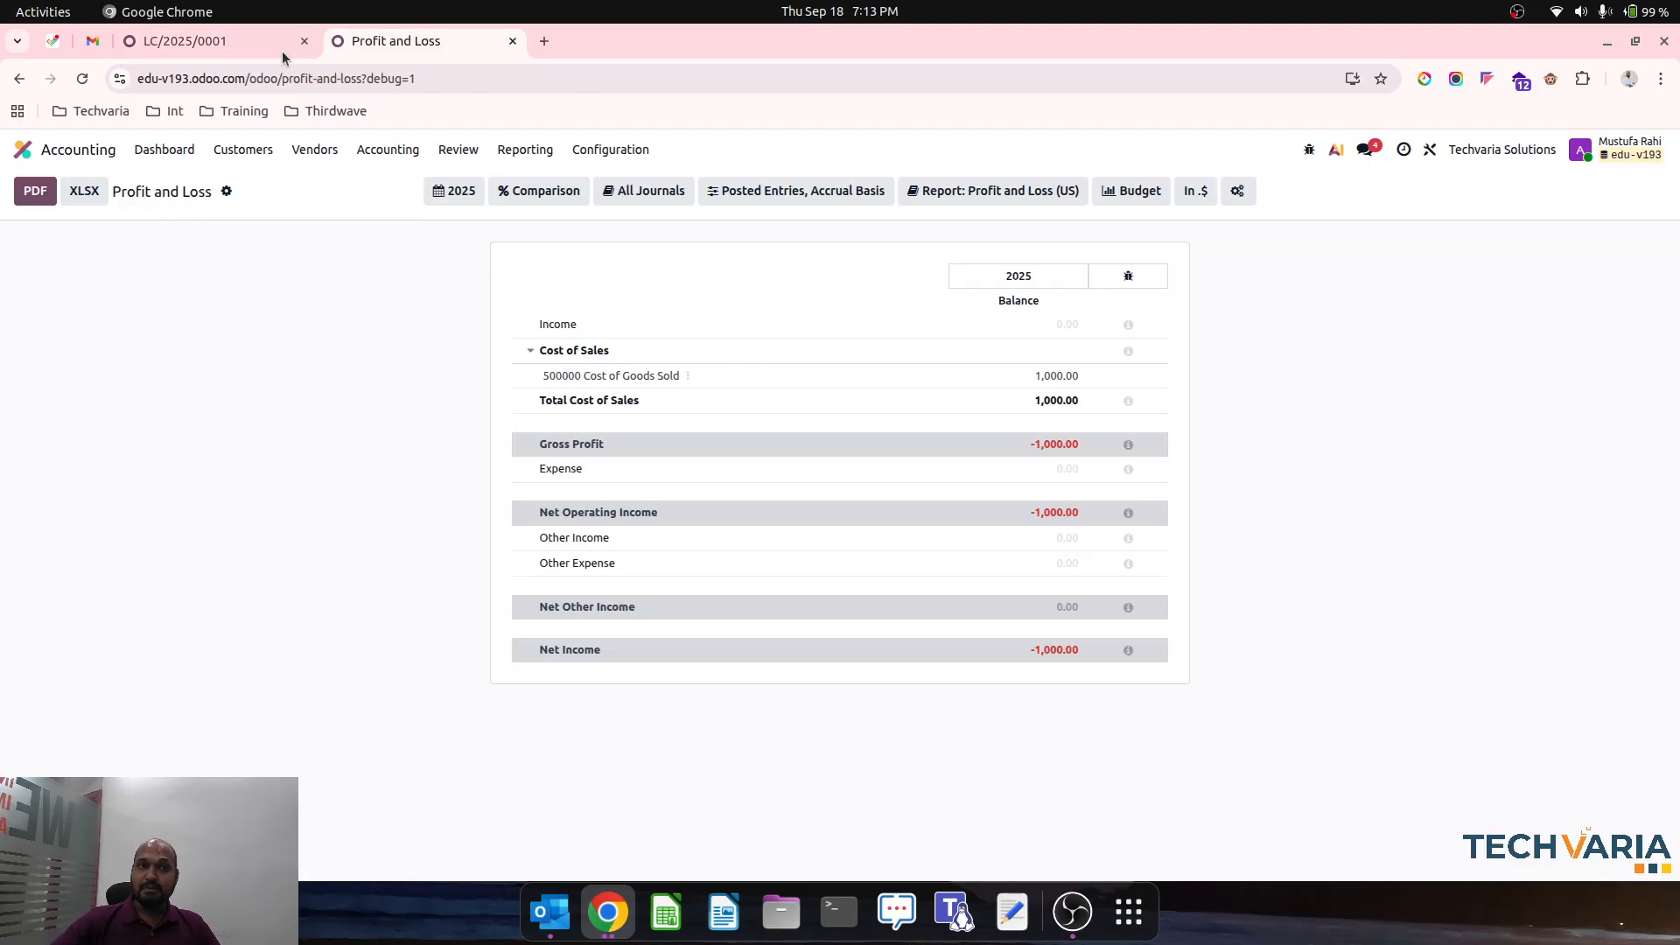
pyautogui.click(73, 156)
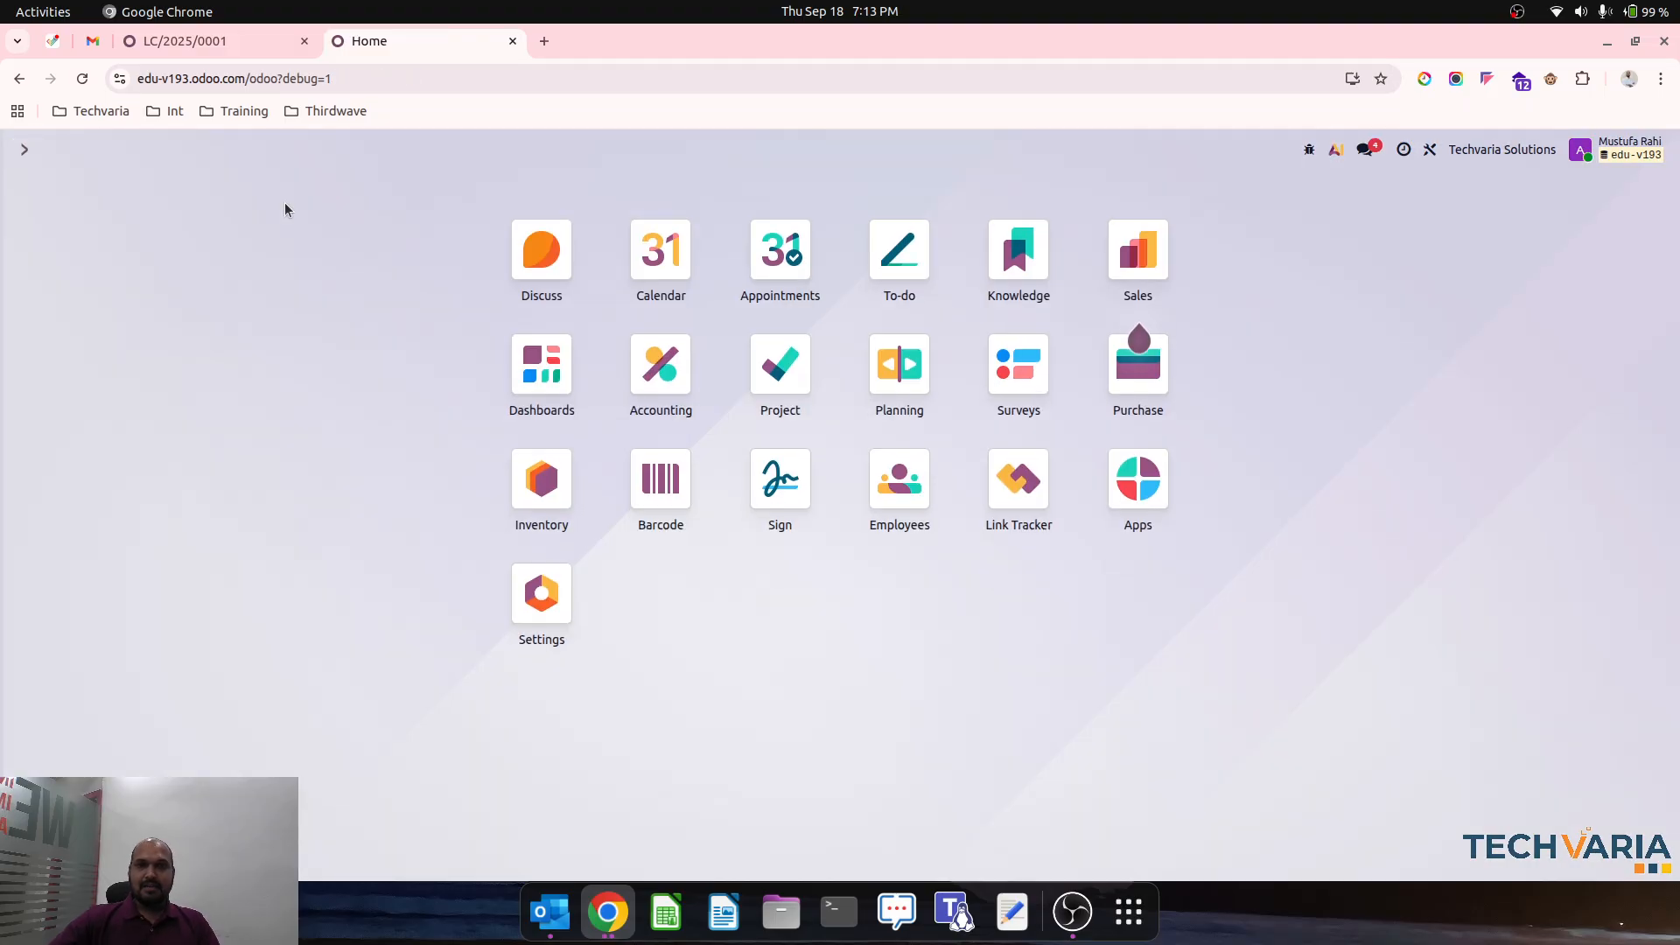
pyautogui.write('prod')
pyautogui.press('Return')
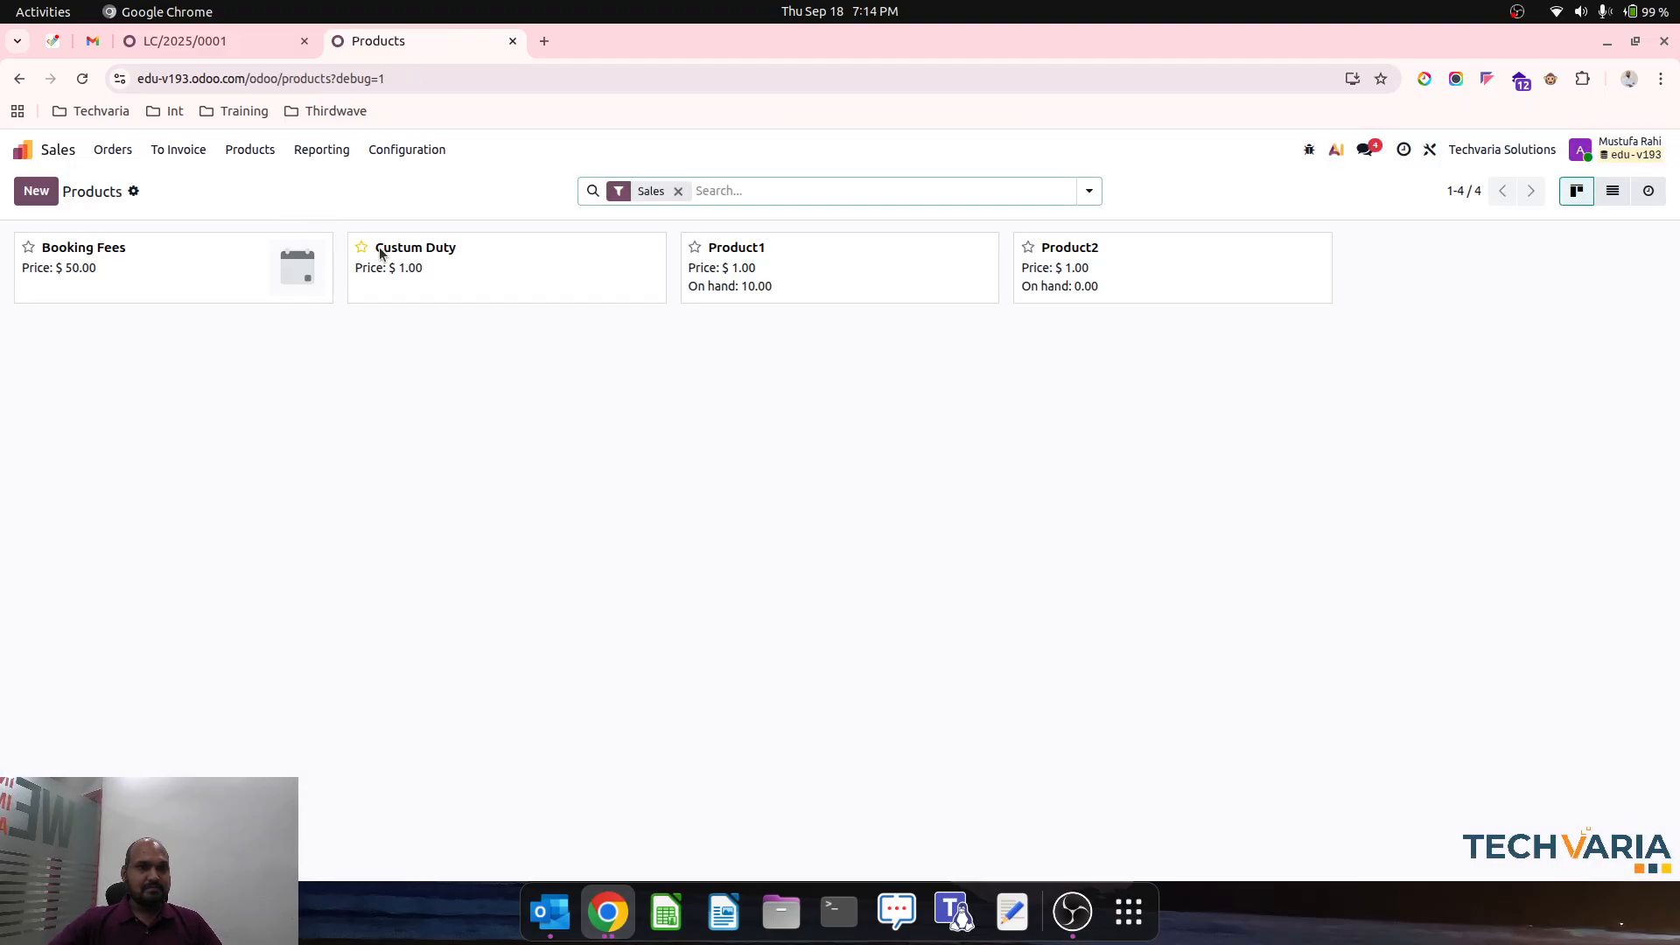
pyautogui.click(808, 287)
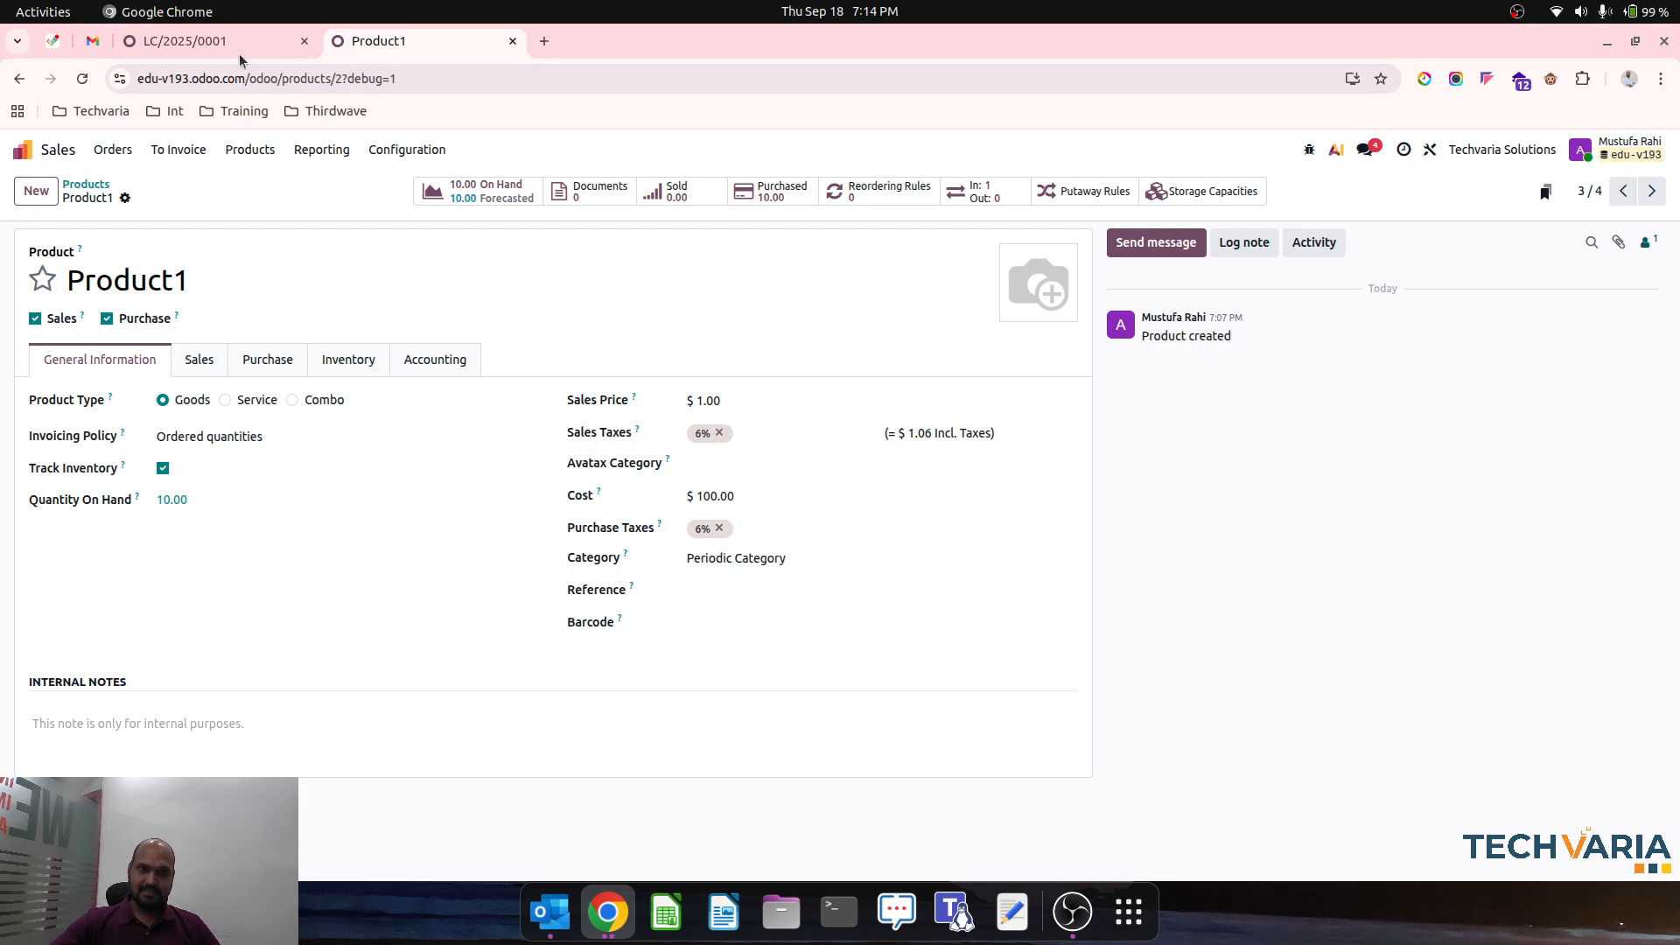
# - Validate the landed cost in the other browser tab and confirm the Vendor2 draft bill
pyautogui.click(210, 40)
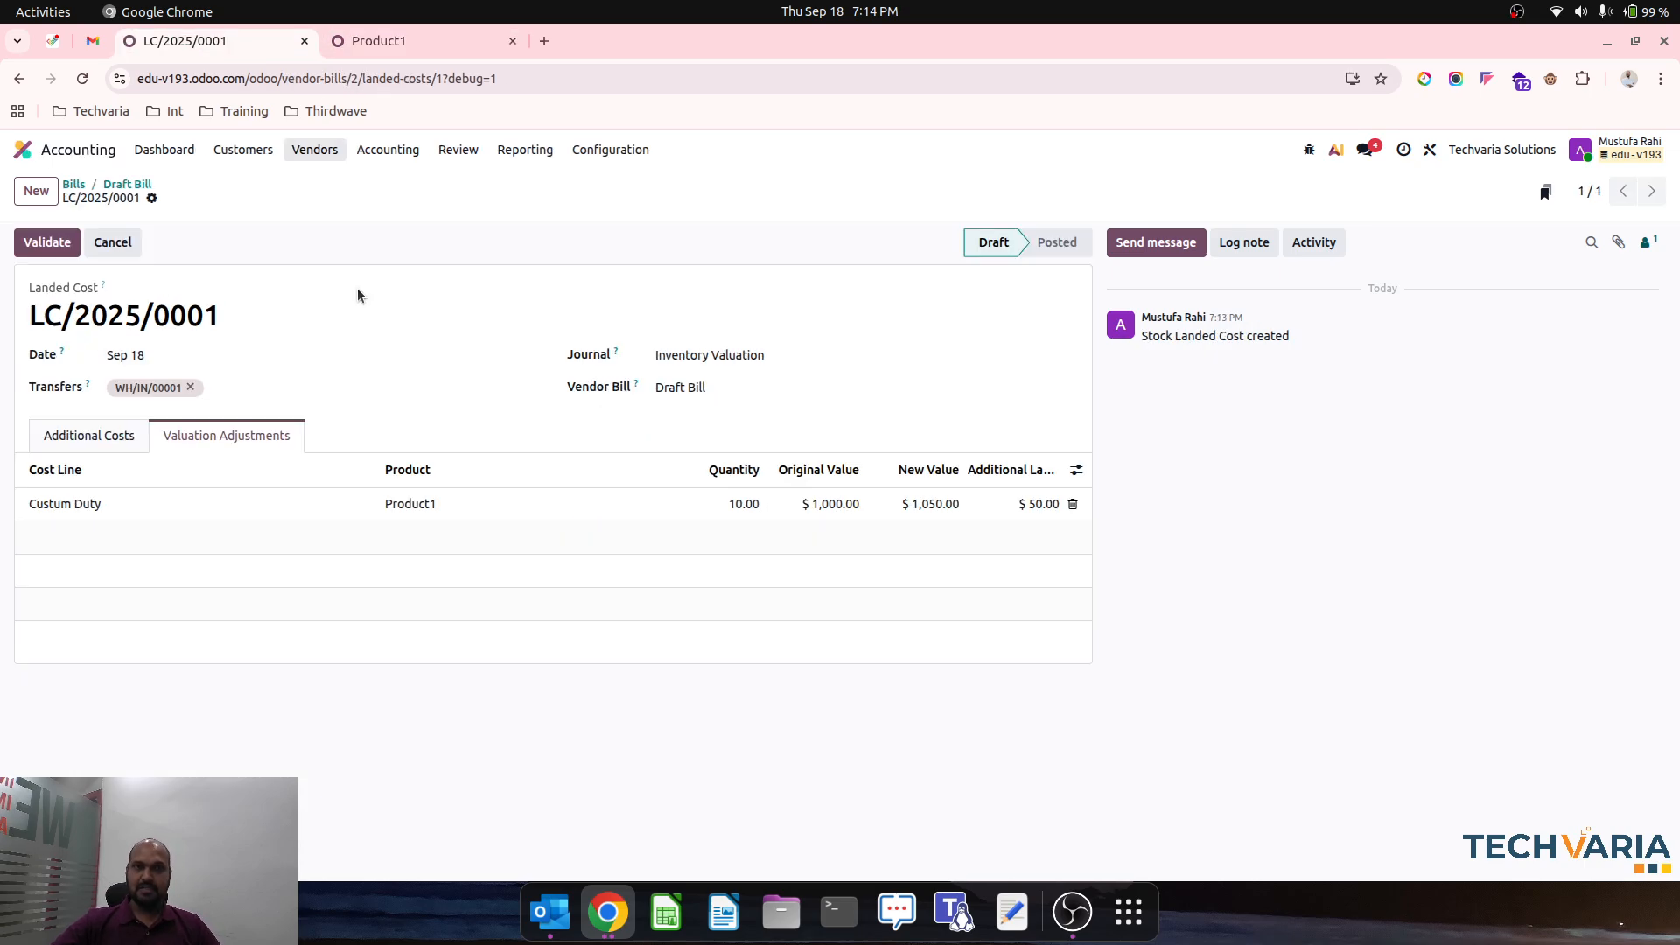
pyautogui.click(52, 248)
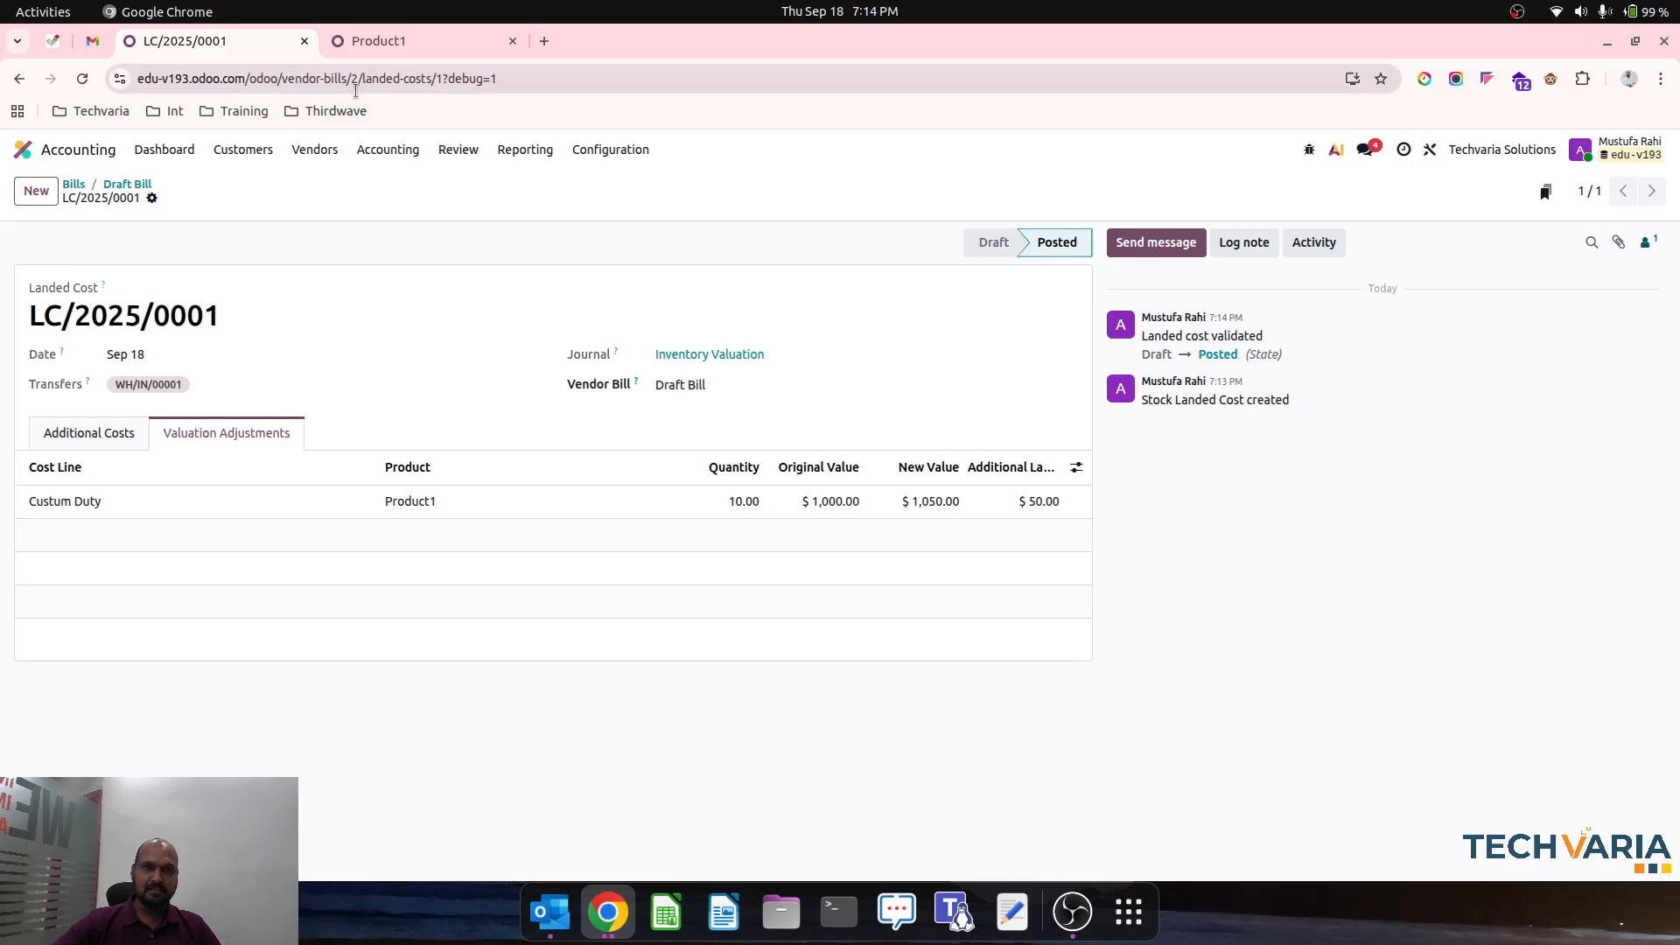
pyautogui.click(133, 185)
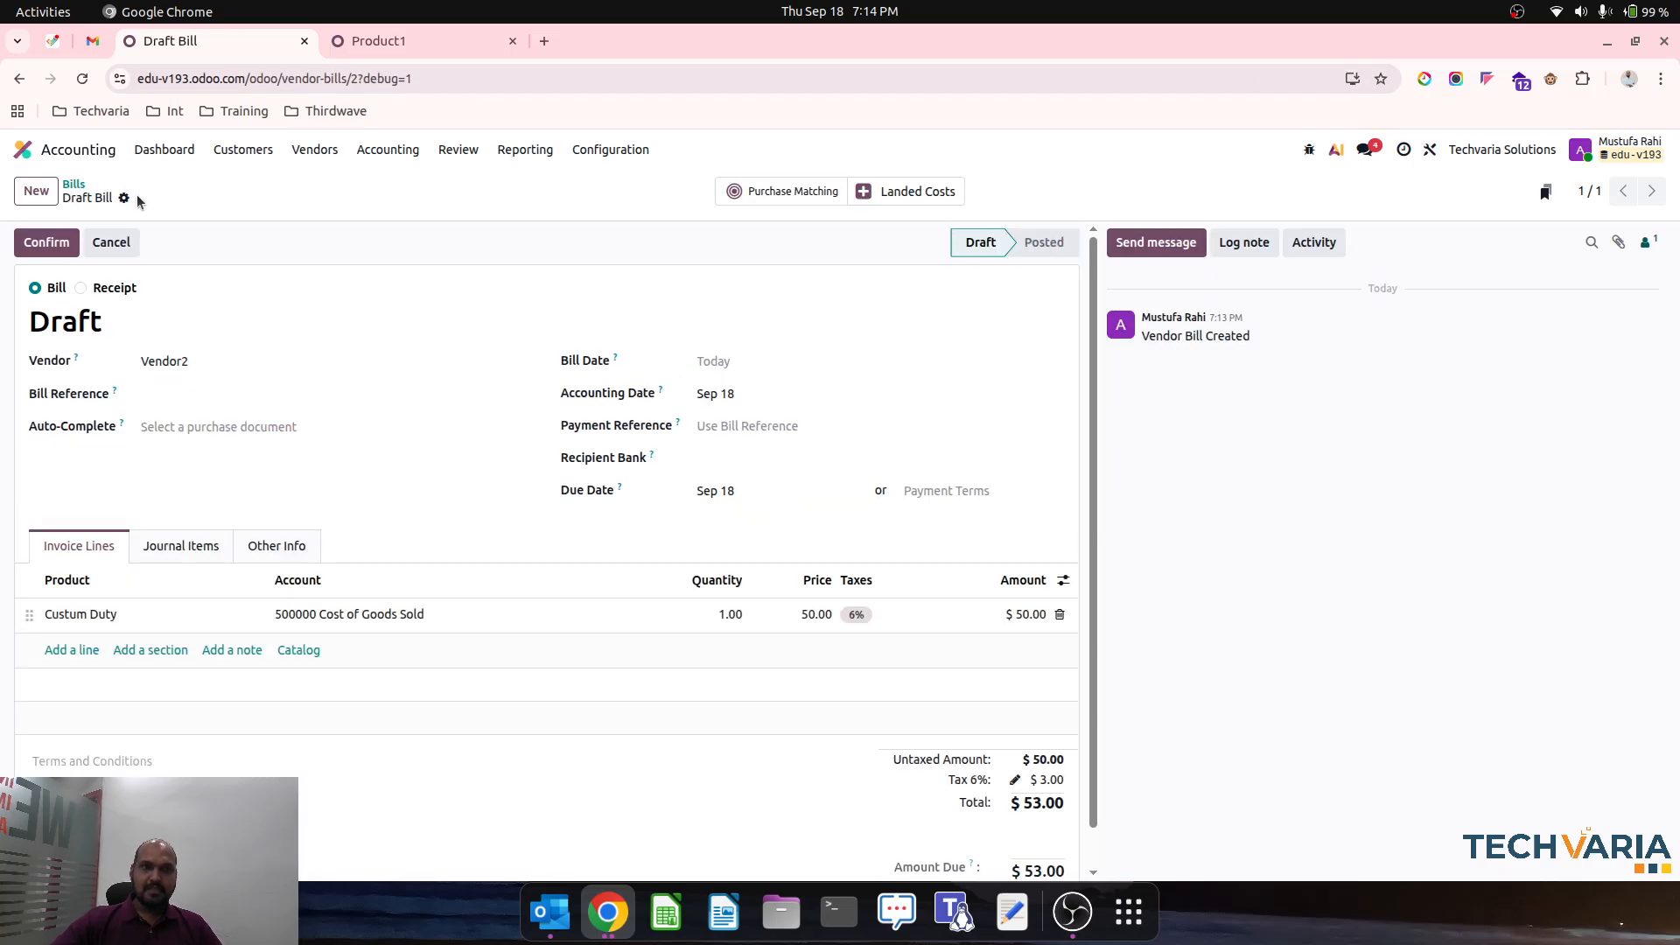
pyautogui.click(49, 243)
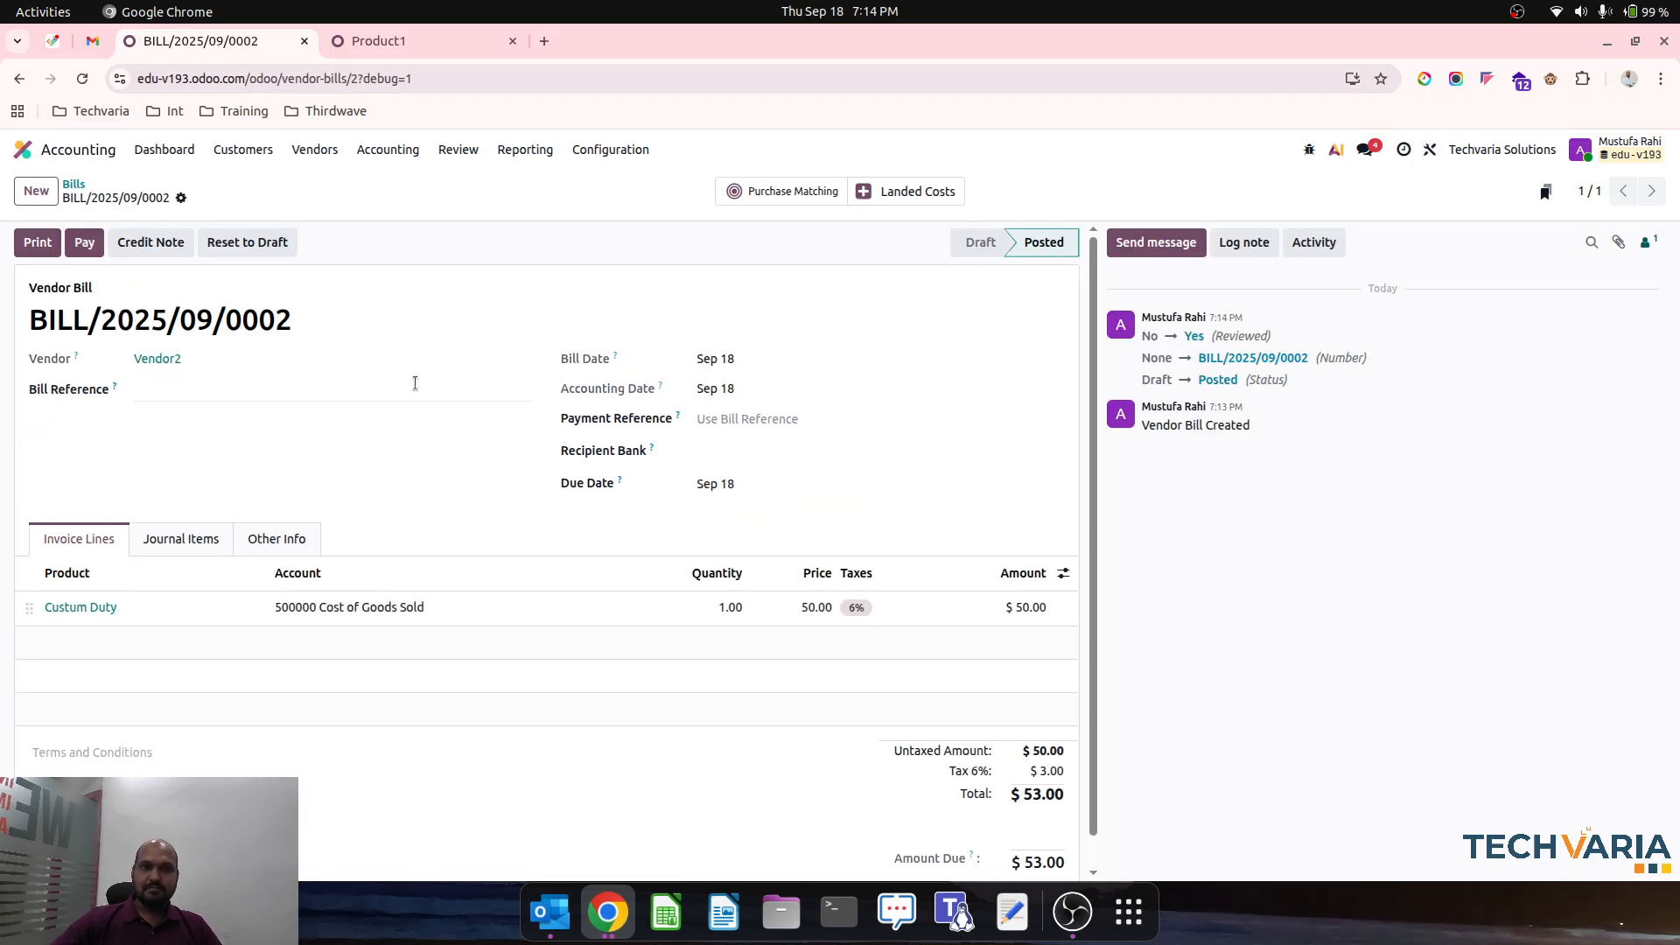
# - Reload the Product1 record in its browser tab to check its cost including the landed cost
pyautogui.click(428, 26)
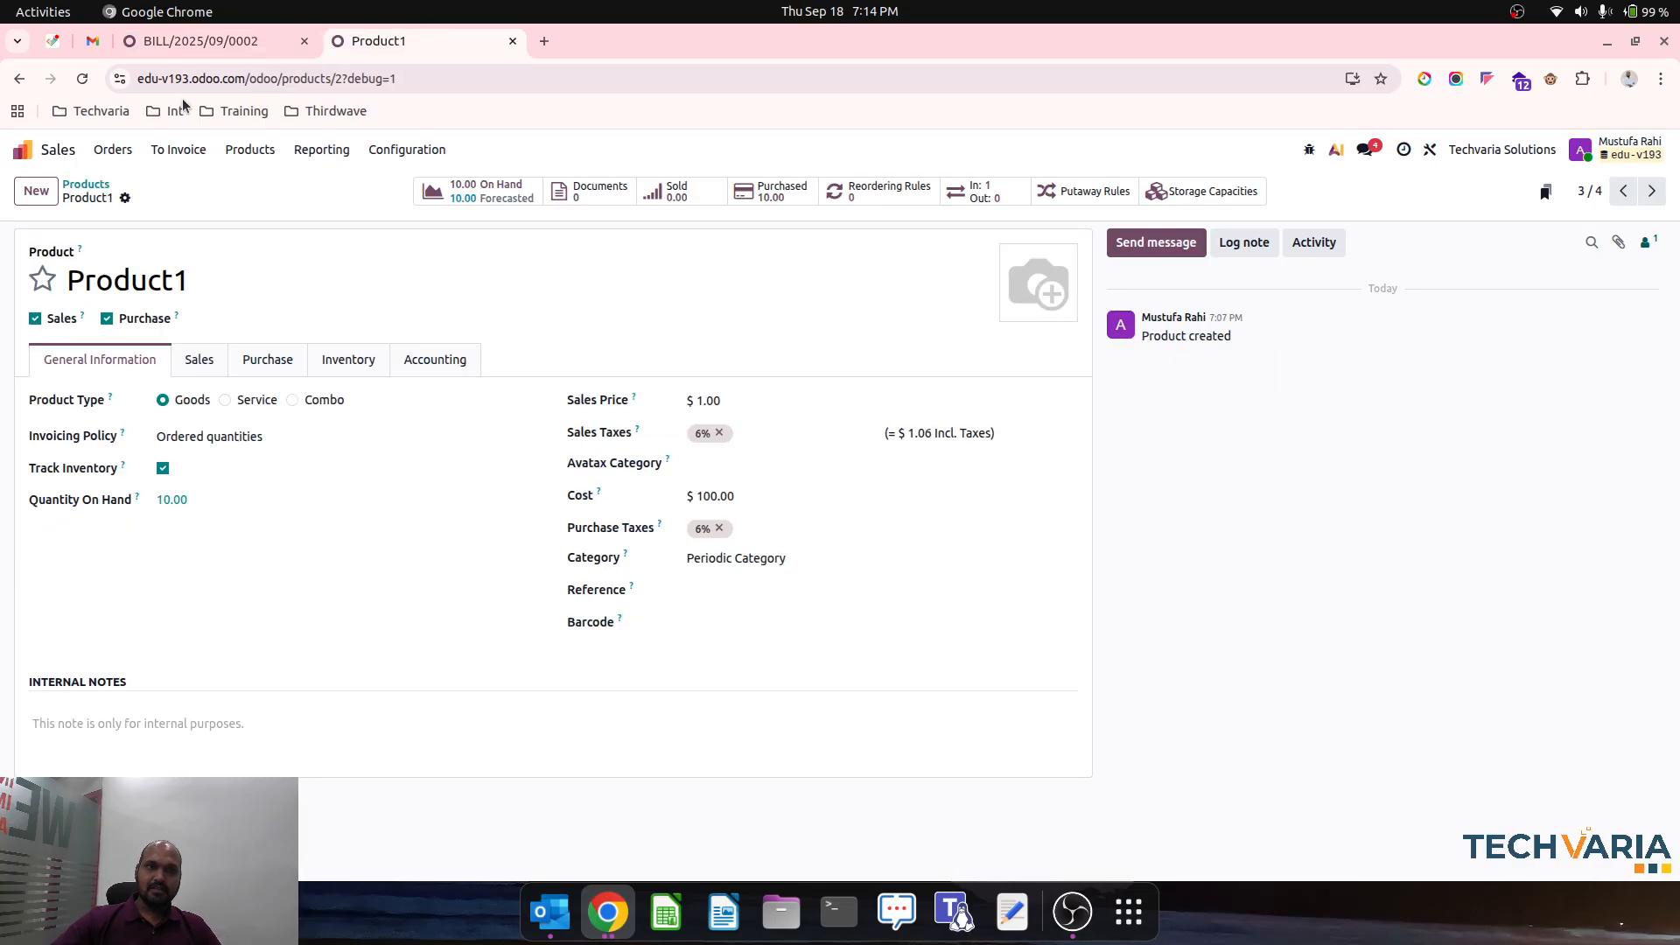
pyautogui.click(82, 78)
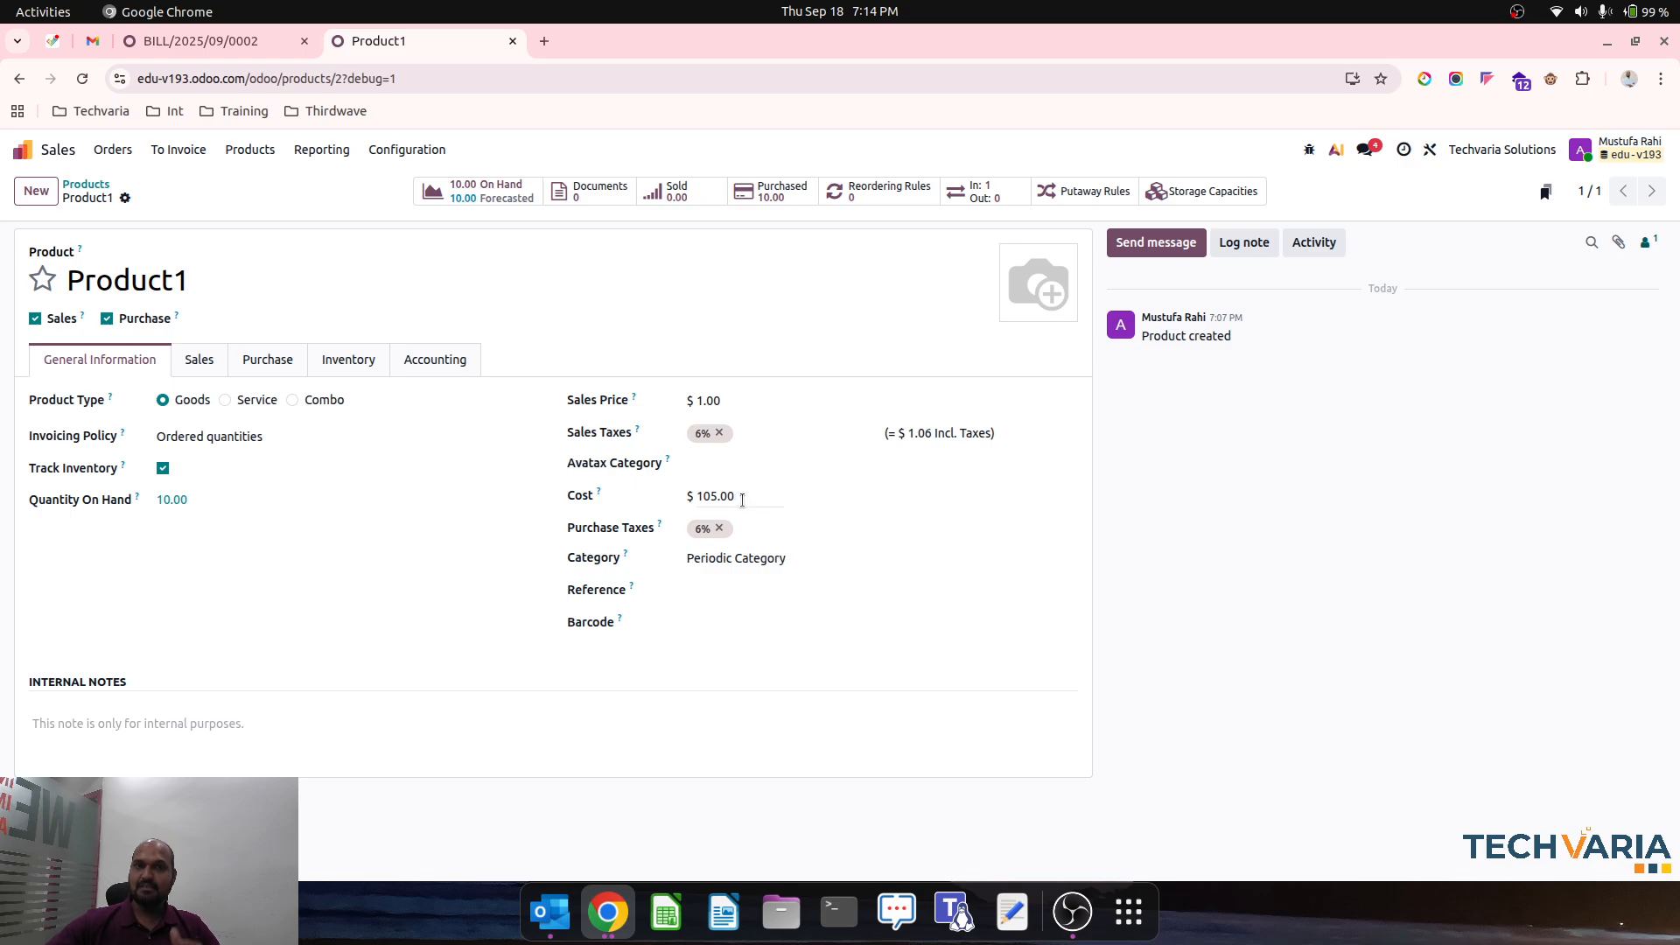
# - Open the Inventory Valuation report in the bill's browser tab and generate the stock closing entry
pyautogui.click(202, 46)
pyautogui.click(473, 153)
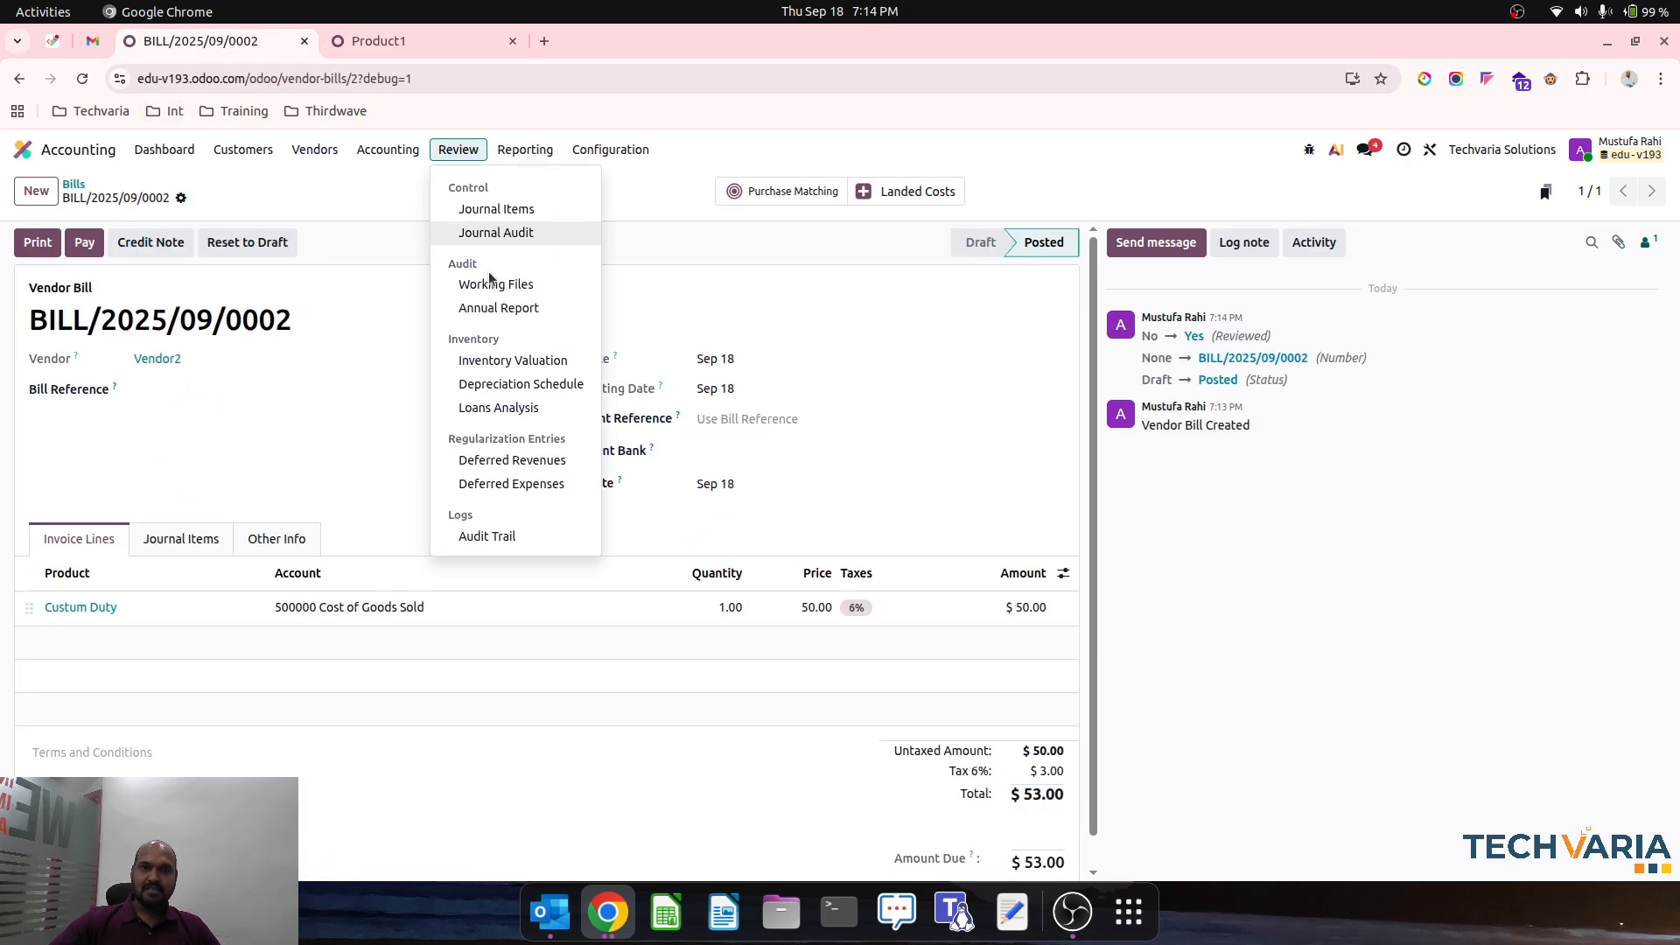
pyautogui.click(514, 355)
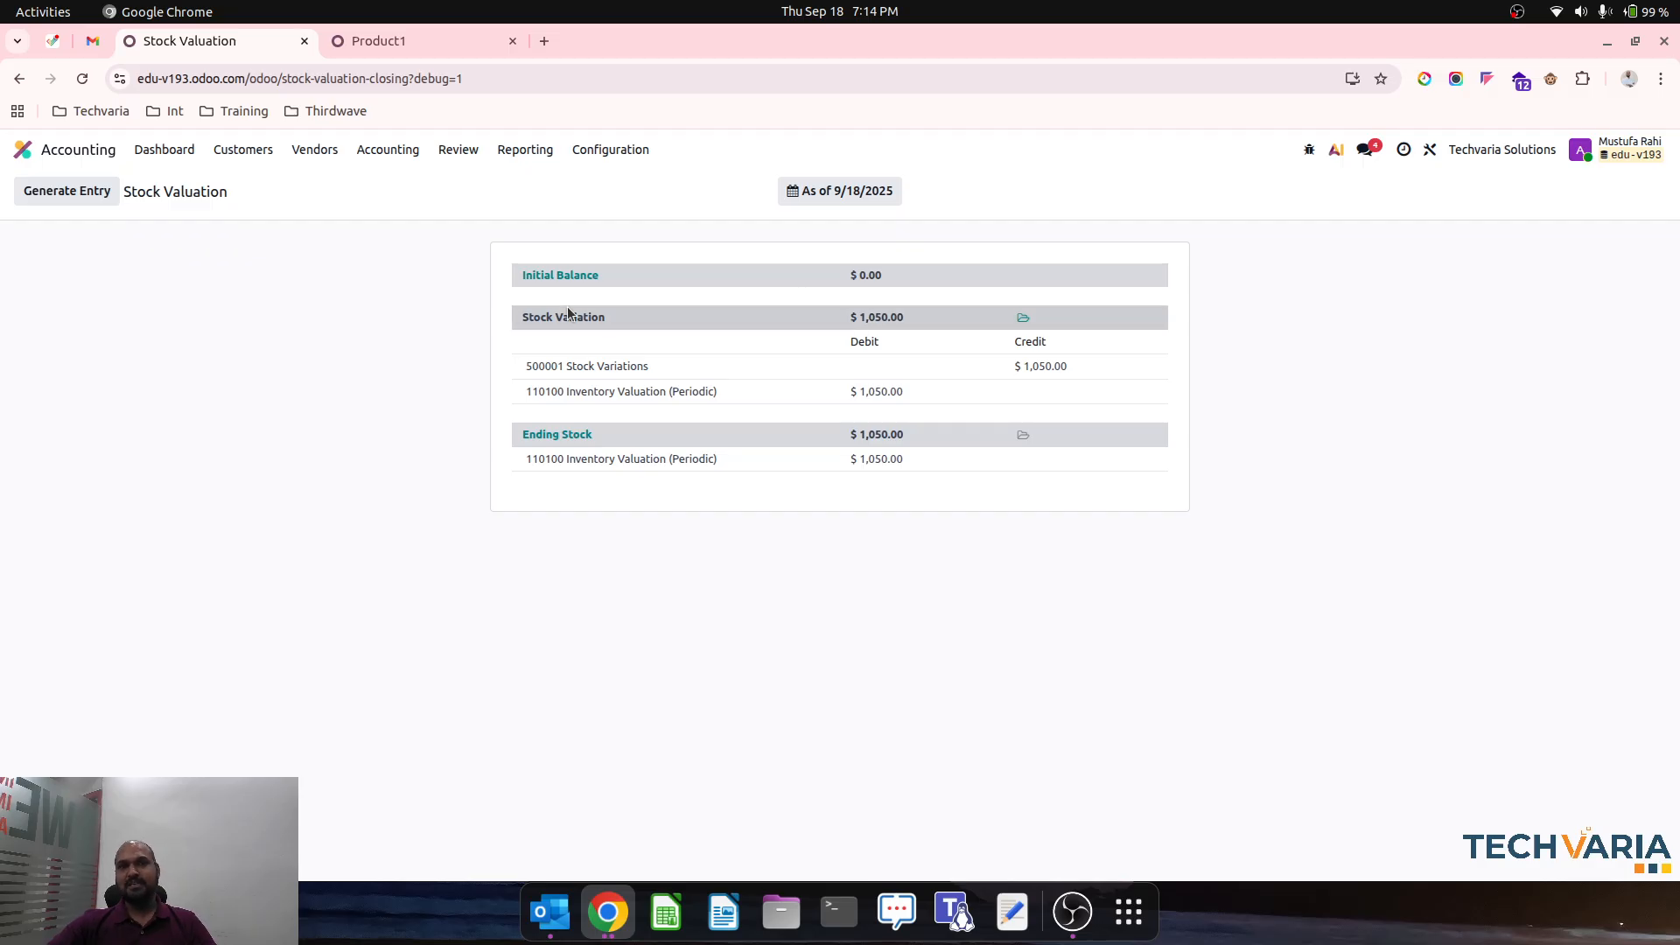
pyautogui.click(67, 191)
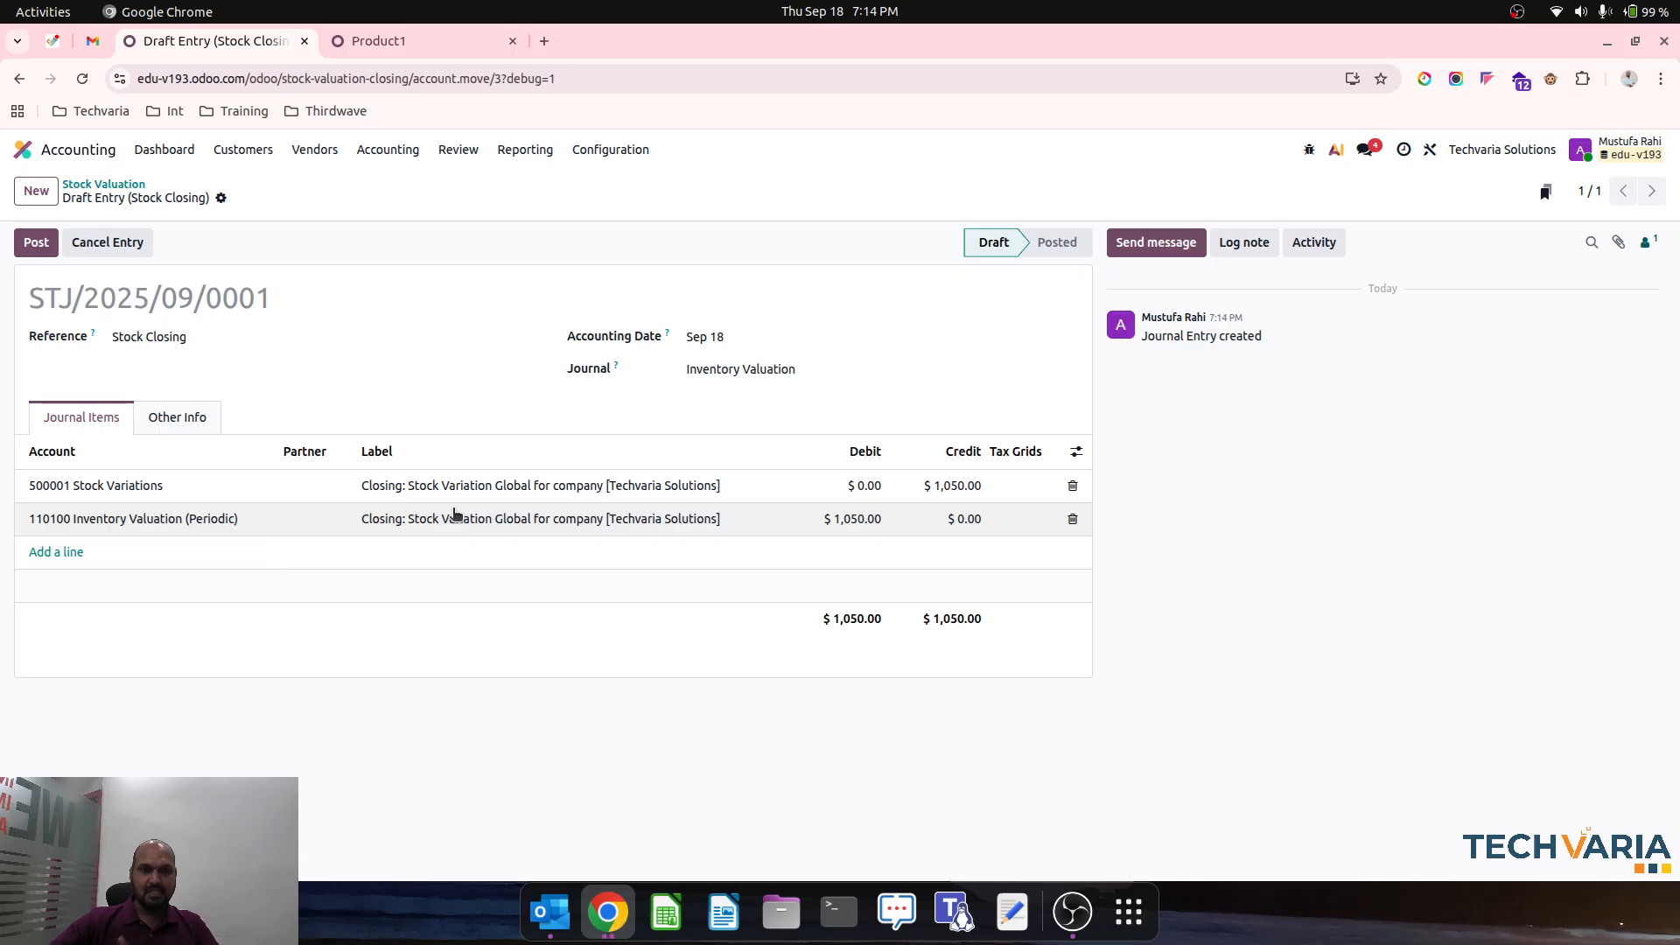
# - Post the draft stock closing entry and open the Balance Sheet, expanding Other Current Assets to check inventory valuation
pyautogui.click(36, 242)
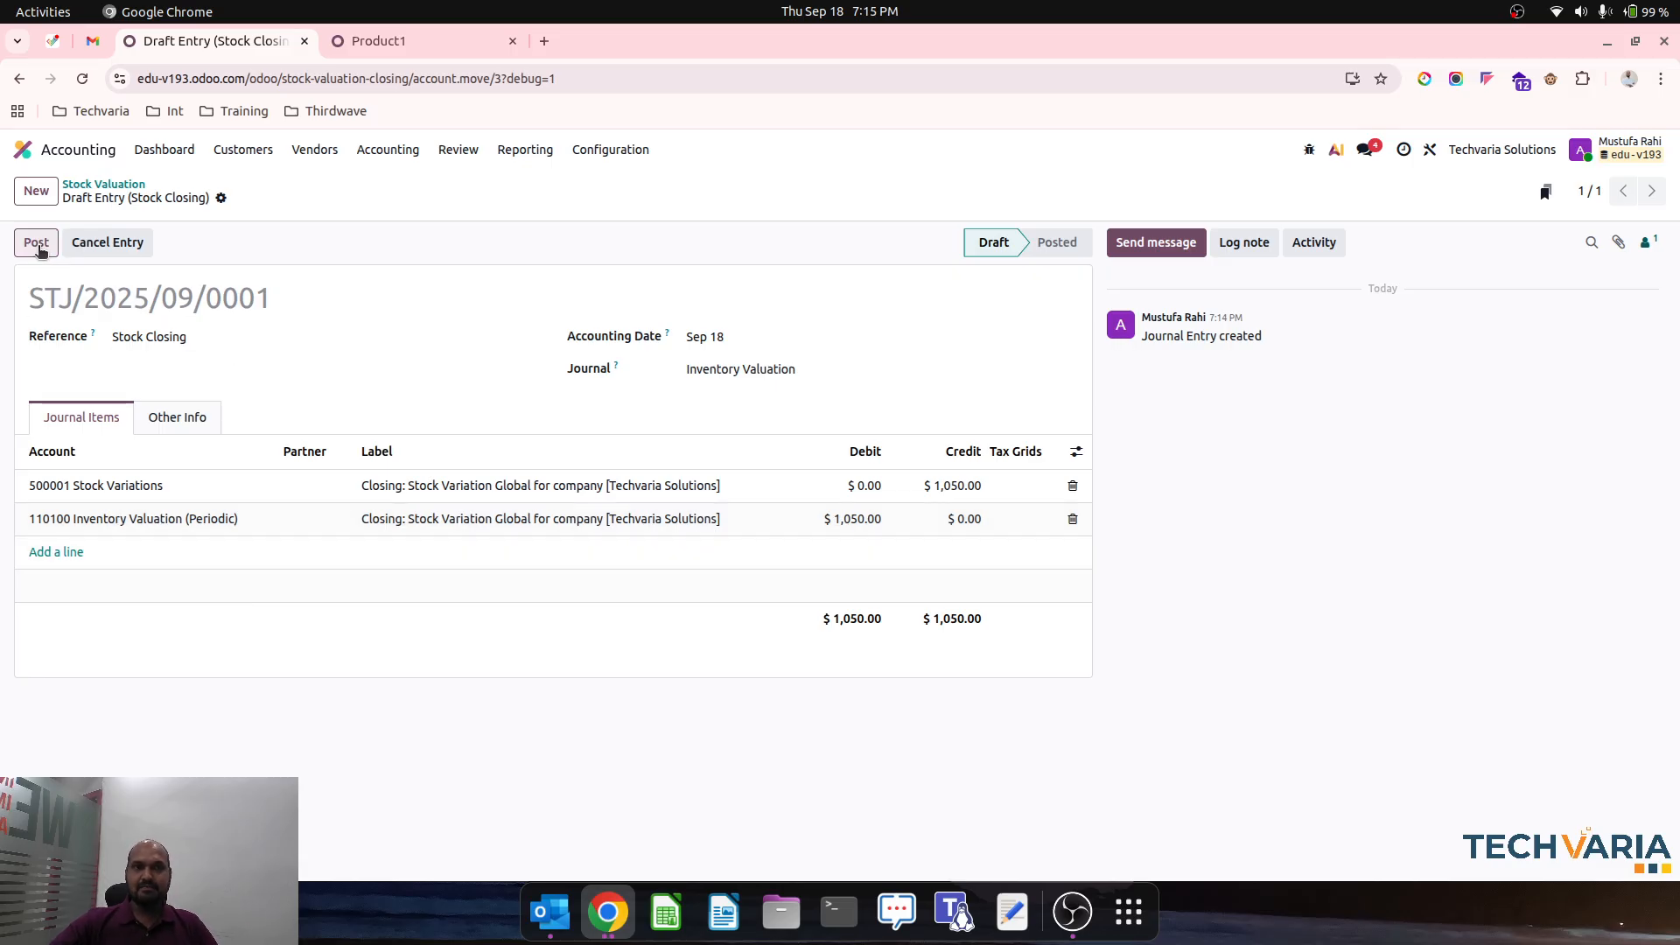
pyautogui.click(525, 150)
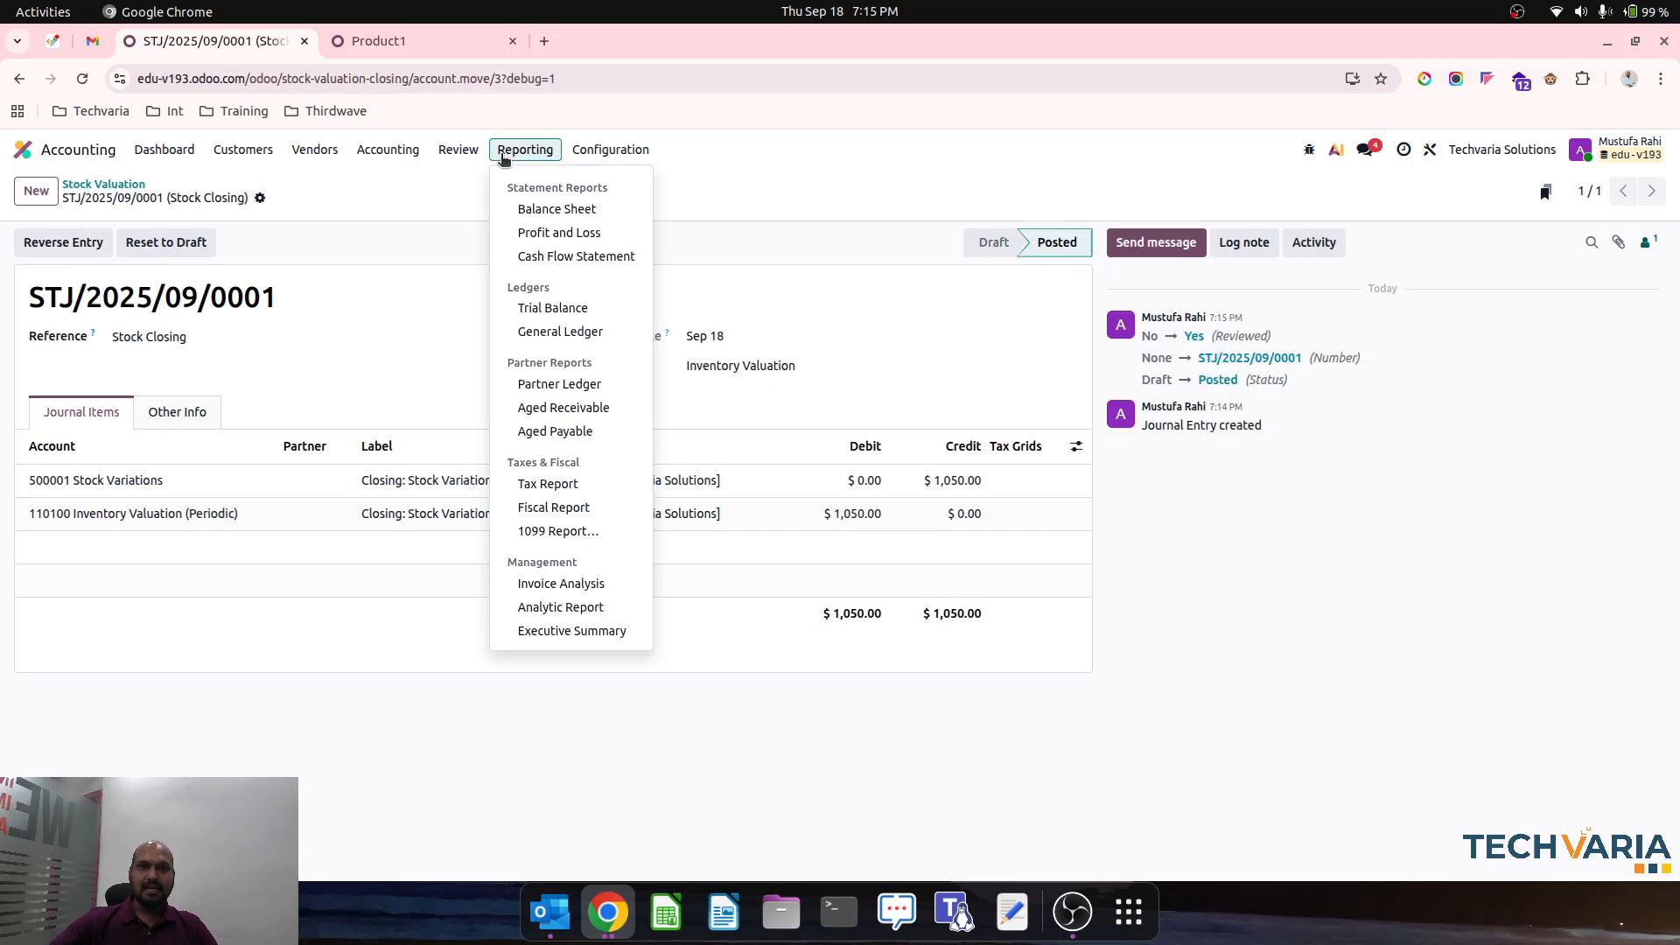
pyautogui.click(547, 206)
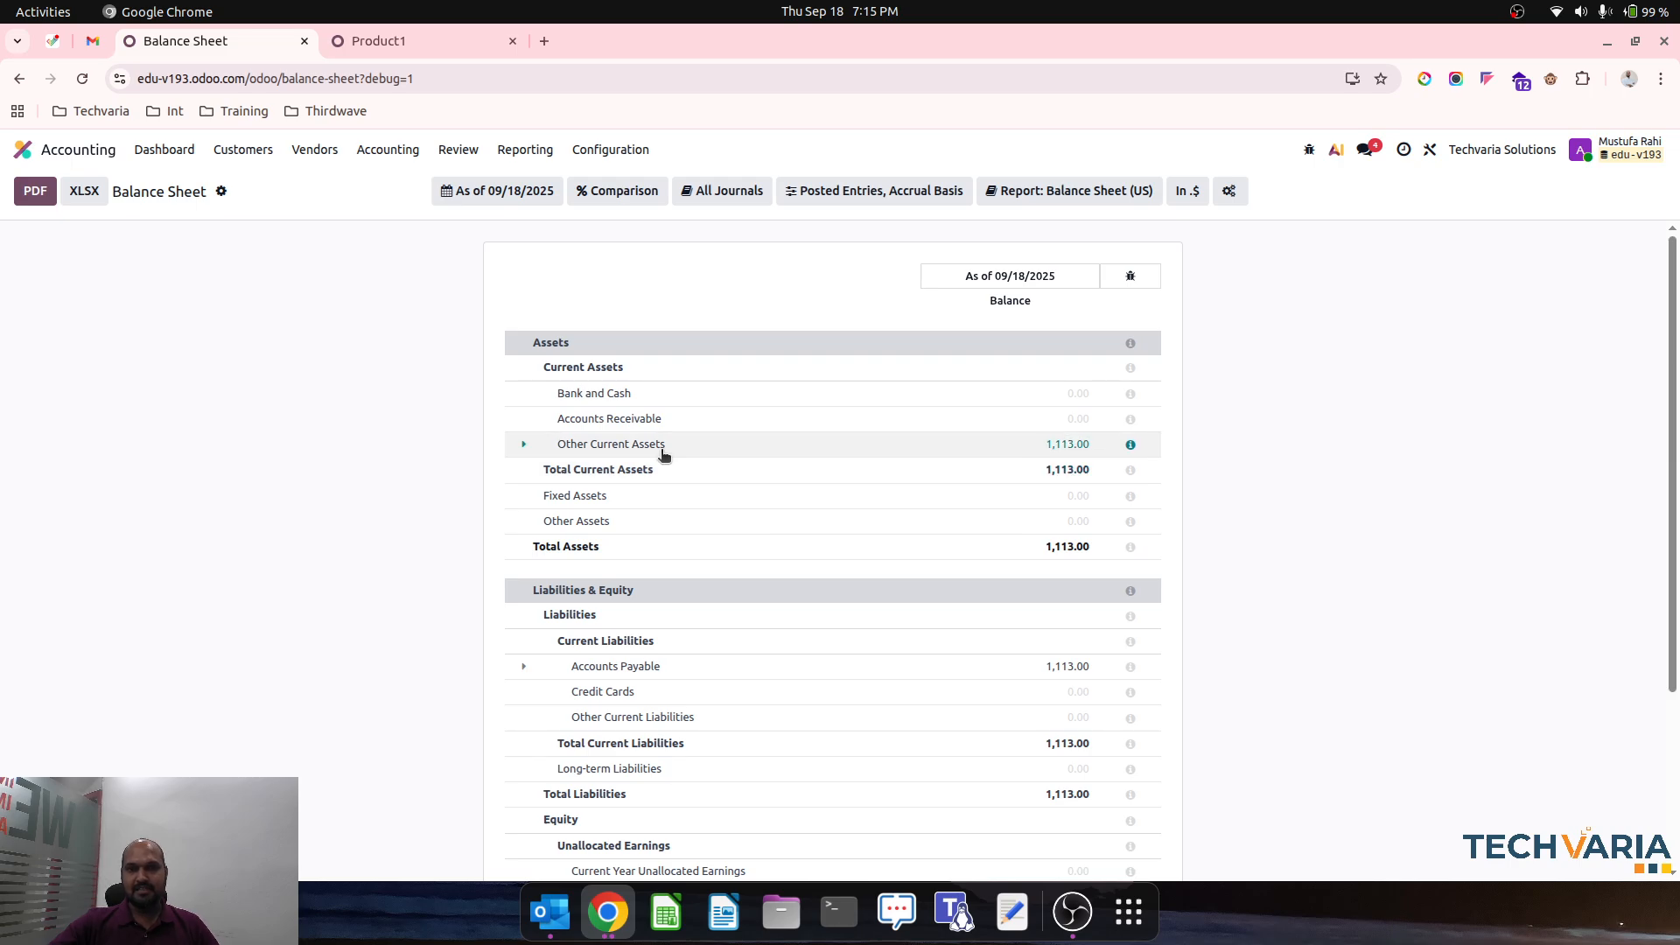
pyautogui.click(521, 444)
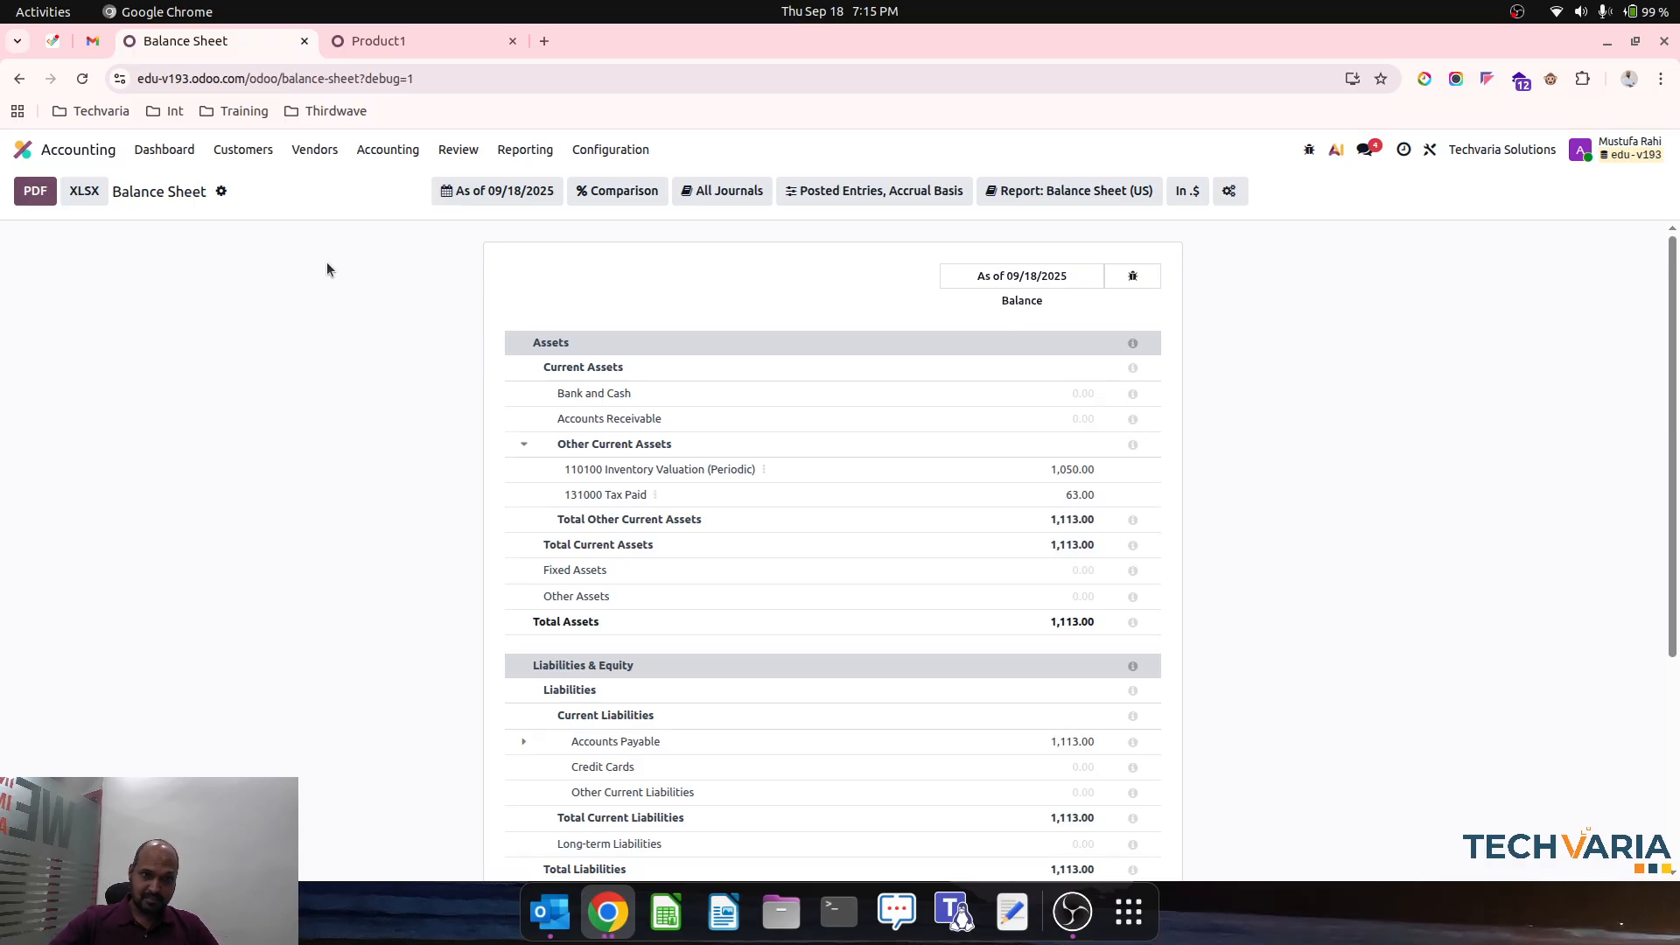
# - Start a new quotation in Sales and create Customer1 as its customer
pyautogui.click(22, 150)
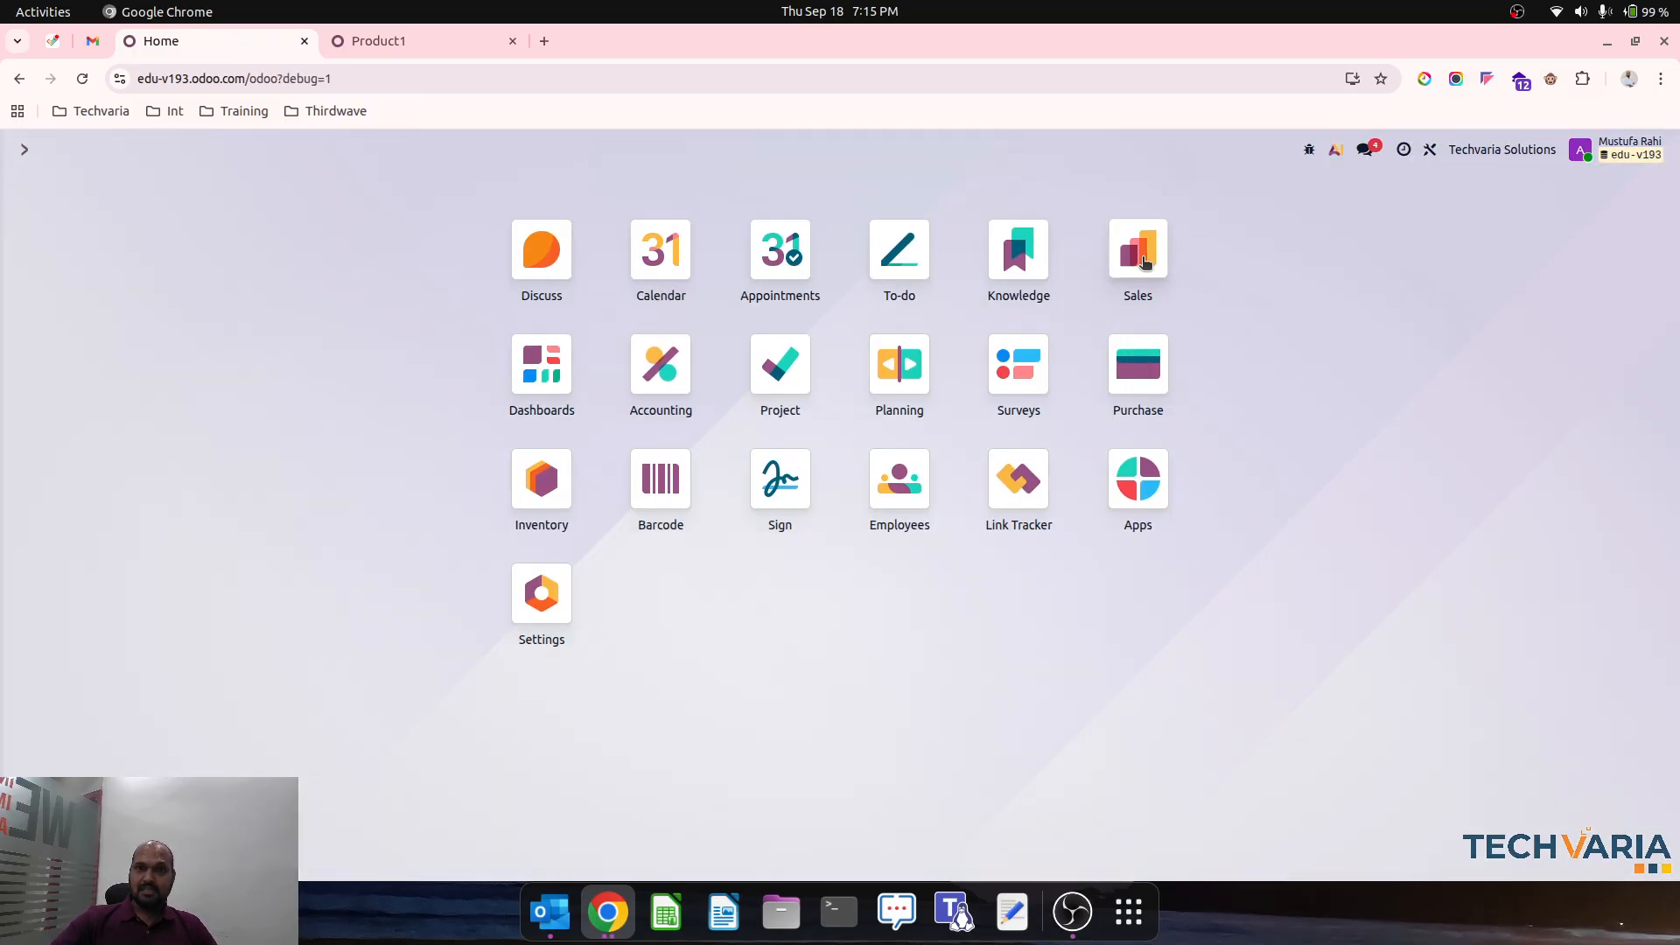
pyautogui.click(1137, 253)
pyautogui.click(33, 184)
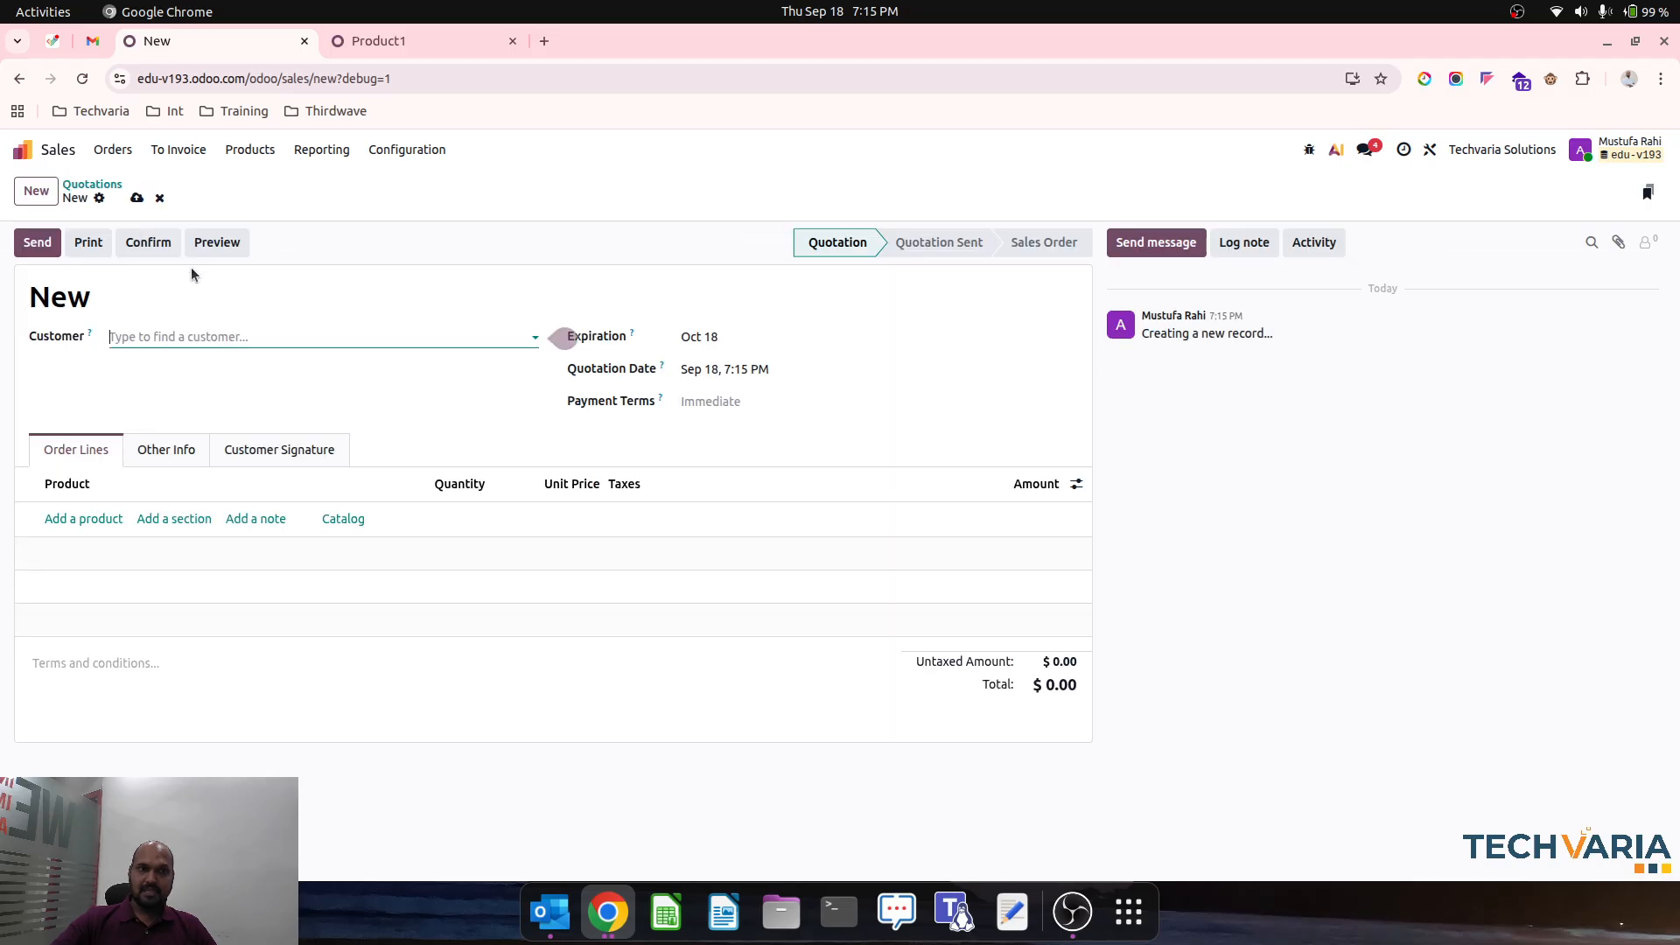
pyautogui.click(201, 336)
pyautogui.write('Customer')
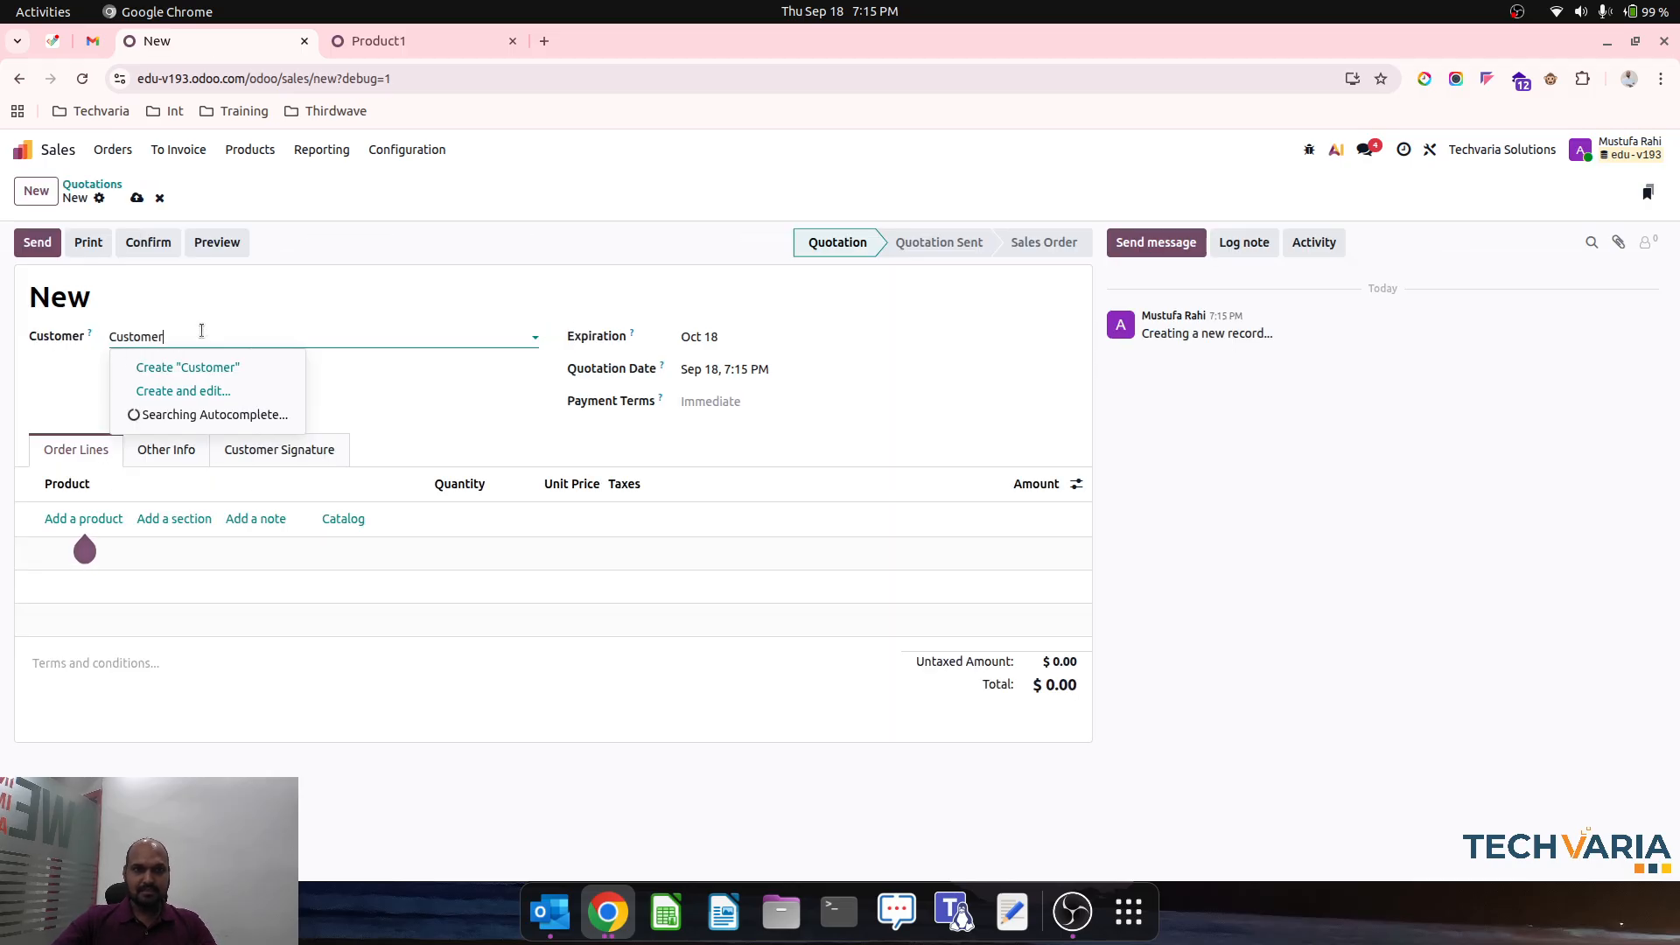
pyautogui.write('1')
pyautogui.click(224, 367)
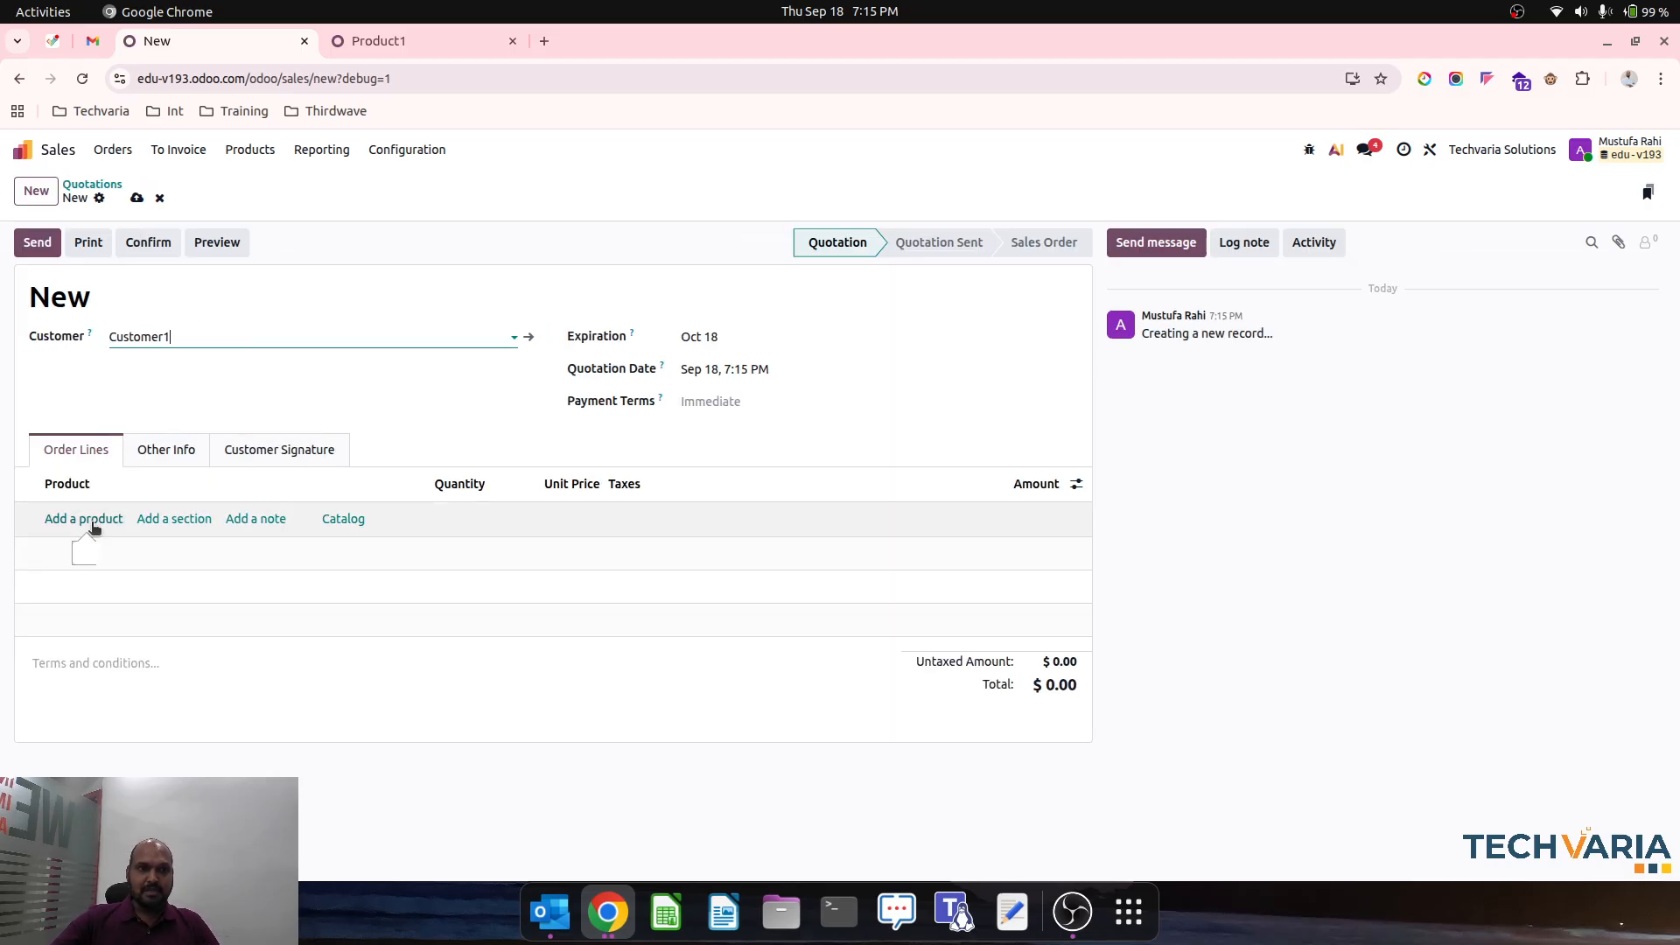
# - Add Product1 with quantity 2 and unit price 200 to the quotation, save it and confirm the order
pyautogui.click(93, 520)
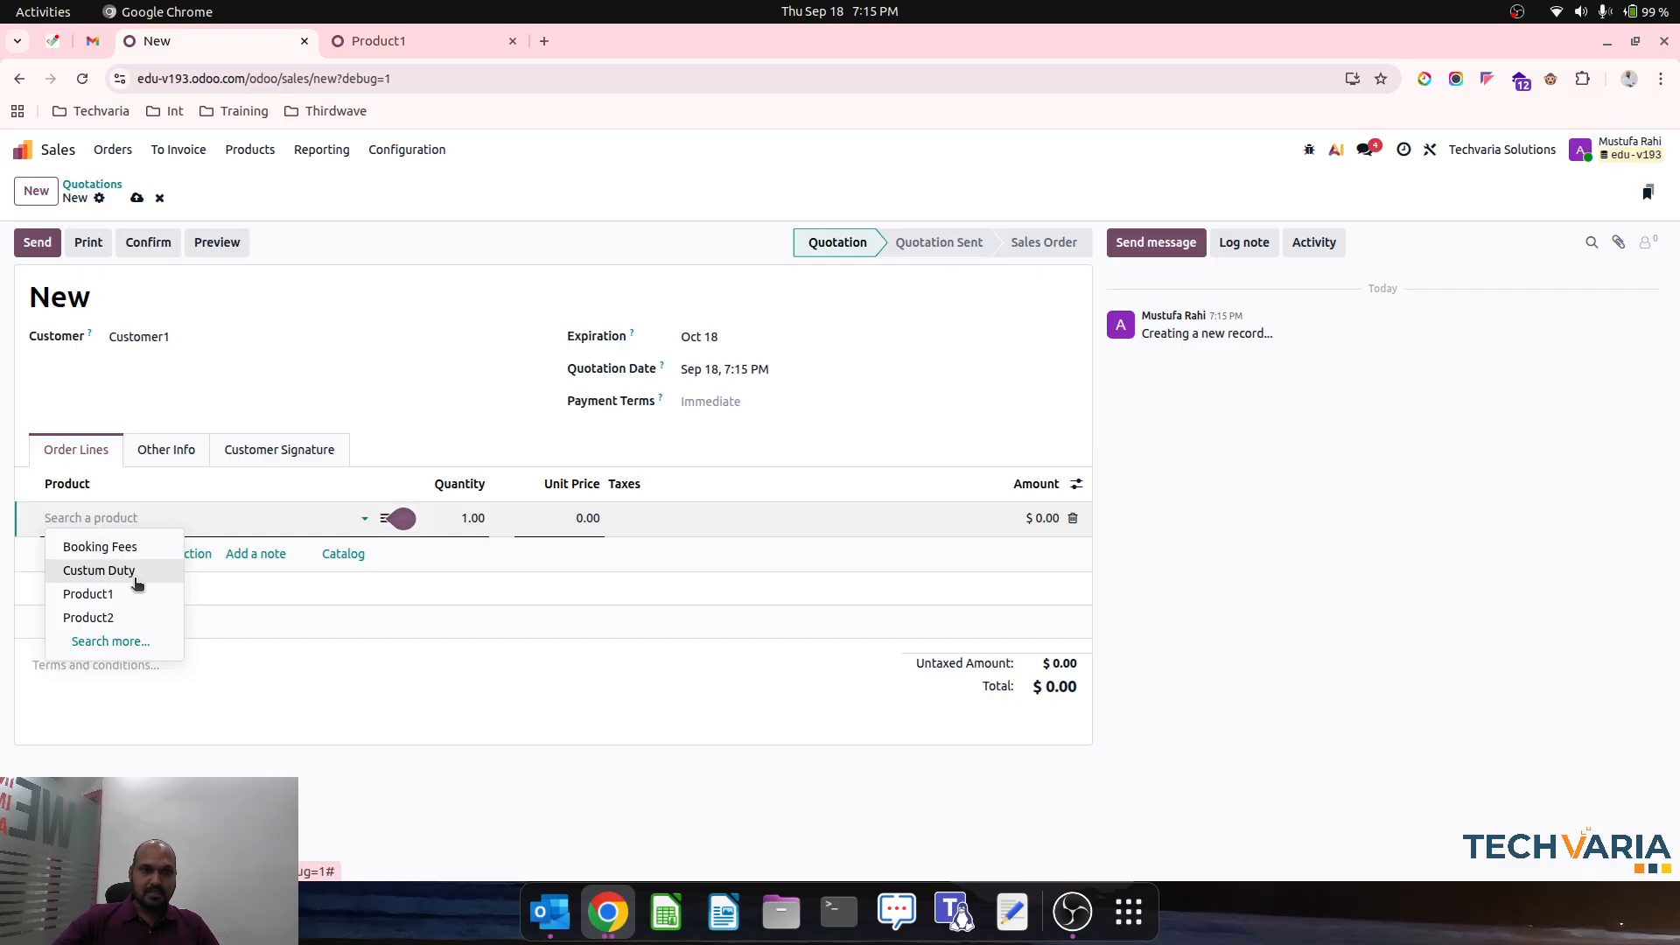
pyautogui.click(88, 593)
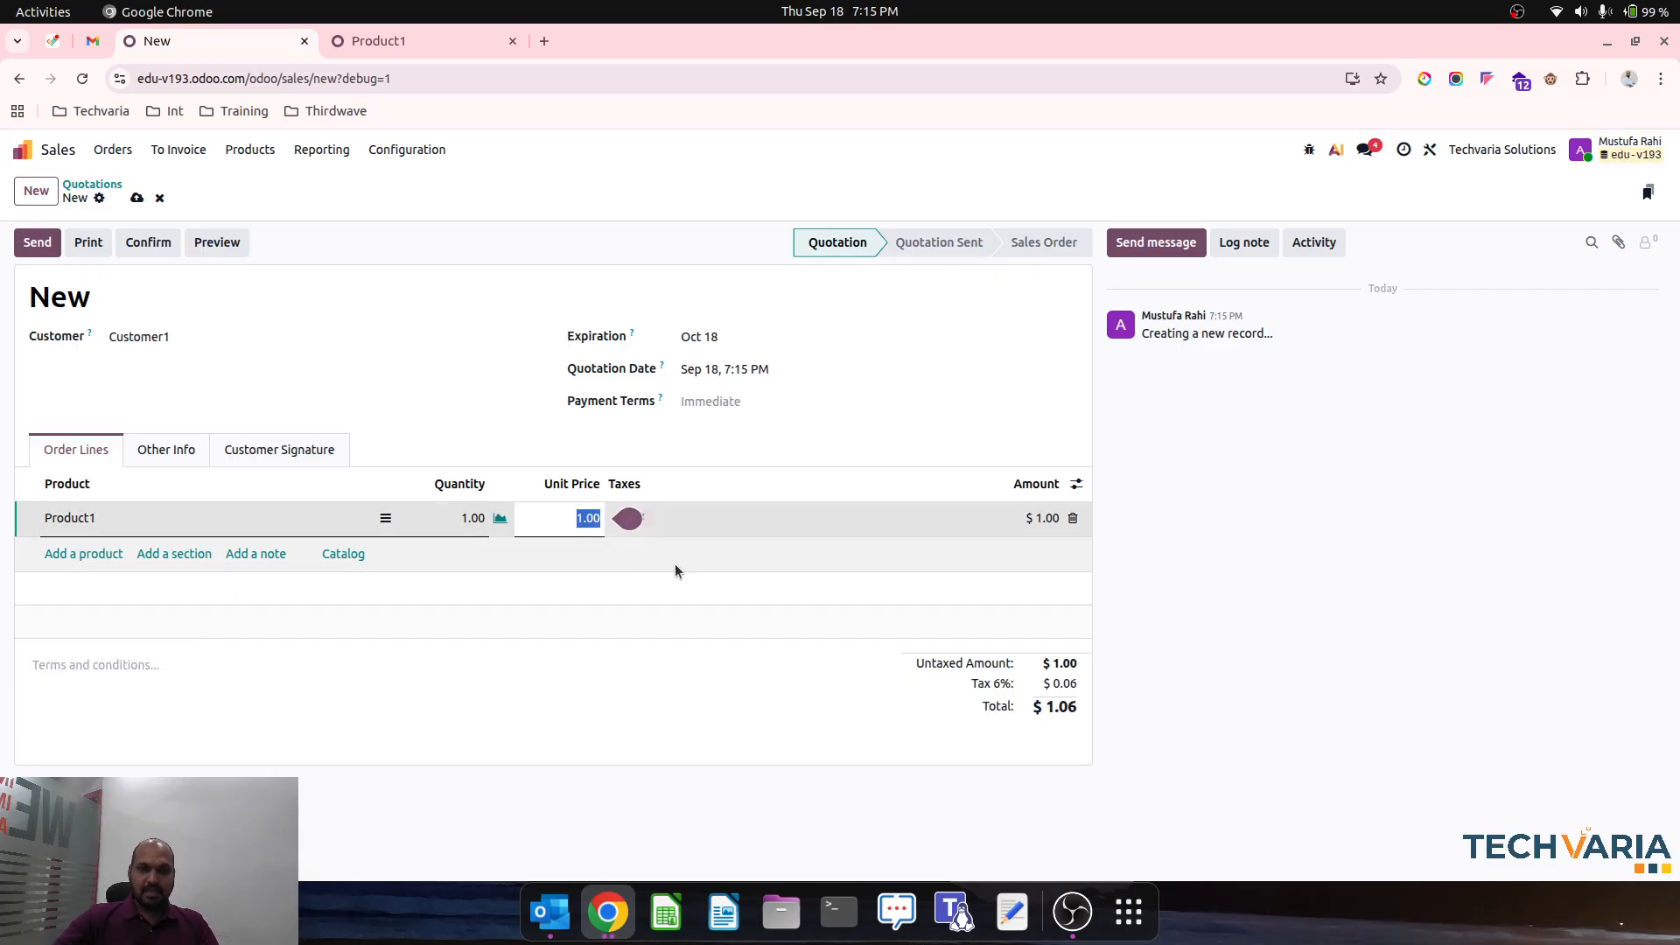
pyautogui.write('200')
pyautogui.press('Tab')
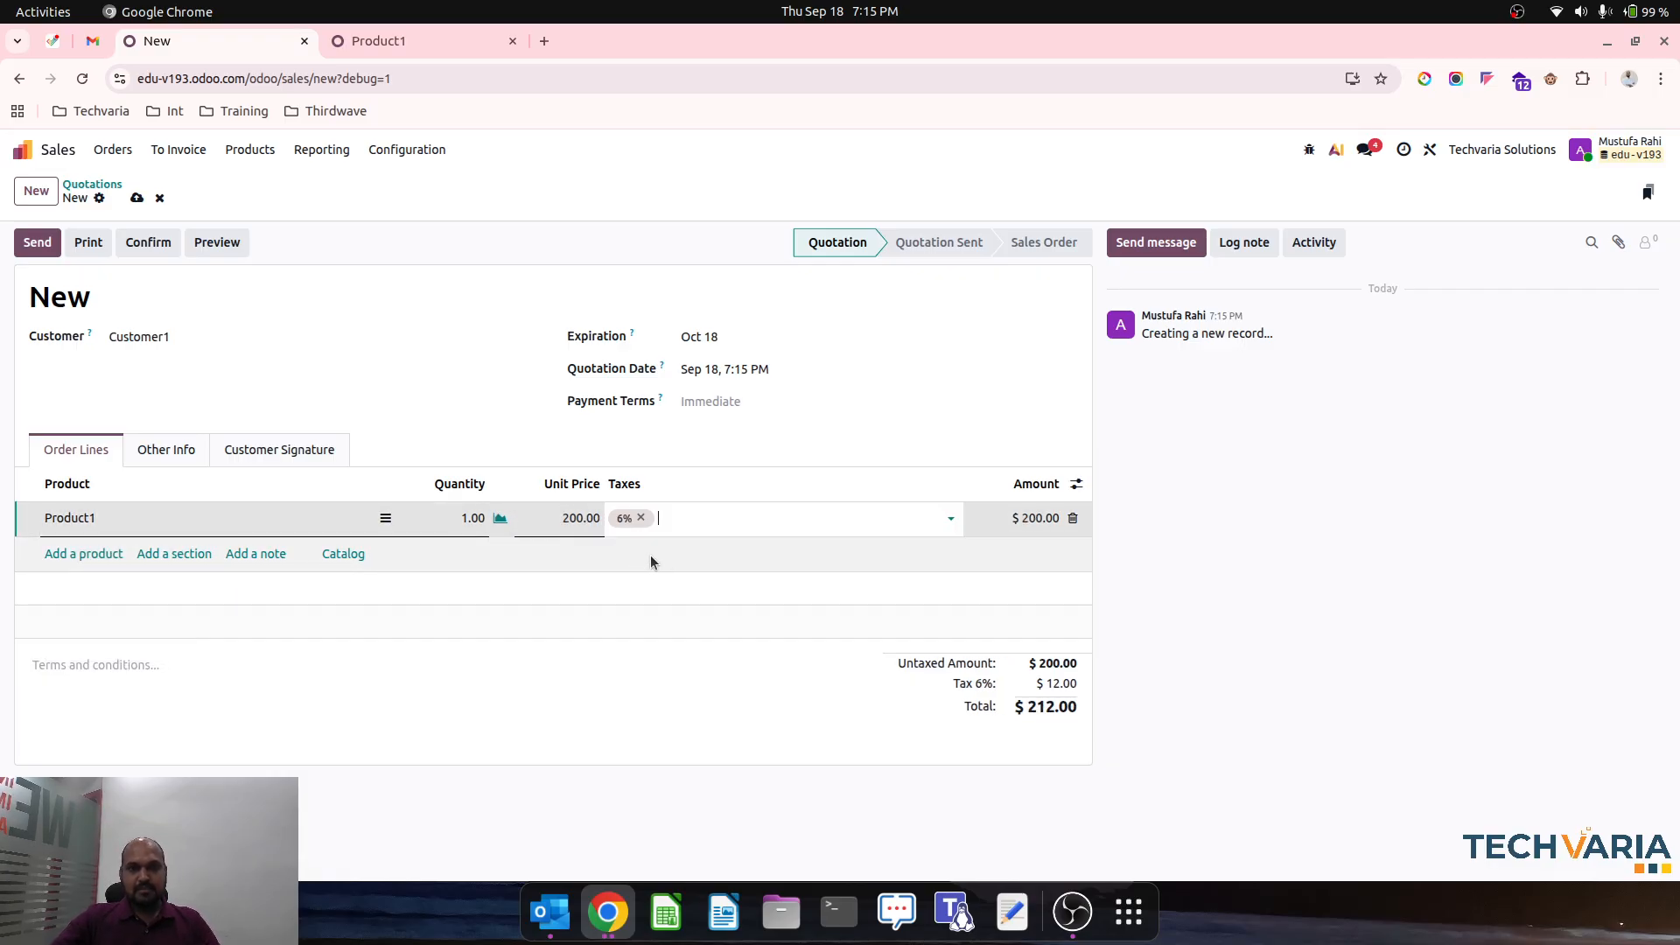
pyautogui.click(465, 516)
pyautogui.write('2')
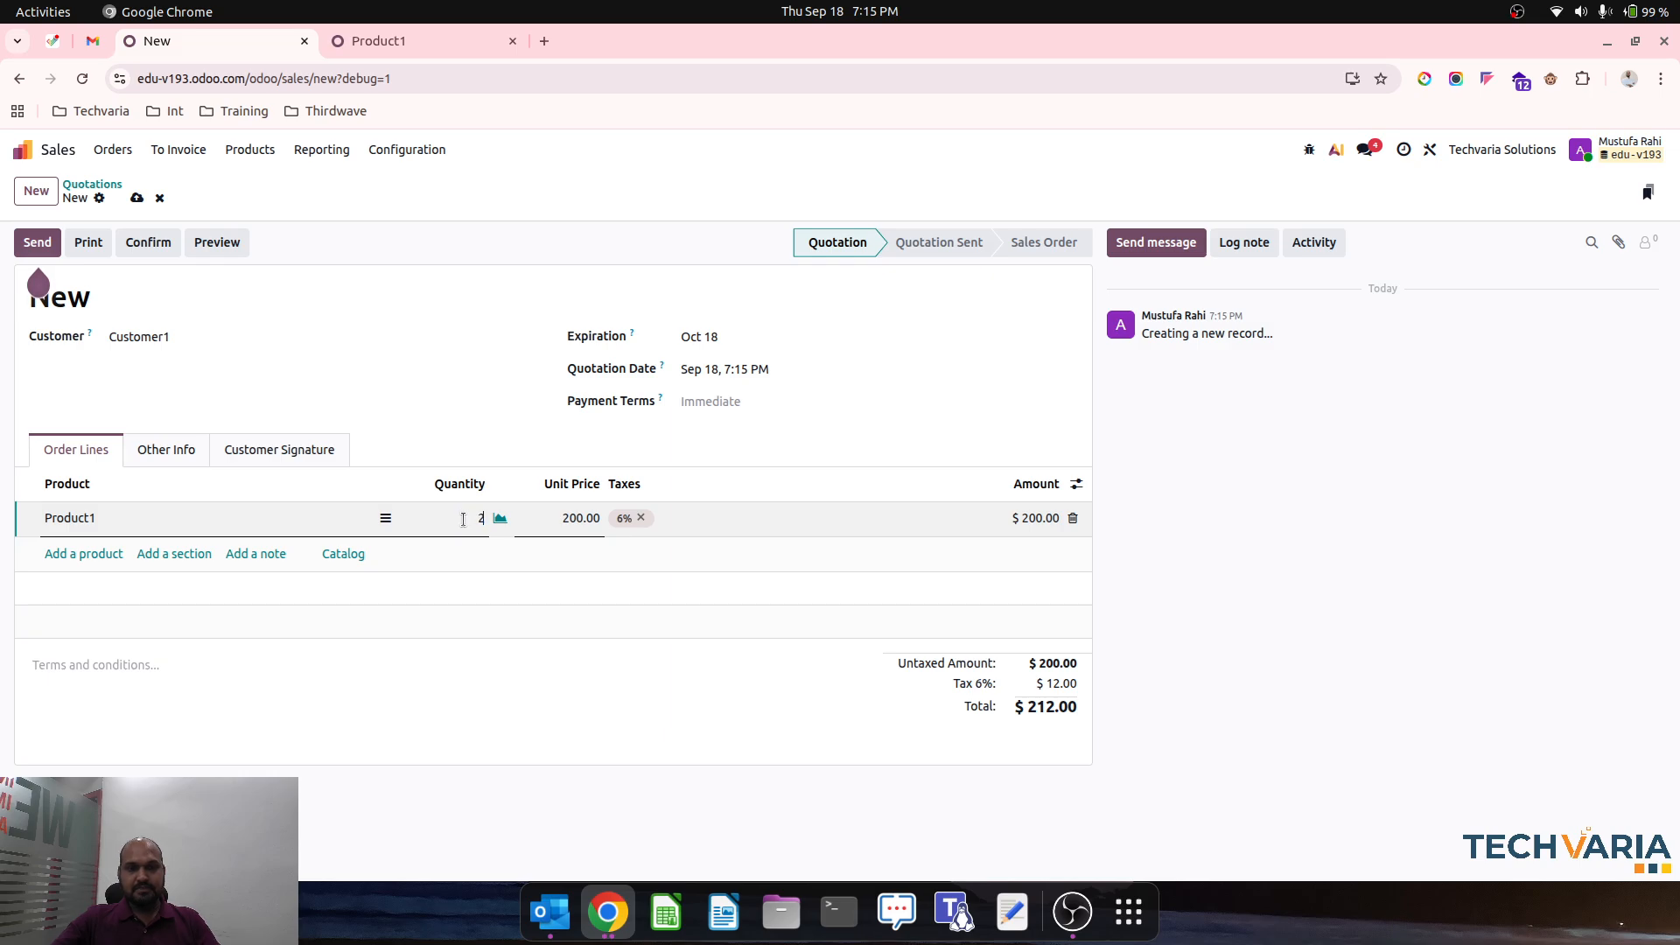
pyautogui.click(480, 419)
pyautogui.click(137, 198)
pyautogui.click(148, 244)
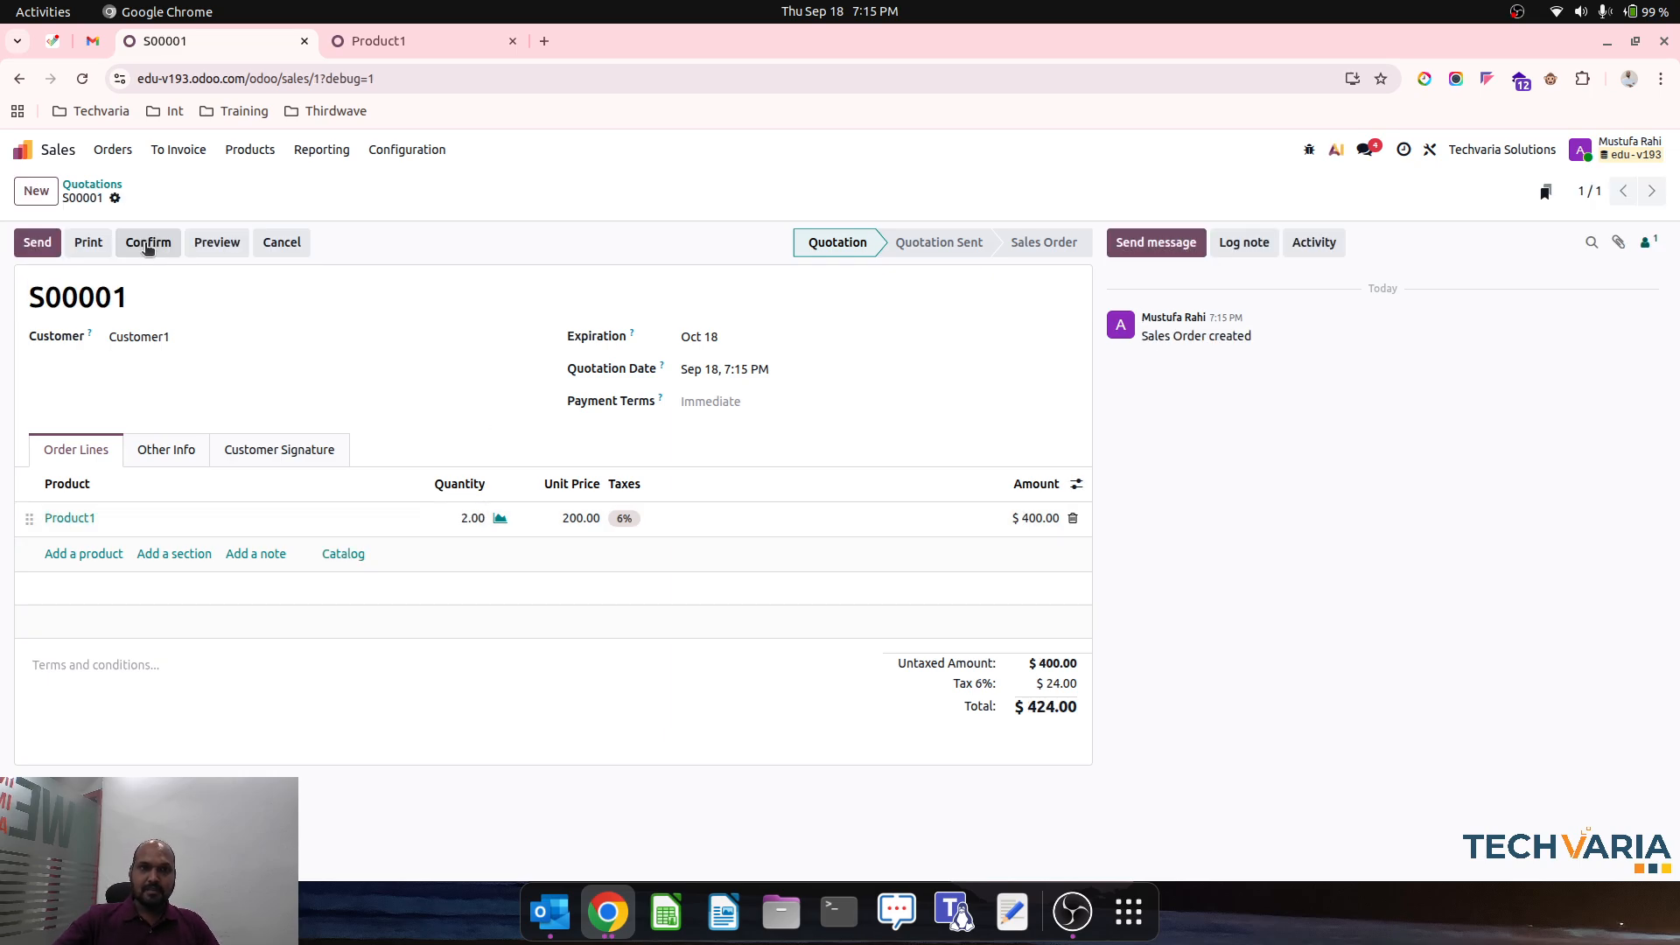
# - Create and confirm a regular invoice for the Customer1 sales order and view its journal items
pyautogui.click(95, 240)
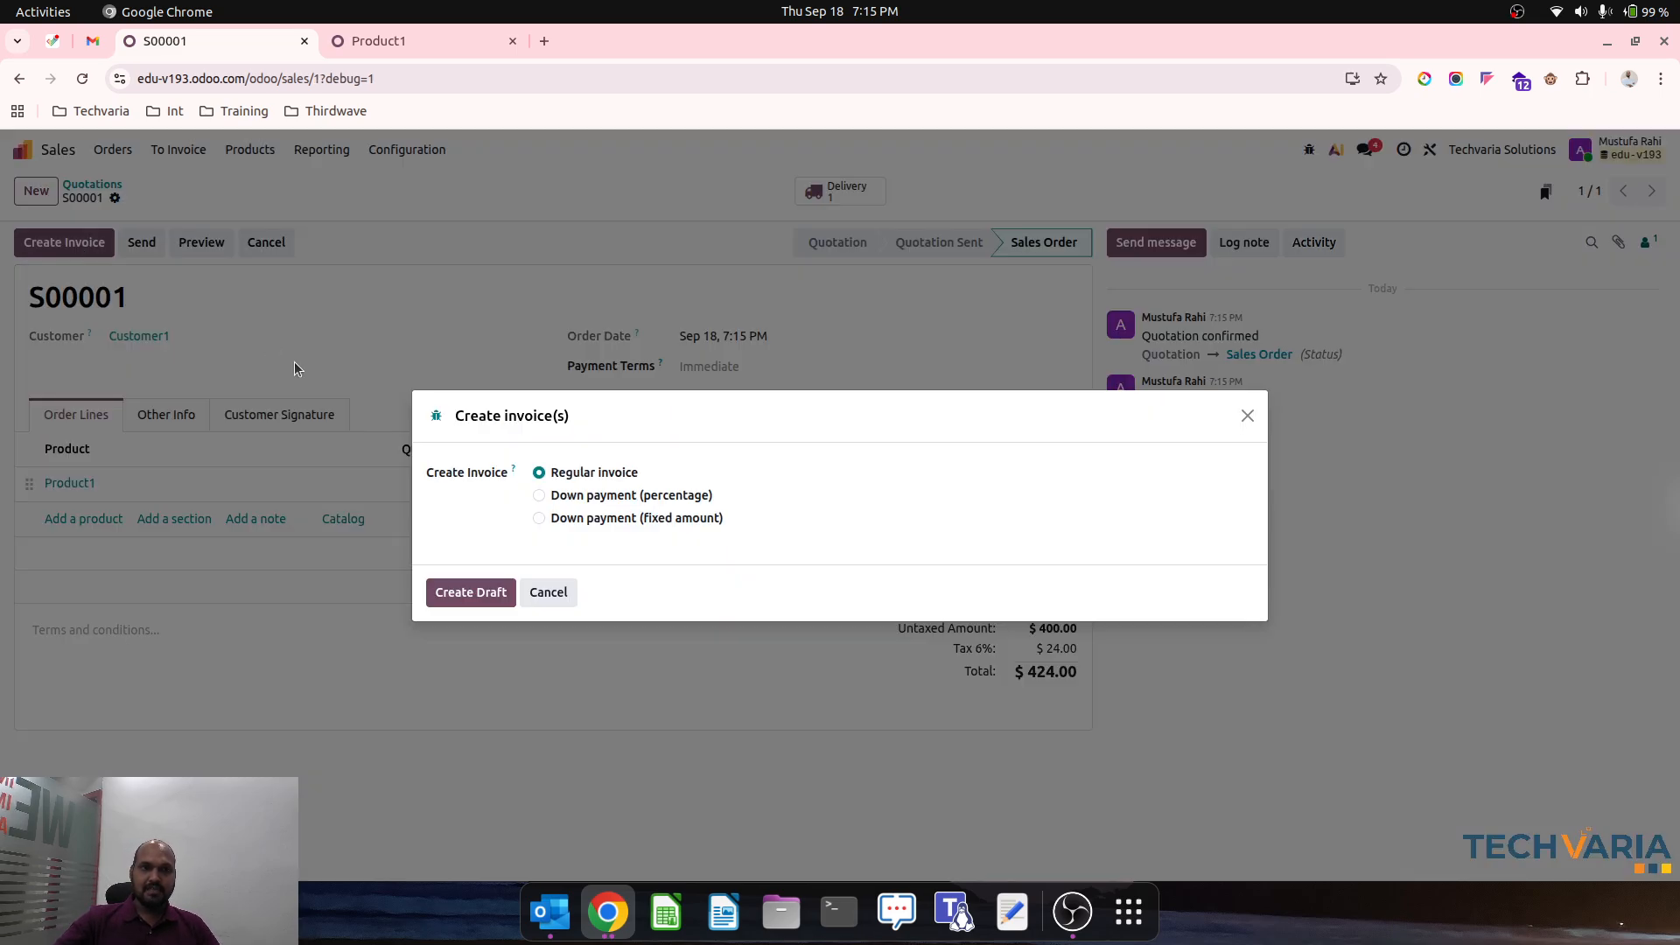
pyautogui.click(456, 587)
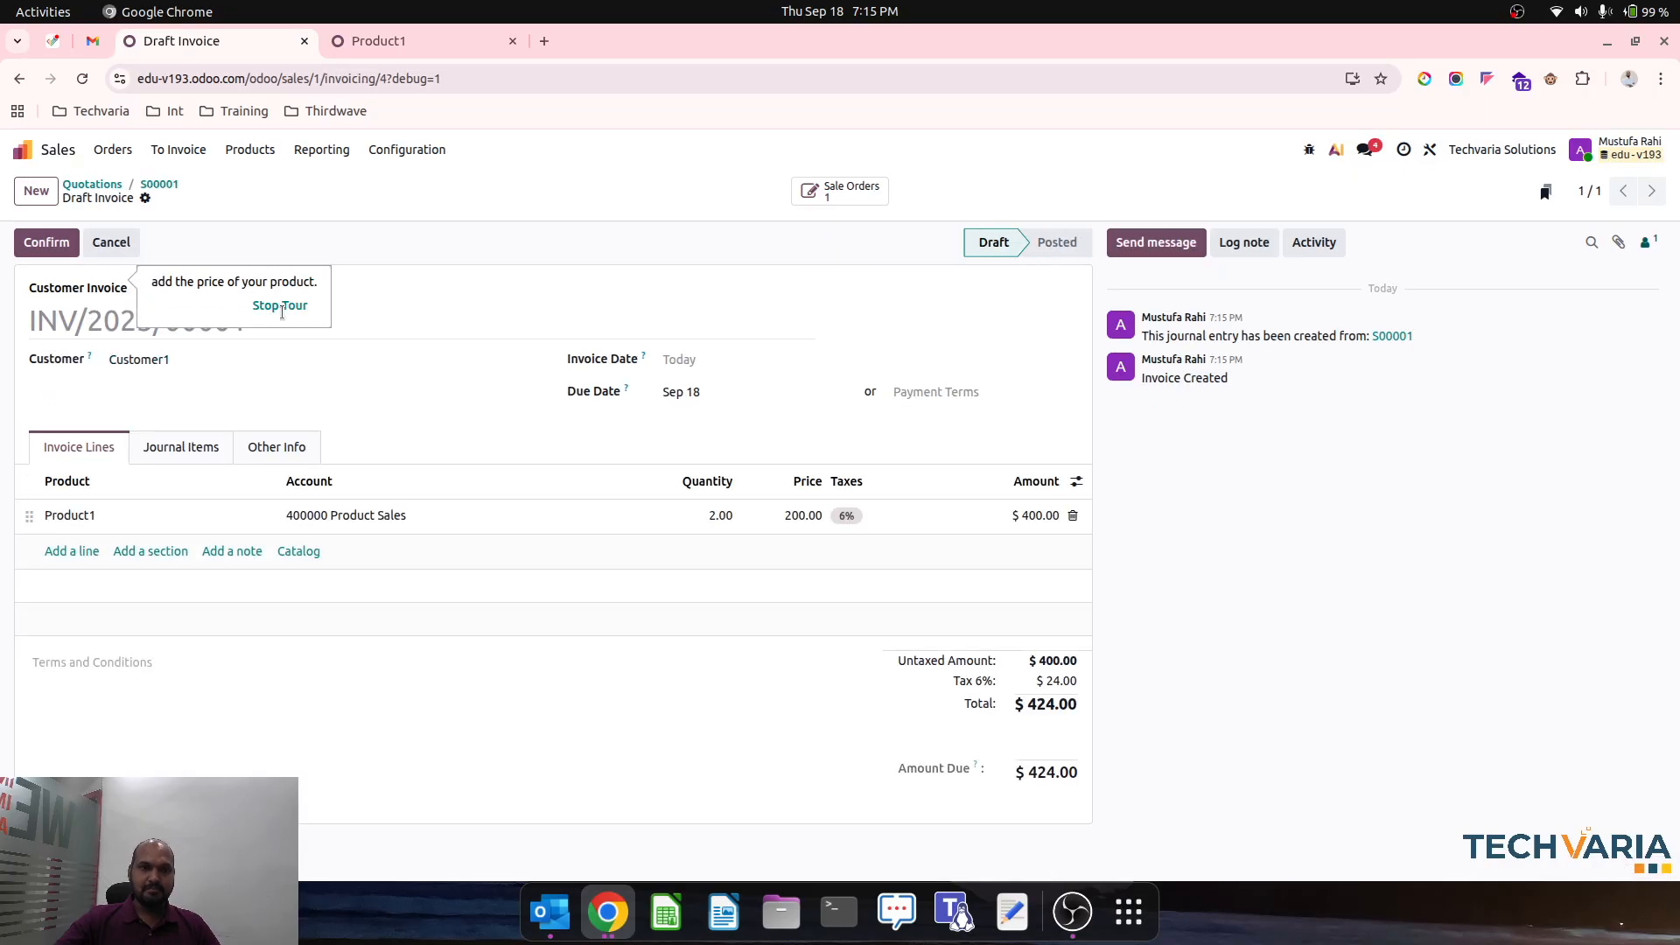
pyautogui.click(47, 242)
pyautogui.click(175, 445)
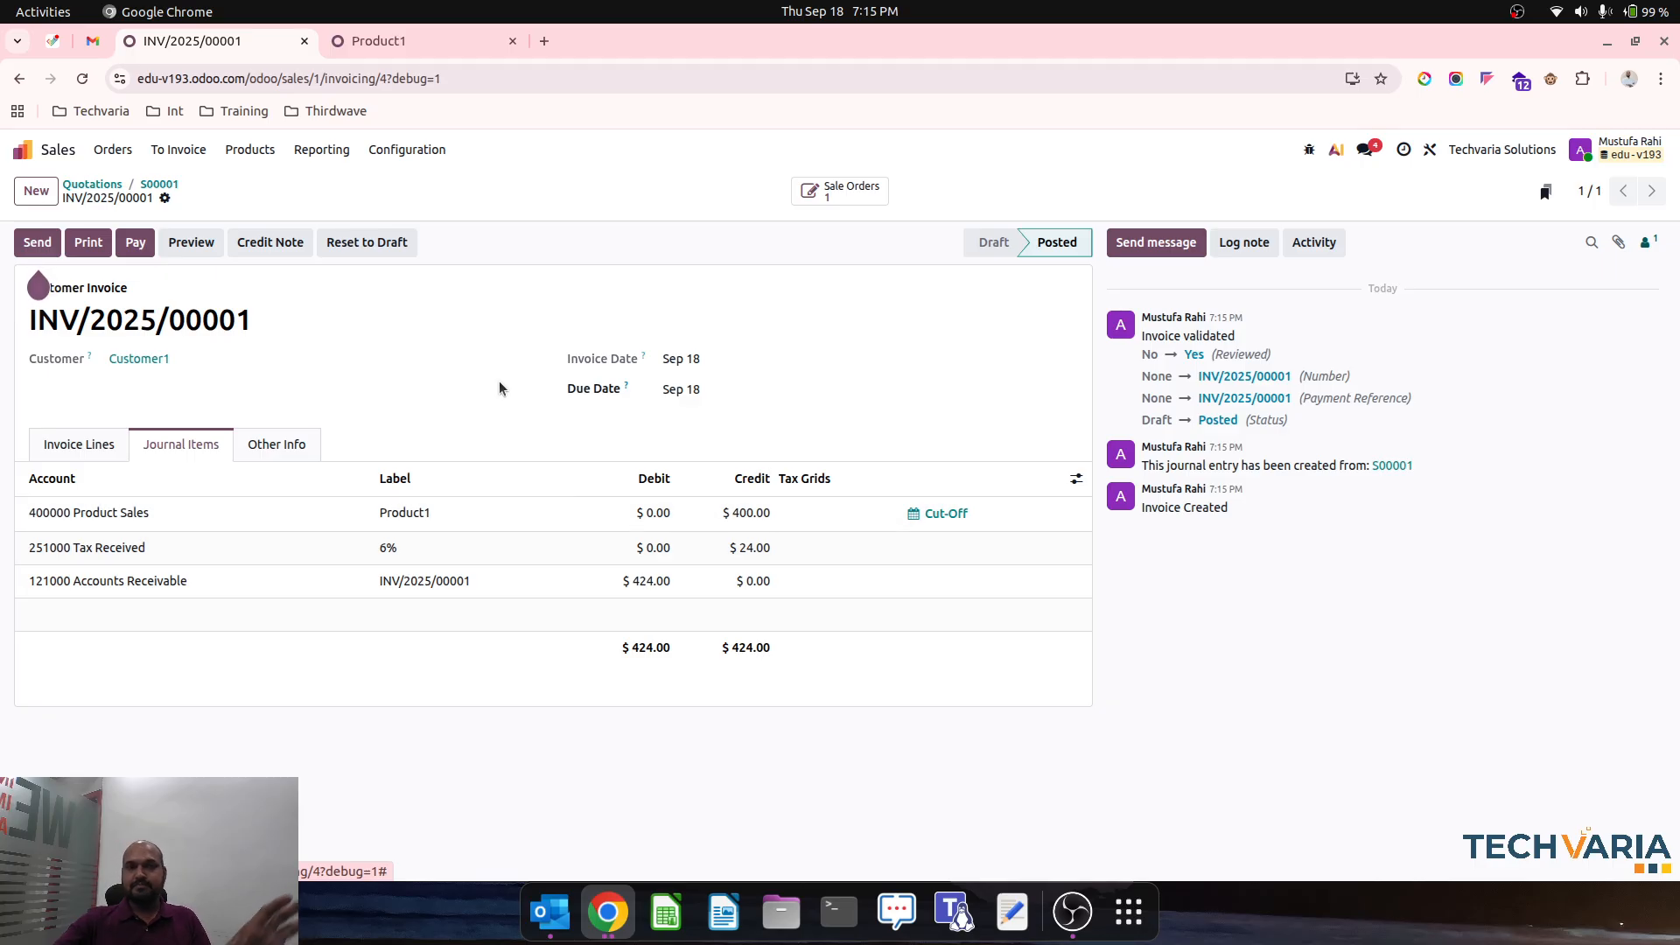
# - Glance at Product1 in its browser tab and validate the delivery of the Customer1 sales order in the invoice's tab
pyautogui.click(366, 44)
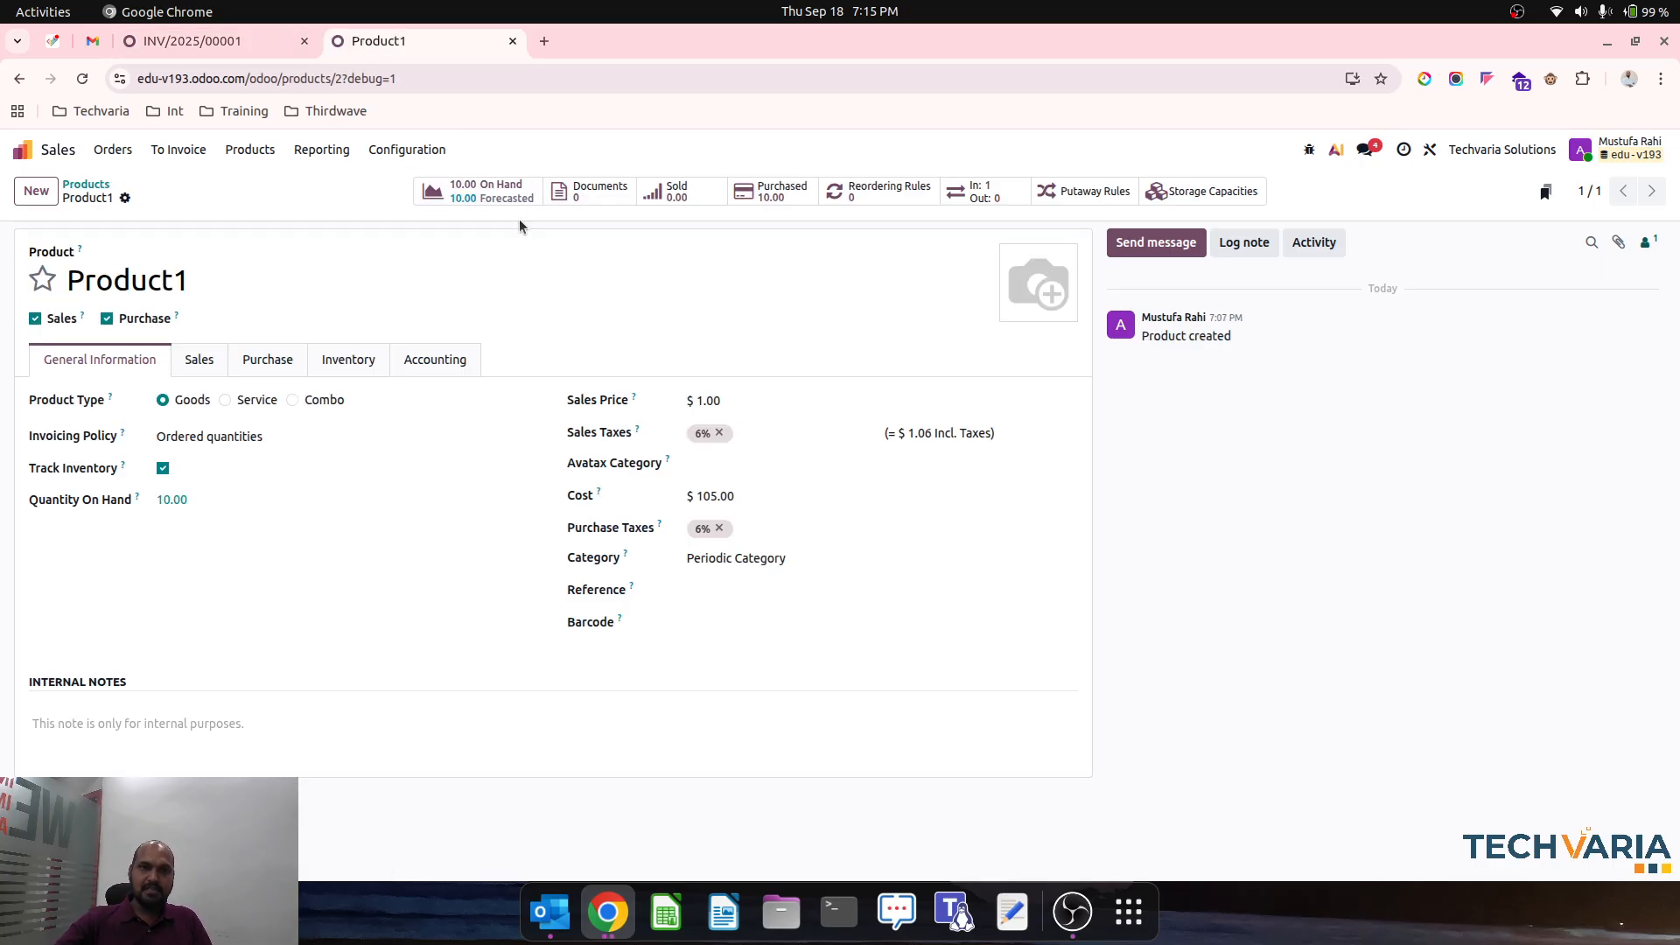
pyautogui.click(245, 42)
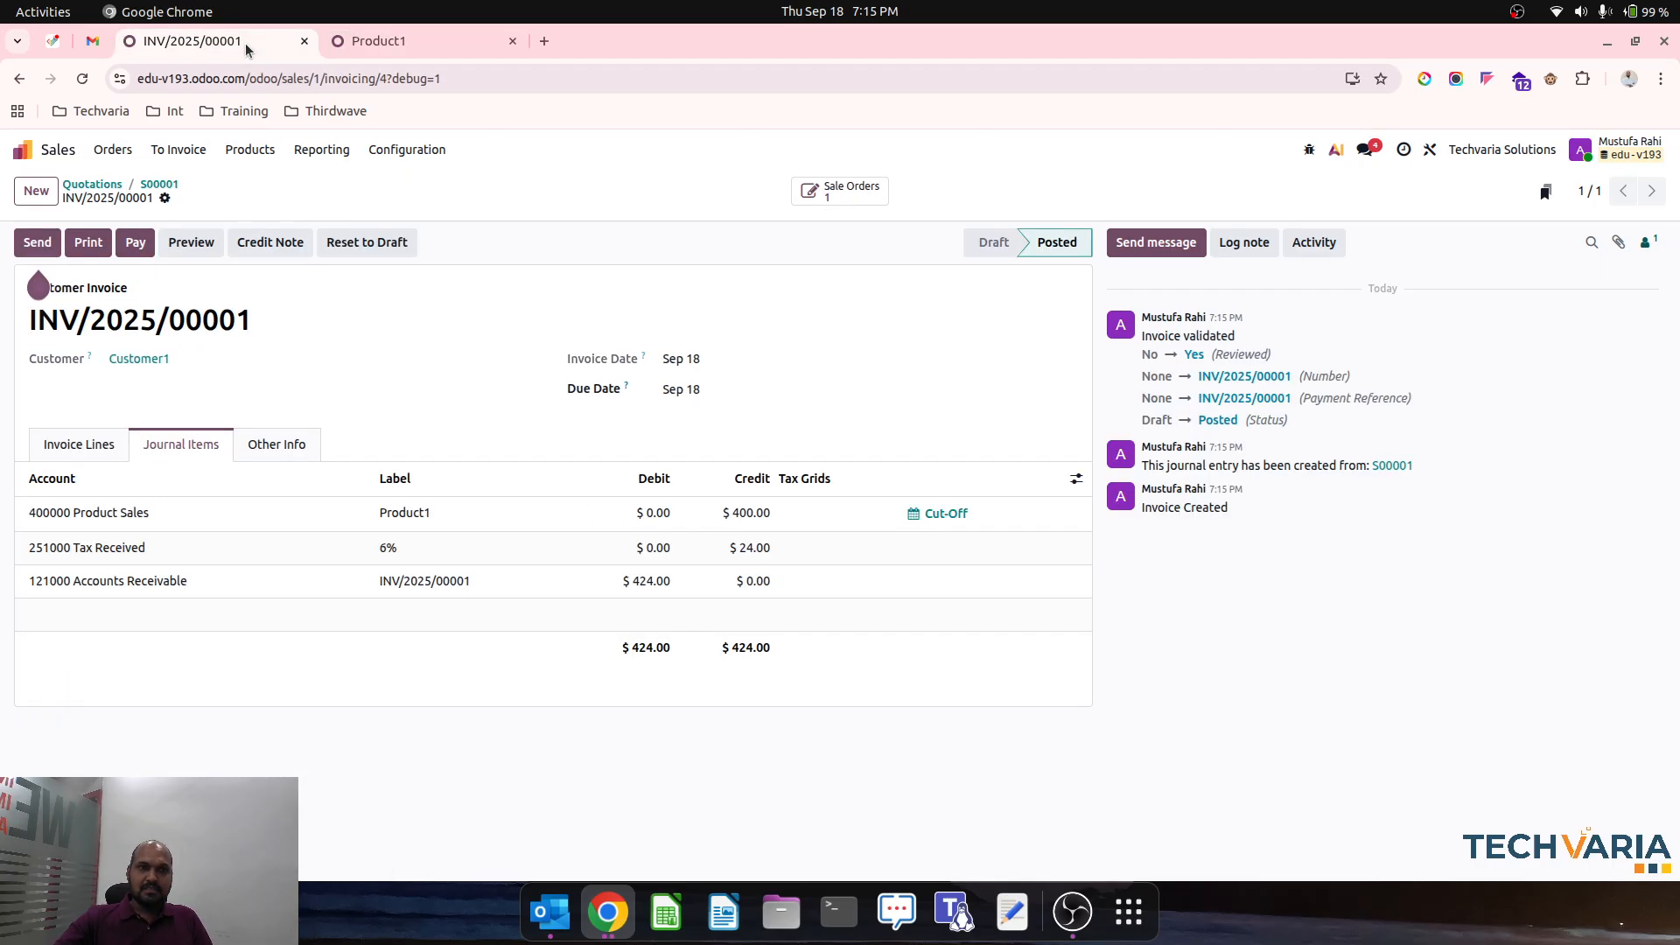
pyautogui.click(149, 185)
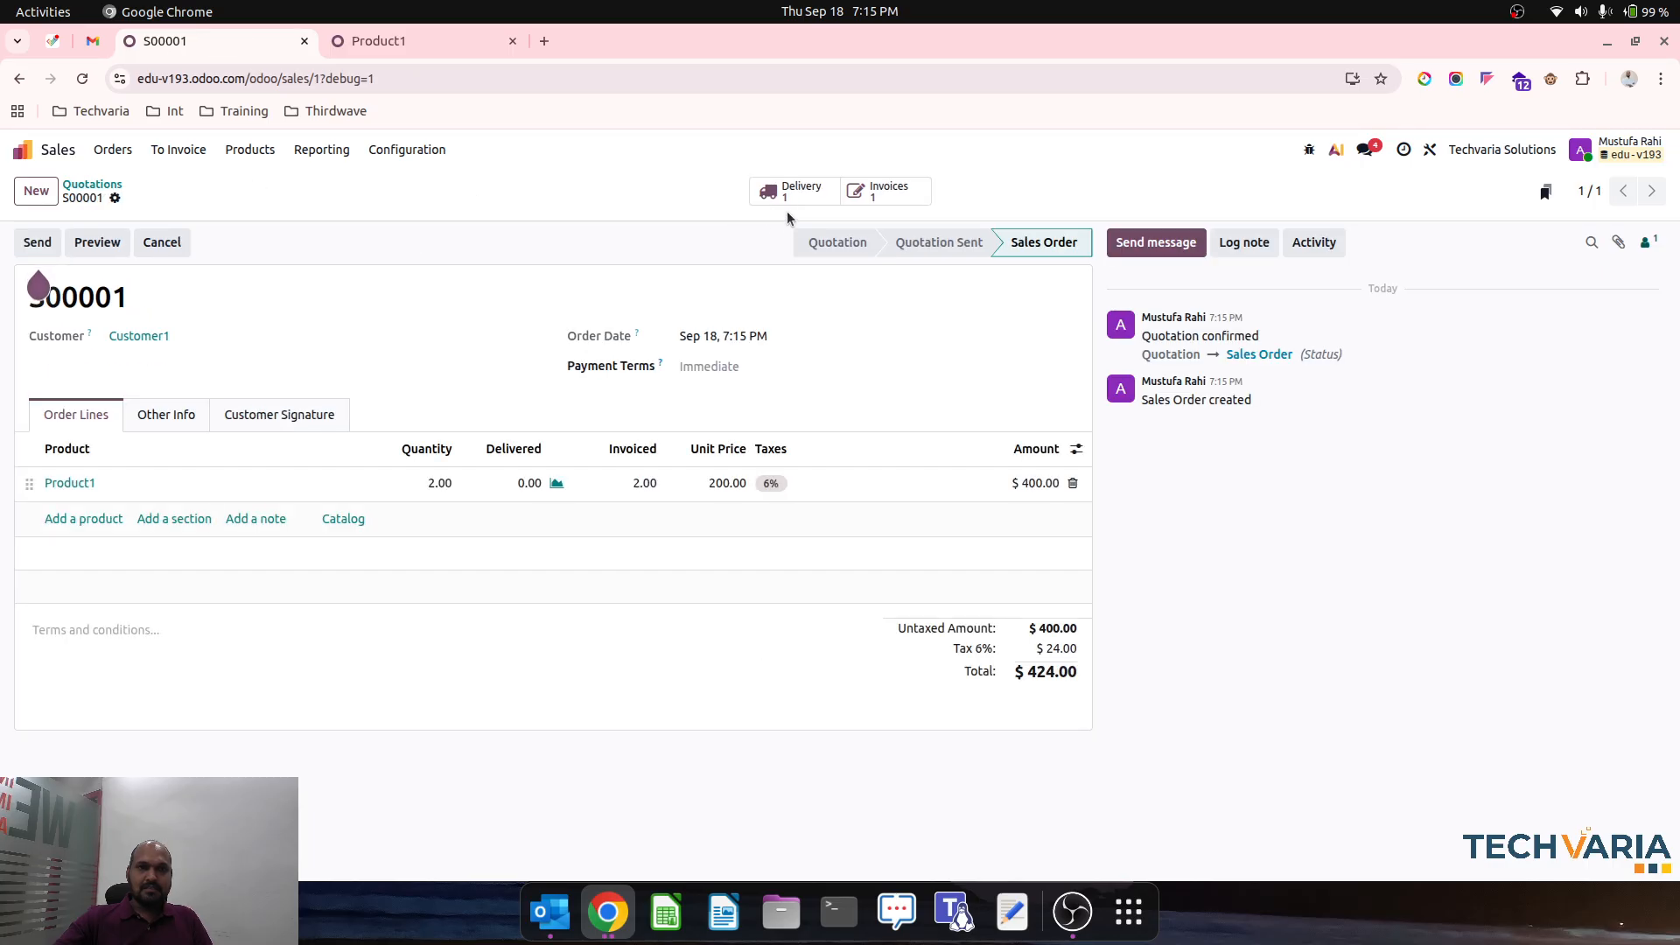
pyautogui.click(796, 189)
pyautogui.click(48, 244)
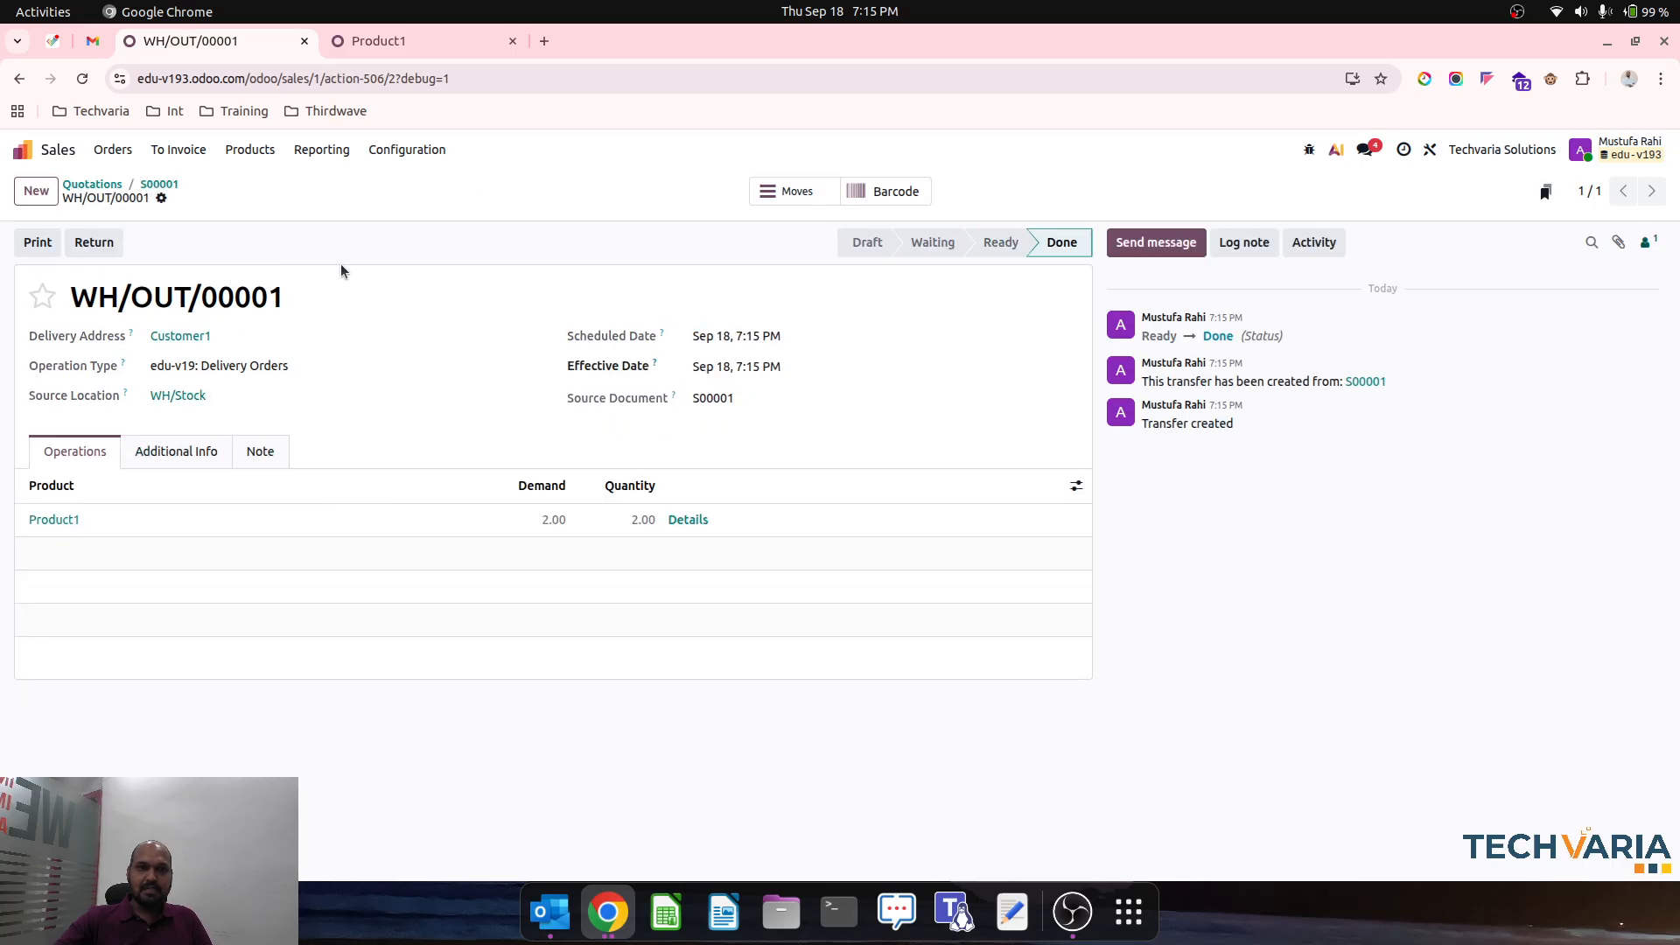
# - Open the Inventory Valuation report in Accounting and generate a stock closing entry for the sale
pyautogui.click(92, 183)
pyautogui.click(22, 150)
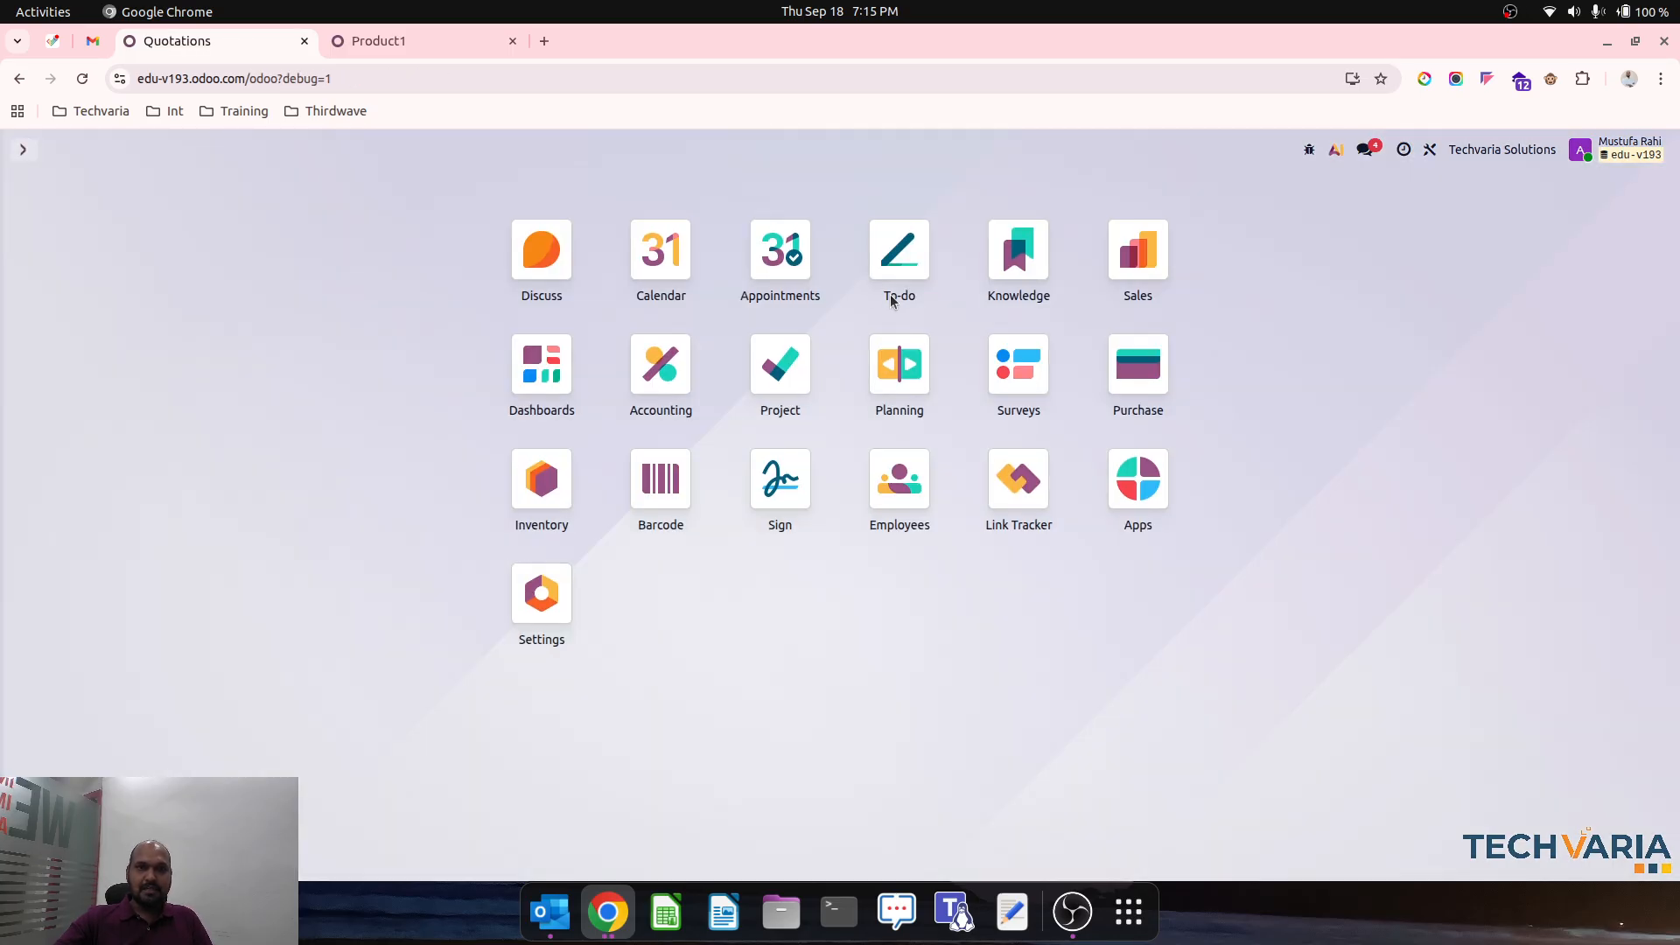
pyautogui.click(667, 378)
pyautogui.click(457, 149)
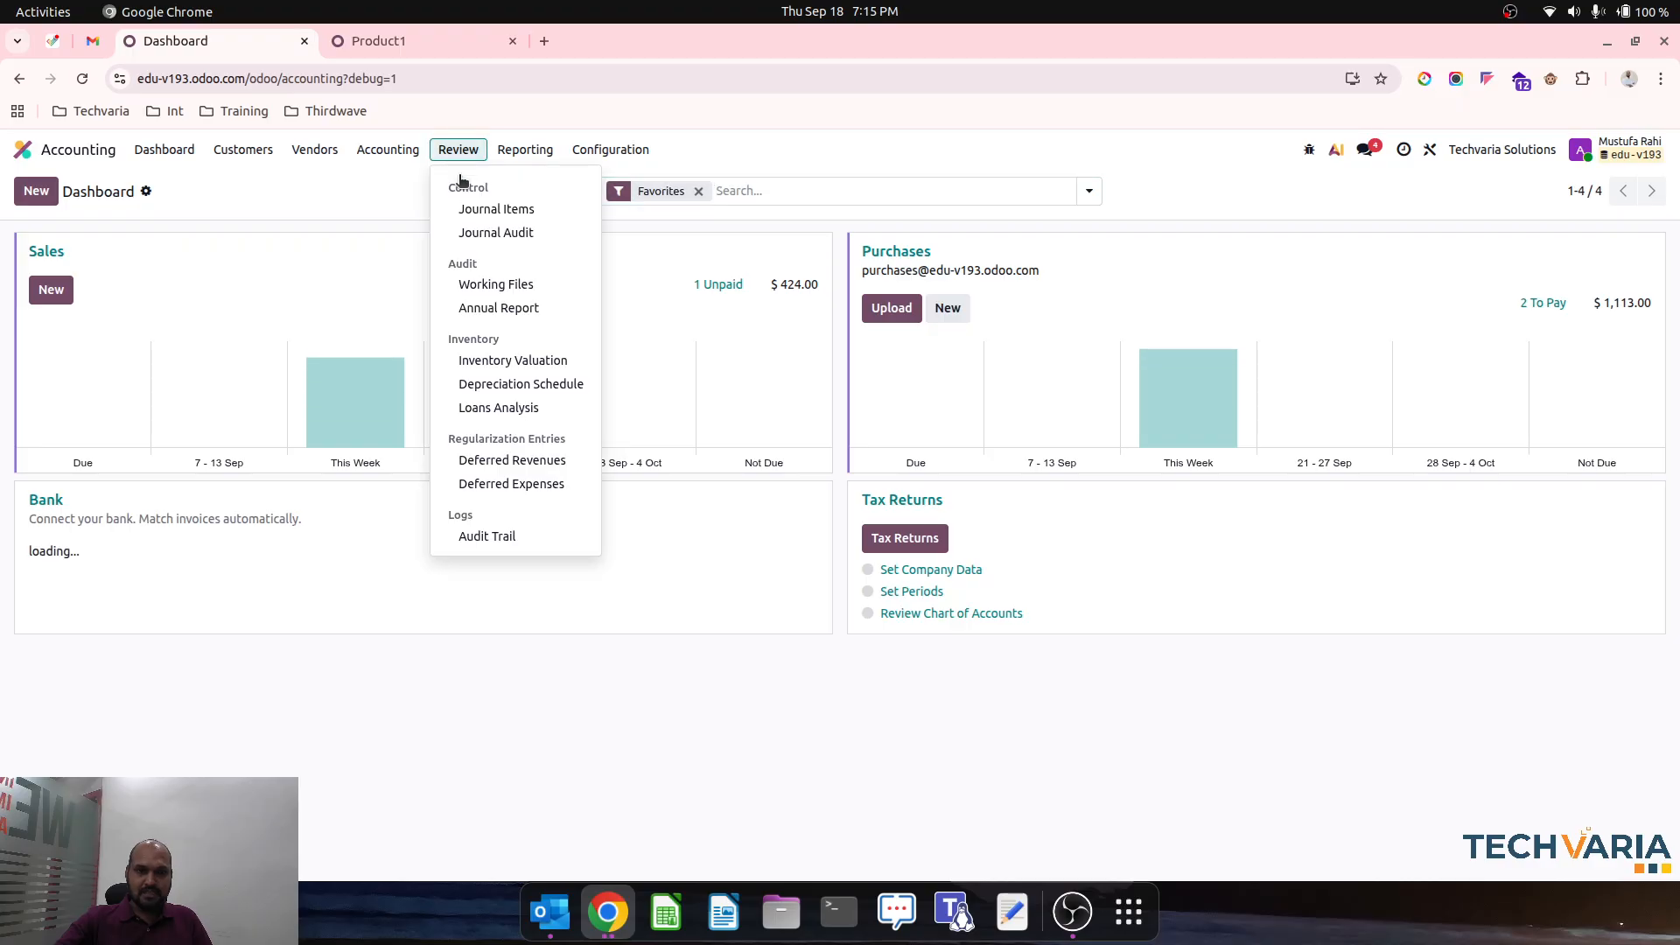
pyautogui.click(528, 358)
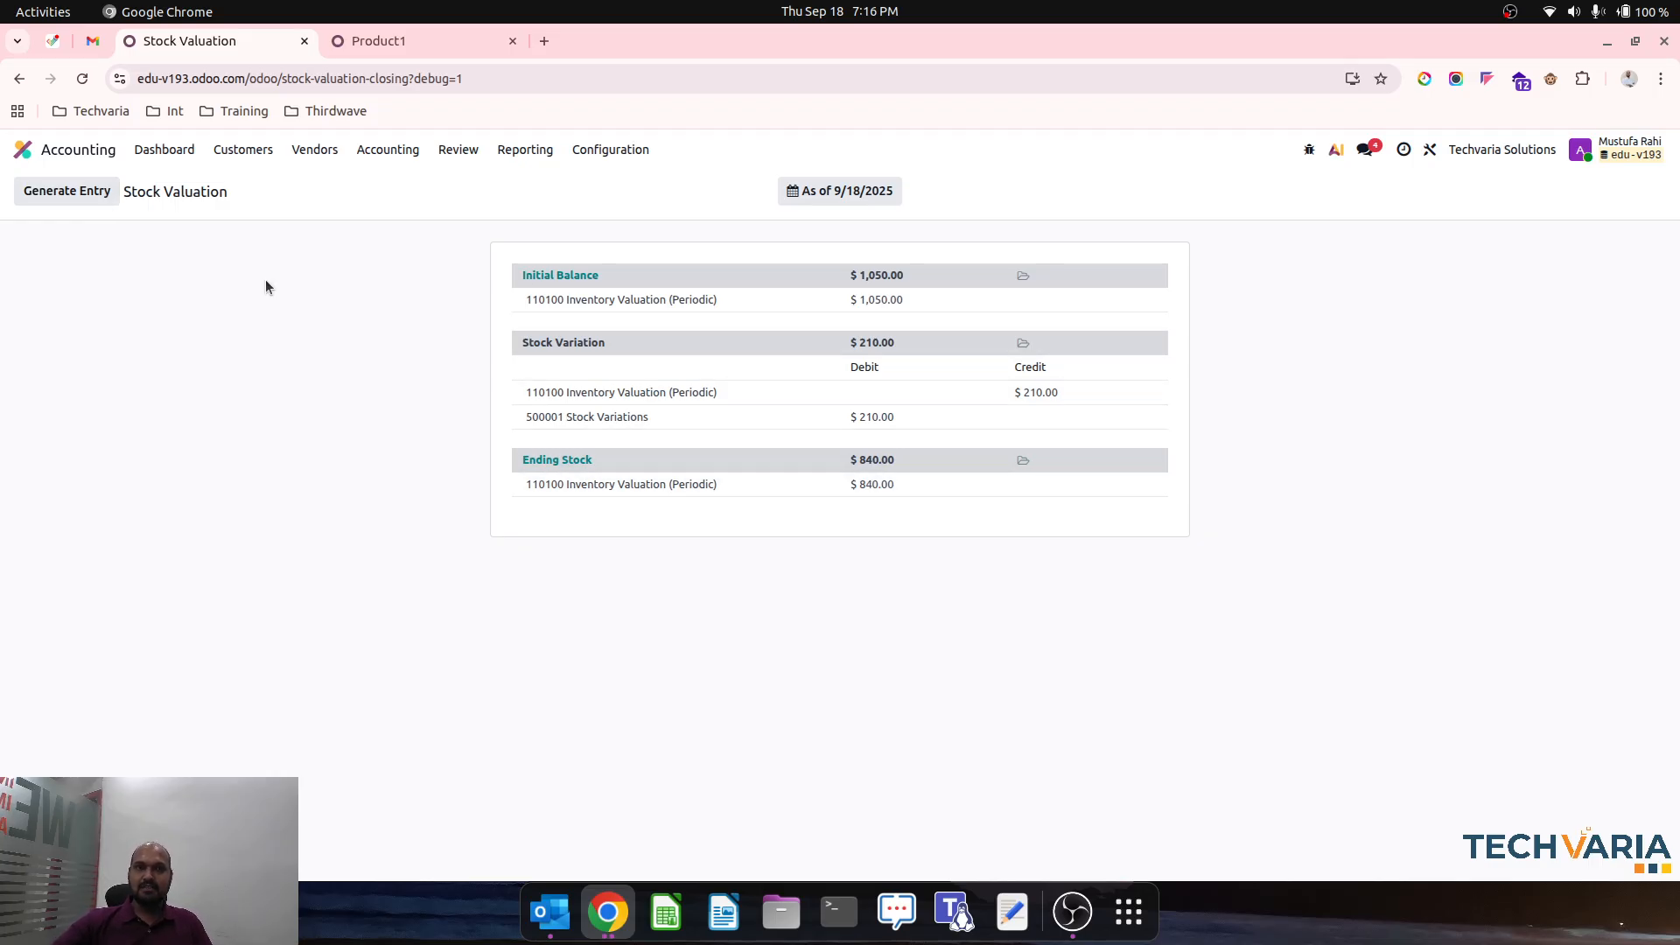
pyautogui.click(71, 194)
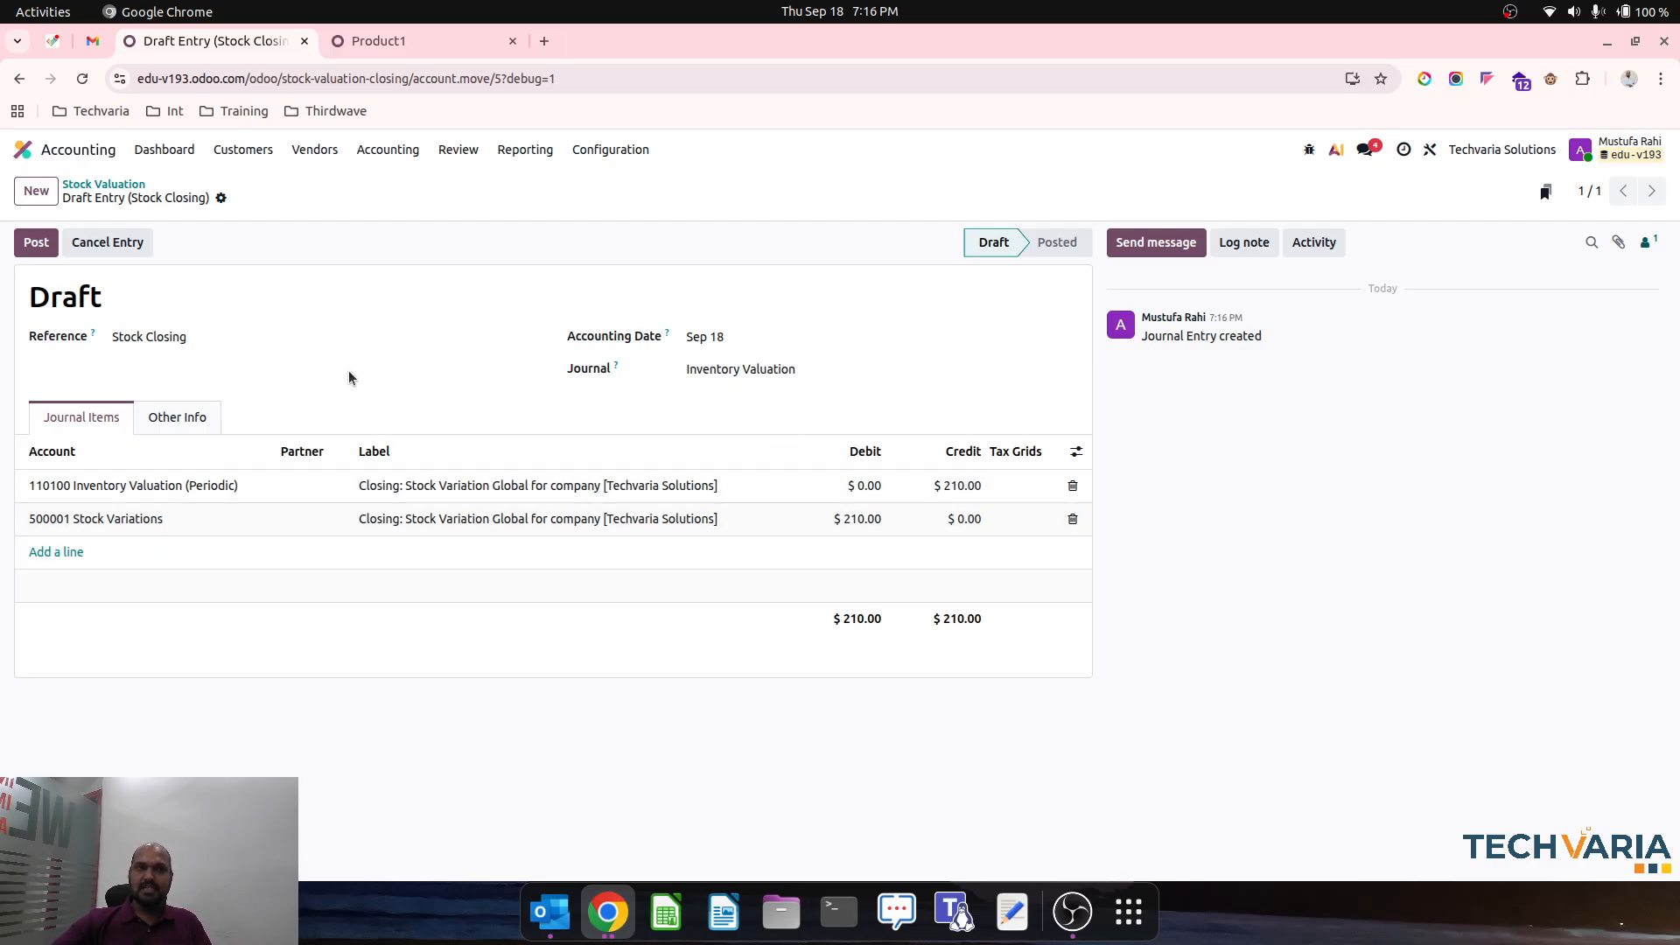
# - Post the new stock closing entry and open the Balance Sheet to check the inventory valuation balance
pyautogui.click(35, 242)
pyautogui.click(524, 150)
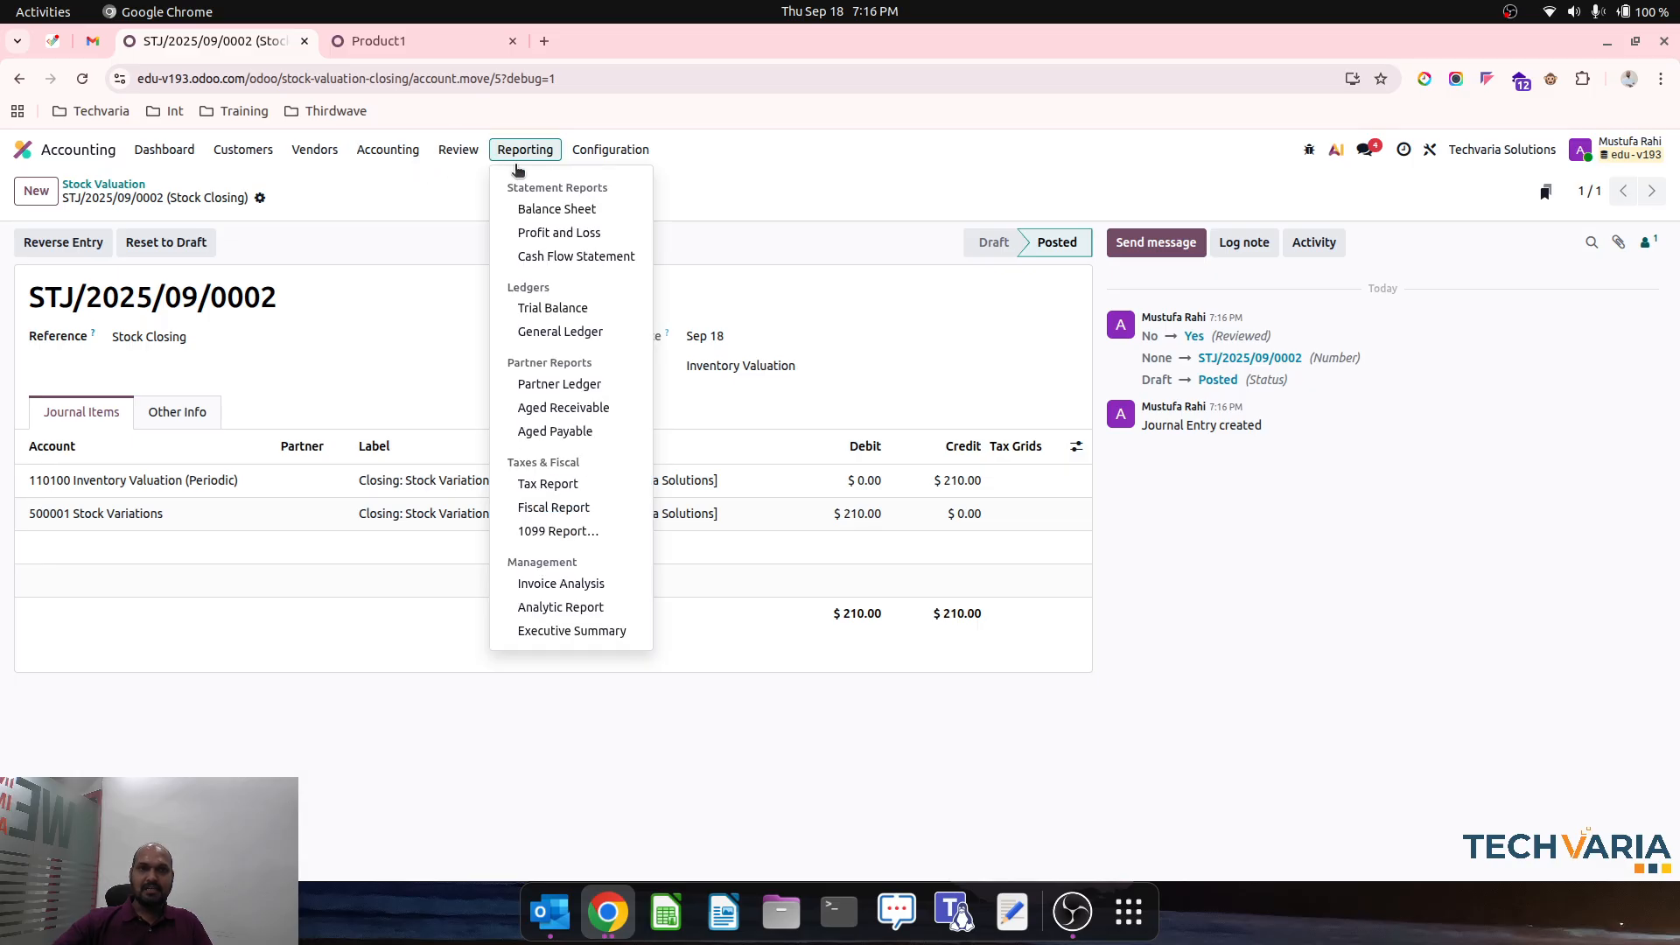
pyautogui.click(544, 209)
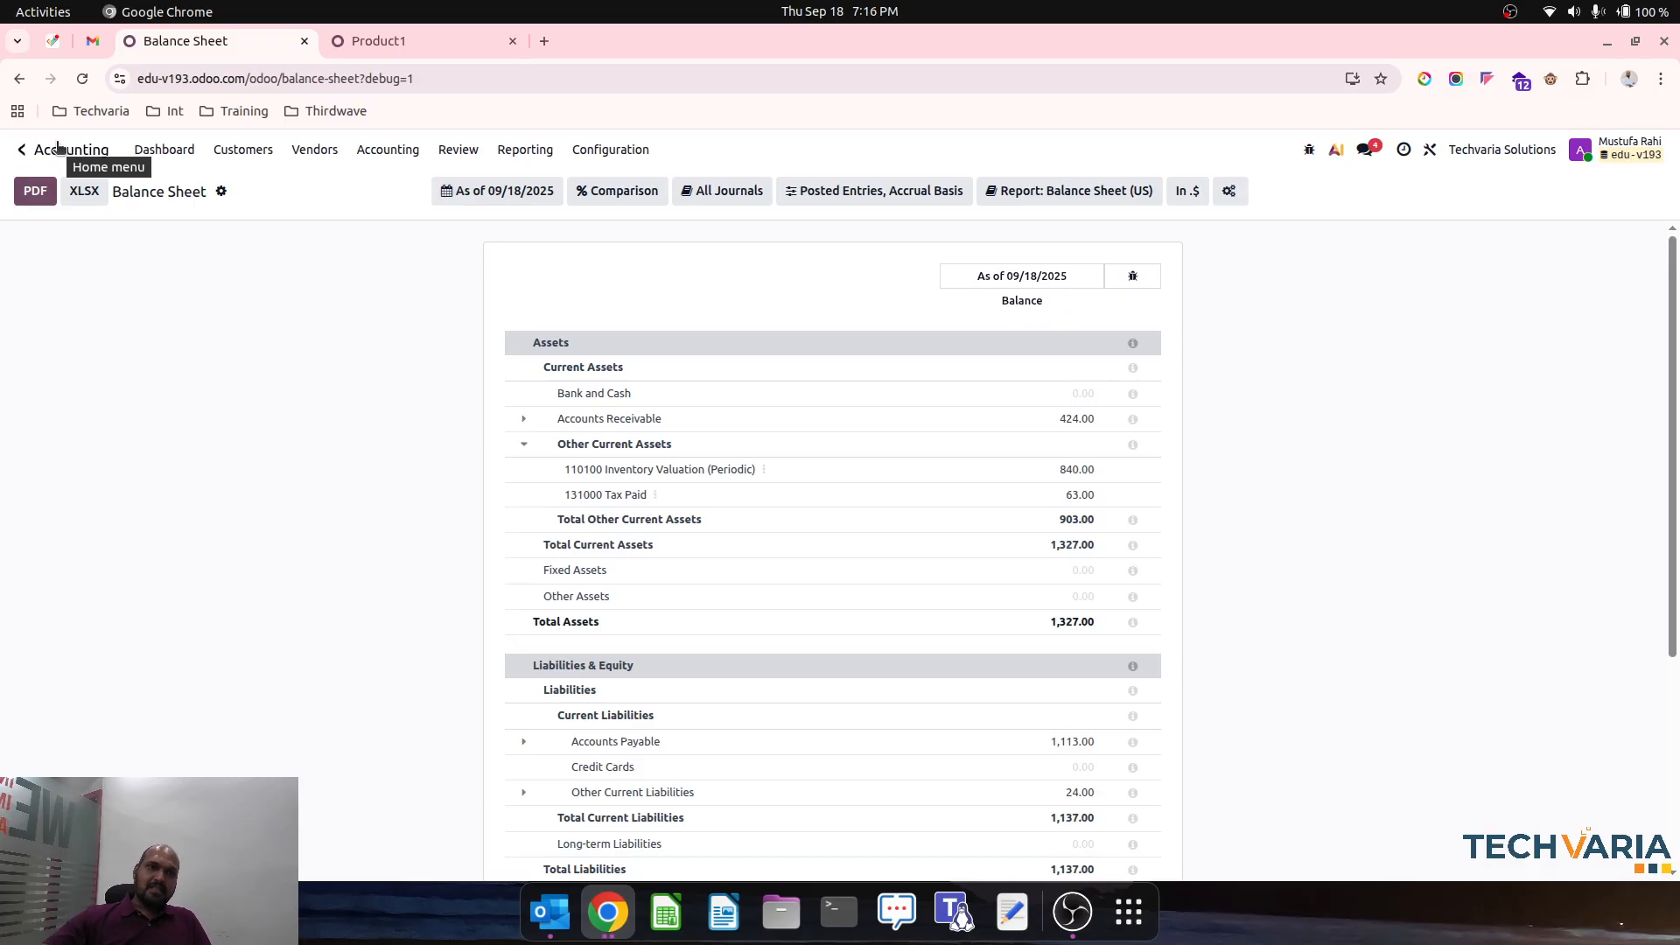
# - Open the existing Vendor1 order for Product1 in Purchase and duplicate it
pyautogui.click(58, 147)
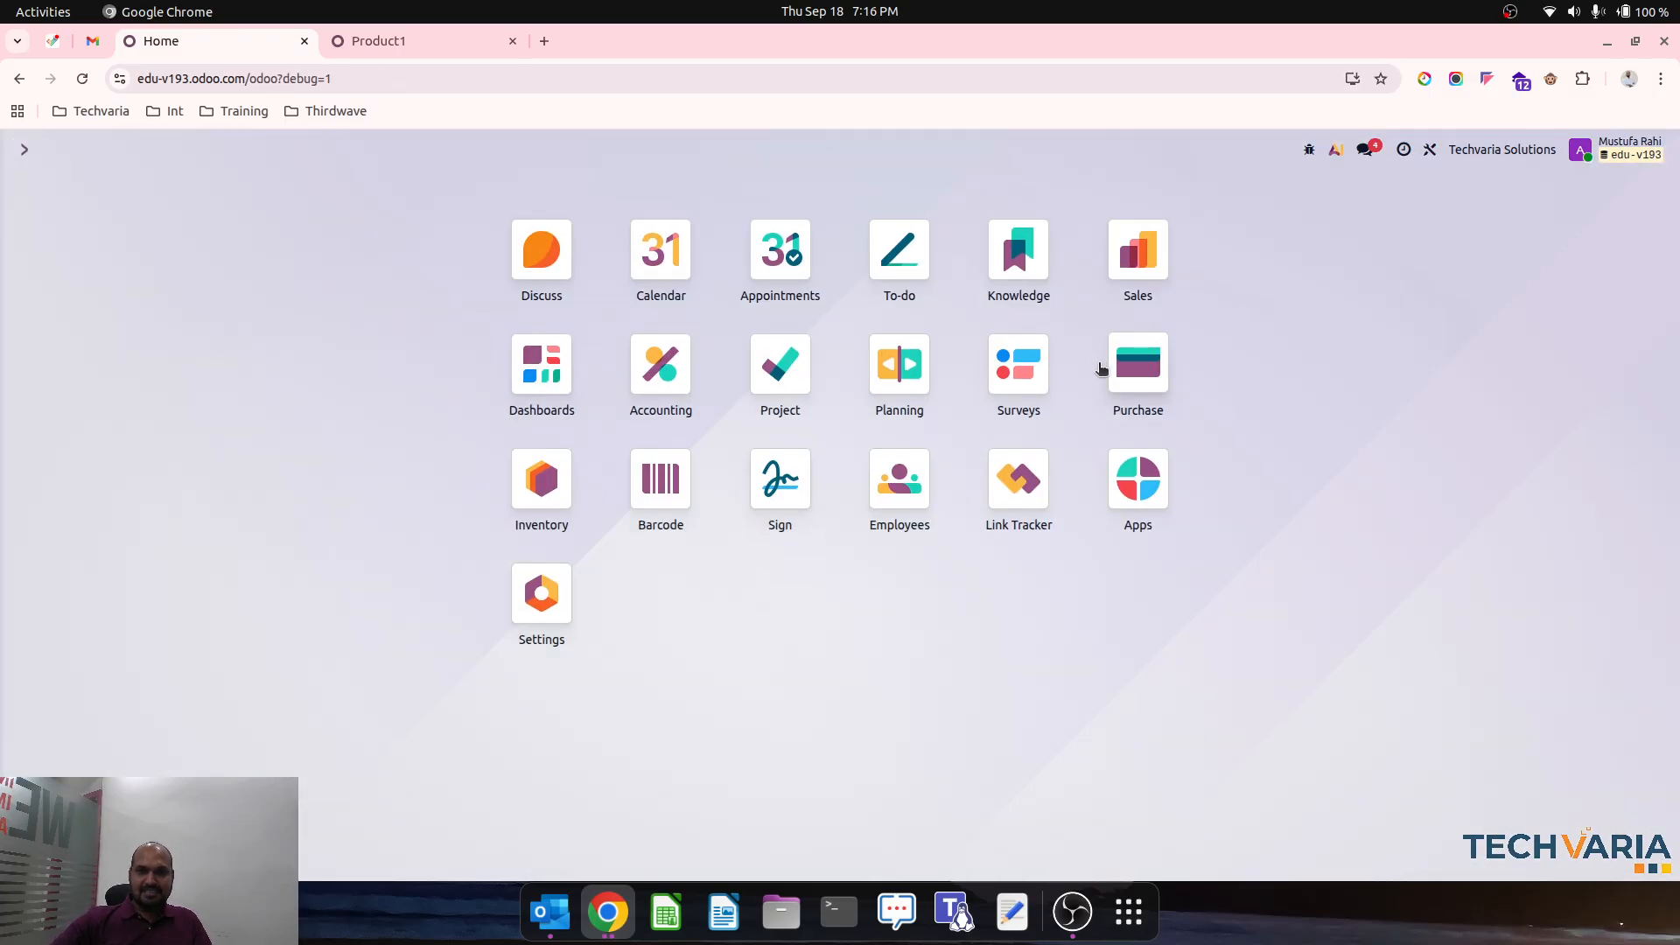
pyautogui.click(1137, 357)
pyautogui.click(165, 383)
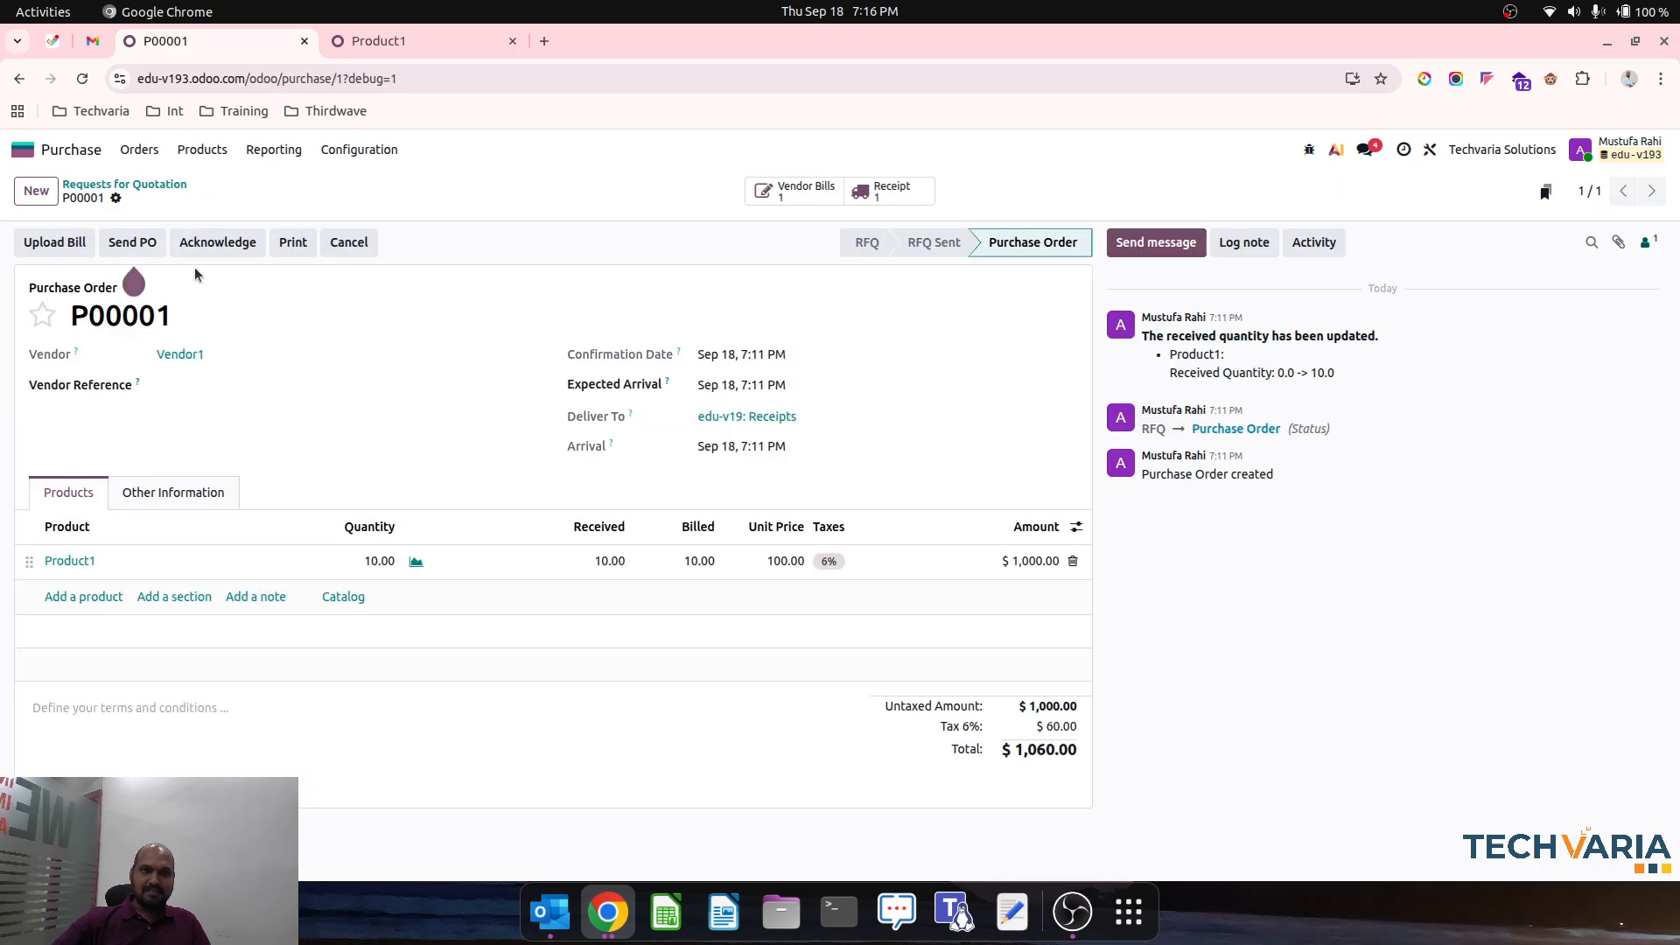
pyautogui.click(122, 202)
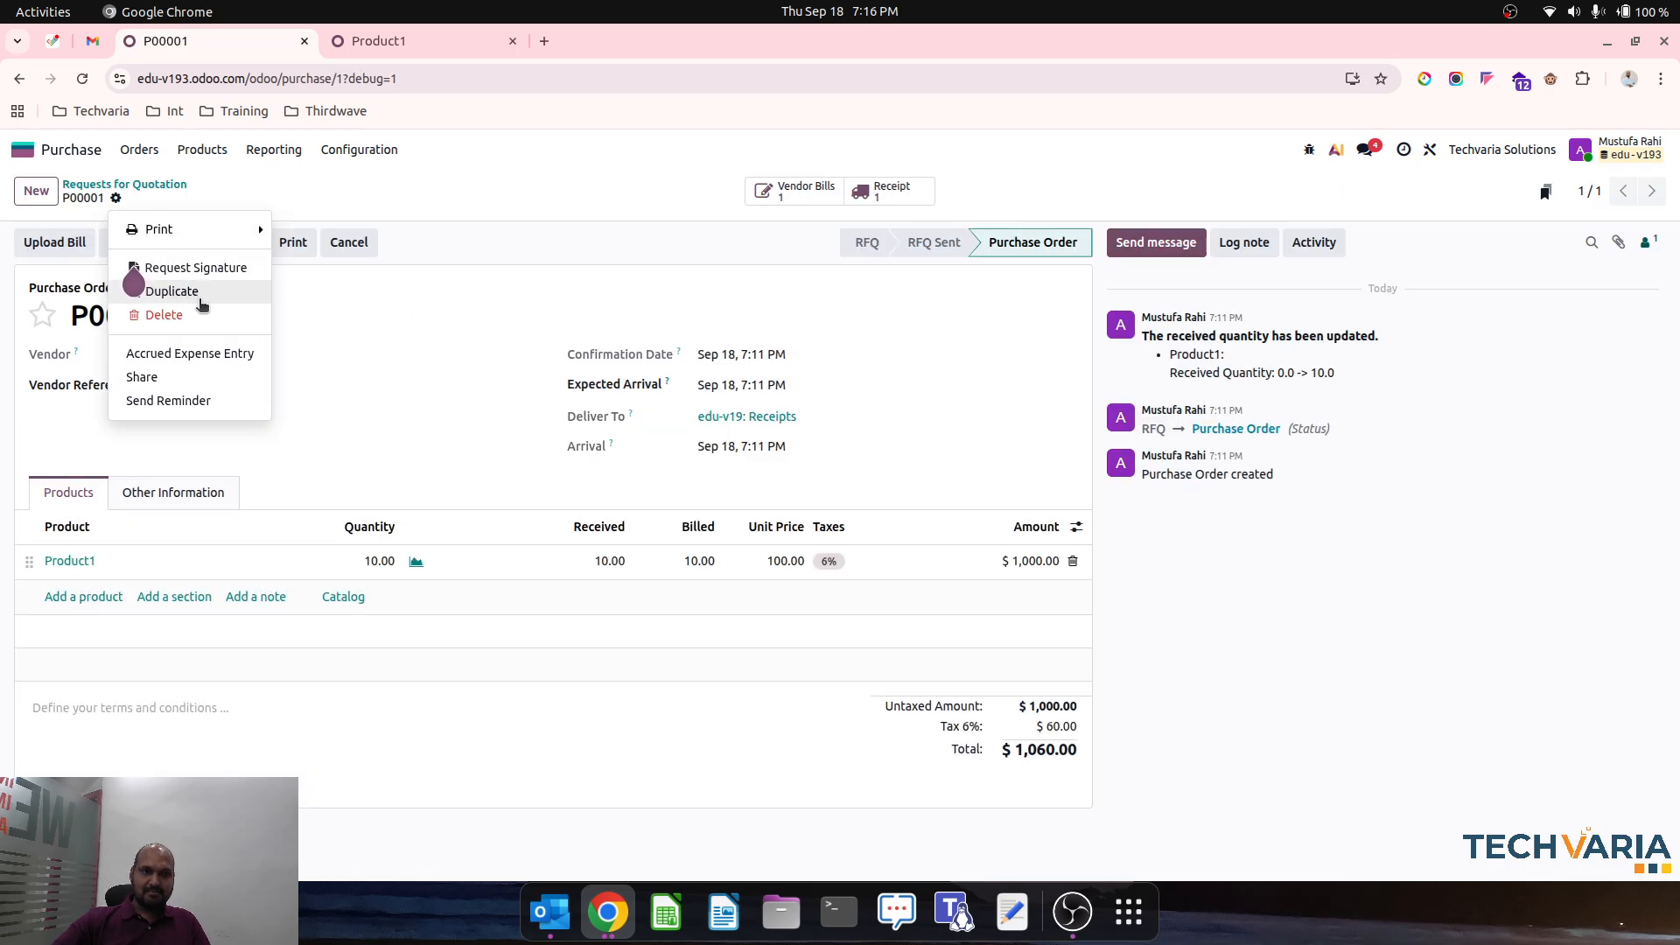
pyautogui.click(372, 461)
# - Set the duplicated order's Product1 line to quantity 5 and unit price 110
pyautogui.click(435, 571)
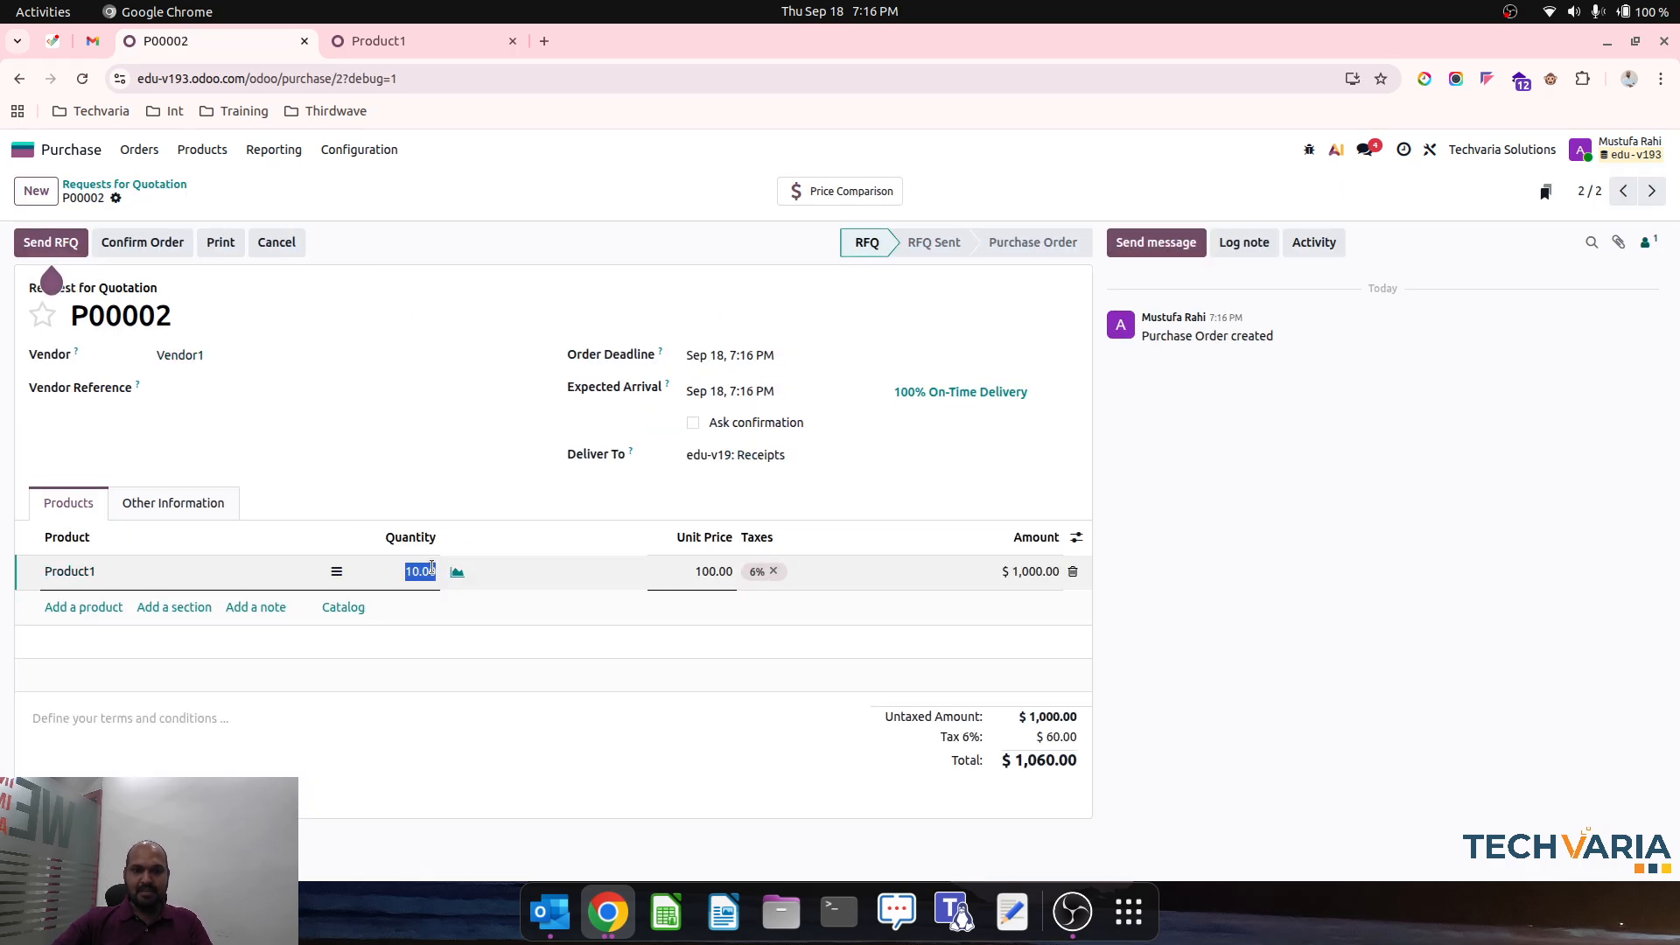
pyautogui.write('5')
pyautogui.press('Tab')
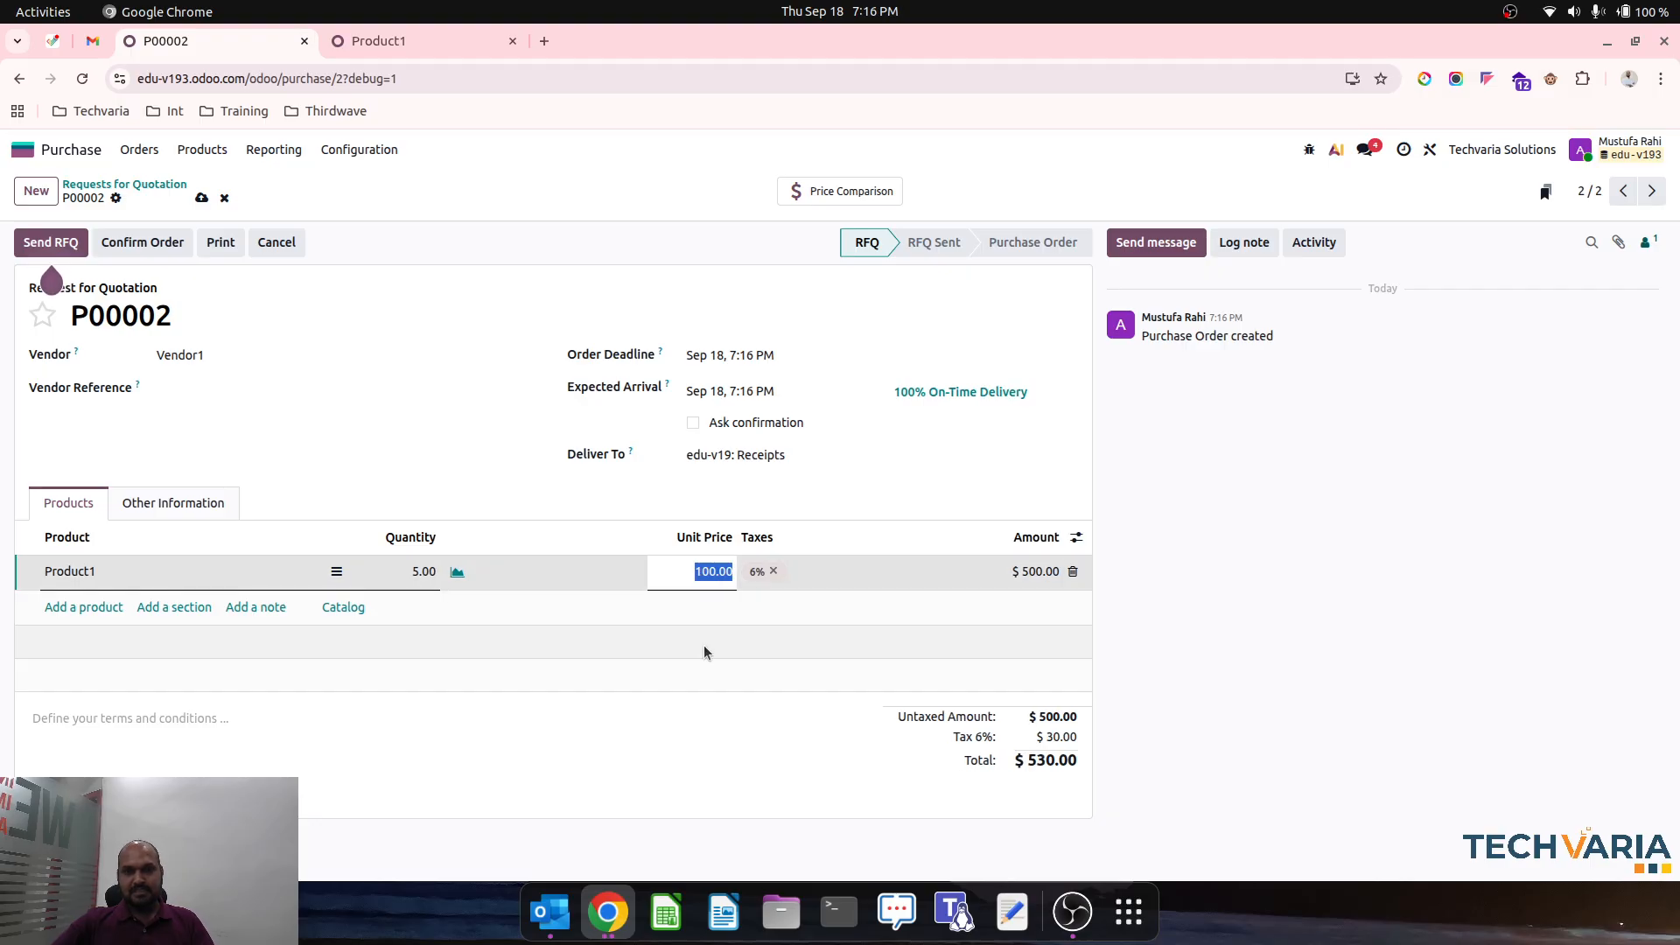
pyautogui.write('110')
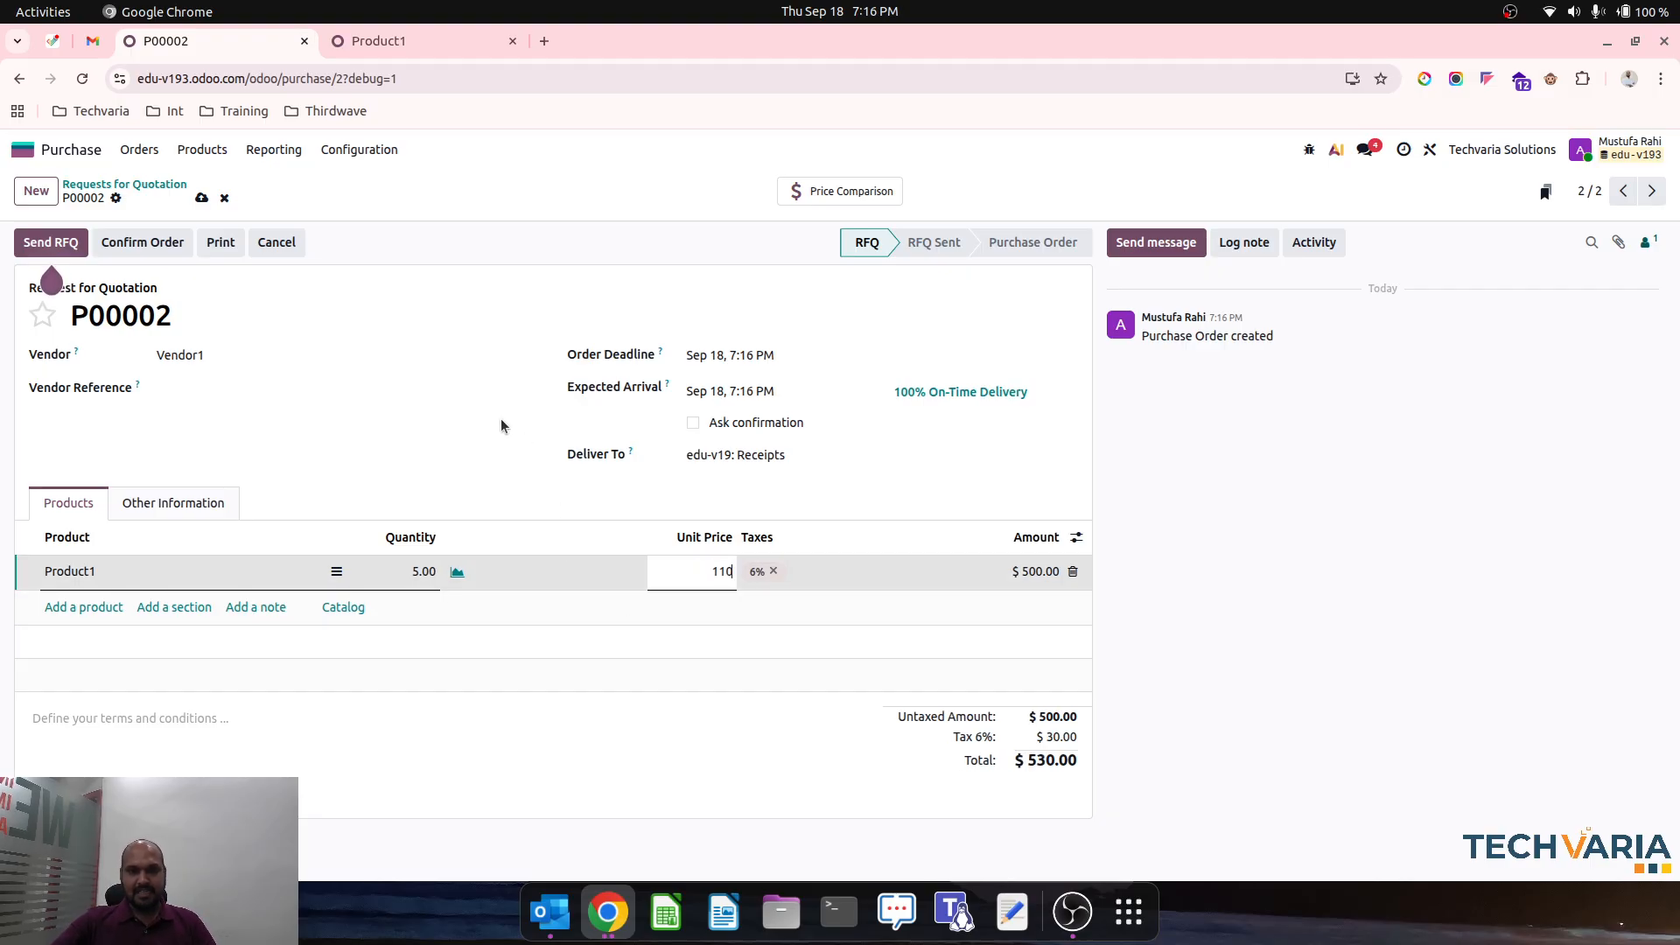
pyautogui.click(471, 426)
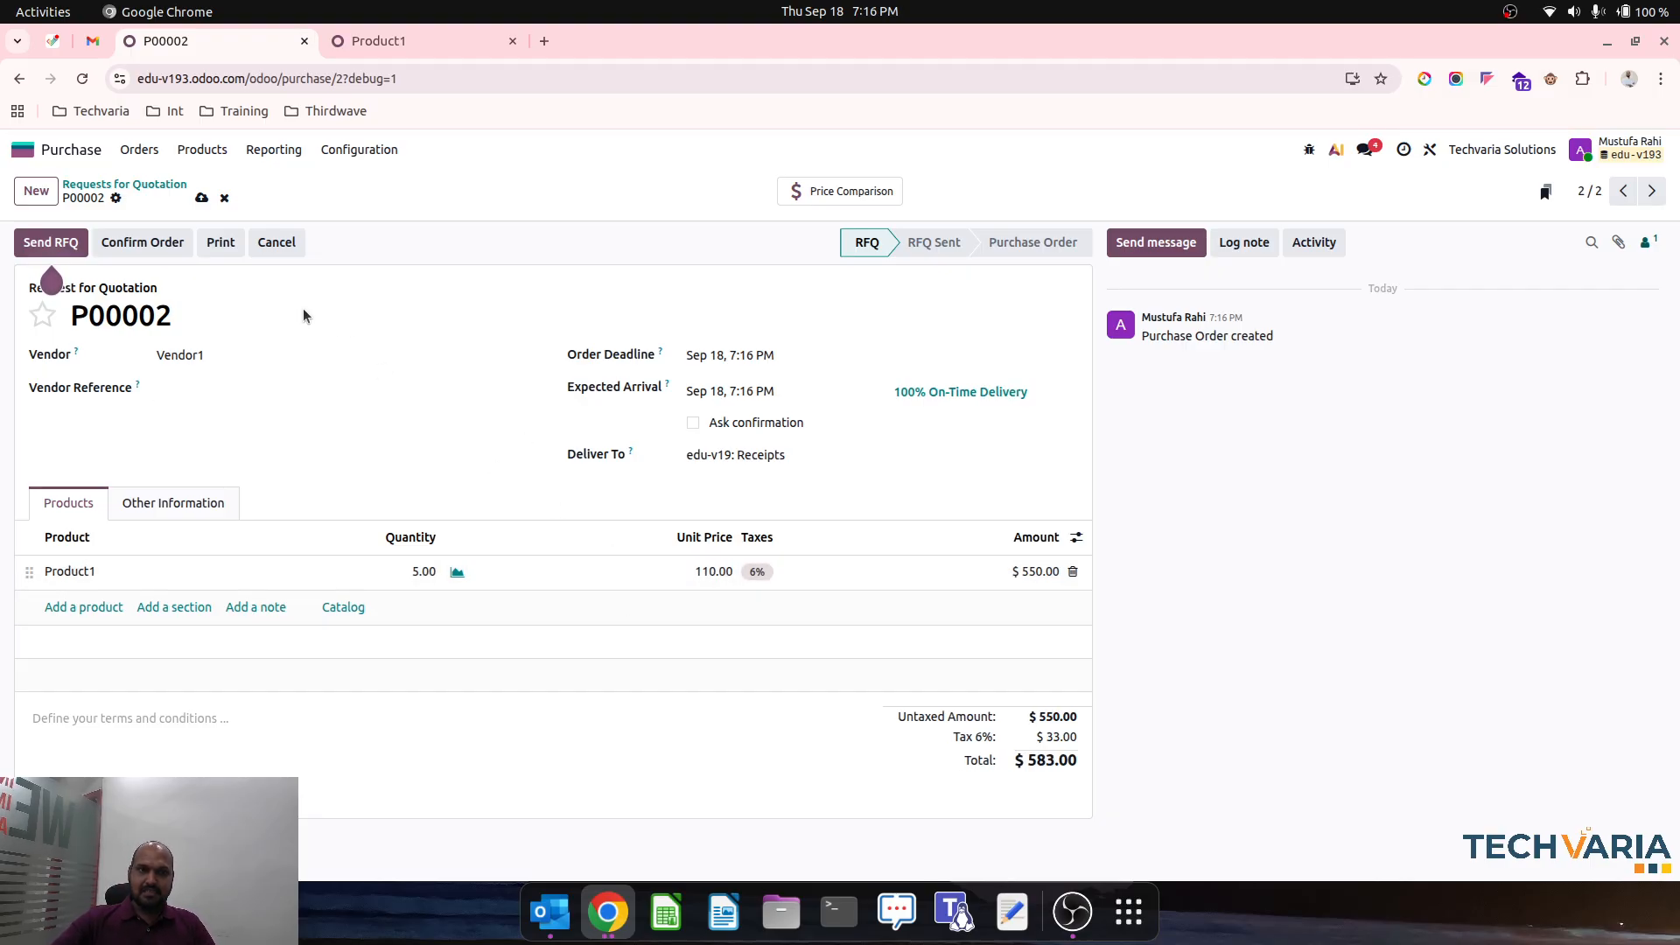
# - Confirm the duplicated Vendor1 purchase order and validate its receipt of Product1
pyautogui.click(143, 242)
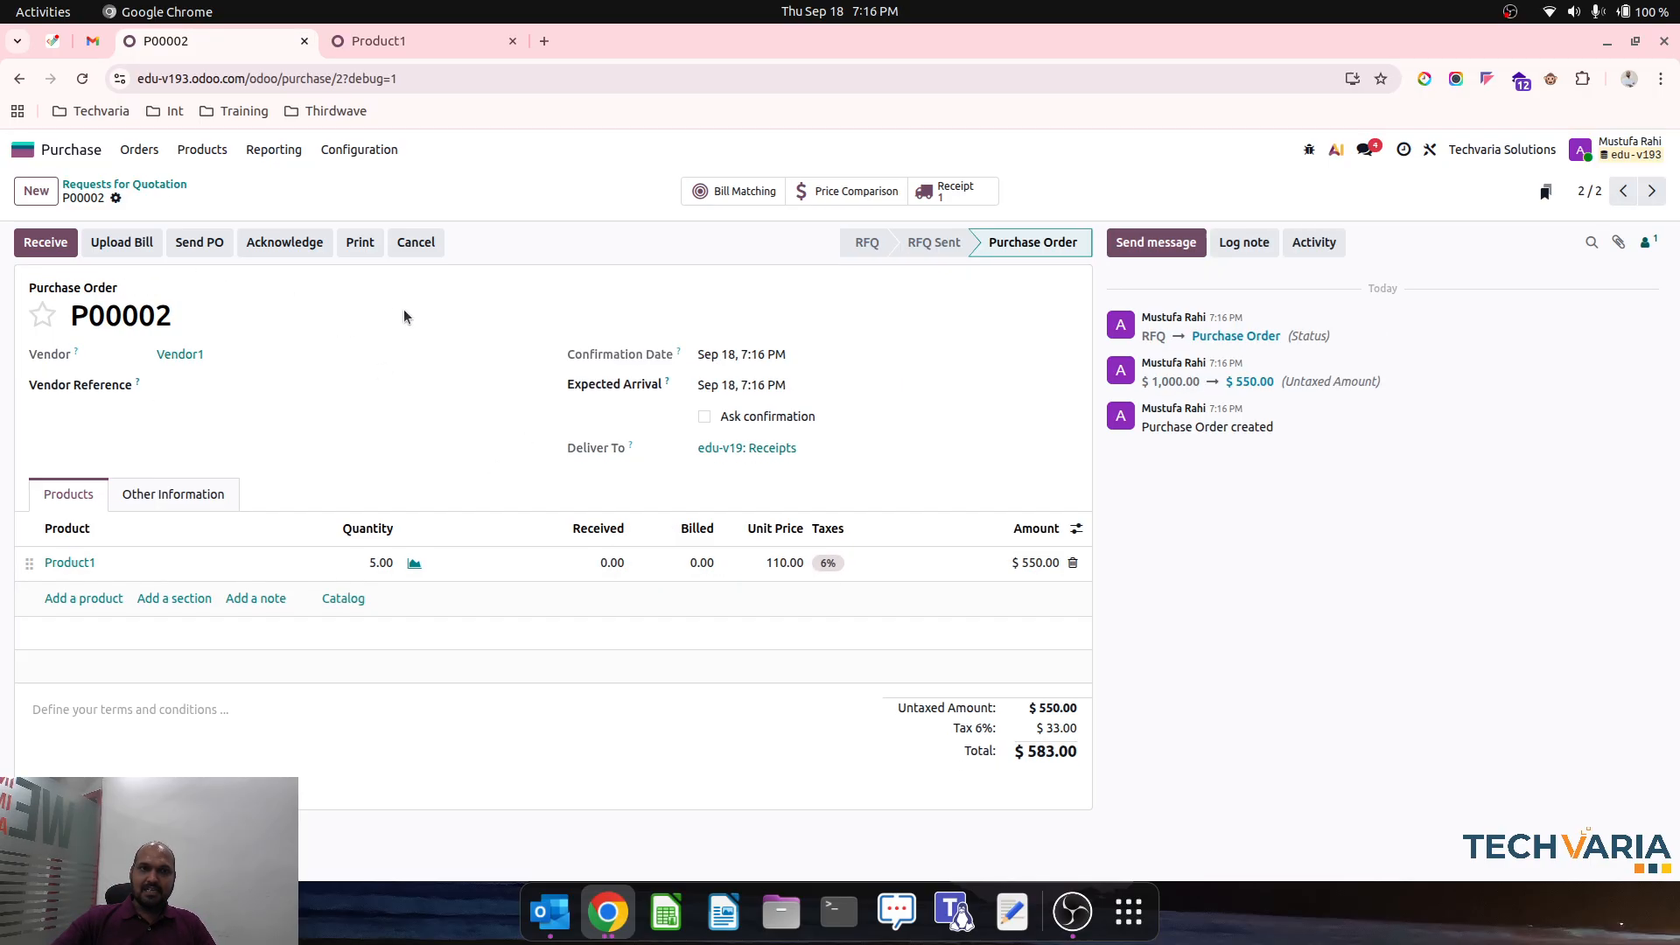
pyautogui.click(950, 191)
pyautogui.click(53, 243)
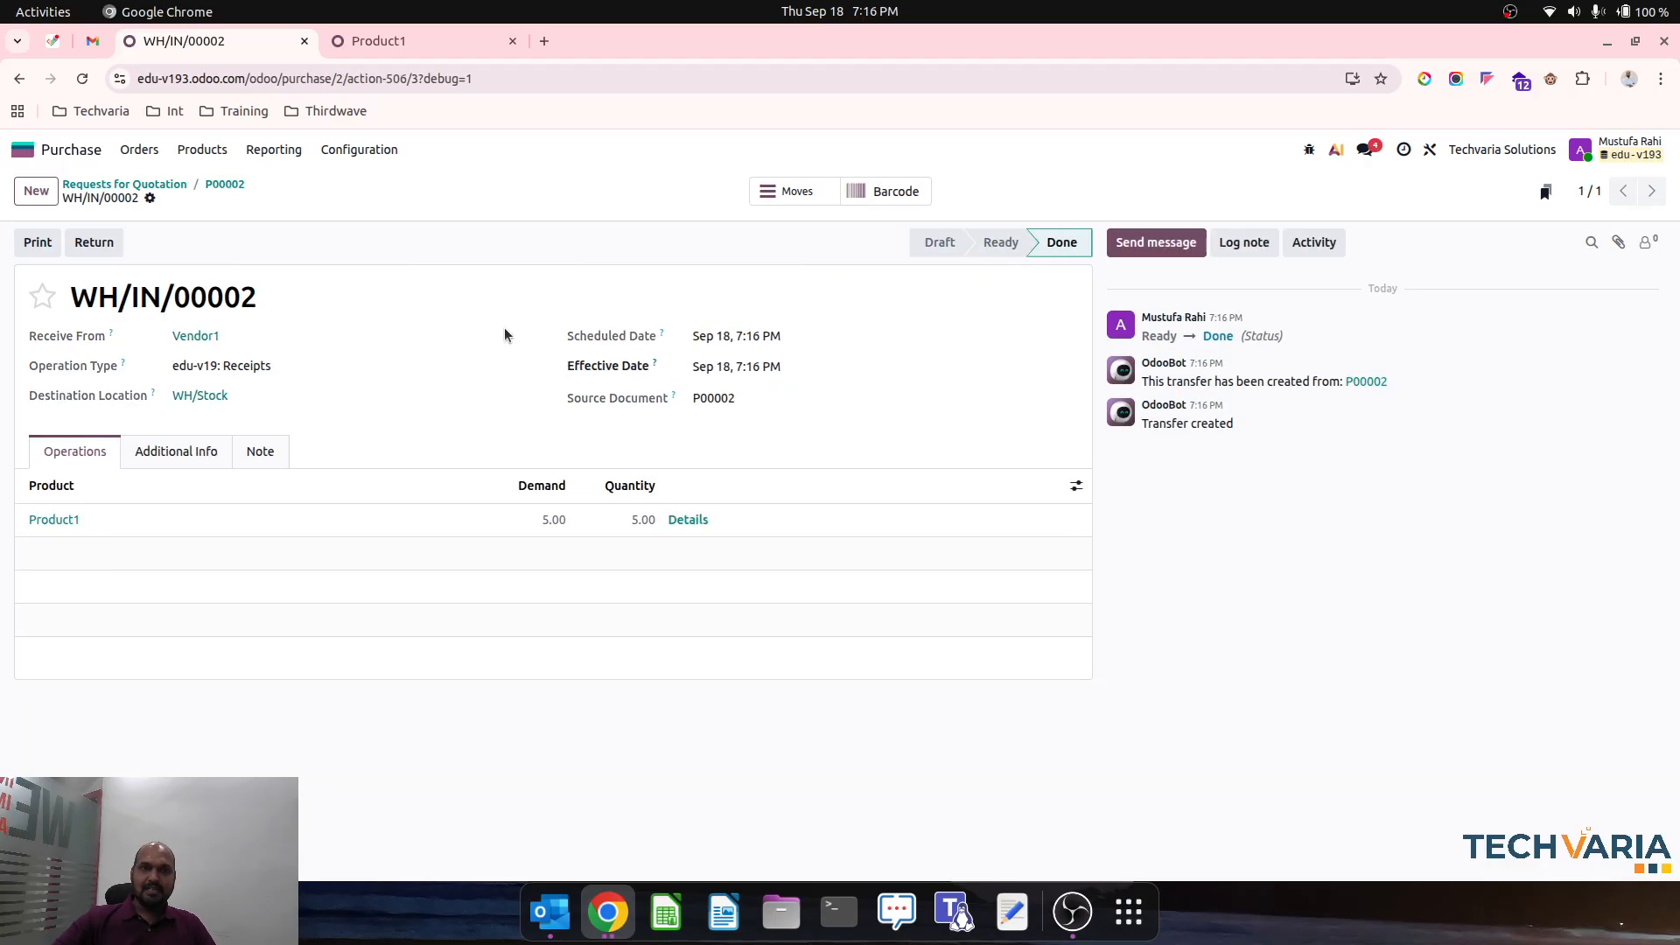
# - Return to the requests for quotation list, and reload the Product1 form to check its updated cost and quantity on hand
pyautogui.click(230, 185)
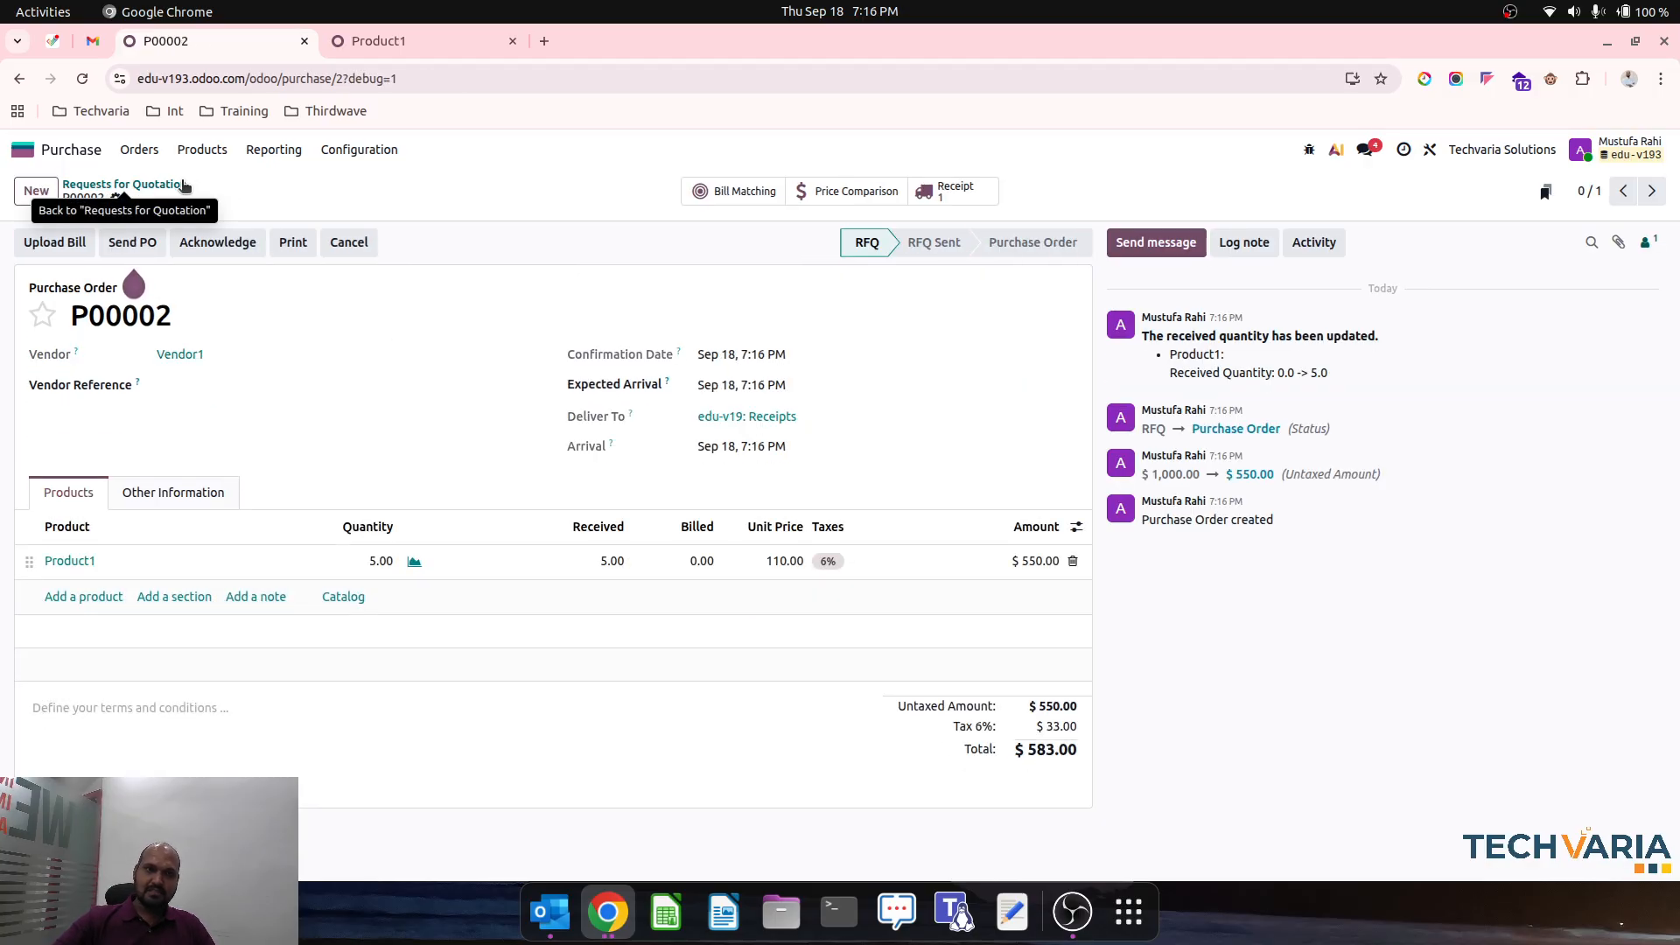
pyautogui.click(184, 186)
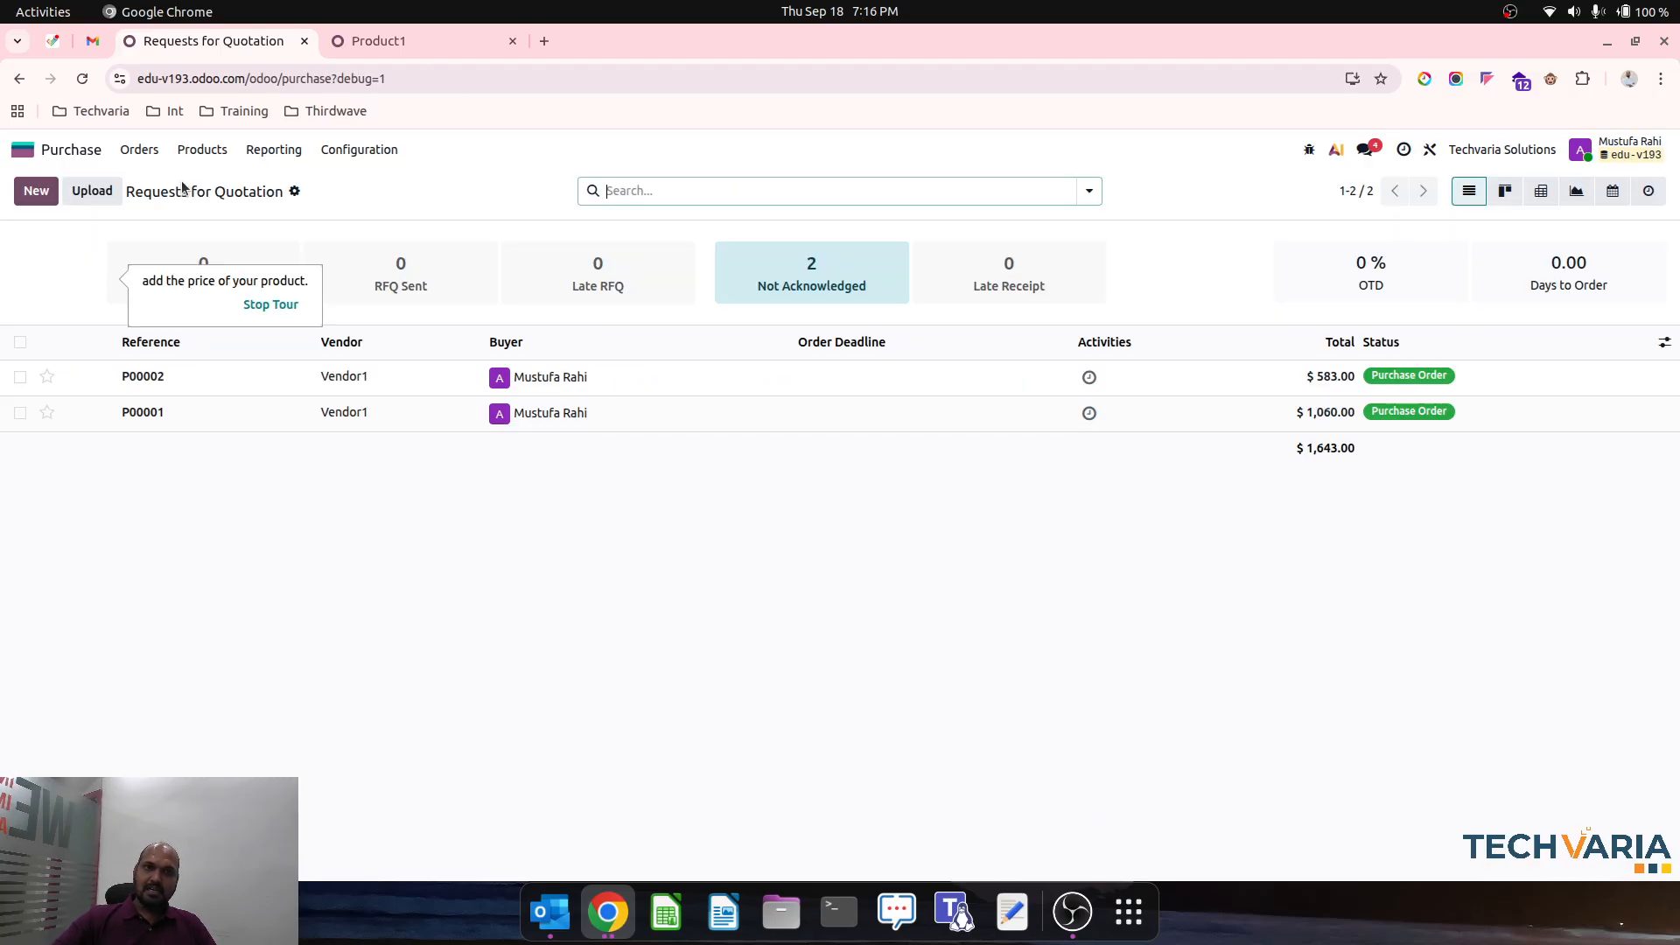
pyautogui.click(407, 40)
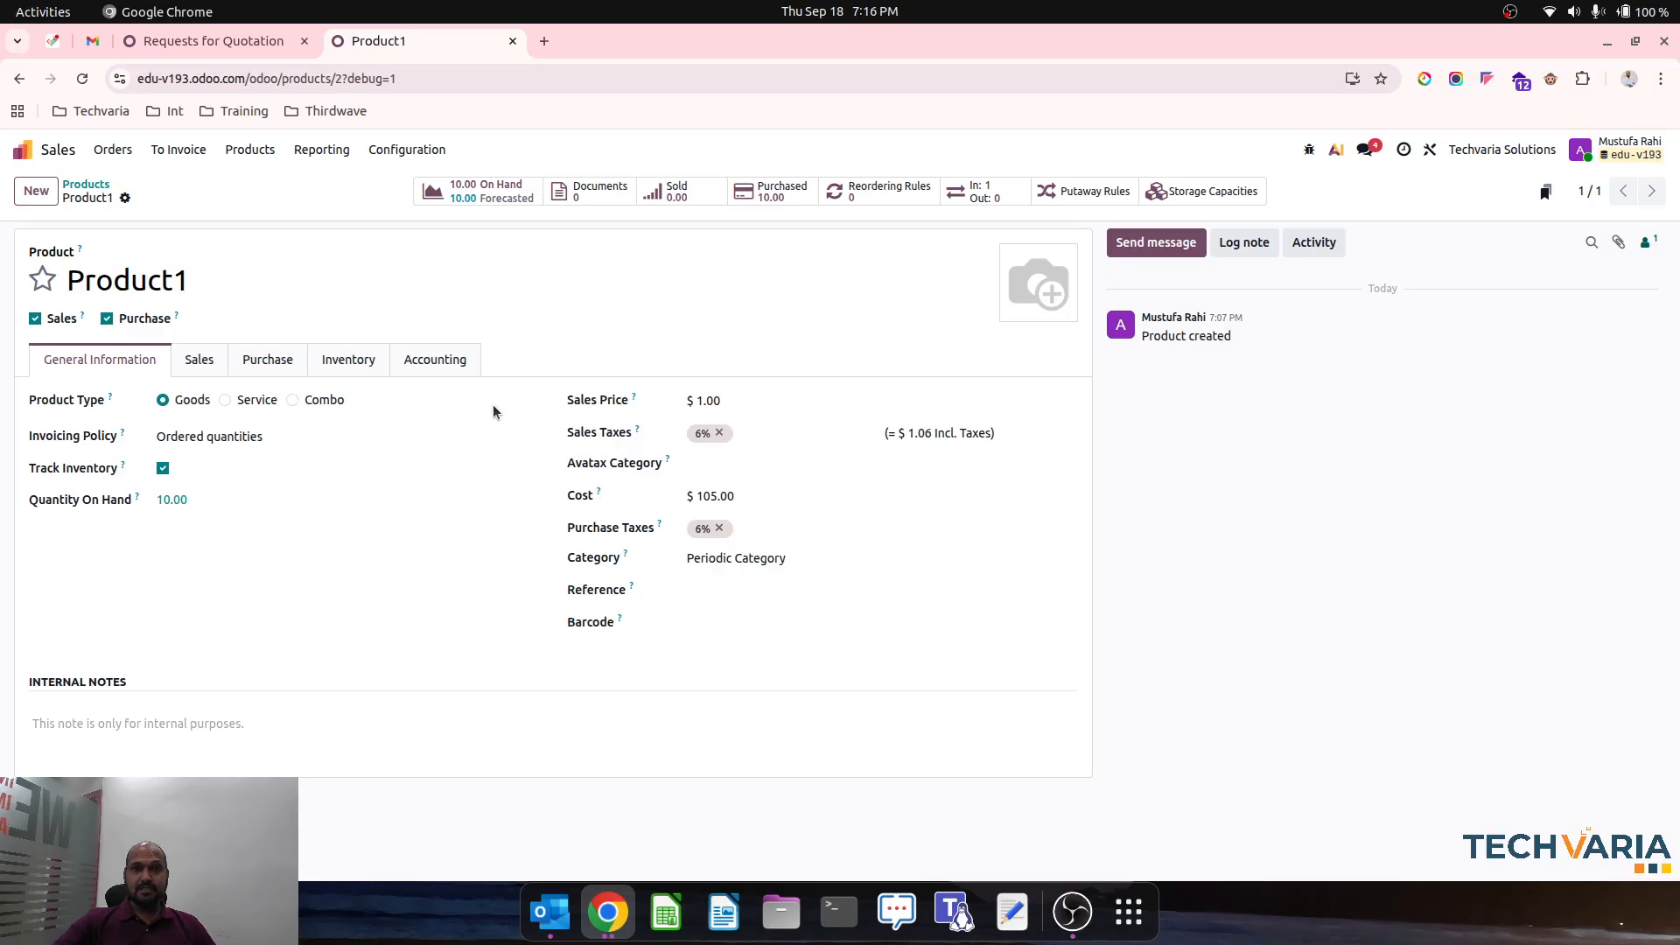
pyautogui.click(80, 79)
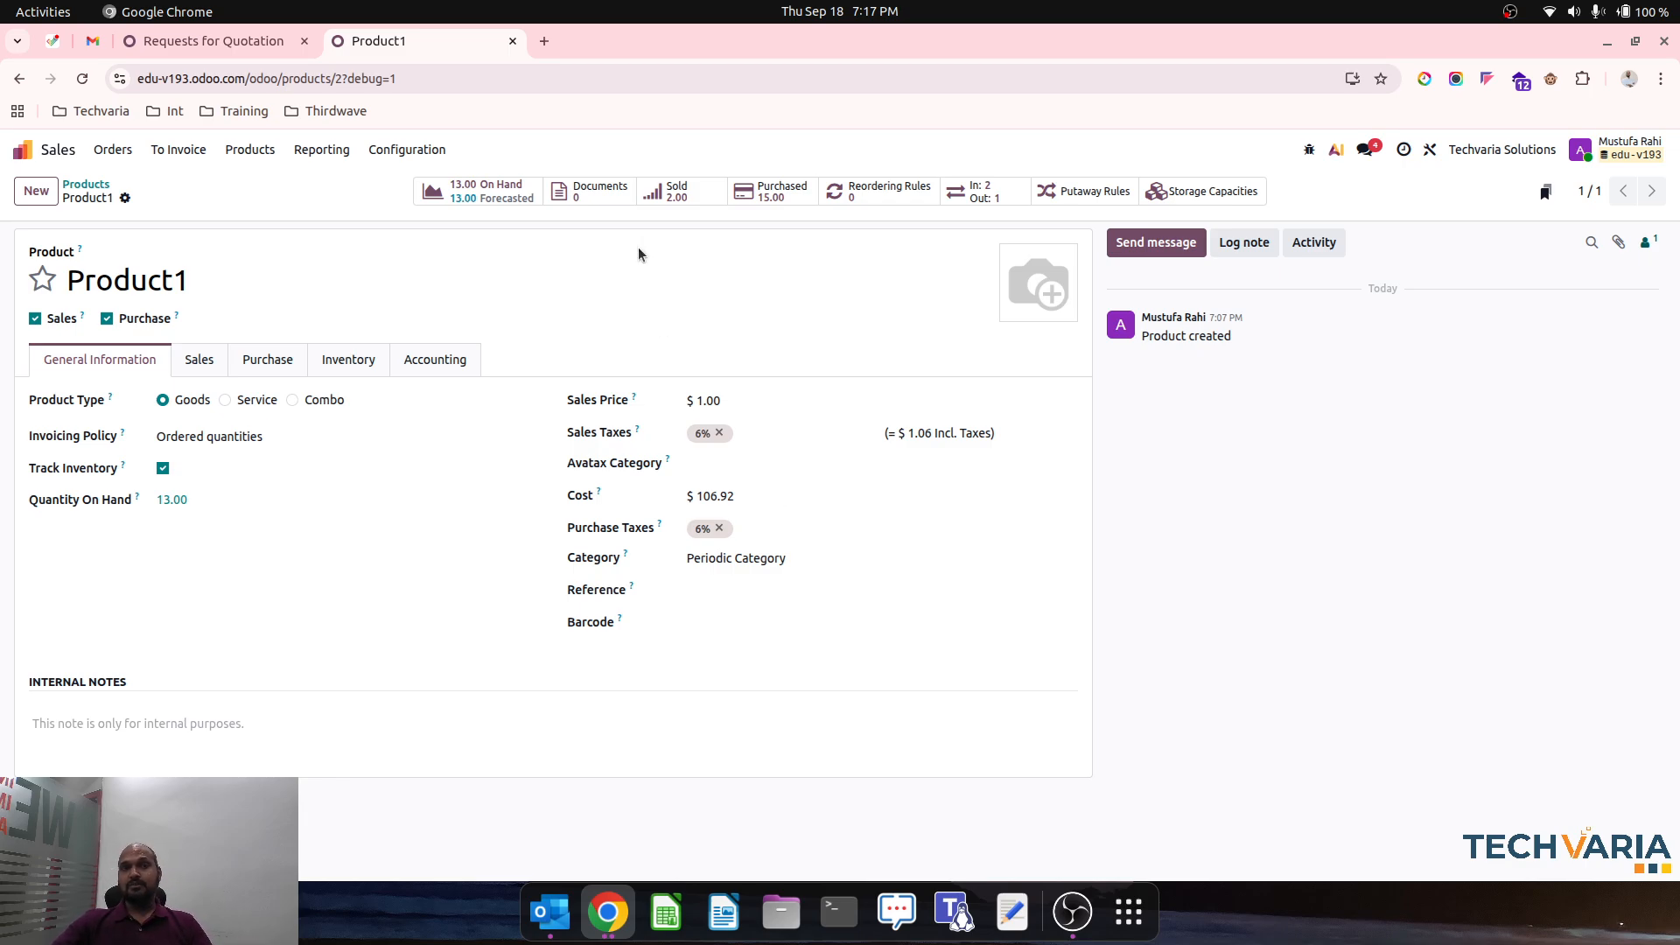
# - Check Product1's value on hand in its forecasted report and return to the product form
pyautogui.click(507, 193)
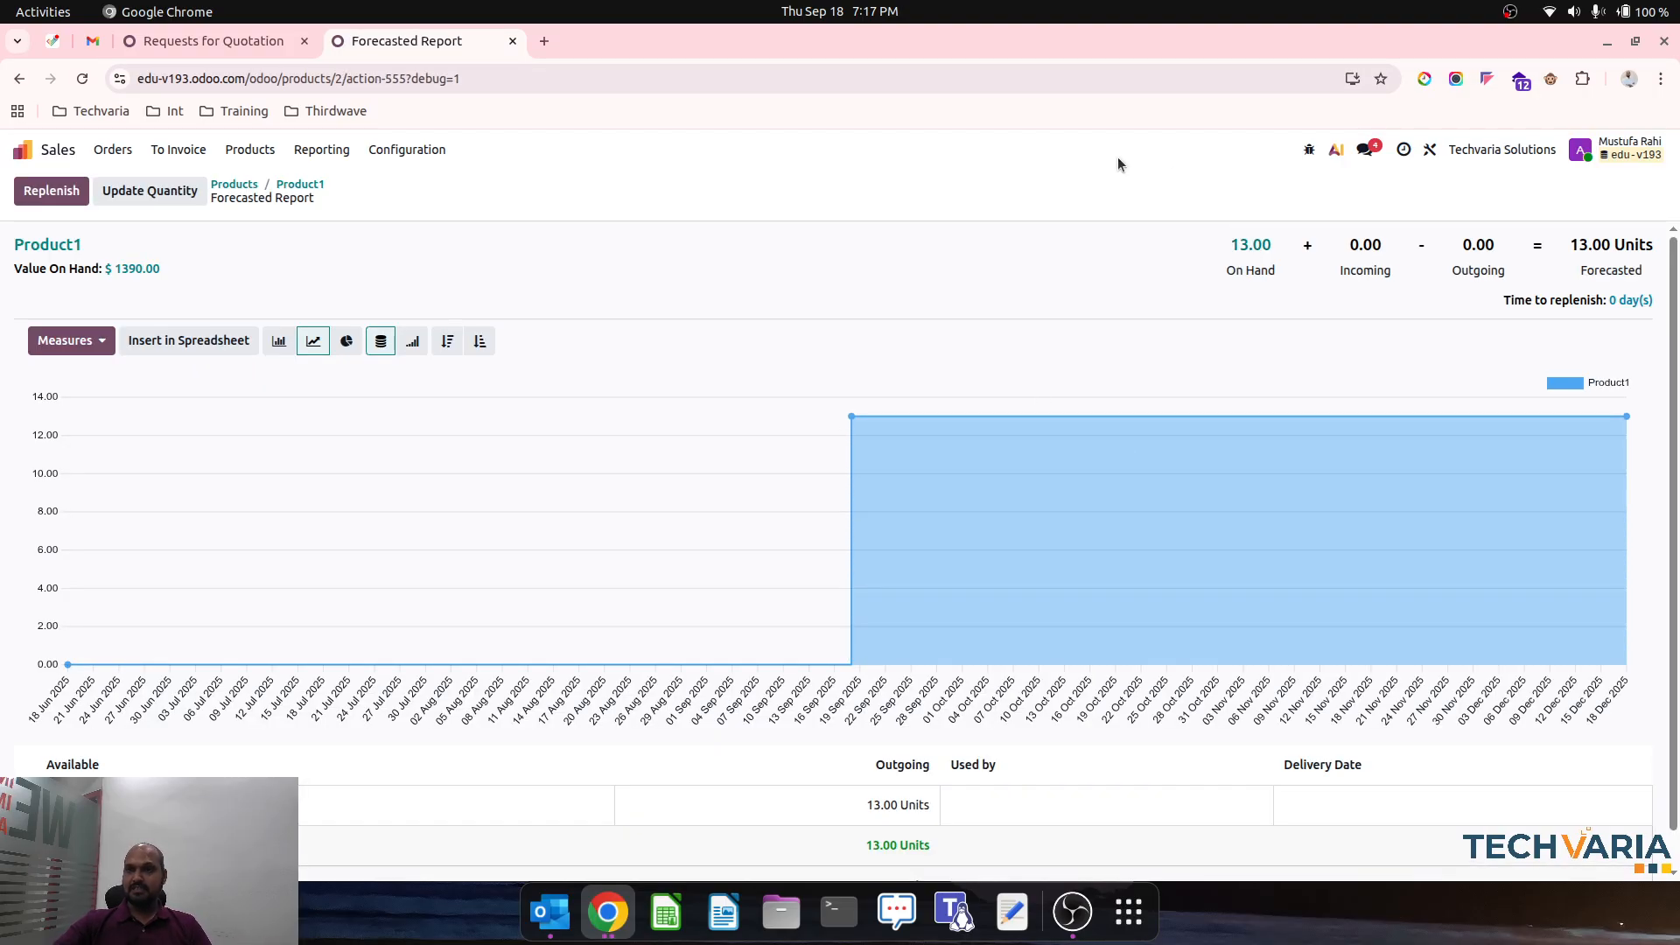
pyautogui.scroll(-1, 1076, 370)
pyautogui.scroll(1, 1076, 364)
pyautogui.moveTo(1078, 369); pyautogui.dragTo(417, 181)
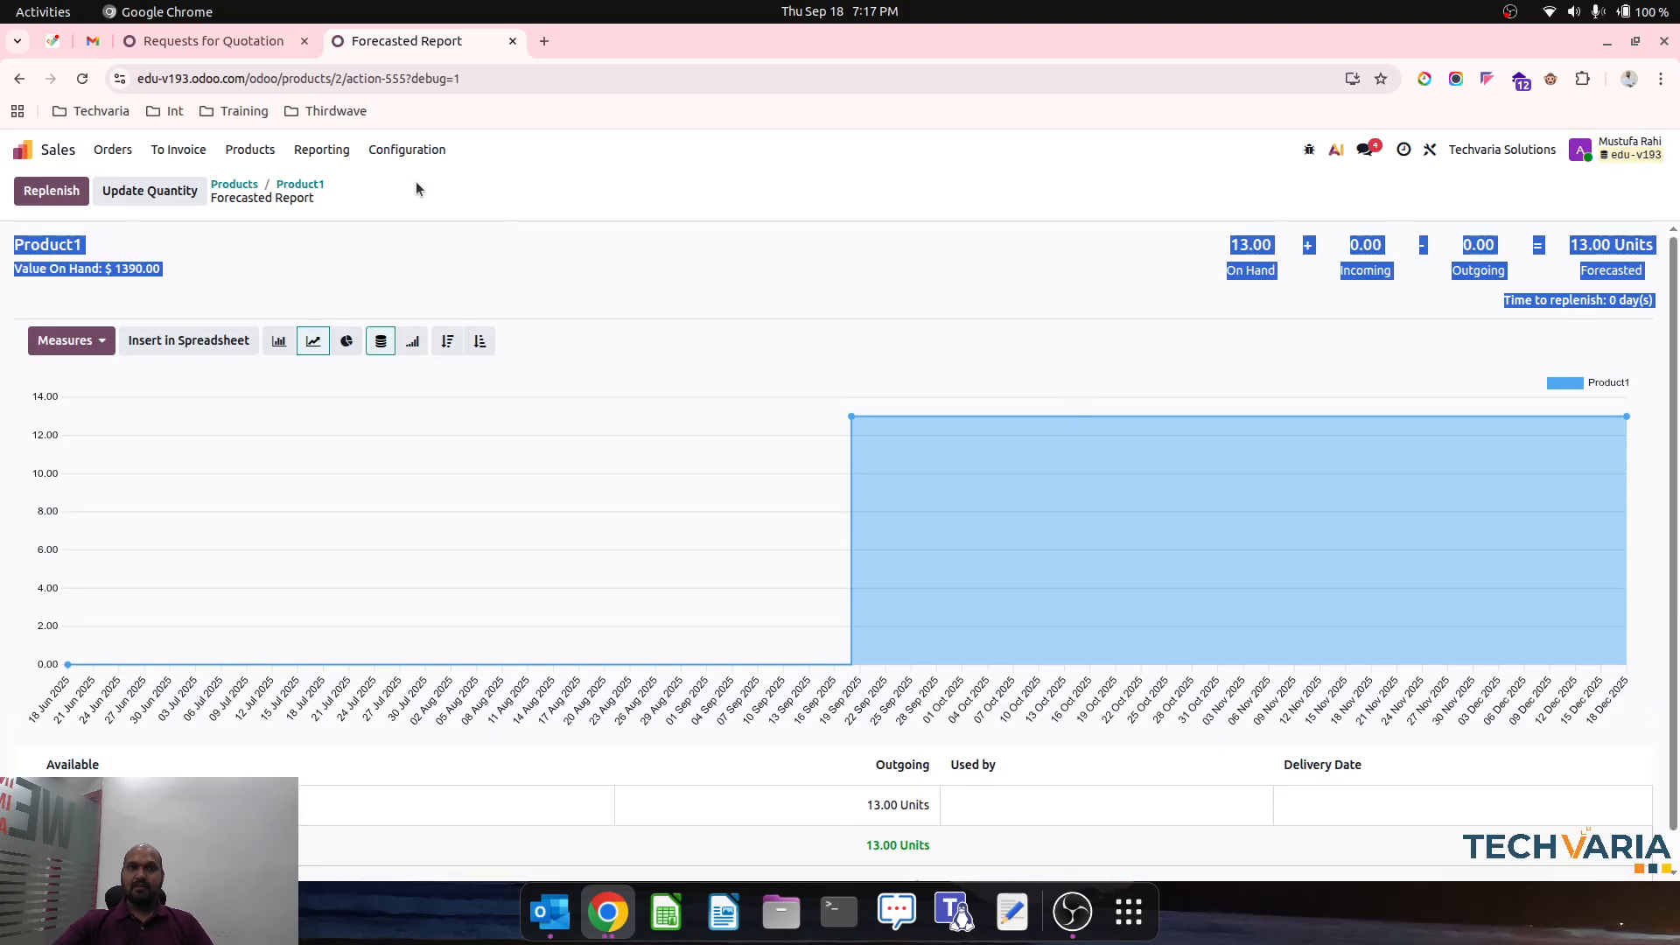
pyautogui.click(308, 185)
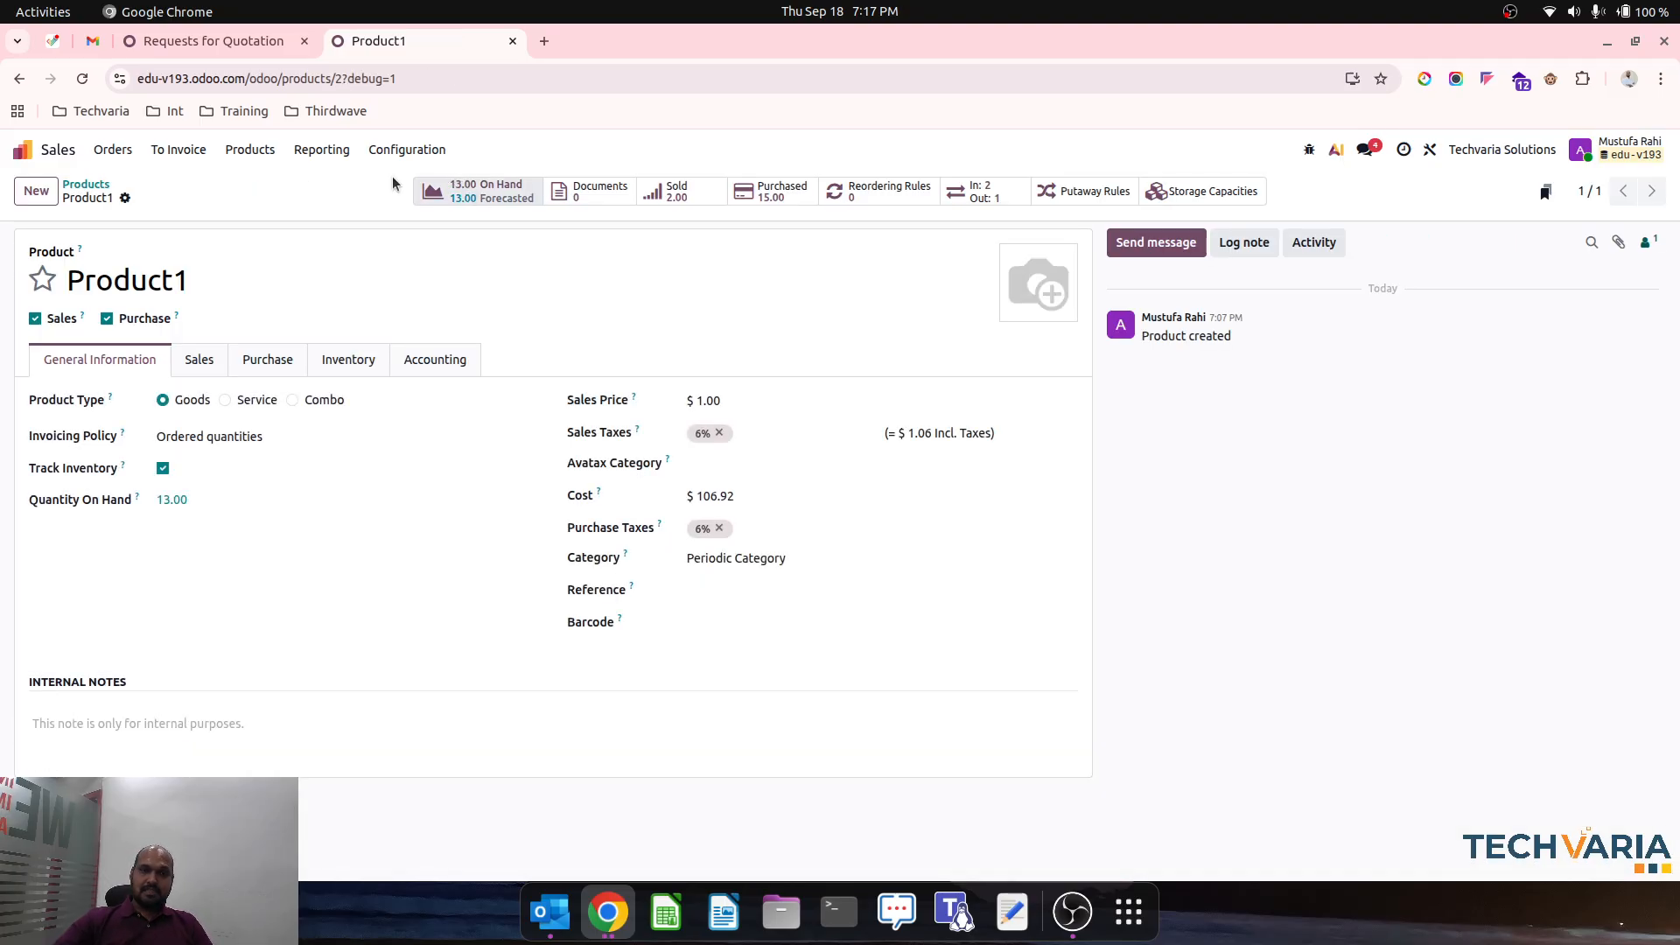
# - Open the Inventory Valuation review in Accounting to examine the stock variation and ending stock
pyautogui.click(267, 41)
pyautogui.click(72, 148)
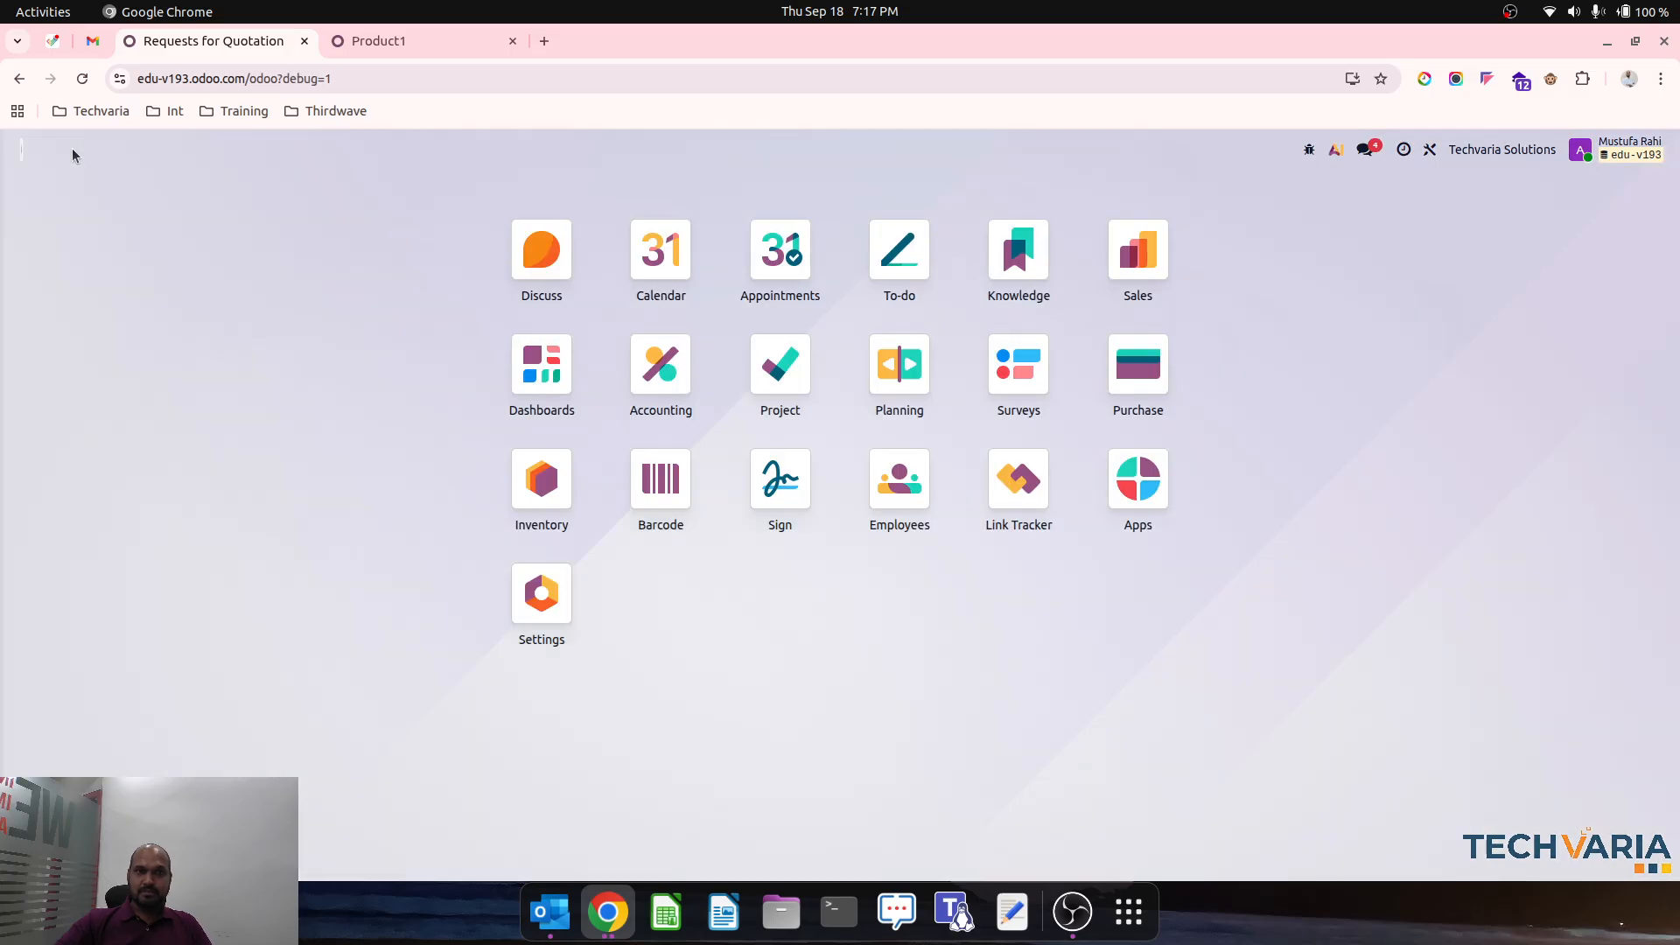
pyautogui.click(660, 364)
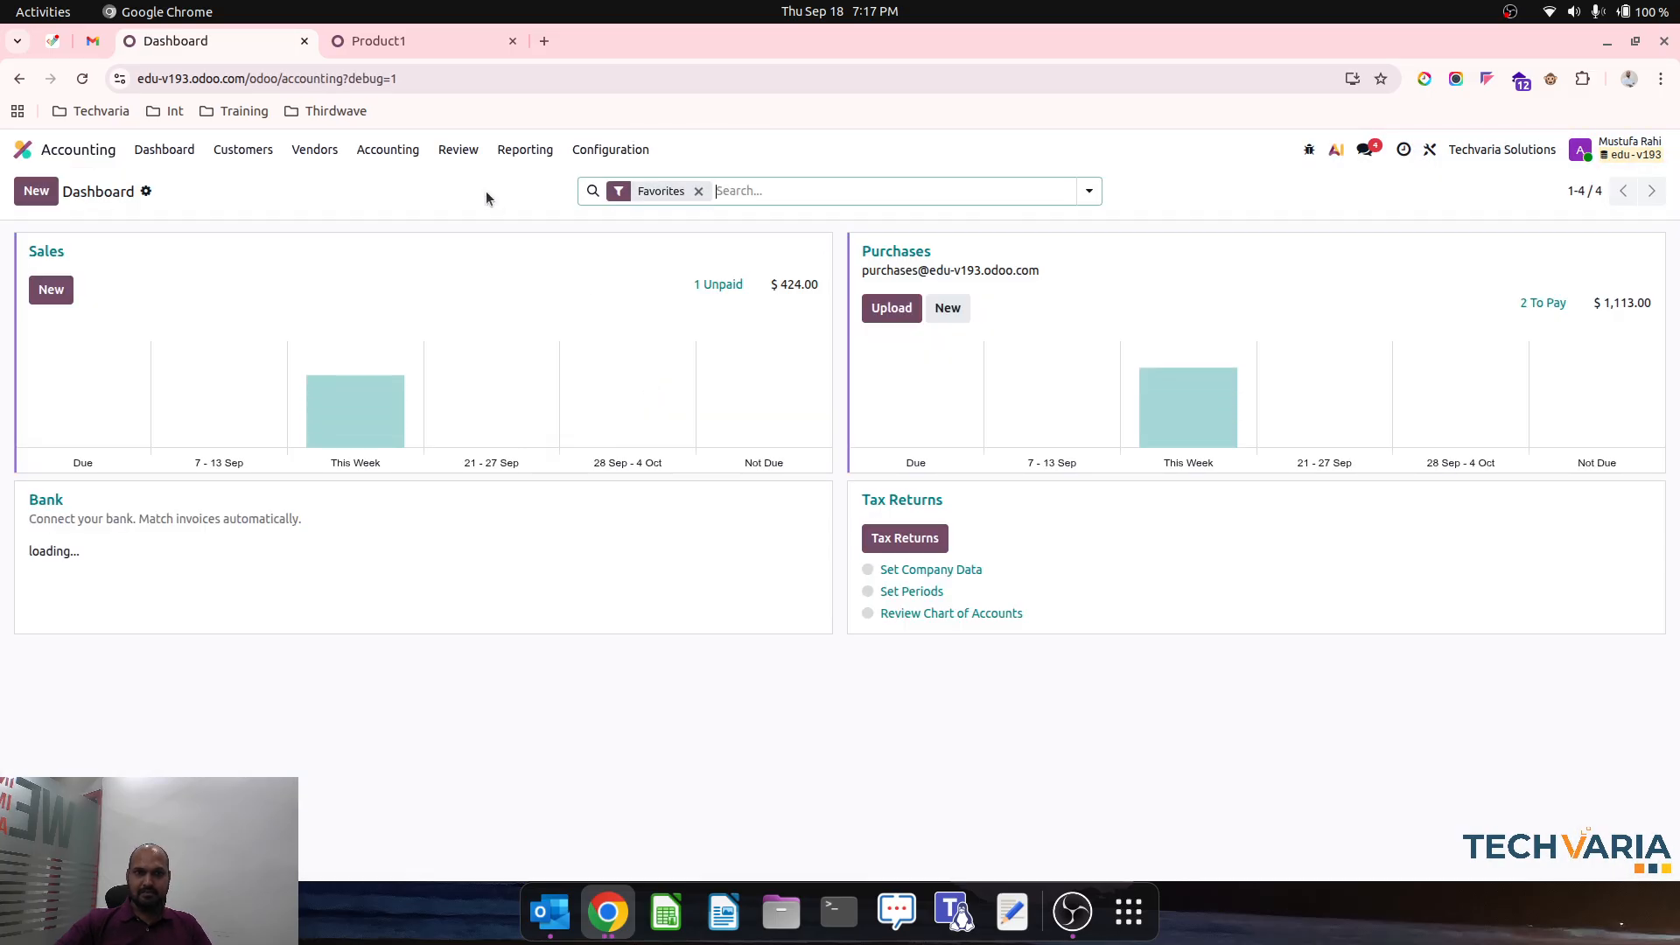
pyautogui.click(523, 149)
pyautogui.click(458, 150)
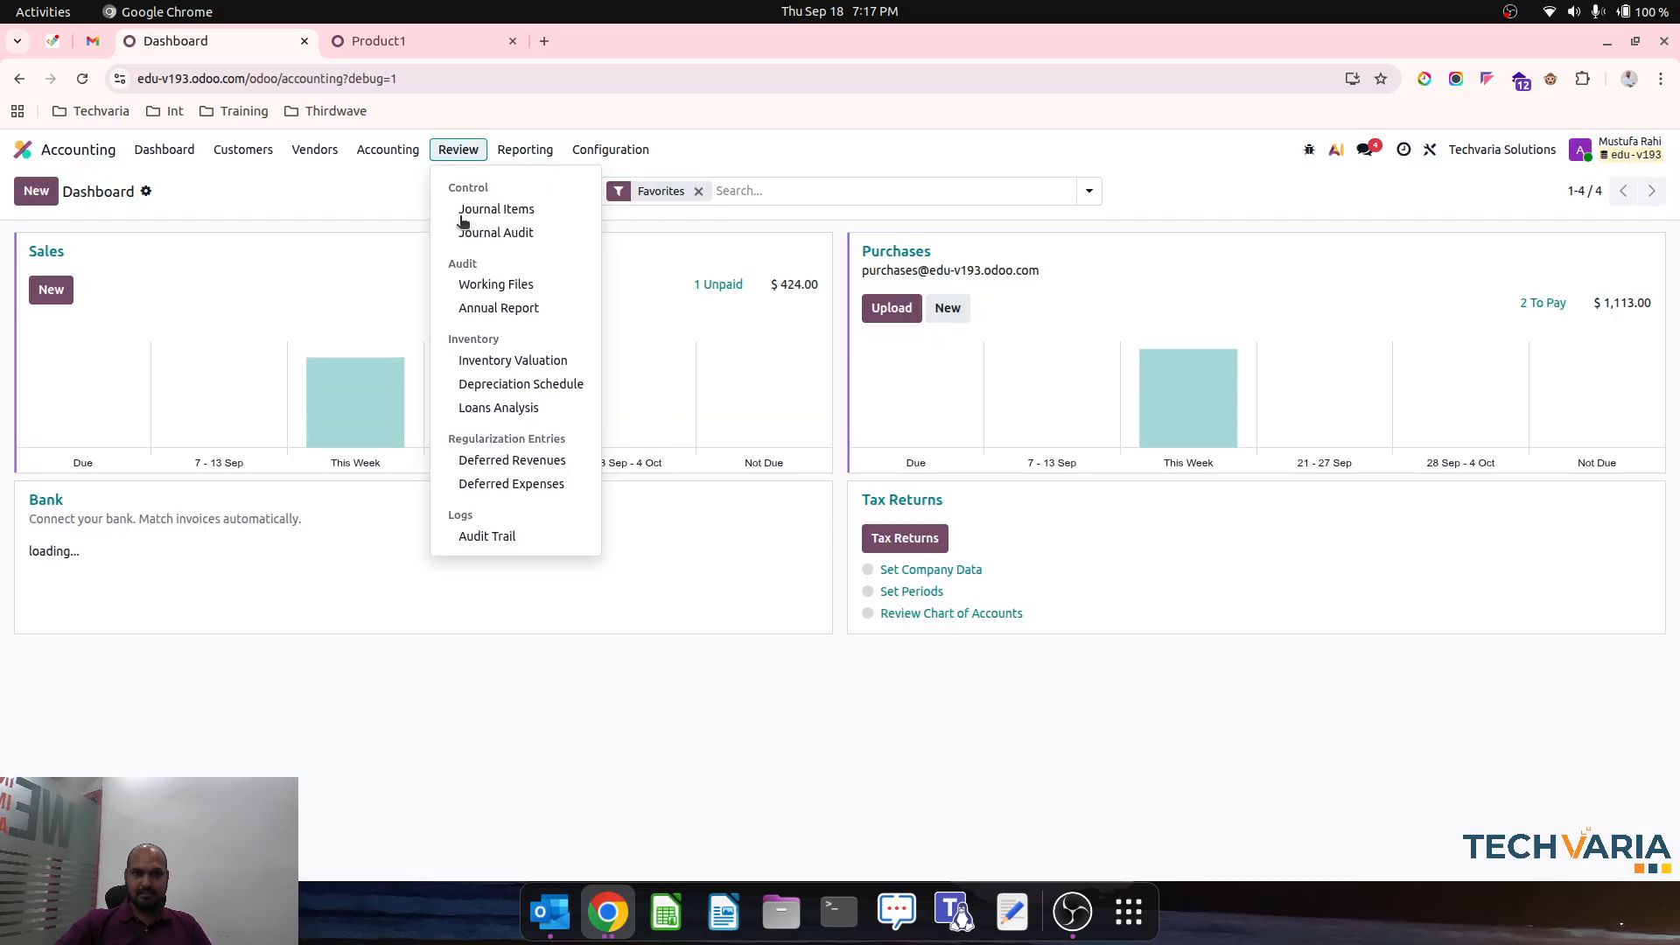
pyautogui.click(521, 360)
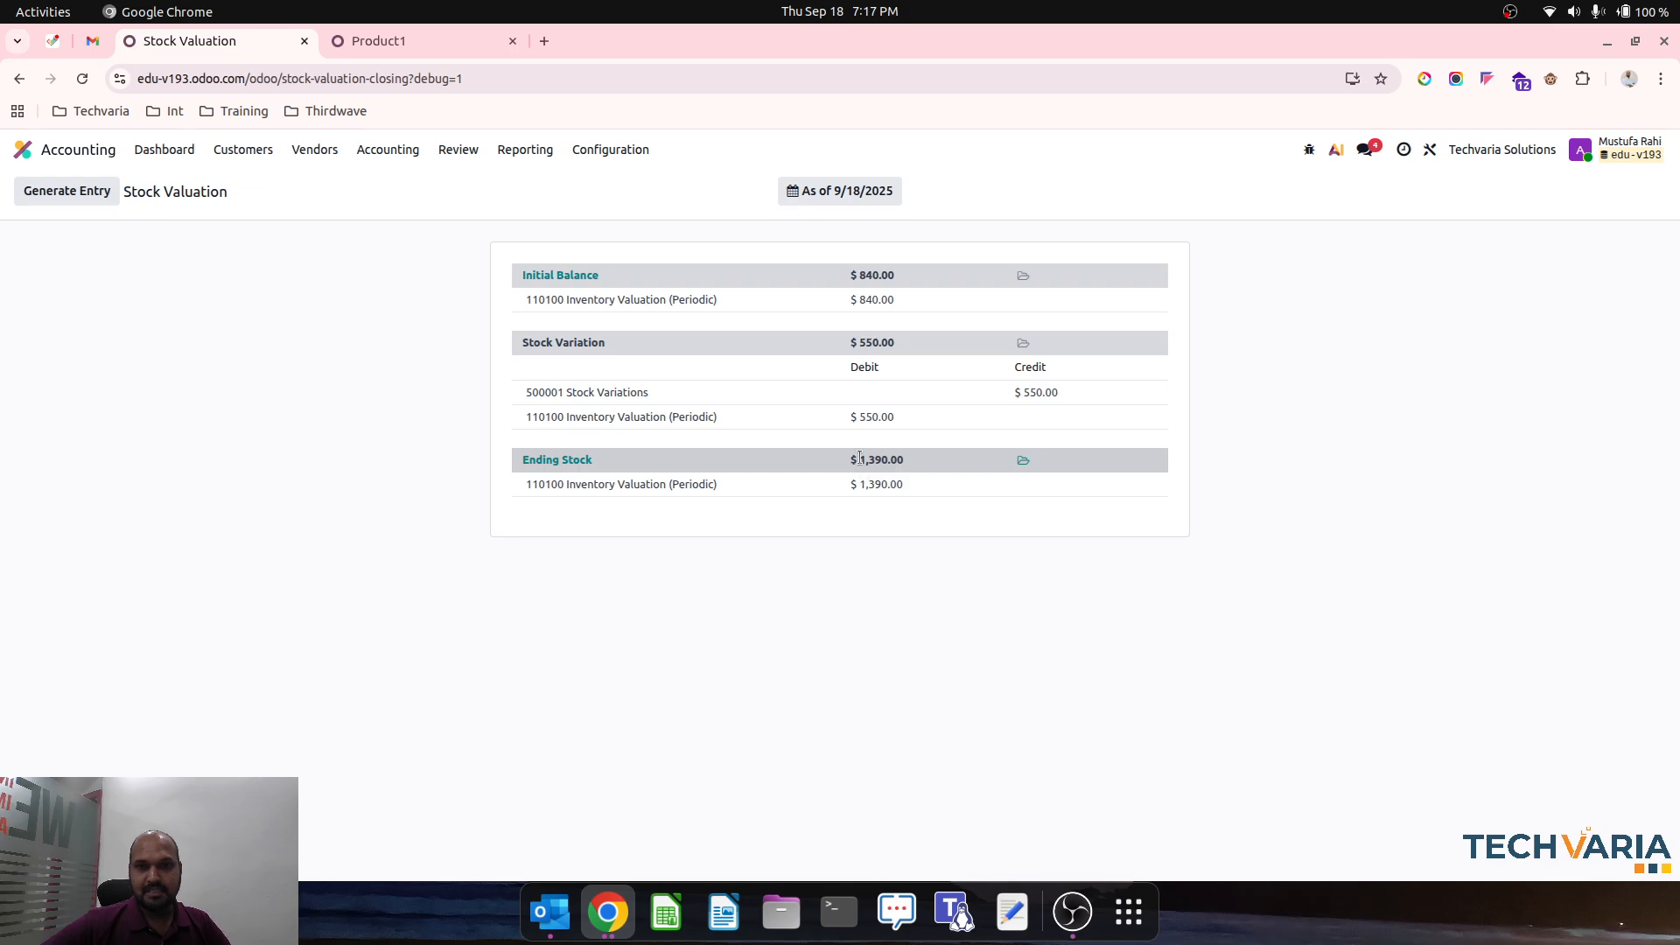
# - Switch to the system Calculator and divide 1390 by 13 to work out the average unit cost
pyautogui.click(1129, 911)
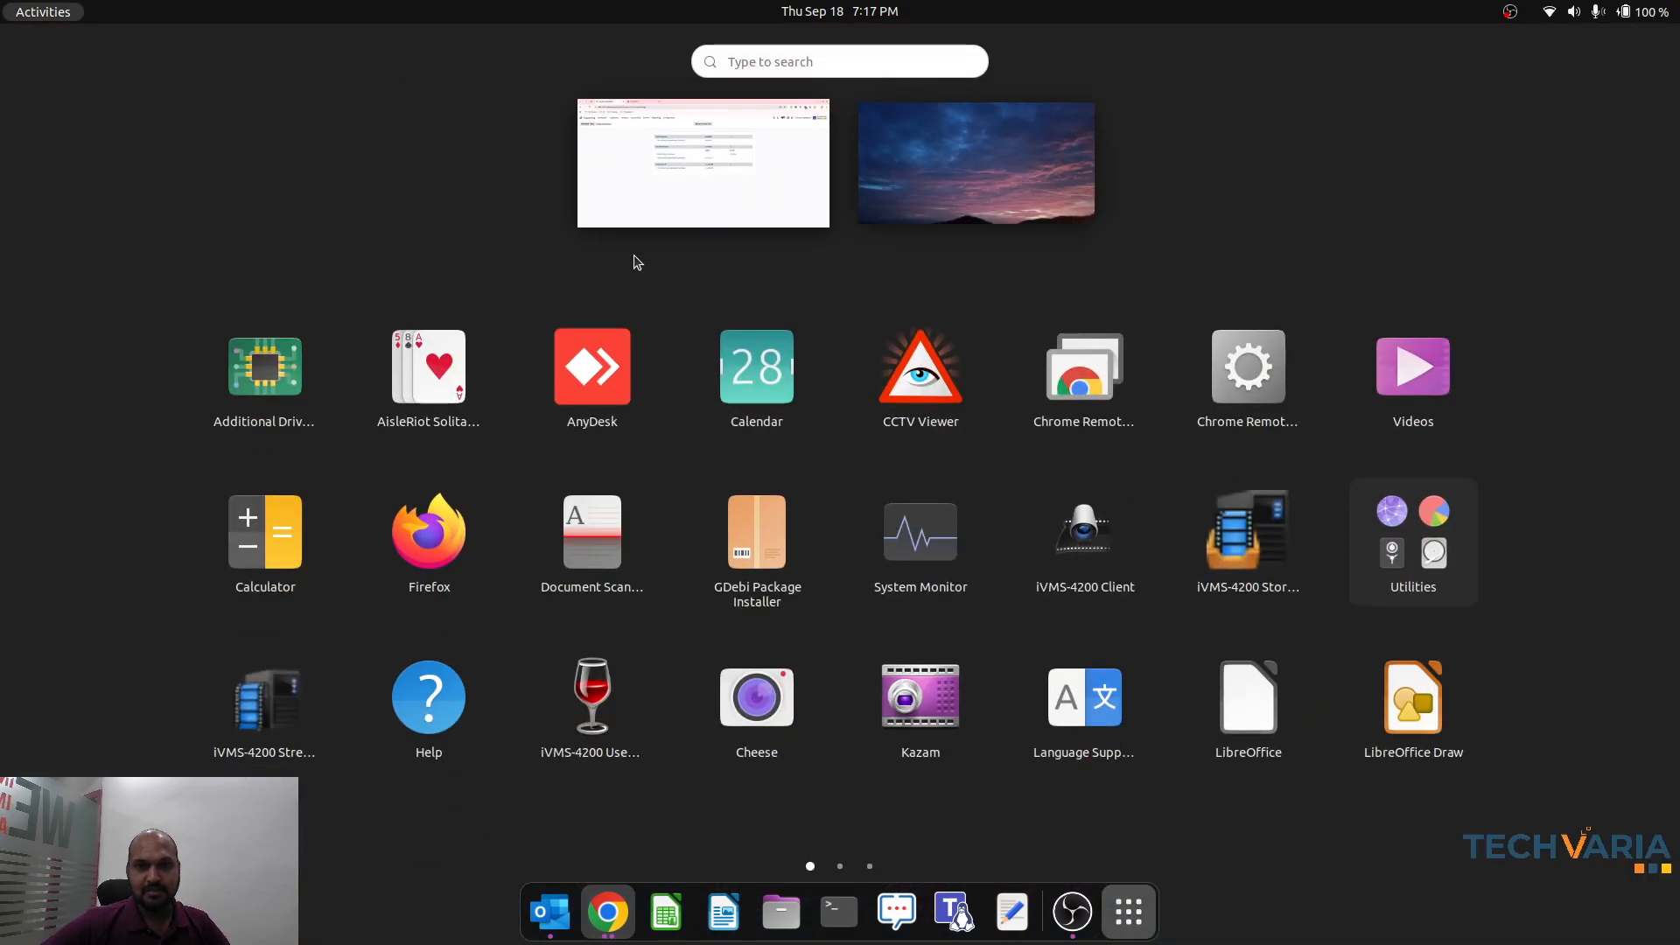
pyautogui.click(297, 541)
pyautogui.write('1')
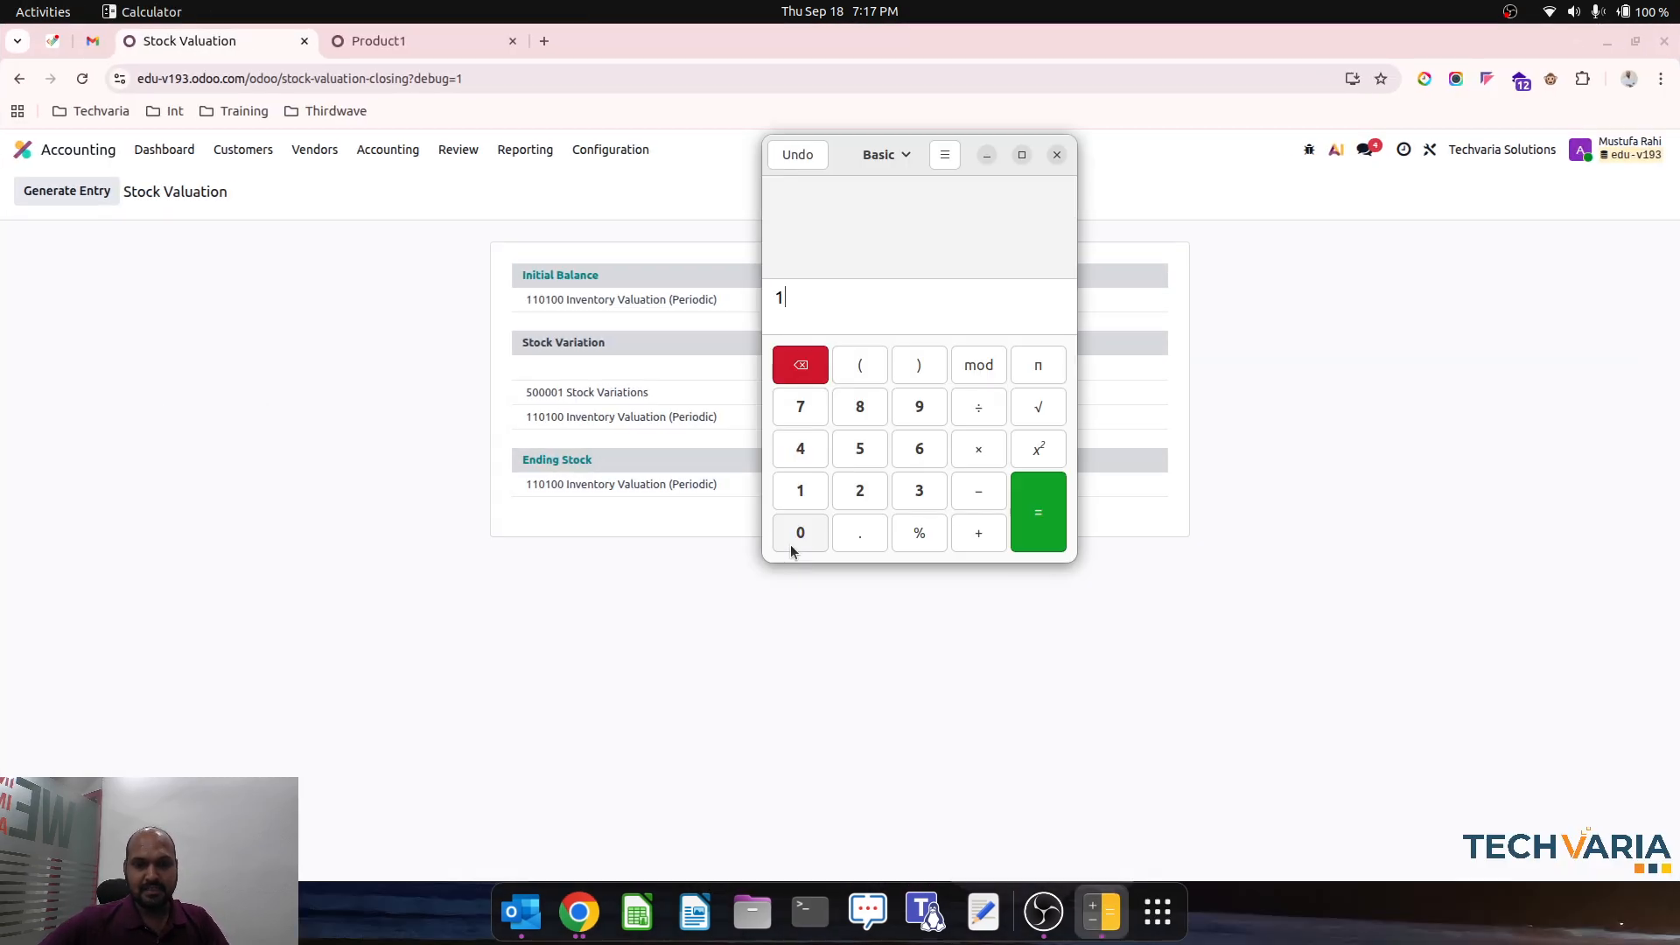
pyautogui.write('390/')
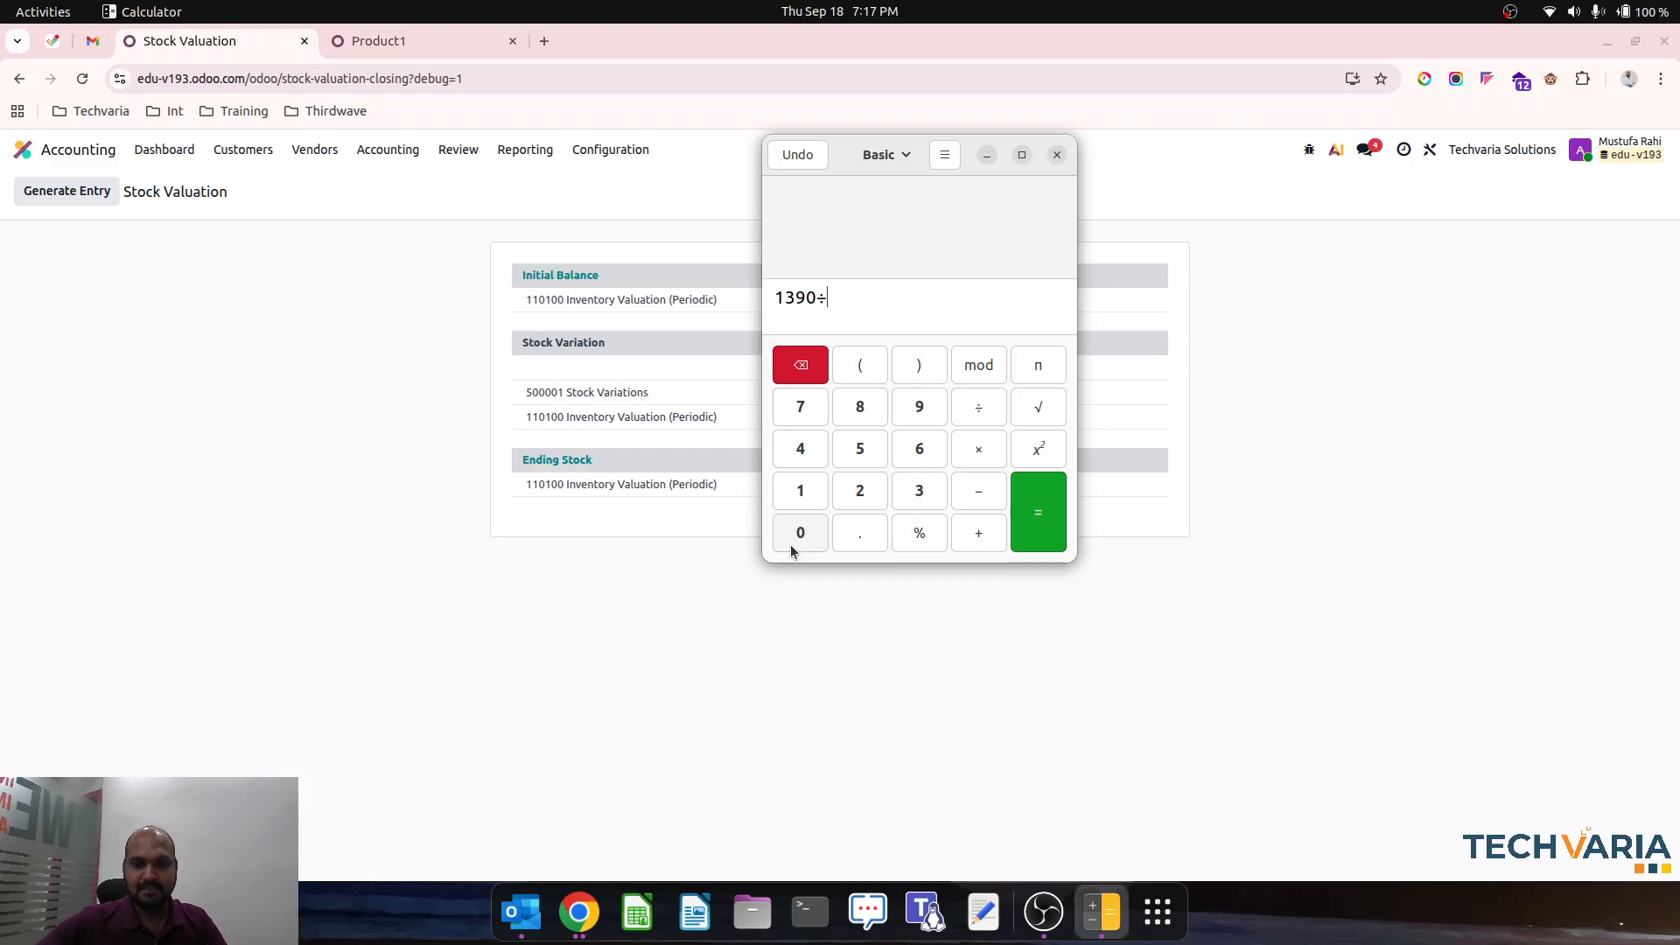
pyautogui.write('13')
pyautogui.press('Return')
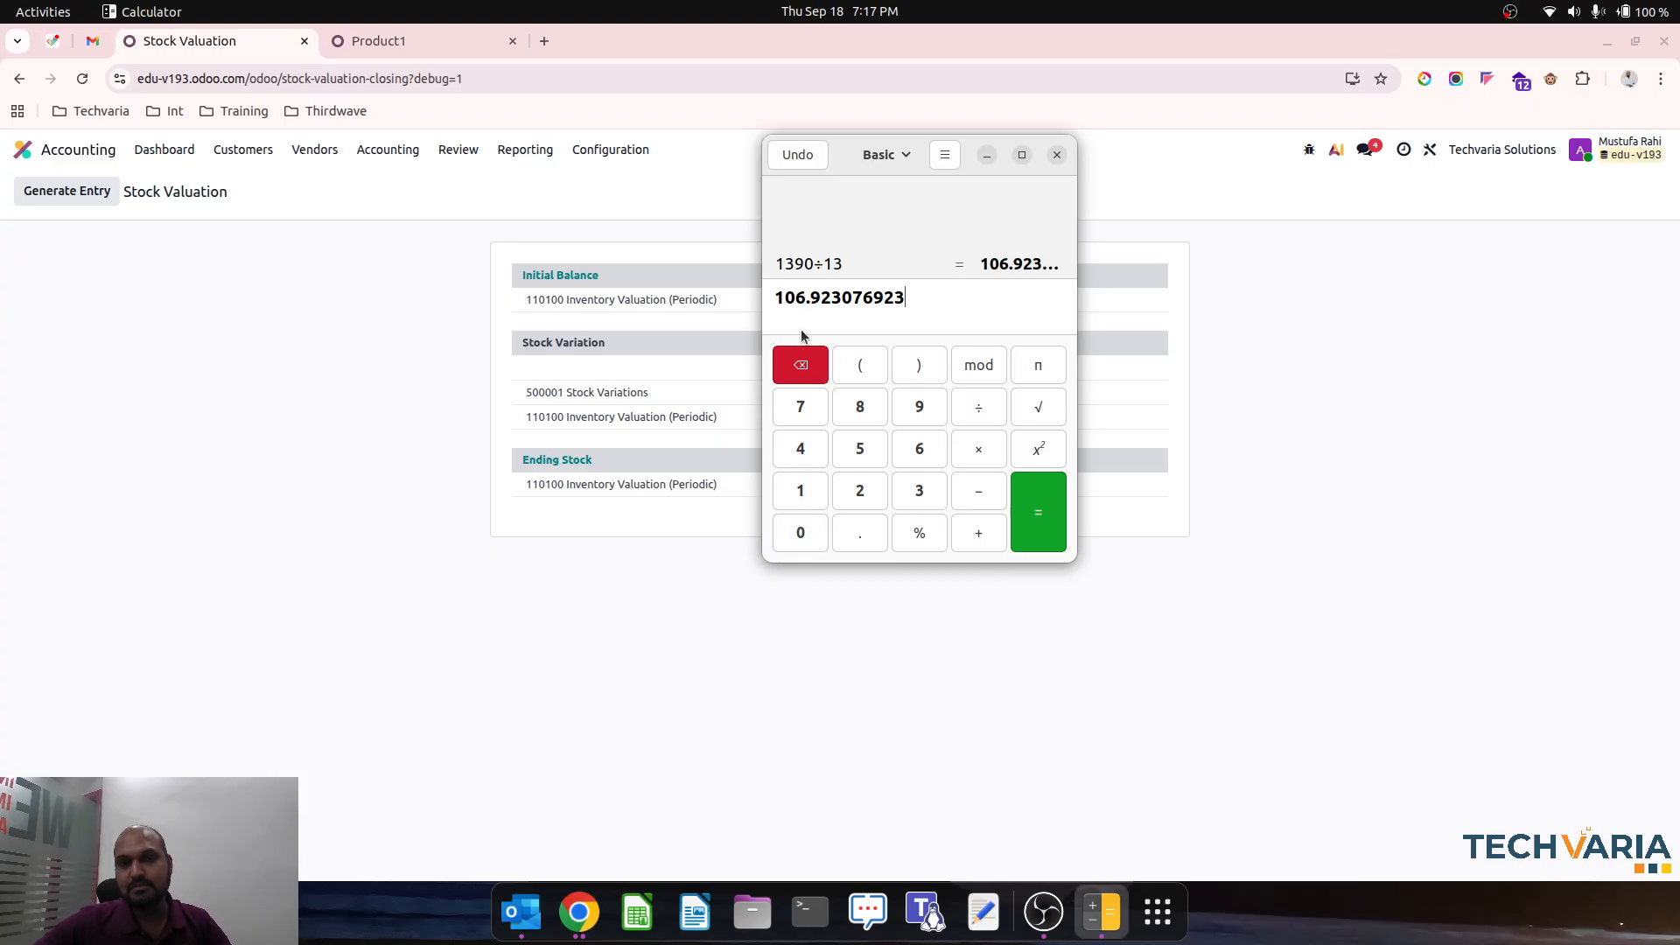
# - Compare the calculated average with the cost on the Product1 form and return to the stock valuation
pyautogui.click(712, 270)
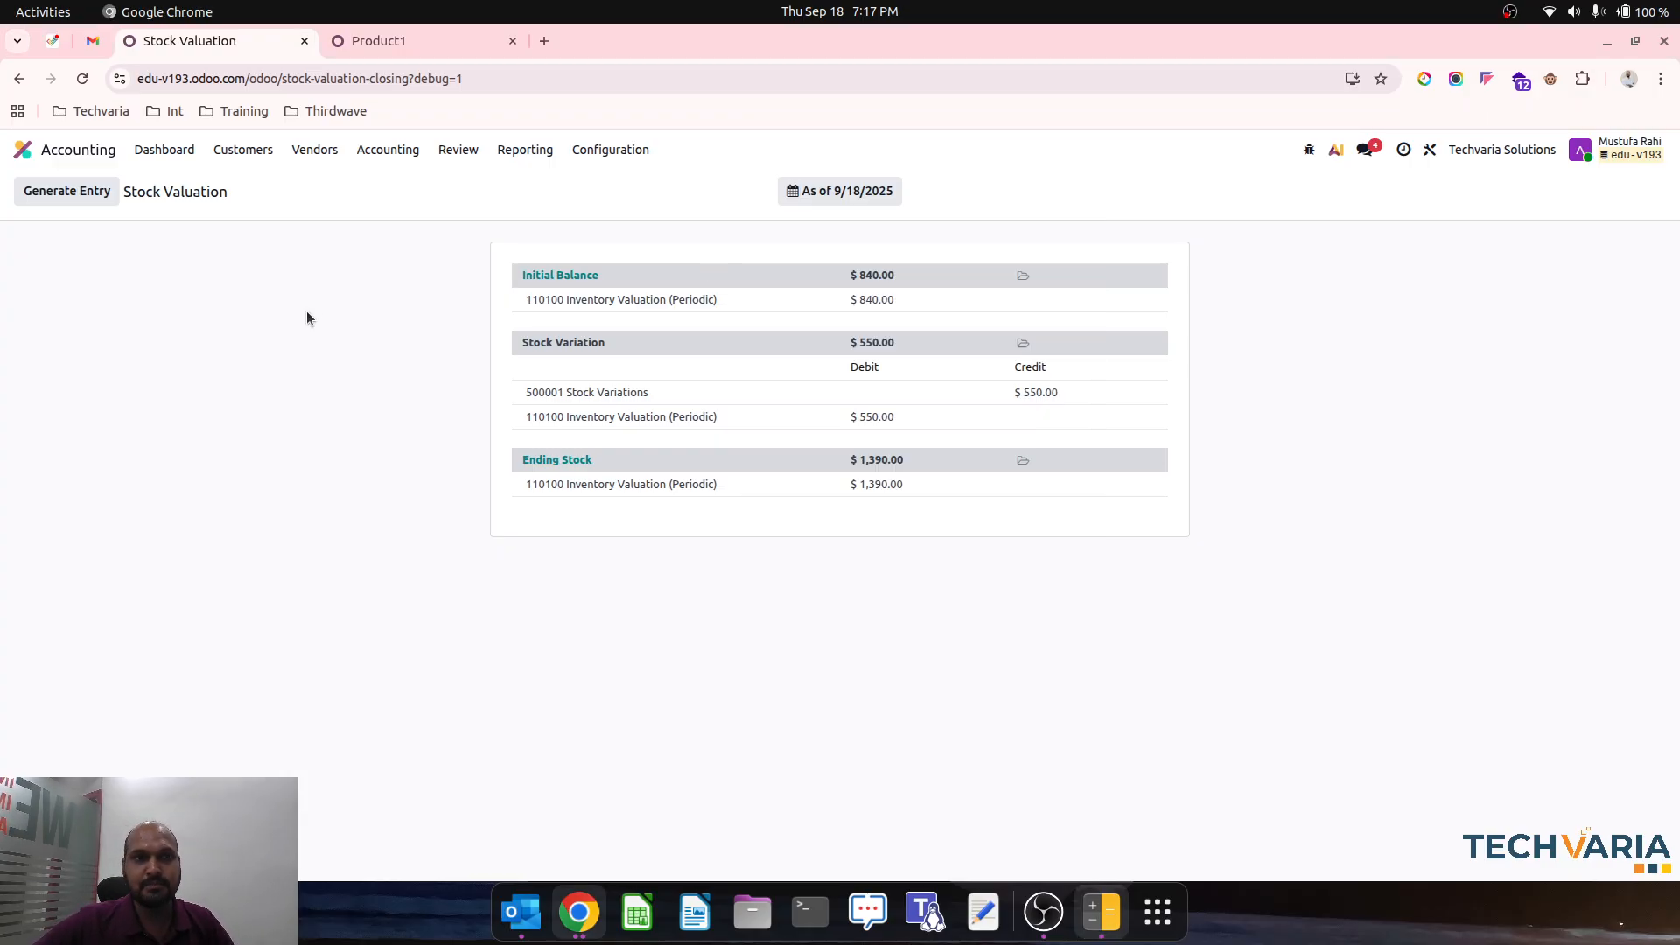
pyautogui.click(415, 40)
pyautogui.doubleClick(737, 498)
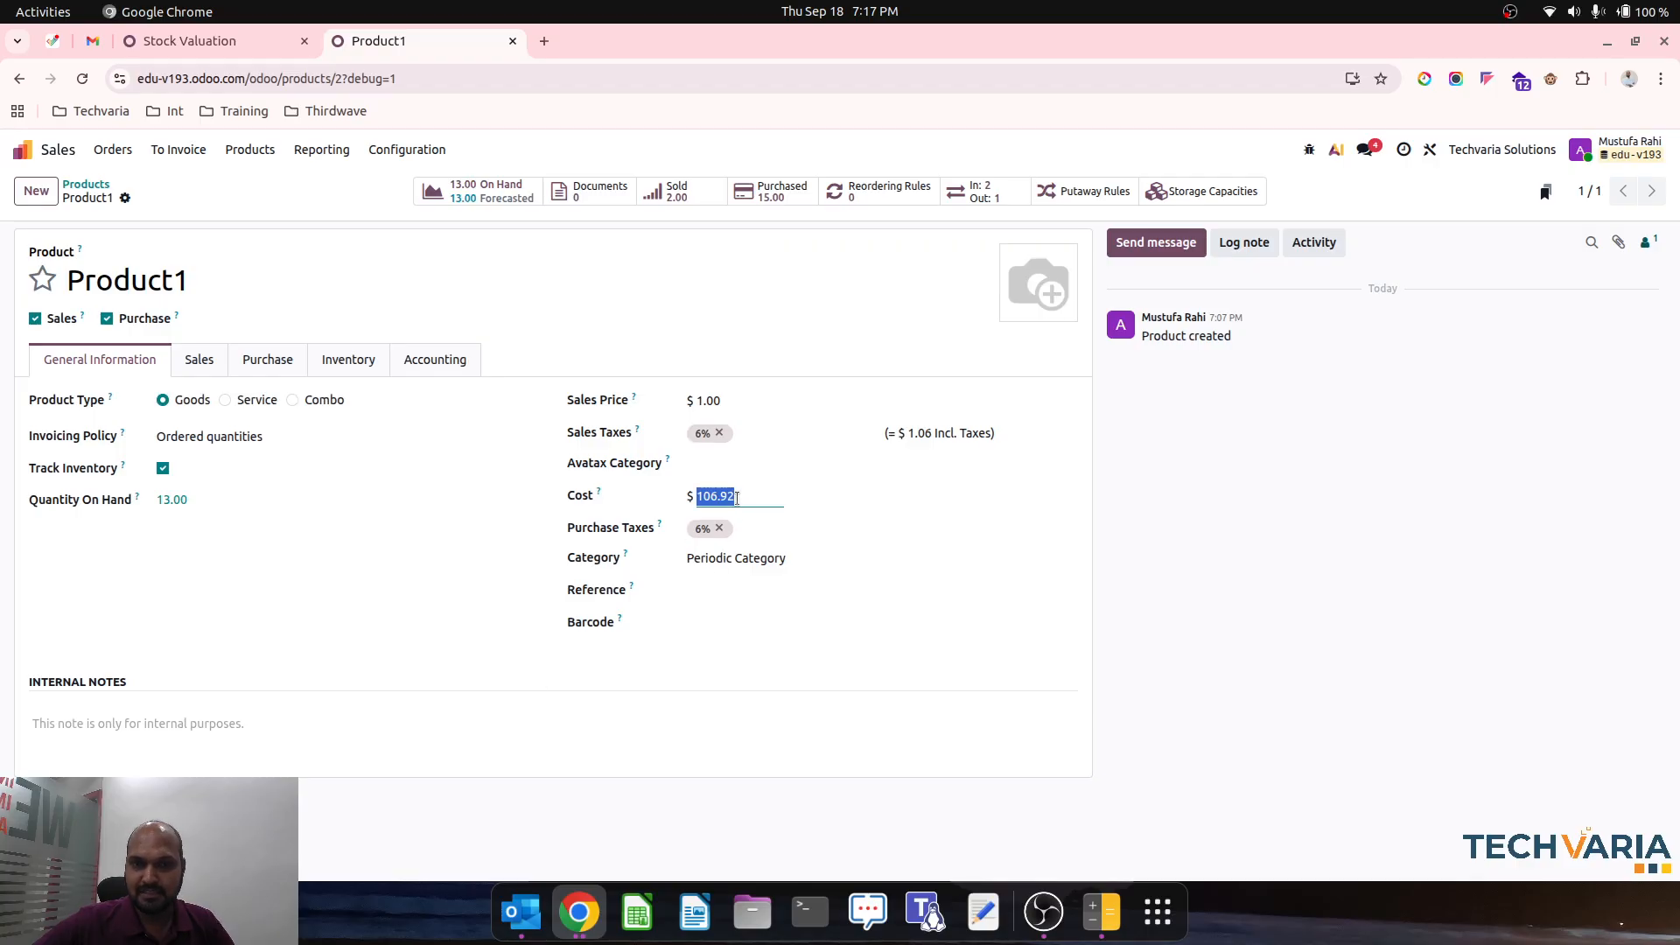
pyautogui.click(491, 292)
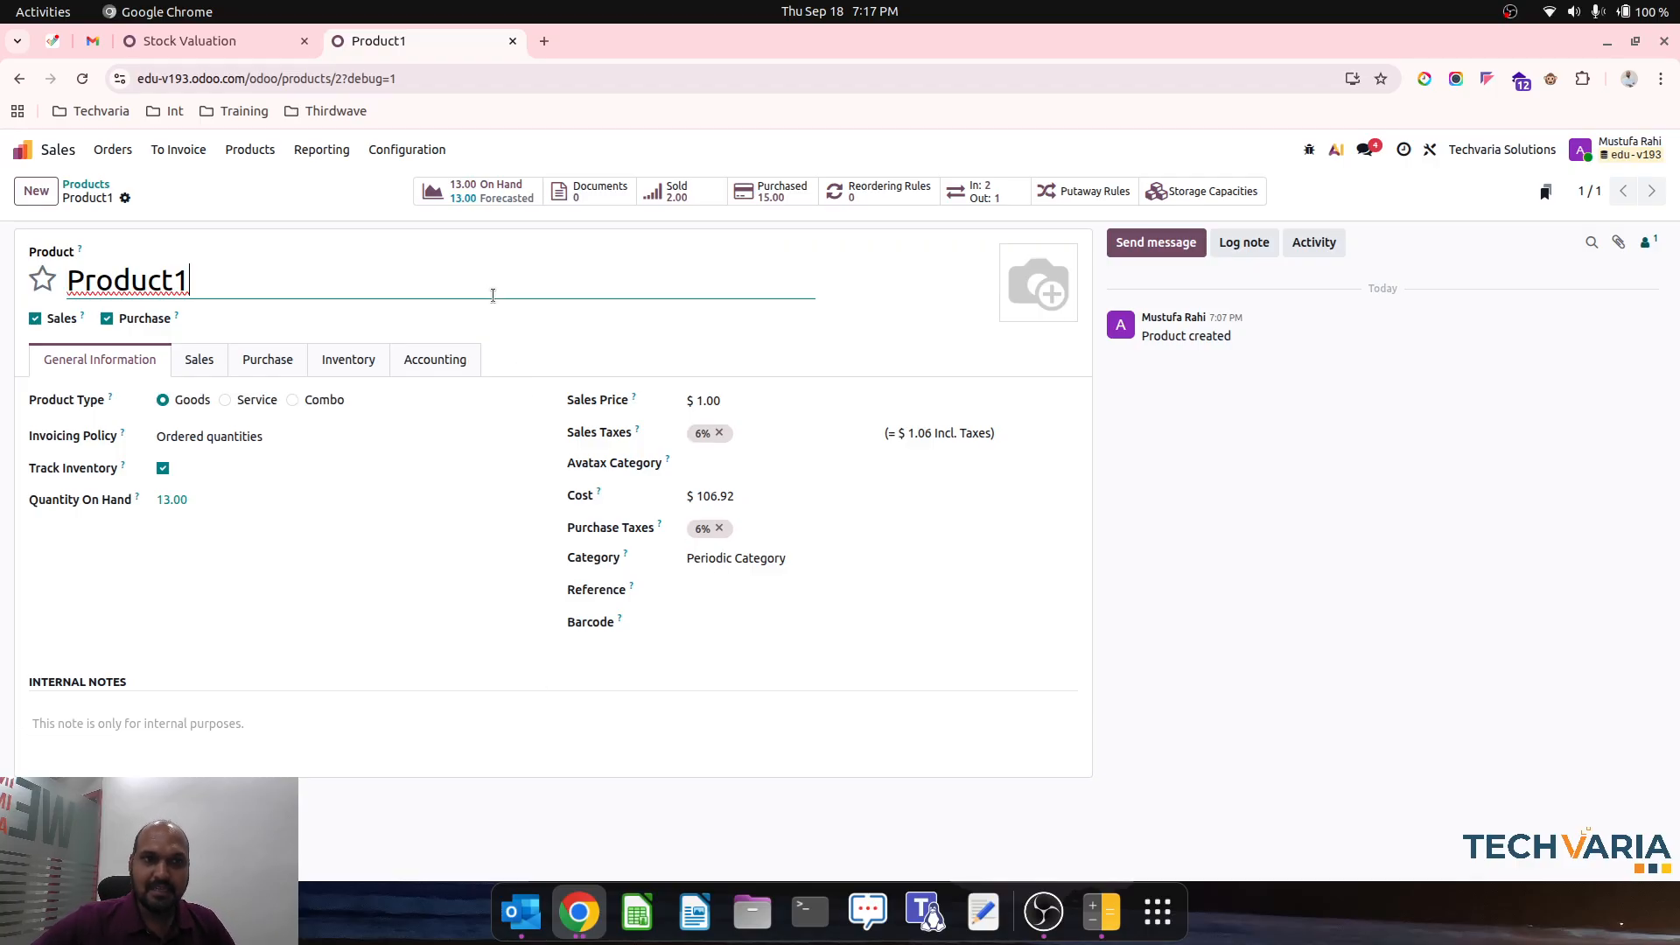
pyautogui.click(206, 44)
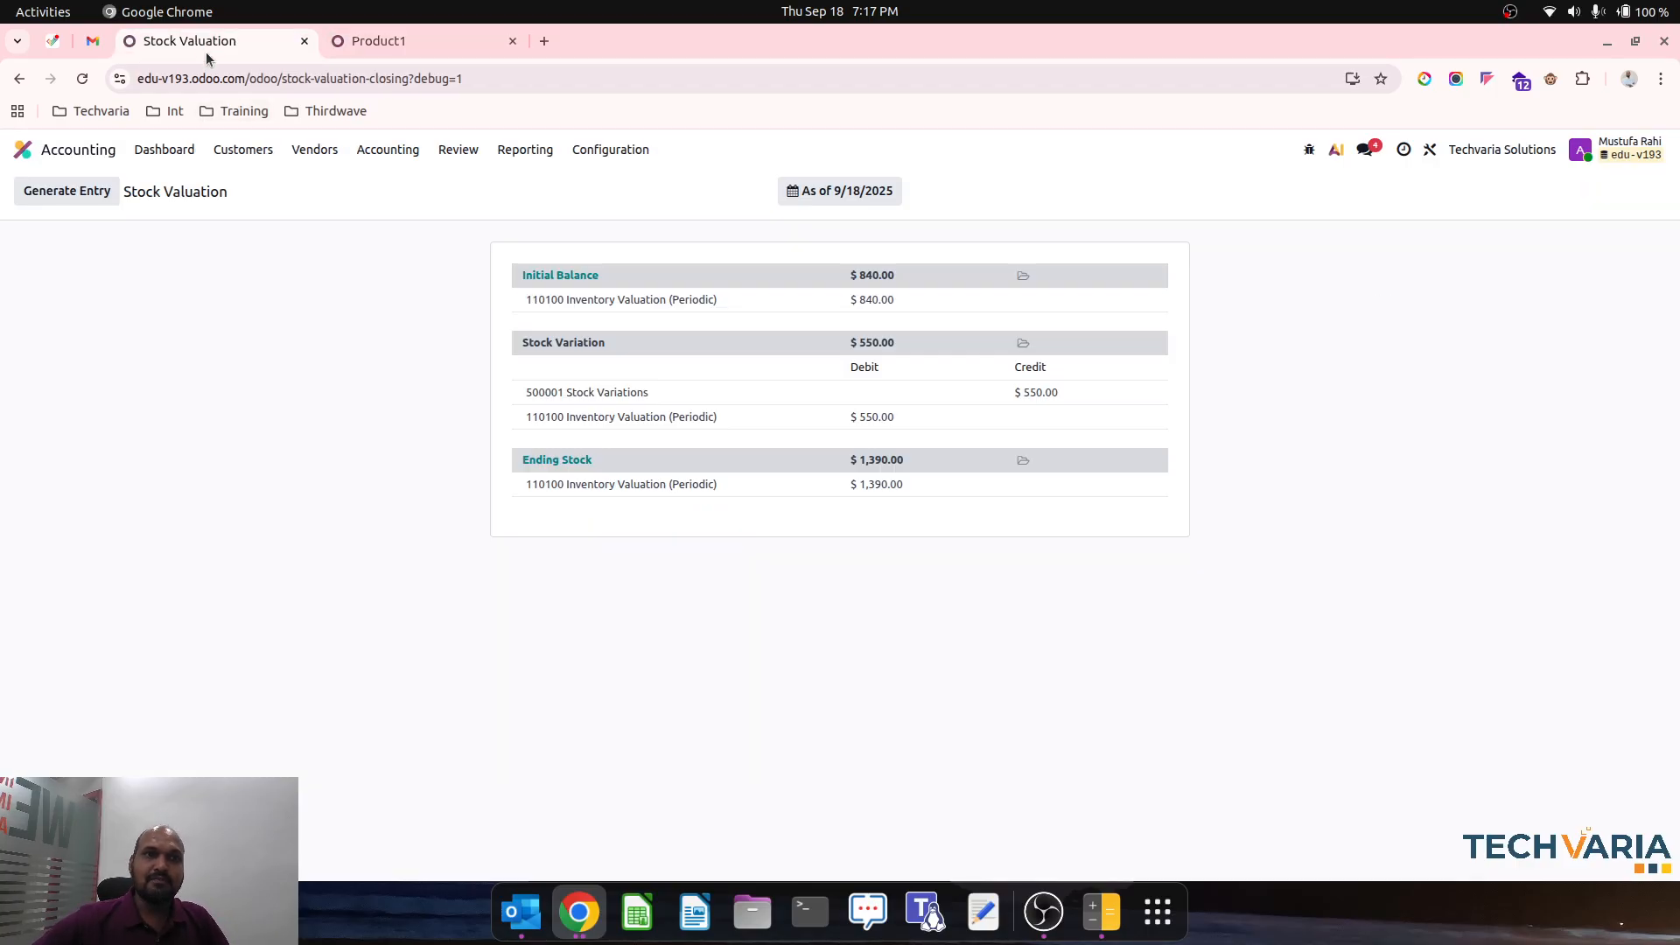
# - Open the existing Customer1 sales order for Product1 in Sales and duplicate it
pyautogui.click(46, 154)
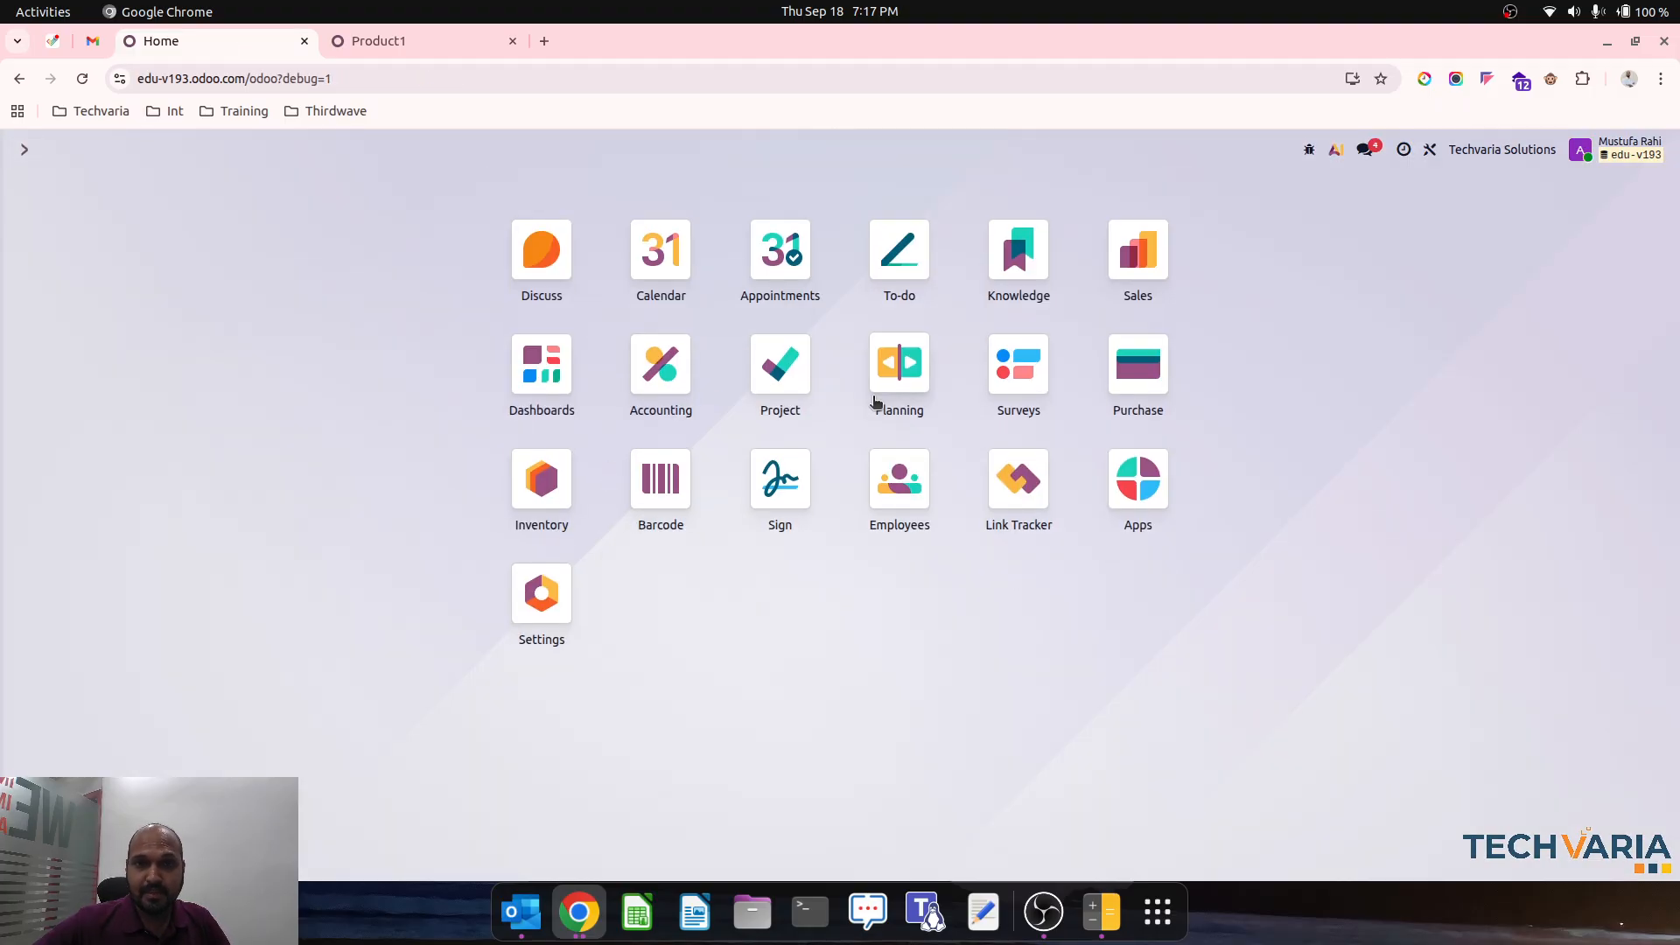
pyautogui.click(1142, 252)
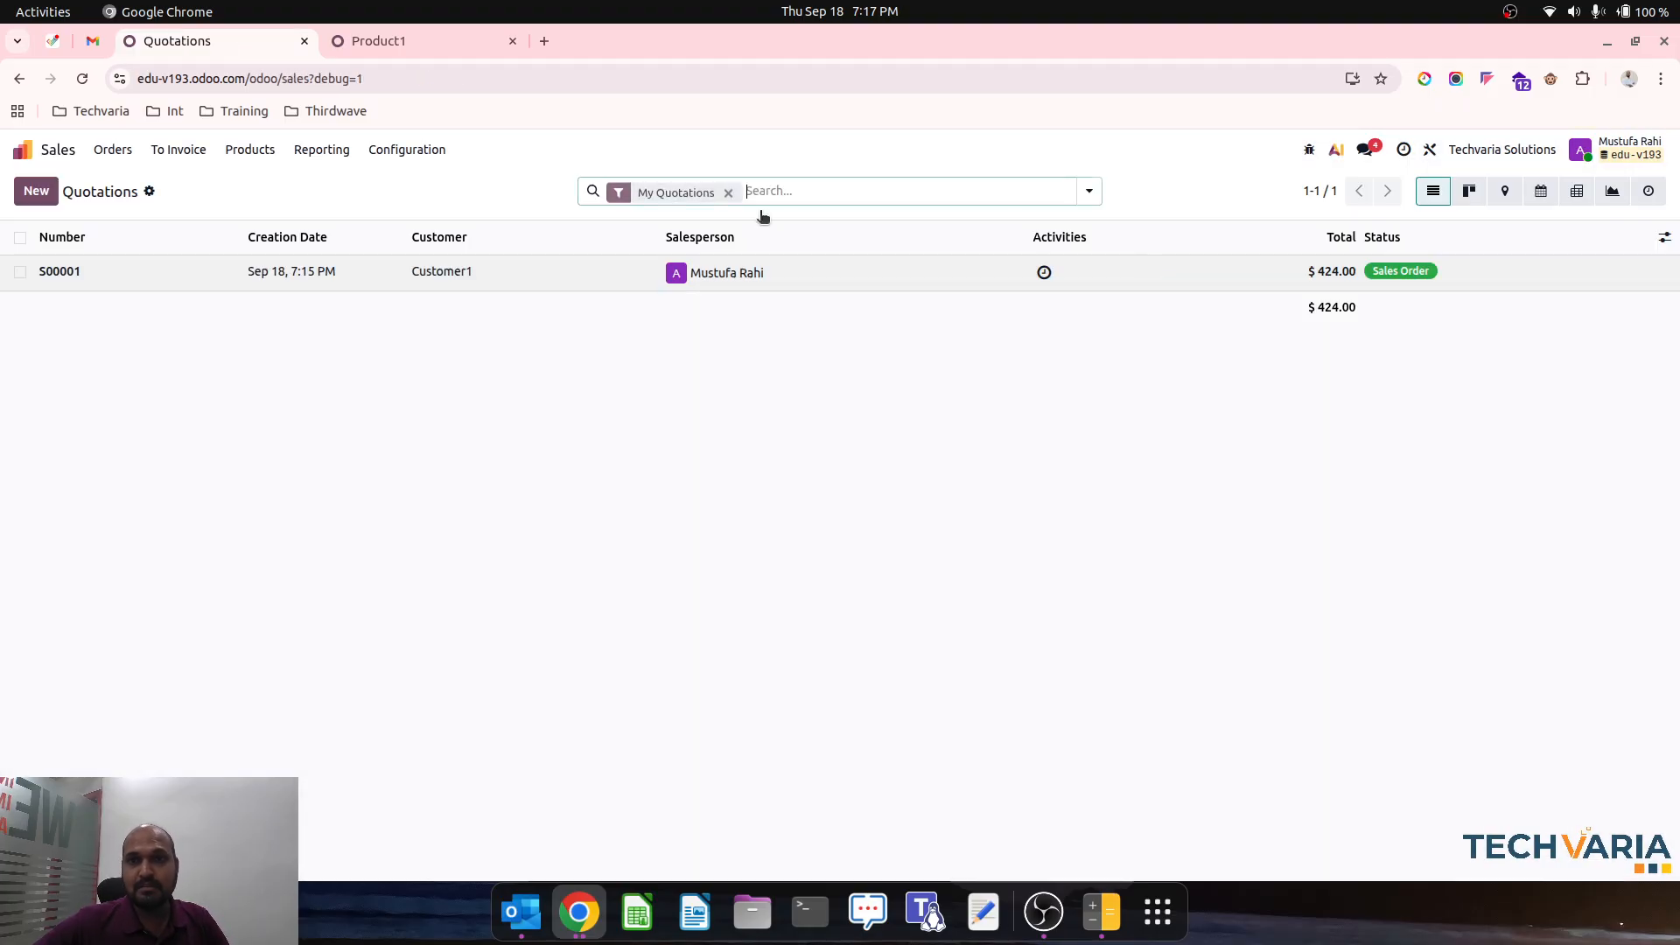
pyautogui.click(114, 266)
pyautogui.click(114, 198)
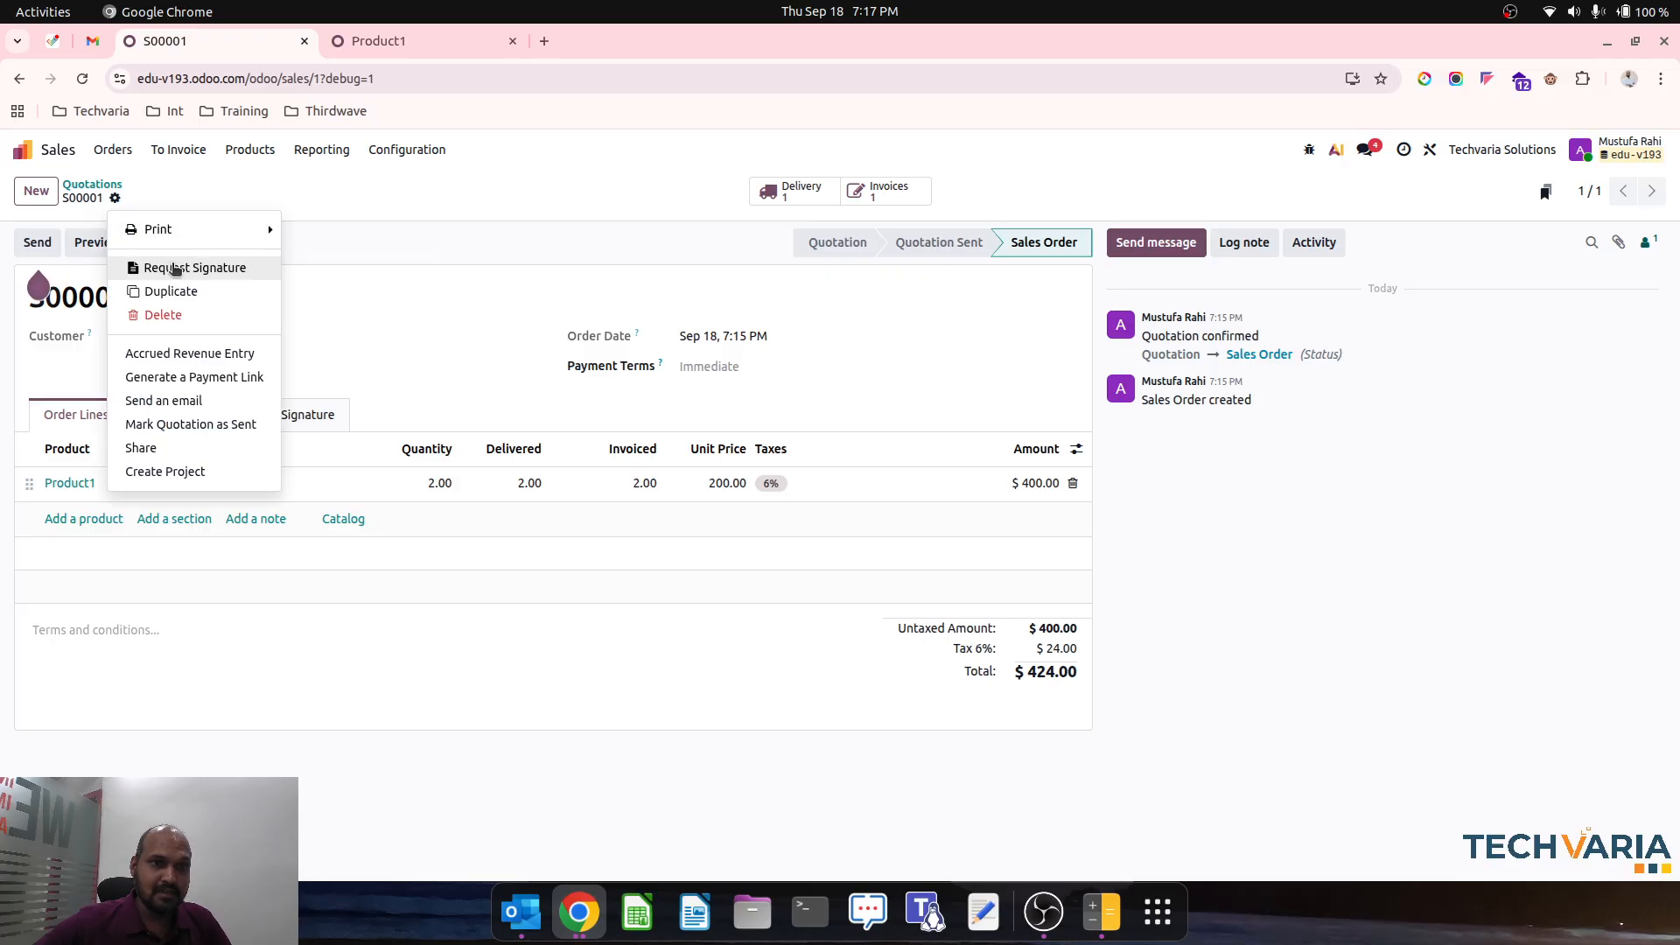
pyautogui.click(178, 289)
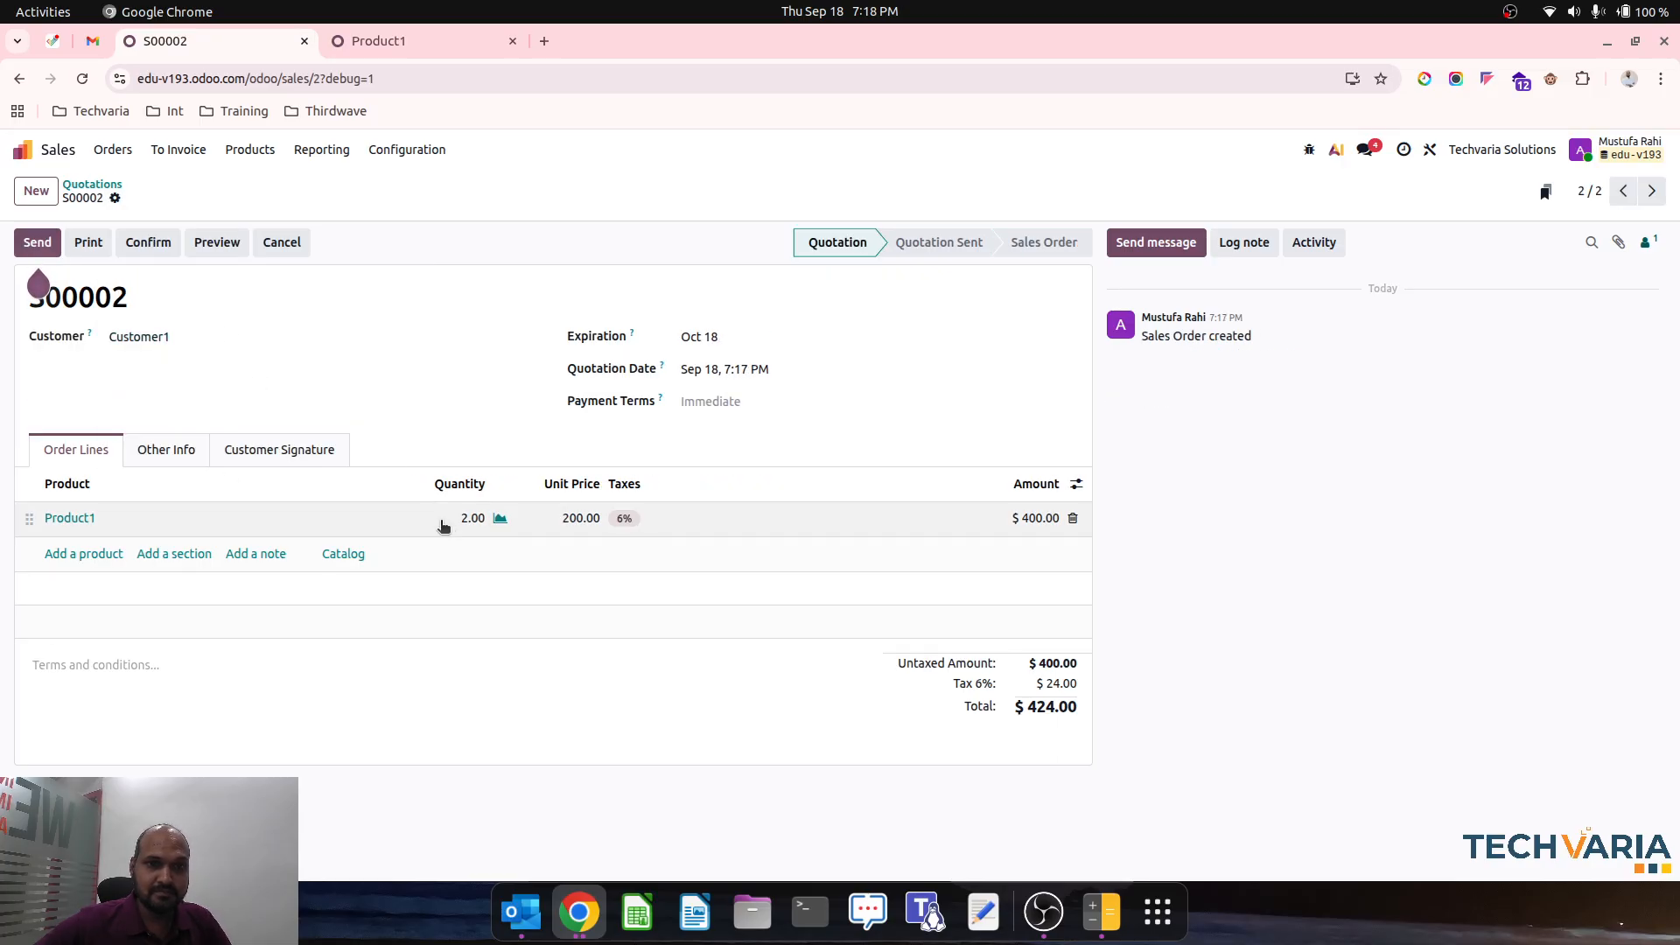
# - Check Product1's availability on the duplicated quotation and set its line quantity to 10
pyautogui.click(444, 525)
pyautogui.click(501, 522)
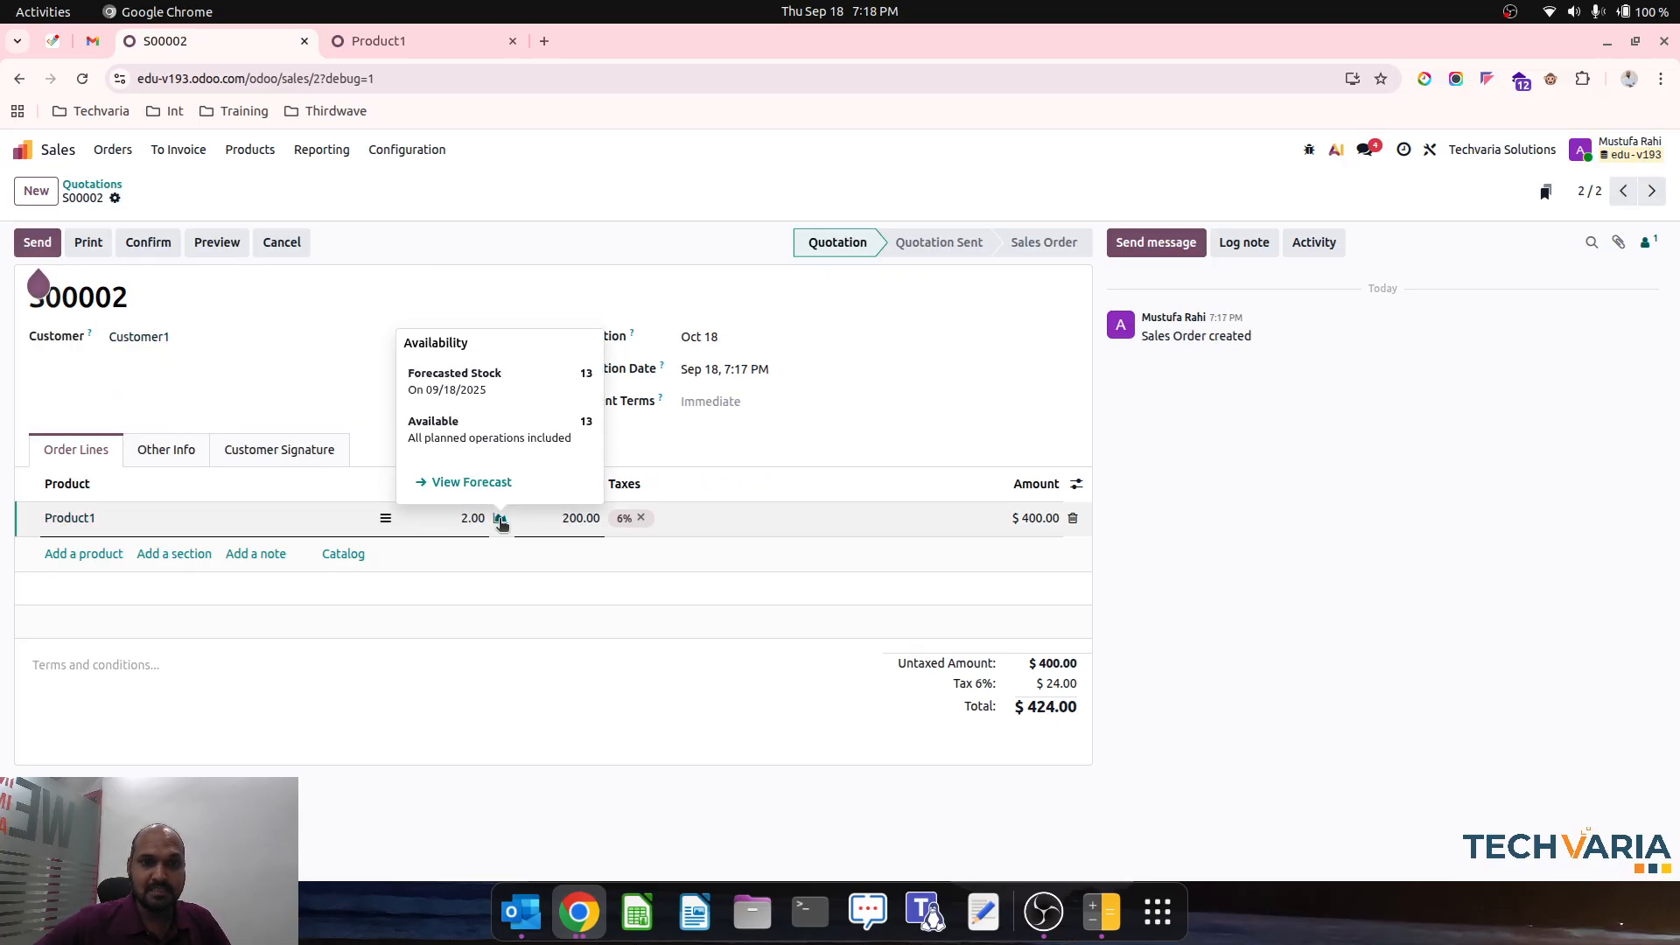
pyautogui.click(502, 521)
pyautogui.click(474, 521)
pyautogui.write('10')
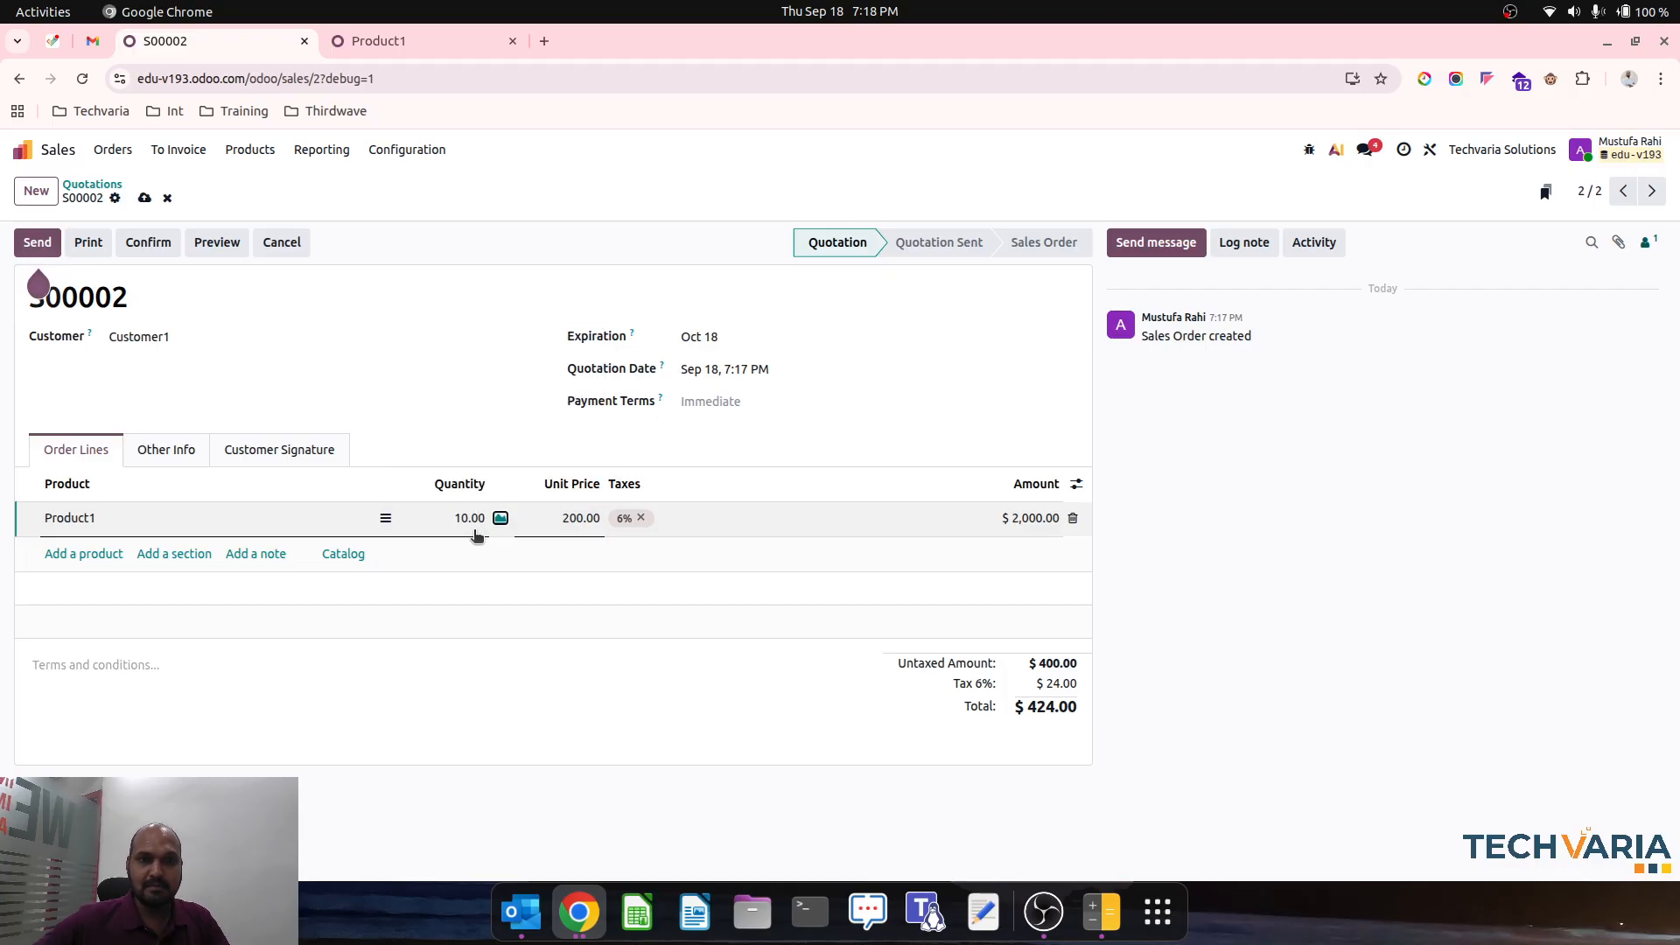
# - Confirm the duplicated Customer1 sales order and validate its delivery of Product1
pyautogui.click(148, 243)
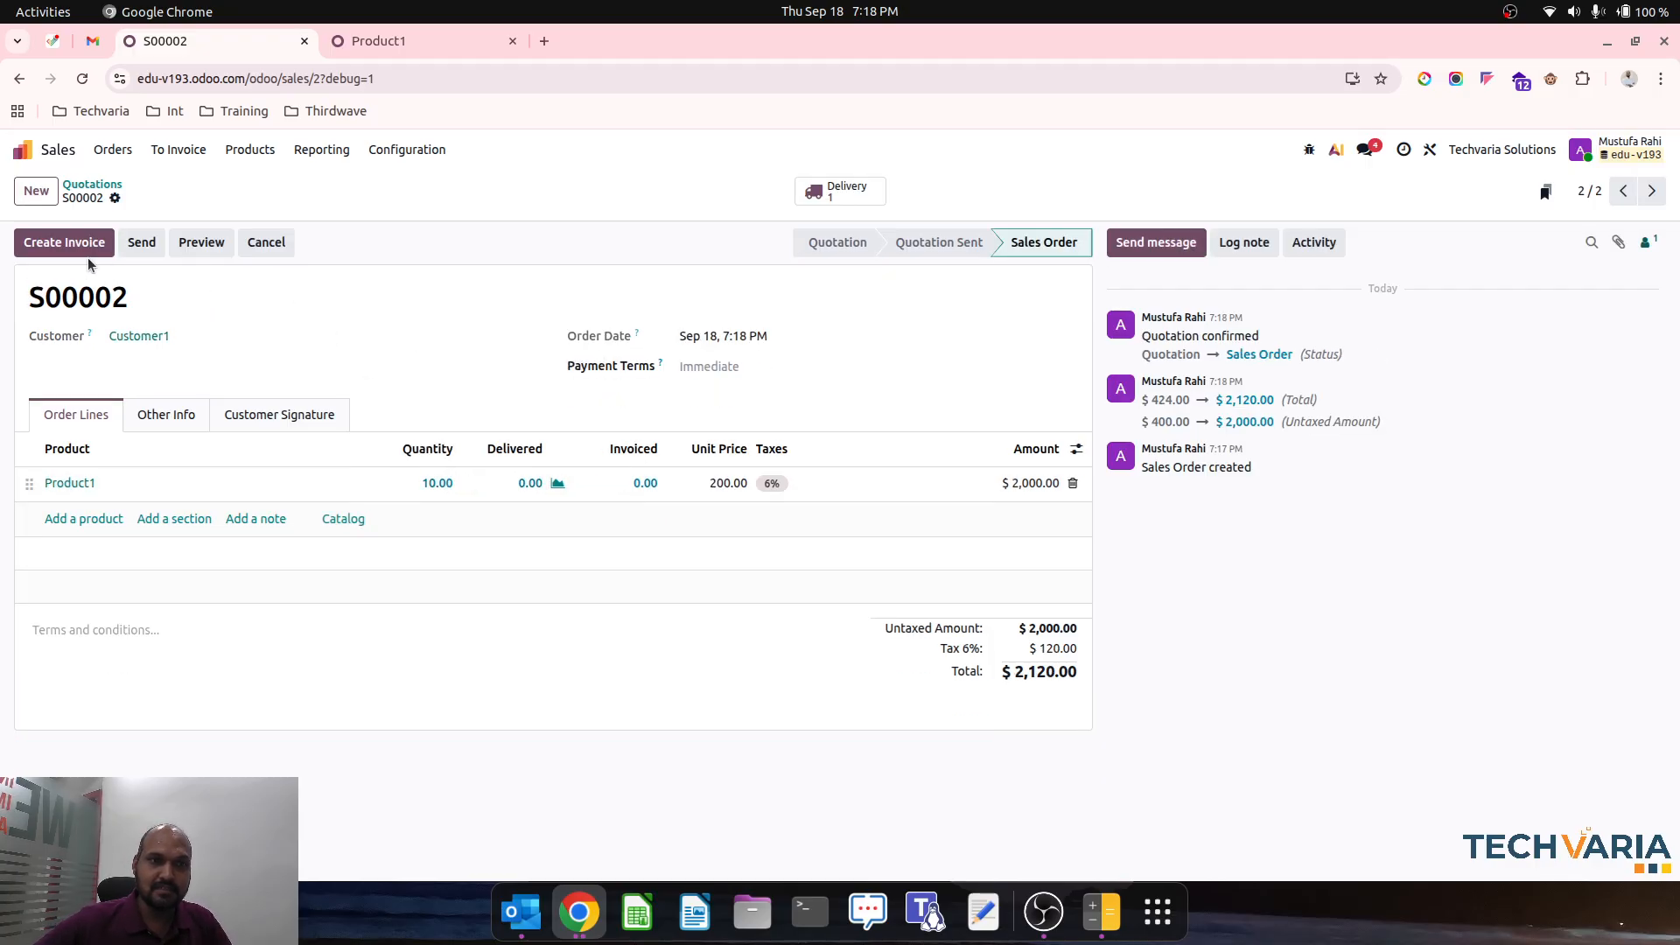
pyautogui.click(836, 193)
pyautogui.click(47, 242)
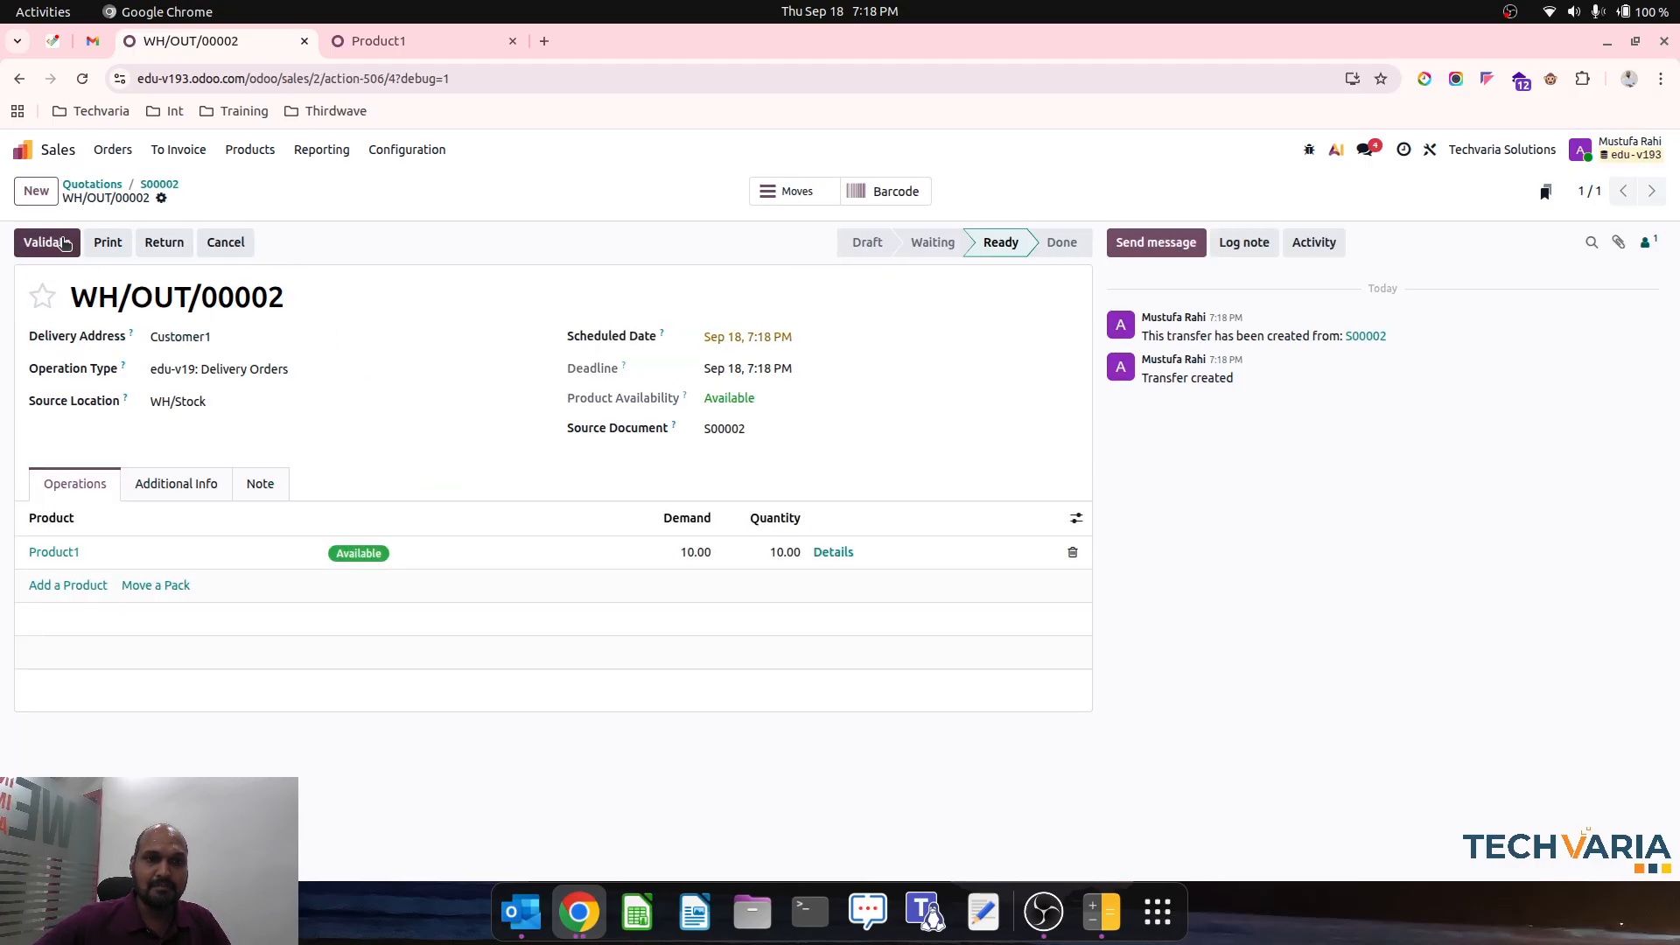
# - Open the Balance Sheet in Accounting and expand Other Current Assets to check the periodic inventory valuation balance
pyautogui.click(407, 42)
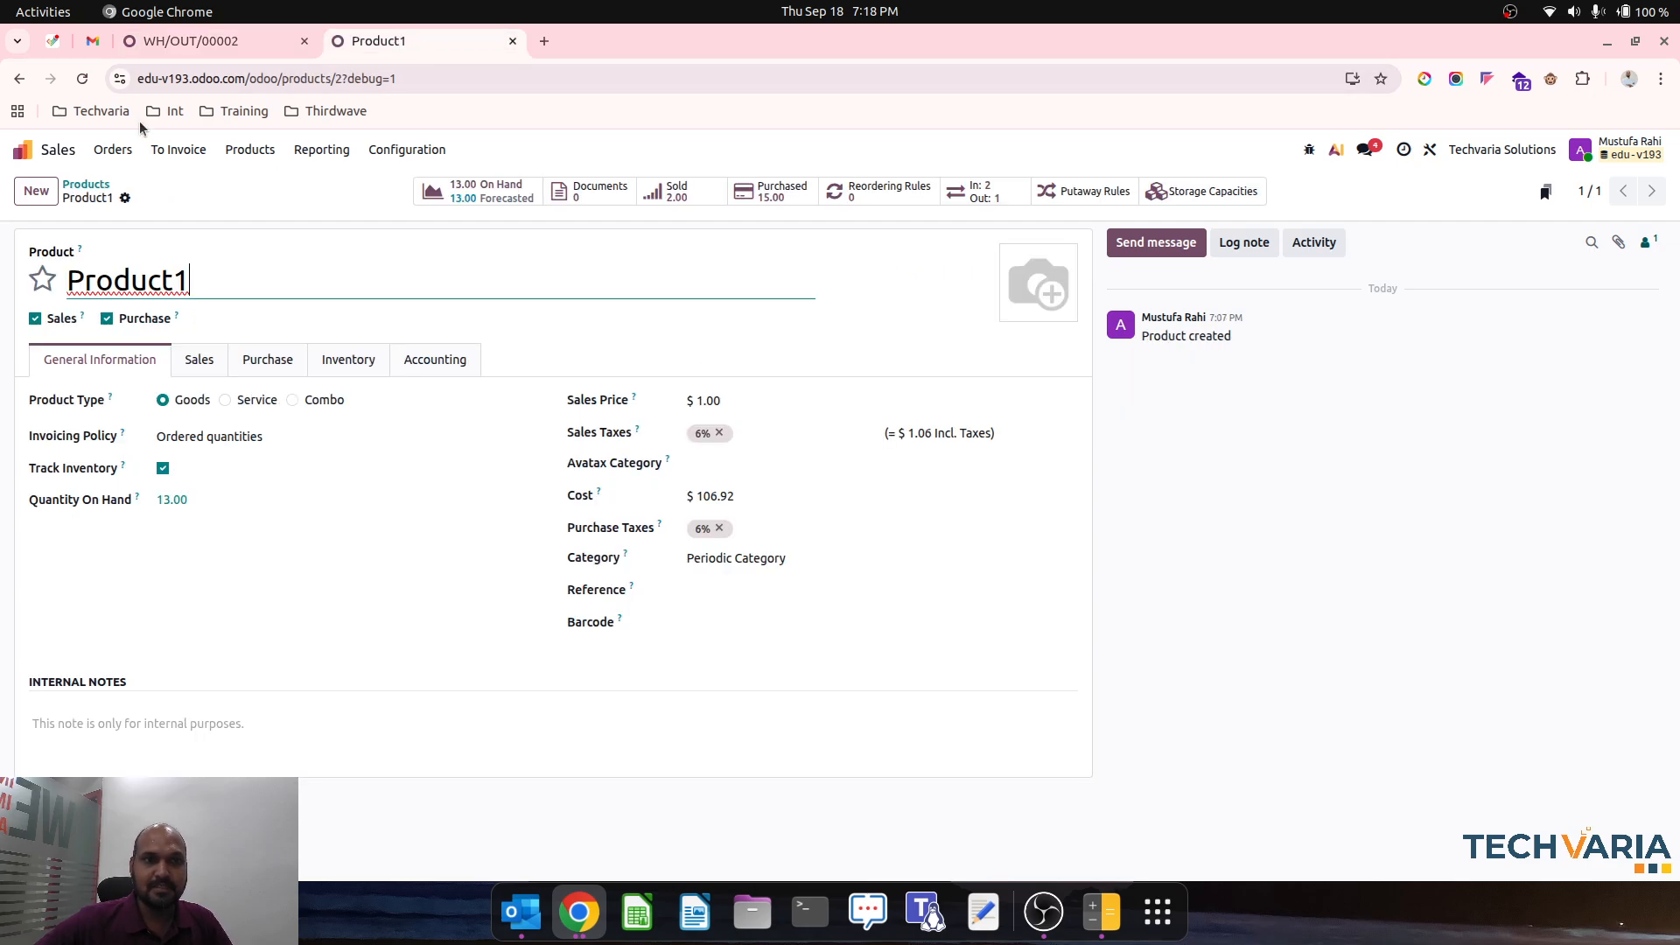
pyautogui.click(21, 150)
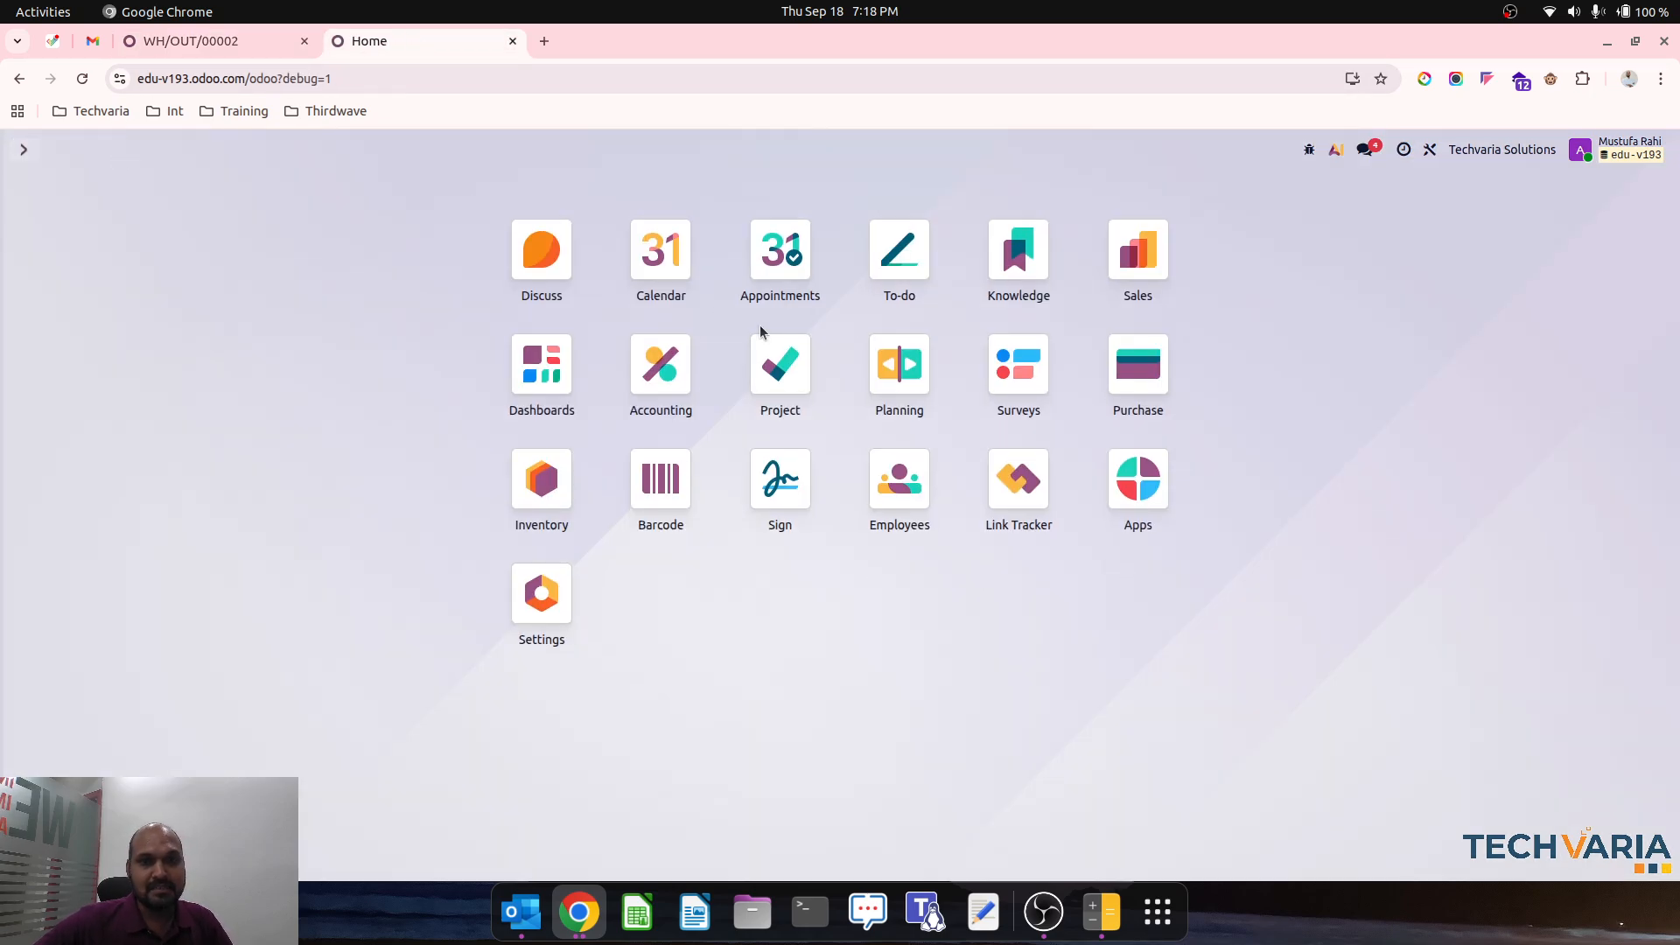
pyautogui.click(660, 357)
pyautogui.click(525, 151)
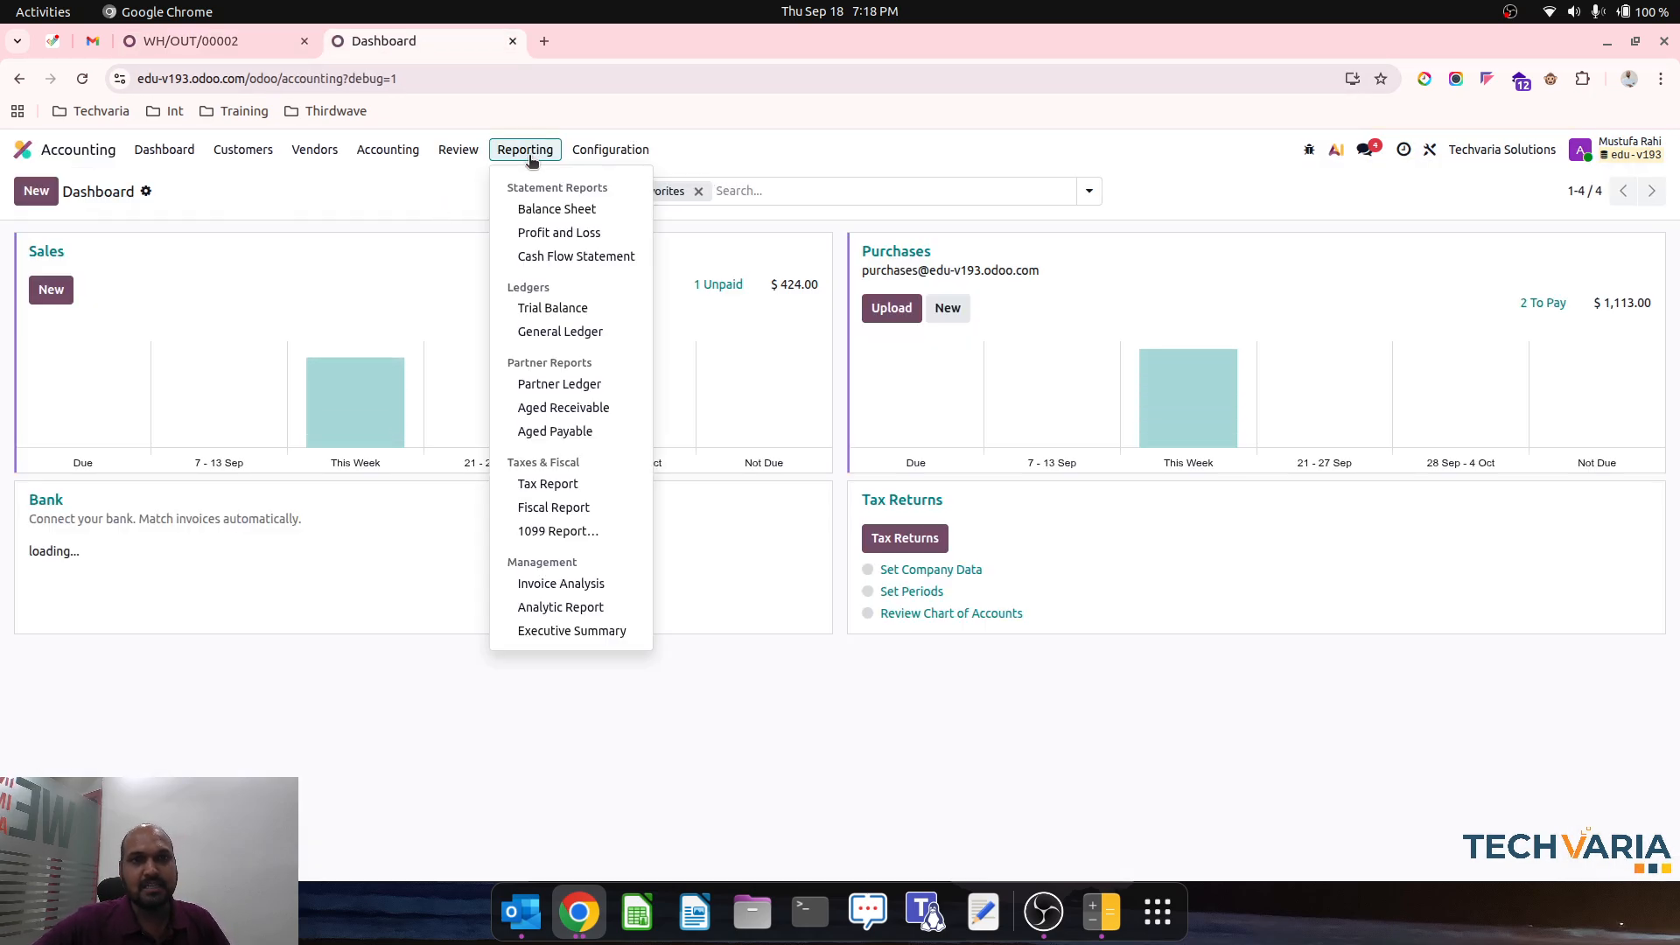
pyautogui.click(598, 208)
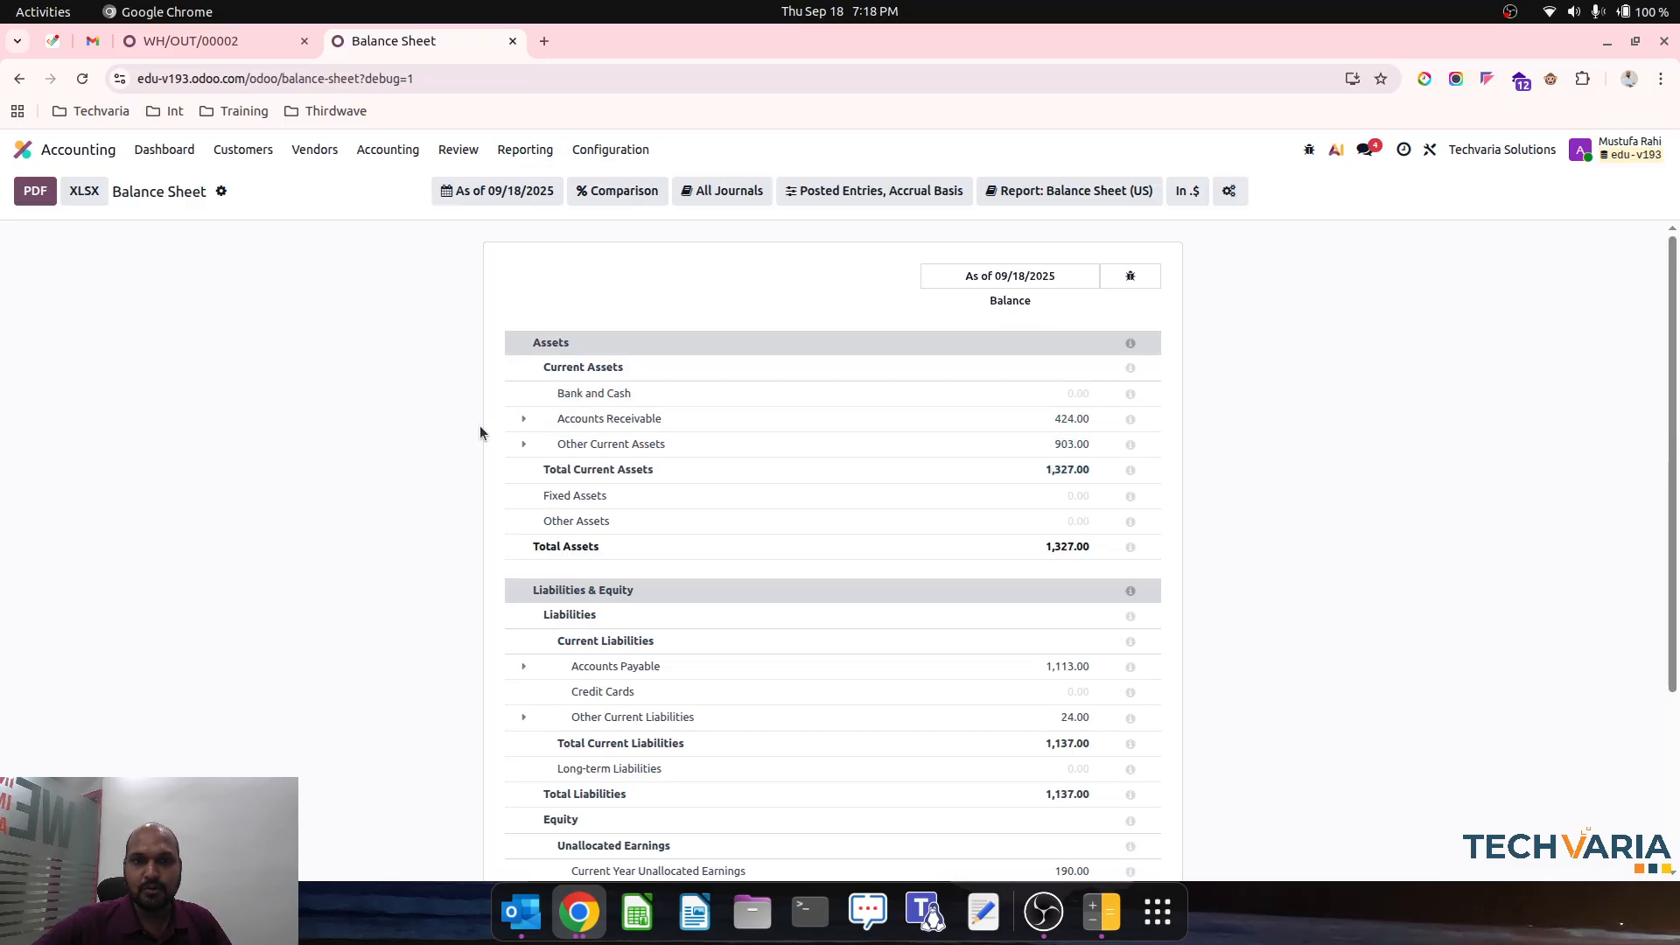
pyautogui.click(523, 443)
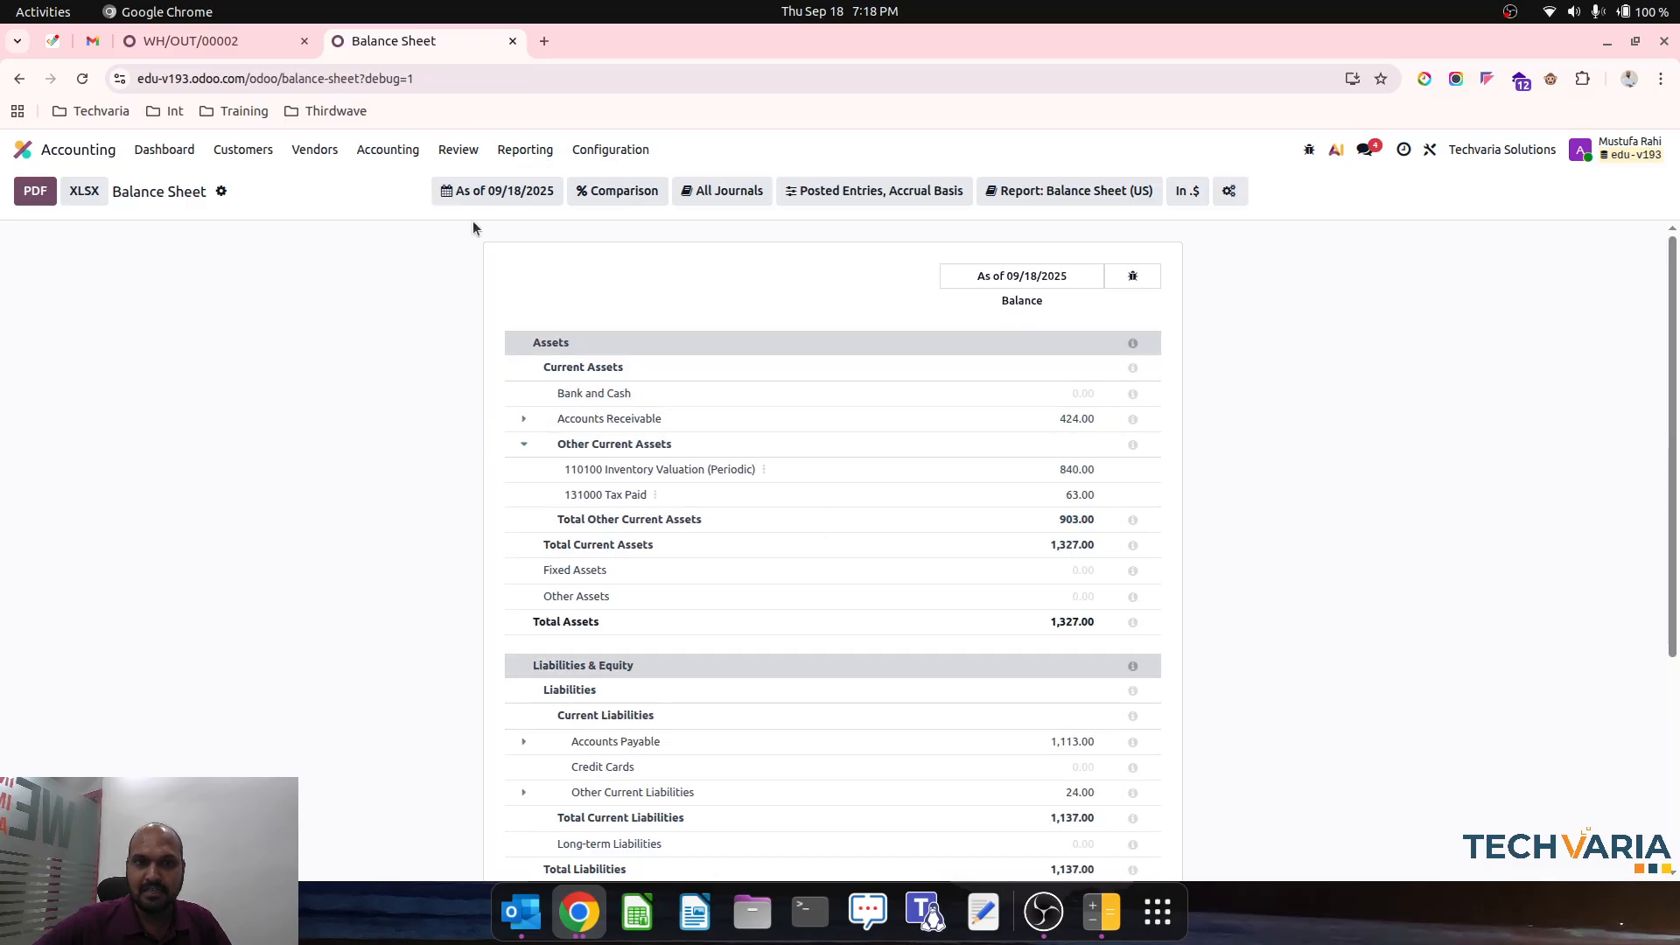
# - Check the ending stock value in the Inventory Valuation review and return to the apps home screen
pyautogui.click(458, 150)
pyautogui.click(513, 364)
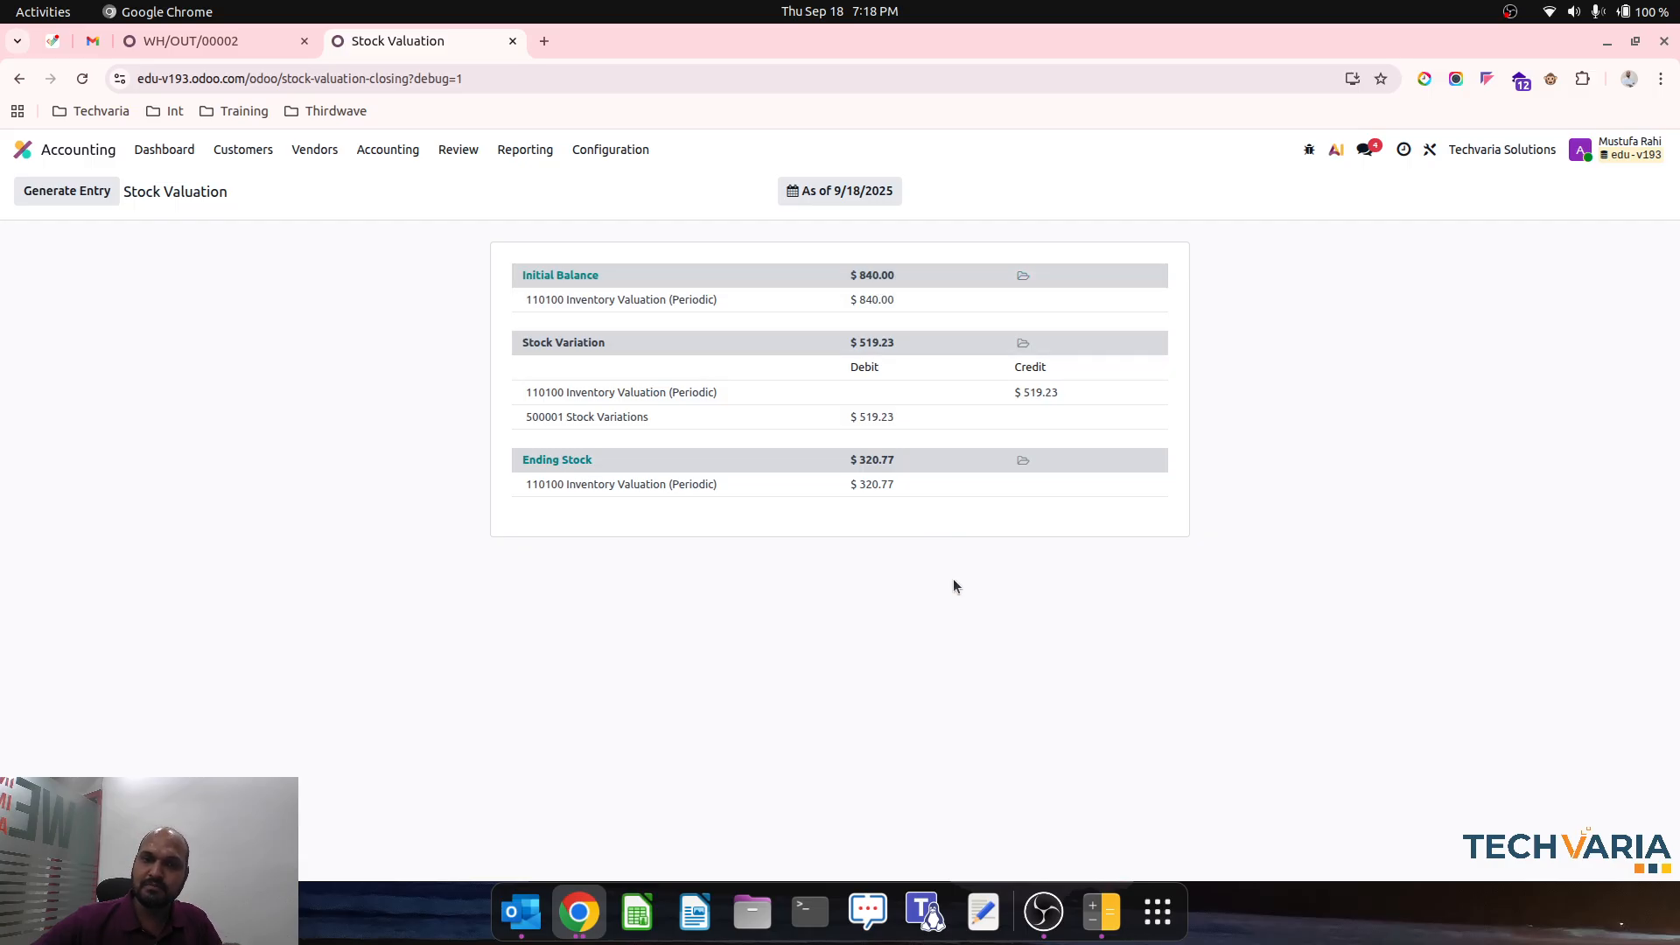
pyautogui.doubleClick(879, 484)
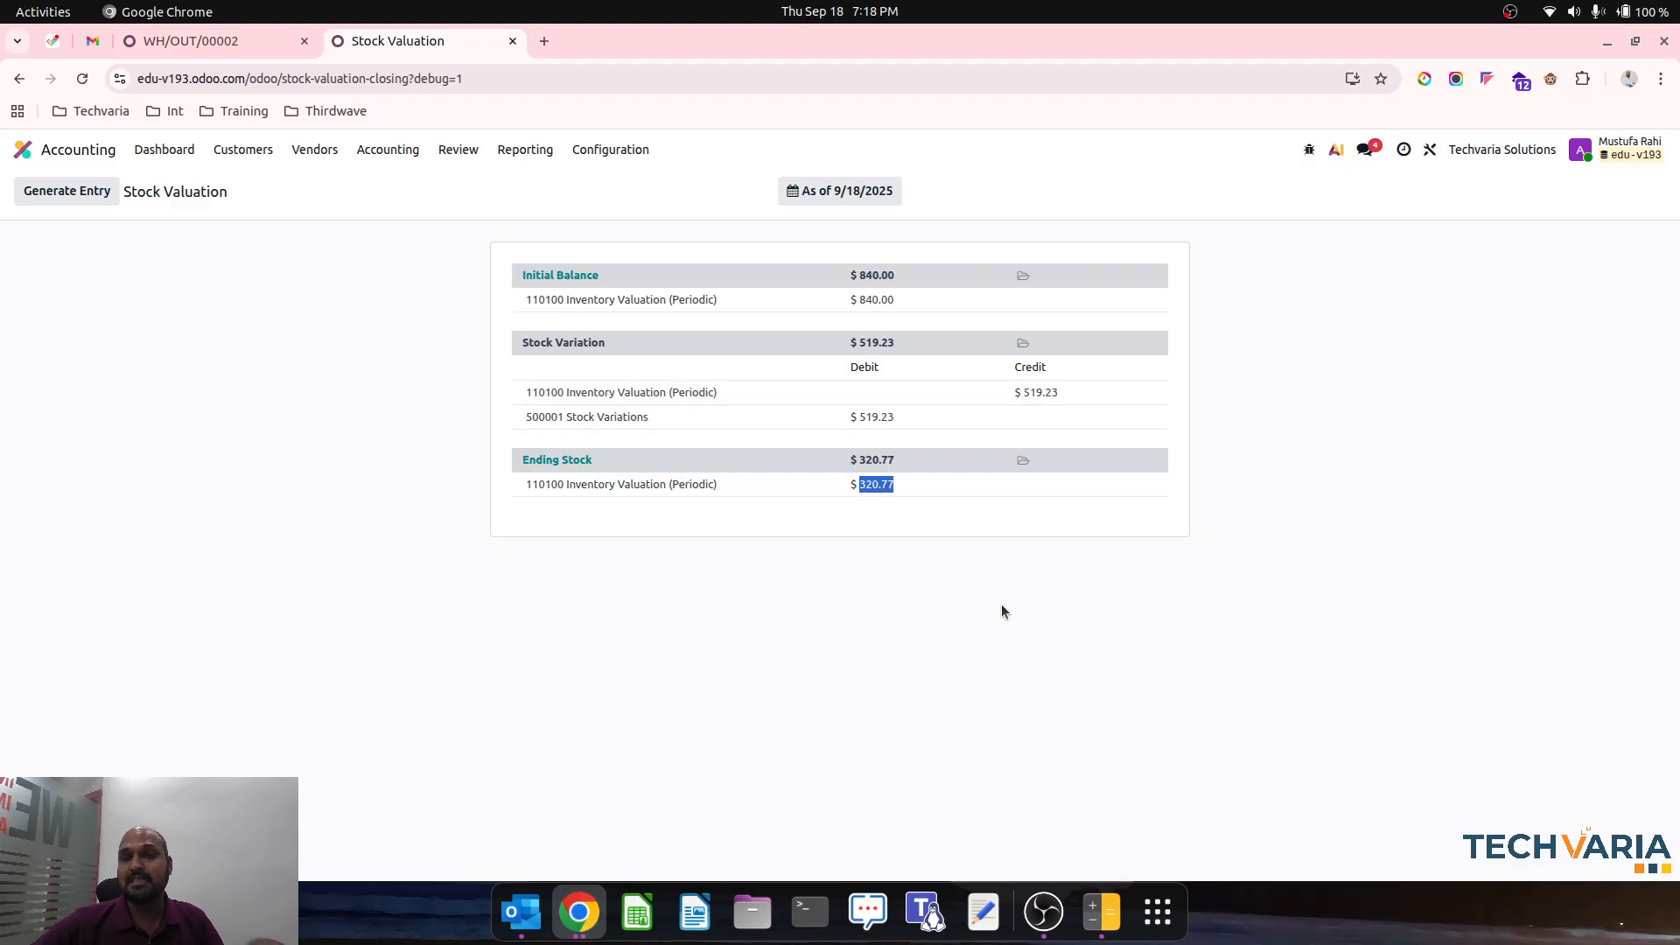
pyautogui.click(38, 147)
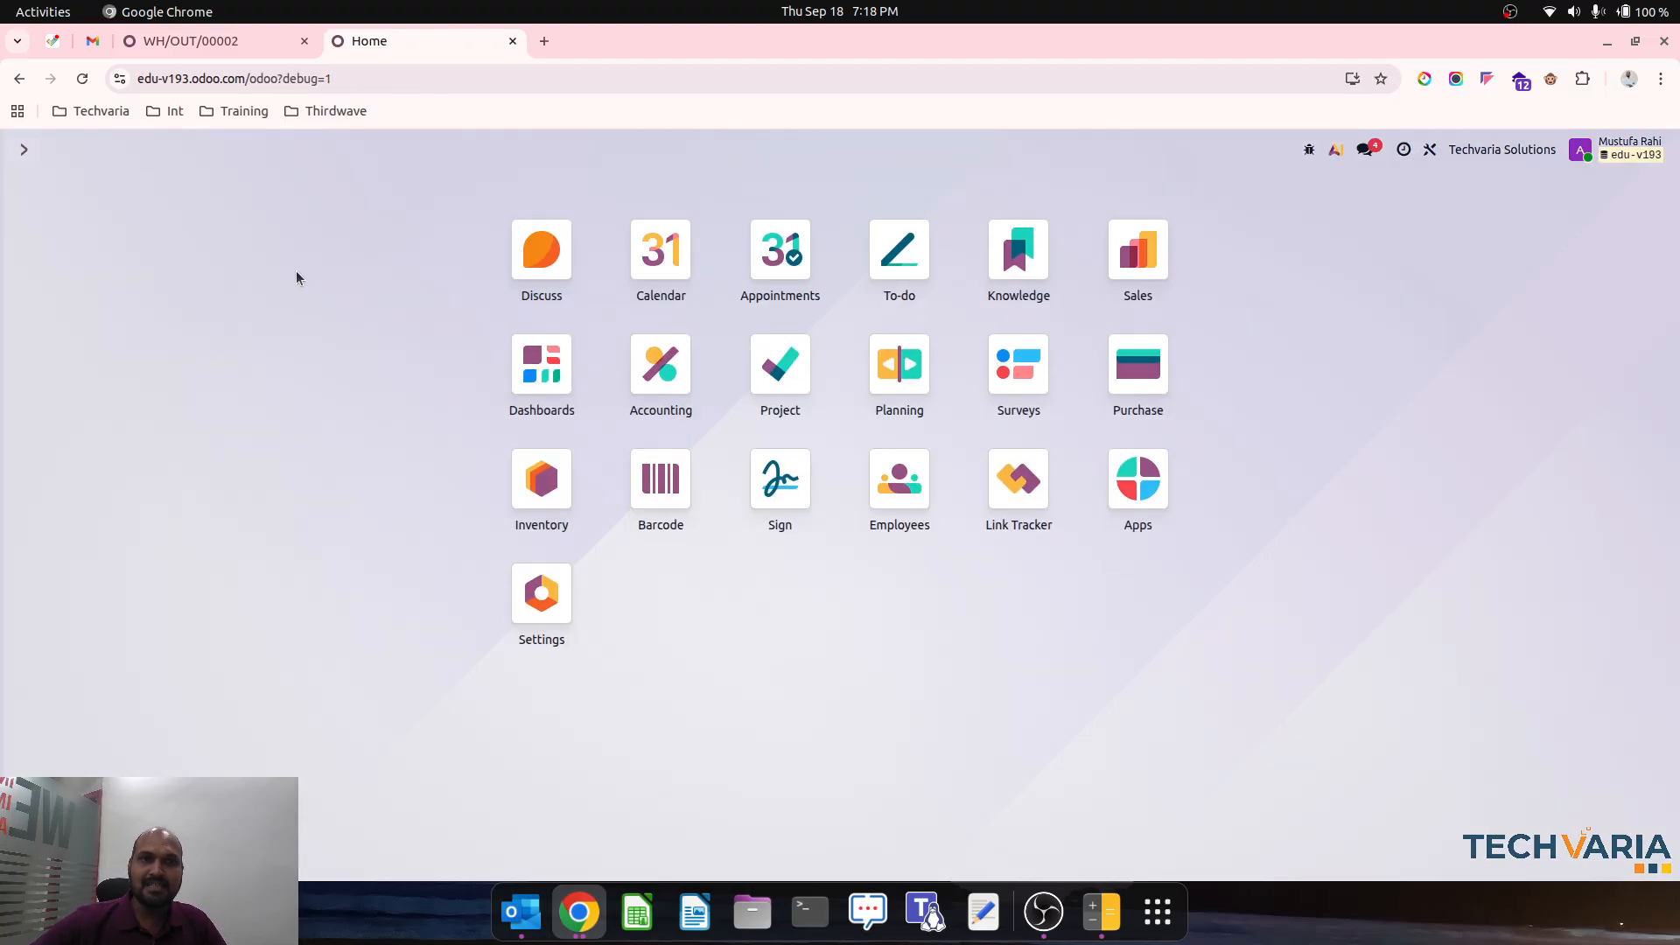
# - Open Accounting's vendor bills and duplicate Vendor2's Custum Duty bill BILL/2025/09/0002
pyautogui.click(1138, 367)
pyautogui.click(88, 150)
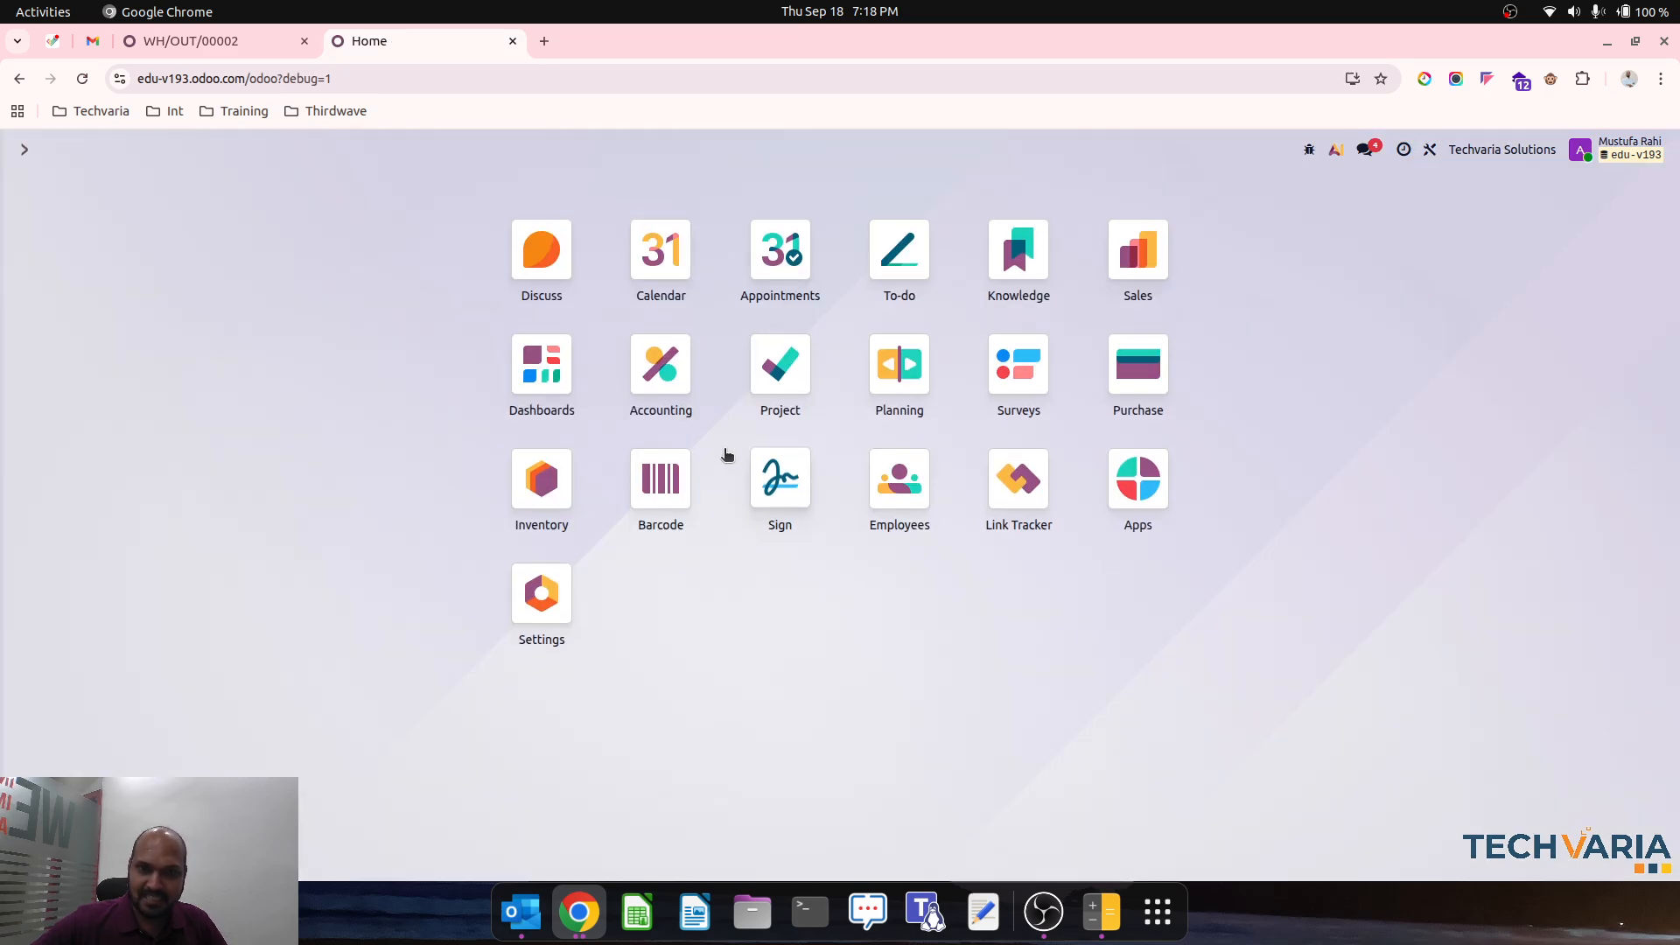
pyautogui.click(652, 367)
pyautogui.click(243, 149)
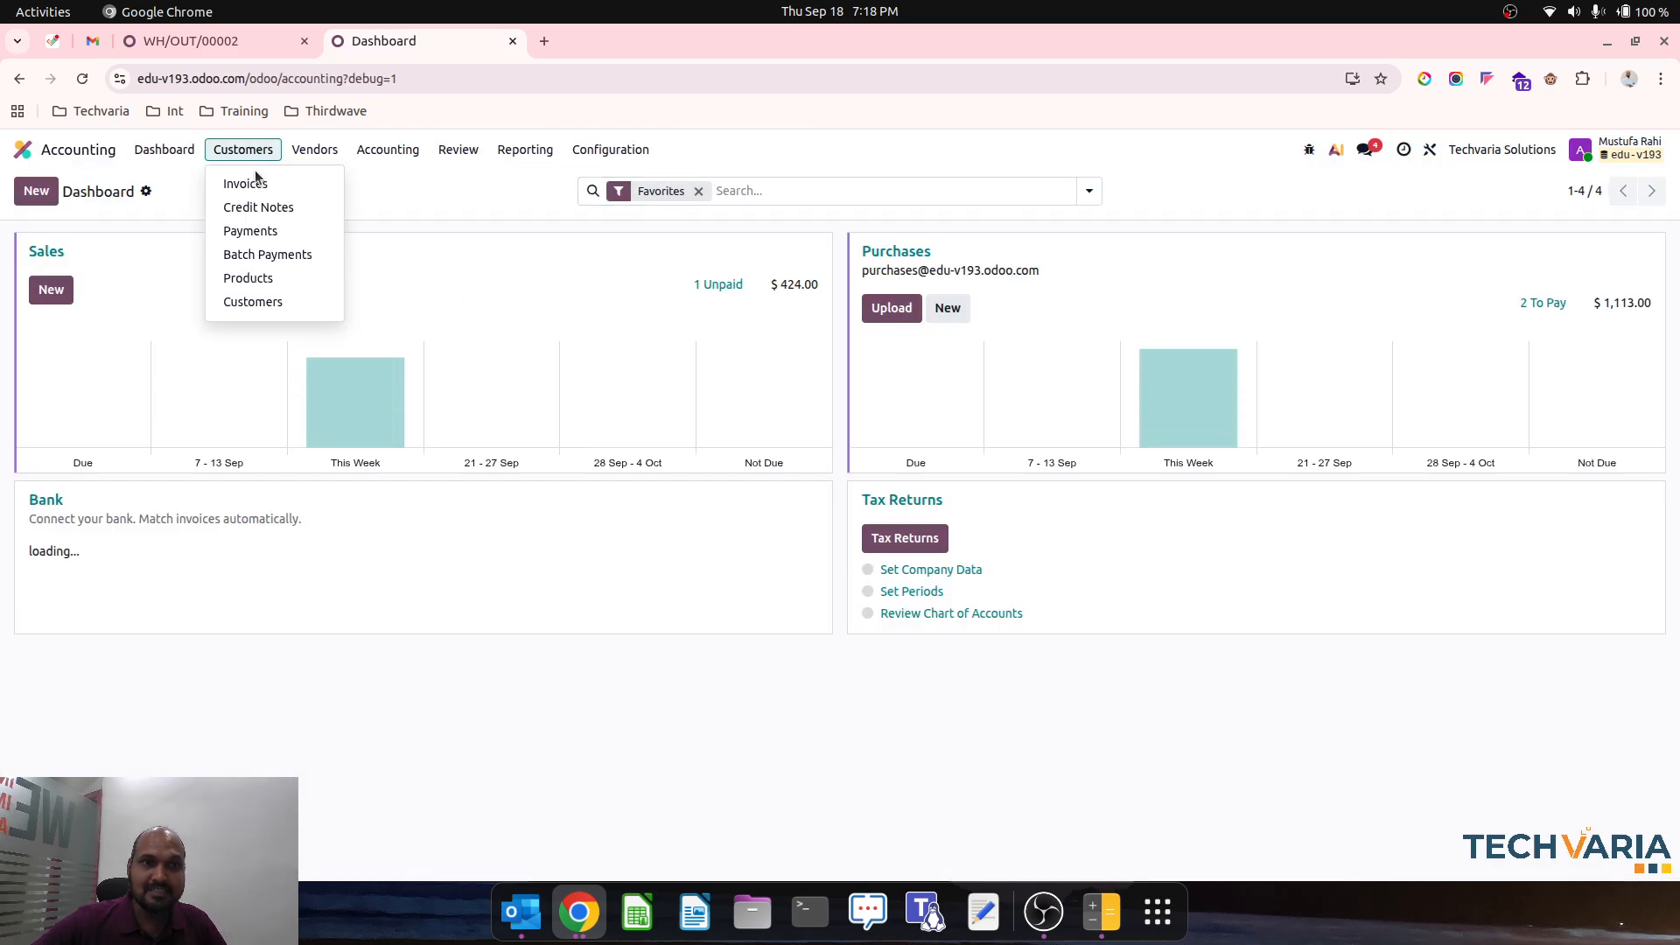
pyautogui.moveTo(314, 150)
pyautogui.click(345, 184)
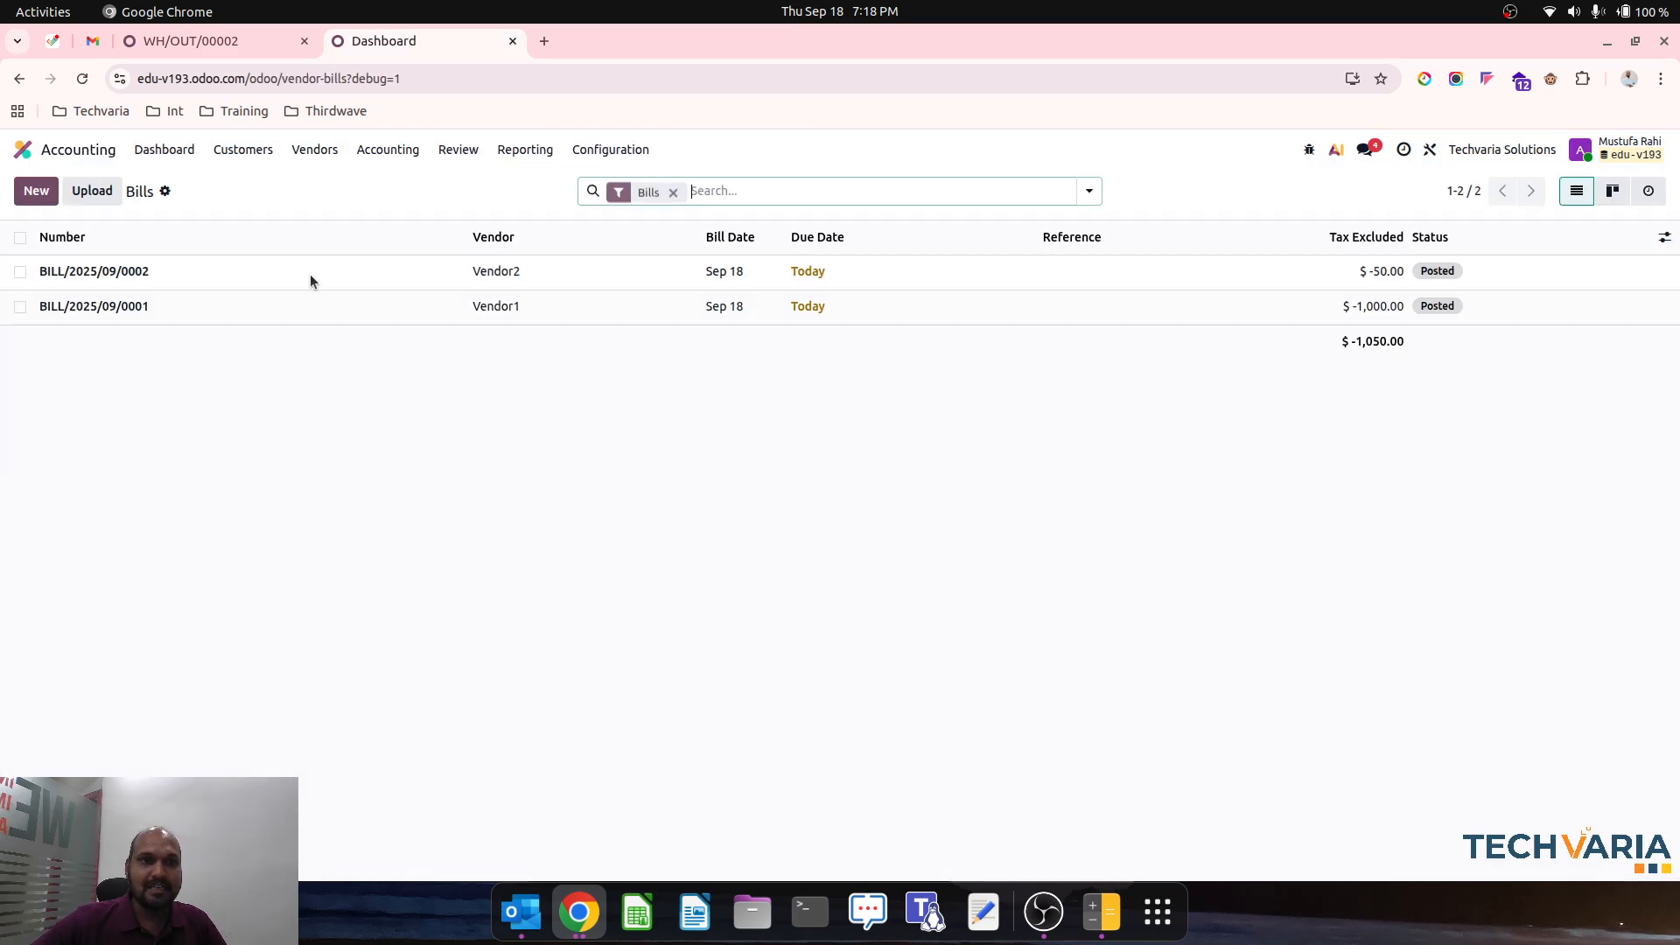
pyautogui.click(218, 272)
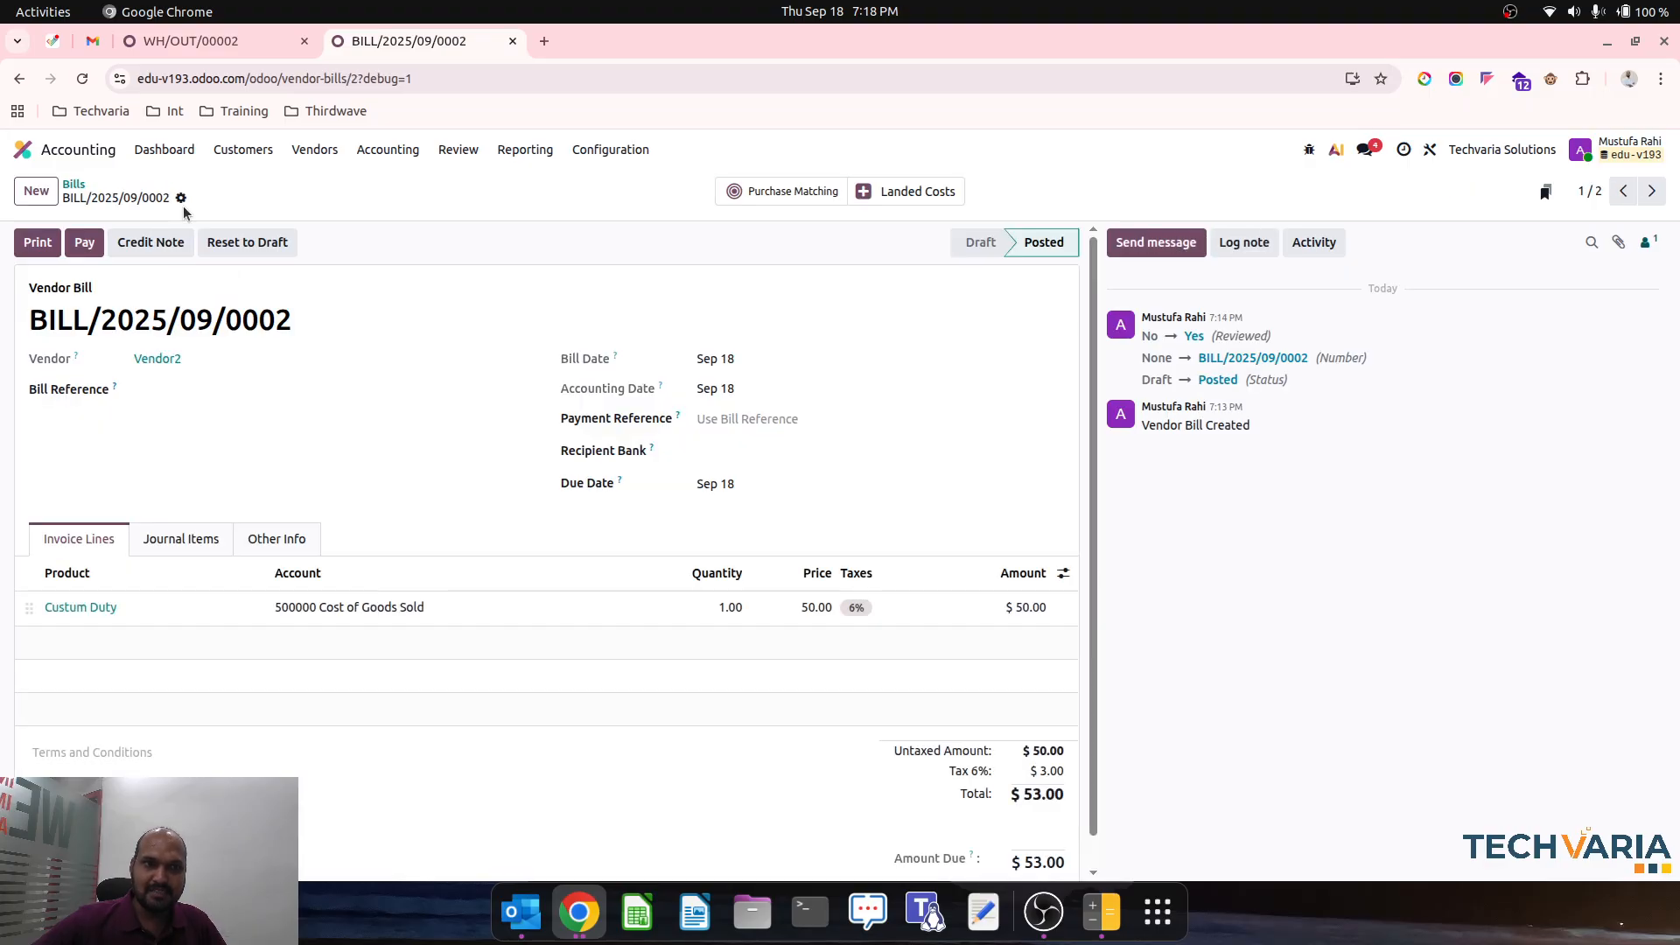
pyautogui.click(181, 198)
pyautogui.click(246, 290)
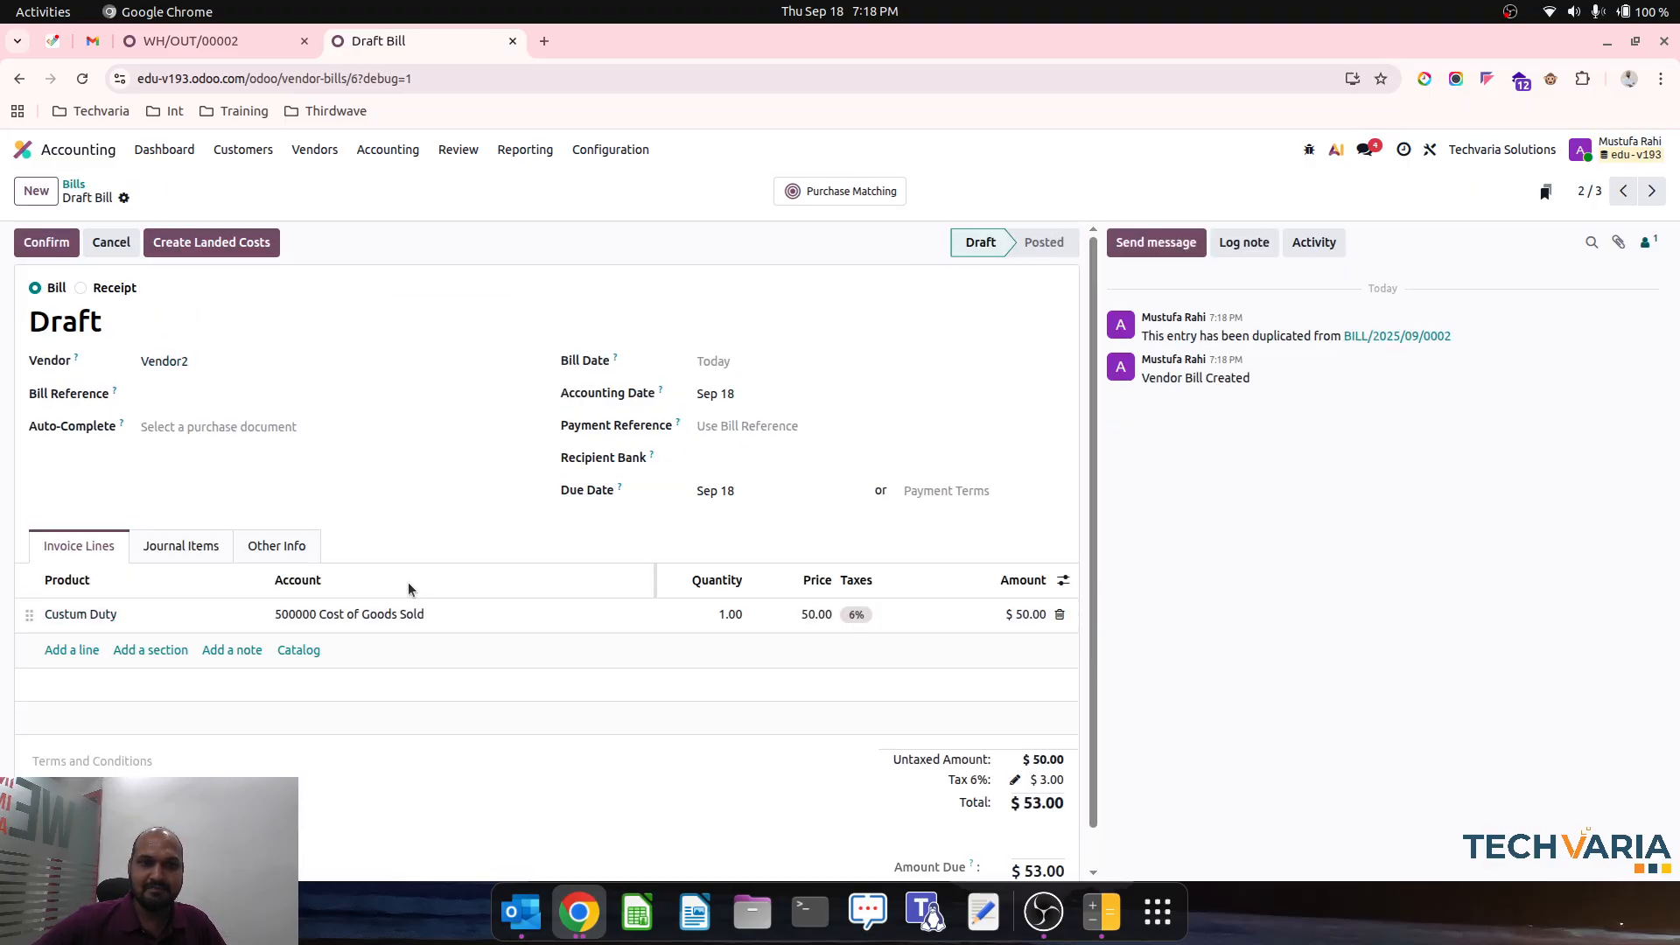
# - Create a landed cost from the draft bill, assign transfer WH/IN/00002, and compute and review its valuation adjustments
pyautogui.click(198, 245)
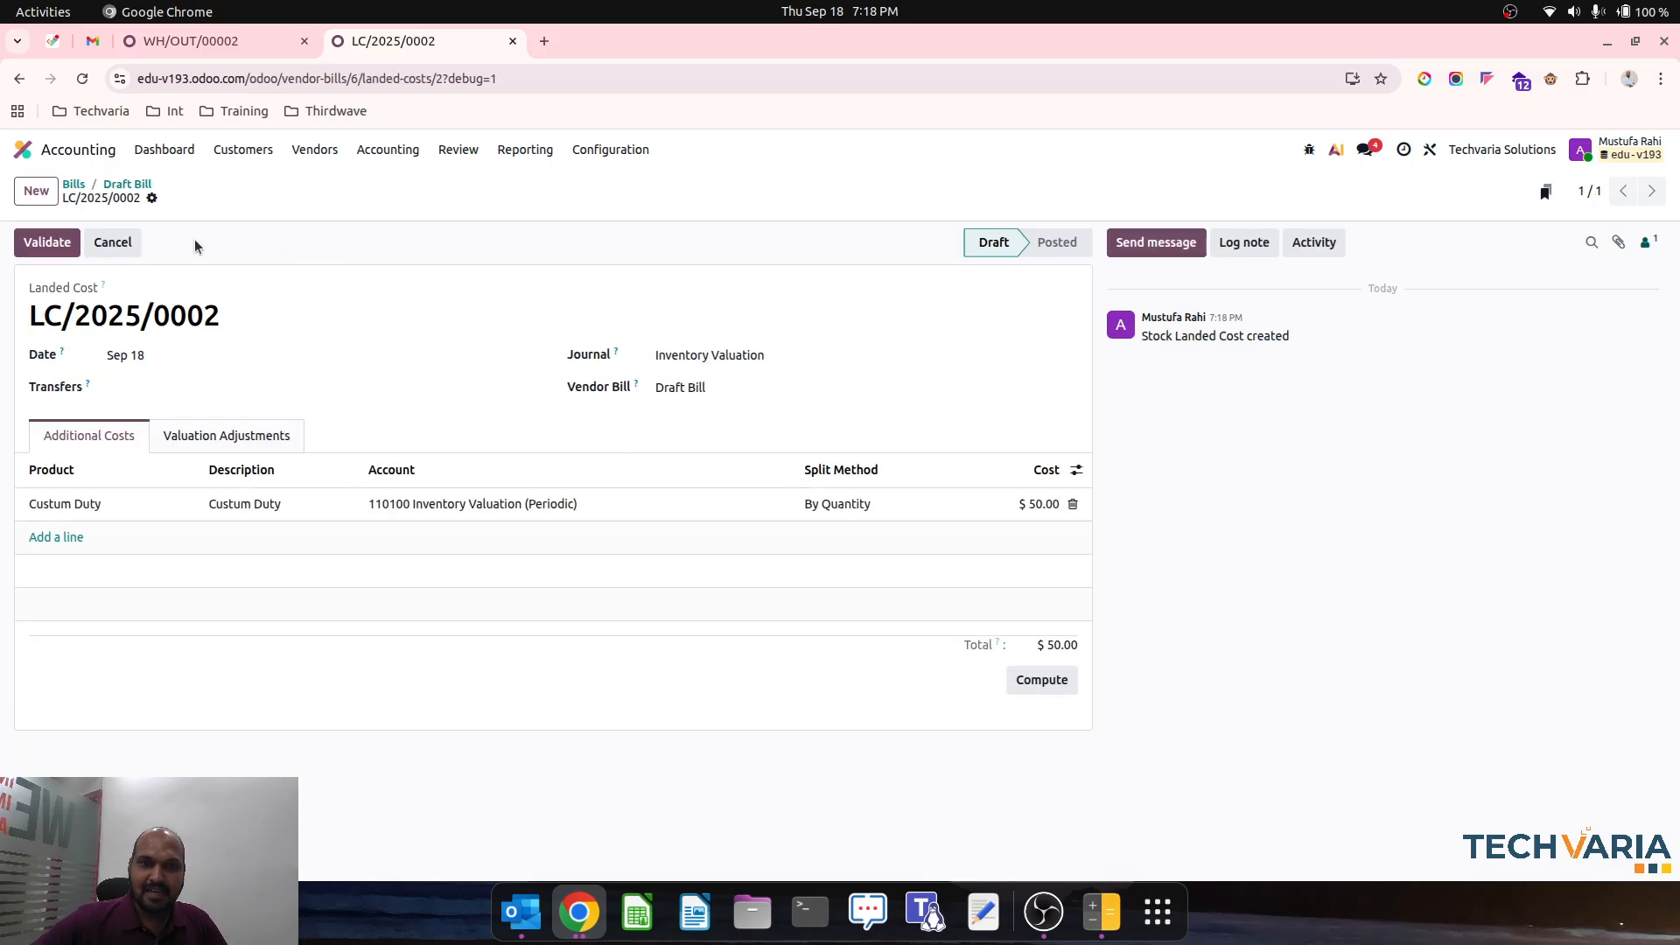
pyautogui.click(242, 382)
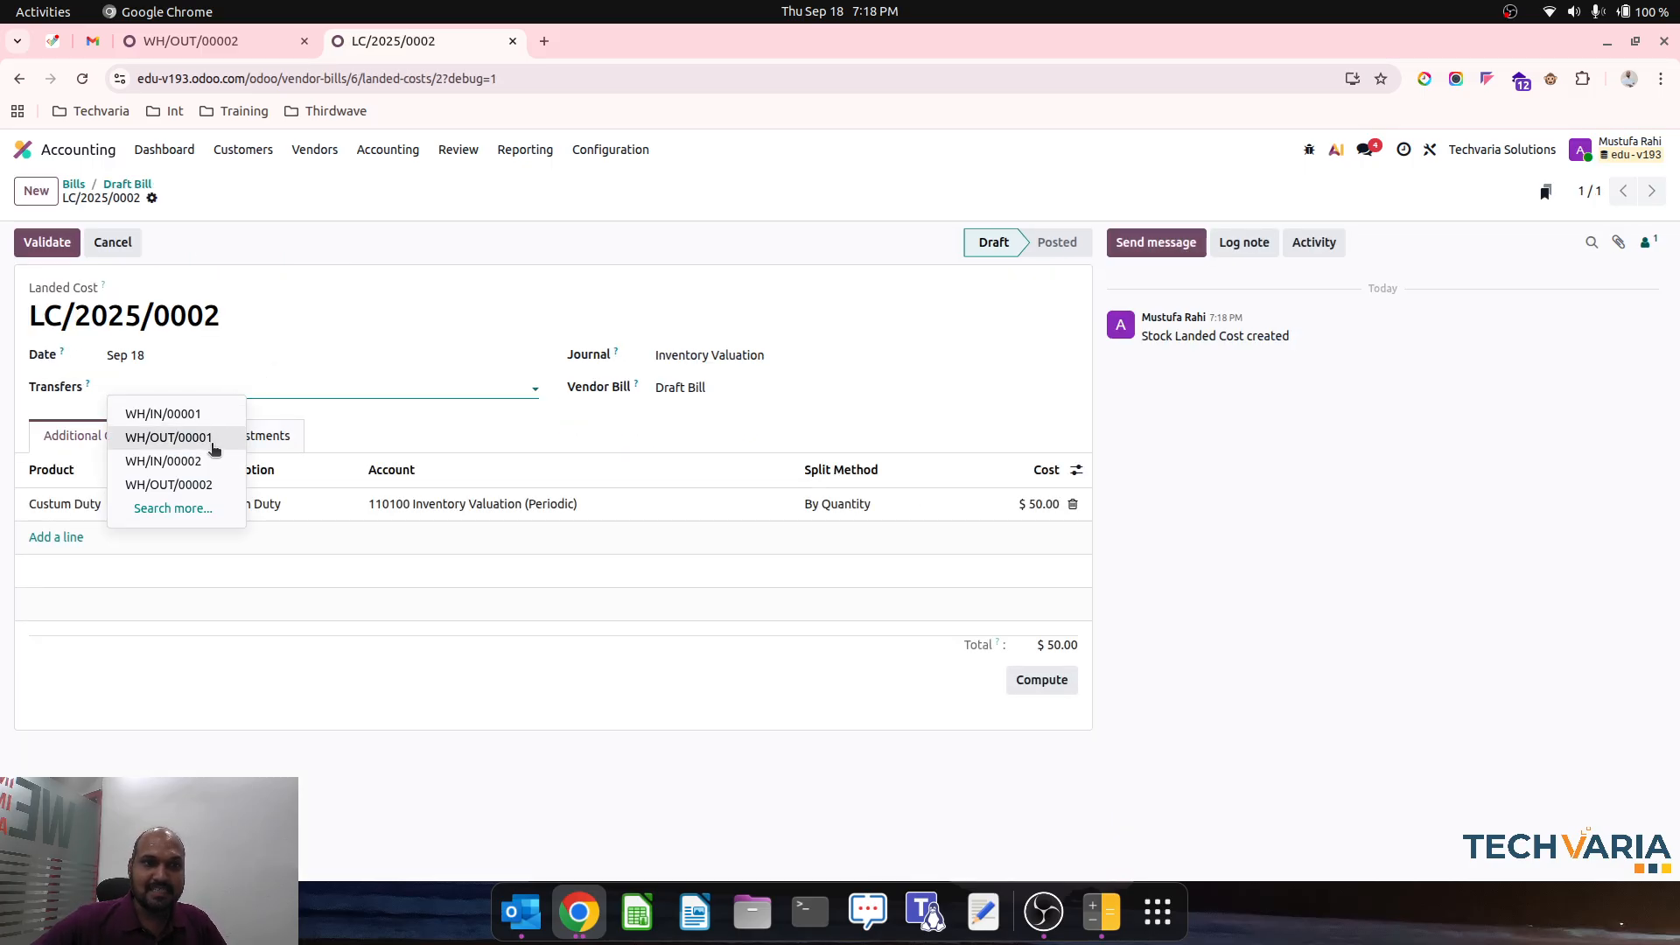
pyautogui.click(223, 438)
pyautogui.click(1040, 680)
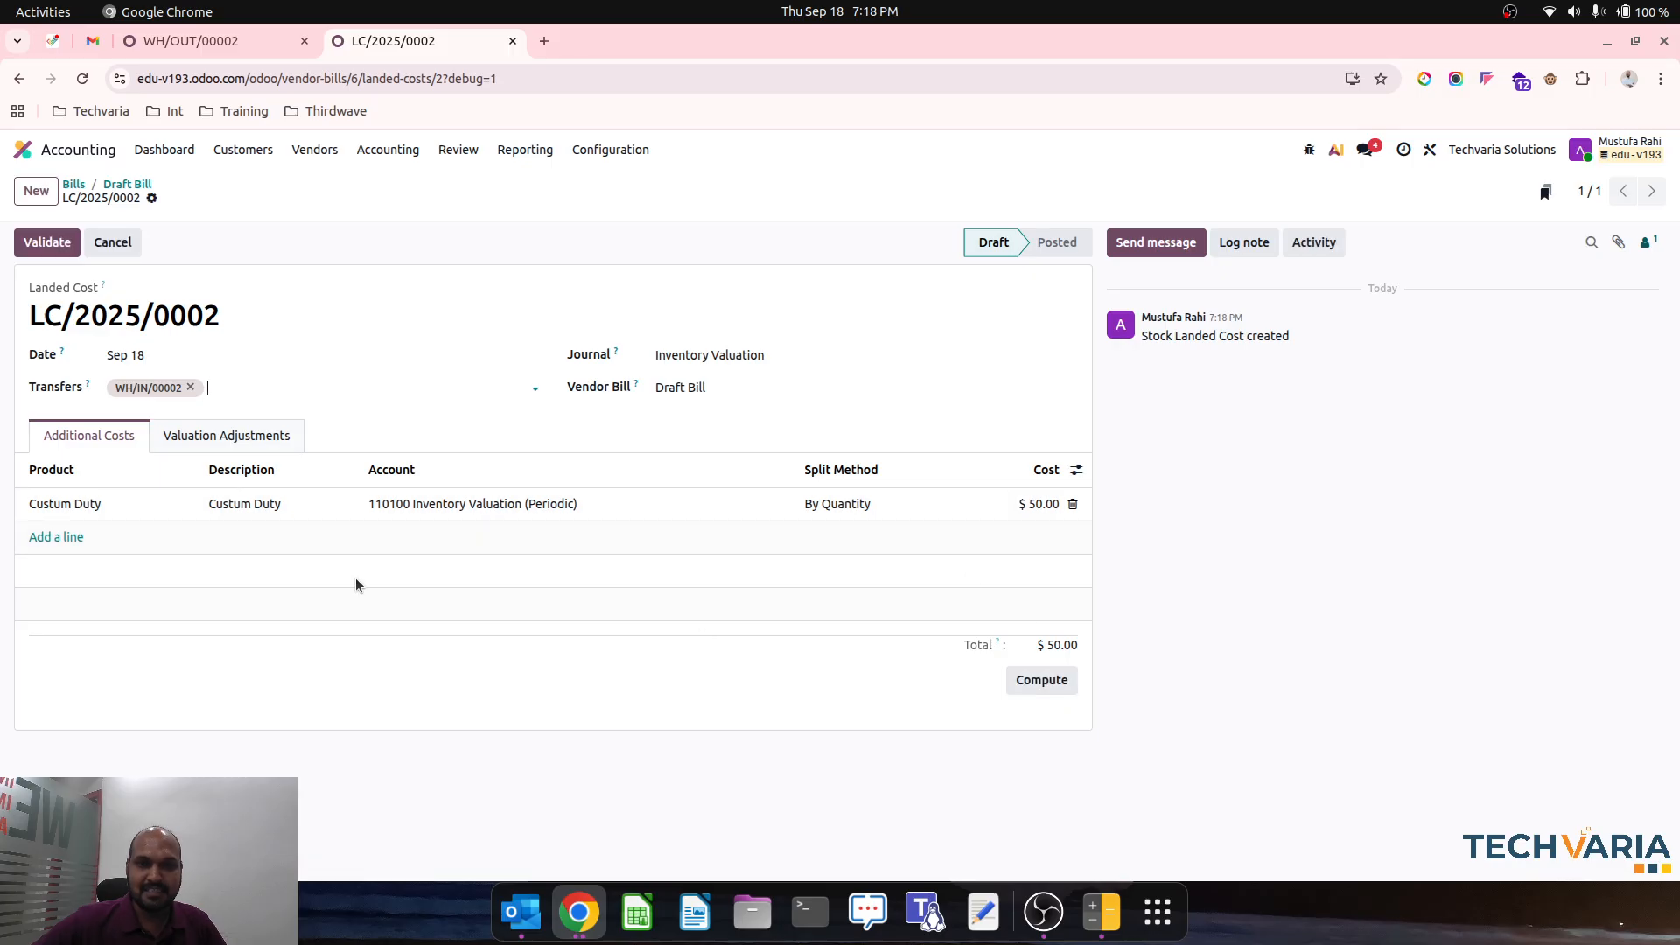
pyautogui.click(250, 444)
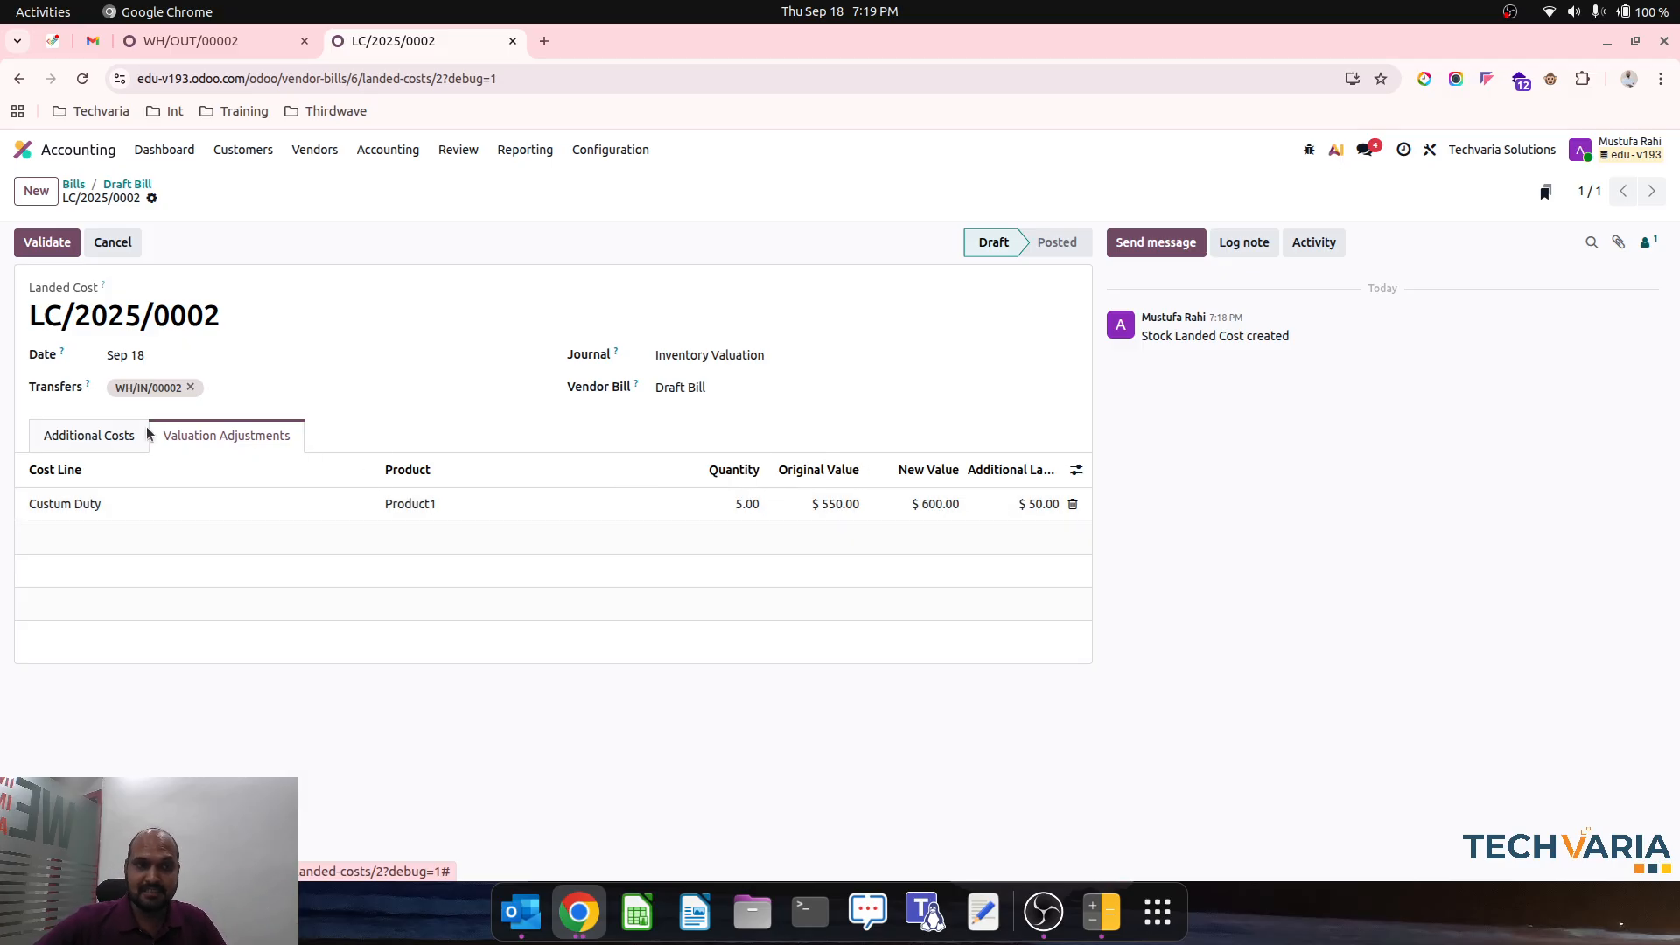
# - Validate the Custum Duty landed cost and confirm its draft vendor bill
pyautogui.click(103, 435)
pyautogui.click(51, 245)
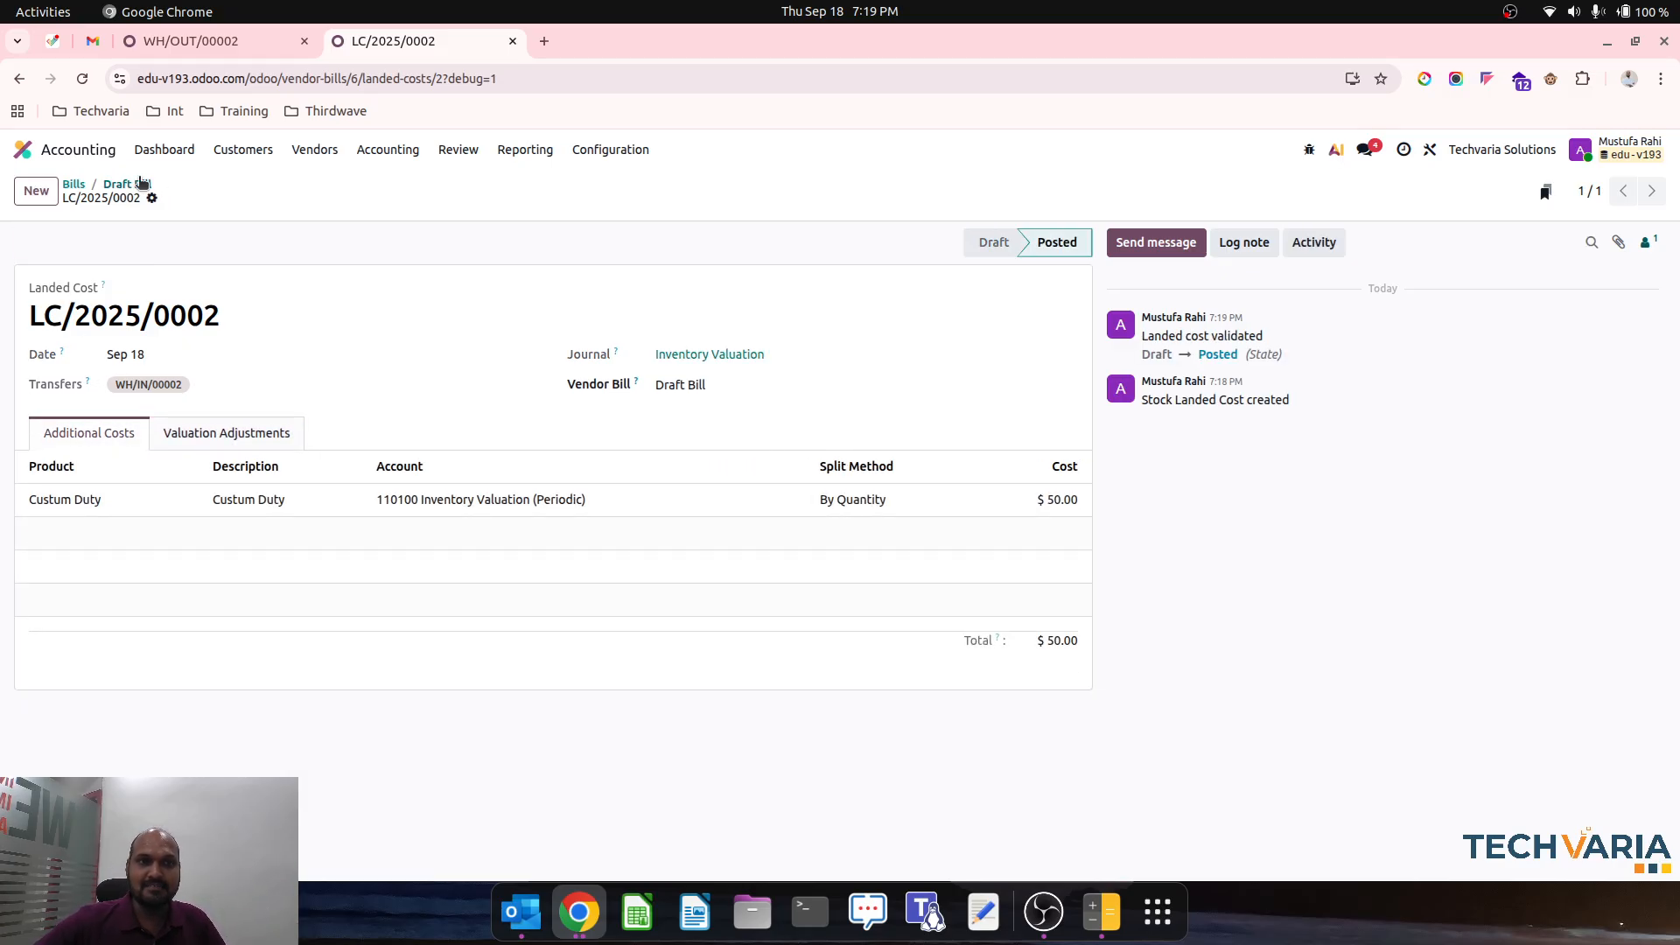
pyautogui.click(142, 183)
pyautogui.click(46, 244)
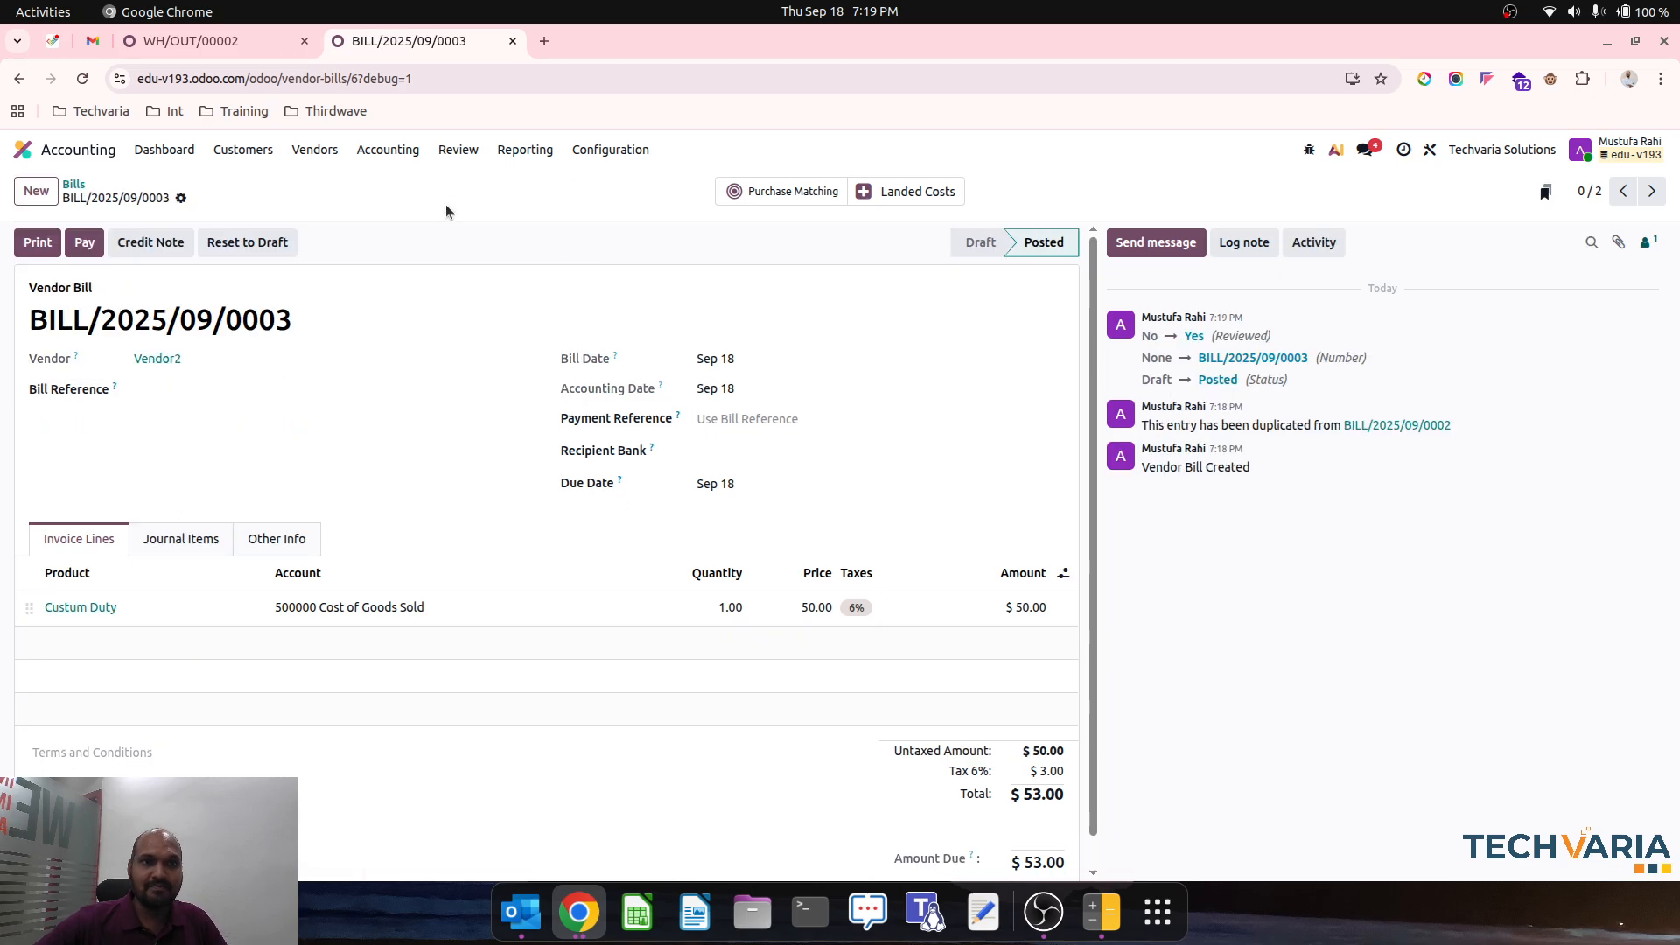
# - Open Accounting's Balance Sheet in the delivery order's browser tab and check the periodic inventory valuation balance
pyautogui.click(261, 48)
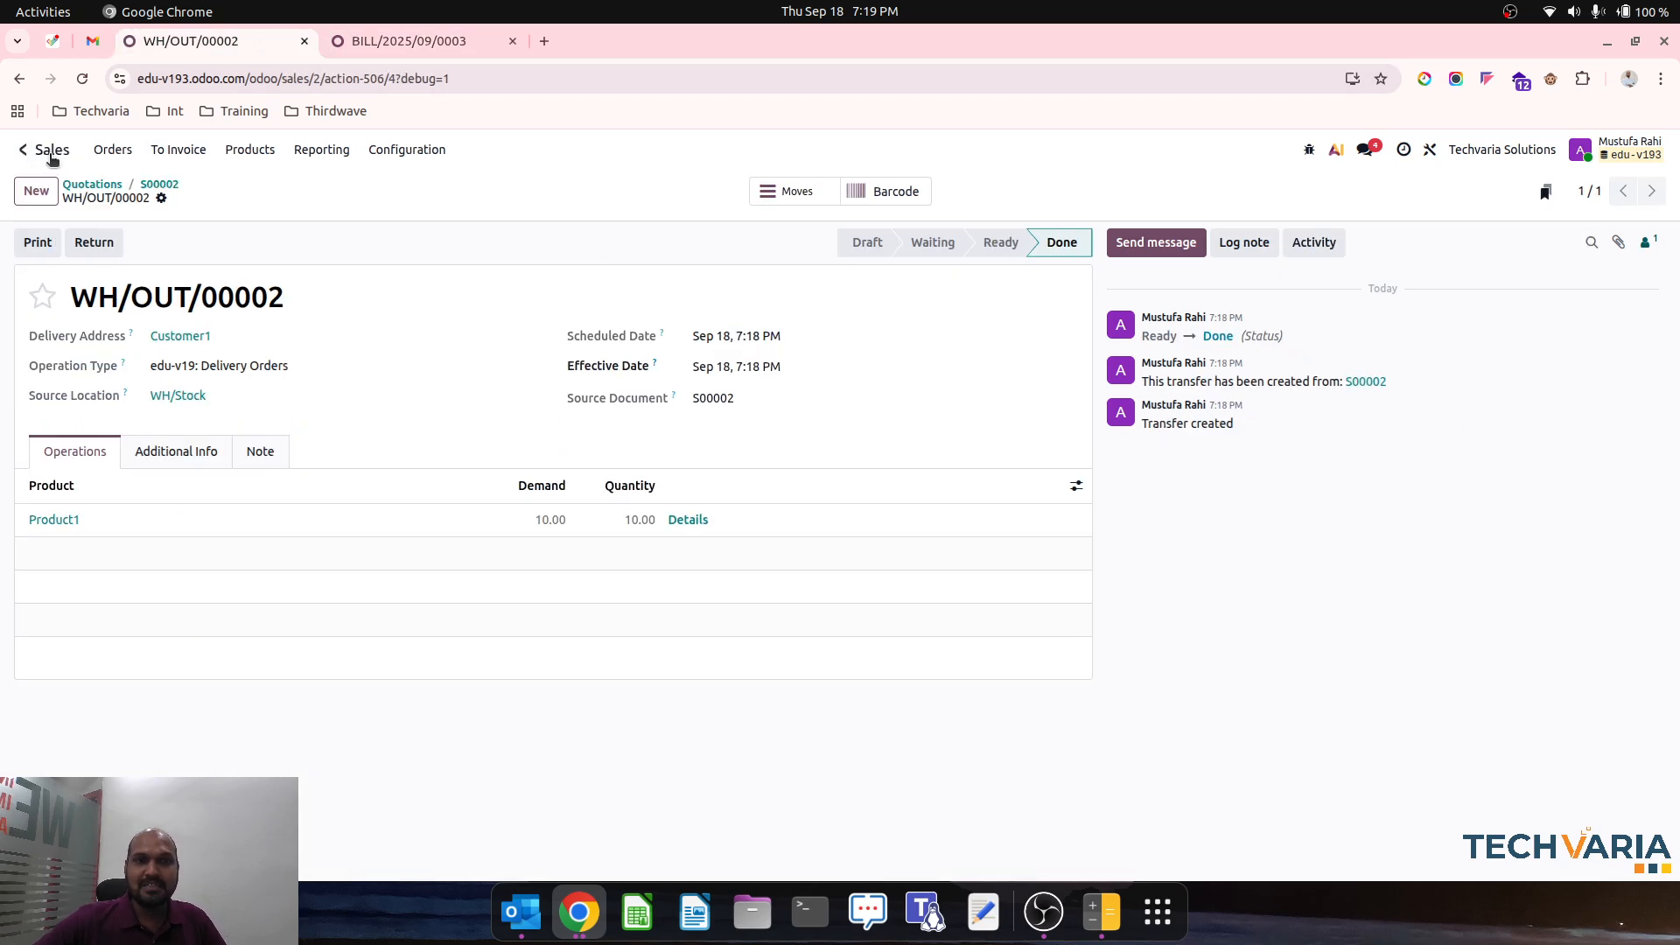
pyautogui.click(23, 151)
pyautogui.click(662, 365)
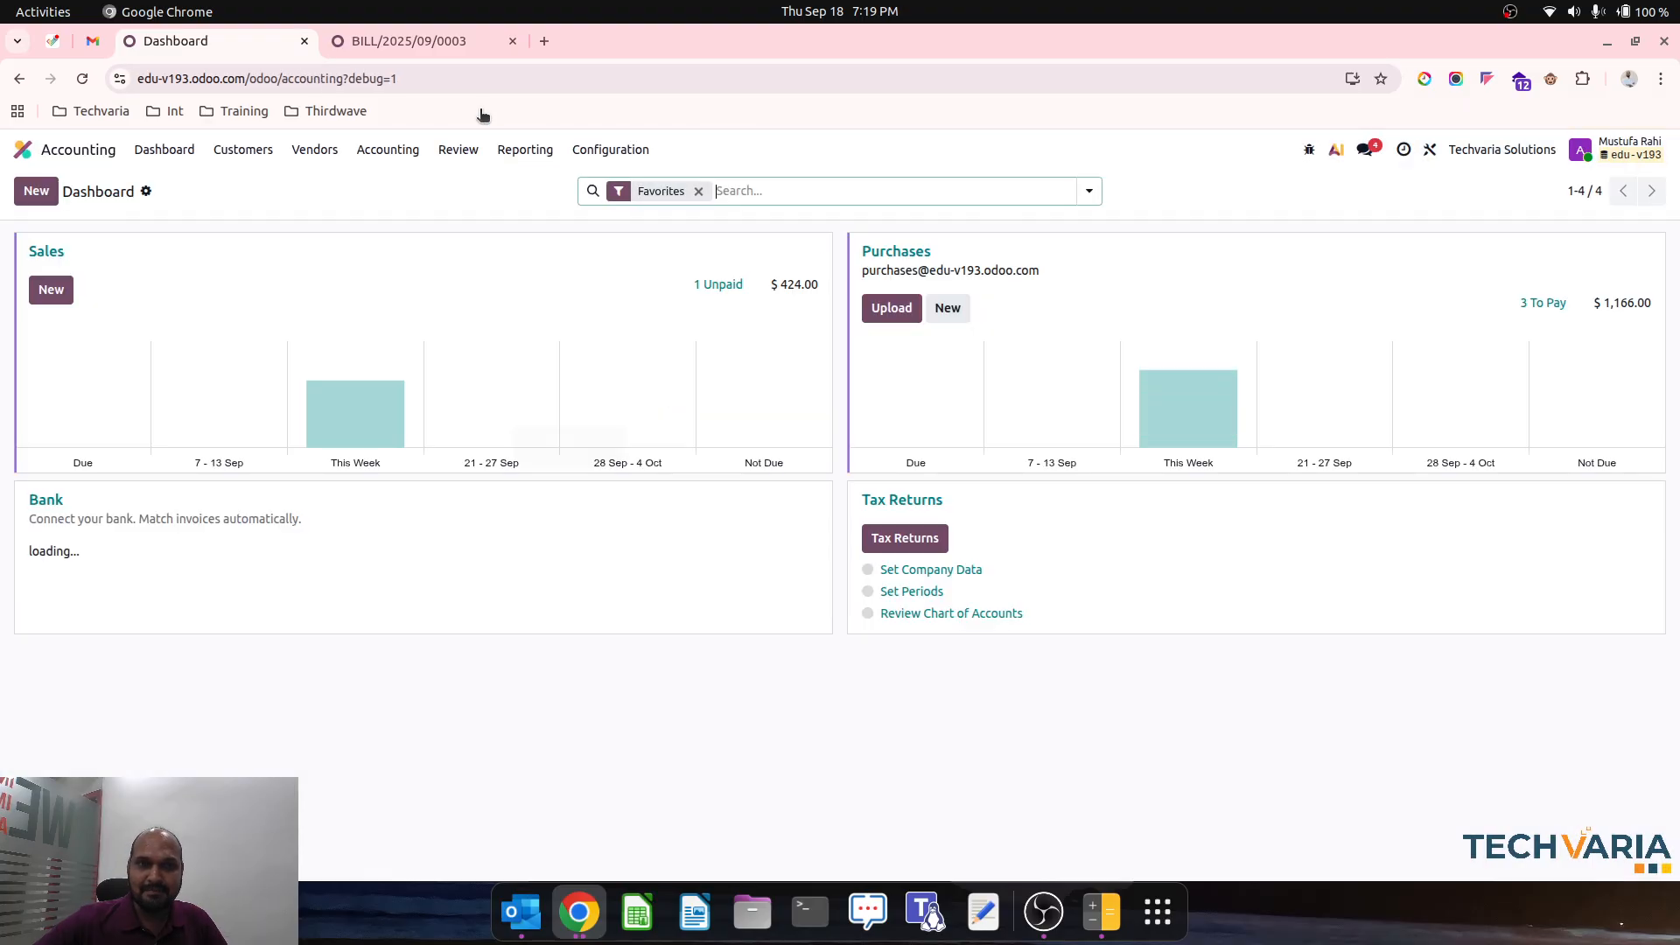
pyautogui.click(521, 150)
pyautogui.click(545, 206)
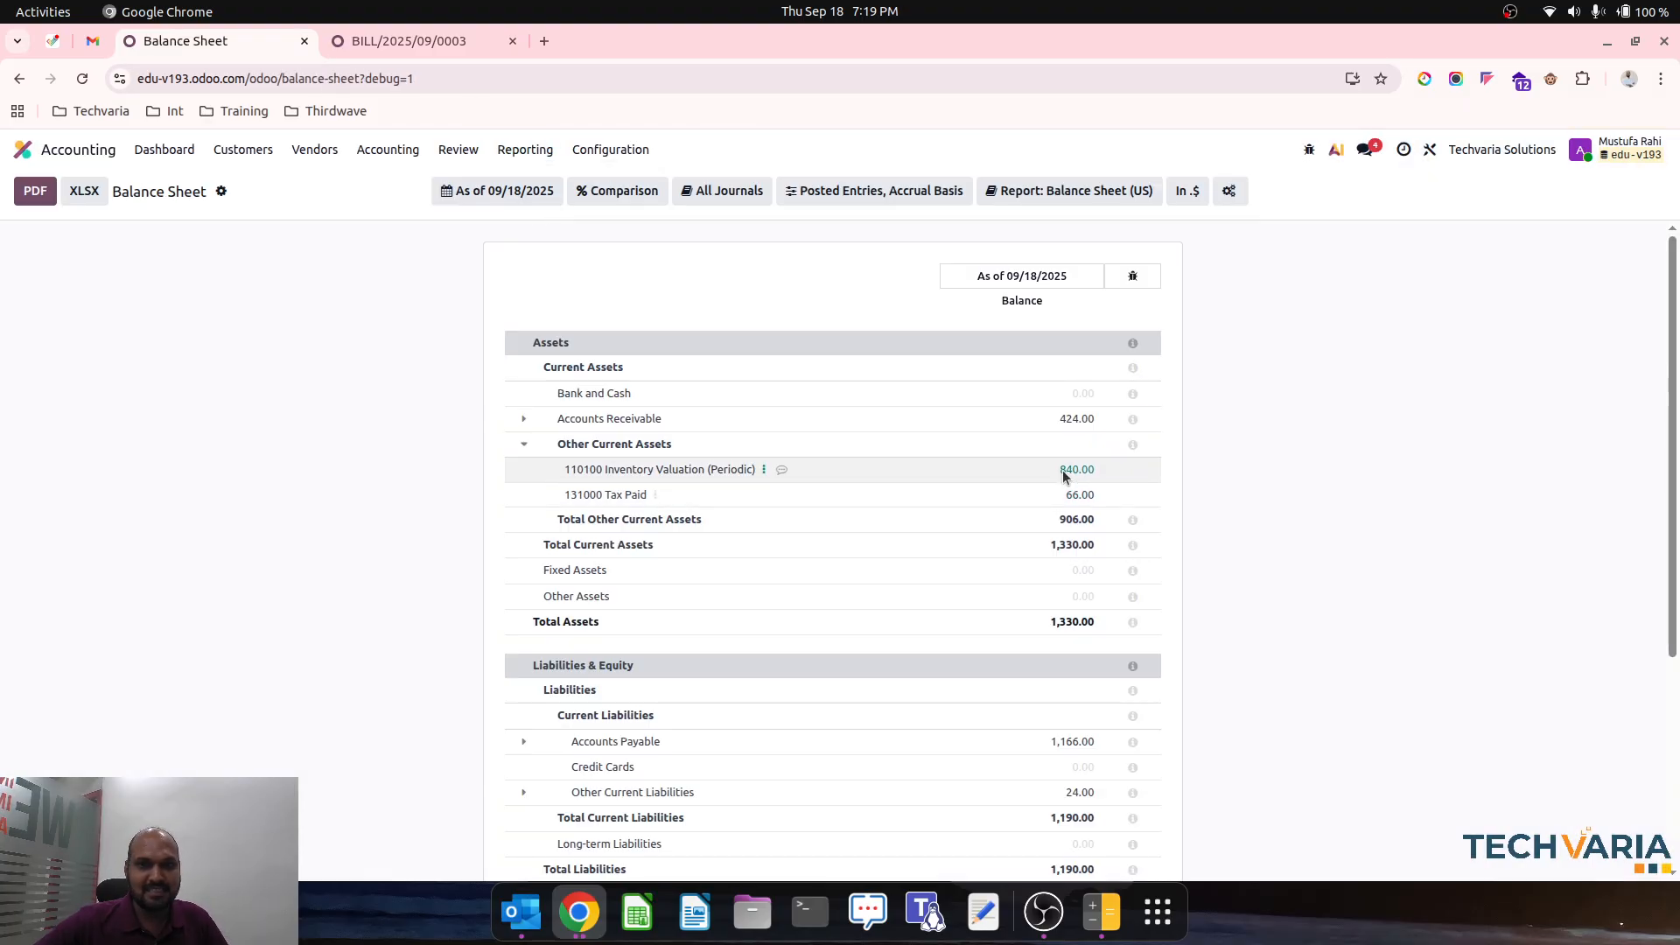
# - Review the Inventory Valuation as of 9/17/2025 and again as of 9/18/2025, comparing the stock variation
pyautogui.click(456, 149)
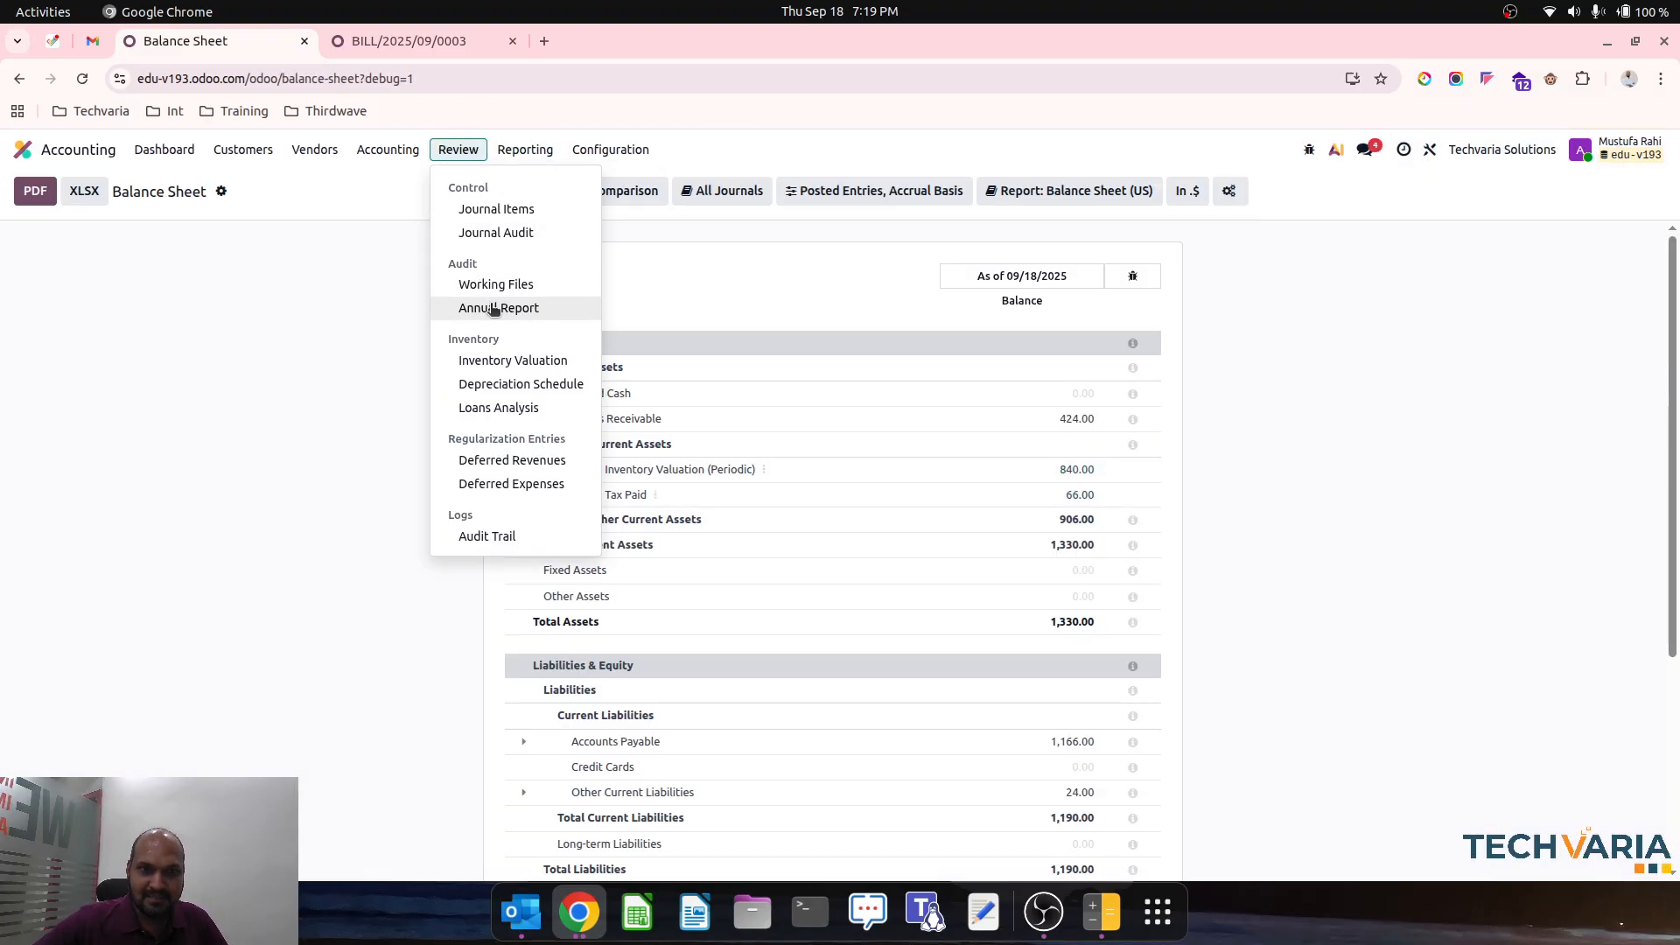
pyautogui.click(512, 360)
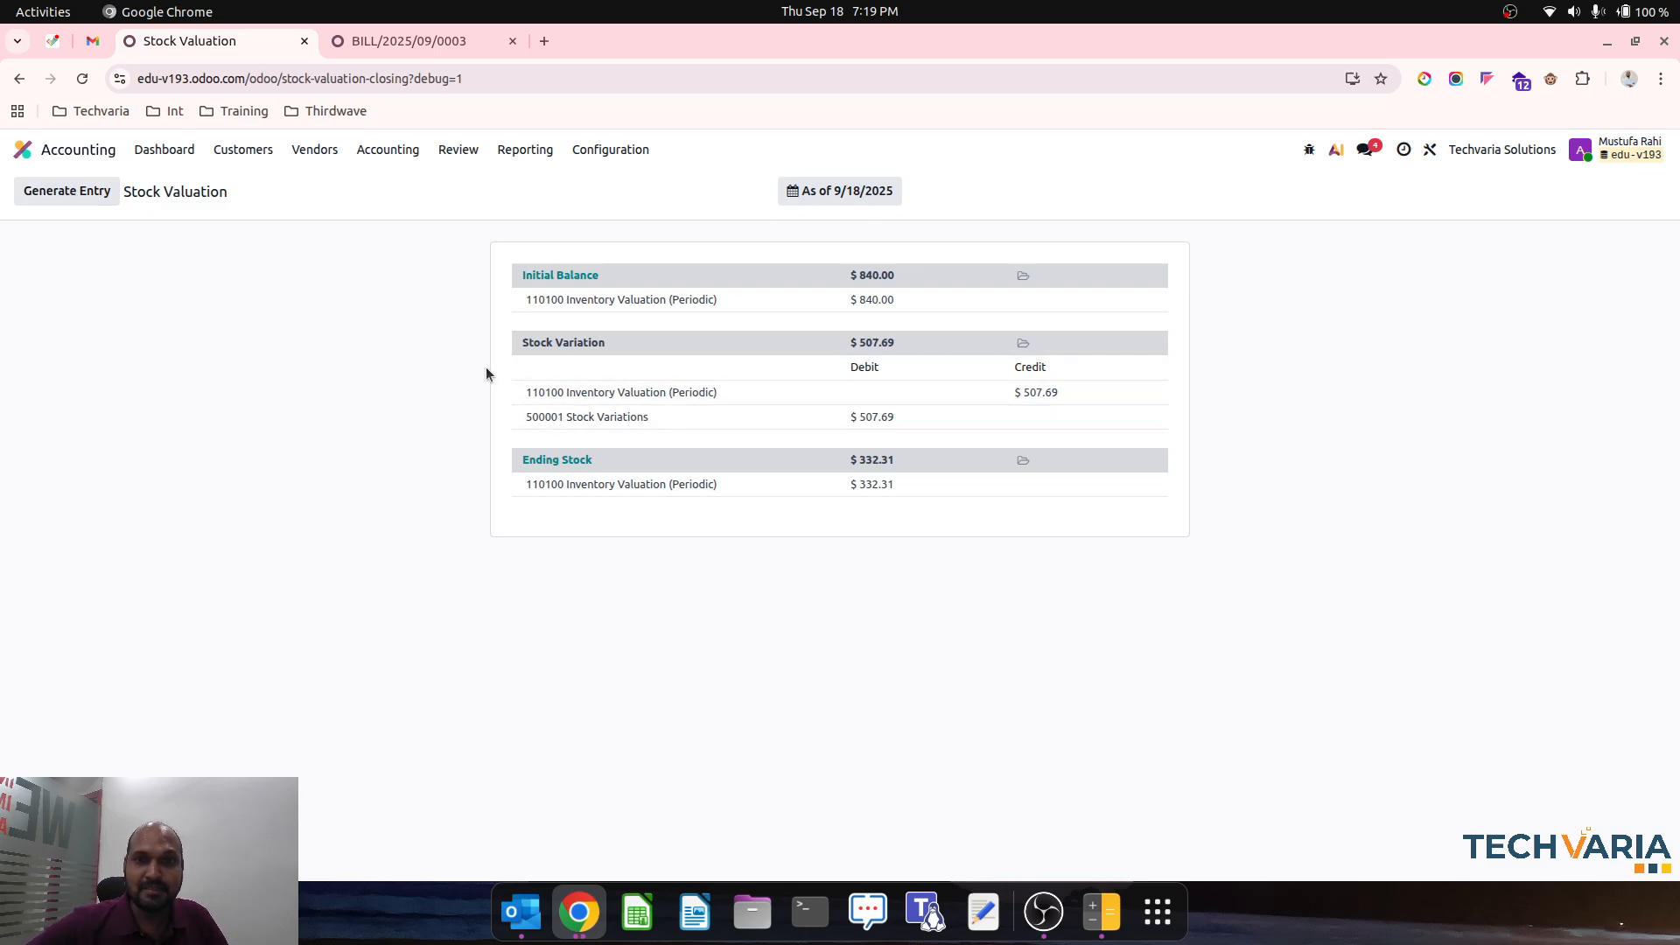
pyautogui.click(833, 193)
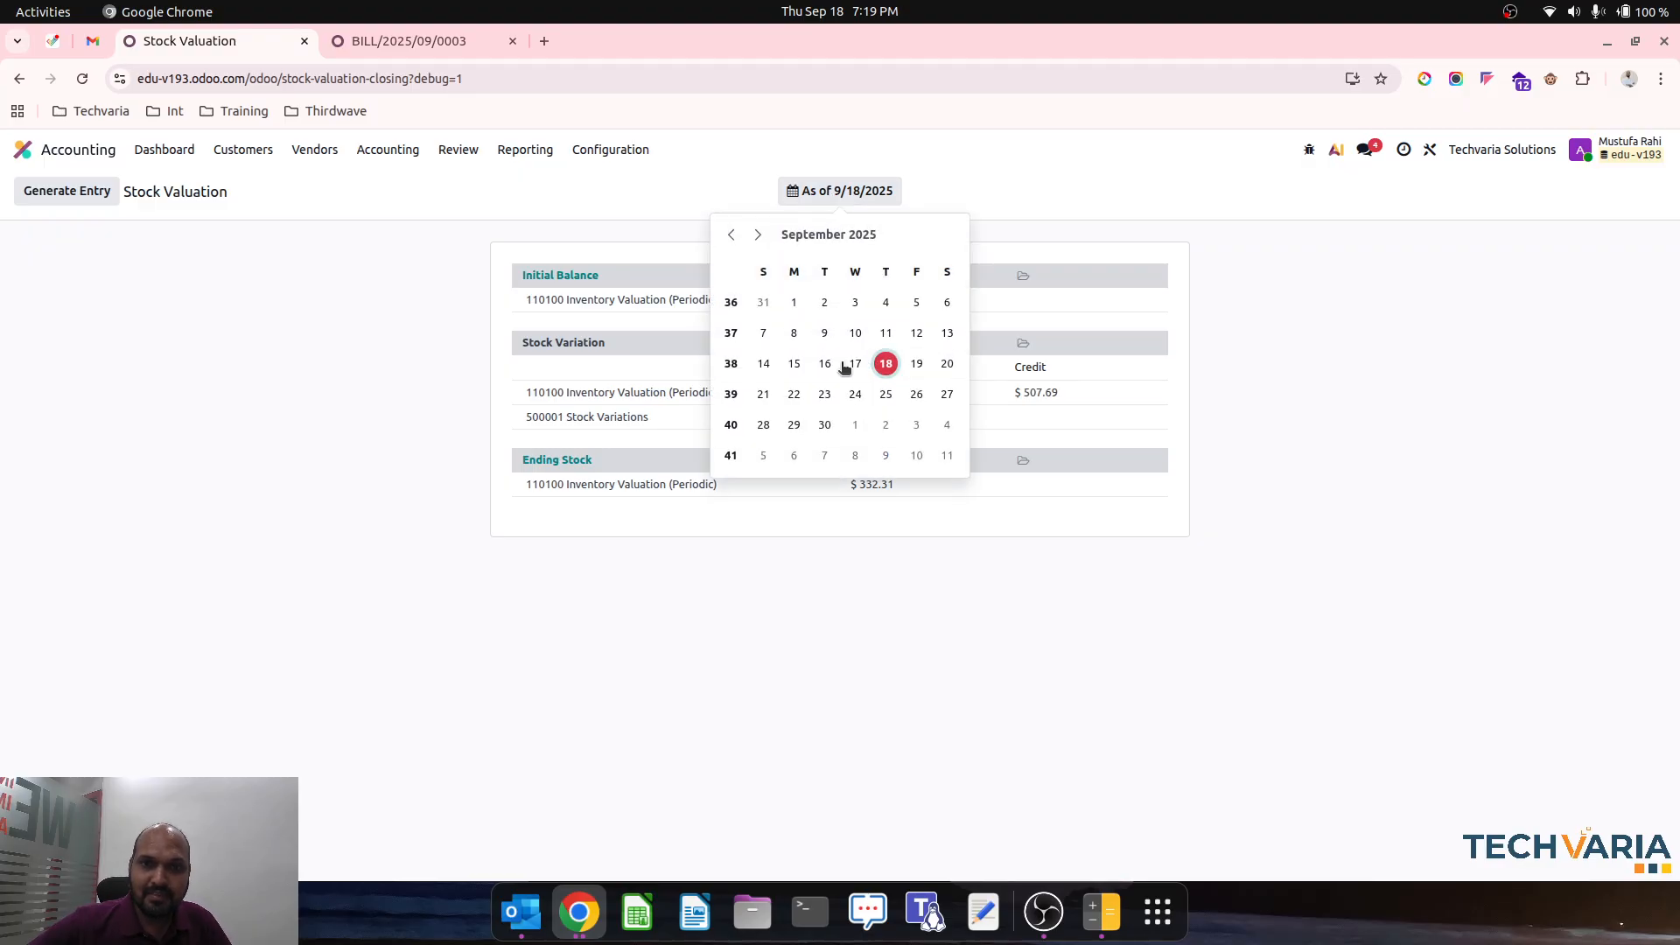
pyautogui.click(856, 363)
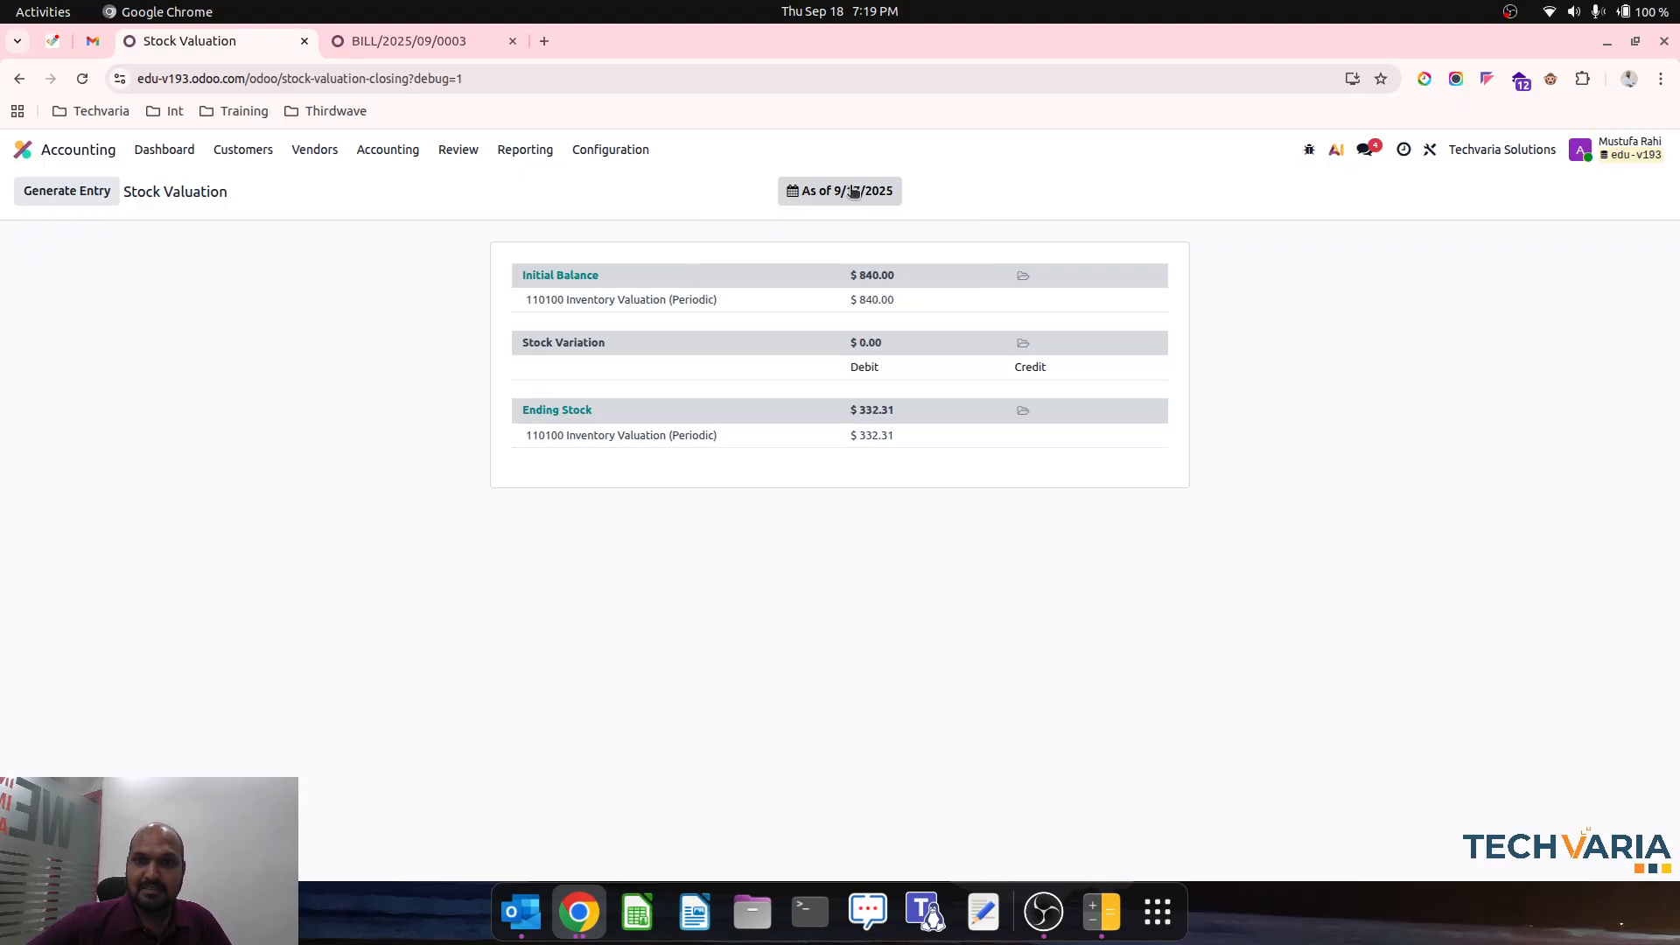
pyautogui.click(853, 192)
pyautogui.click(881, 362)
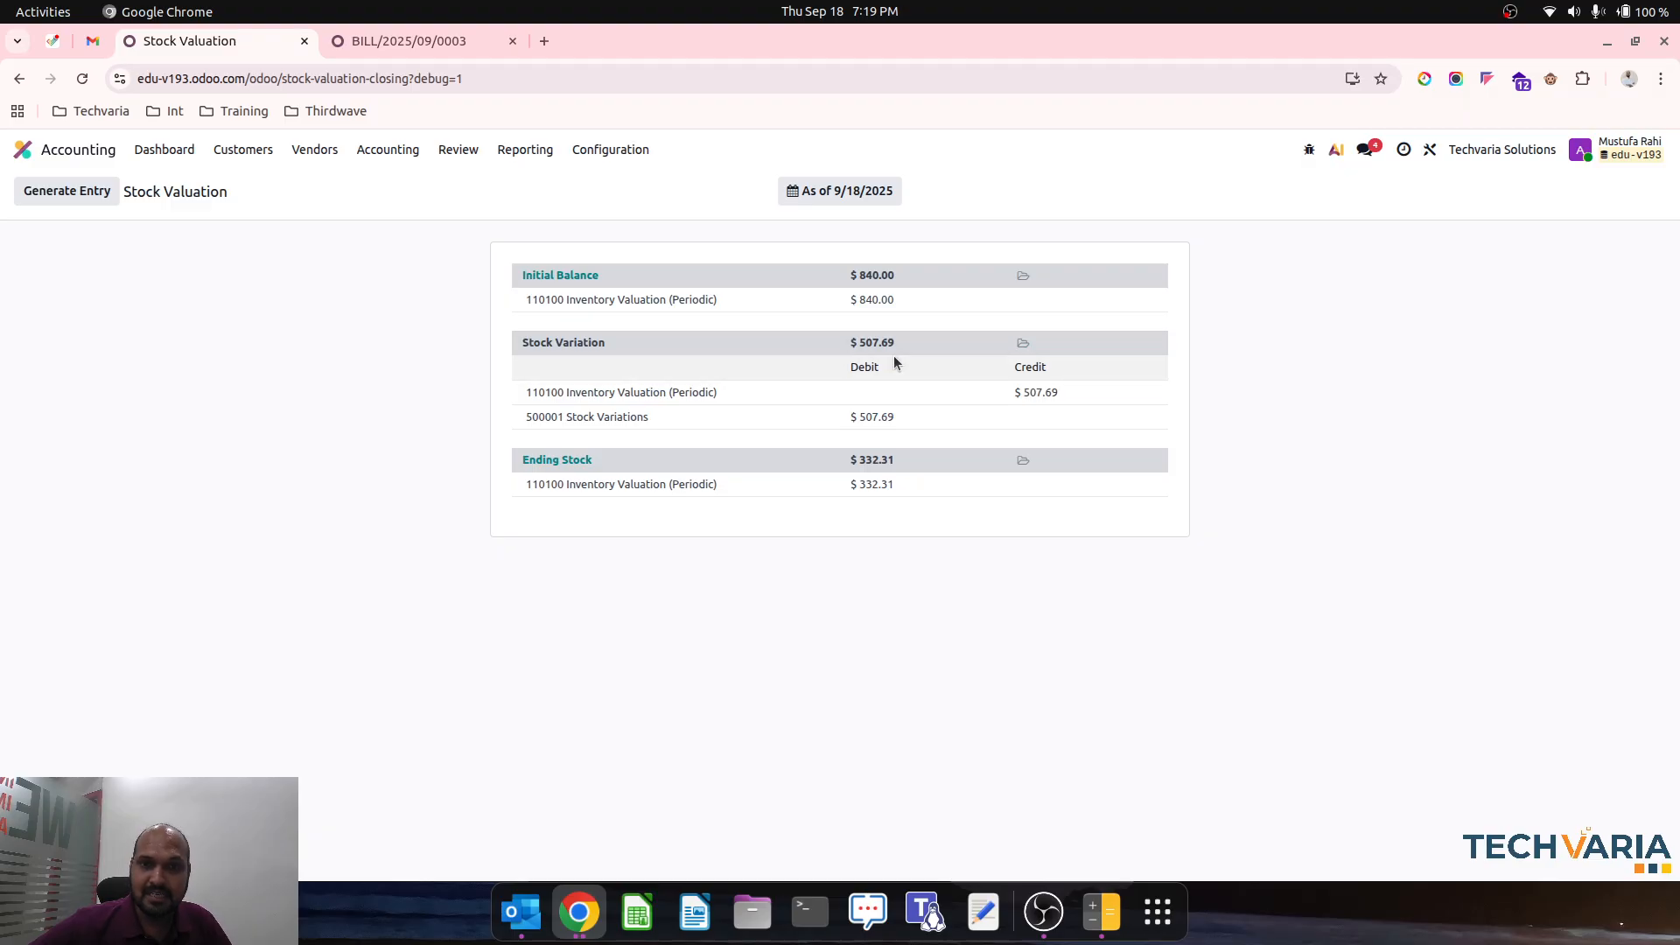
# - Inspect the Custum Duty product from the posted bill, and open Product1's record to check its cost and on-hand quantity
pyautogui.click(370, 44)
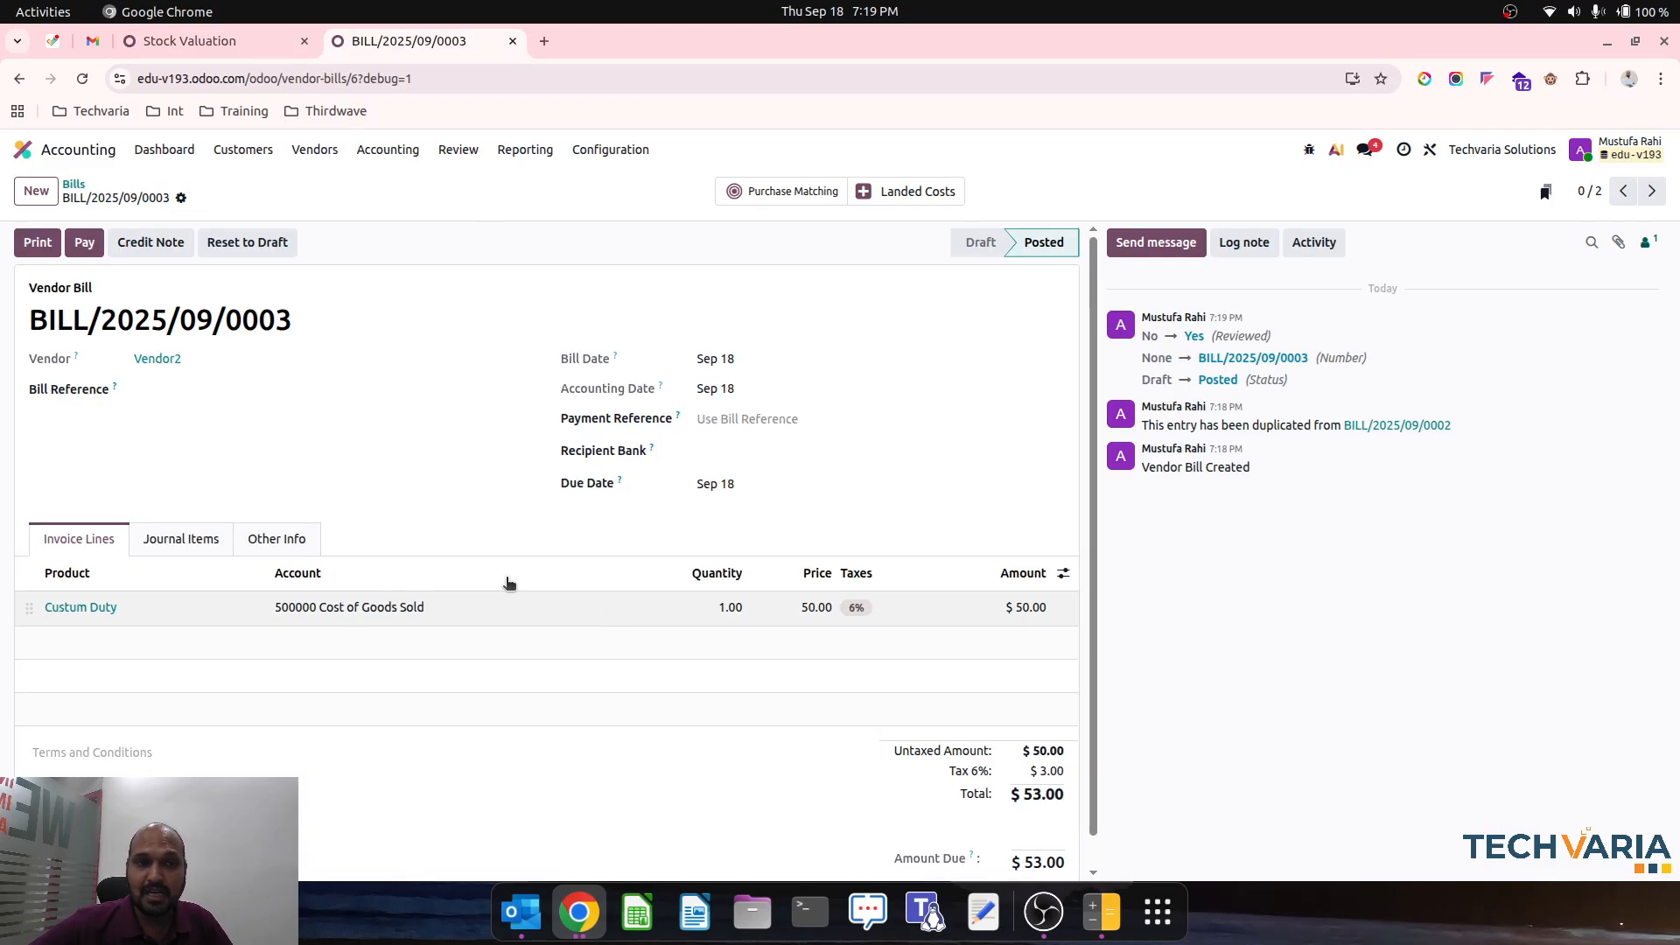
pyautogui.click(77, 609)
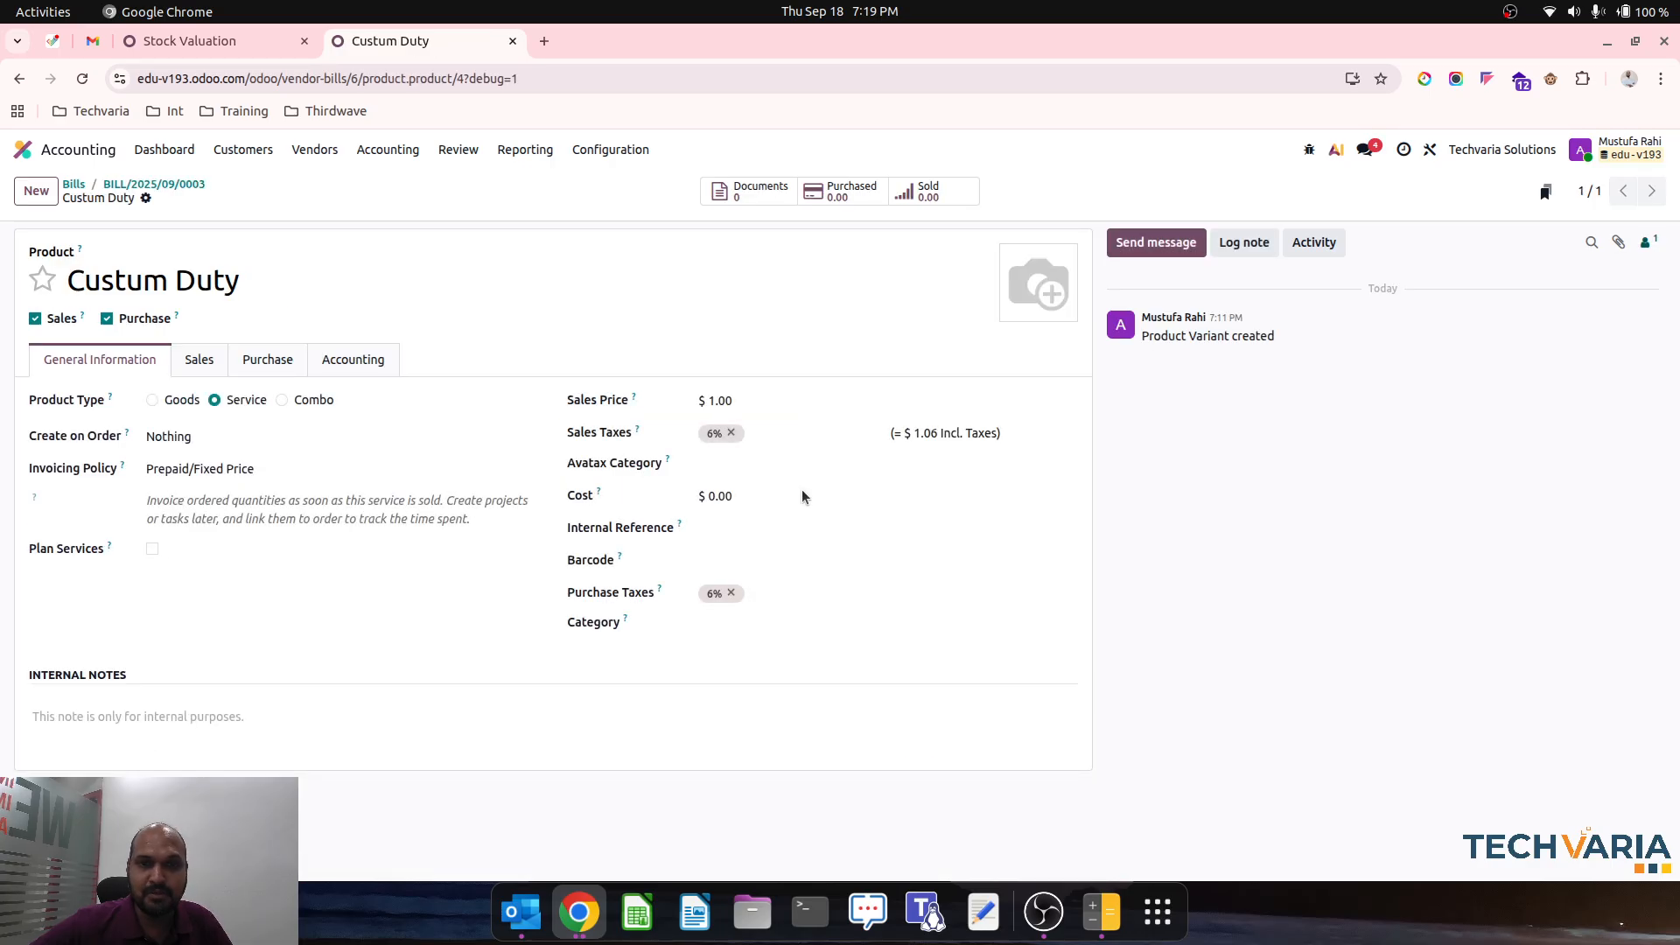
pyautogui.click(171, 185)
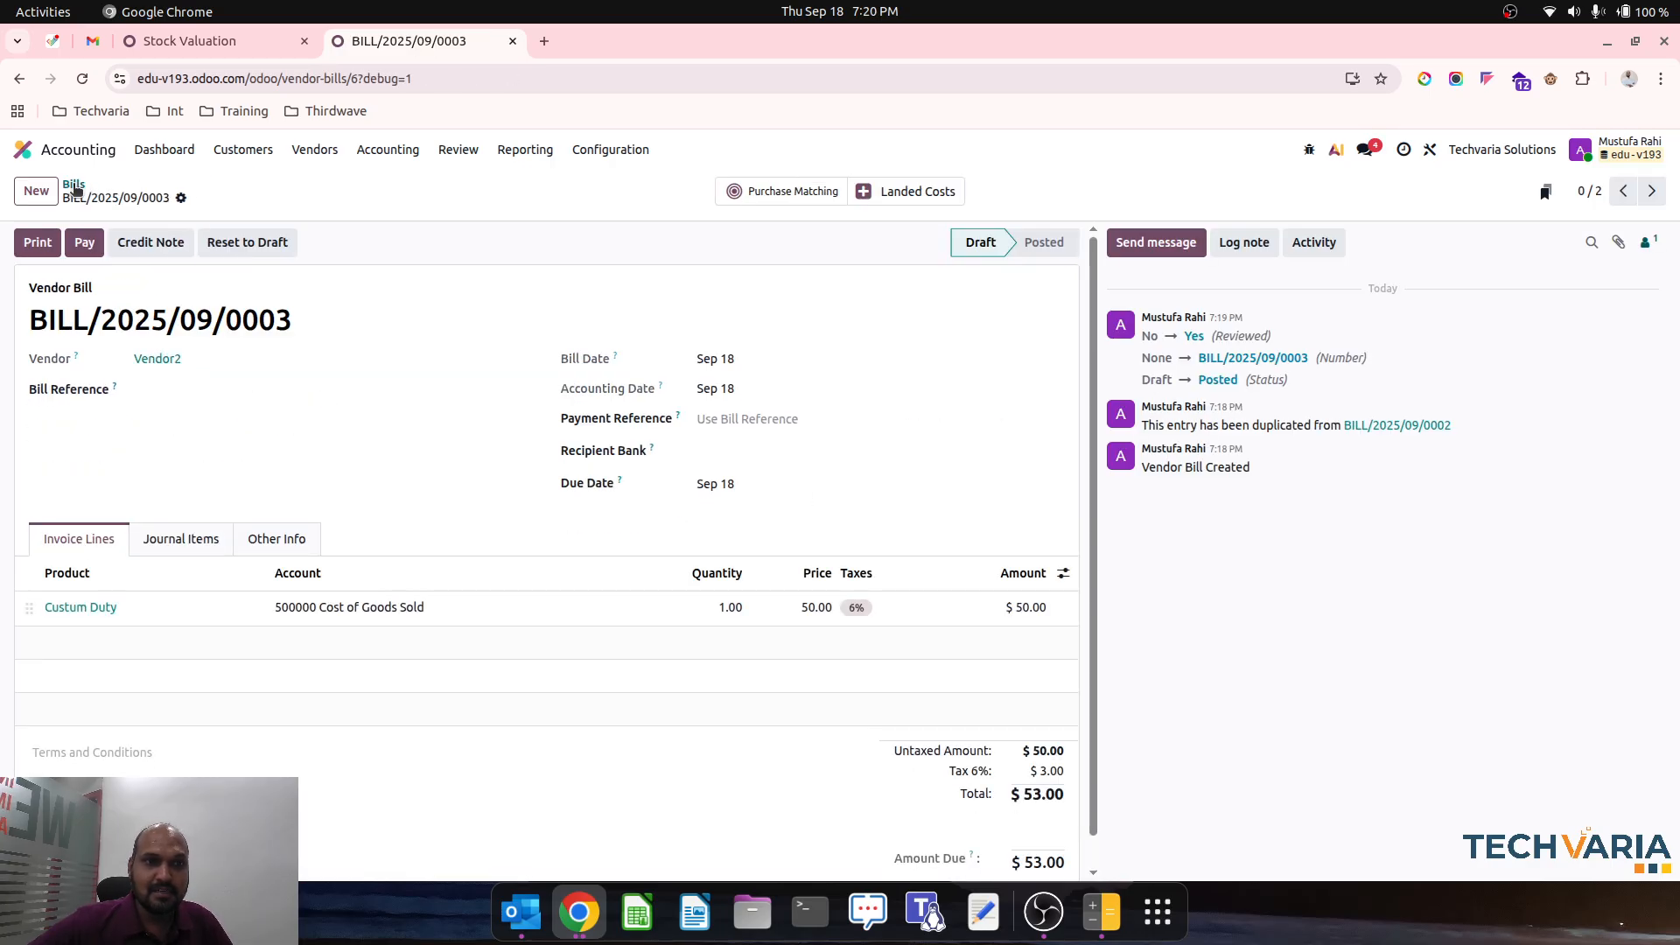
pyautogui.click(253, 150)
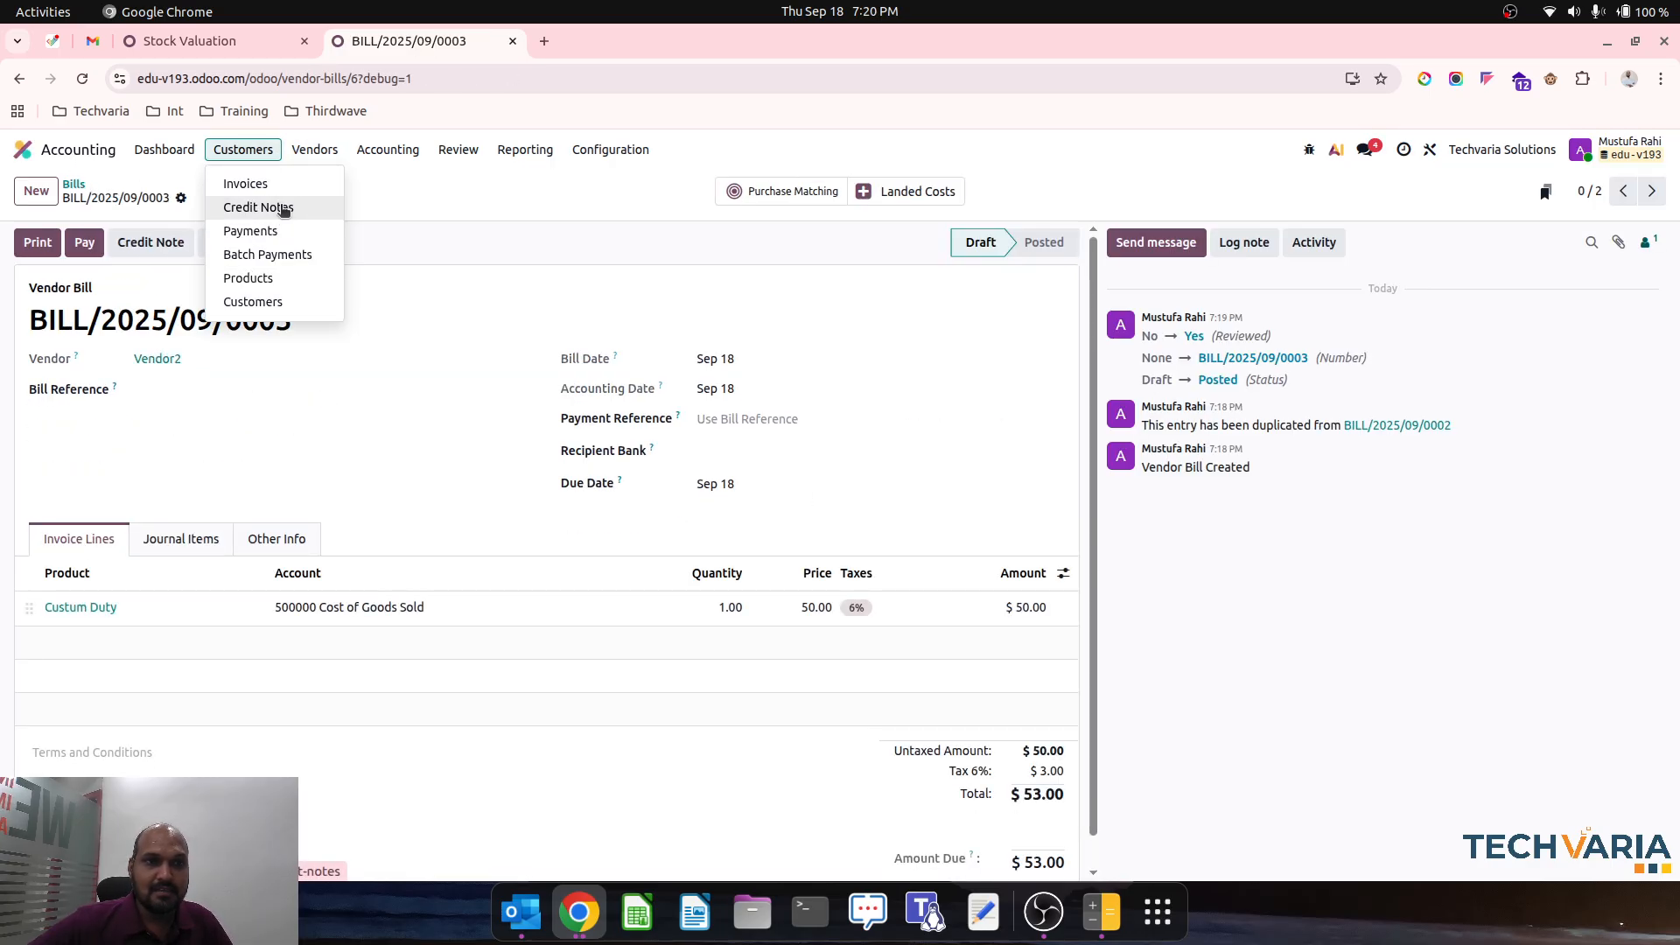
pyautogui.click(289, 277)
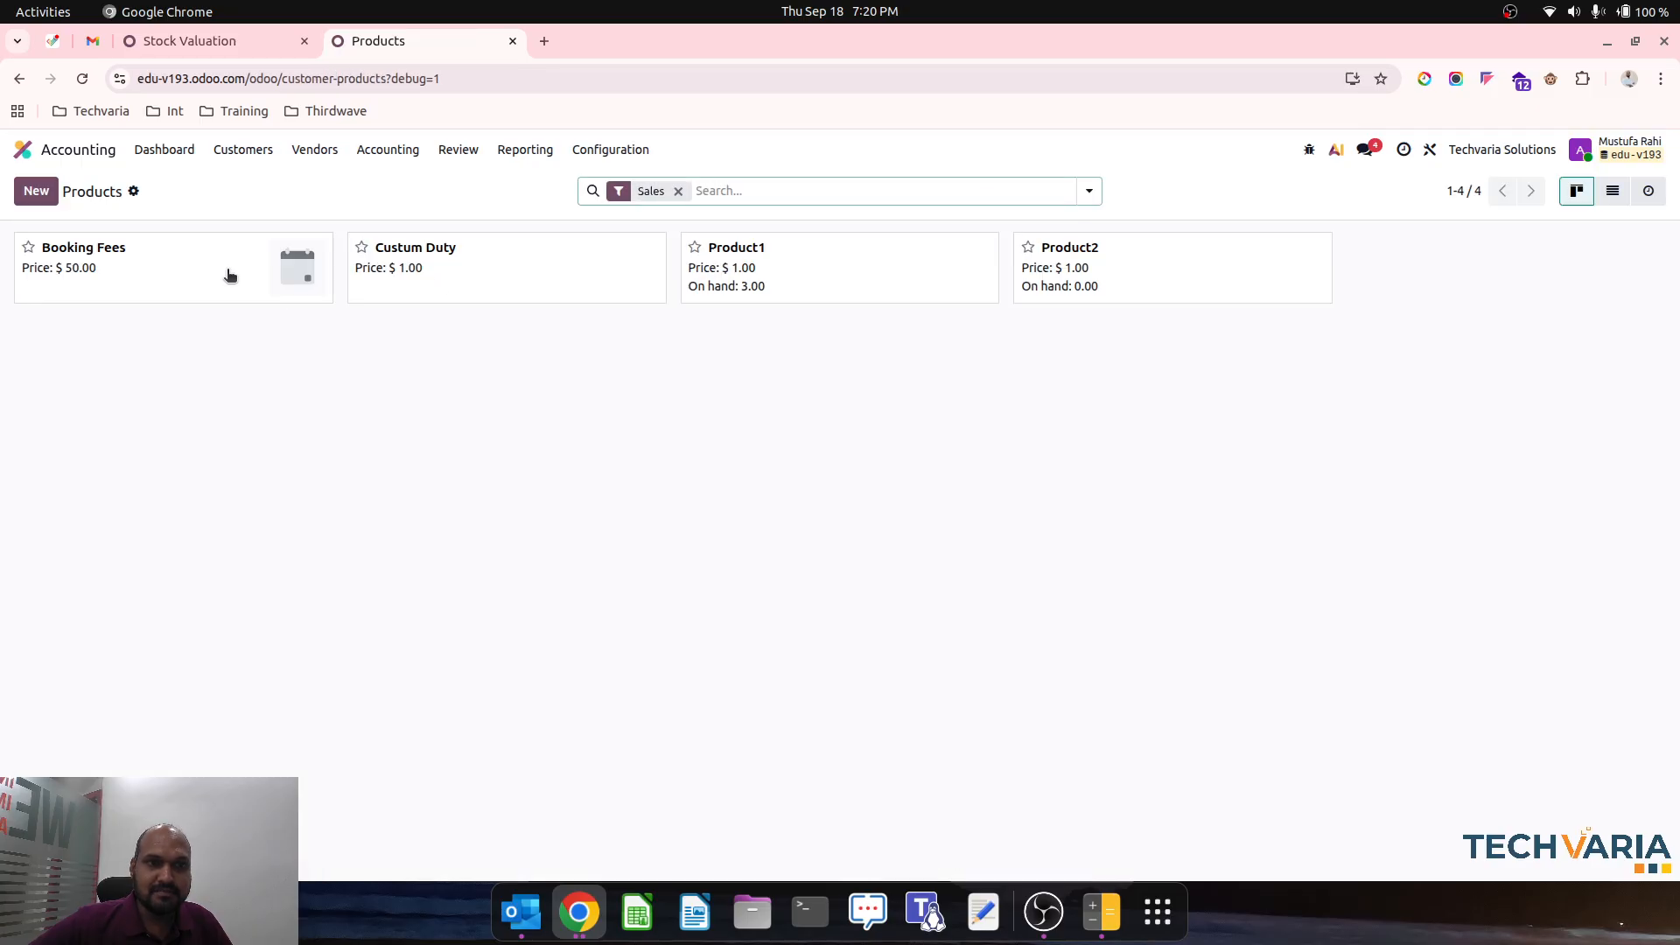
pyautogui.click(812, 274)
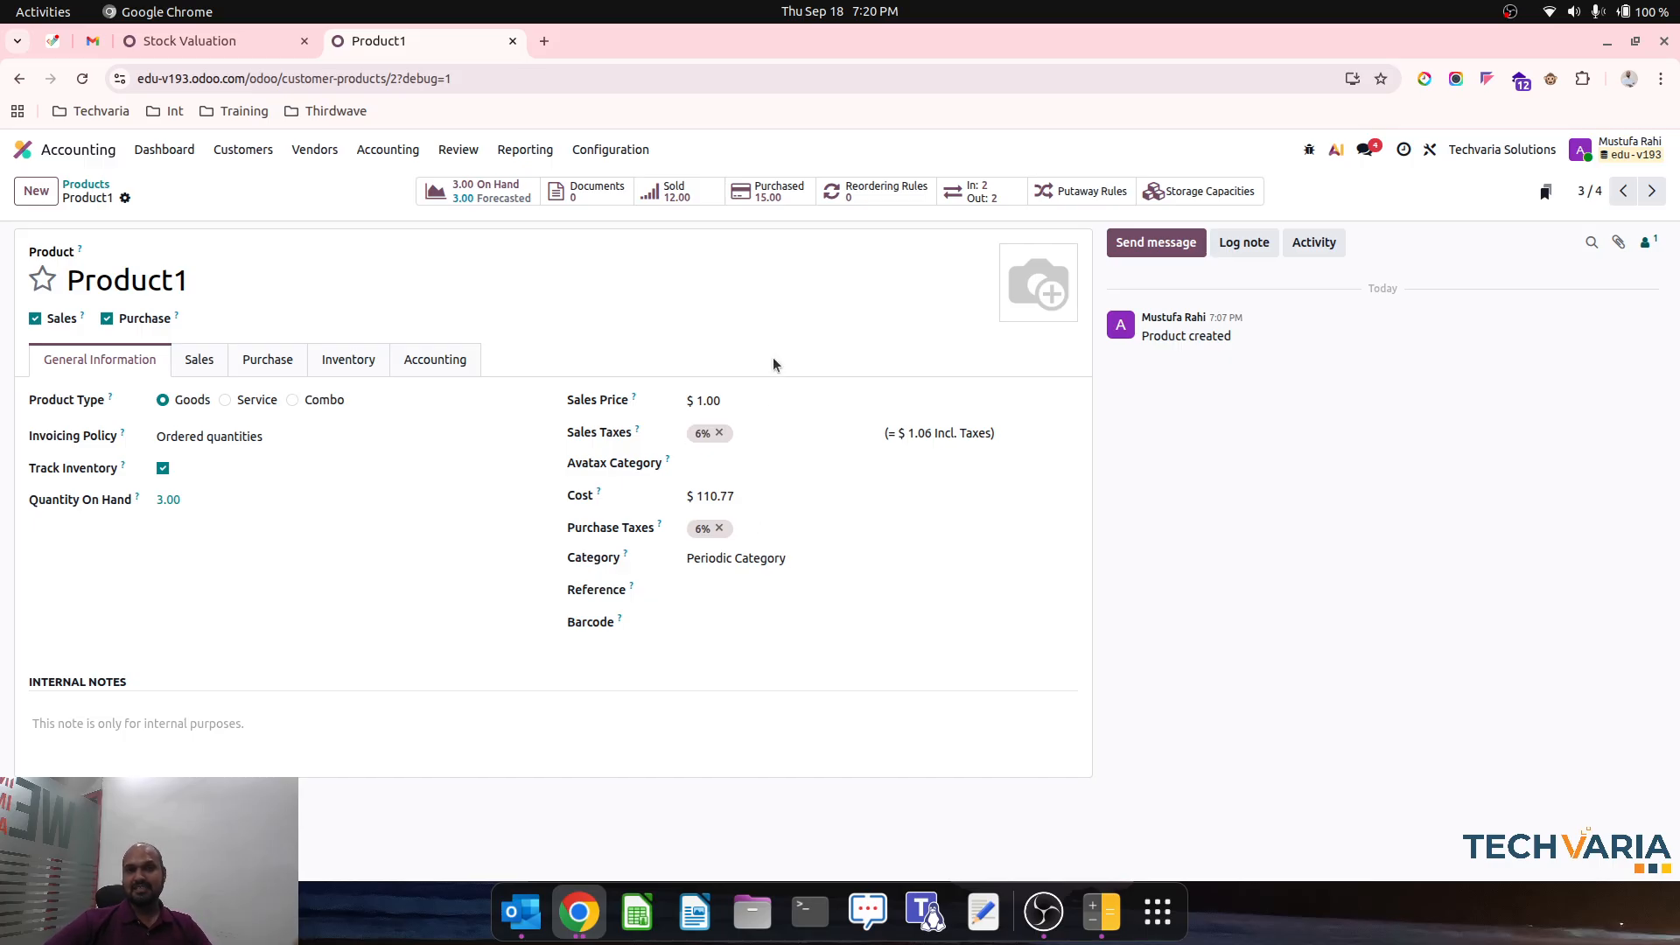
# - Open the Profit and Loss report and expand Cost of Sales and Income to examine their accounts
pyautogui.click(242, 42)
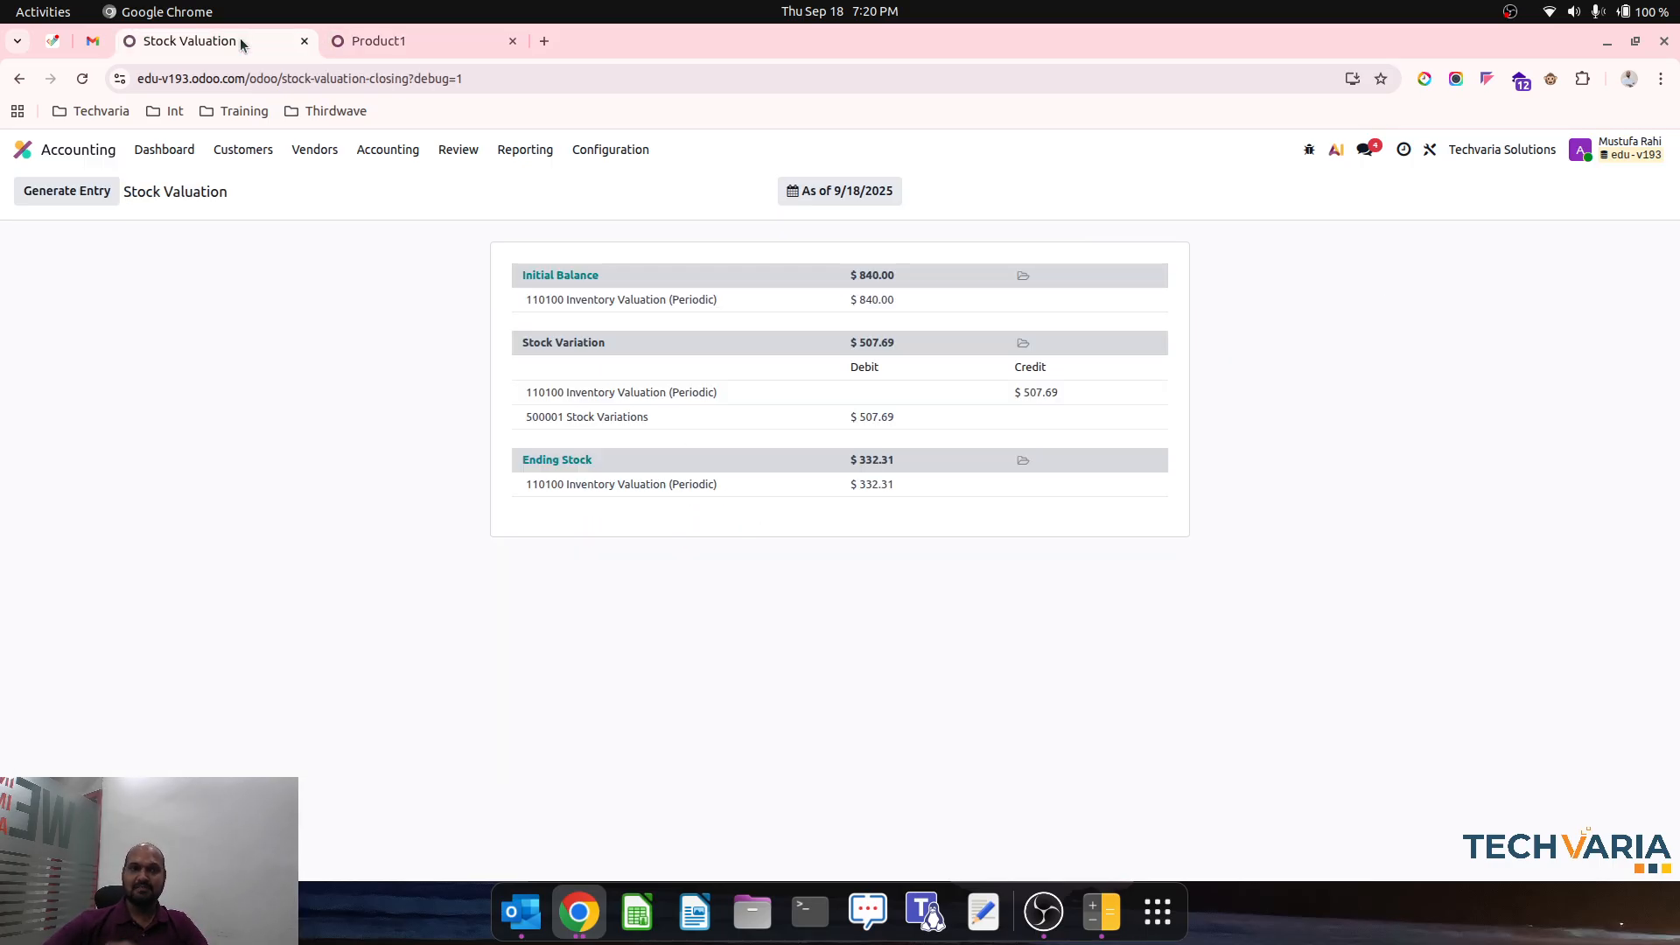
pyautogui.click(523, 151)
pyautogui.click(551, 234)
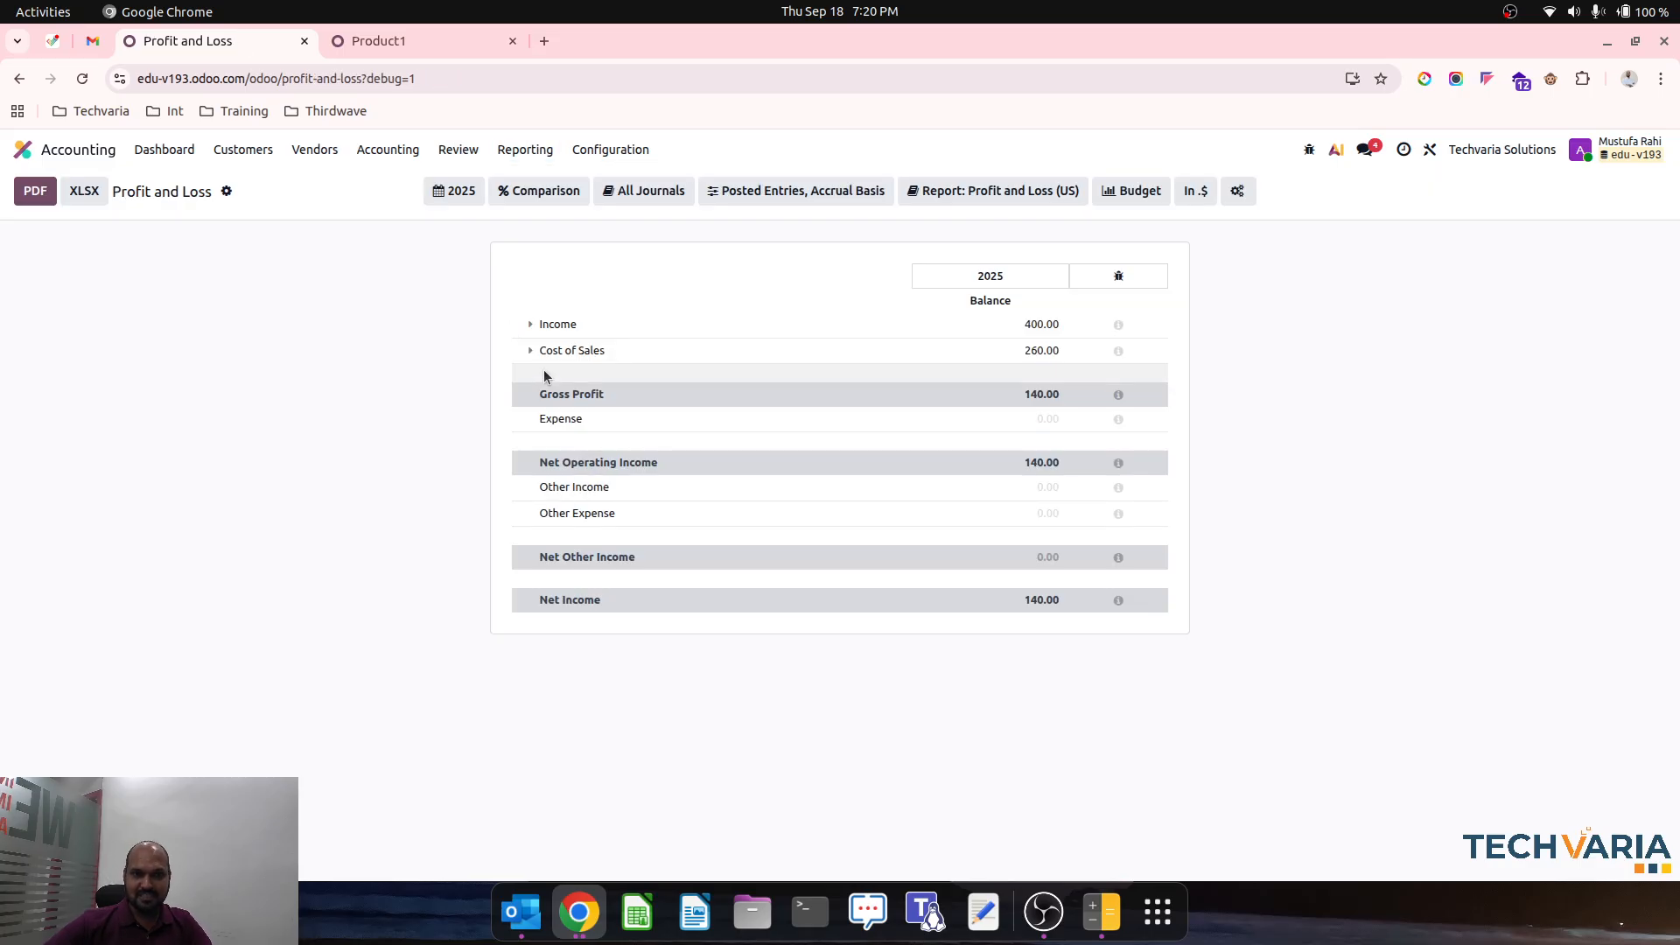
pyautogui.click(530, 351)
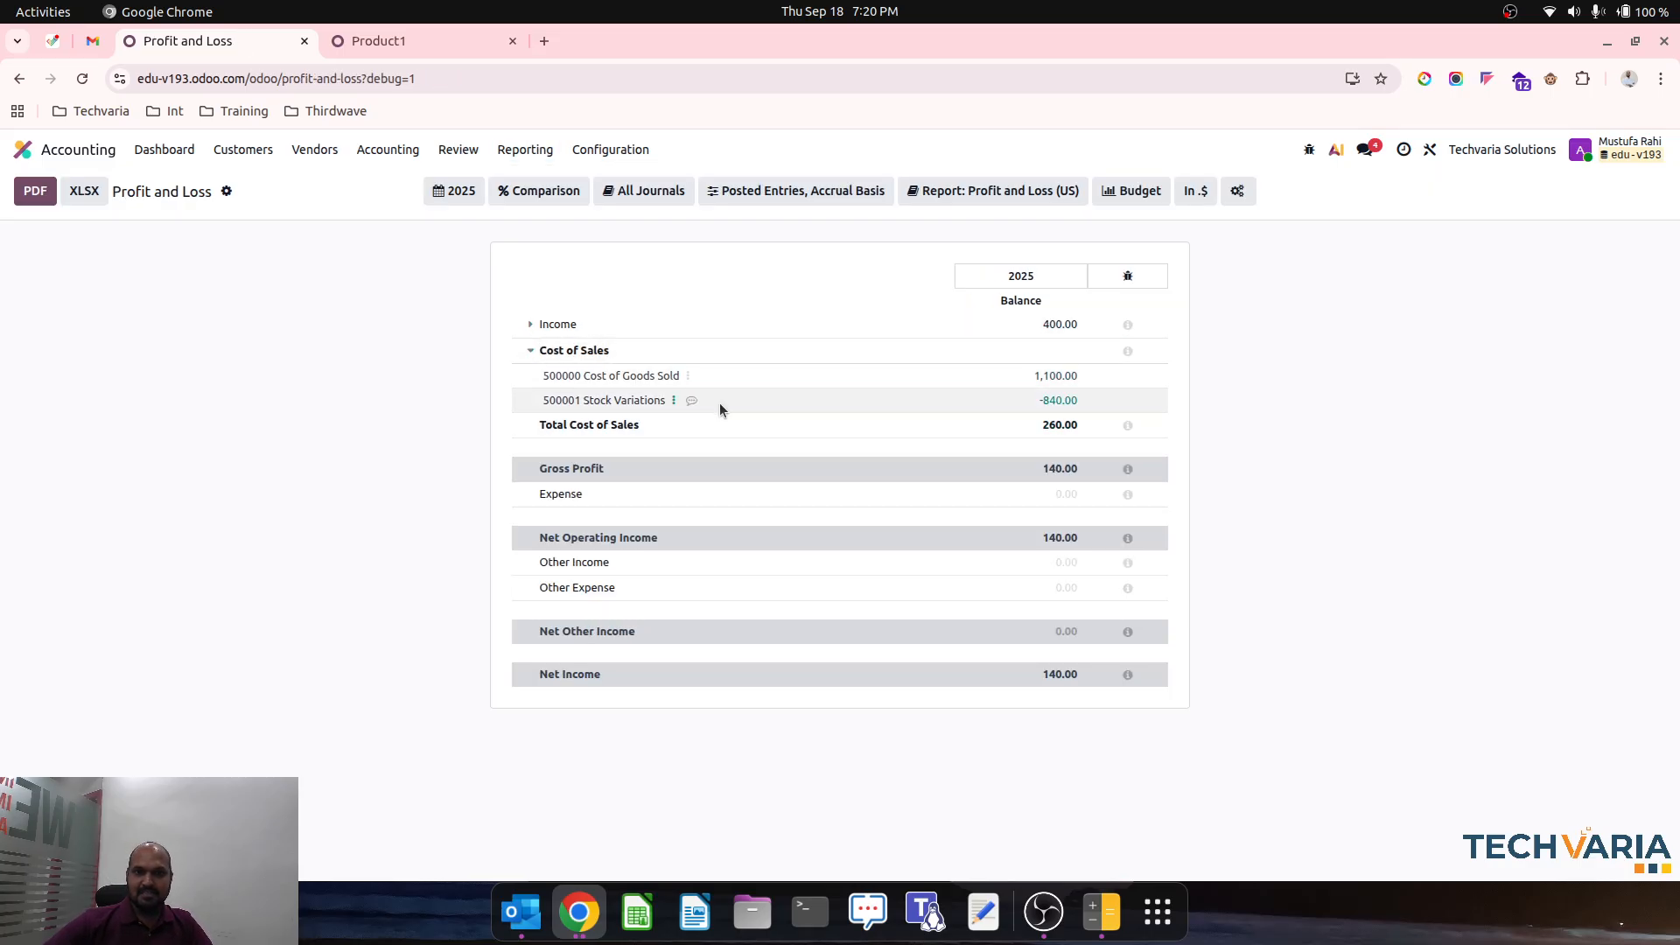
pyautogui.click(528, 326)
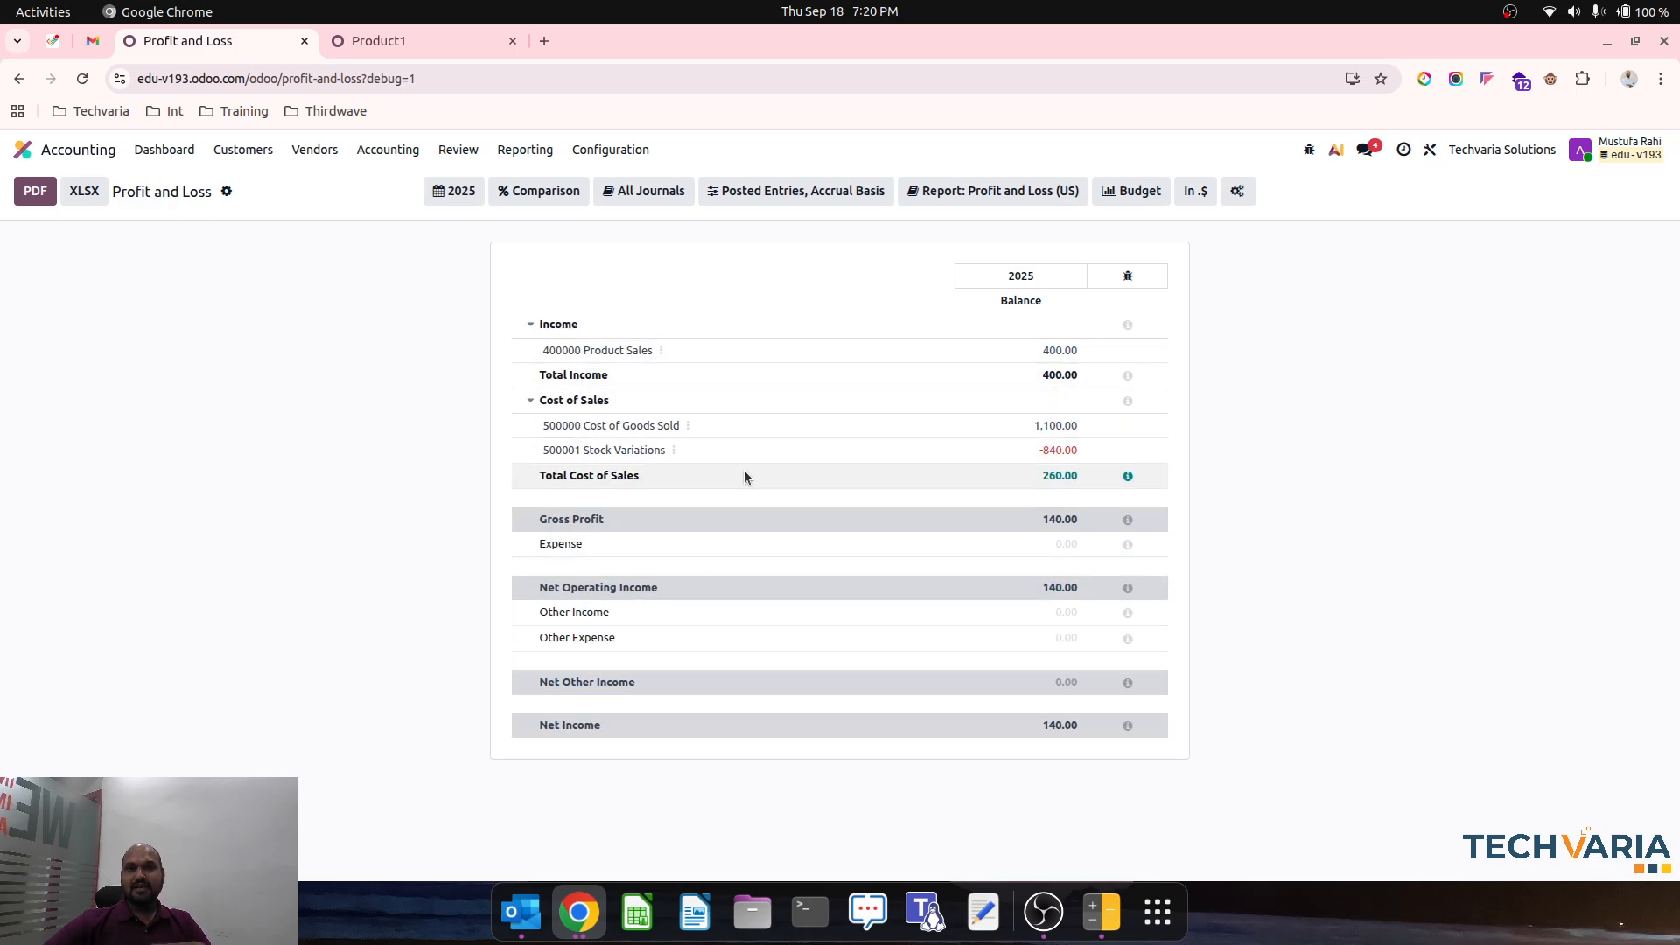
# - Examine the General Ledger entries of 500000 Cost of Goods Sold and return to the Profit and Loss report
pyautogui.click(690, 425)
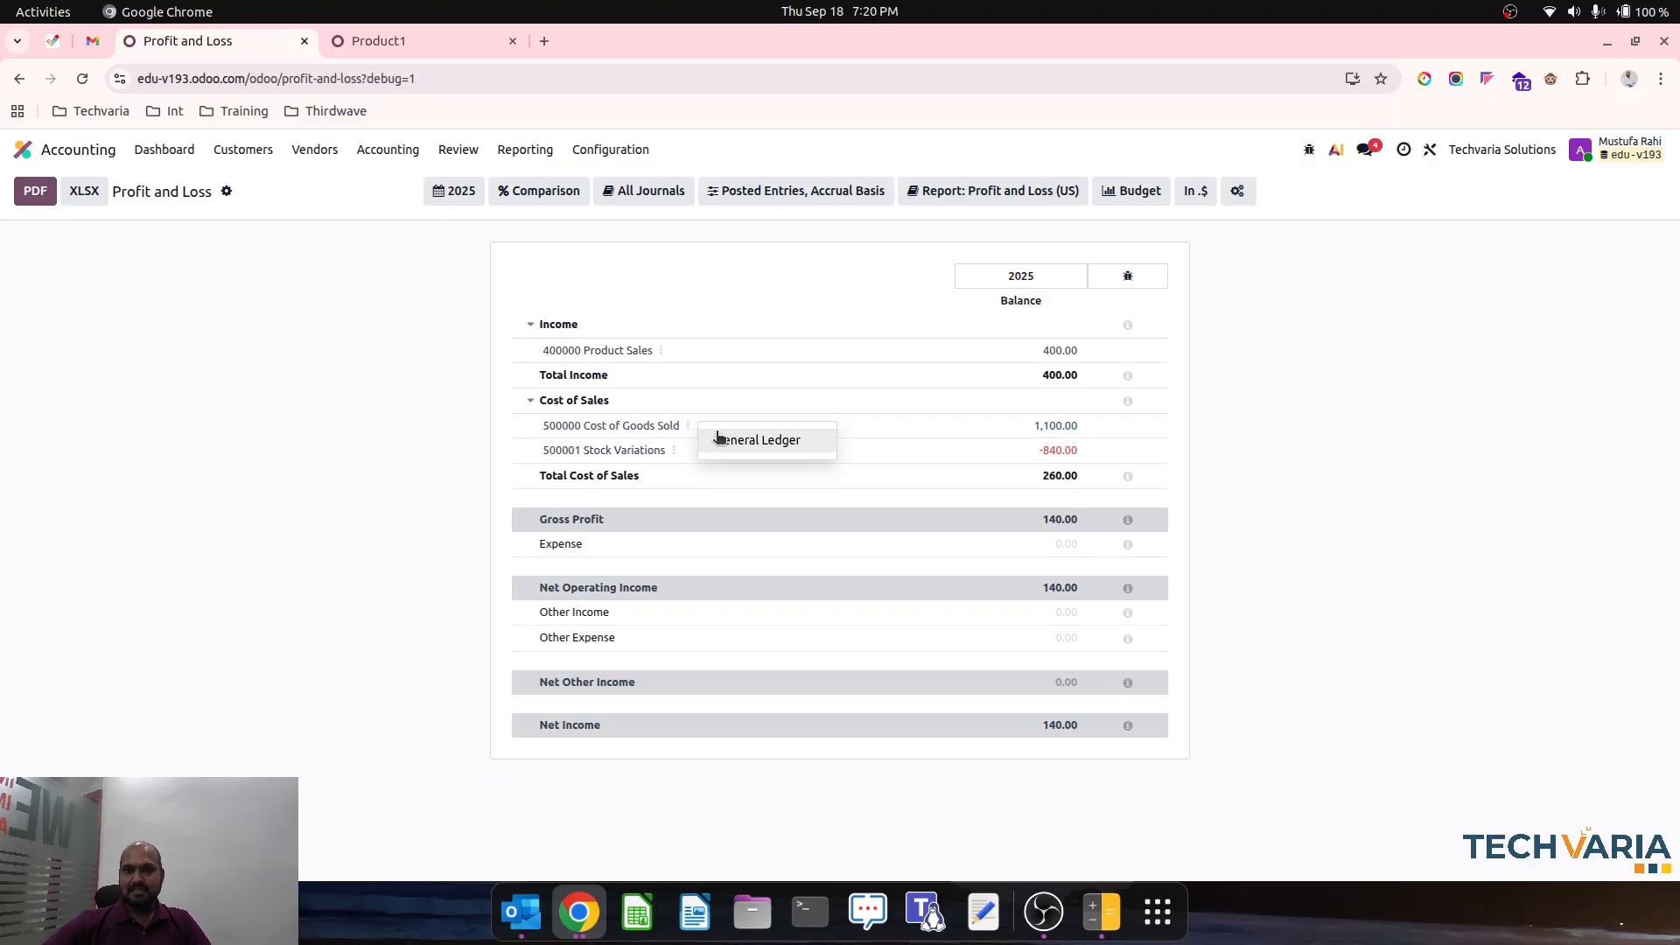
pyautogui.click(722, 438)
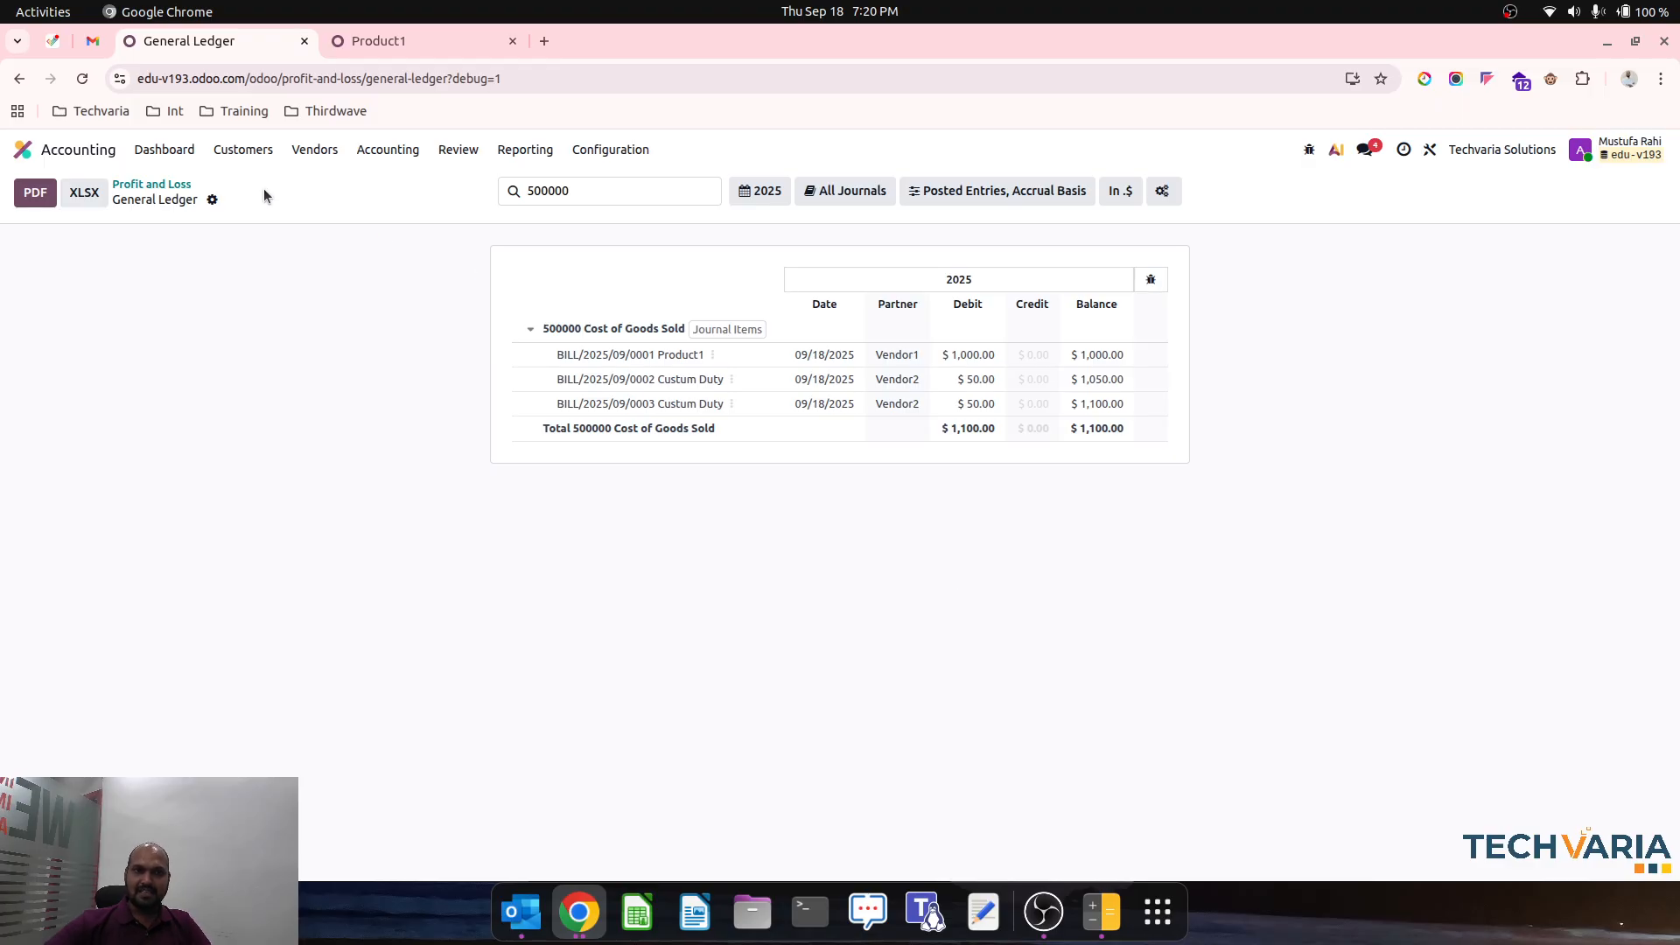
pyautogui.click(153, 187)
# - Generate the stock closing entry from the Inventory Valuation review, post it, and return to the apps home screen
pyautogui.click(456, 150)
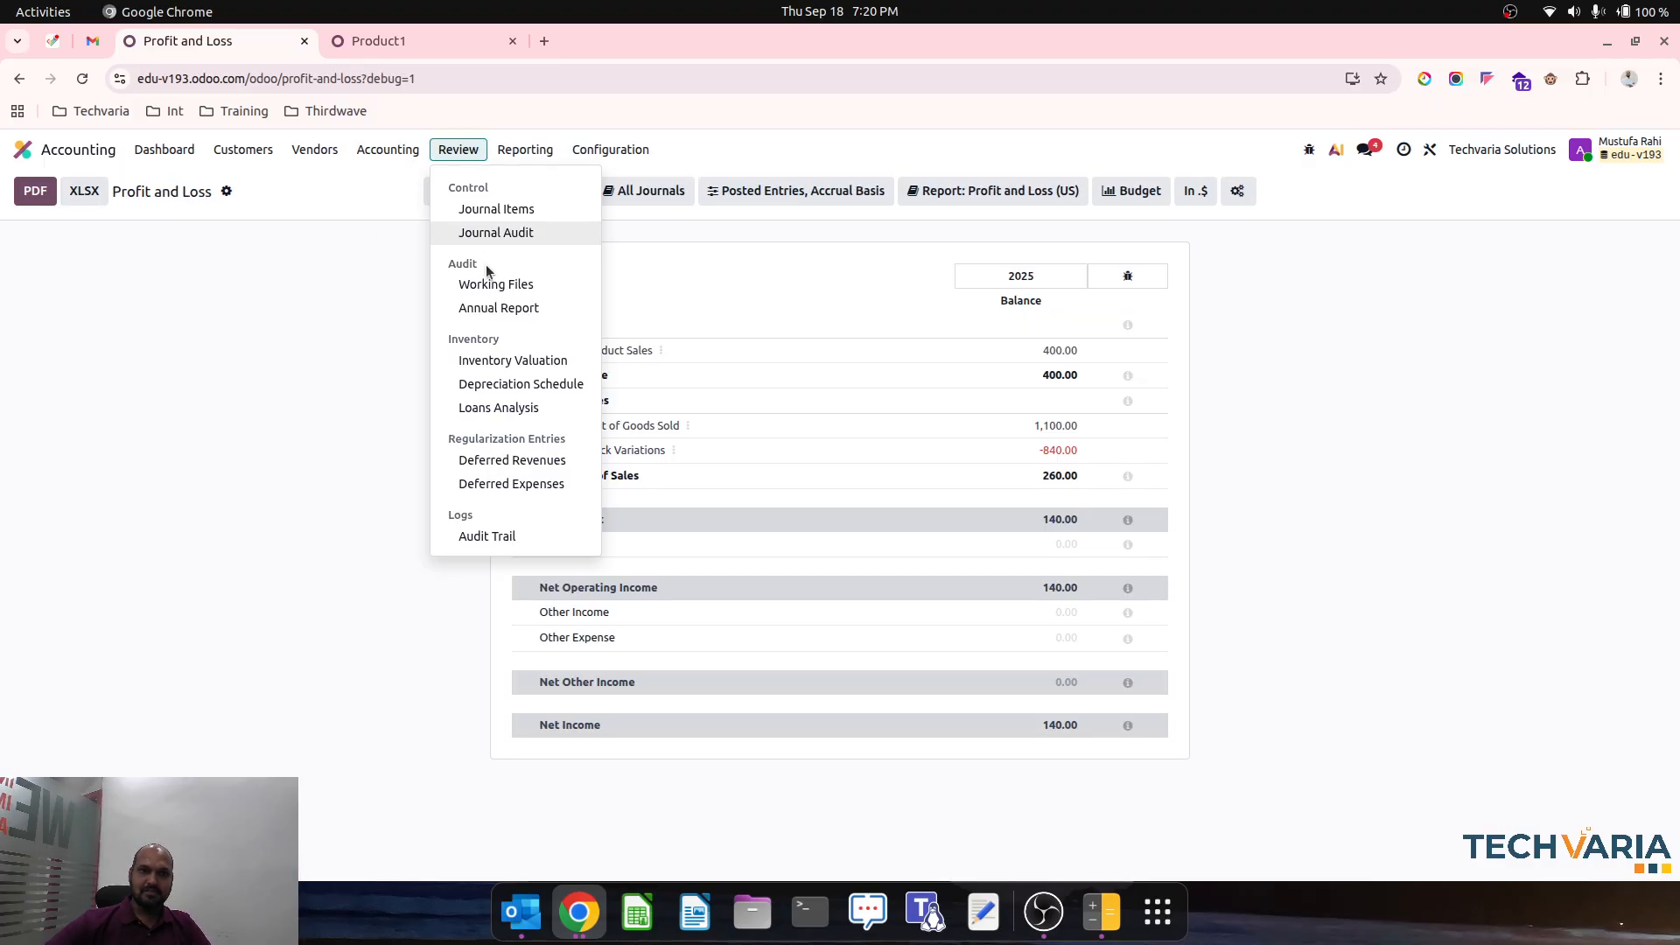
pyautogui.click(513, 362)
pyautogui.click(88, 191)
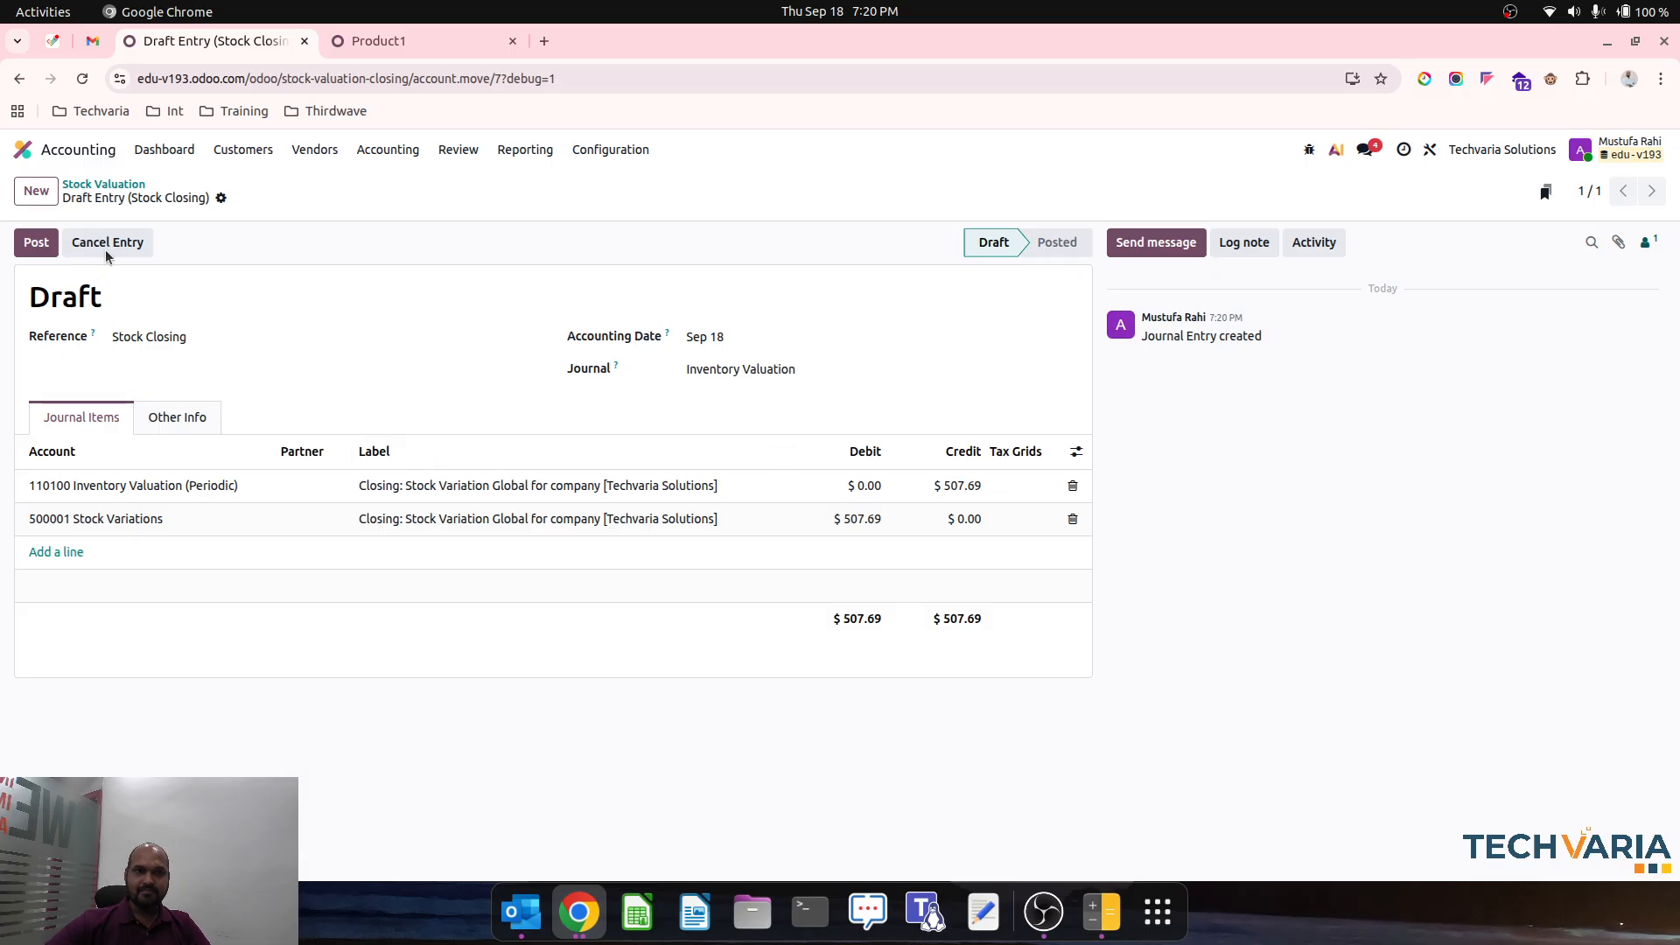
pyautogui.click(36, 243)
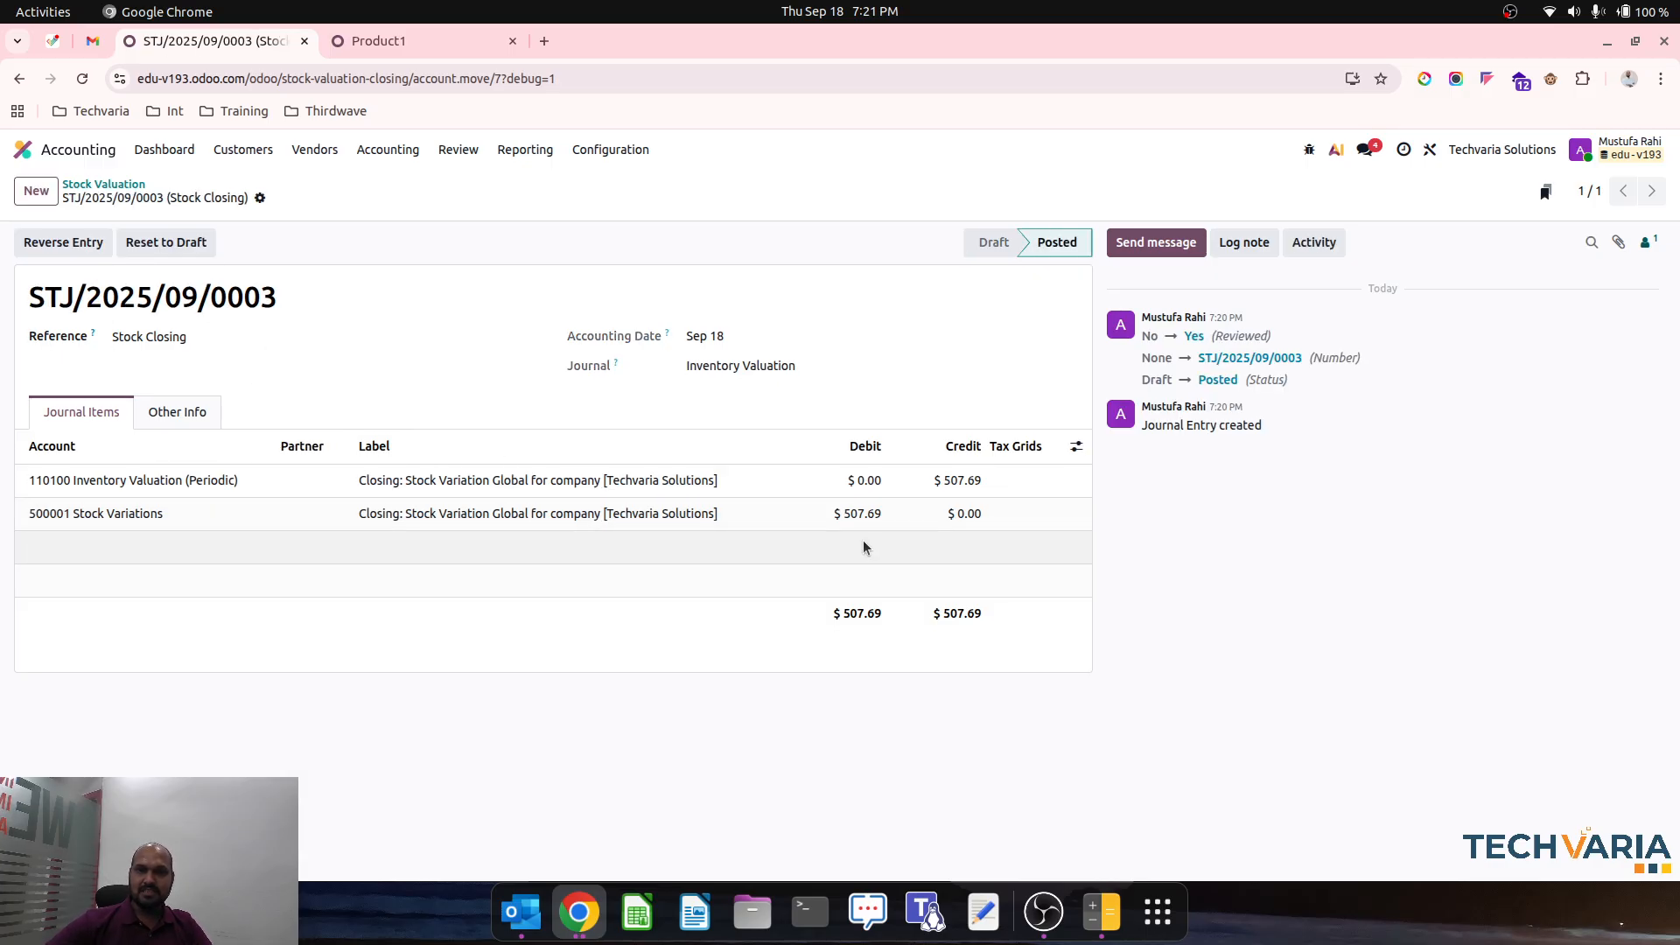
pyautogui.click(86, 146)
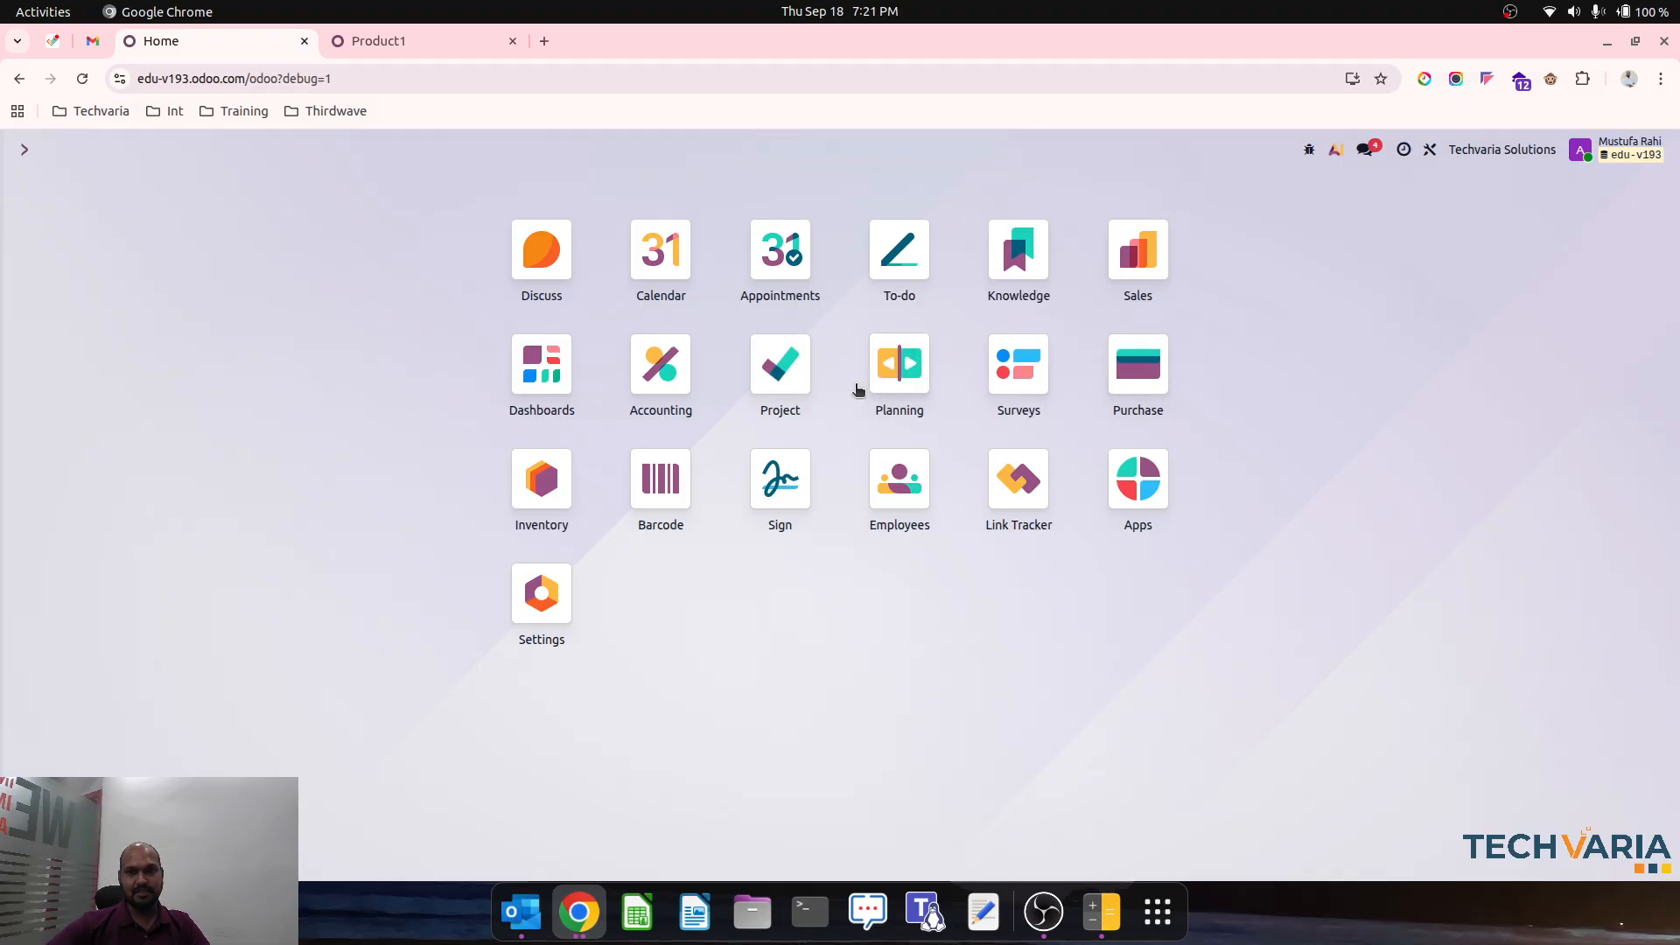
# - Open the Inventory stock report, examine the total inventory value and unit cost, and return to the apps home screen
pyautogui.click(557, 482)
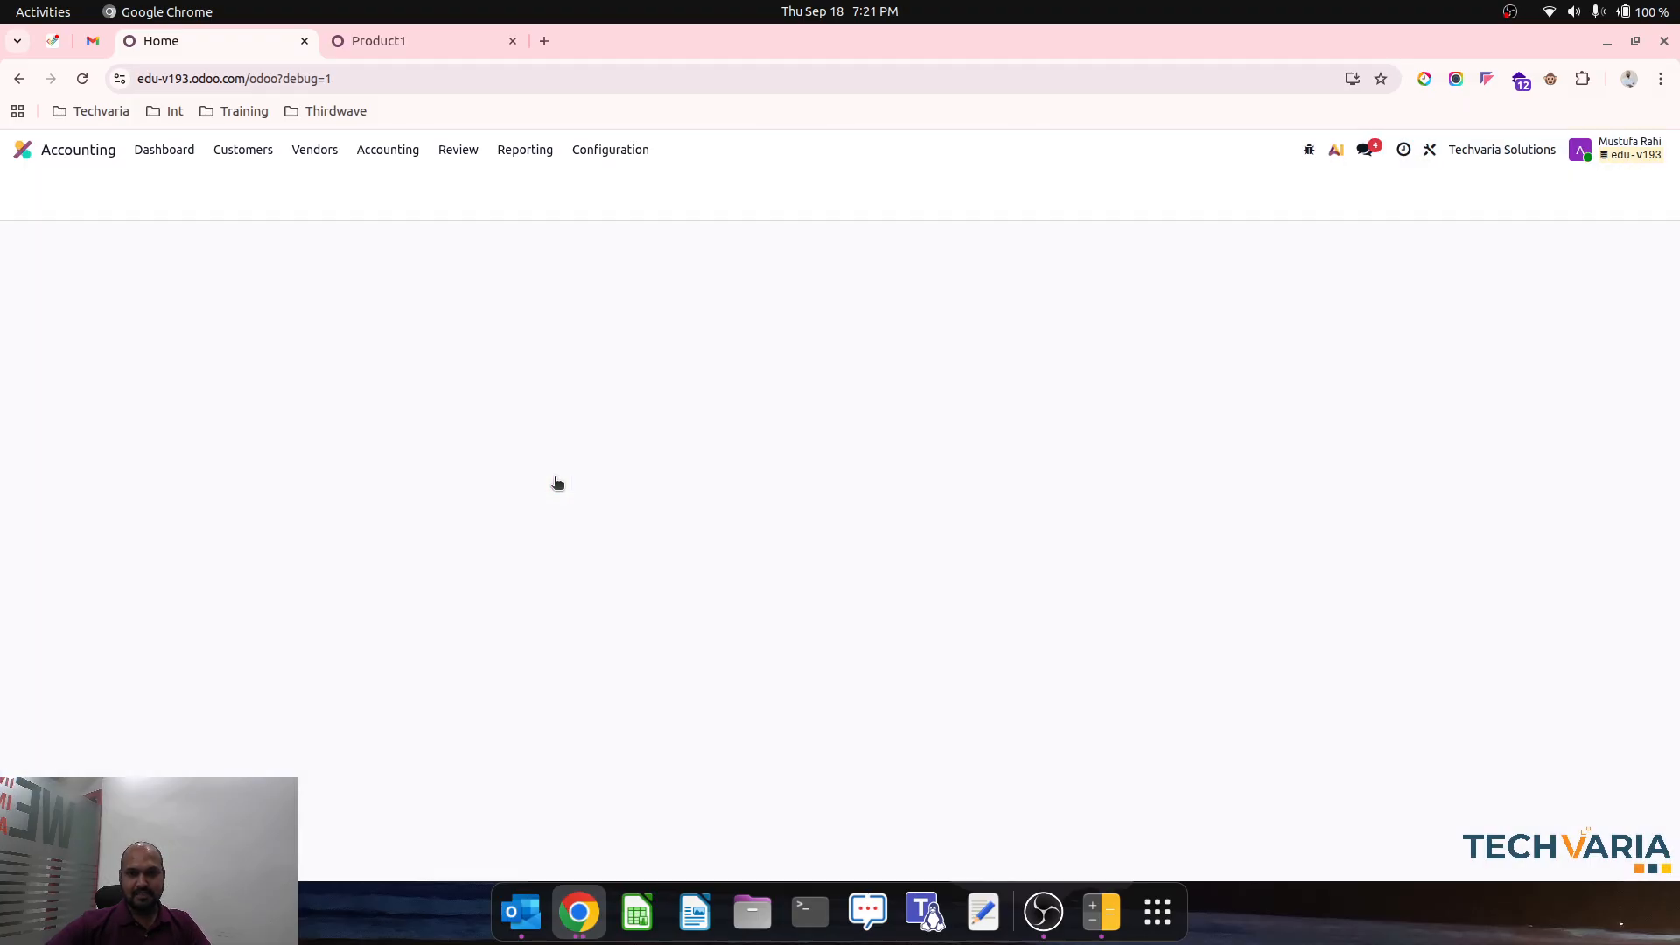
pyautogui.click(371, 151)
pyautogui.click(368, 181)
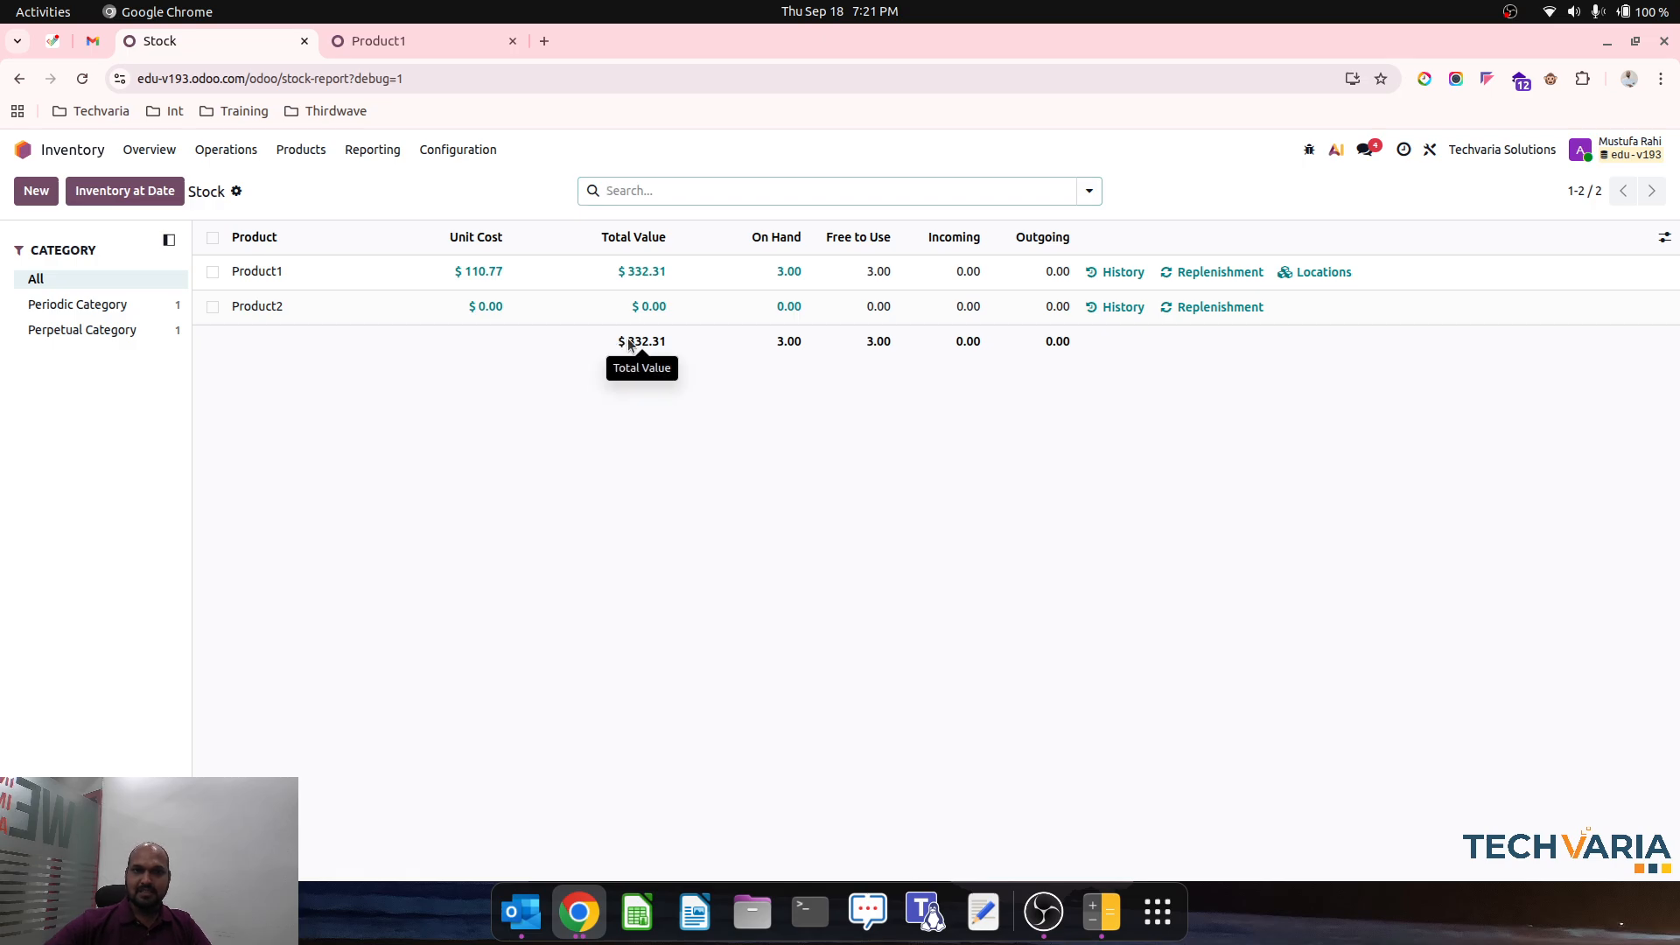
pyautogui.moveTo(627, 342); pyautogui.dragTo(668, 347)
pyautogui.click(712, 401)
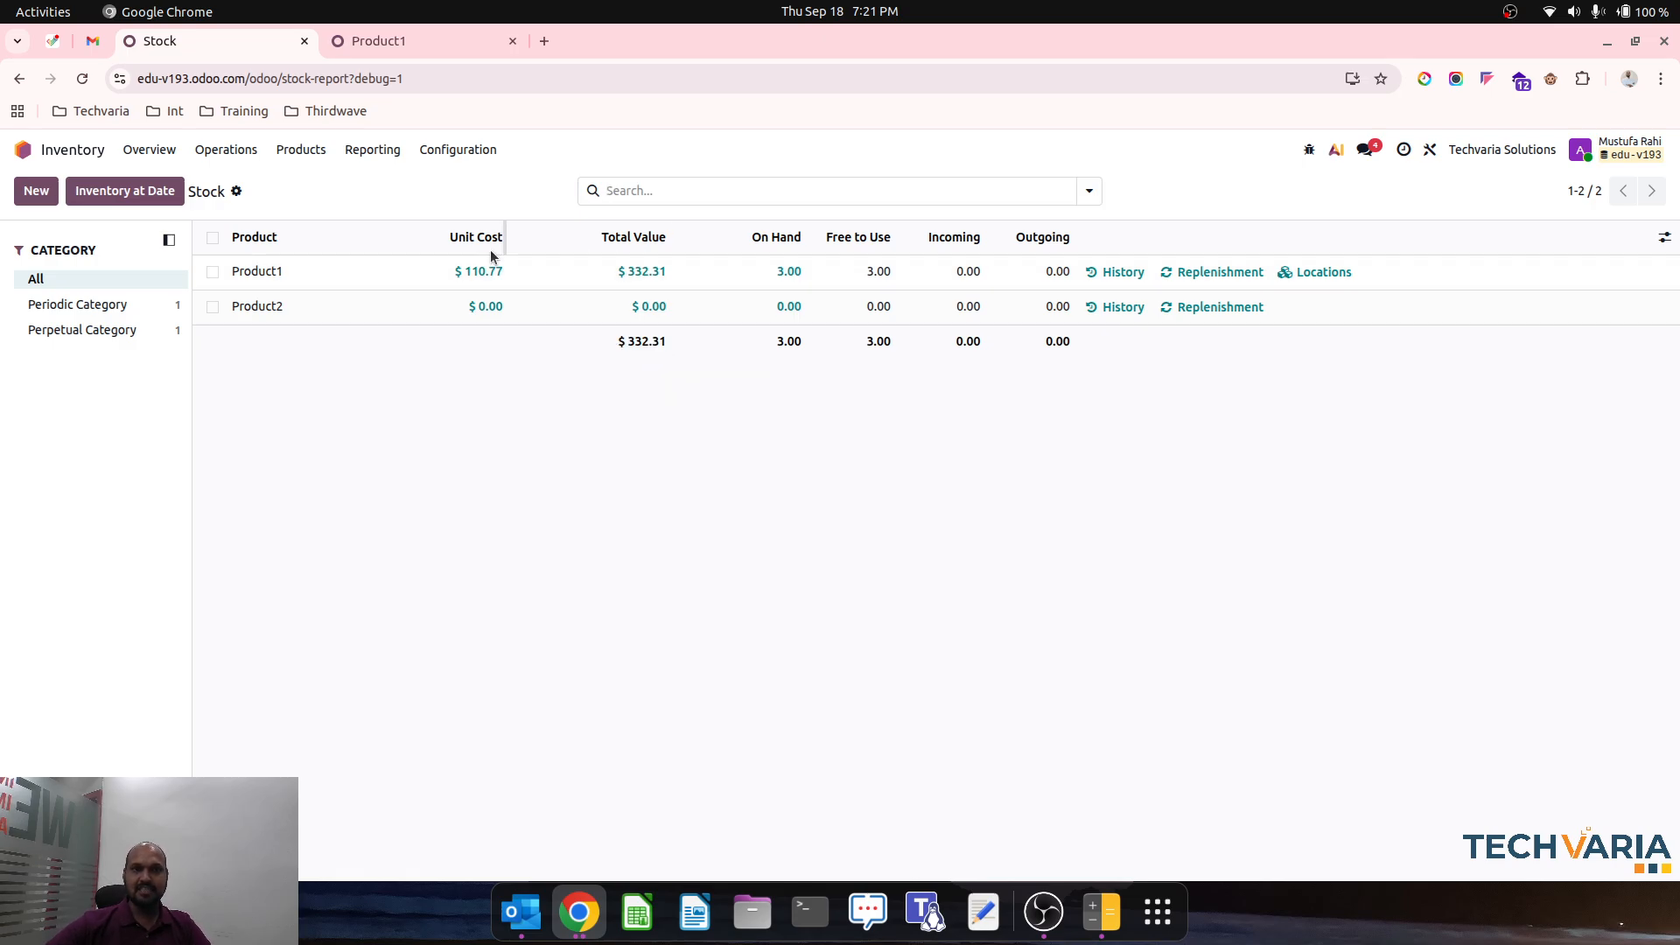
pyautogui.click(23, 149)
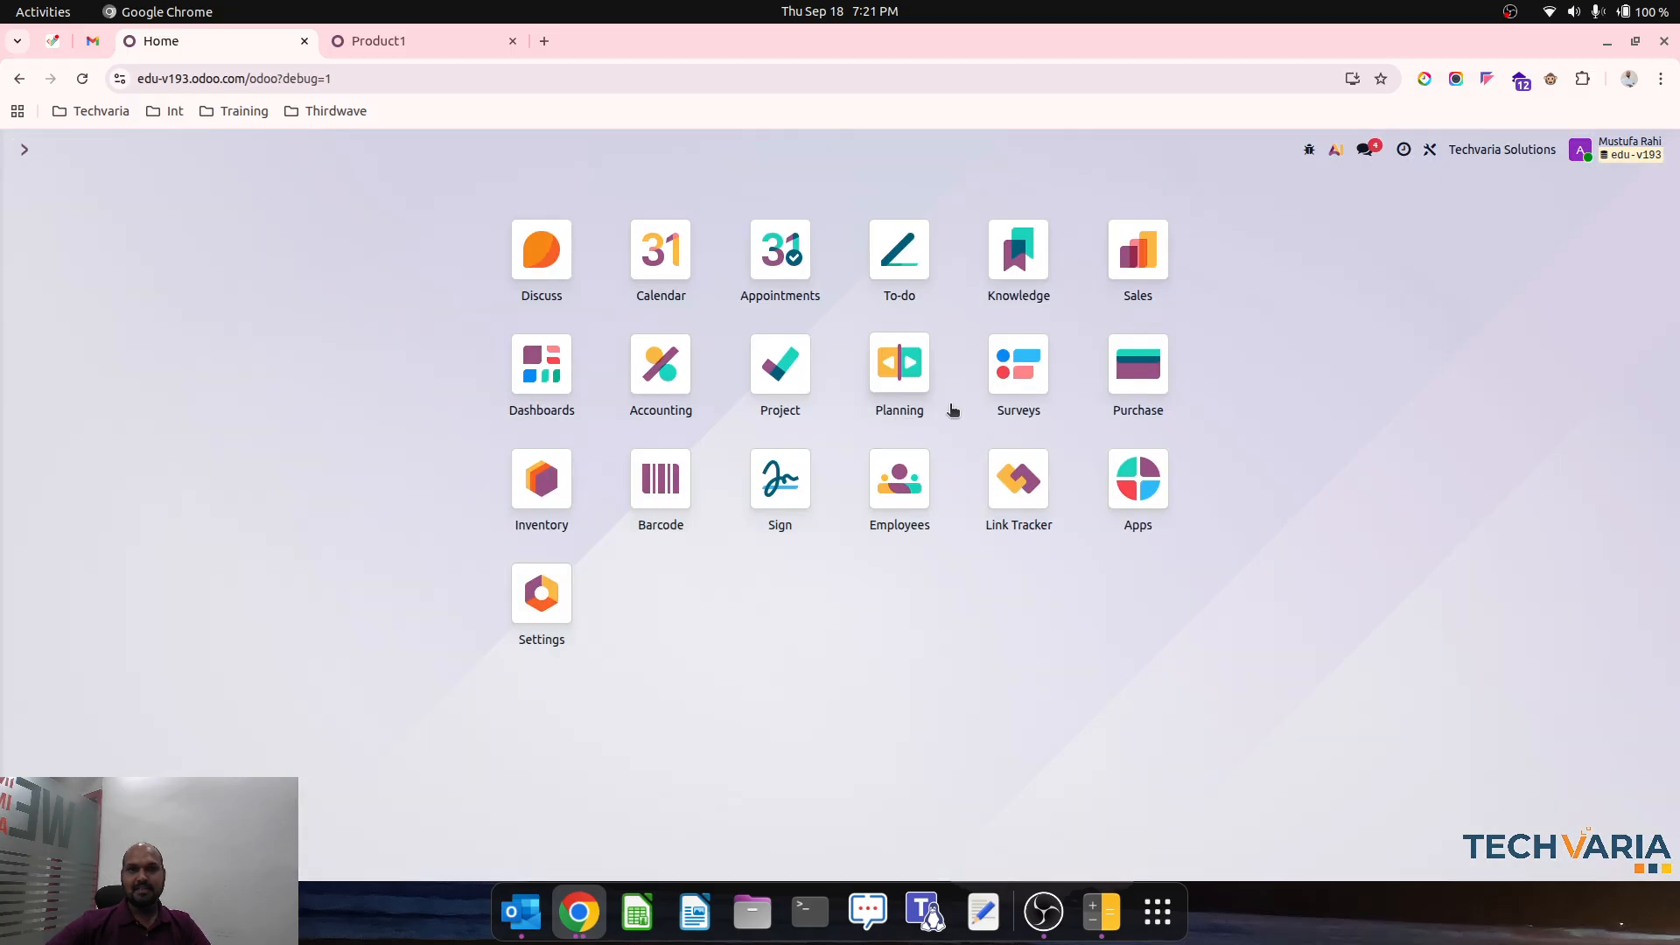
# - Open the accounting Balance Sheet and examine the balance of 110100 Inventory Valuation (Periodic)
pyautogui.click(676, 395)
pyautogui.click(525, 150)
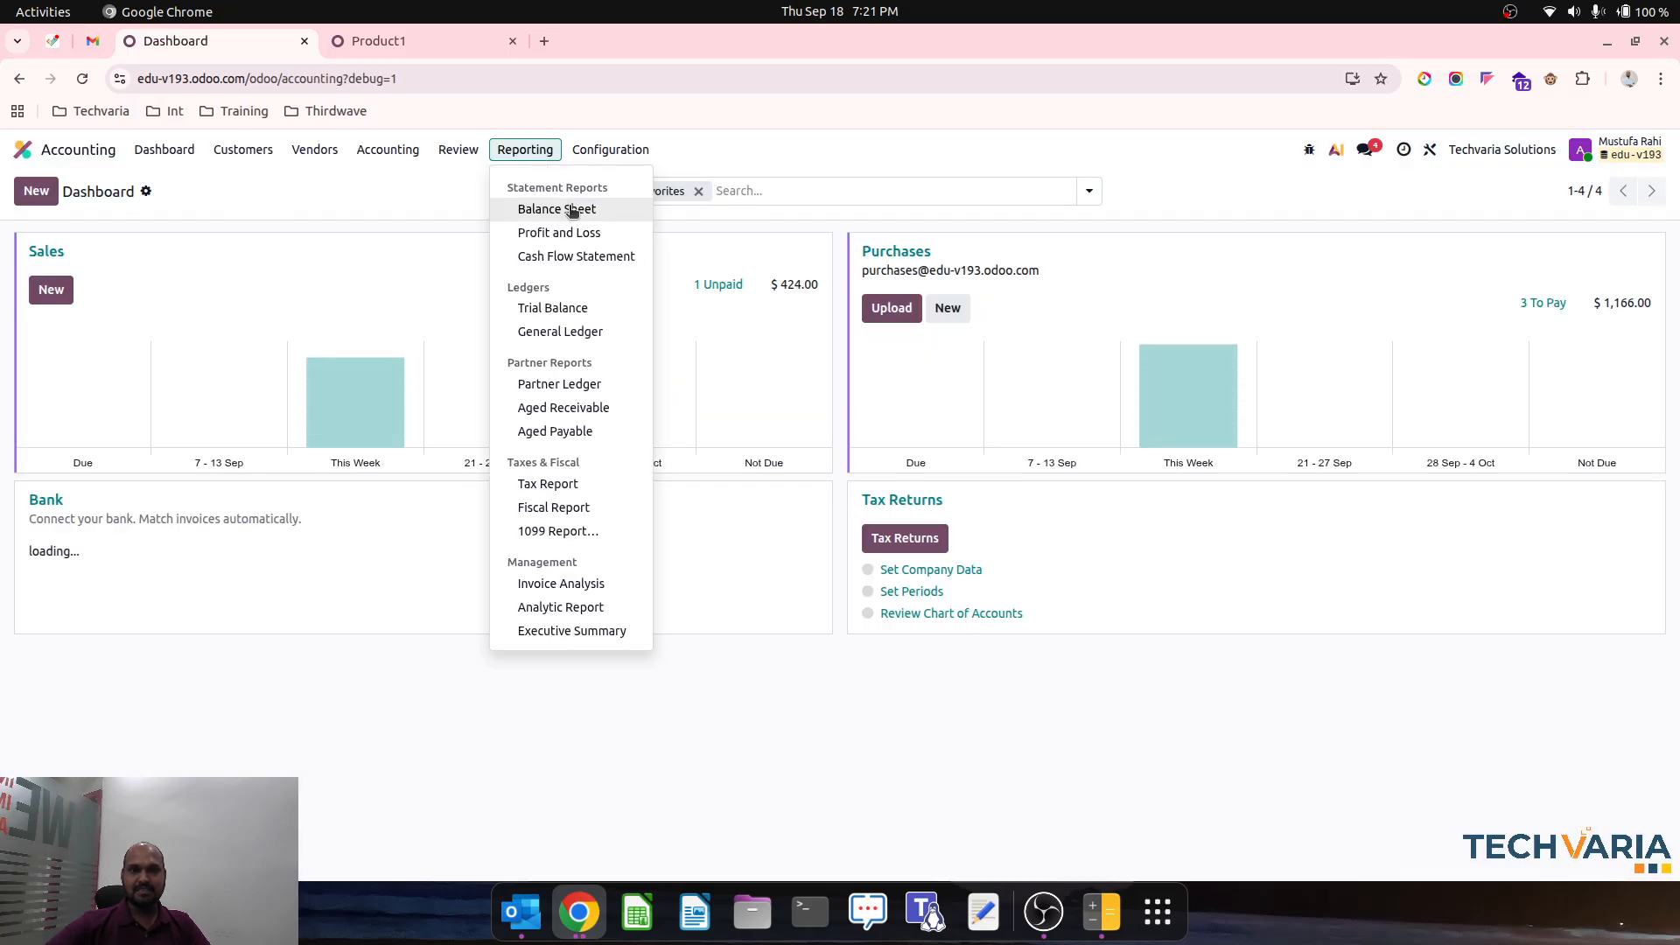
pyautogui.click(560, 210)
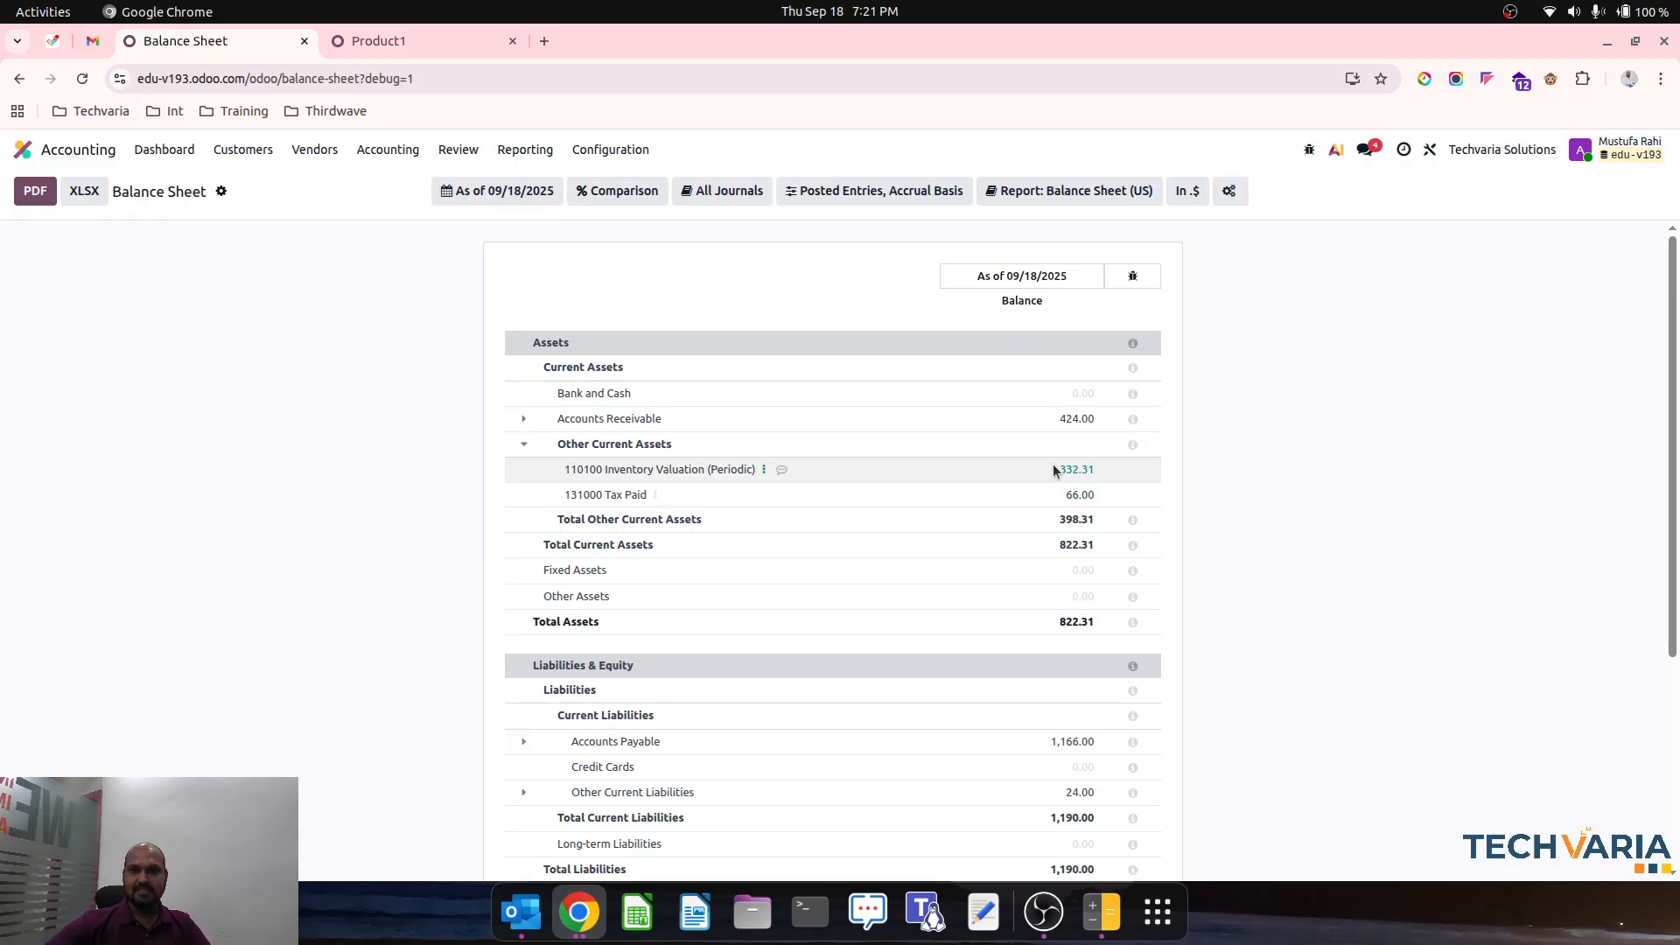
pyautogui.moveTo(1055, 469); pyautogui.dragTo(1098, 473)
pyautogui.click(1264, 556)
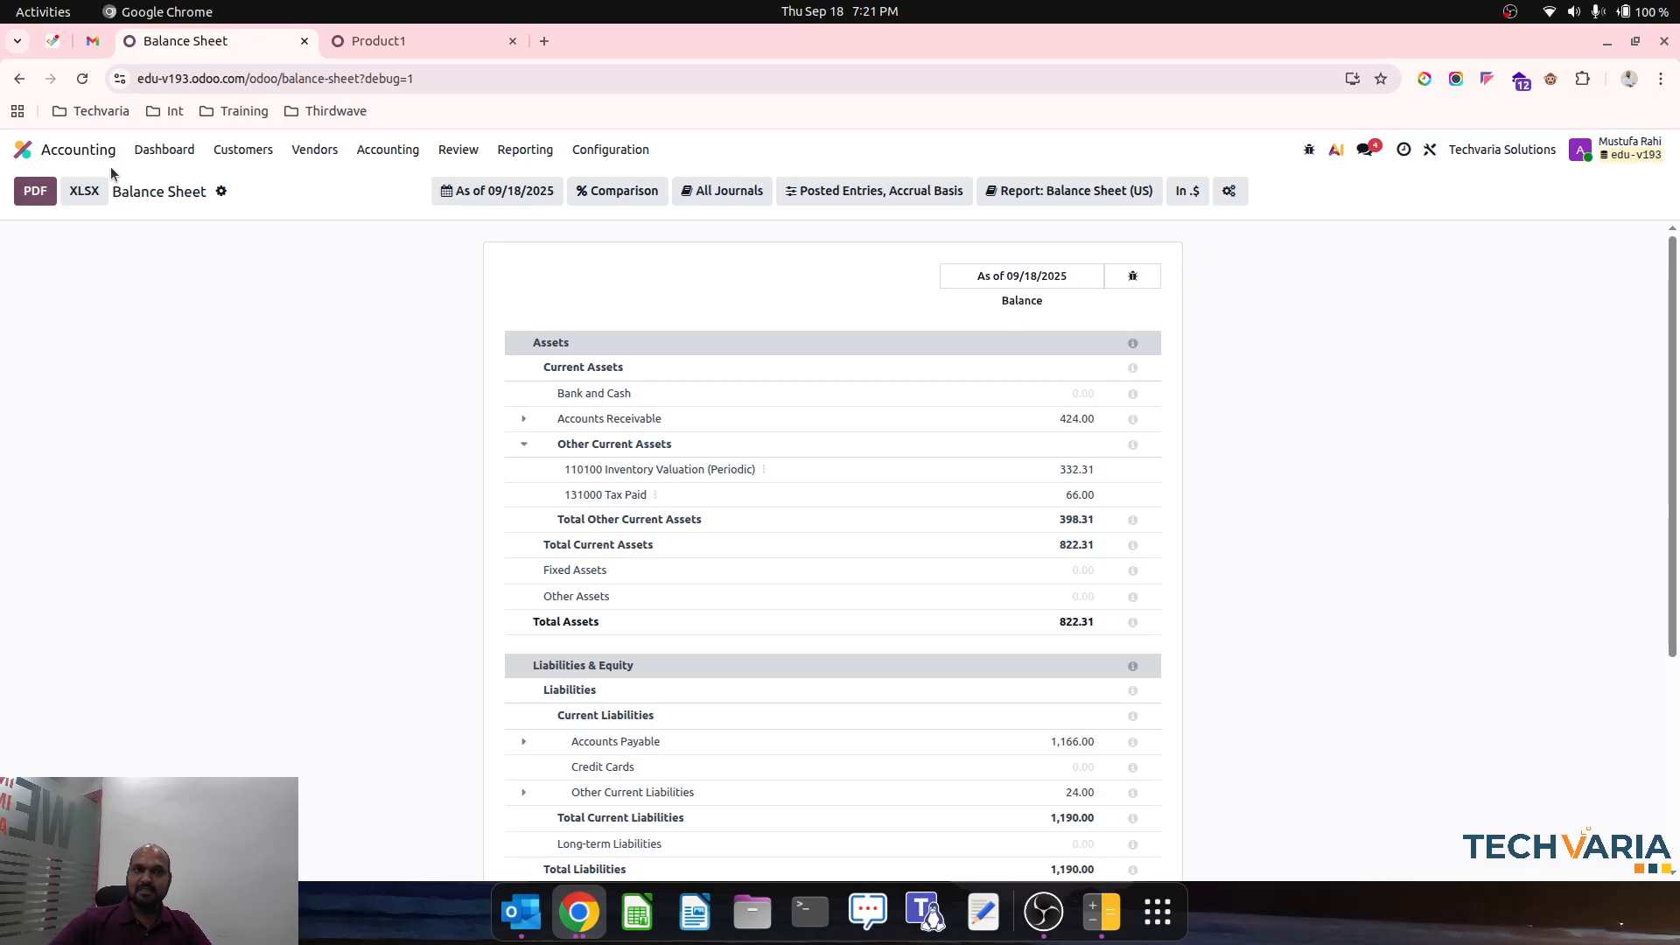
# - Create a new request for quotation for Vendor2 and add a Product2 line
pyautogui.click(75, 150)
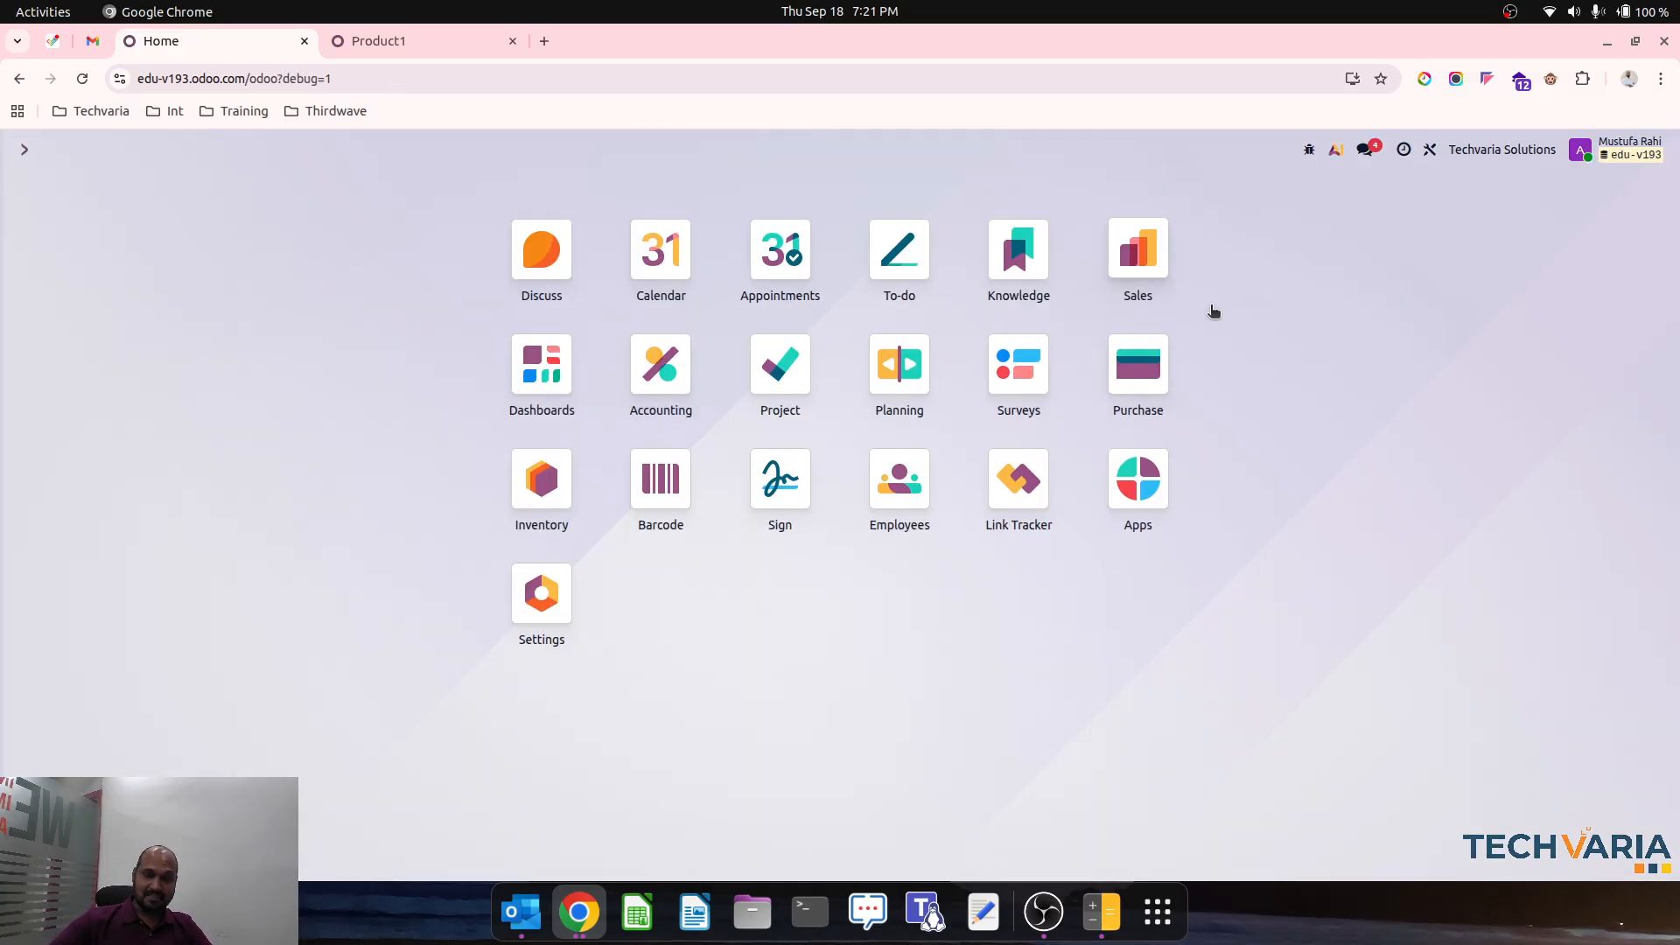
pyautogui.click(1138, 364)
pyautogui.click(36, 191)
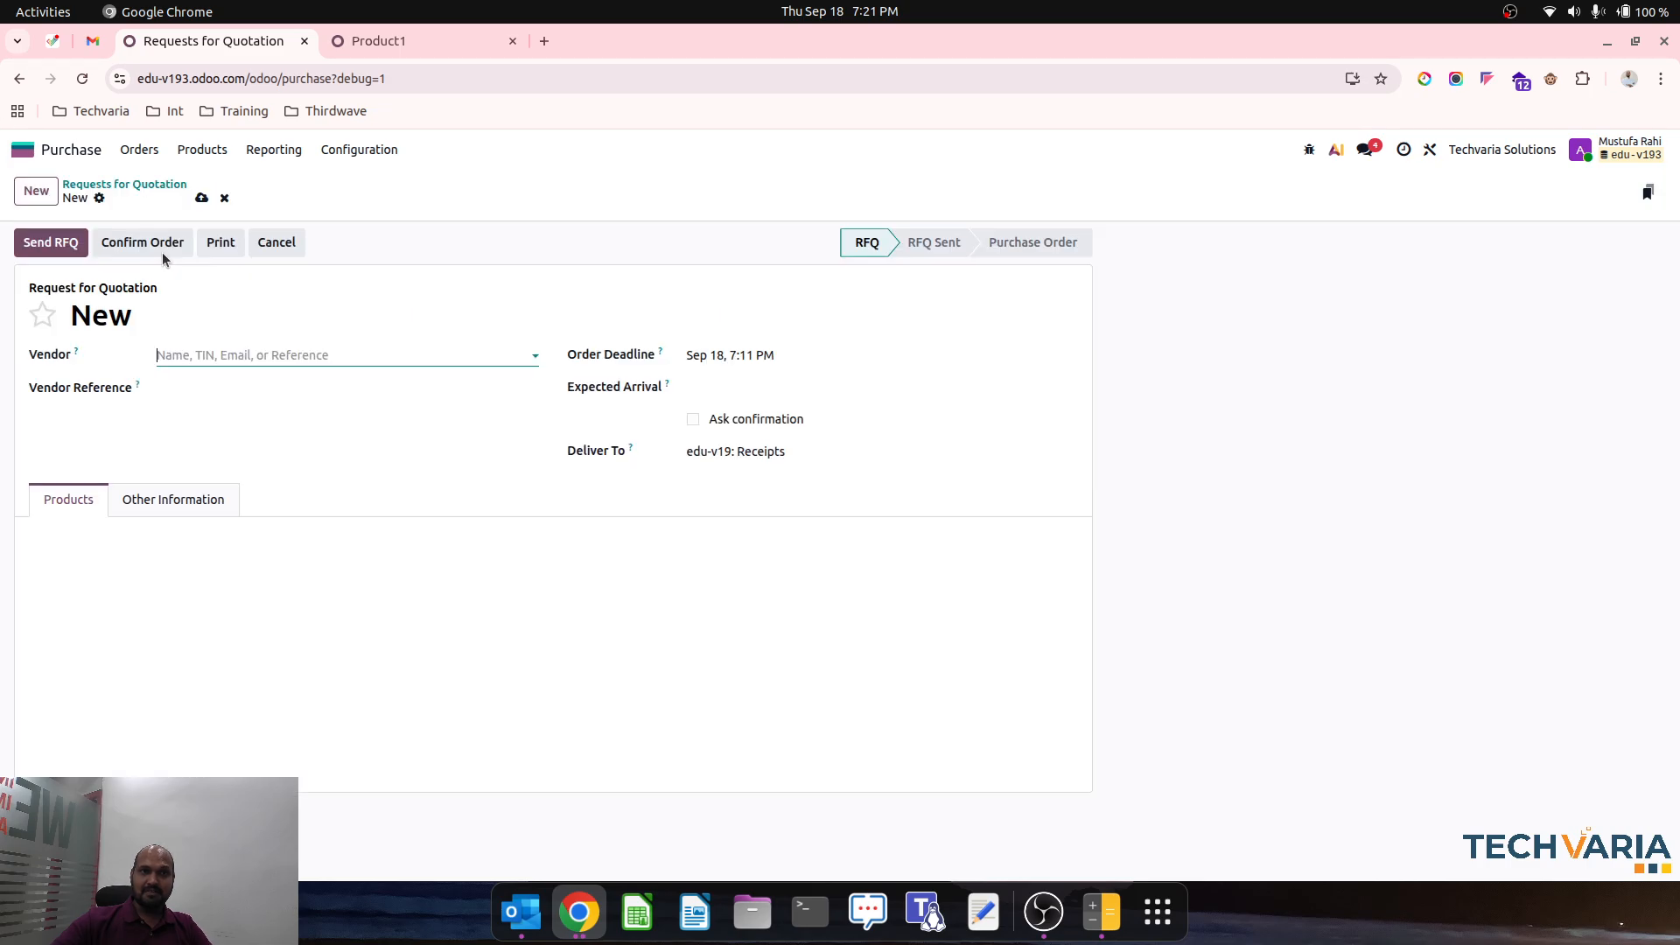
pyautogui.click(312, 357)
pyautogui.click(273, 387)
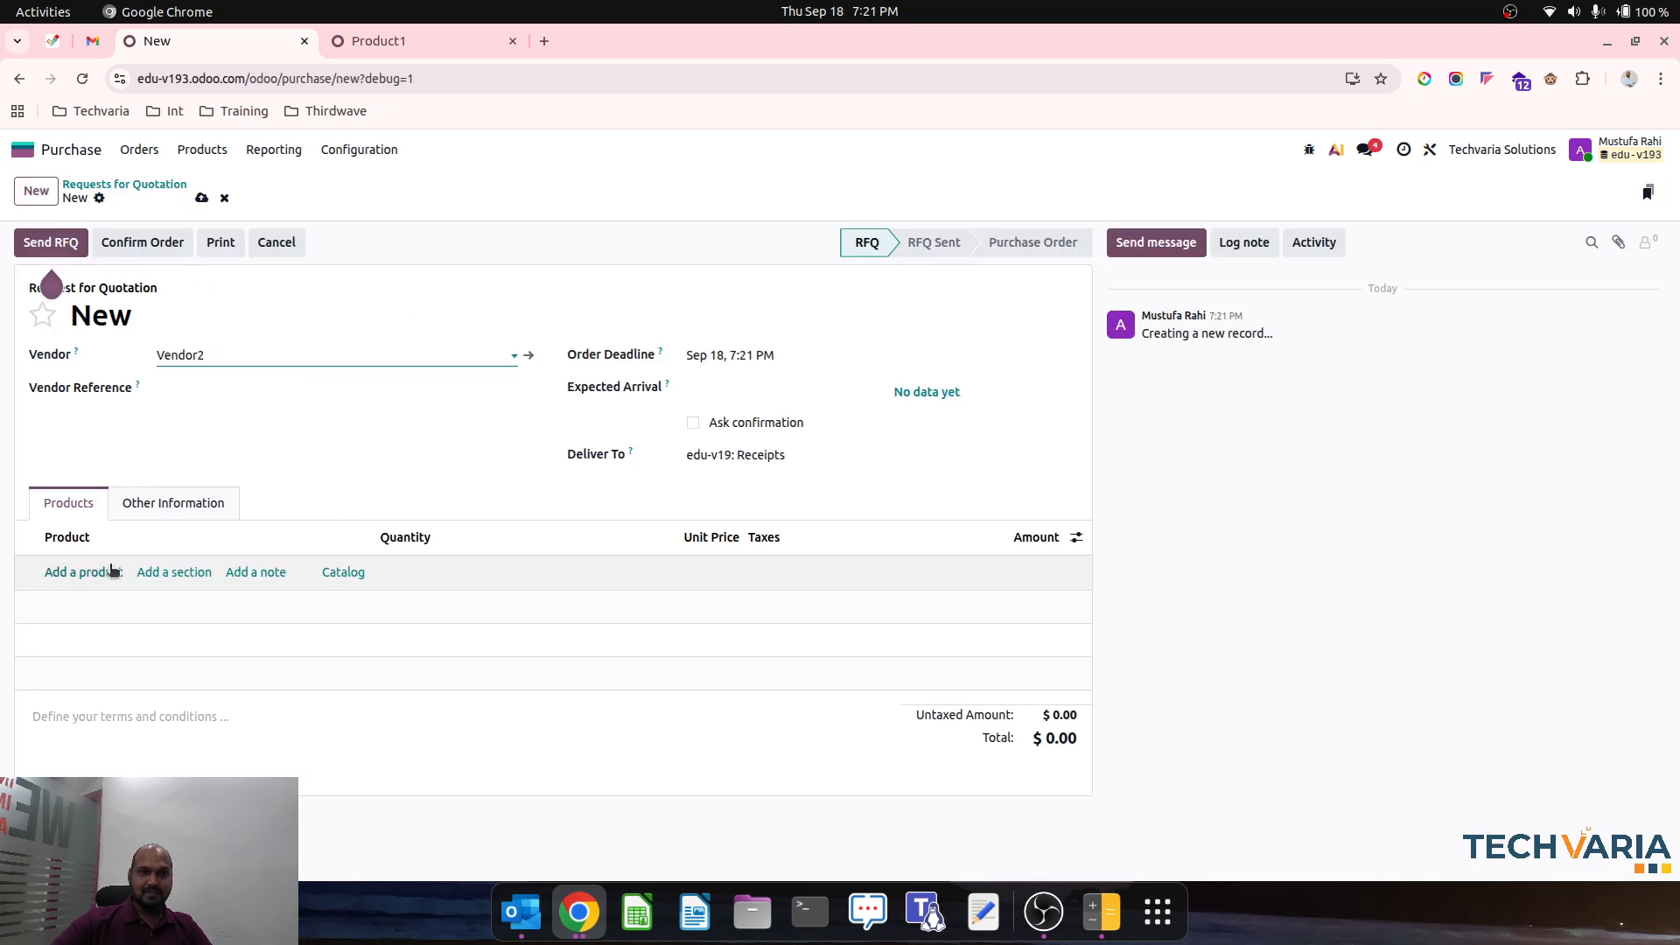
pyautogui.click(79, 569)
pyautogui.click(127, 647)
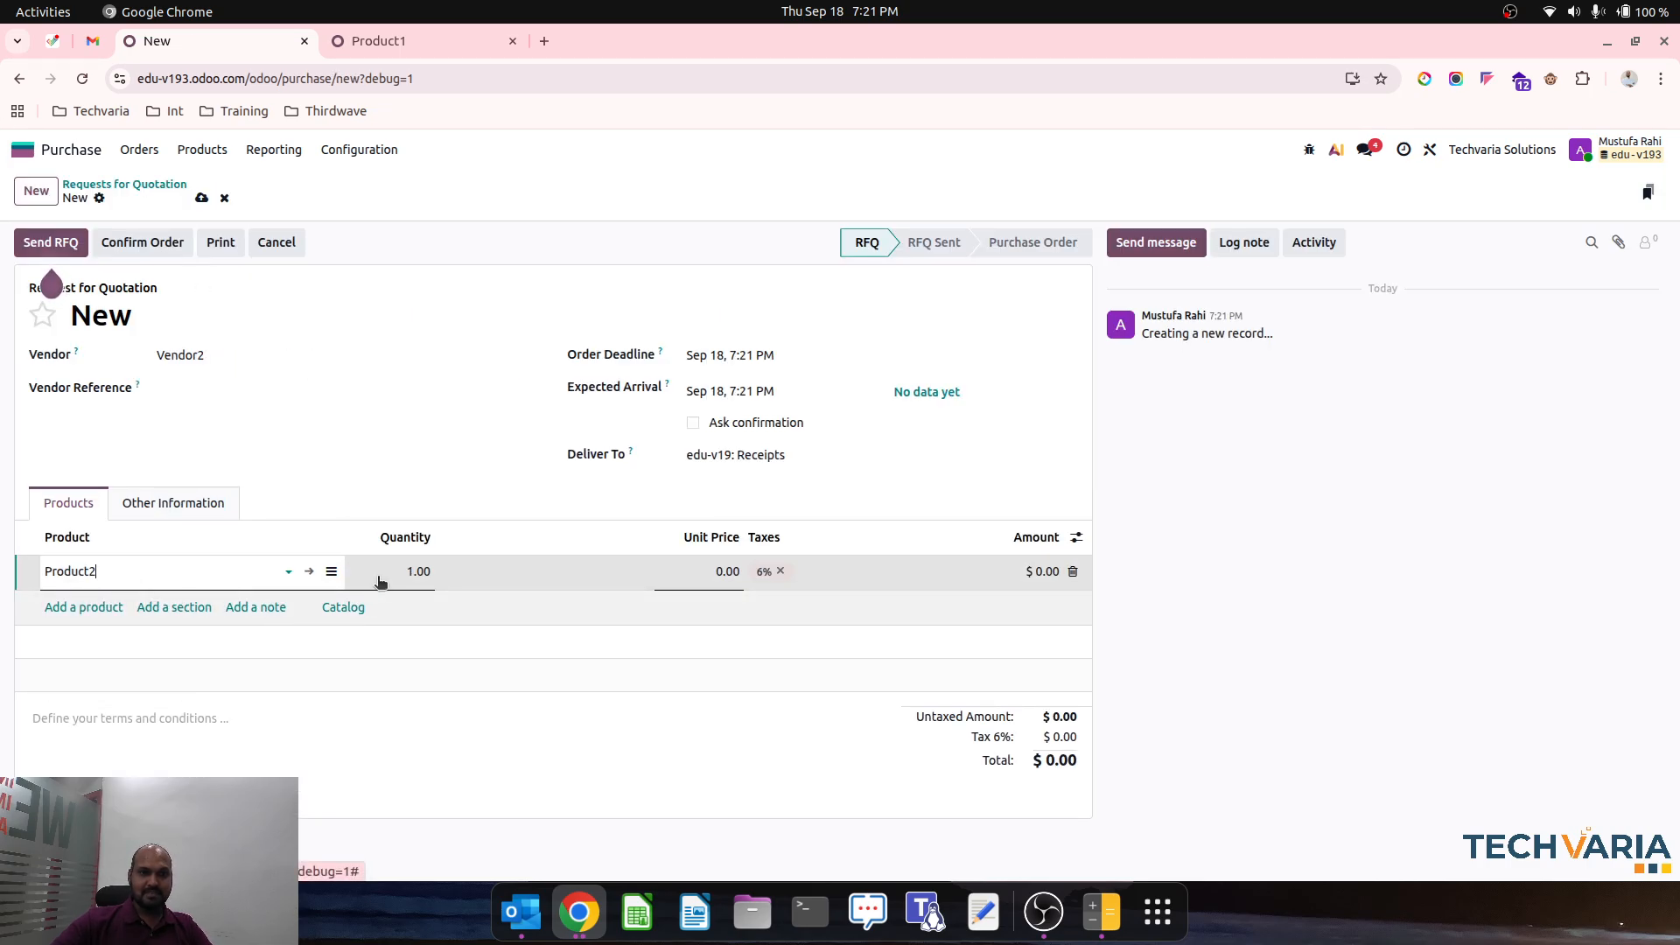
# - Set the Product2 line's quantity to 10 and its unit price to 100
pyautogui.click(428, 580)
pyautogui.write('10')
pyautogui.press('Tab')
pyautogui.write('100')
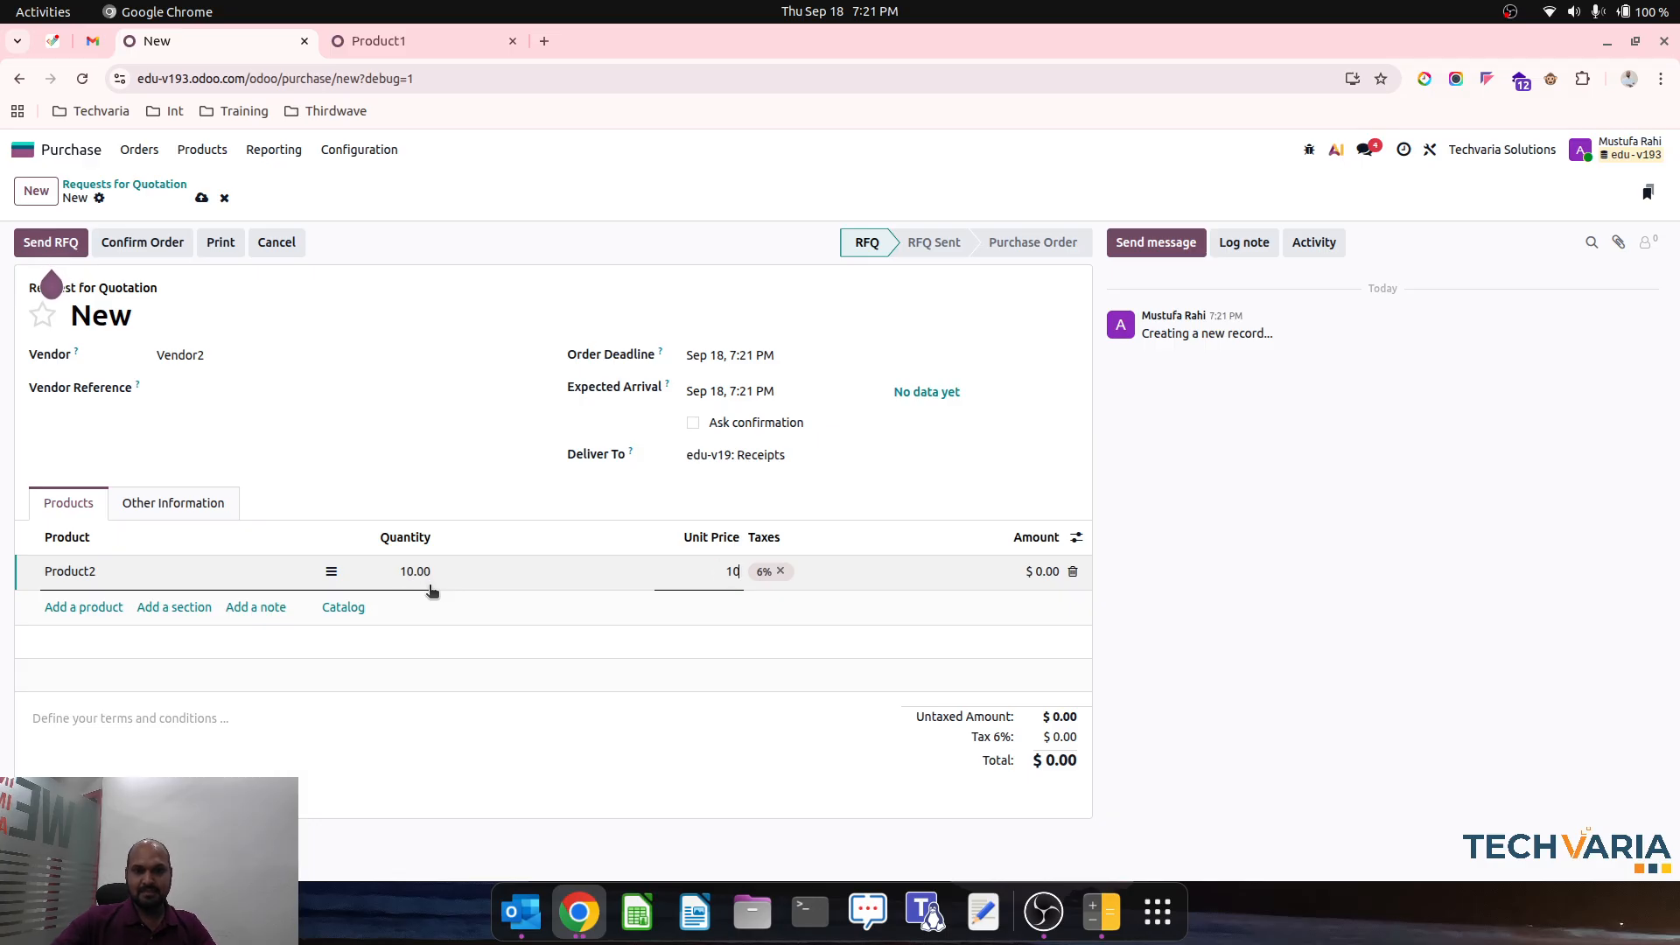
pyautogui.press('Tab')
# - Confirm the Vendor2 purchase order and validate its receipt
pyautogui.click(153, 255)
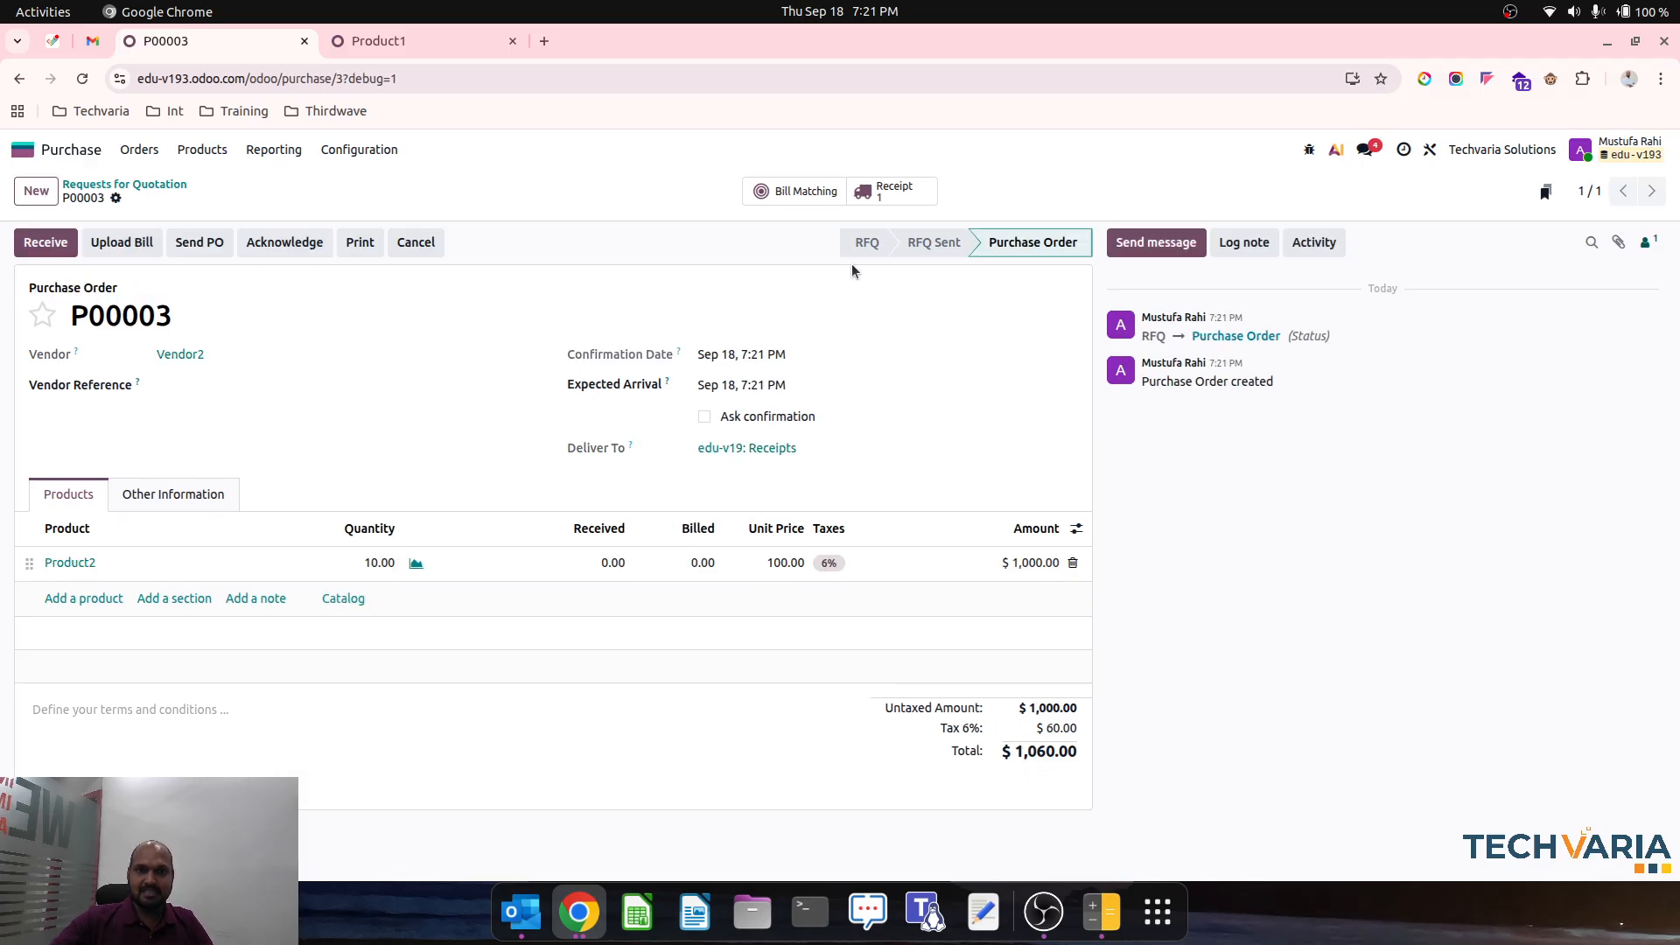
pyautogui.click(891, 192)
pyautogui.click(47, 243)
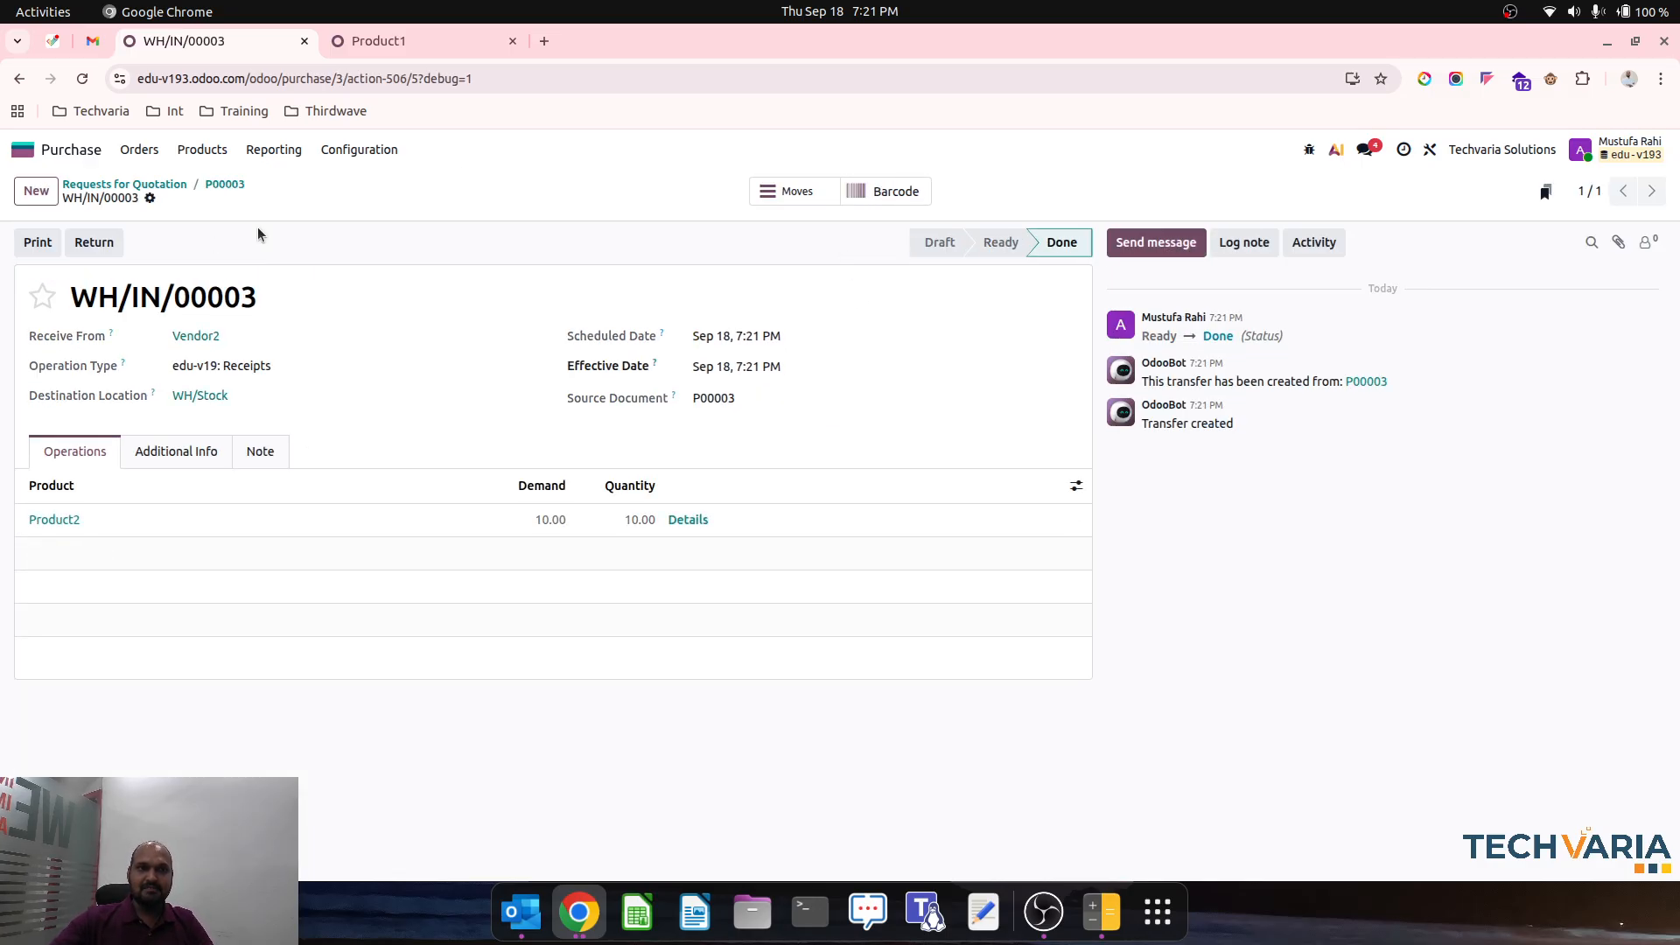
# - Open the Balance Sheet in the other browser tab and expand Accounts Receivable to examine the current assets
pyautogui.click(397, 41)
pyautogui.click(92, 149)
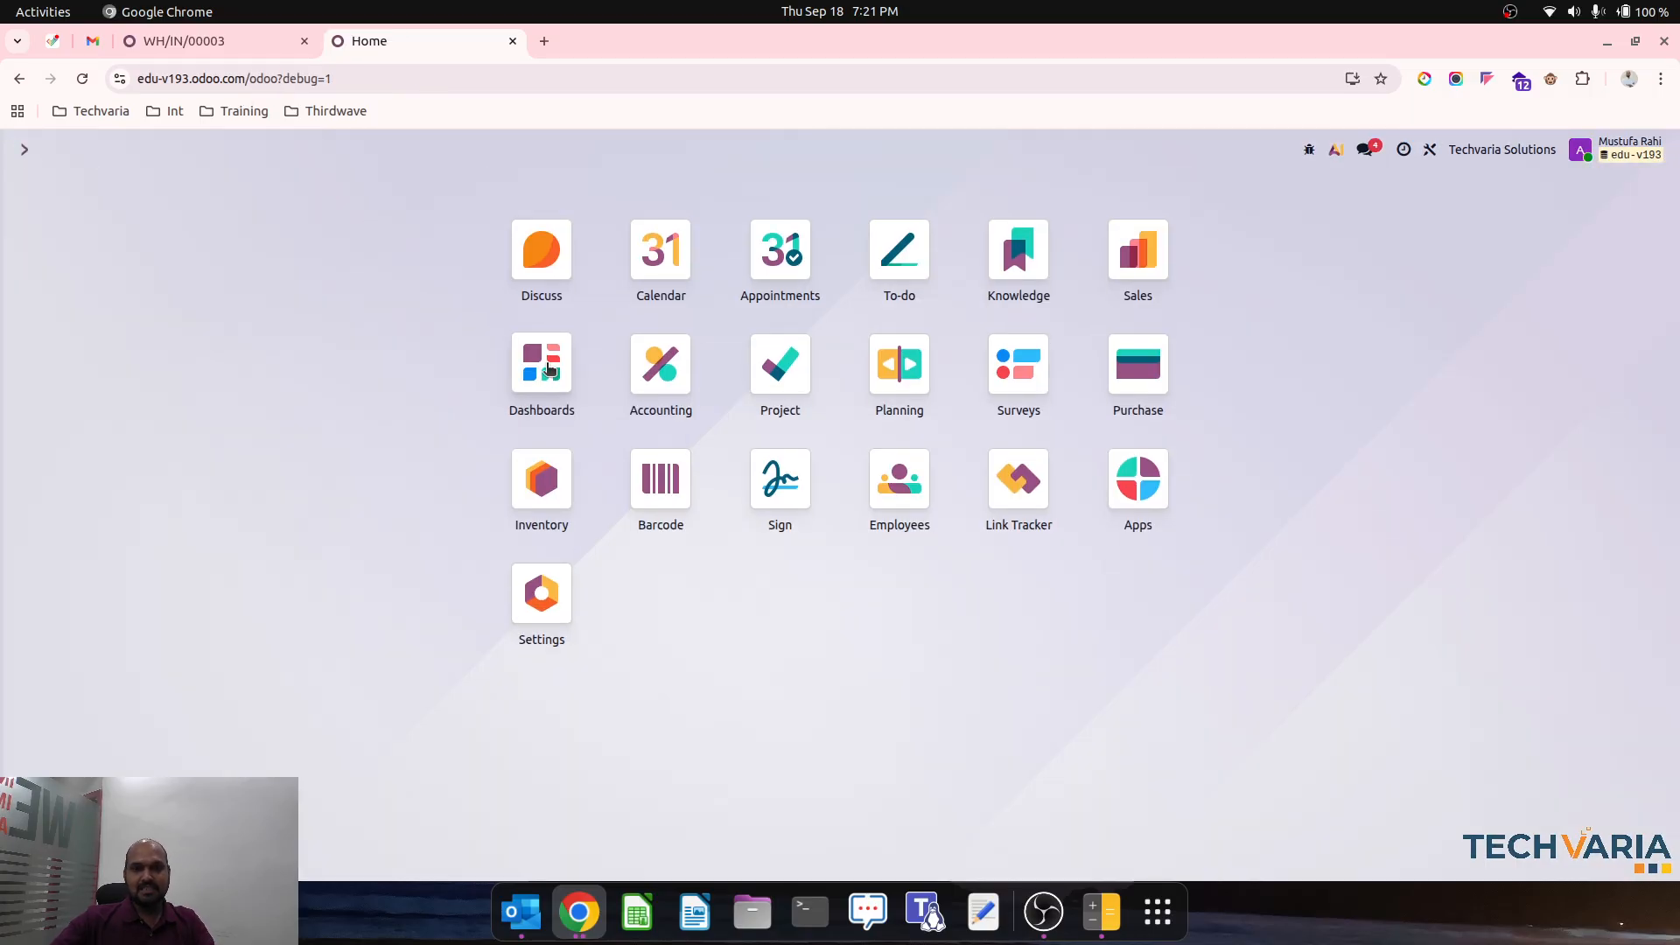
pyautogui.write('acc')
pyautogui.press('Return')
pyautogui.click(525, 149)
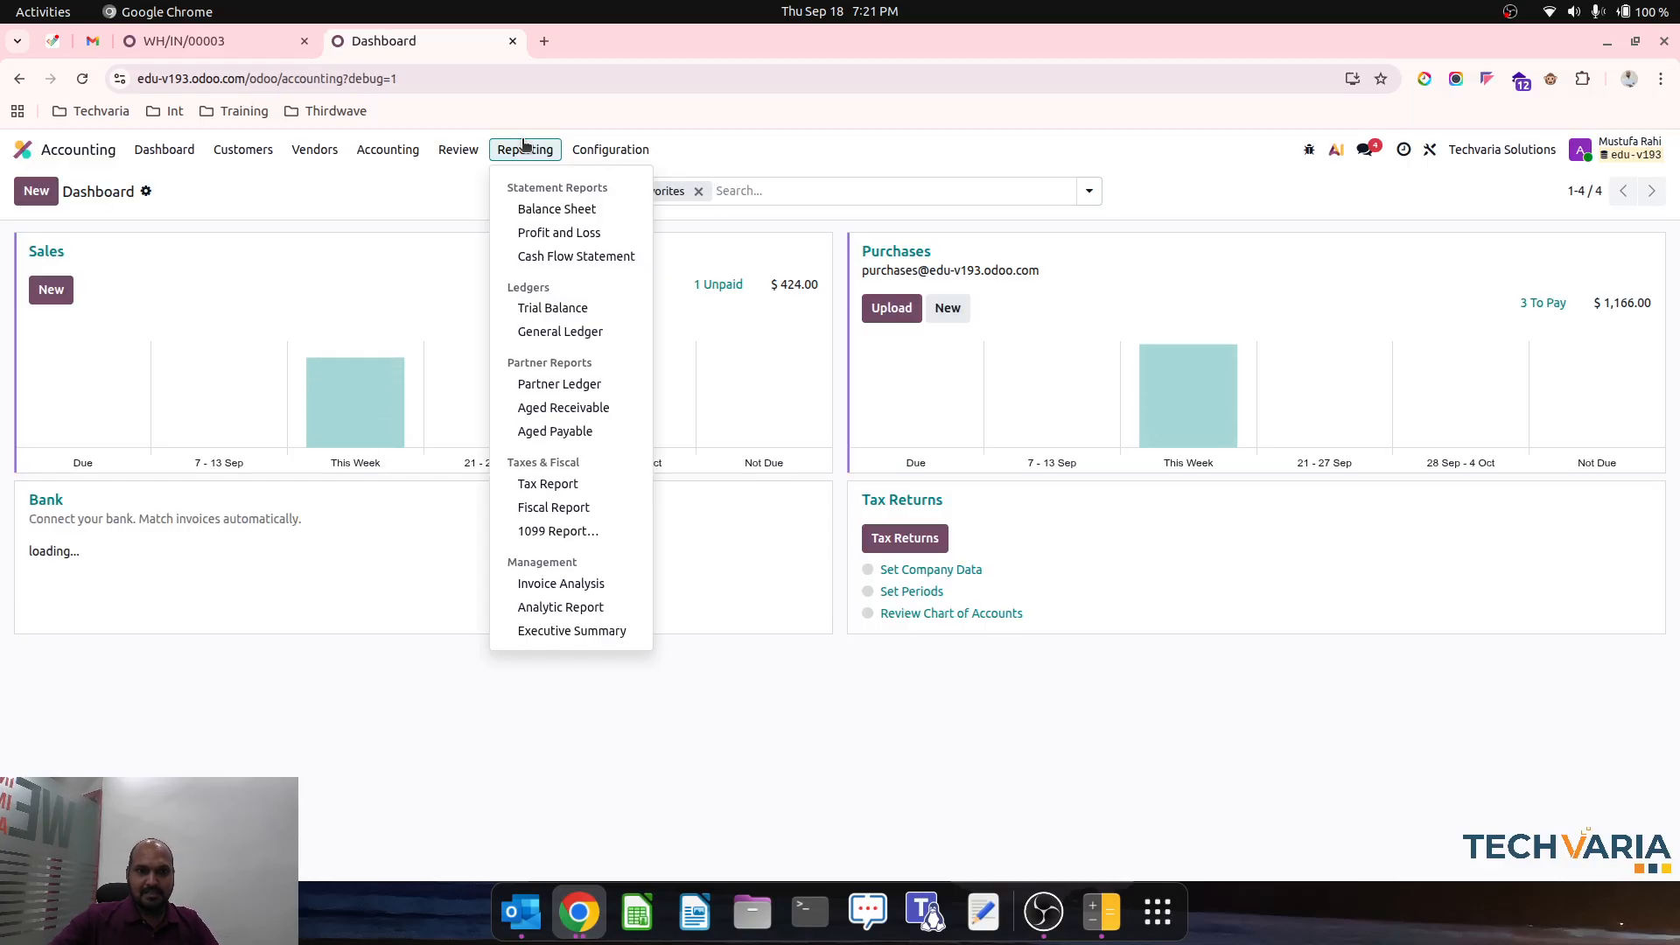
pyautogui.click(574, 207)
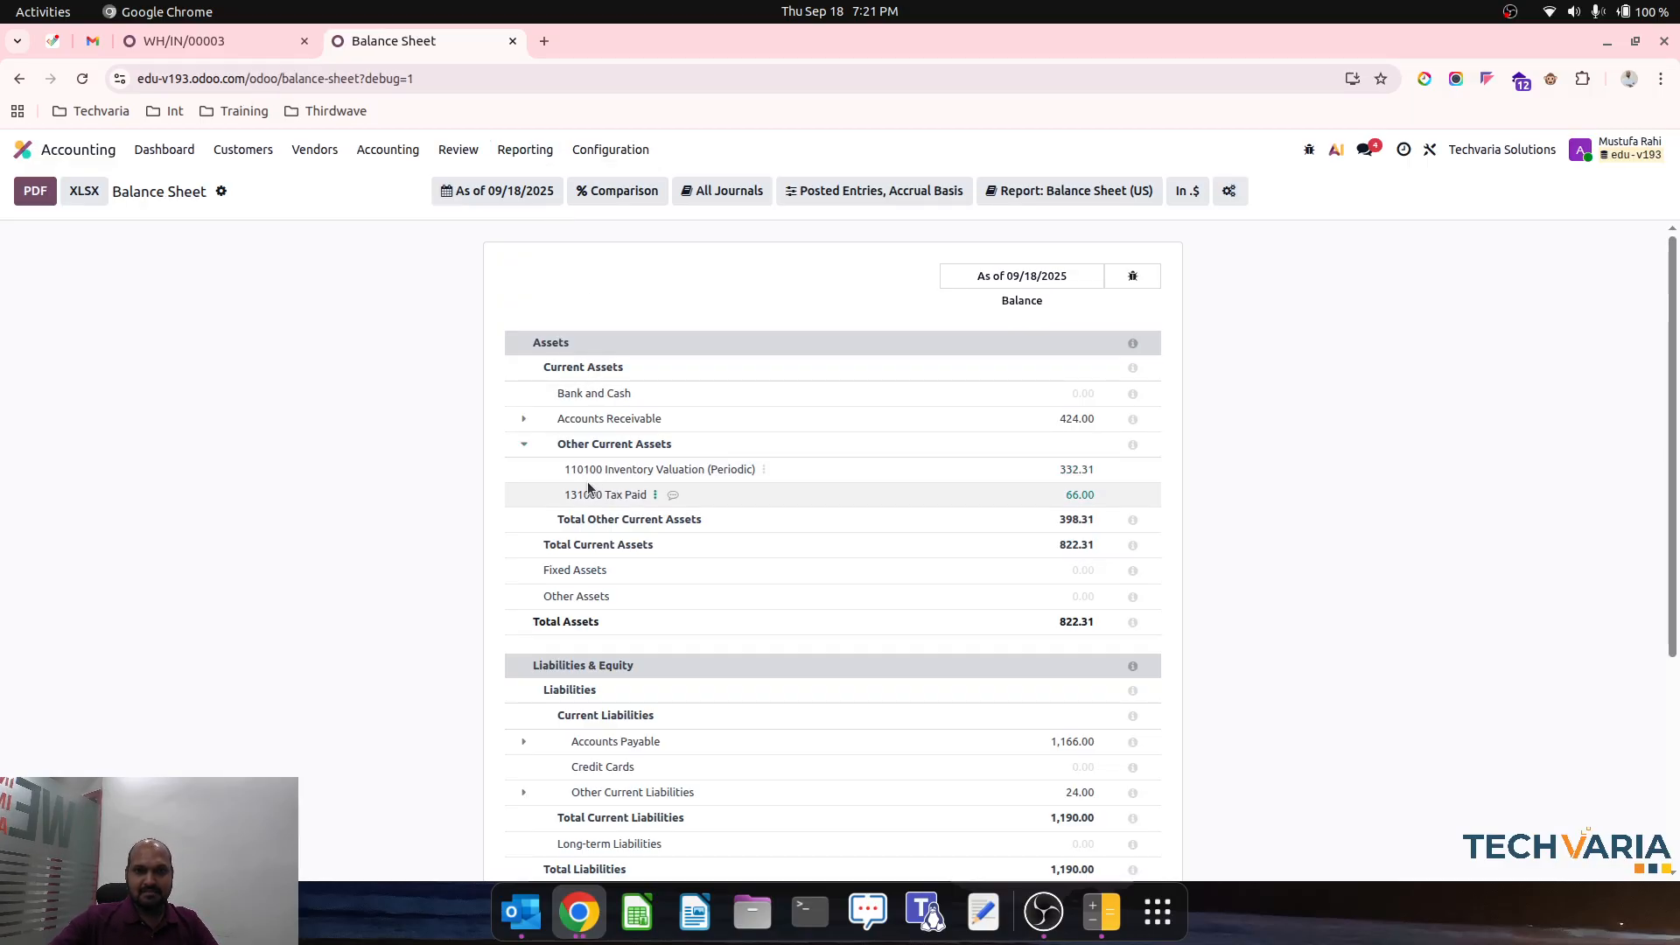
pyautogui.click(525, 419)
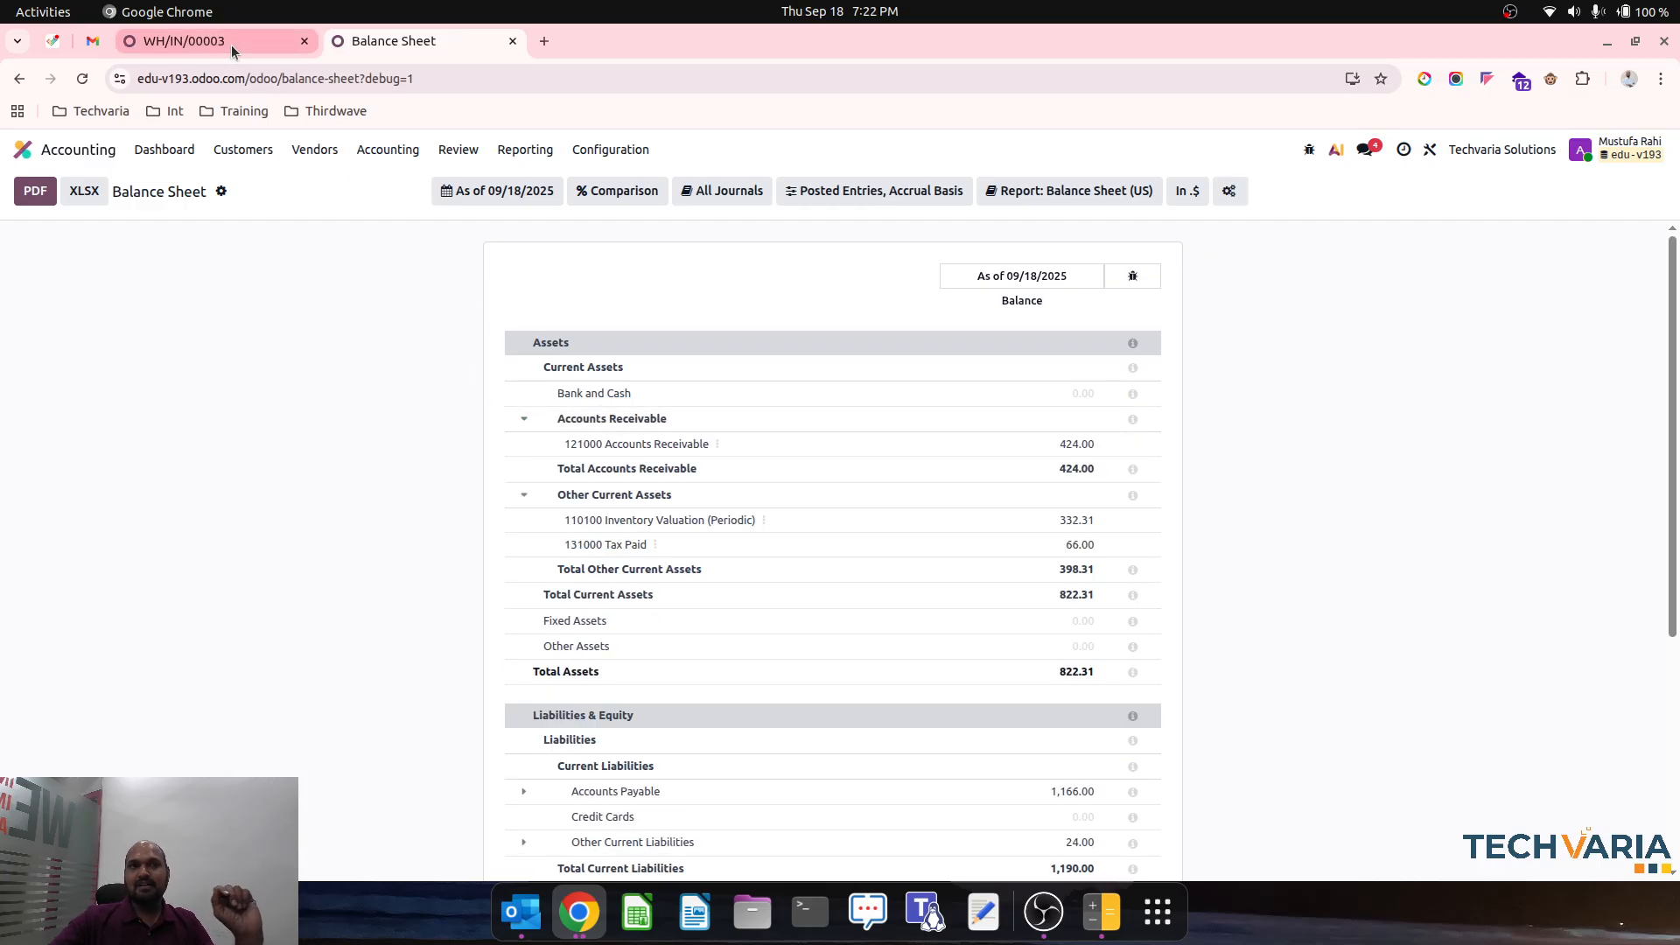
# - Try to open the Inventory Valuation review, view the error's technical details and dismiss the message
pyautogui.click(459, 150)
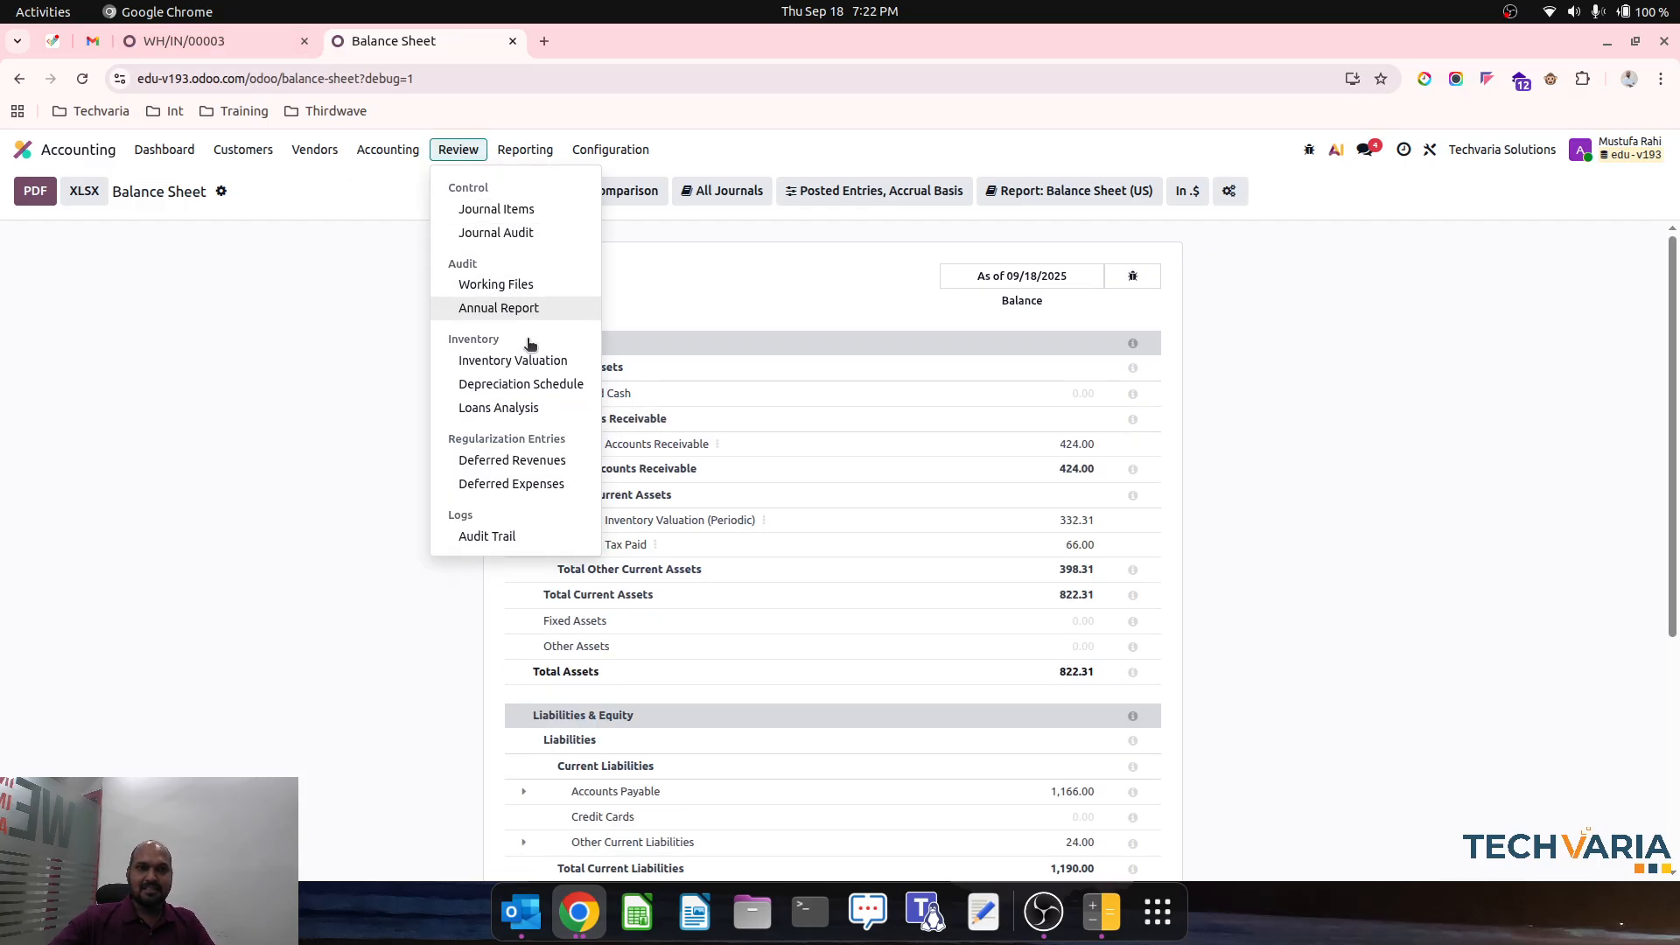
pyautogui.click(527, 354)
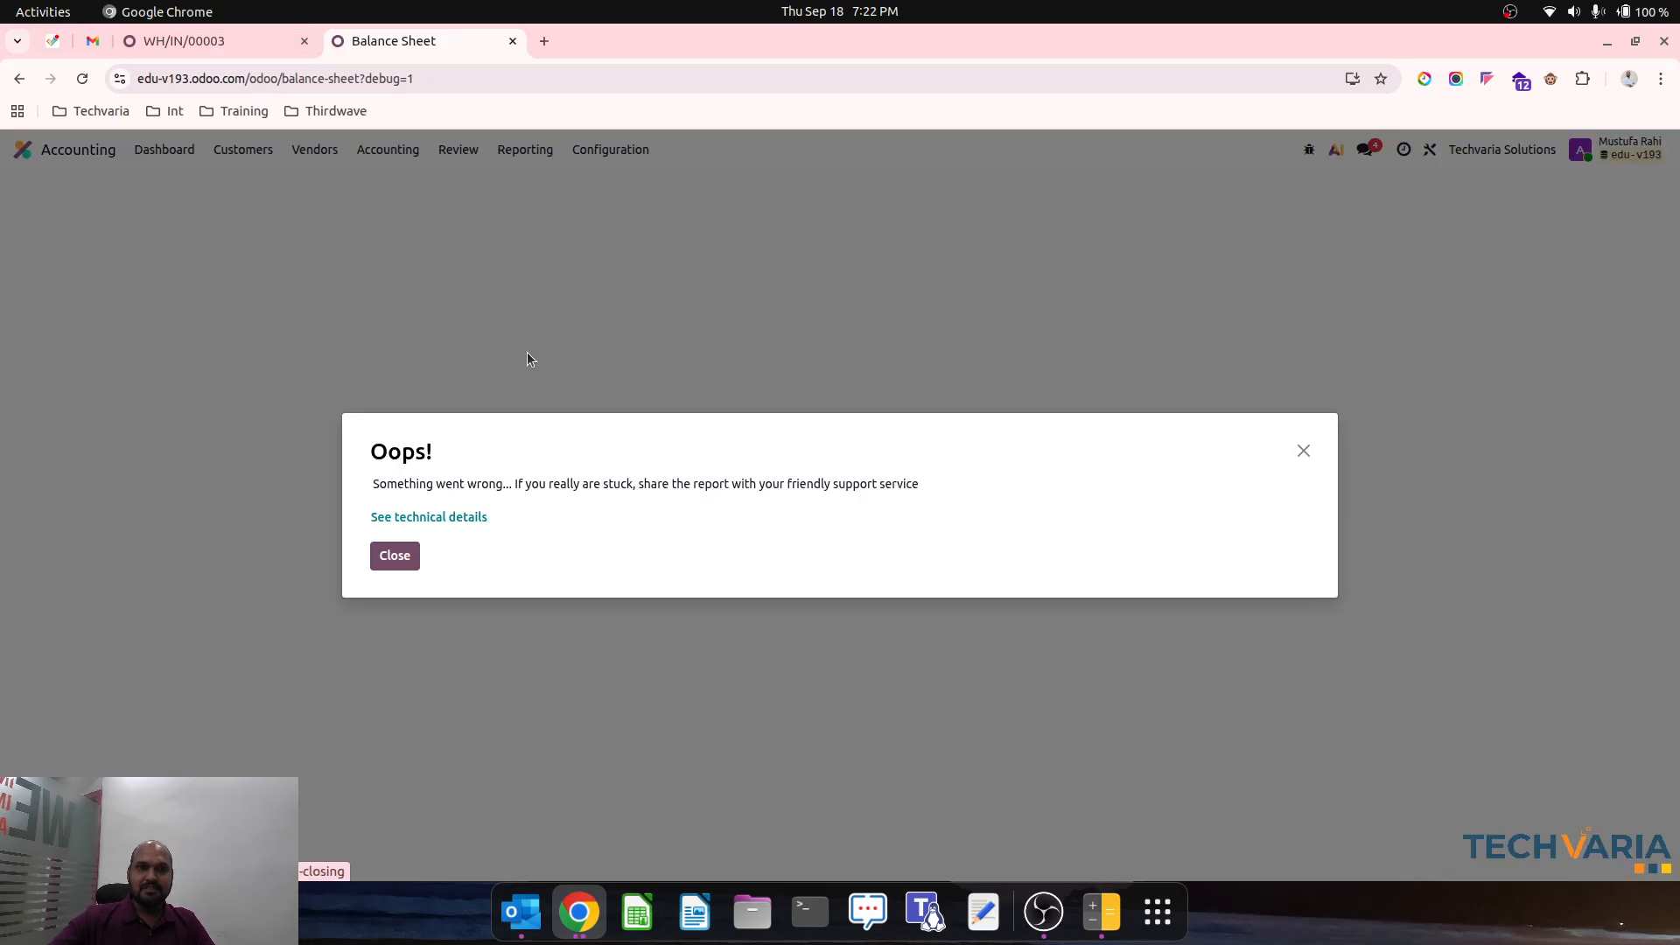
pyautogui.click(427, 518)
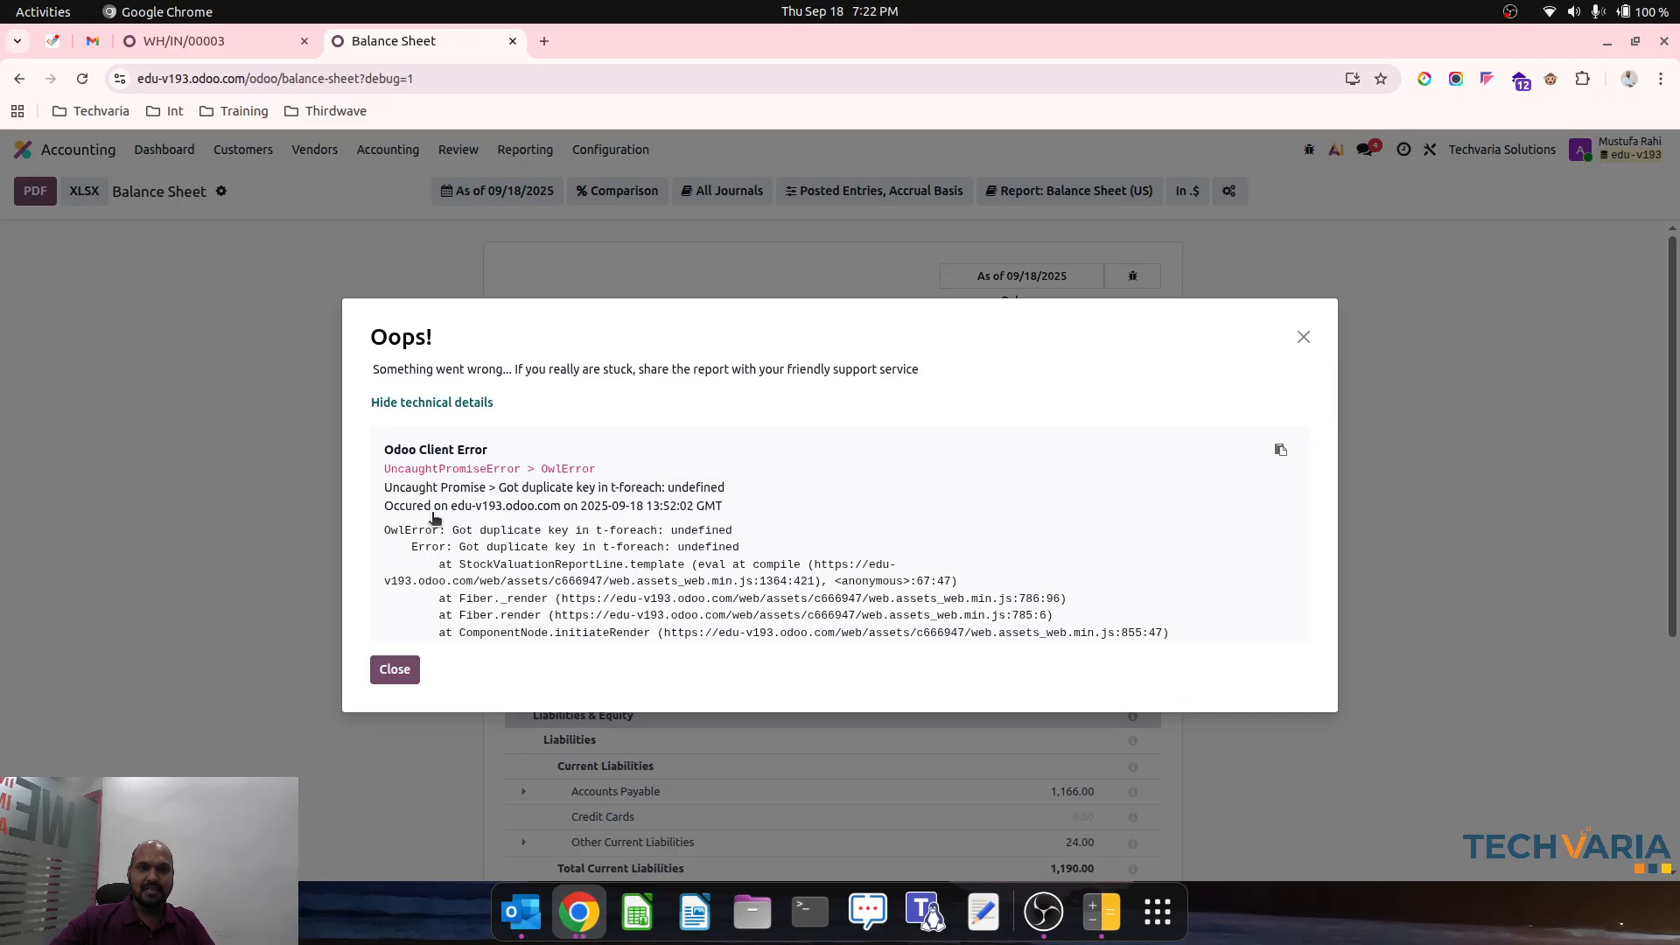
pyautogui.click(395, 670)
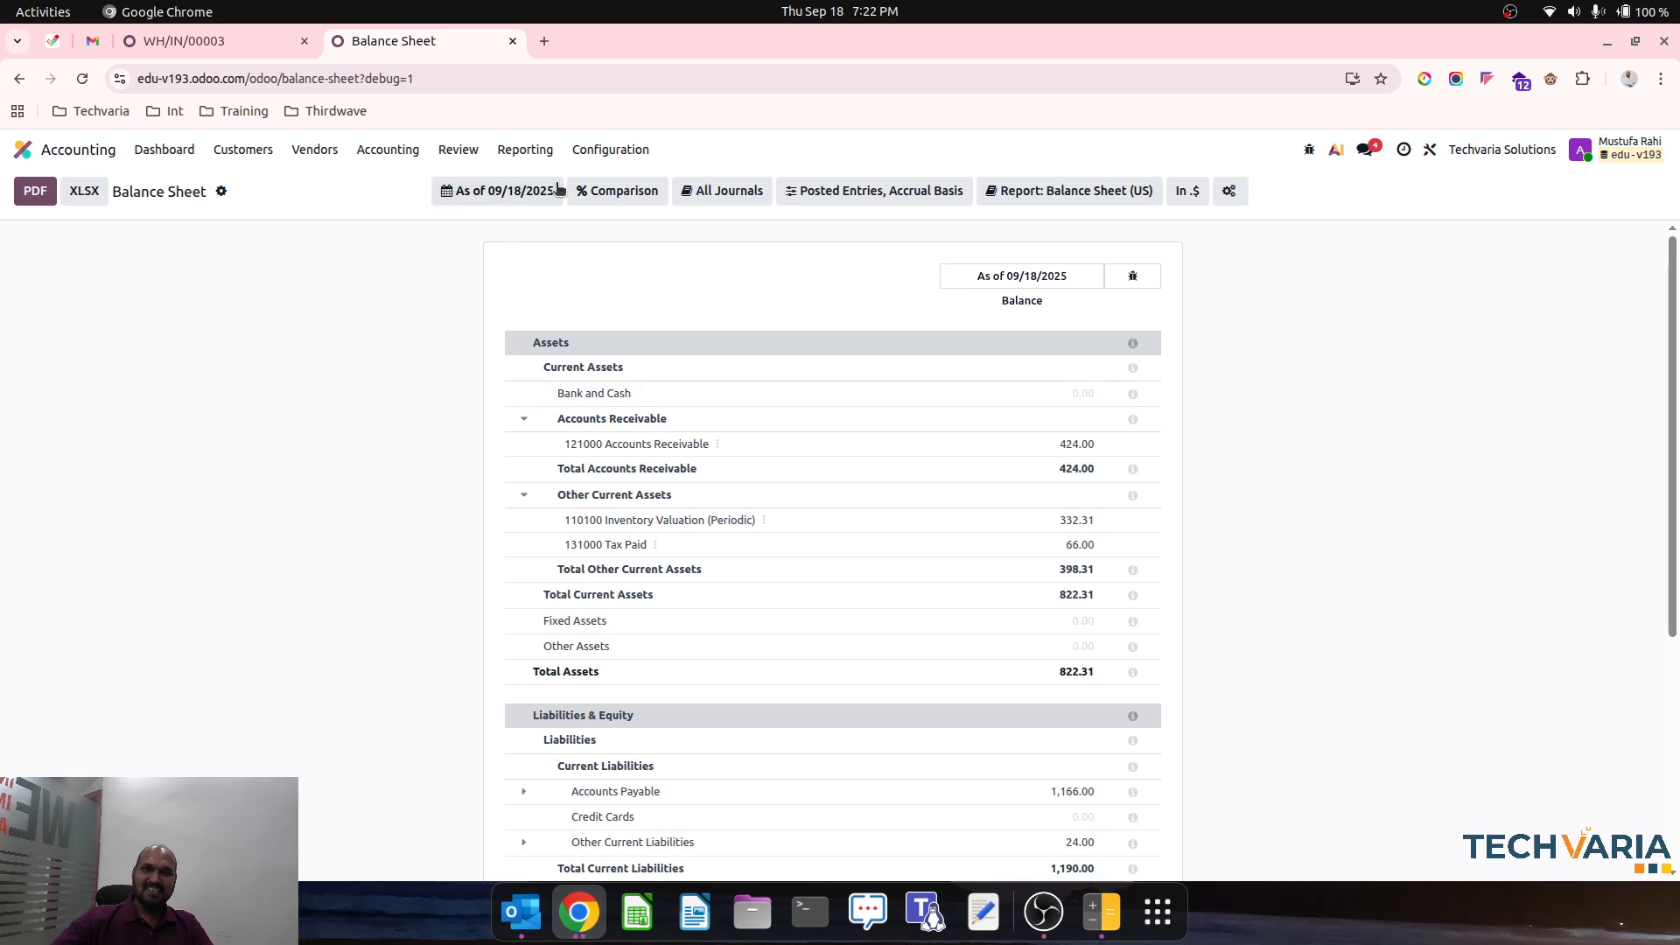
# - Create the vendor bill for purchase order P00002 from the purchase orders list, confirm it and view its journal items
pyautogui.click(264, 39)
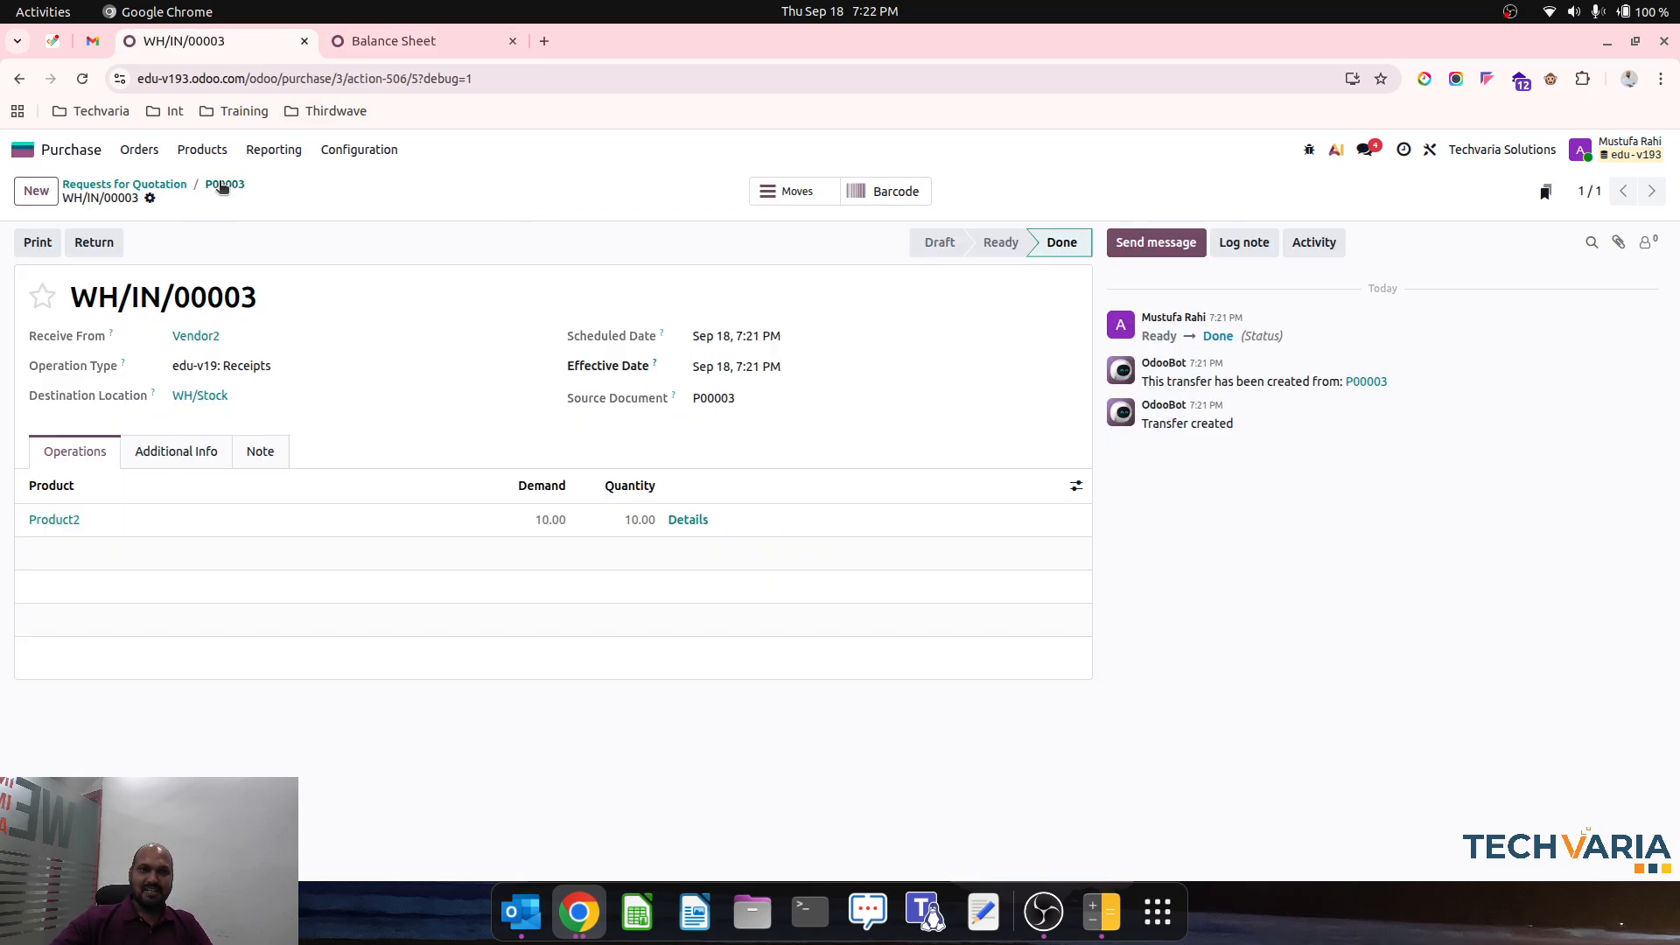
pyautogui.click(223, 185)
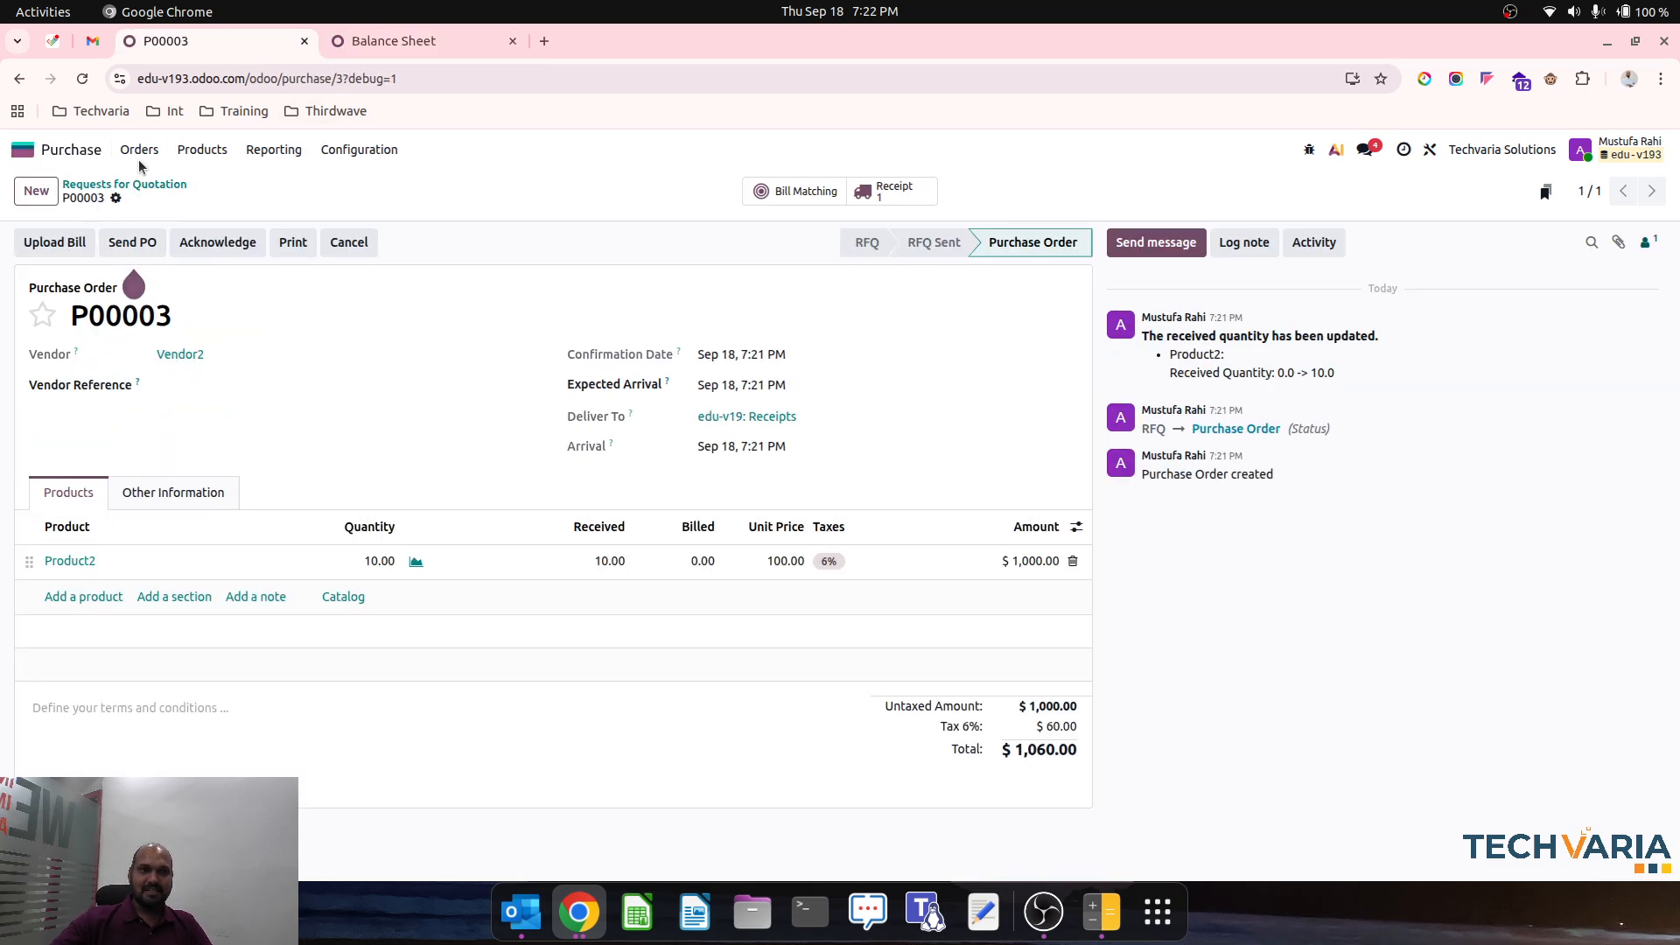
pyautogui.click(138, 151)
pyautogui.click(167, 208)
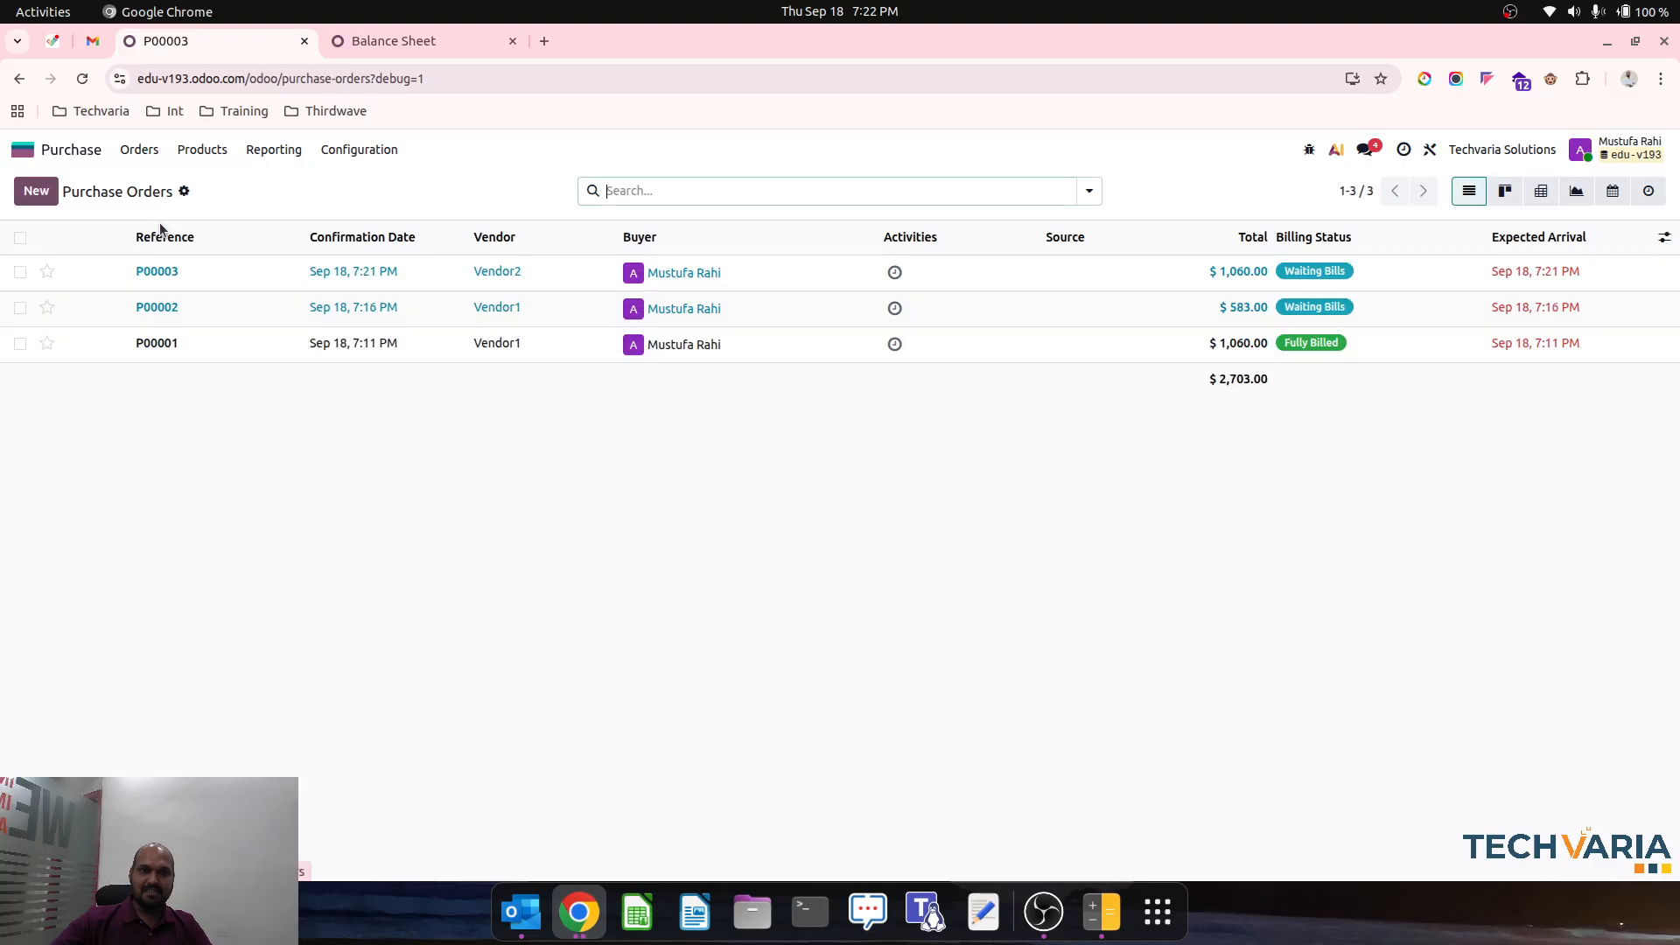
pyautogui.click(20, 271)
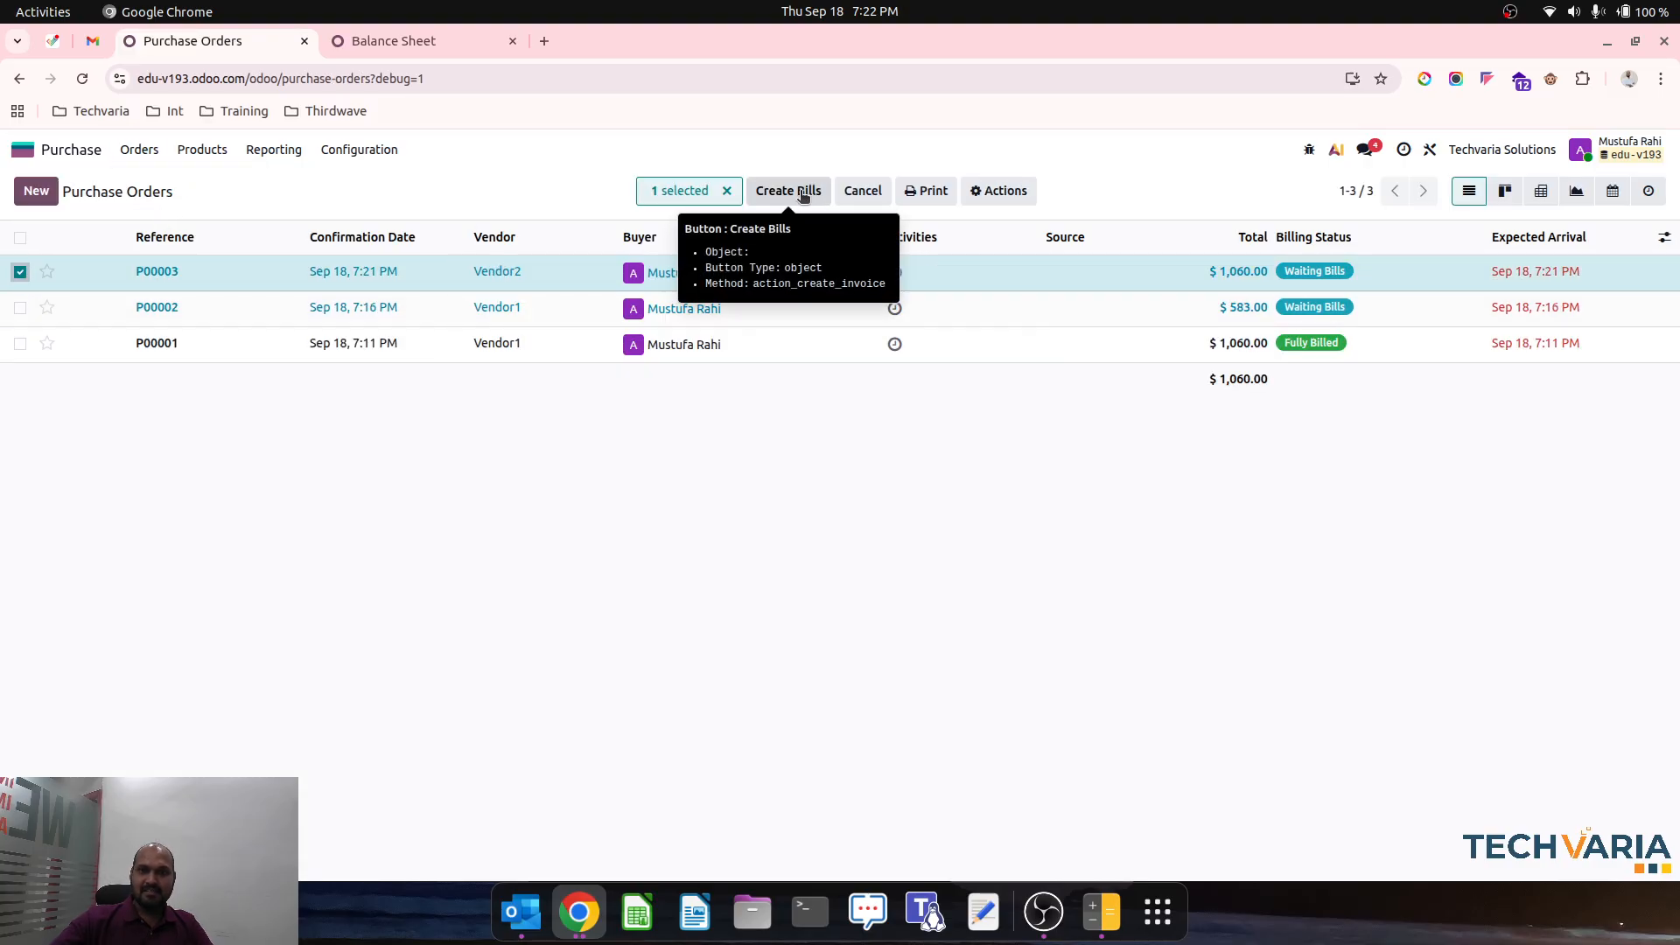
pyautogui.click(20, 274)
pyautogui.click(20, 307)
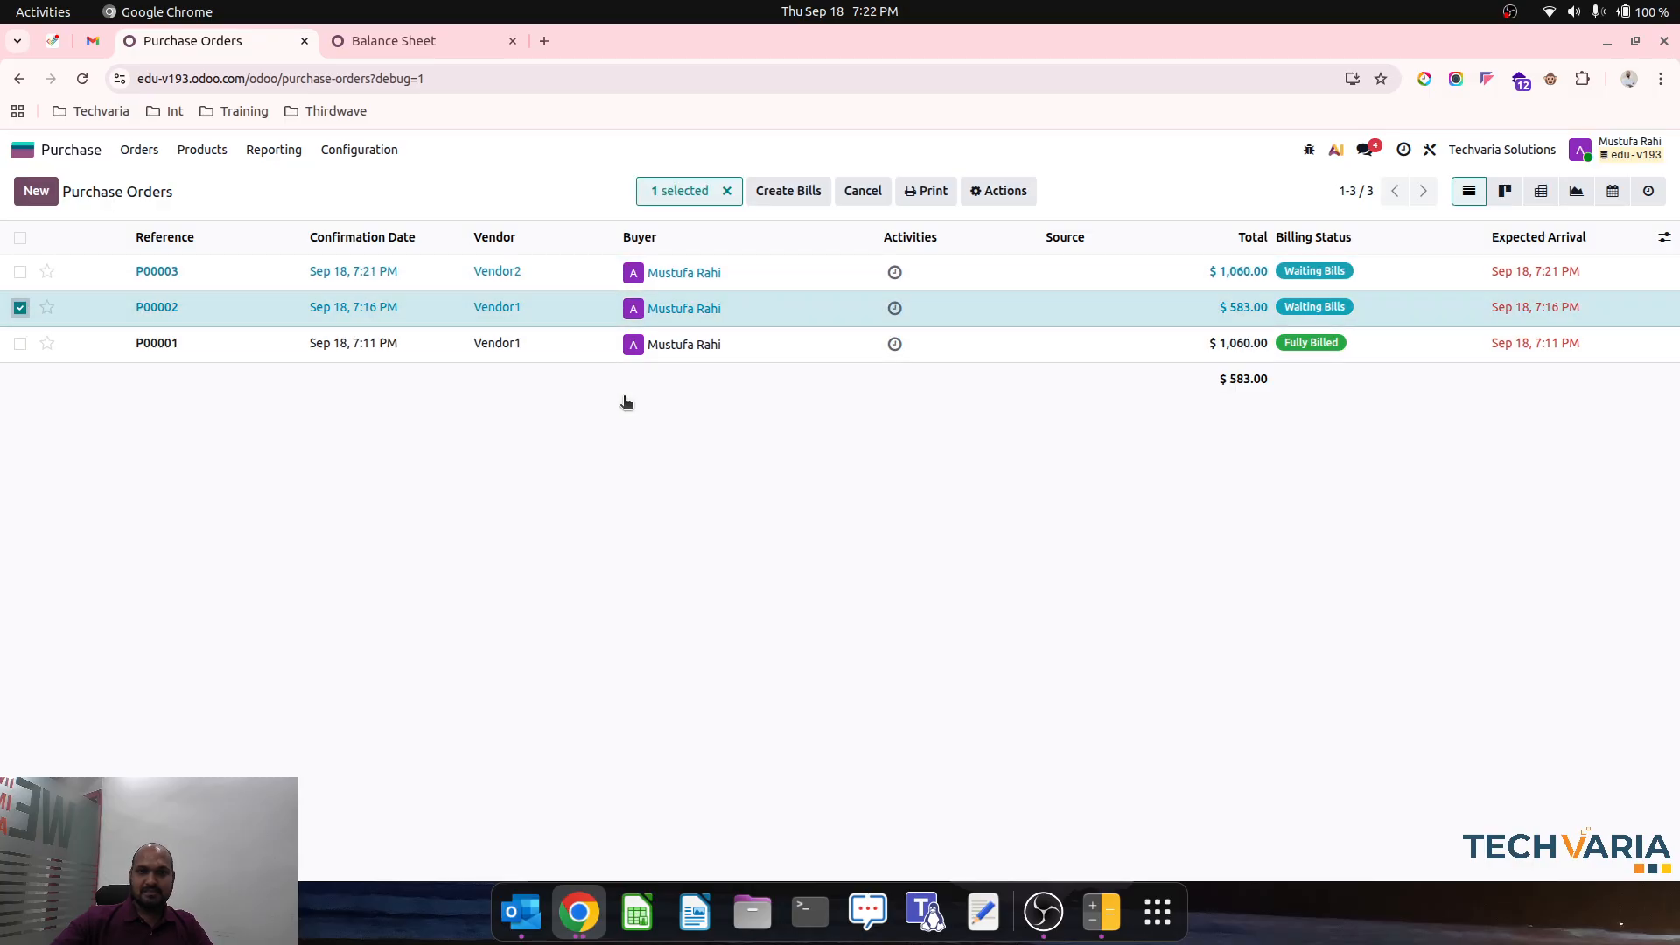
pyautogui.click(801, 192)
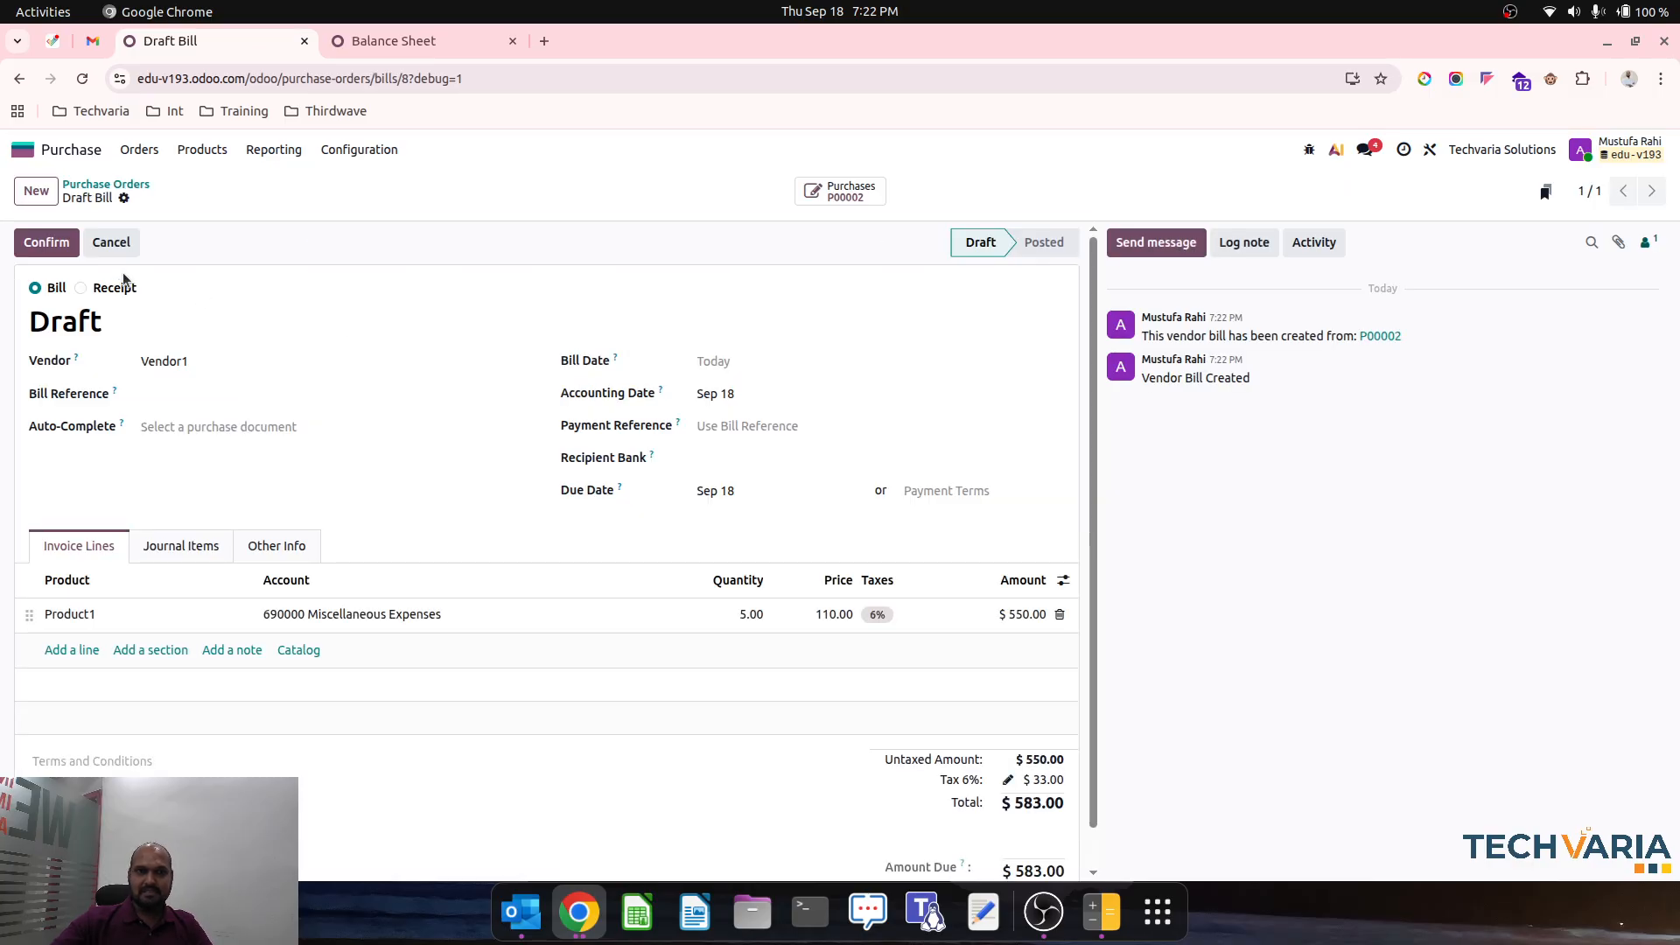
pyautogui.click(42, 241)
pyautogui.click(182, 537)
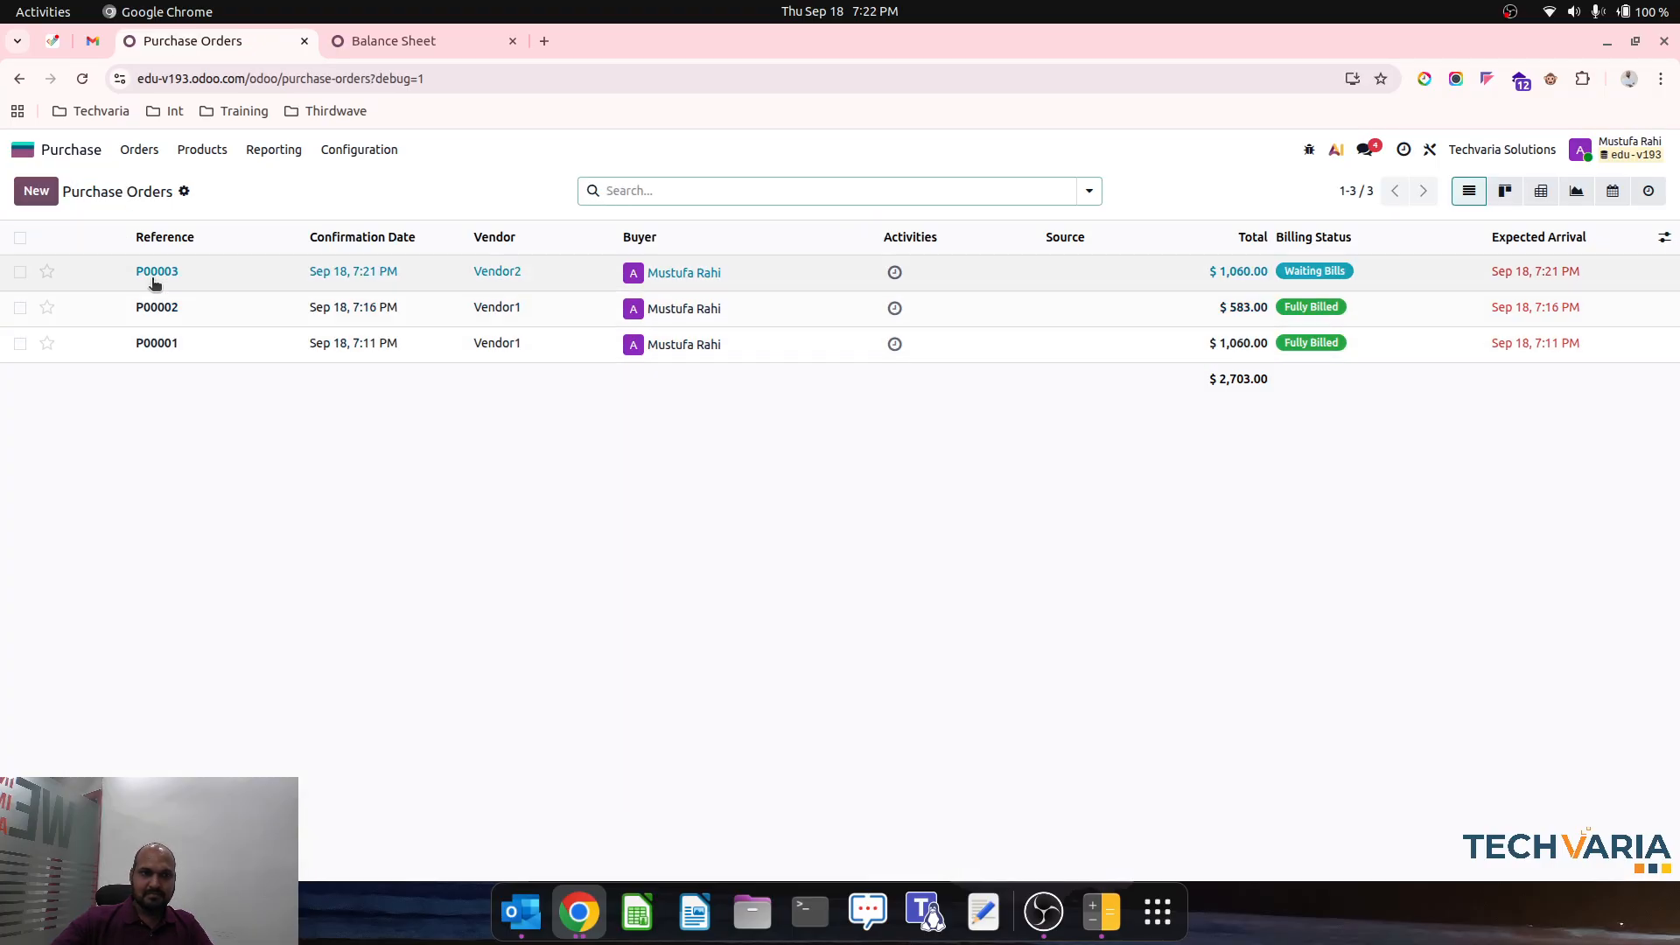
# - Create the vendor bill for purchase order P00003, check its journal items, confirm it and return to the apps home screen
pyautogui.click(20, 271)
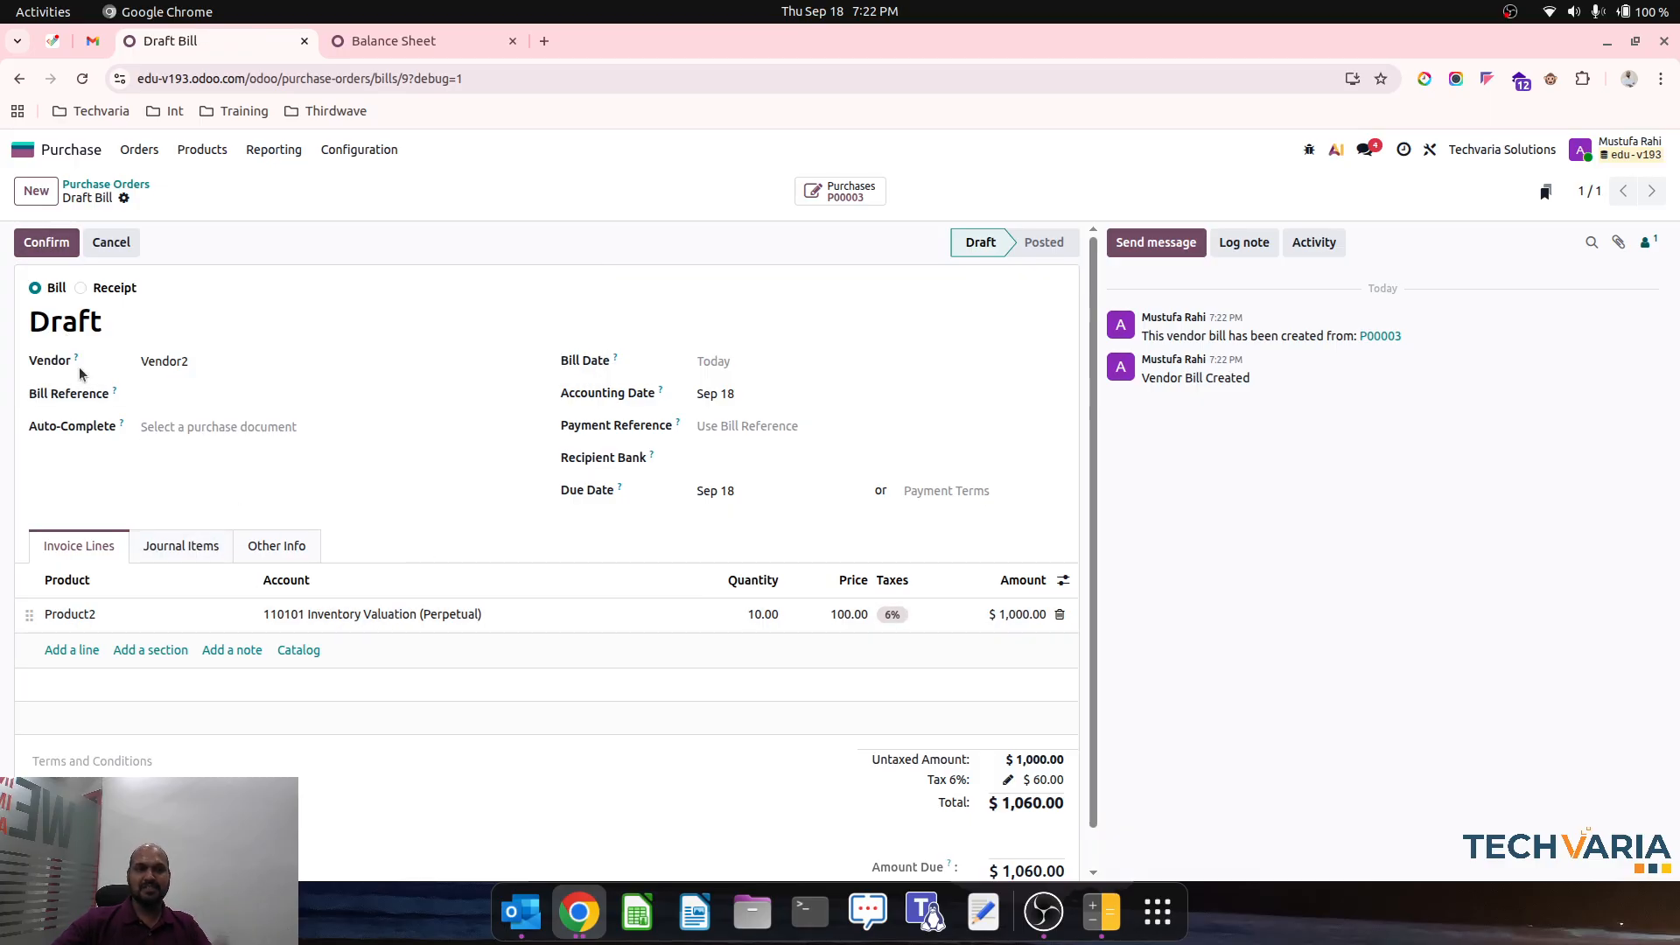
pyautogui.click(177, 537)
pyautogui.click(44, 245)
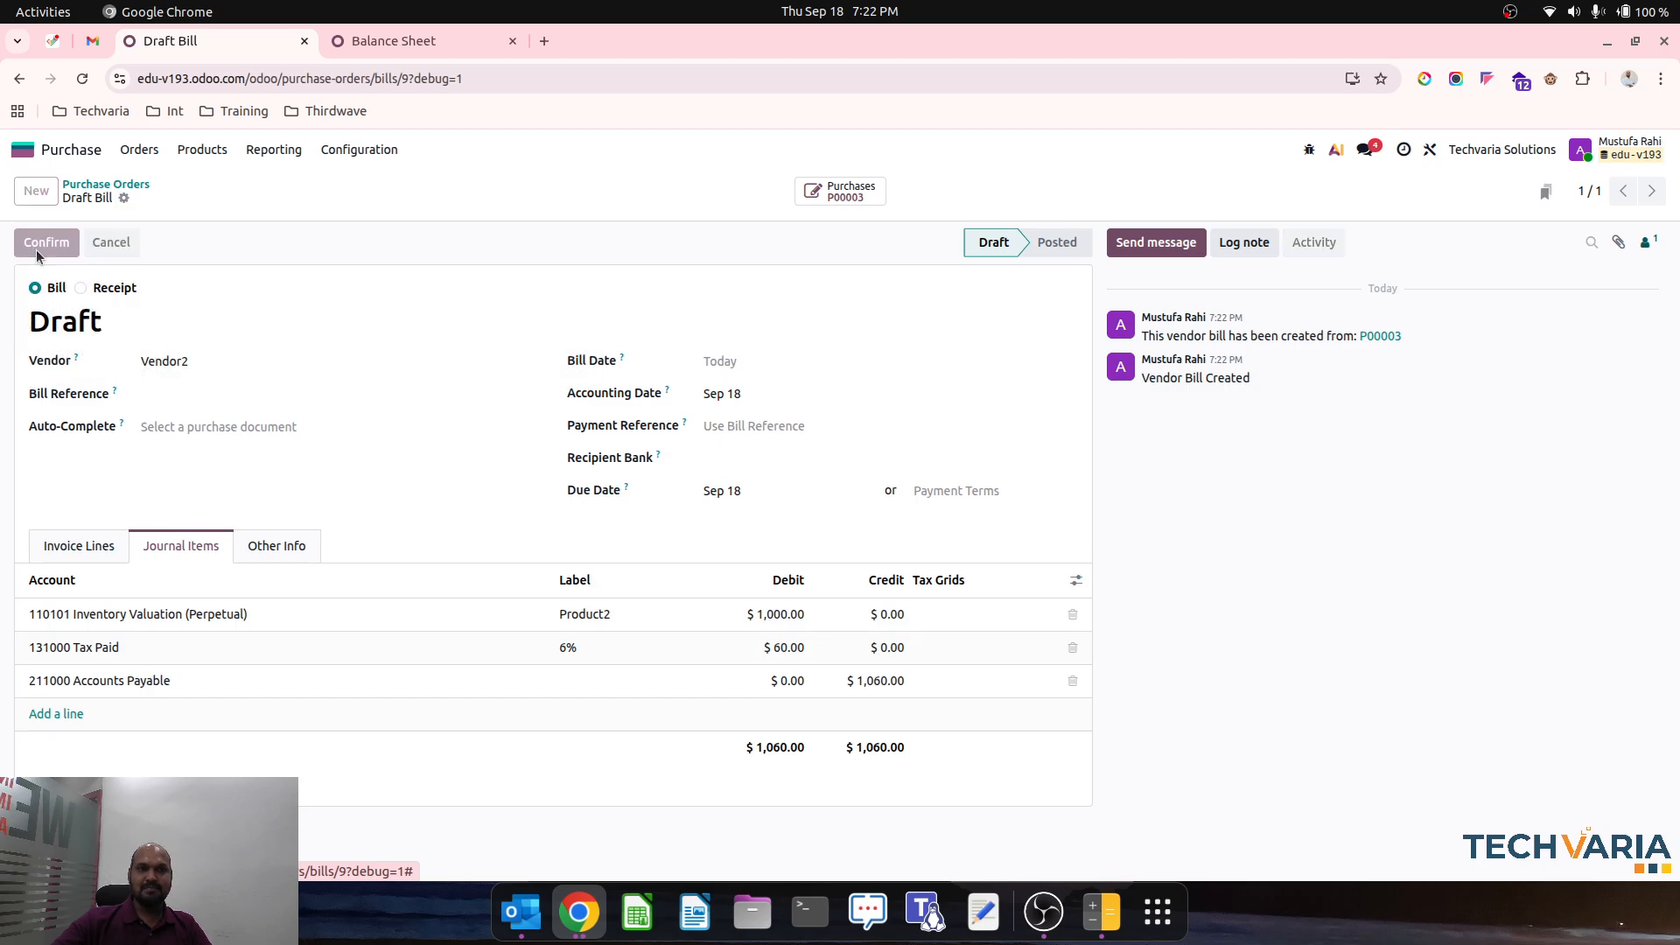
pyautogui.click(123, 184)
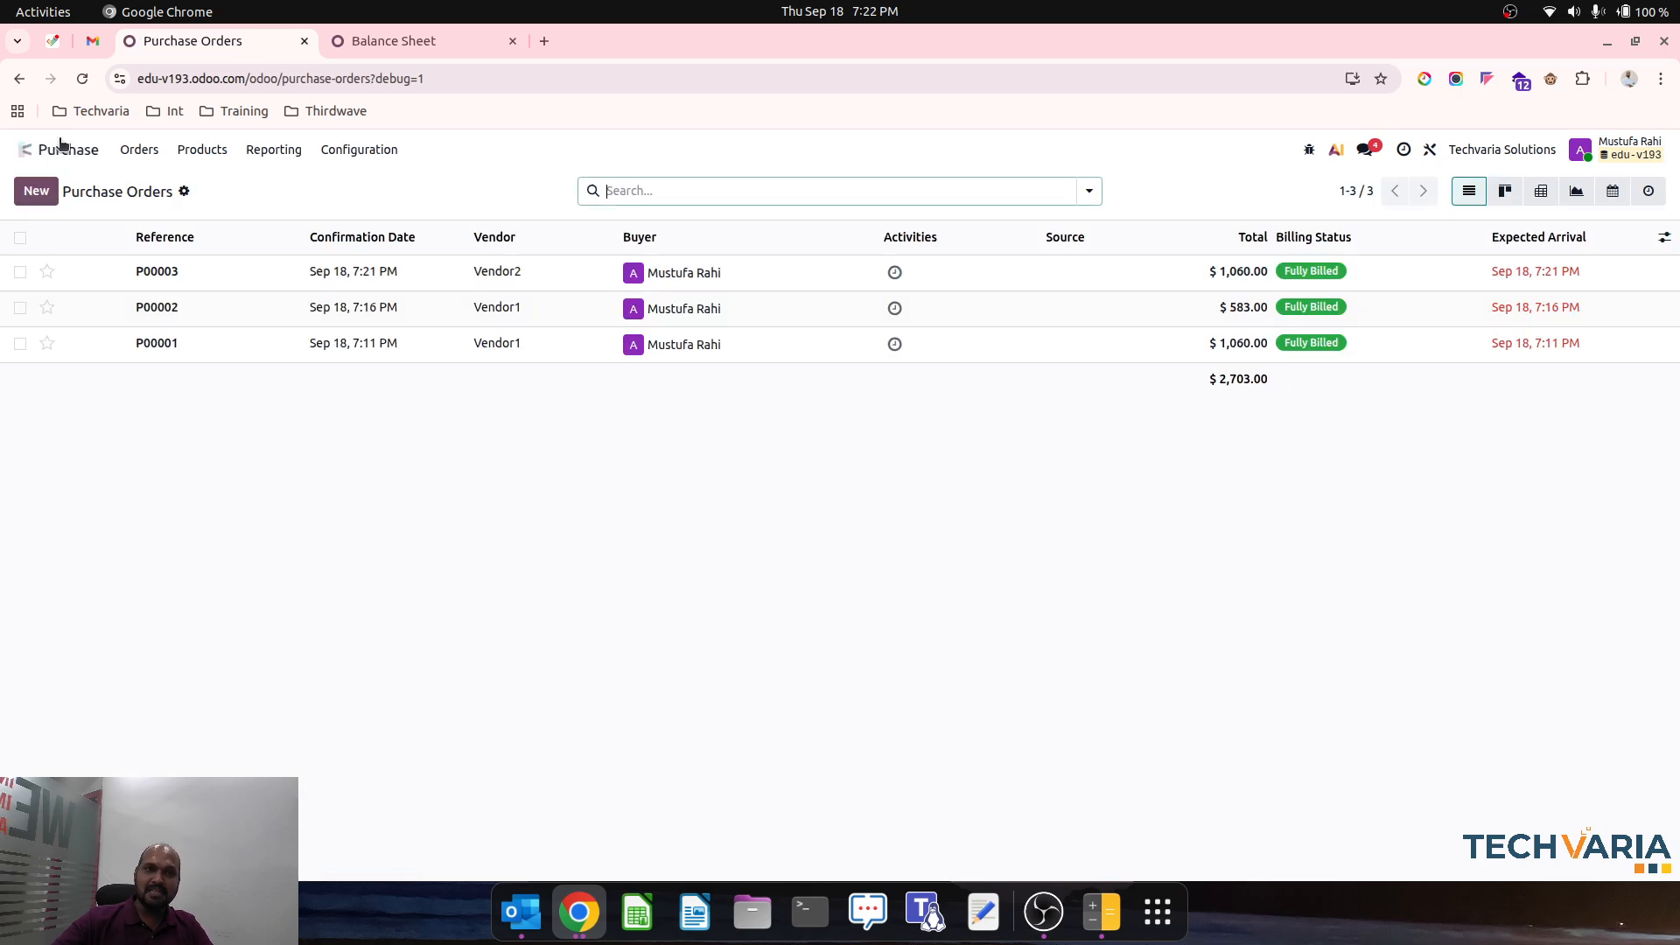
pyautogui.click(31, 148)
# - Reload the Balance Sheet to check the inventory valuation accounts and retry opening the Inventory Valuation review
pyautogui.click(459, 39)
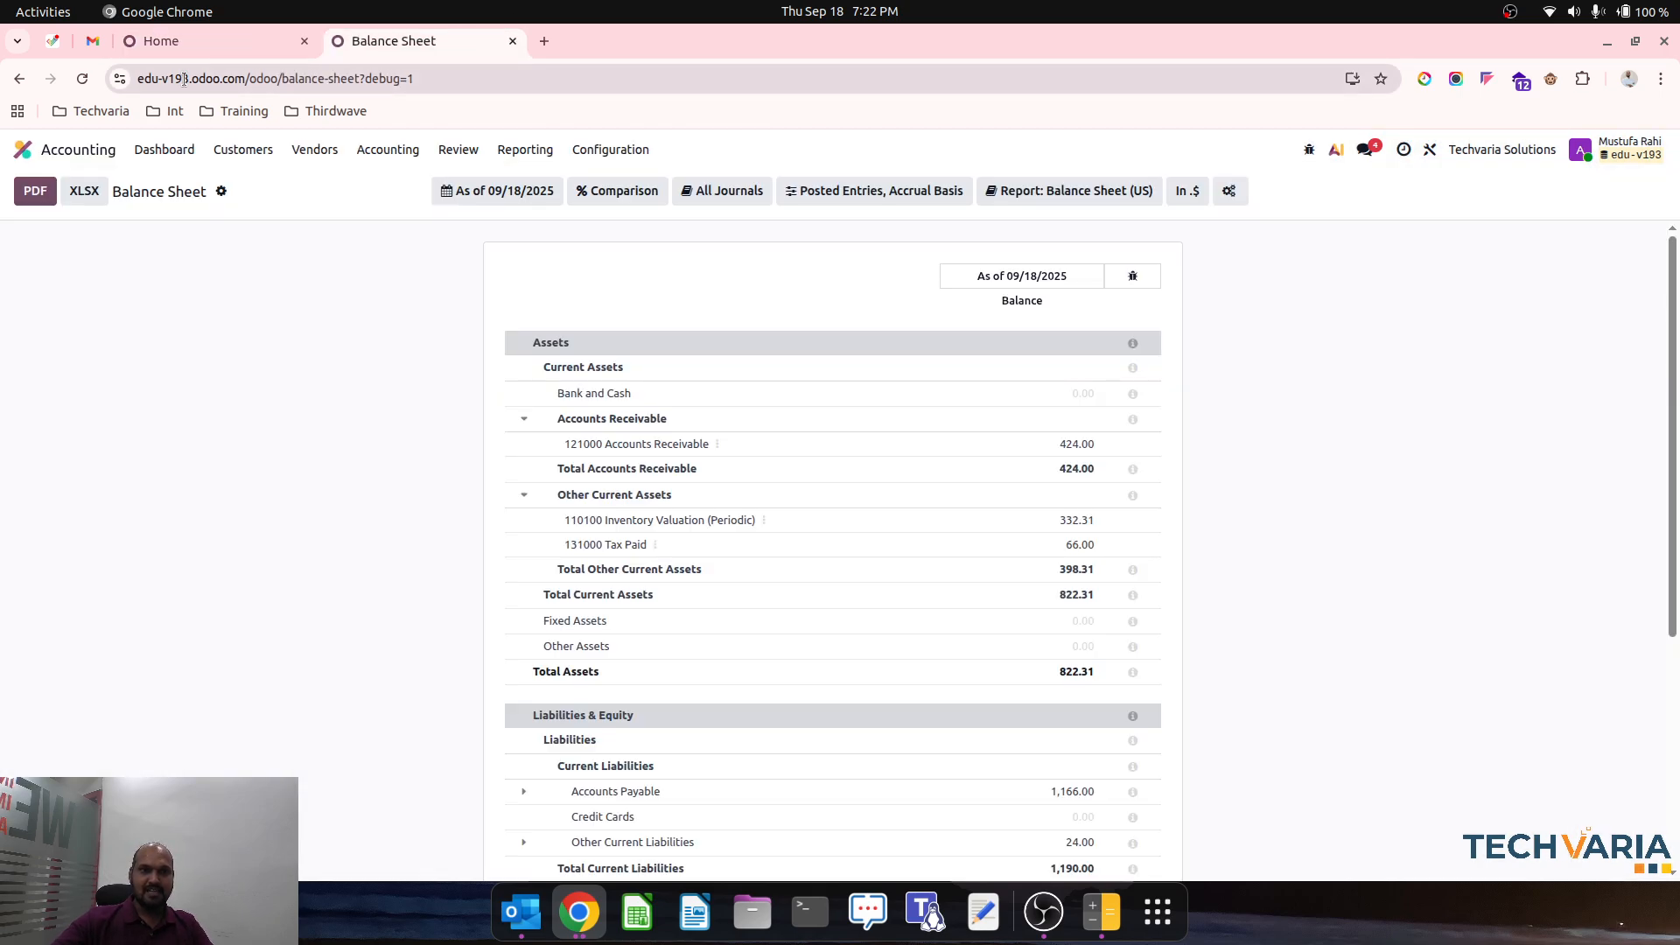
pyautogui.click(82, 78)
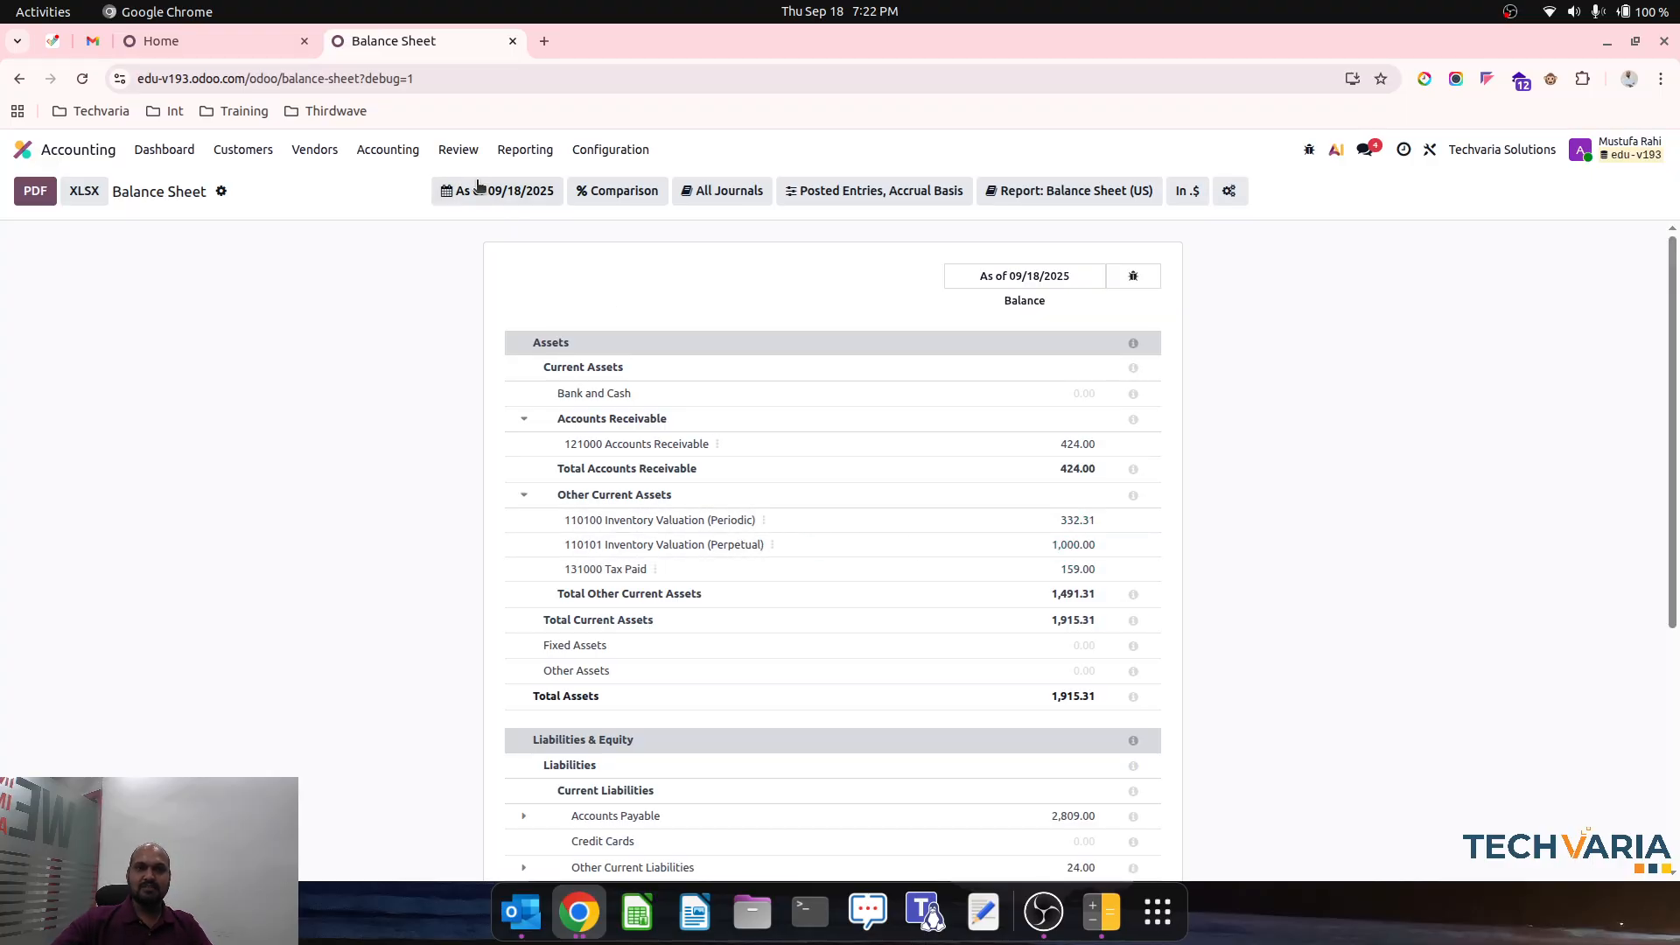
pyautogui.click(457, 152)
pyautogui.click(518, 360)
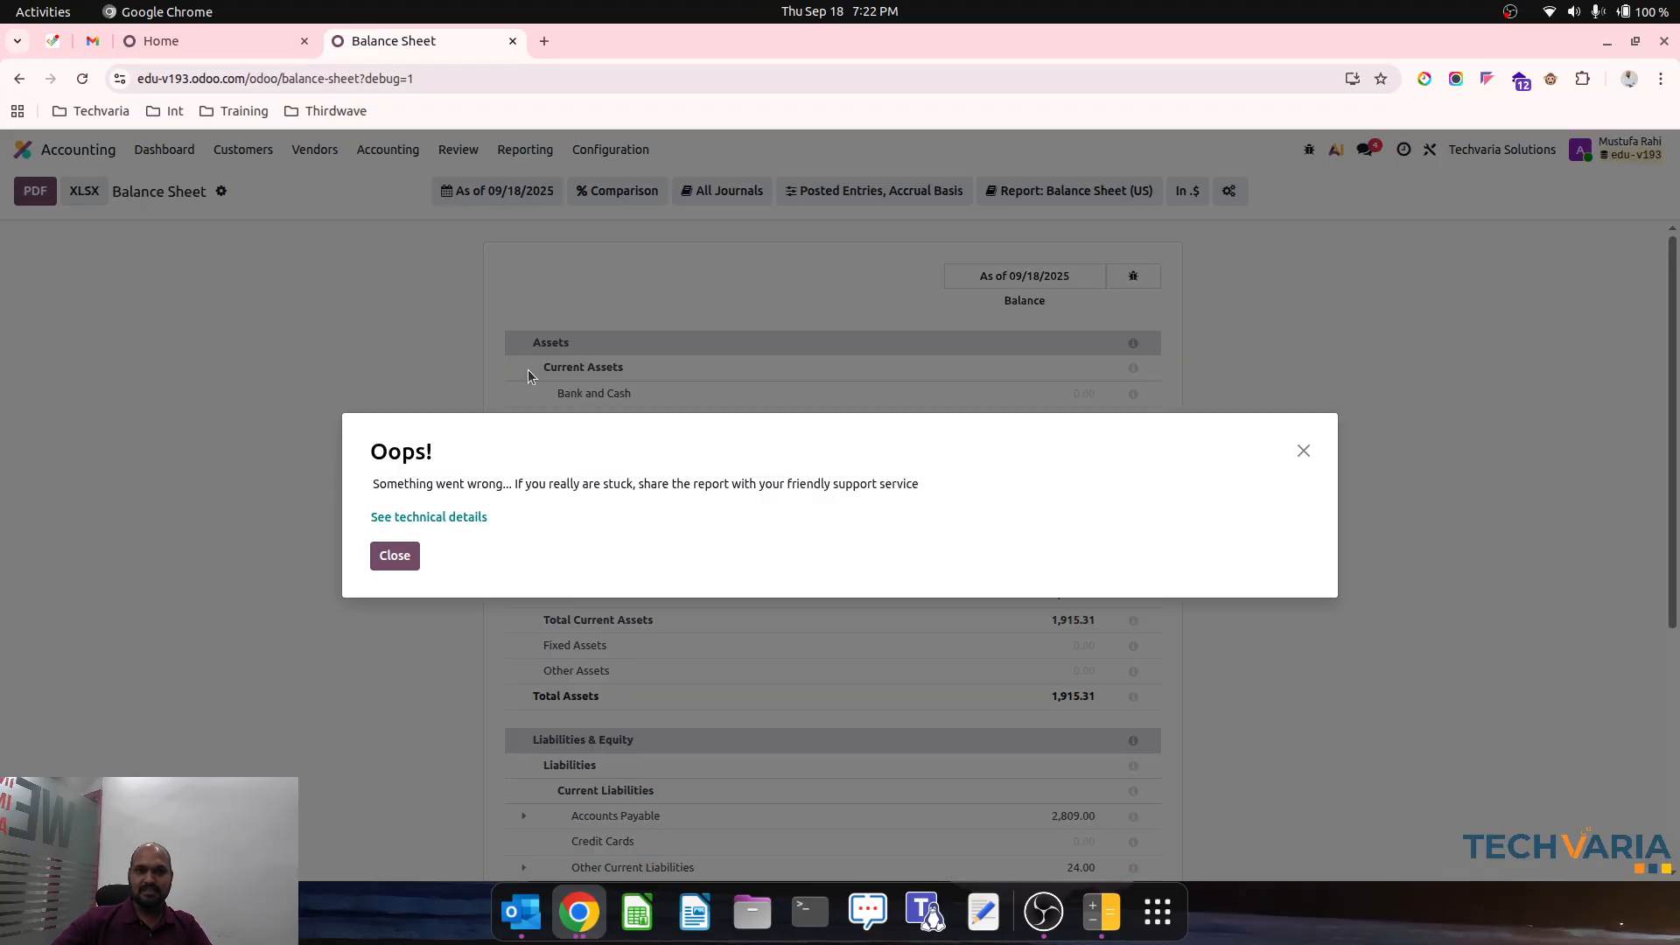
# - View the error's technical details, dismiss the message and return to the apps home screen
pyautogui.click(425, 518)
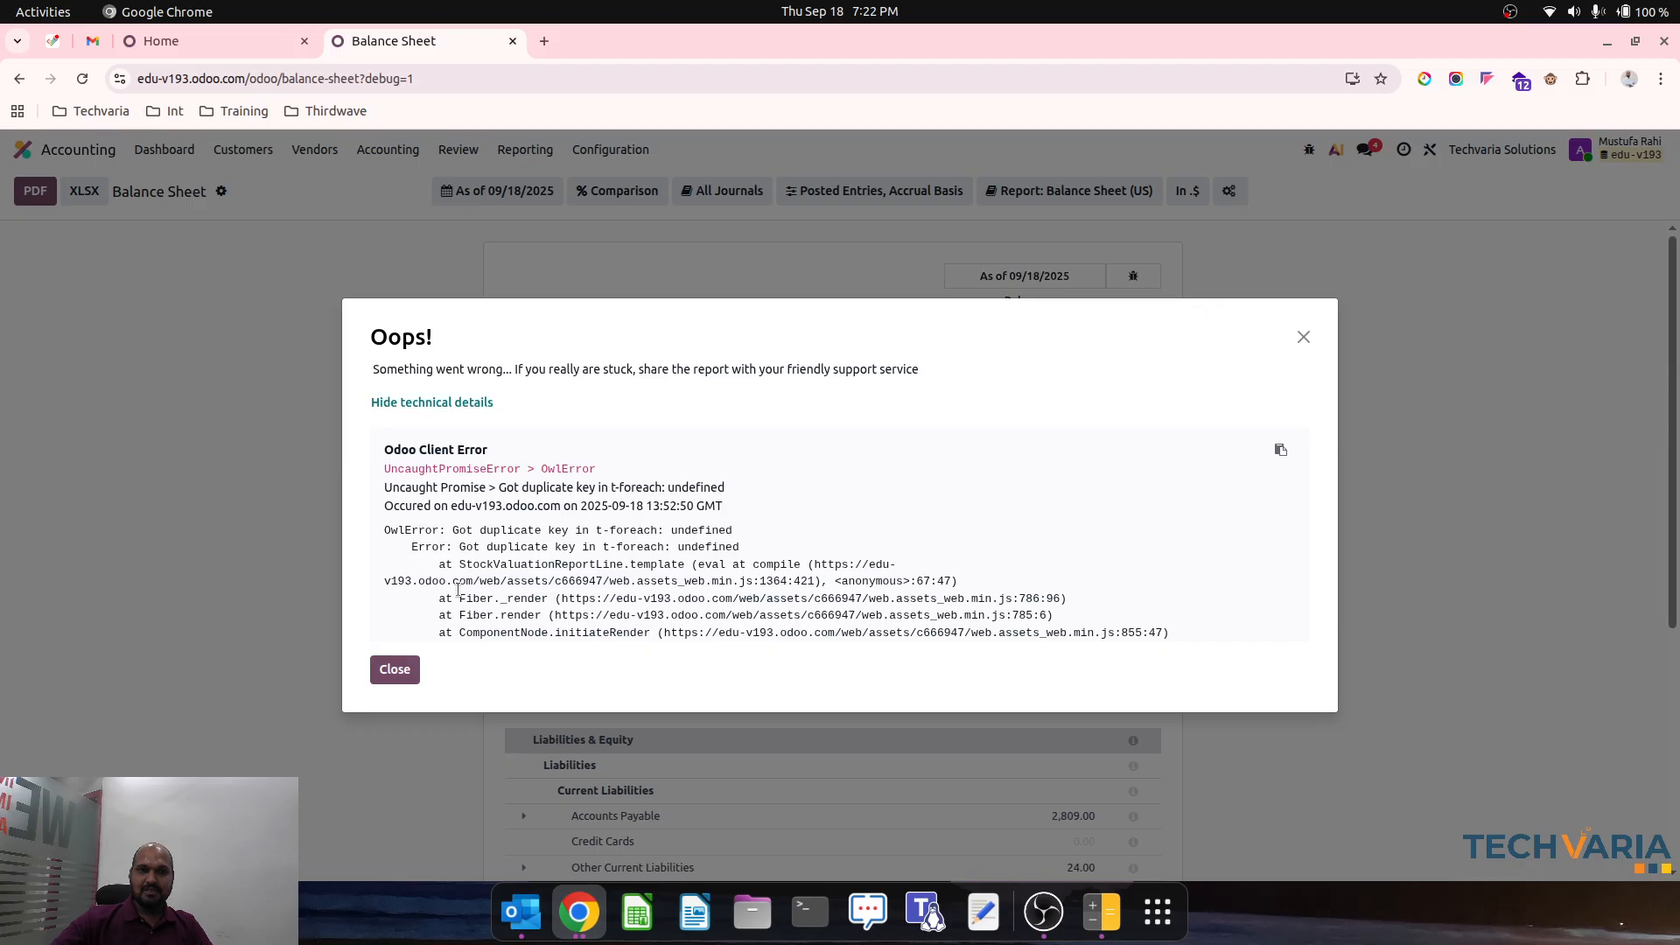
pyautogui.click(395, 670)
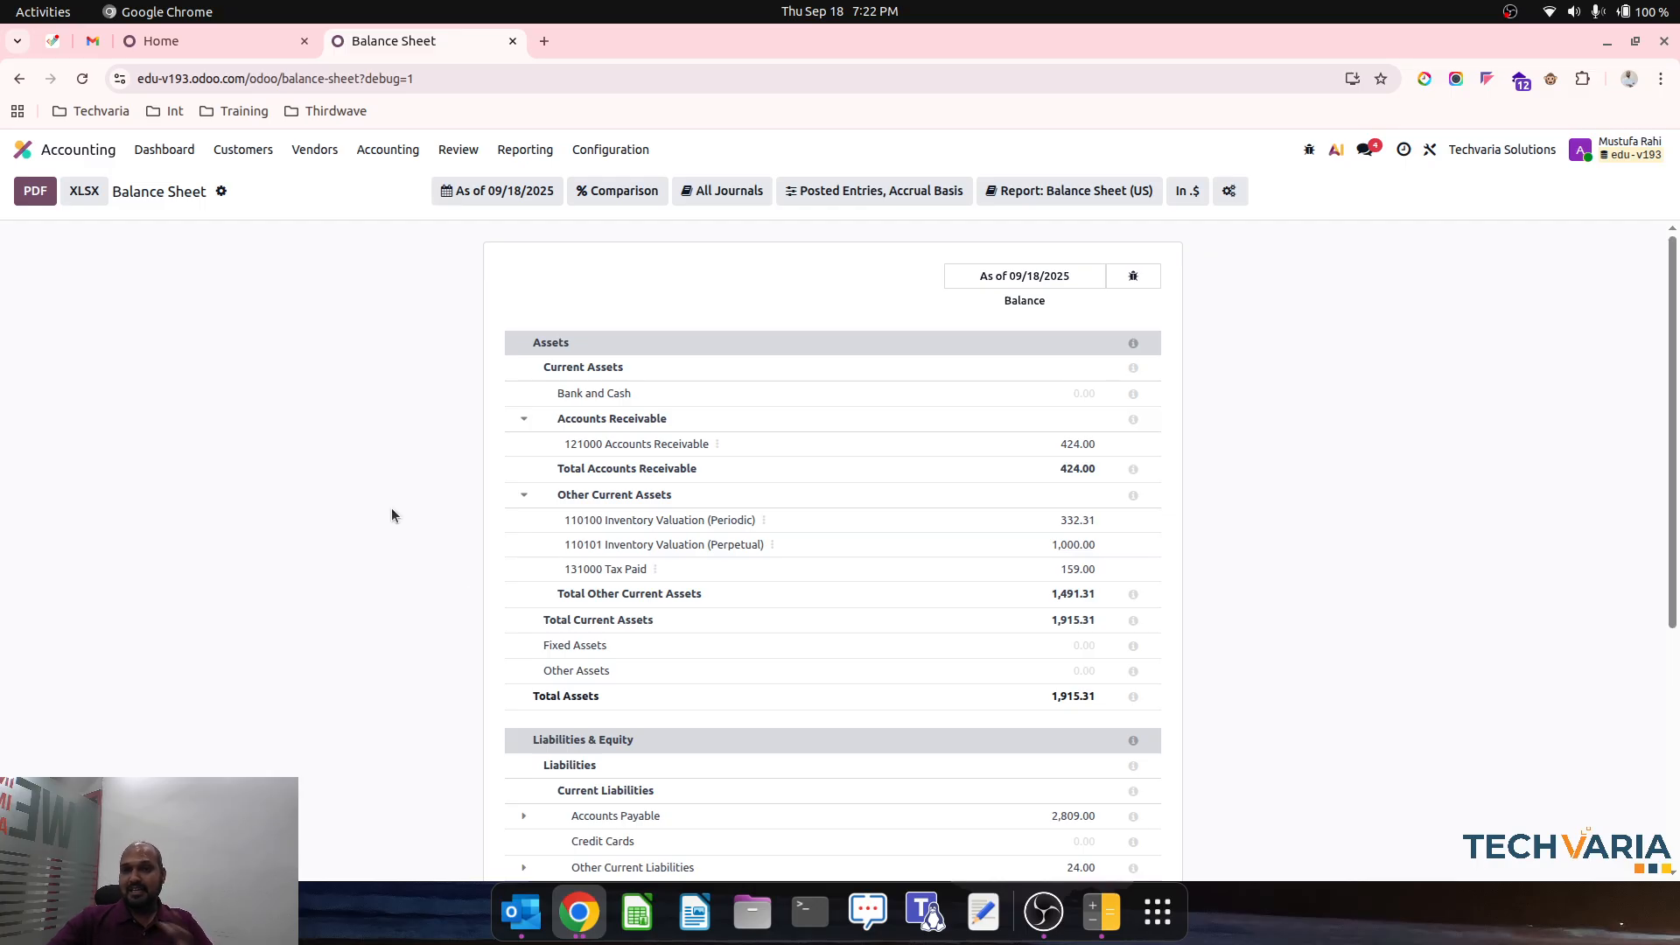
pyautogui.click(69, 156)
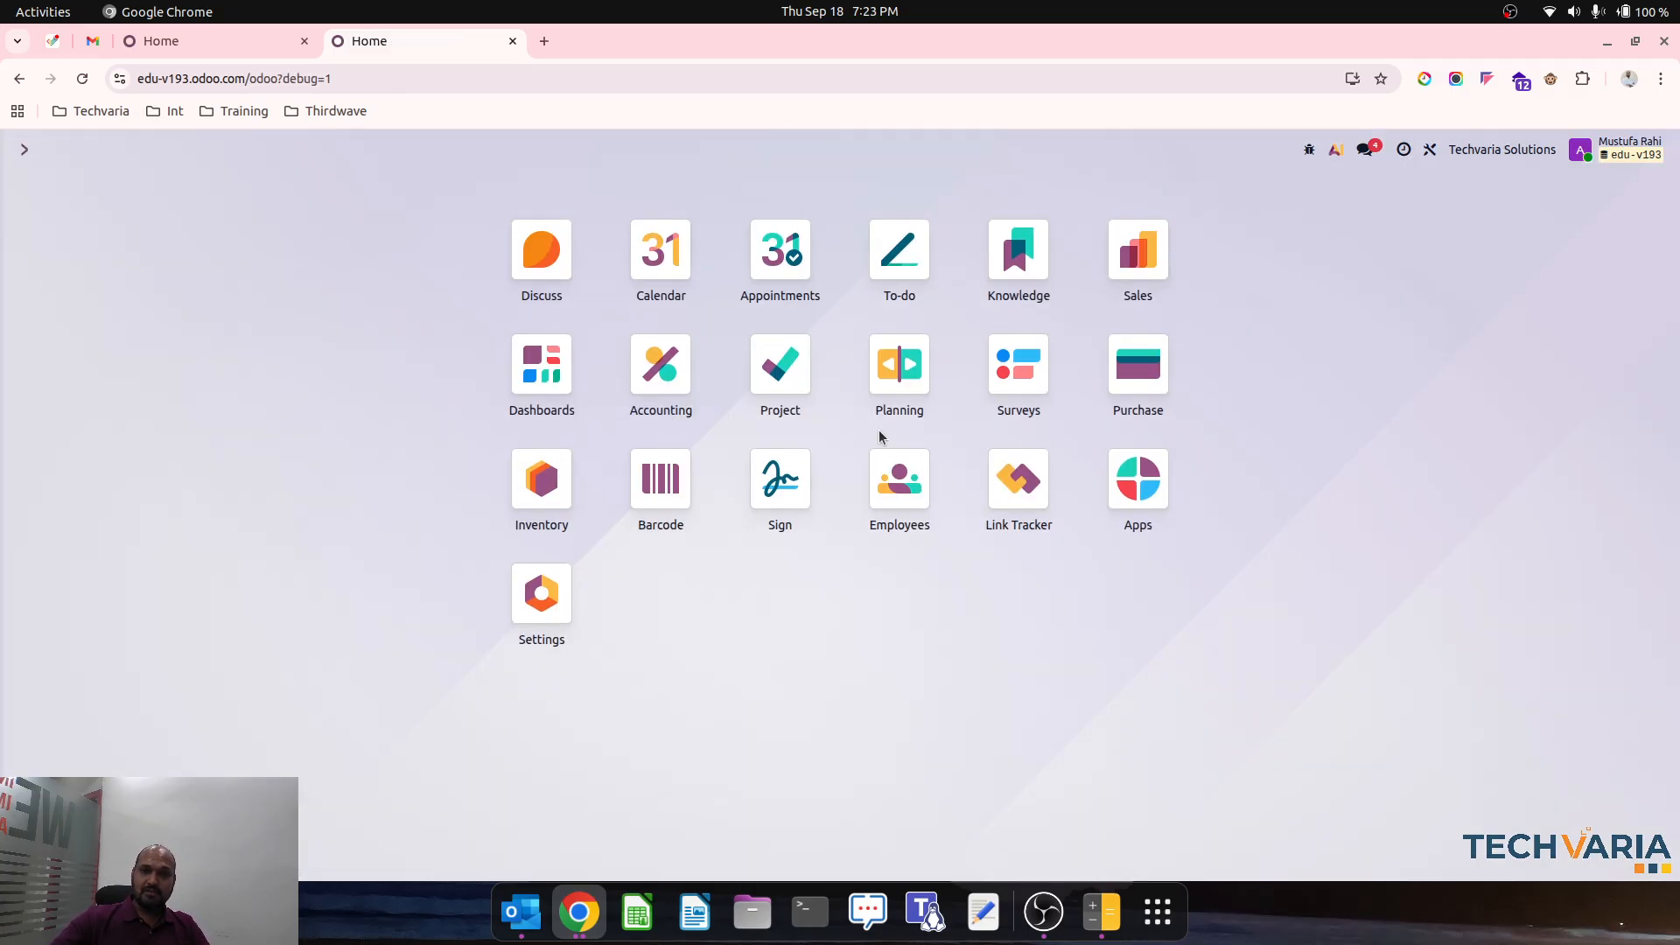
# - Start a new sales quotation for Customer1
pyautogui.click(1138, 254)
pyautogui.click(36, 190)
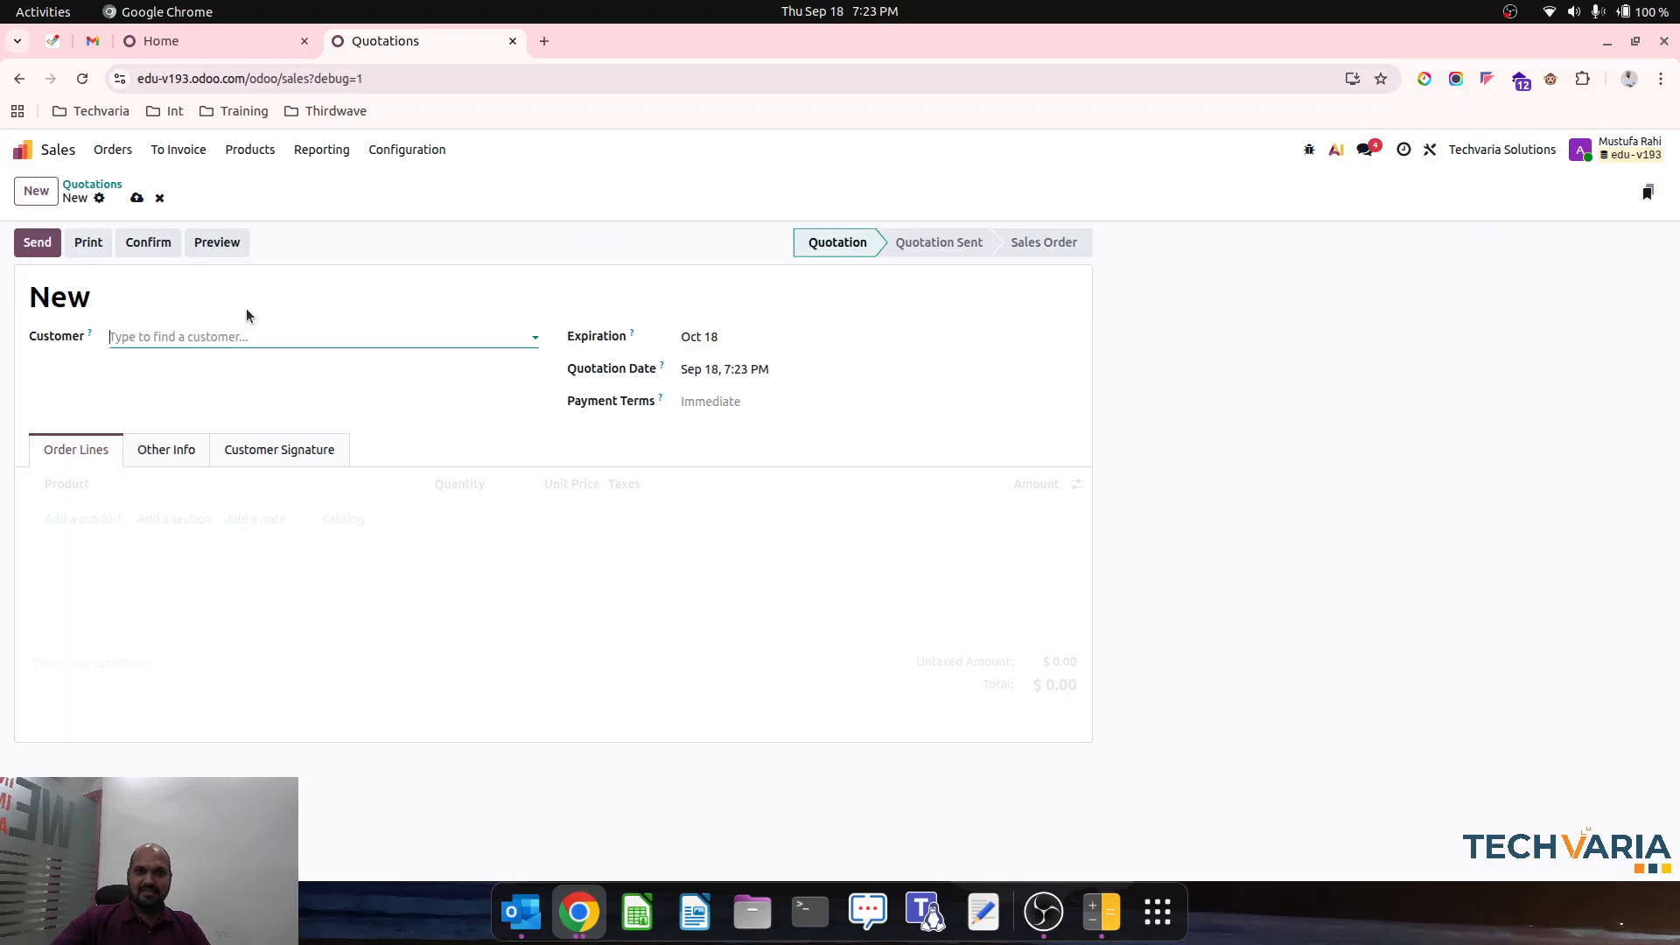
pyautogui.click(210, 335)
pyautogui.click(199, 365)
# - Add Product2 to the quotation with a quantity of 2 and a unit price of 200
pyautogui.click(84, 518)
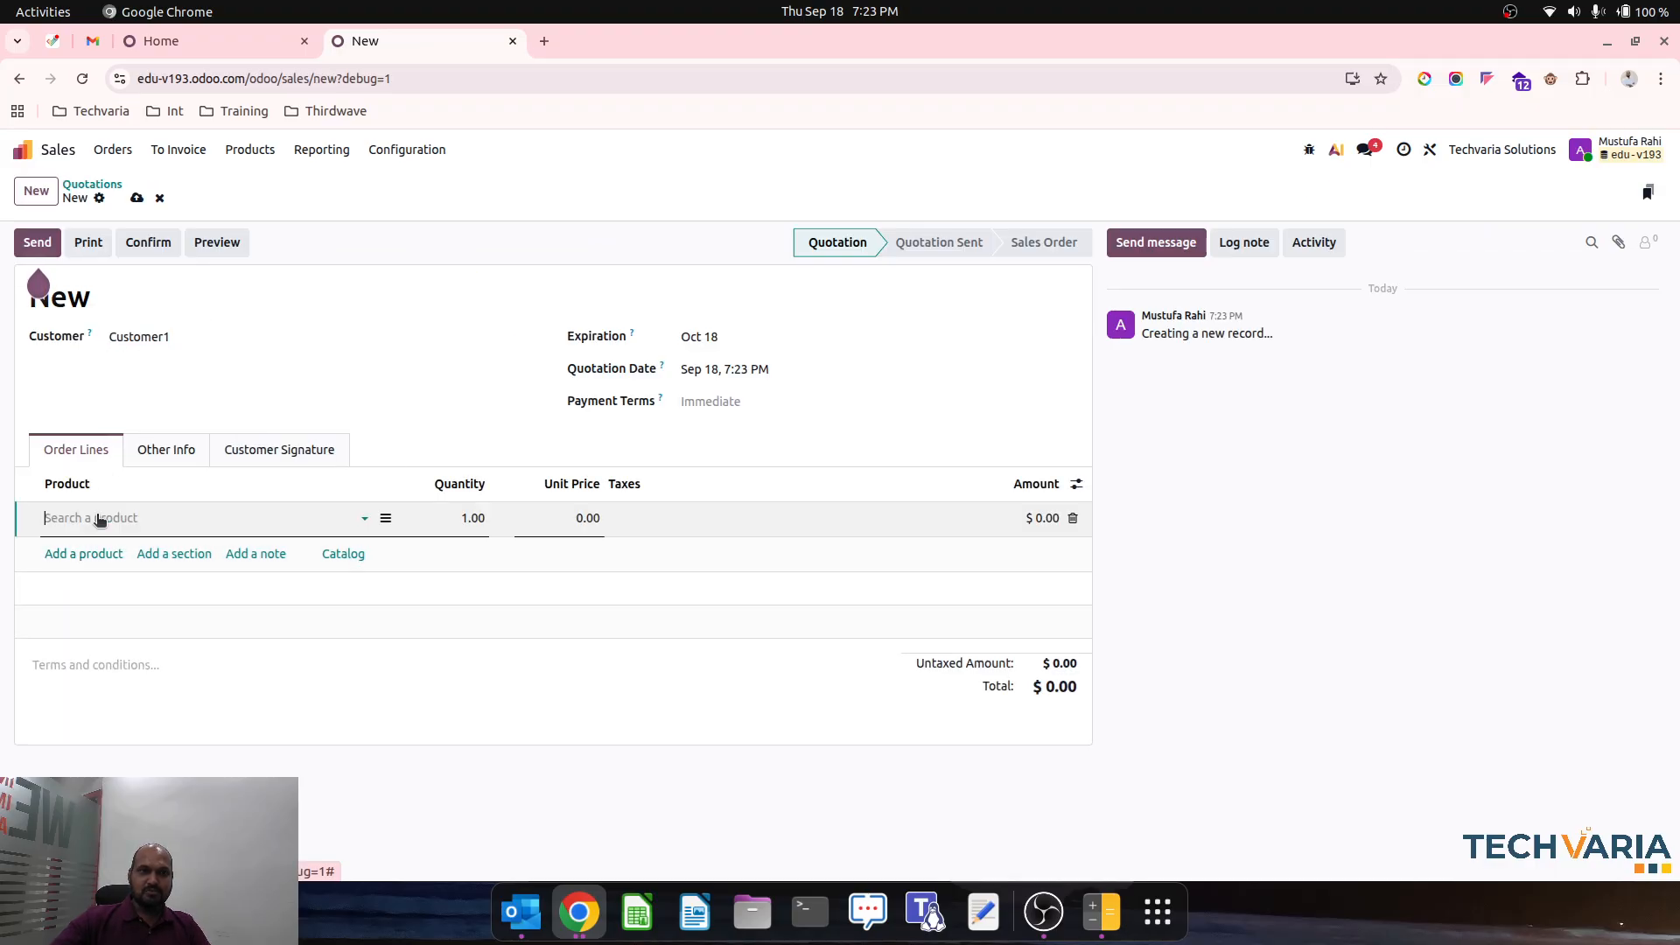
pyautogui.click(467, 517)
pyautogui.write('2')
pyautogui.press('Tab')
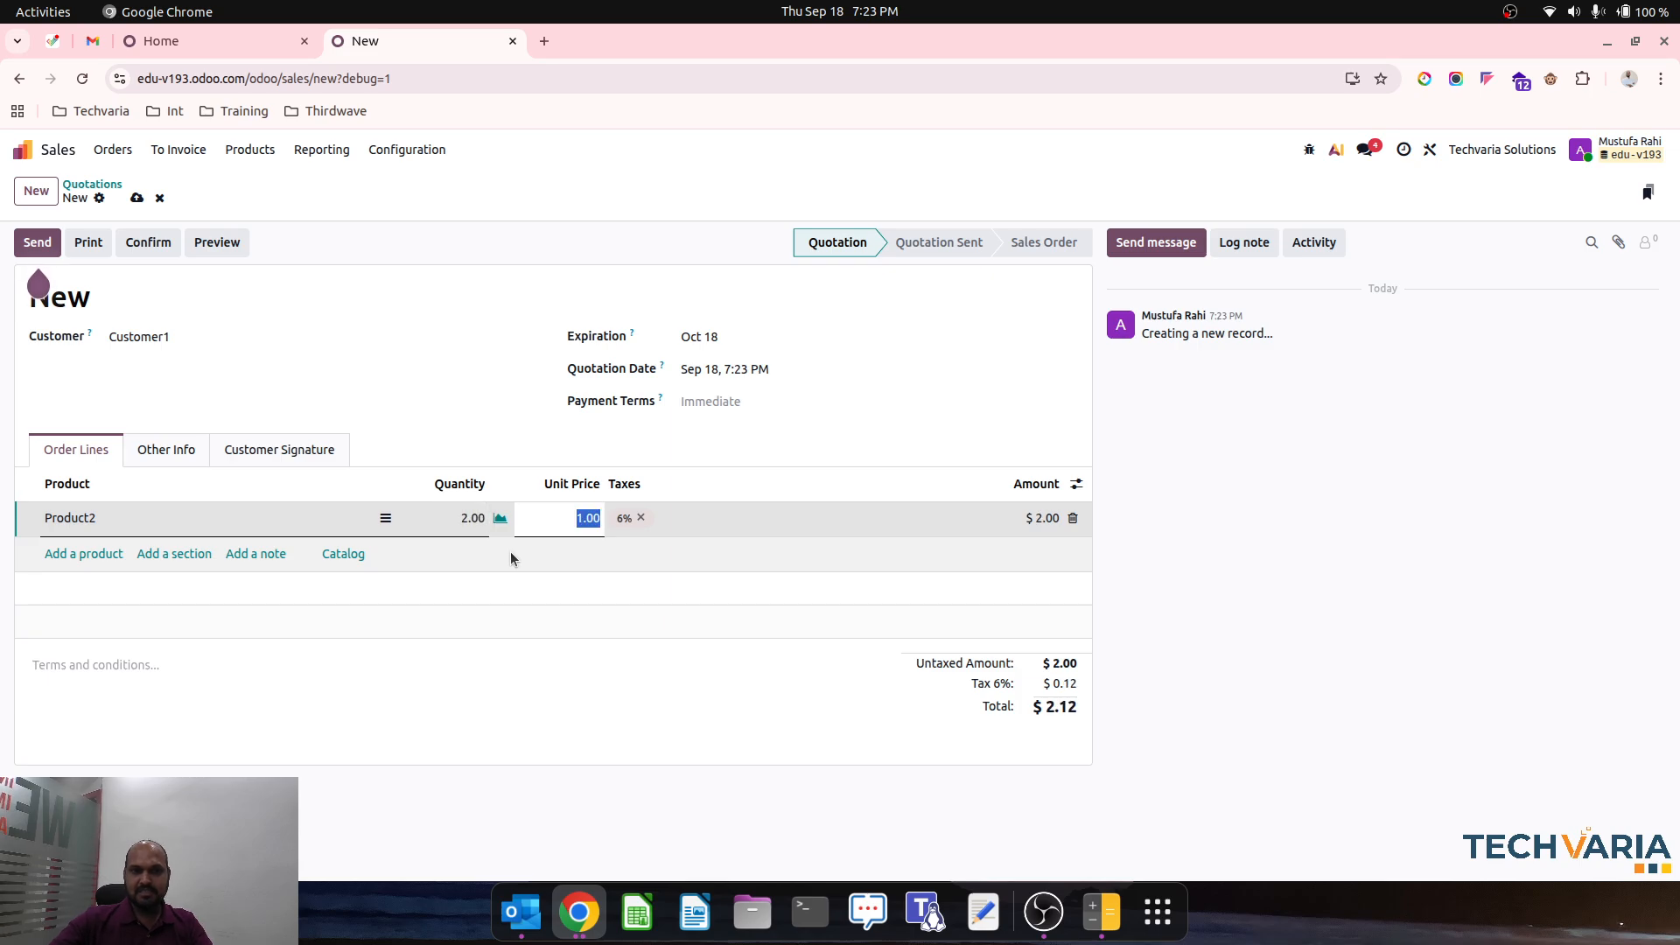
pyautogui.write('200')
pyautogui.press('Tab')
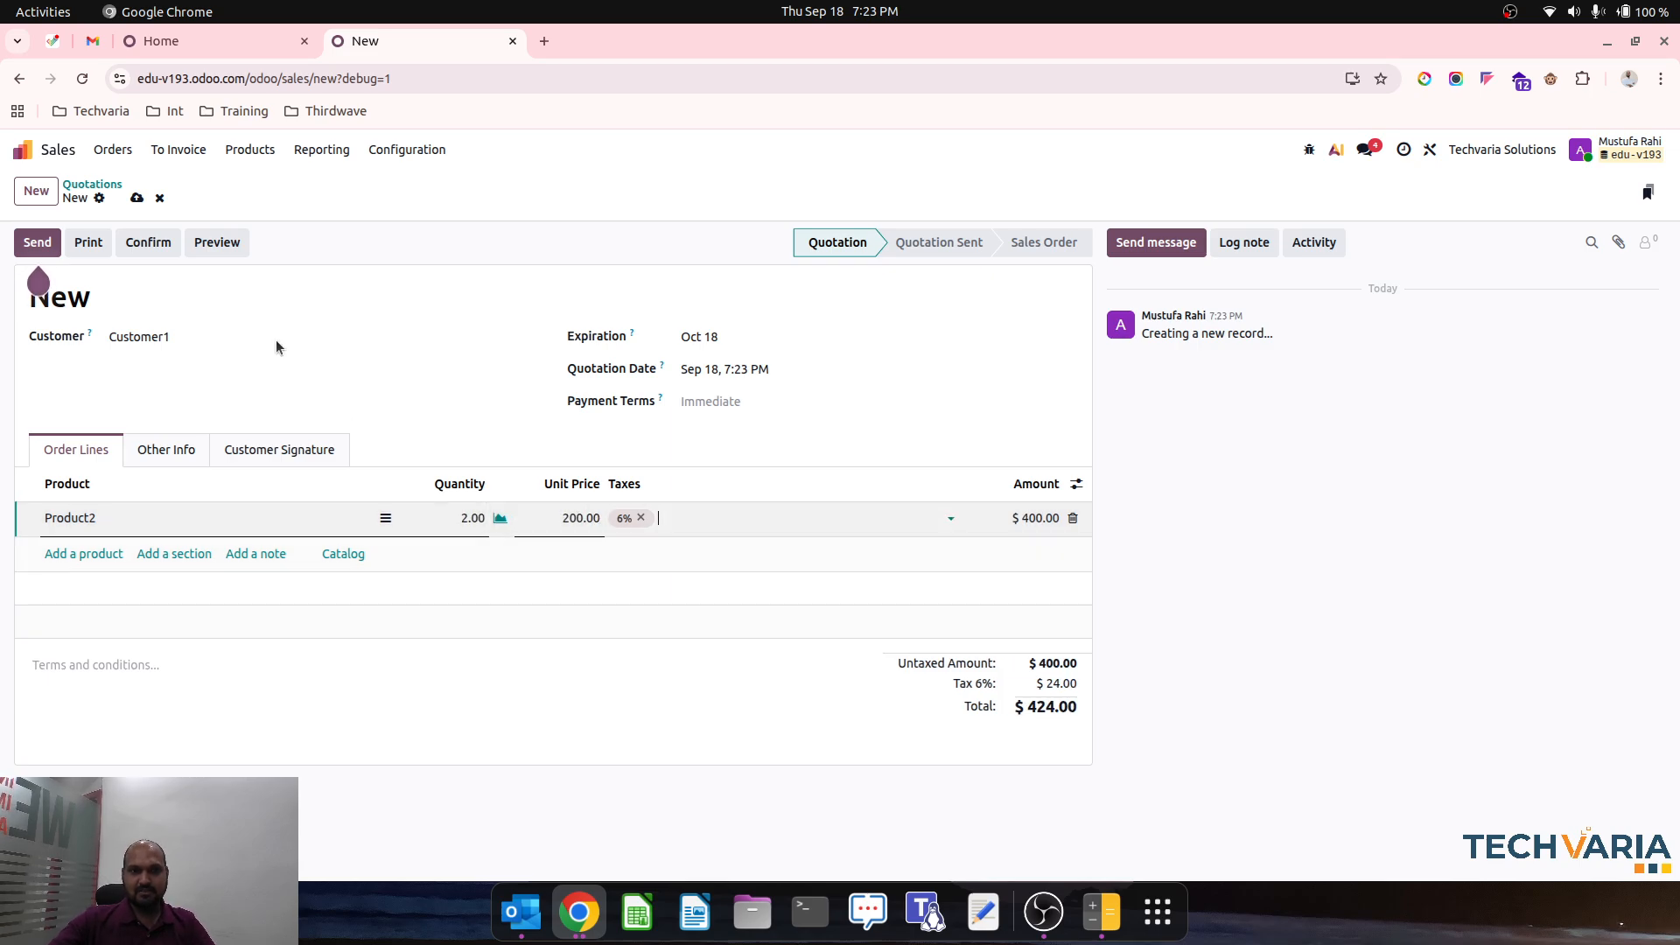
# - Confirm the quotation and validate its delivery order for Product2
pyautogui.click(148, 242)
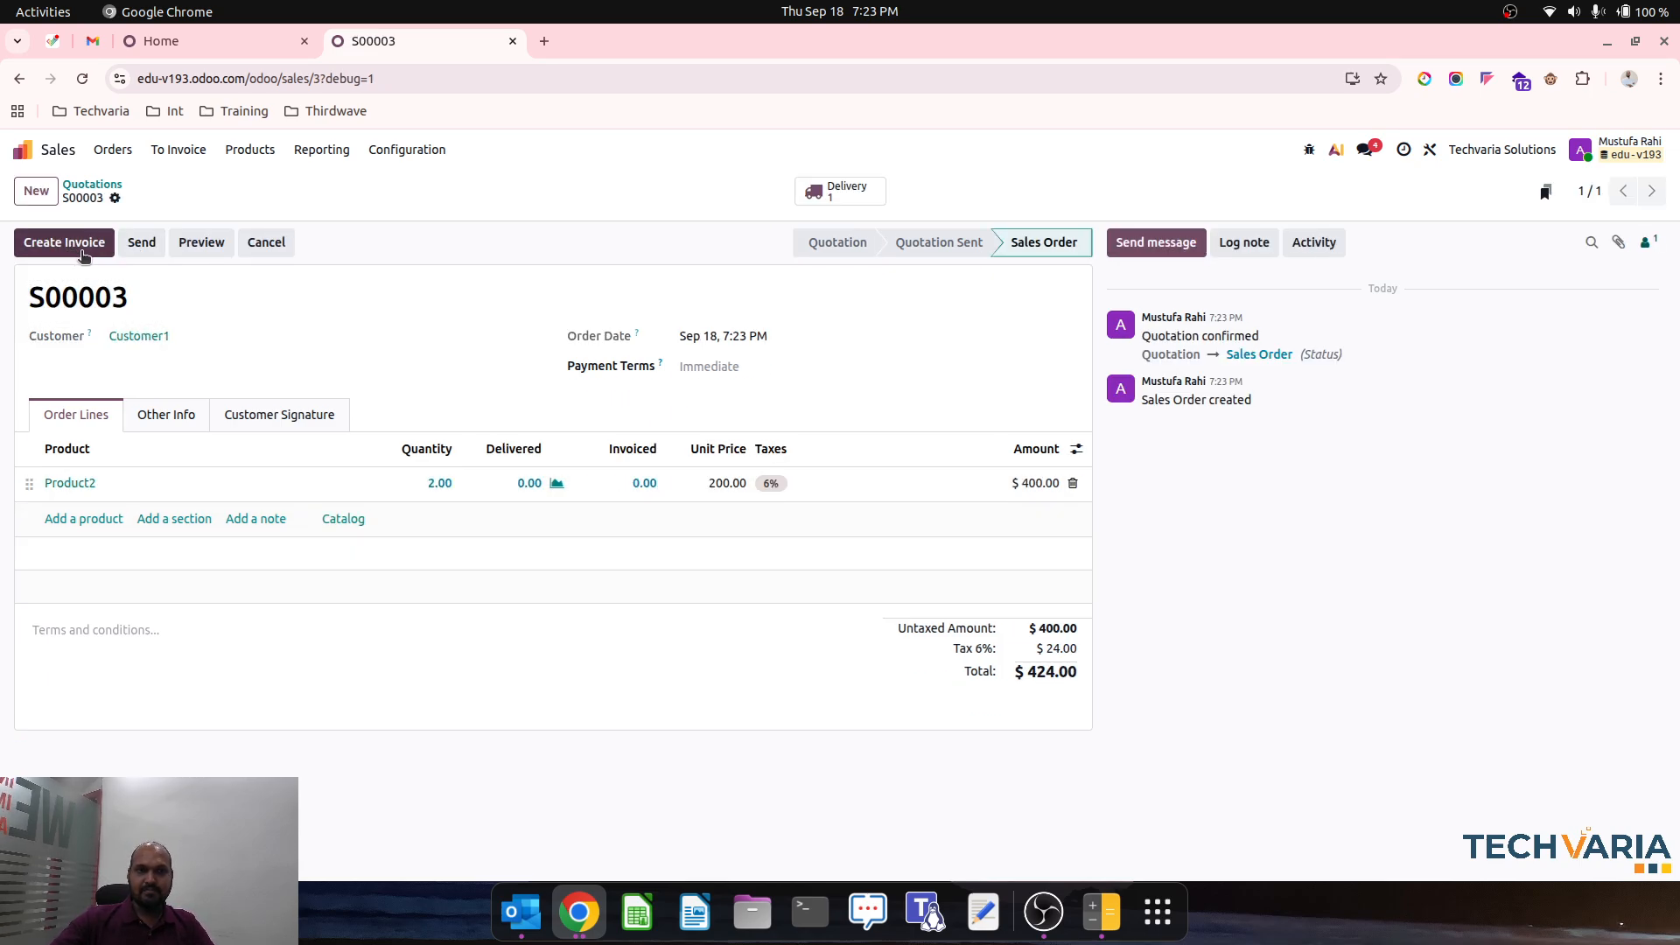
pyautogui.click(831, 191)
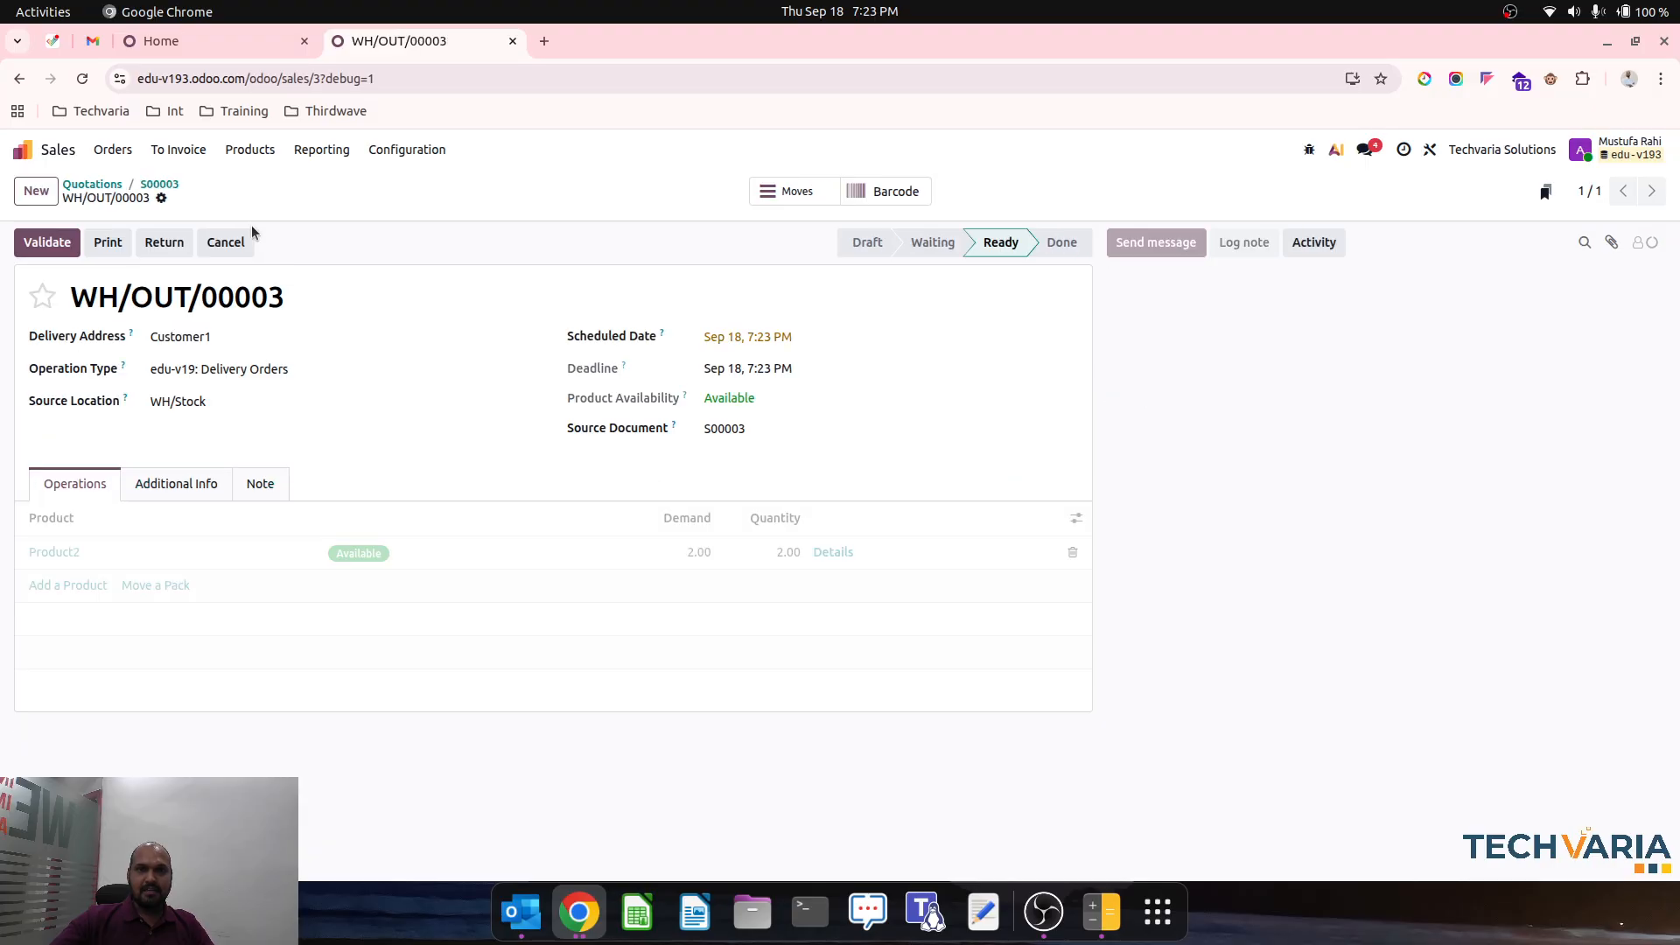
pyautogui.click(48, 243)
# - Check the inventory accounts in the Balance Sheet and the cost of sales in the Profit and Loss report
pyautogui.click(244, 42)
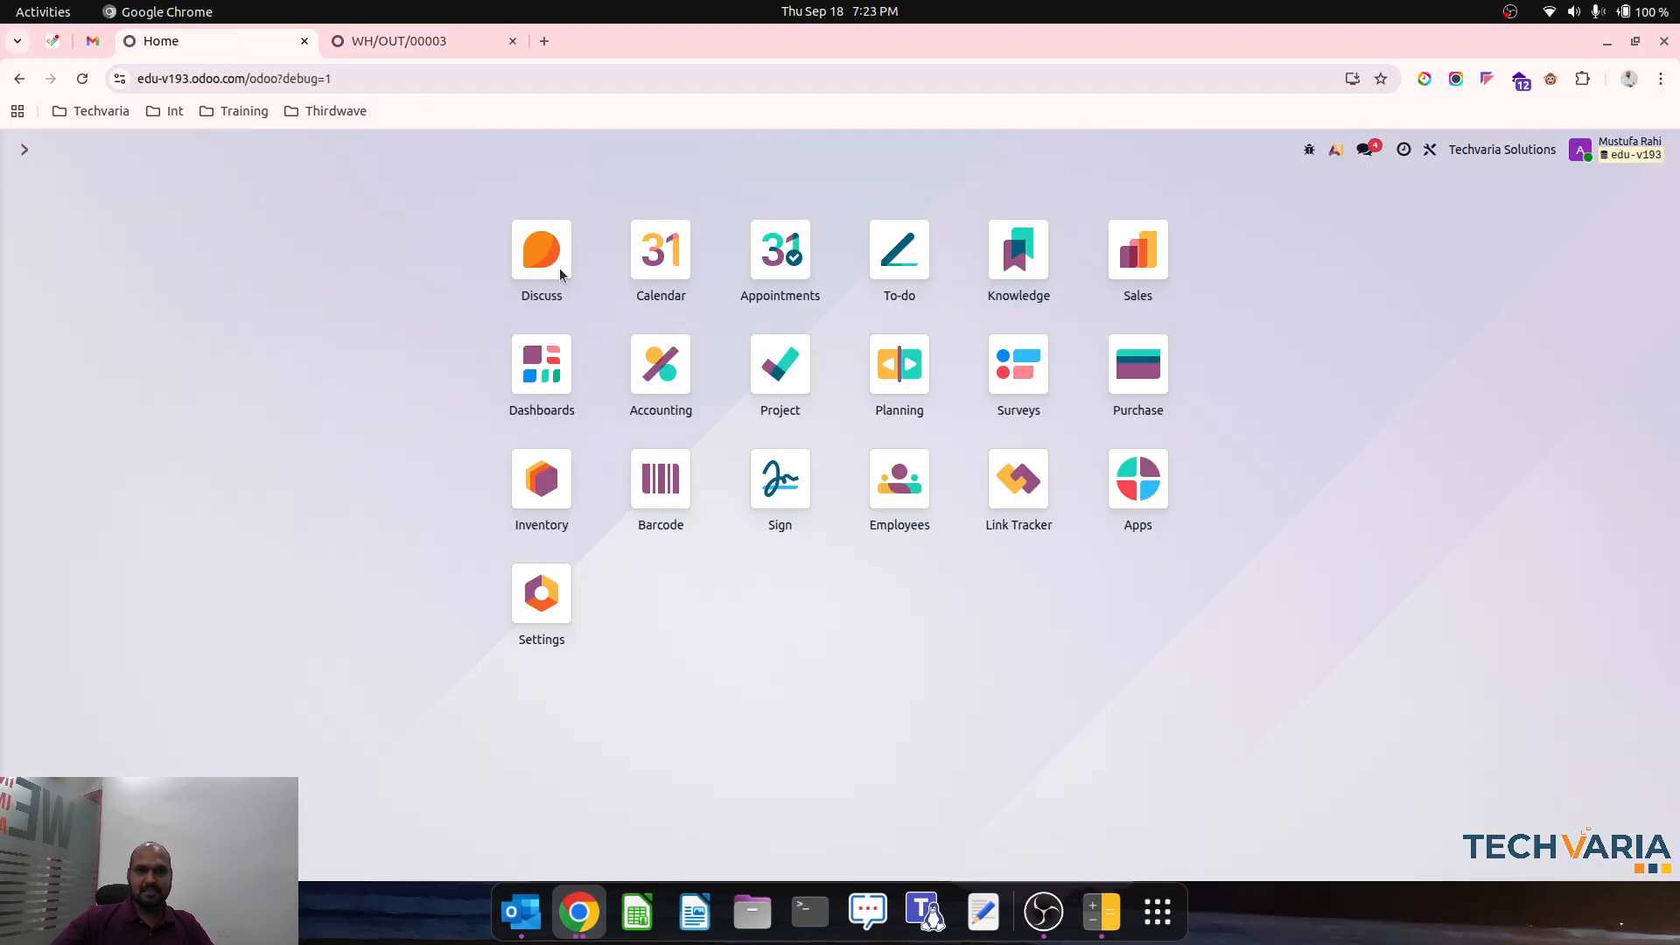
pyautogui.click(677, 393)
pyautogui.click(524, 150)
pyautogui.click(556, 206)
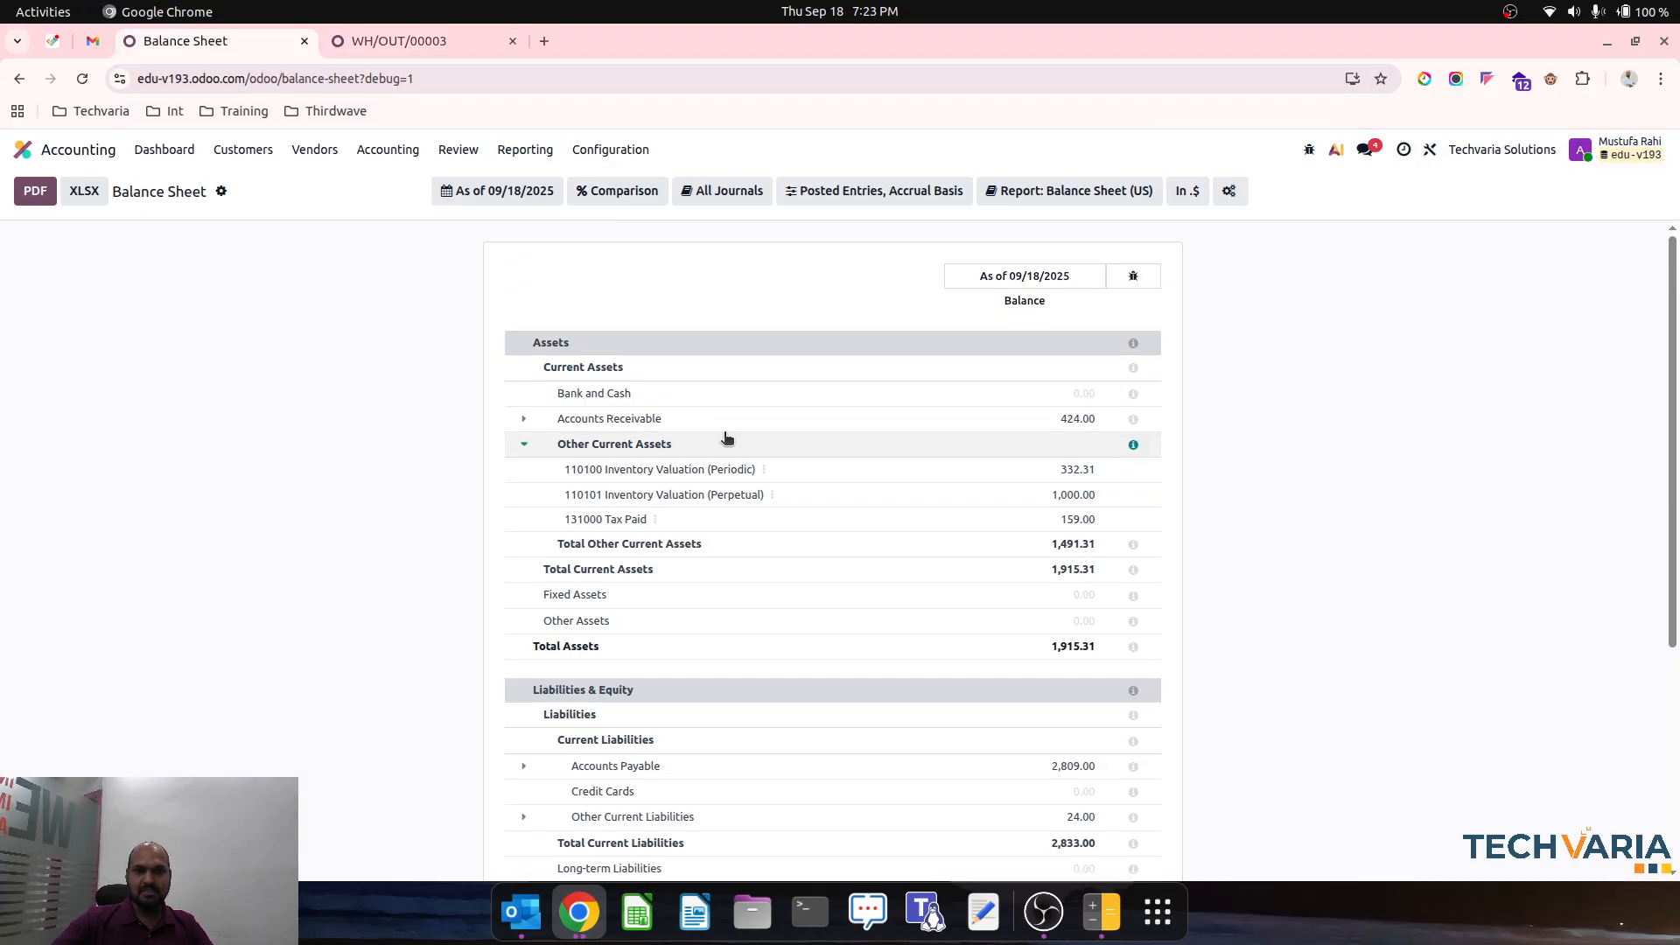
pyautogui.click(466, 147)
pyautogui.click(525, 149)
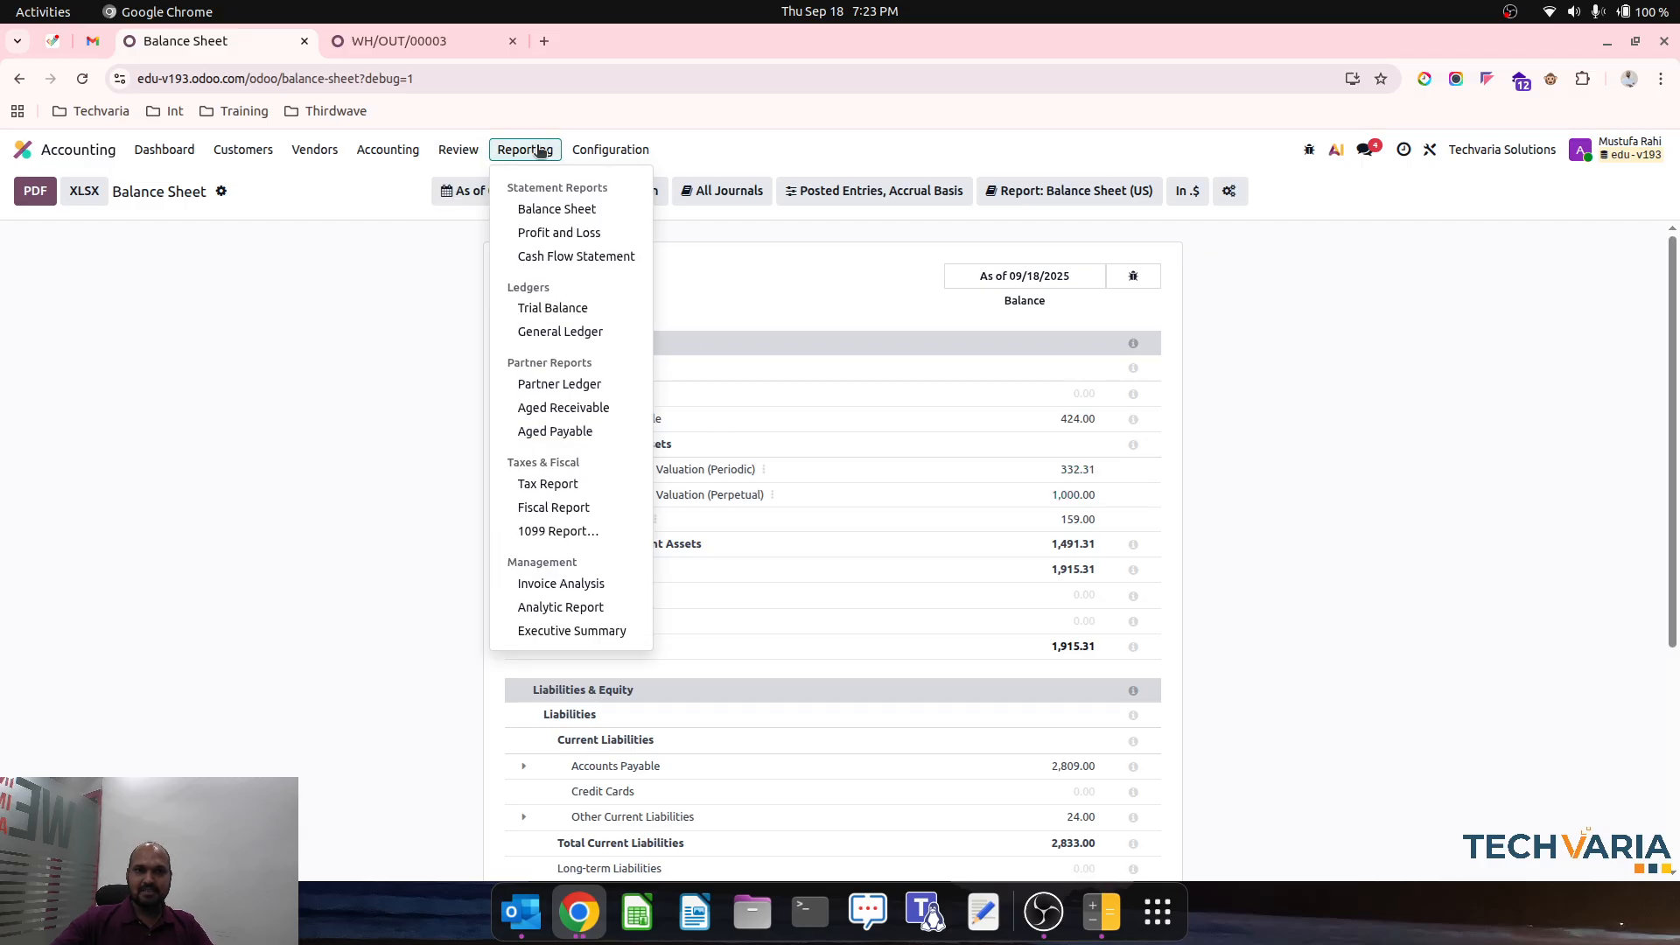
pyautogui.click(561, 233)
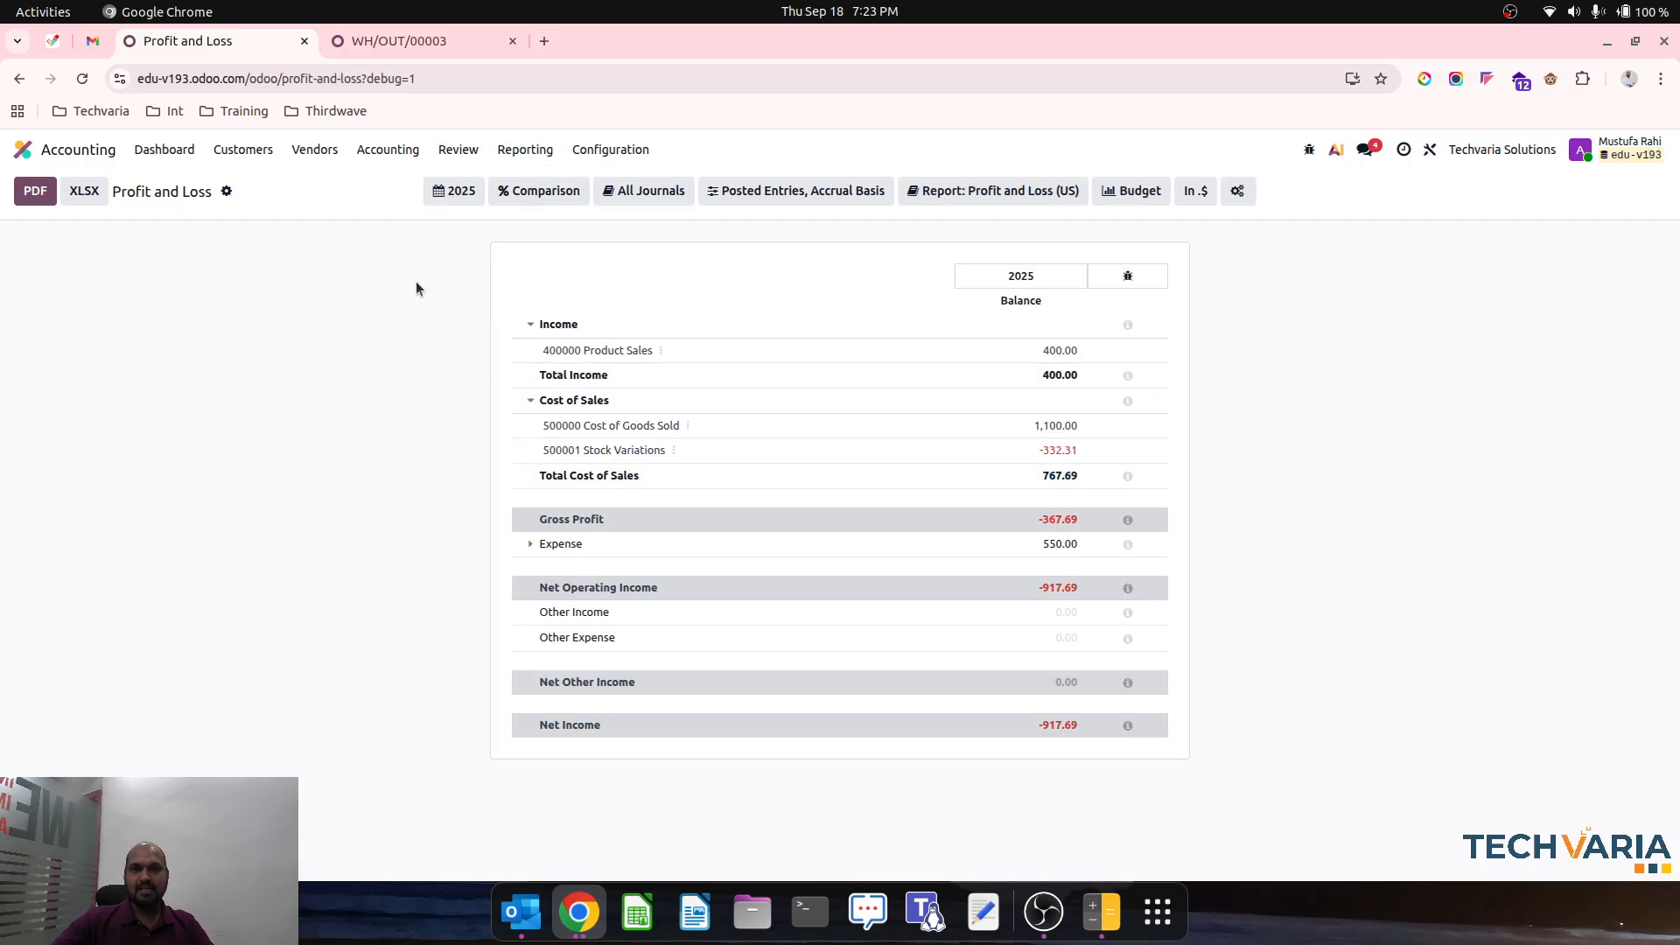
# - Create the customer invoice for sales order S00003, view its journal items and confirm it
pyautogui.click(329, 46)
pyautogui.click(161, 185)
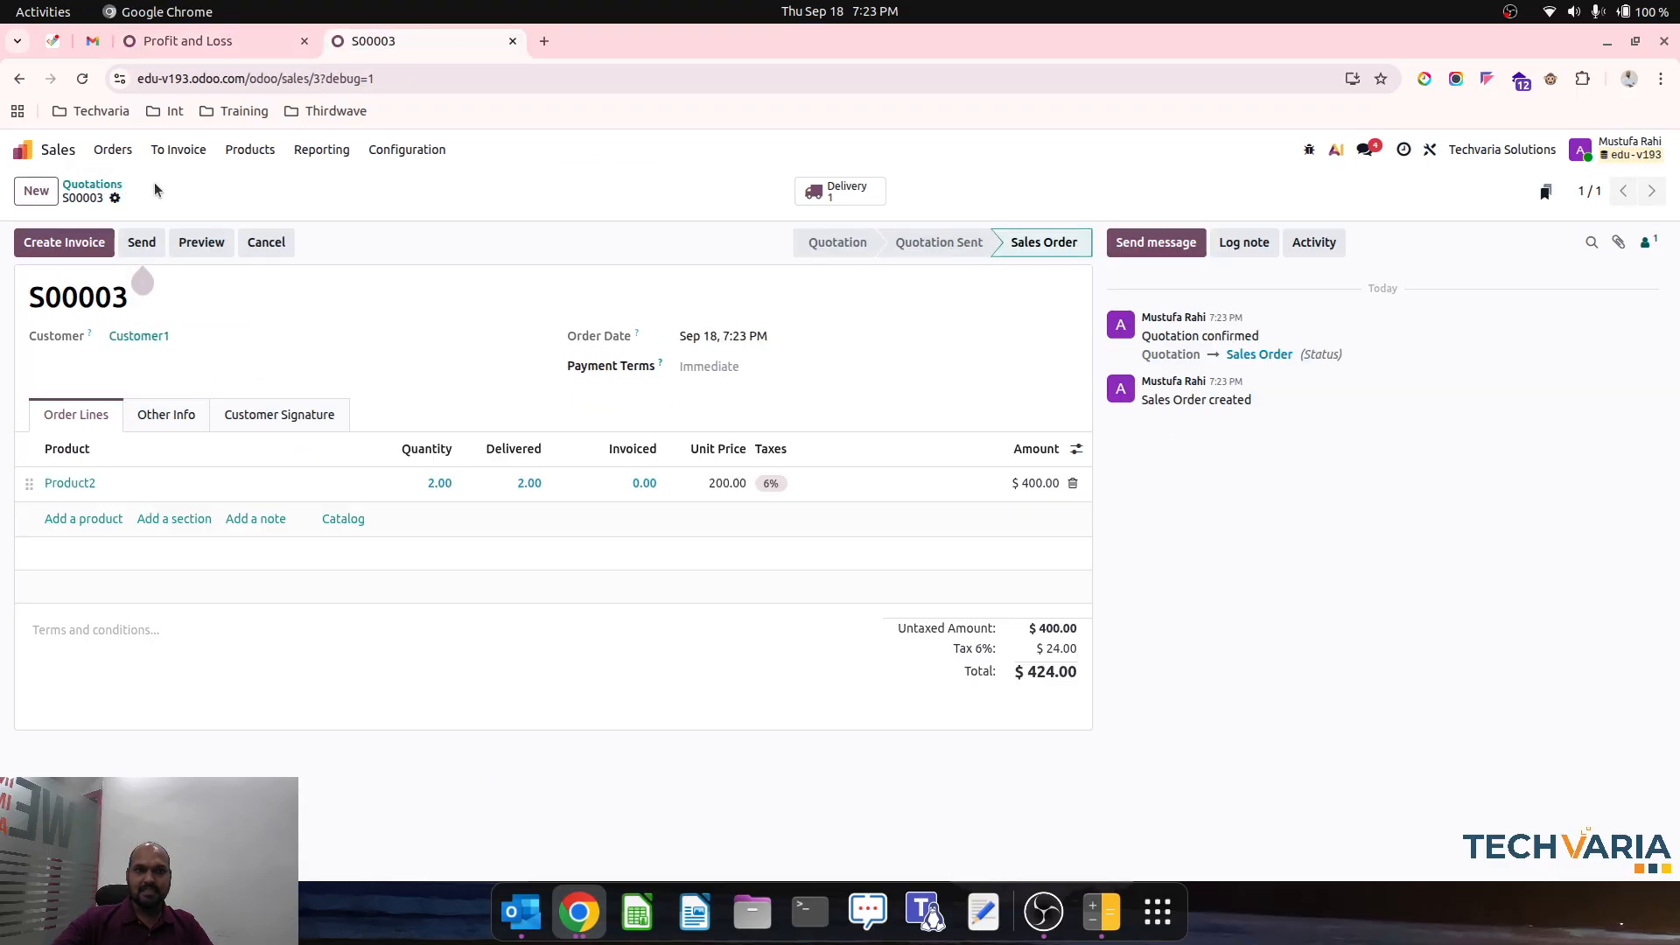
pyautogui.click(64, 242)
pyautogui.click(488, 595)
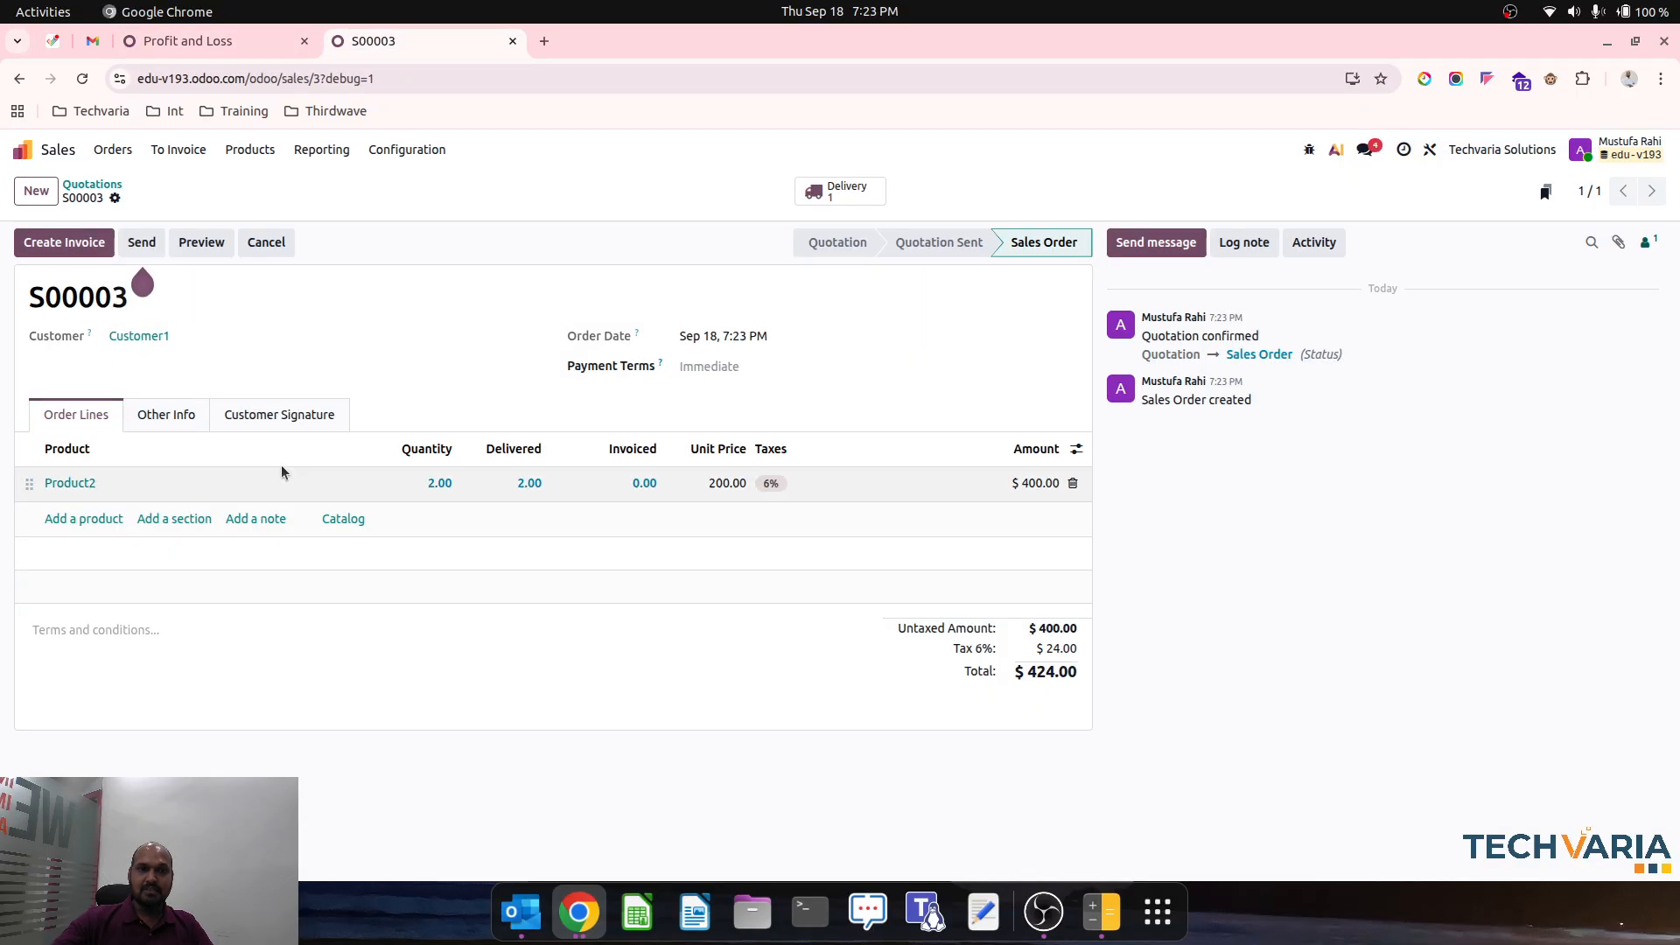
pyautogui.click(191, 480)
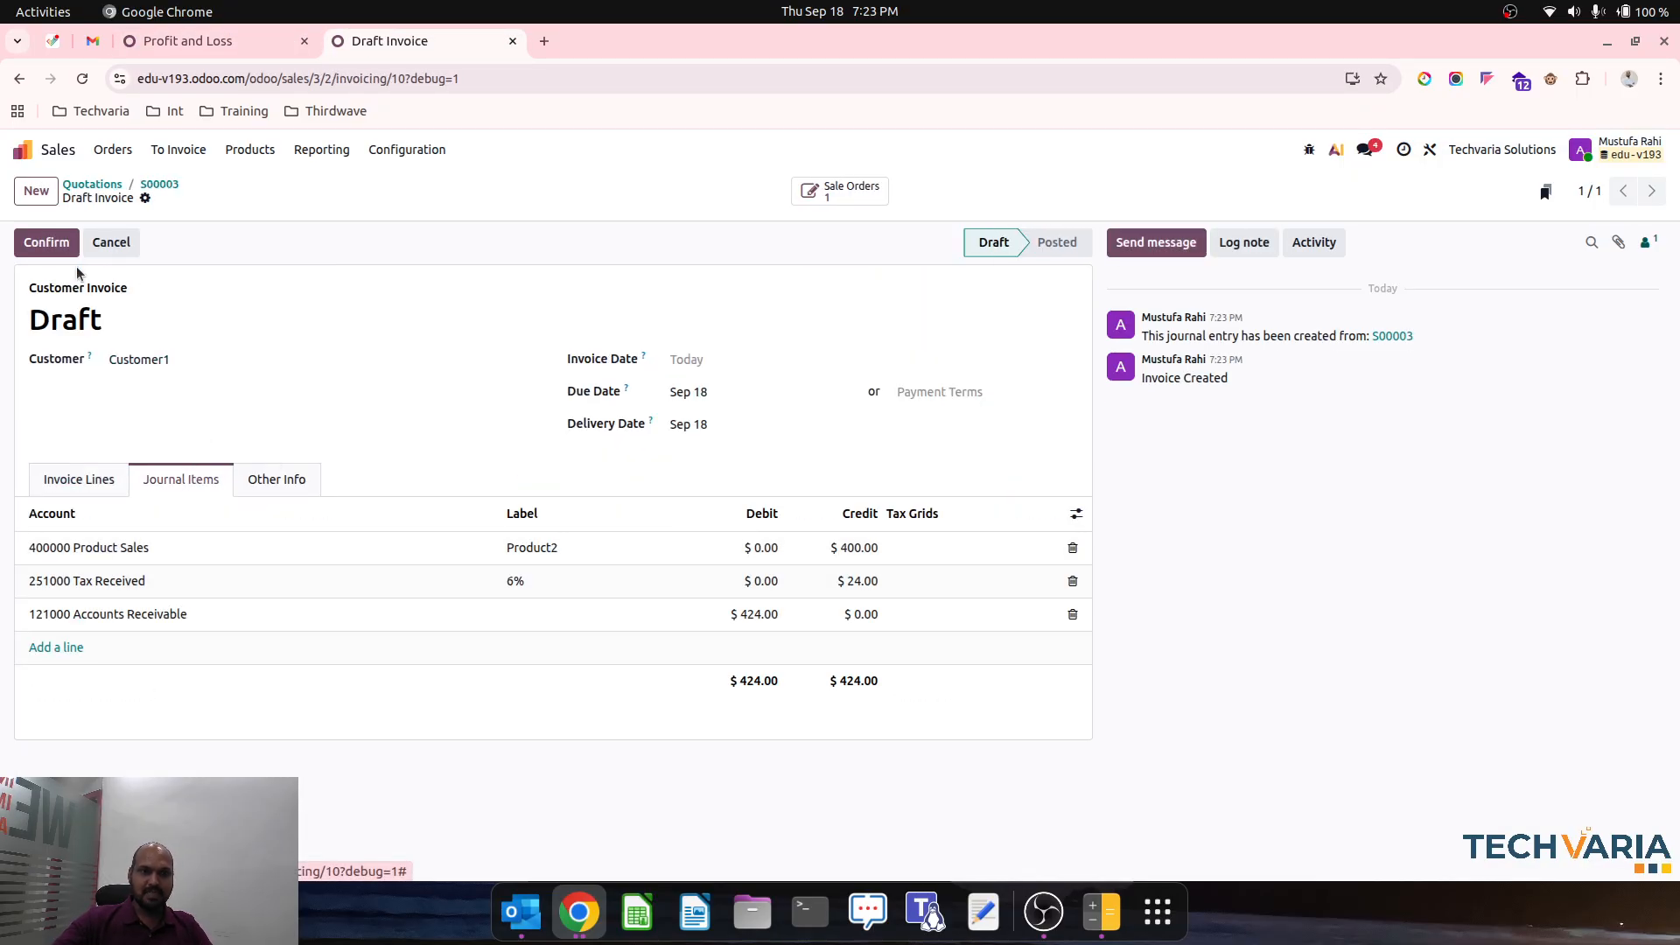
pyautogui.click(46, 242)
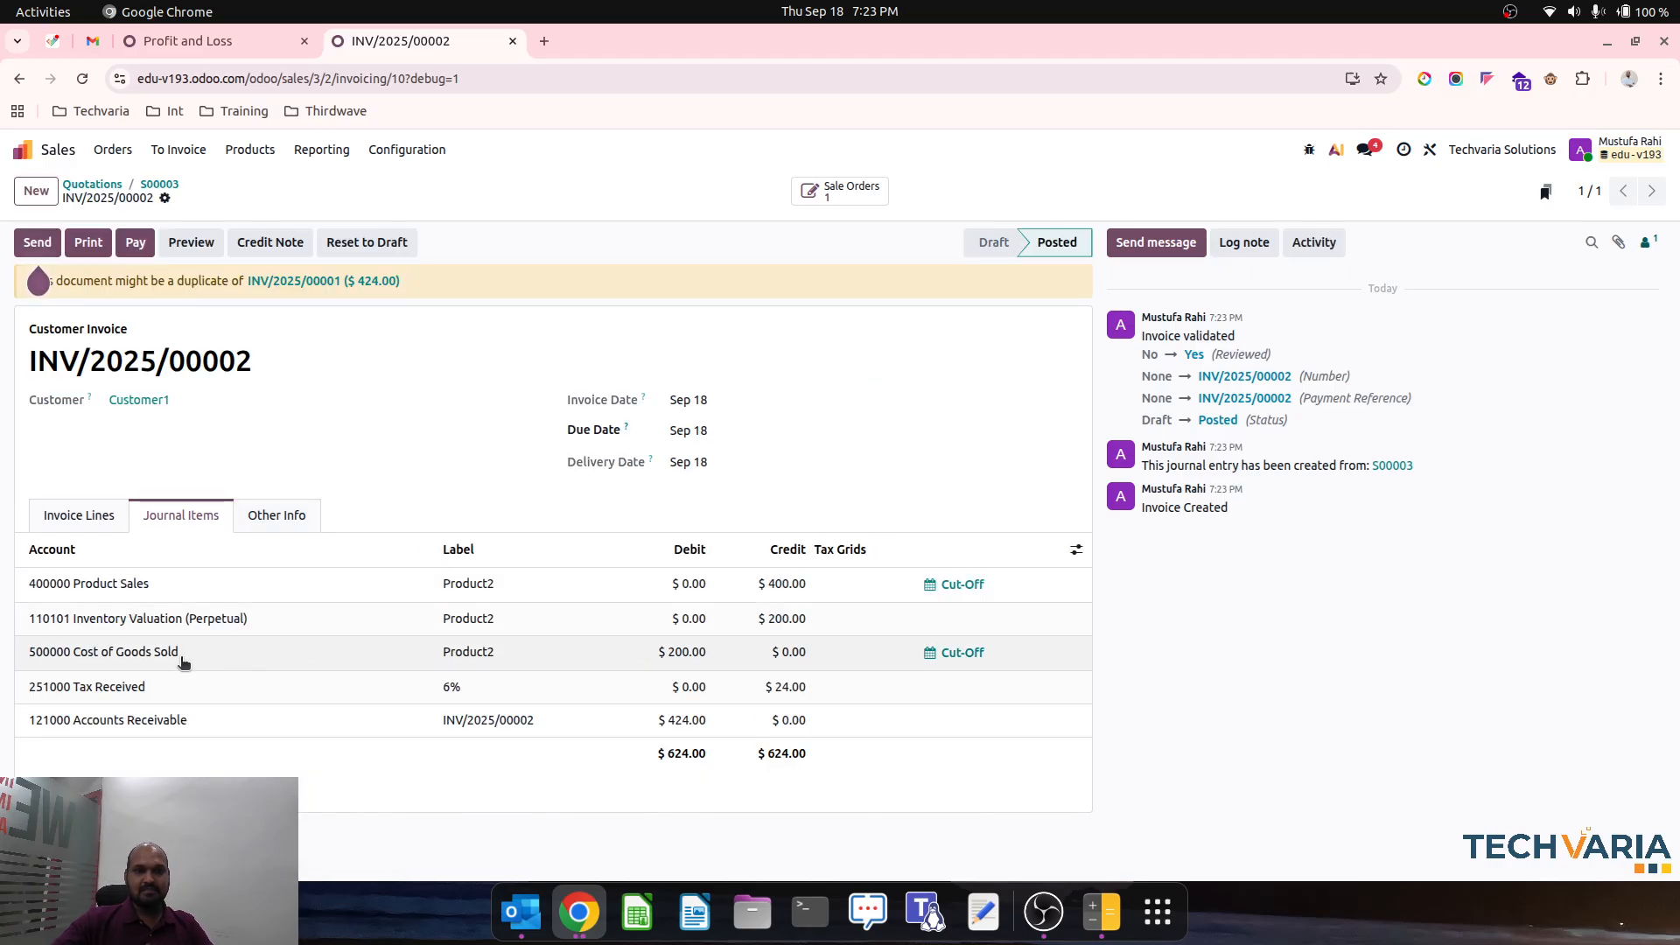
# - Reload the Profit and Loss report and review the Balance Sheet after the Product2 invoice
pyautogui.click(242, 42)
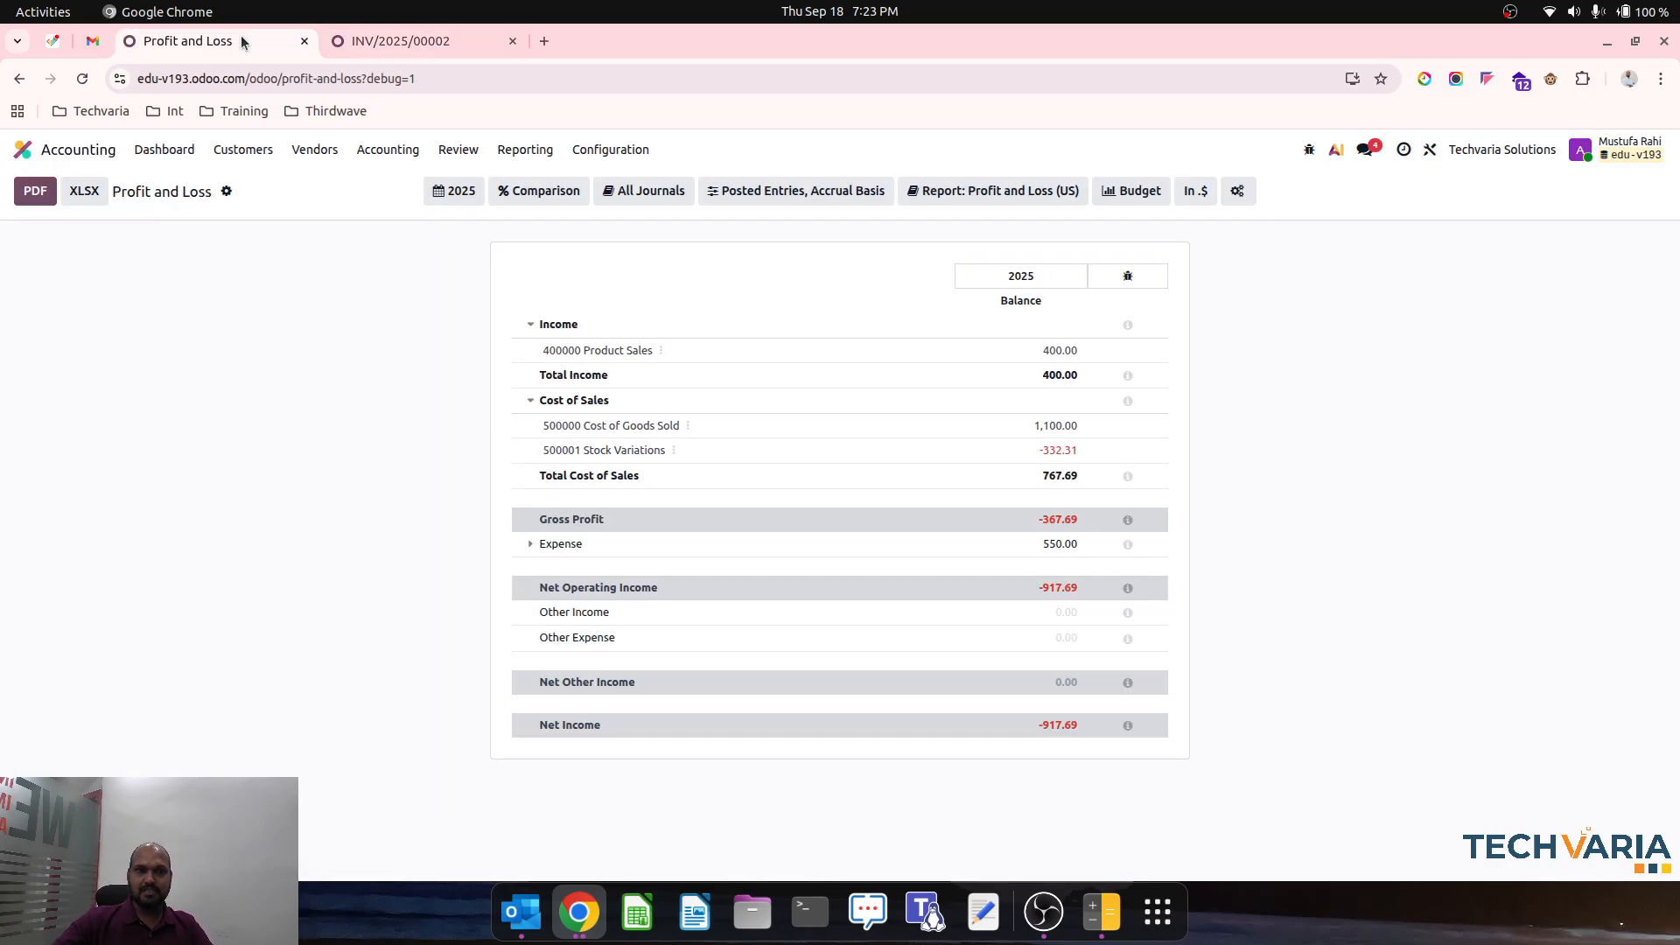
pyautogui.click(83, 78)
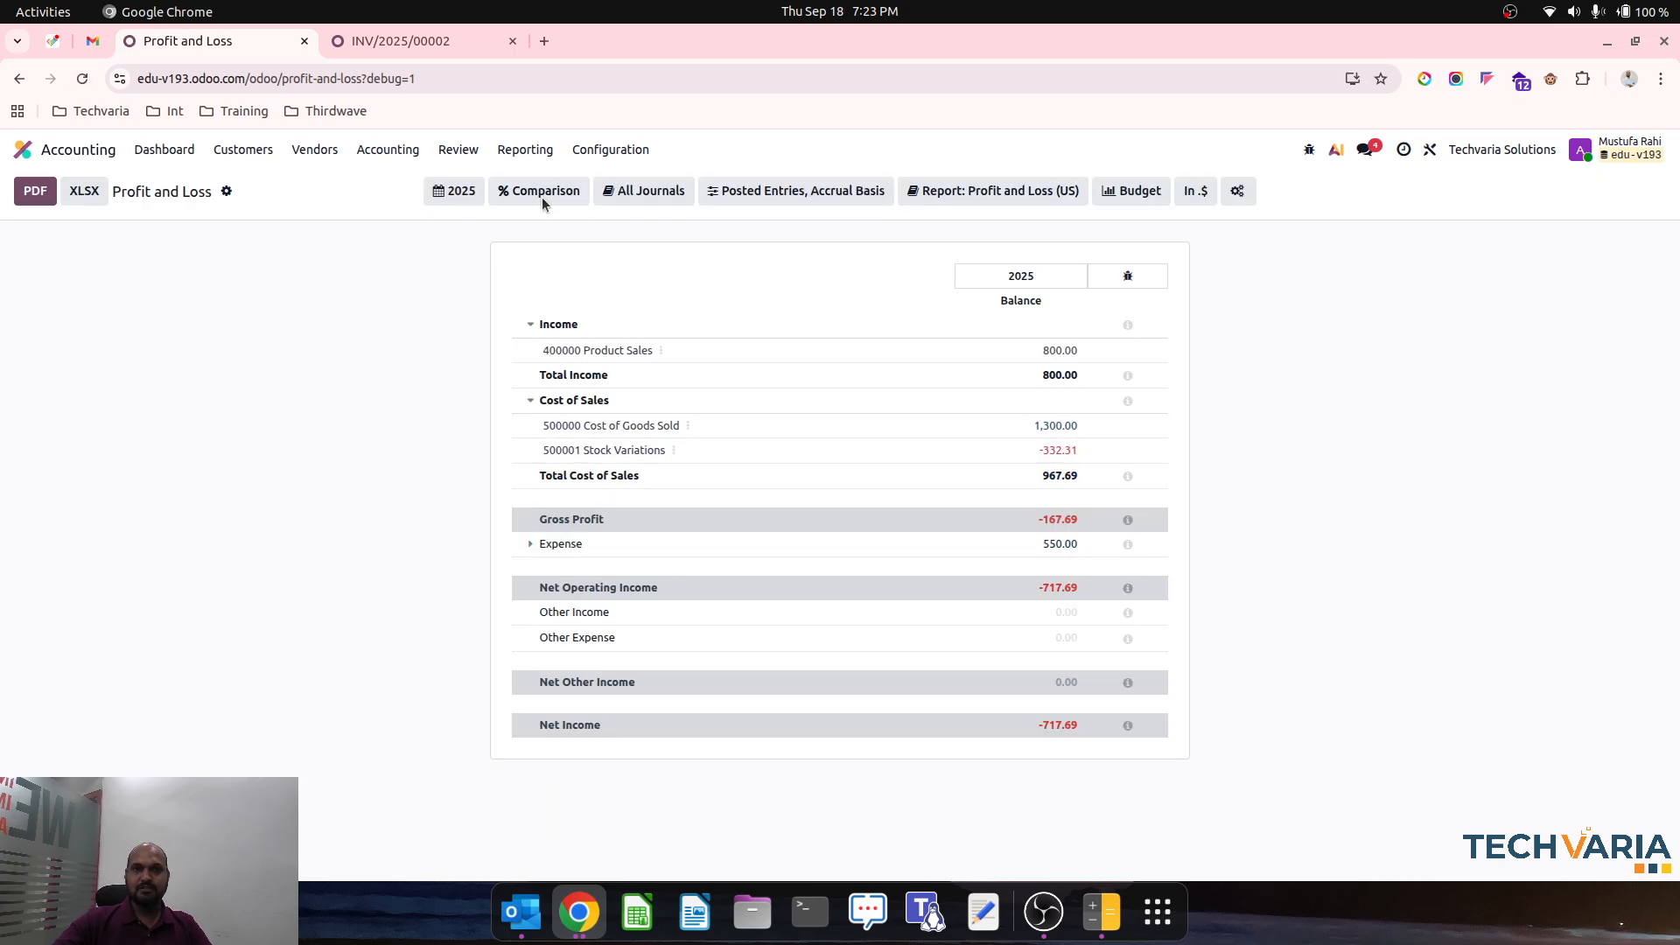
pyautogui.click(516, 150)
pyautogui.click(584, 212)
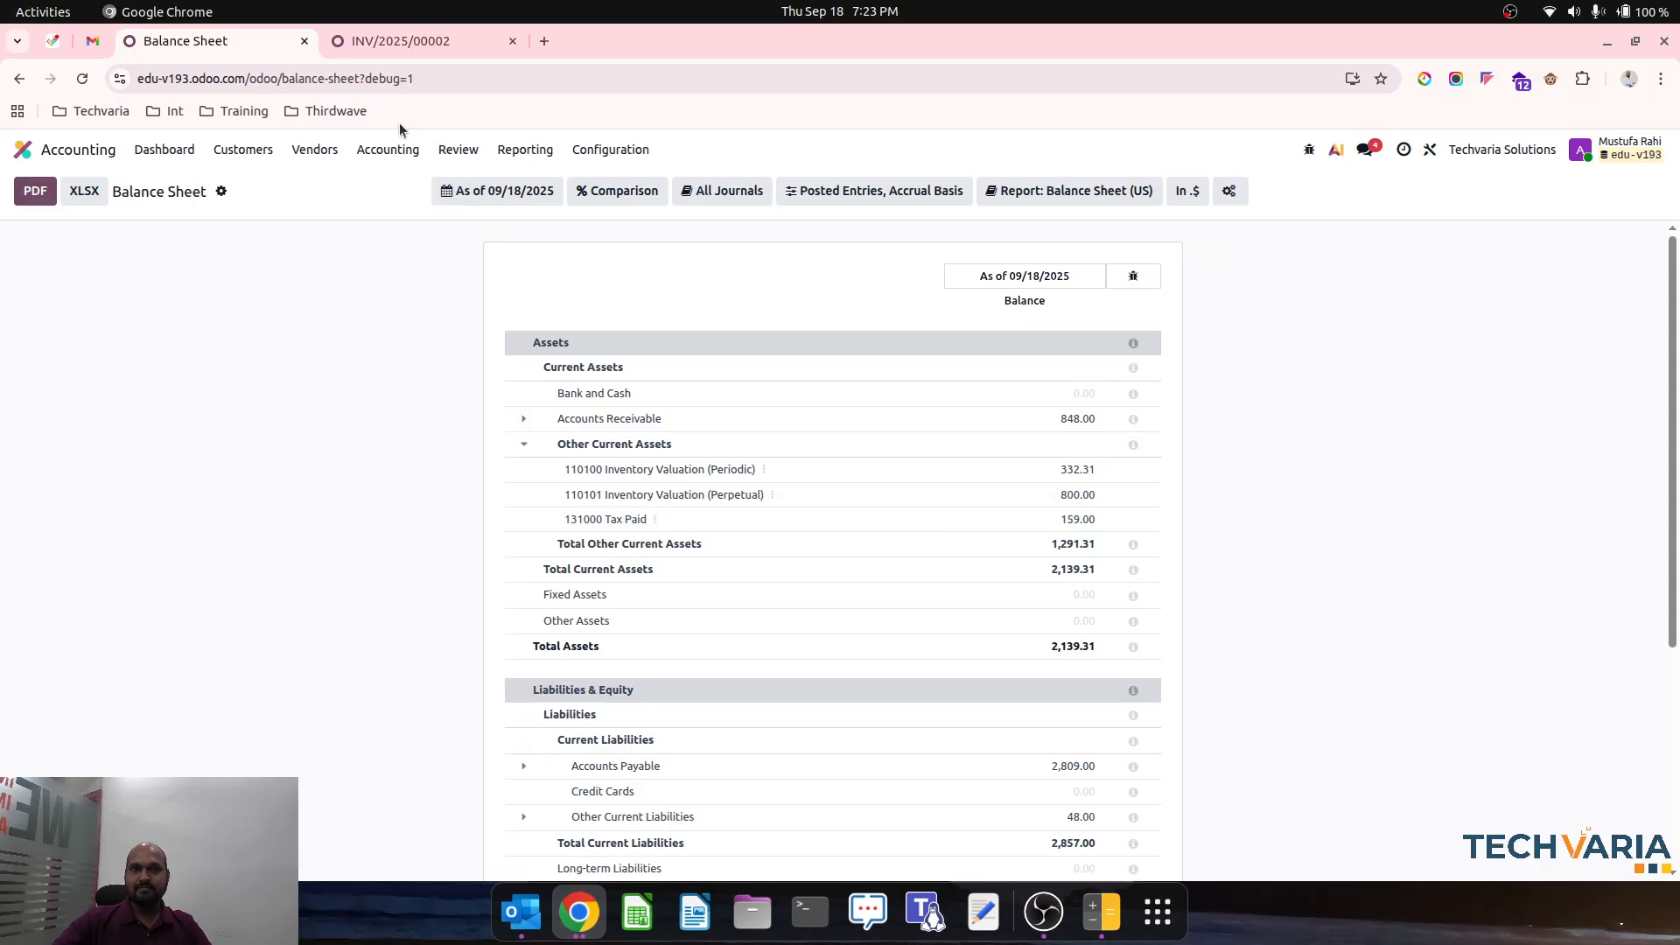
# - Start a new vendor bill from the Bills list in Accounting
pyautogui.click(406, 40)
pyautogui.click(57, 155)
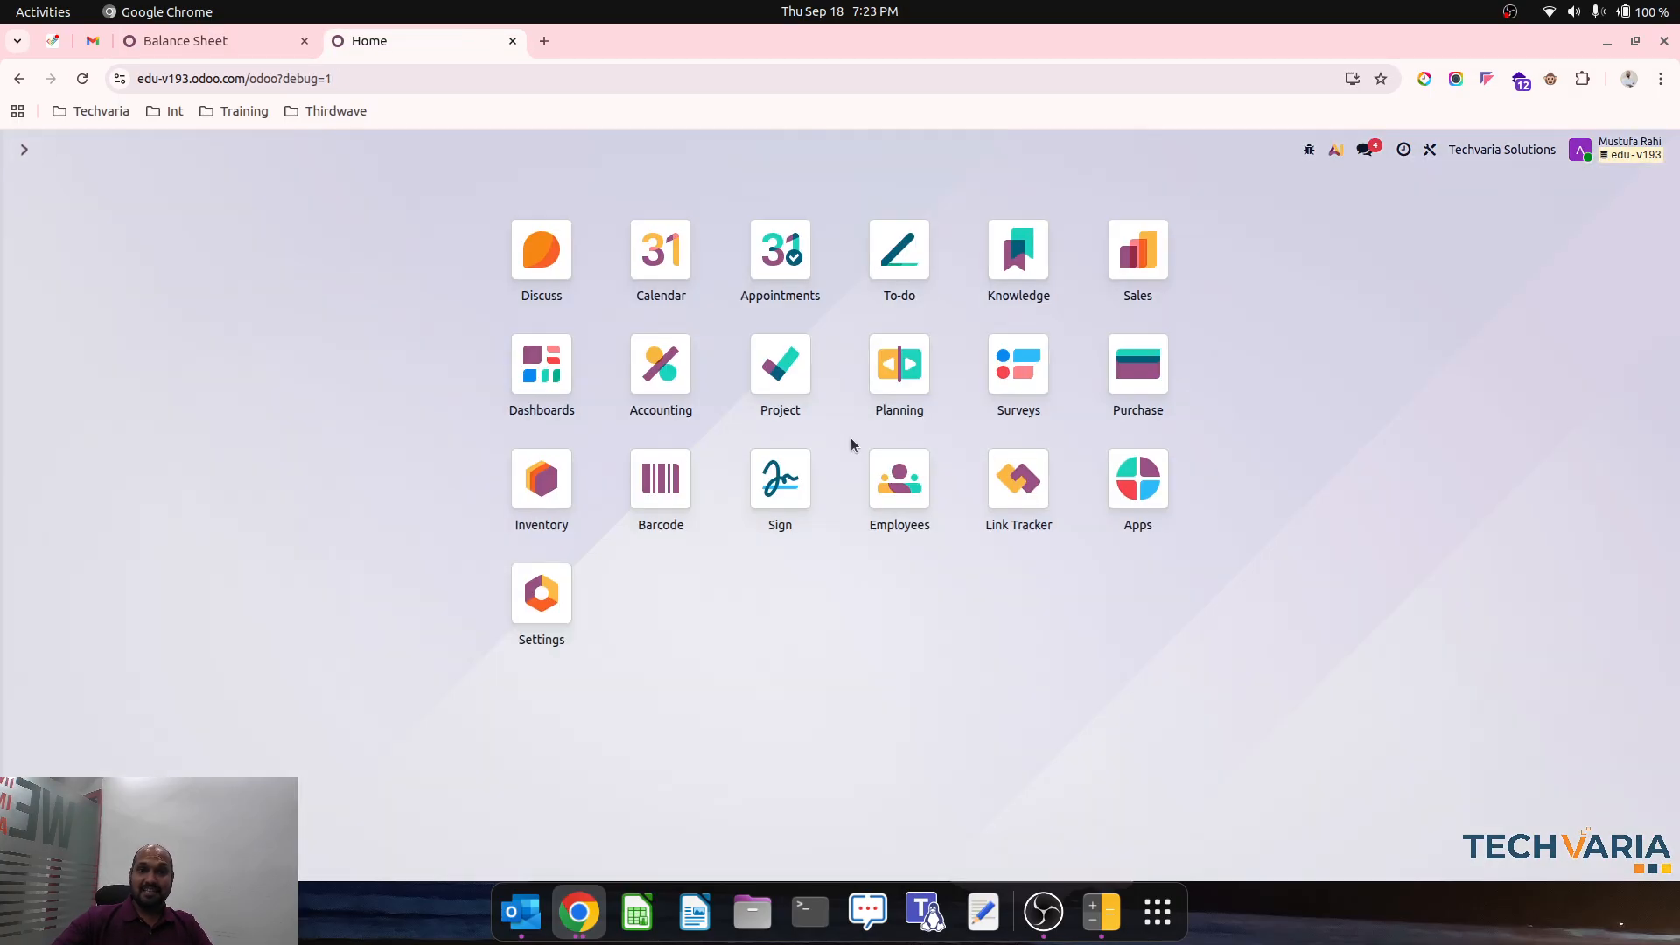
pyautogui.click(1136, 365)
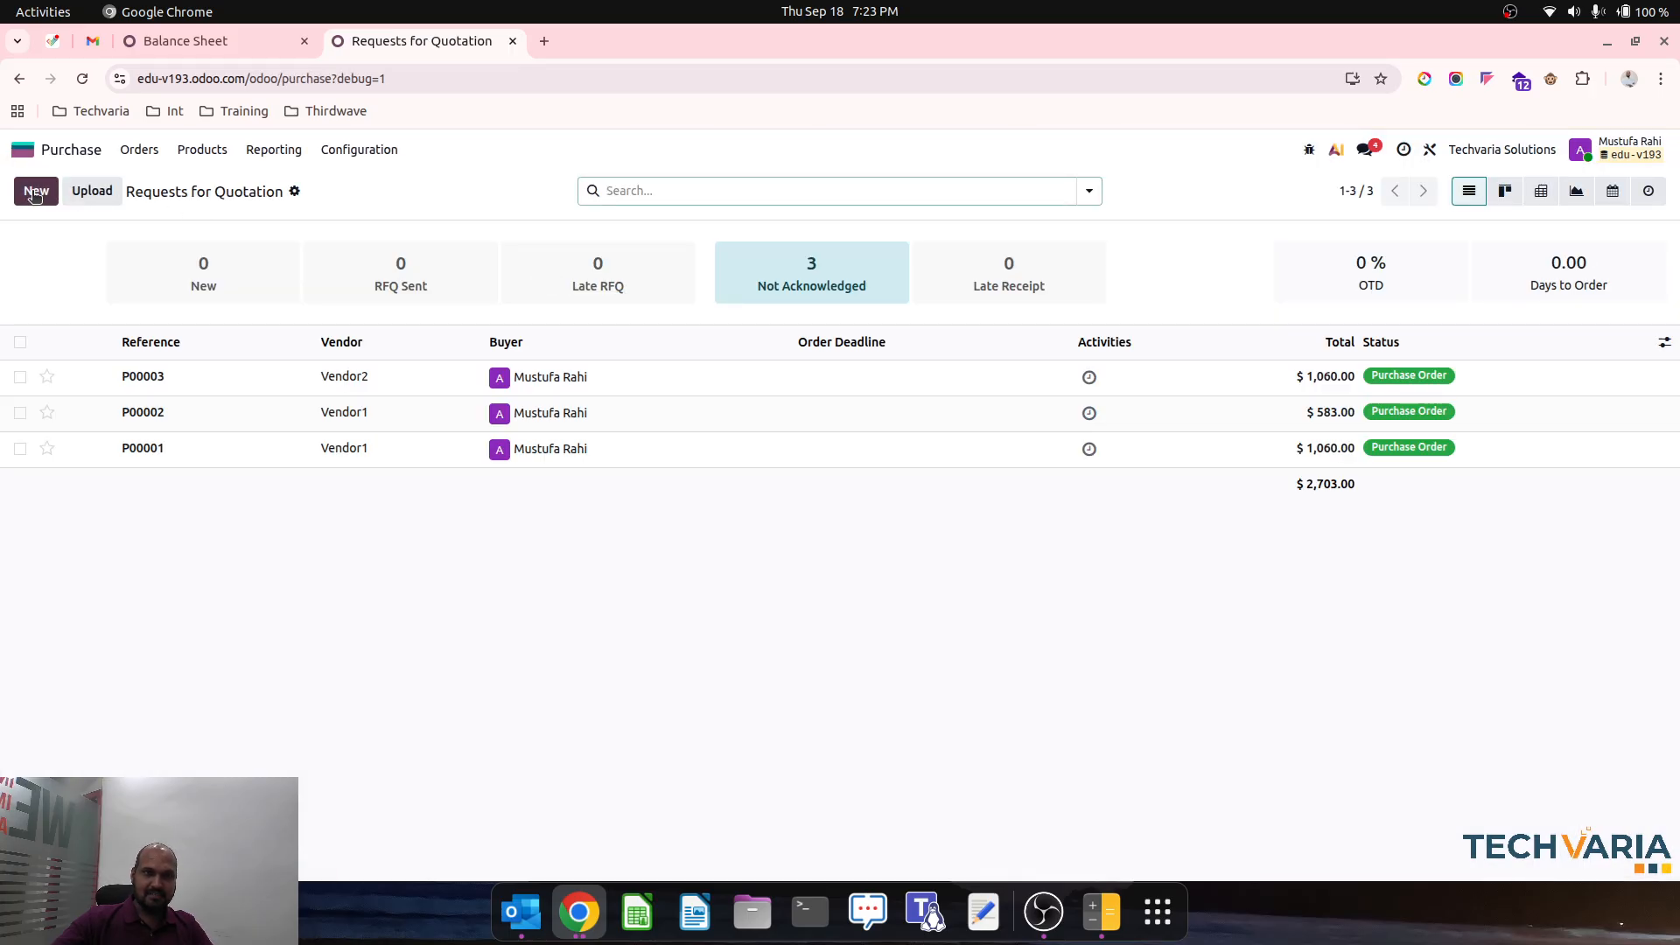
pyautogui.click(23, 150)
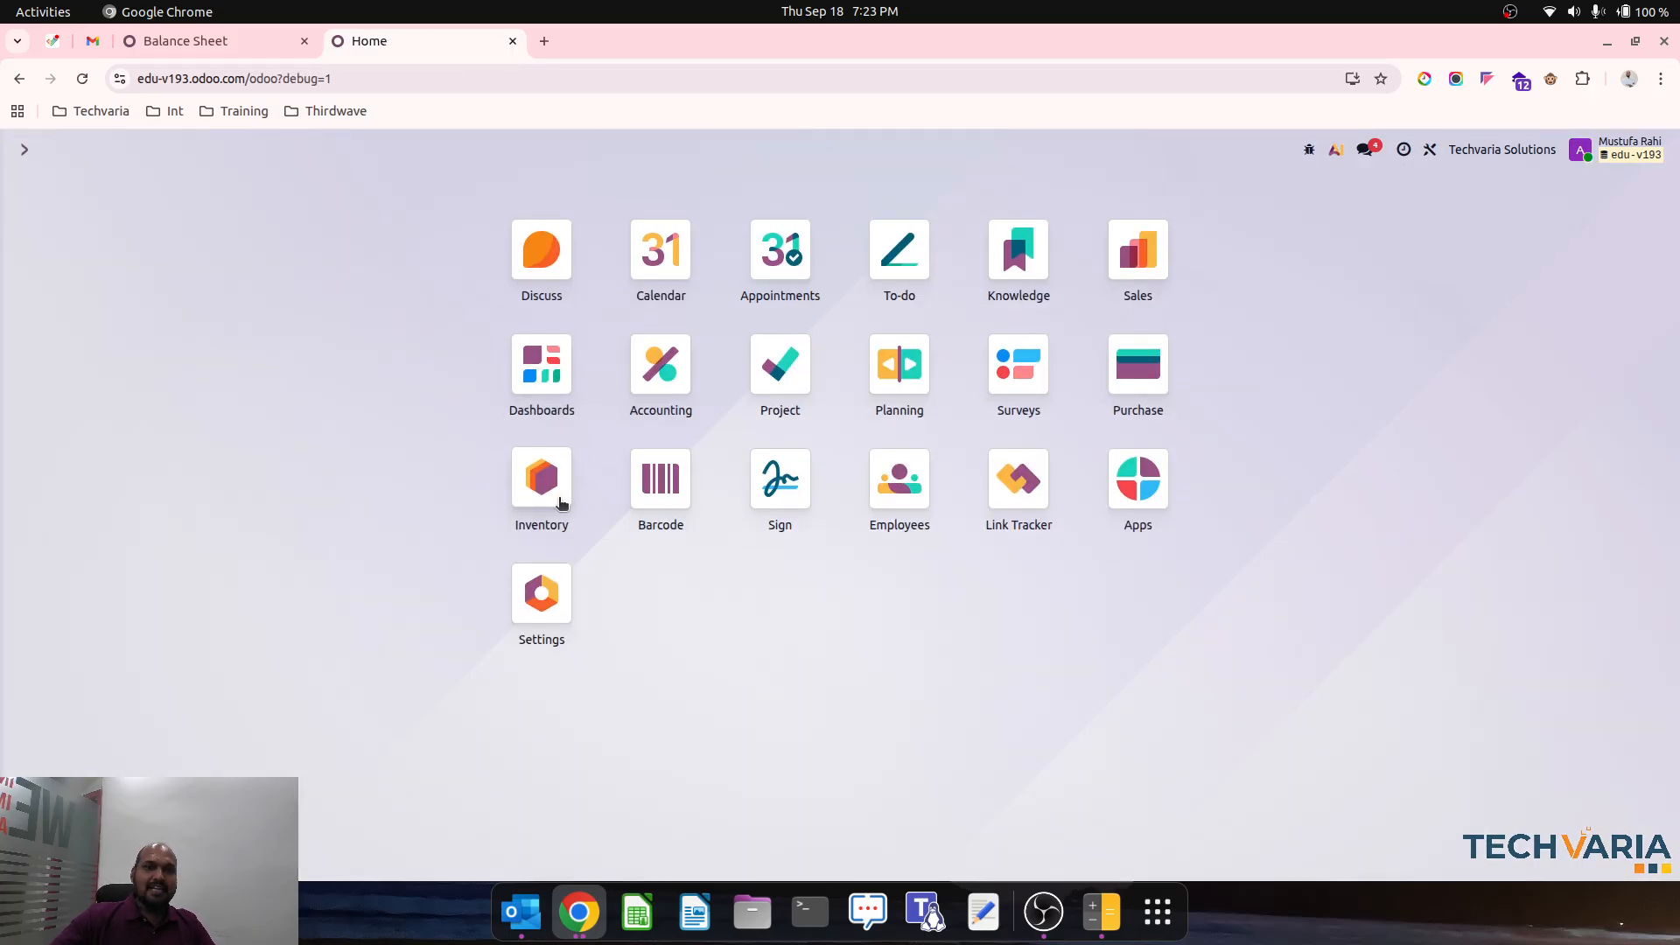
pyautogui.click(688, 380)
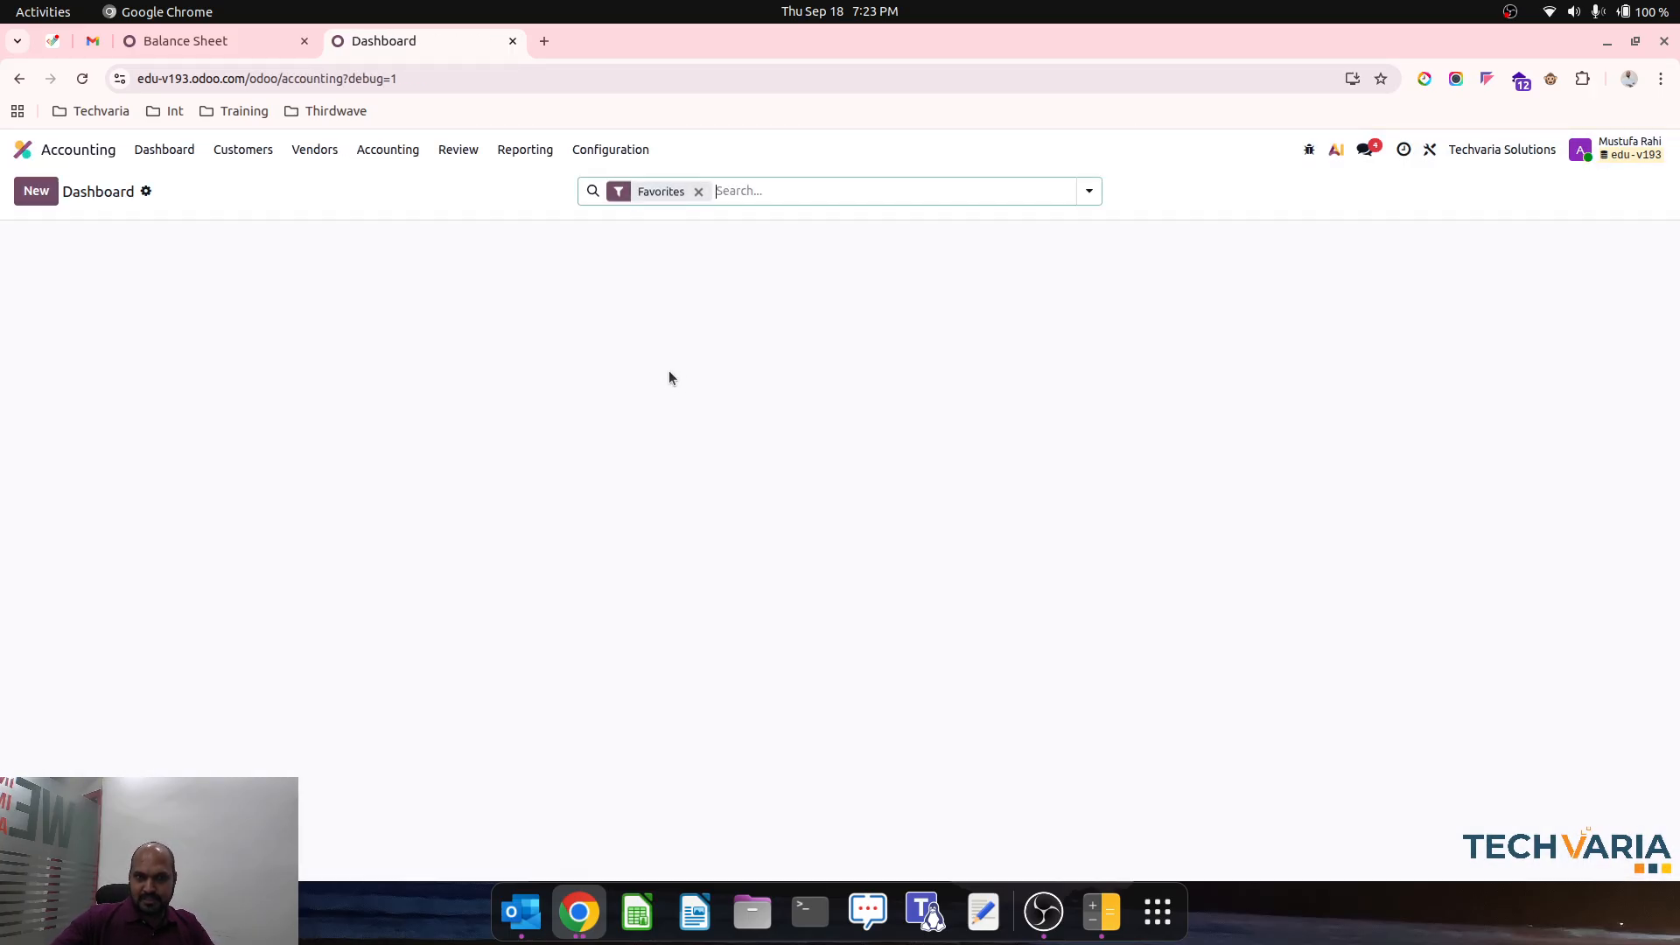
pyautogui.click(308, 151)
pyautogui.click(315, 183)
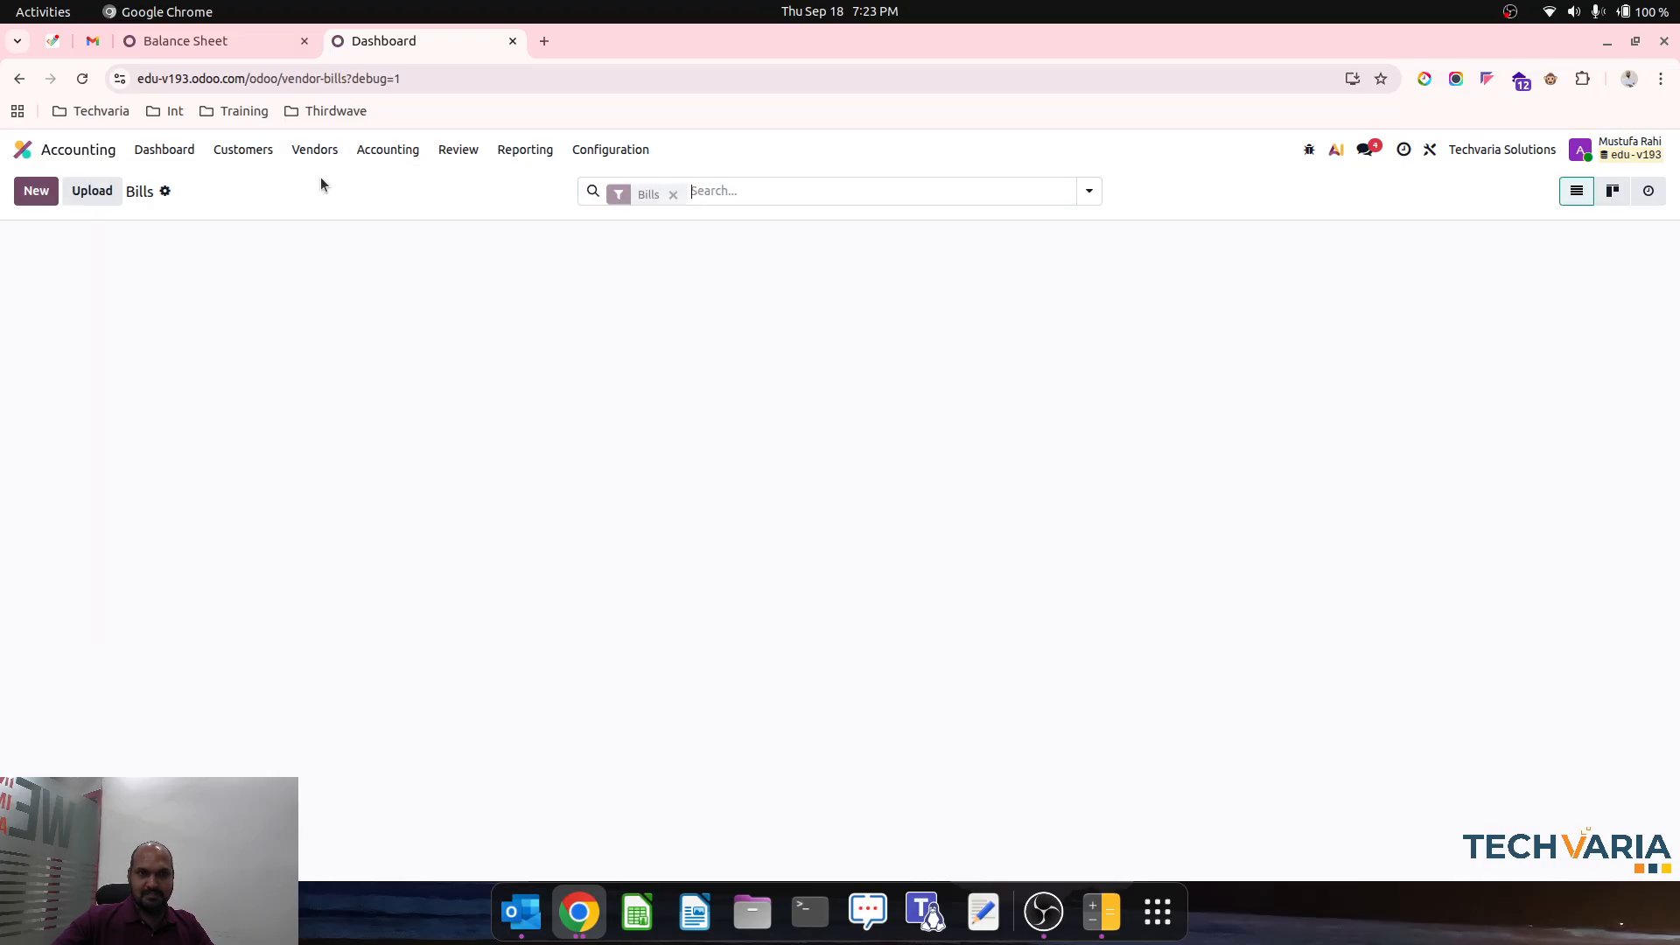
pyautogui.click(36, 191)
# - Create a new vendor named Customer Duty and assign it to the draft bill
pyautogui.click(210, 361)
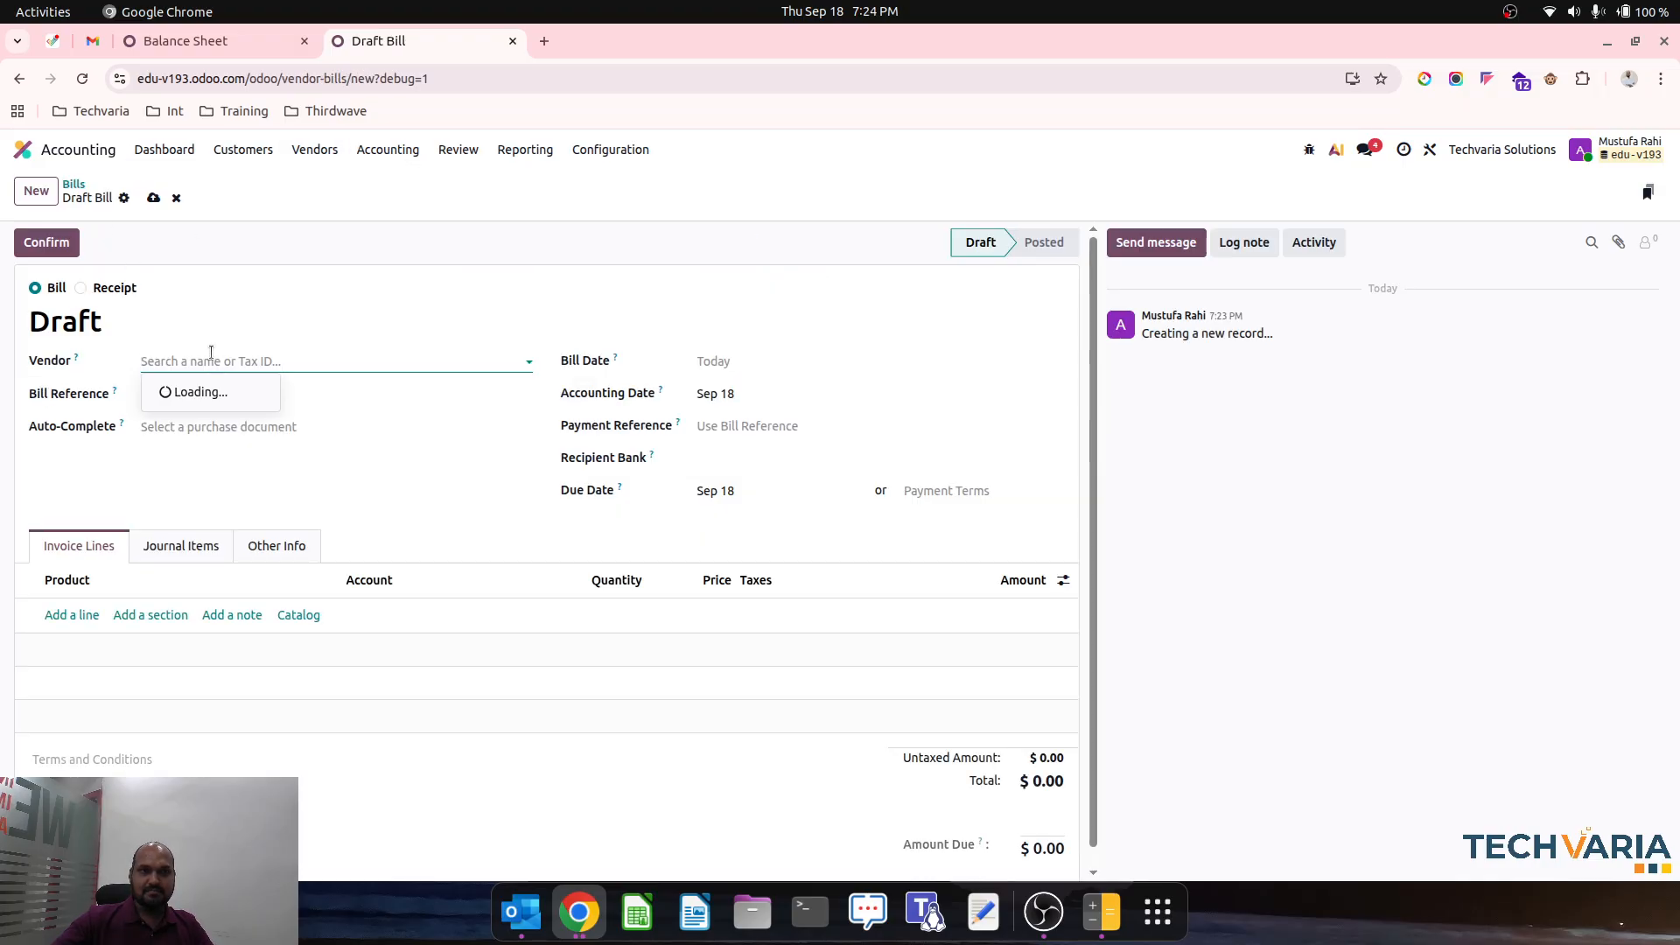
pyautogui.click(212, 385)
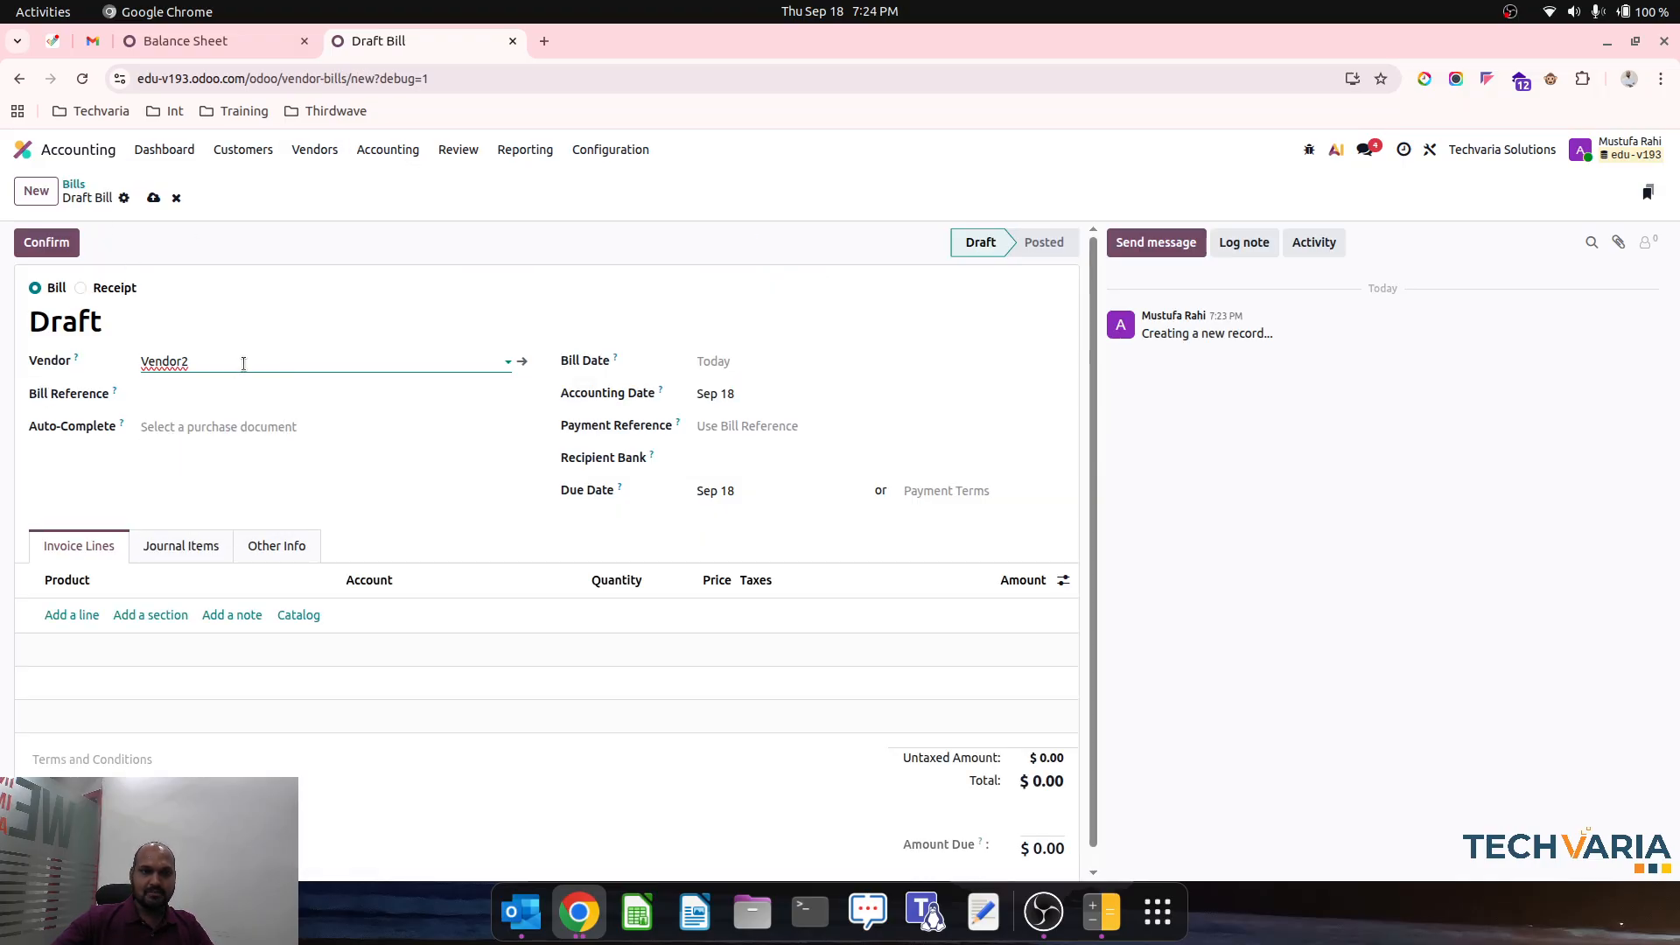
pyautogui.click(243, 364)
pyautogui.write('Customer ')
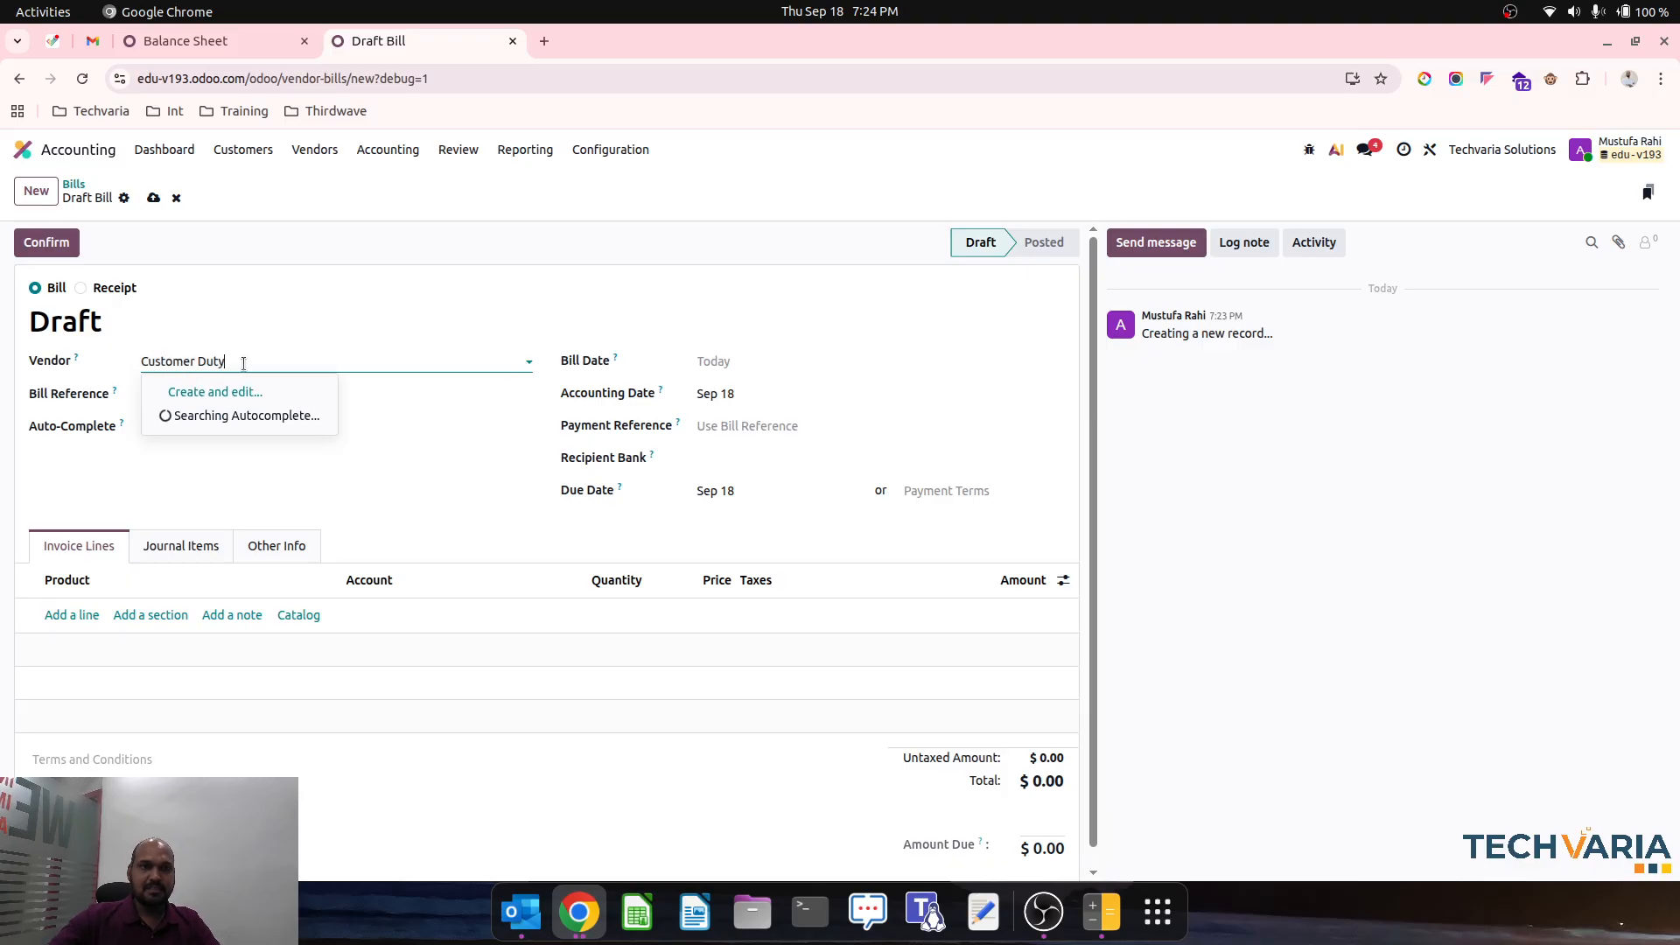
pyautogui.write('Duty')
pyautogui.click(262, 391)
pyautogui.click(447, 740)
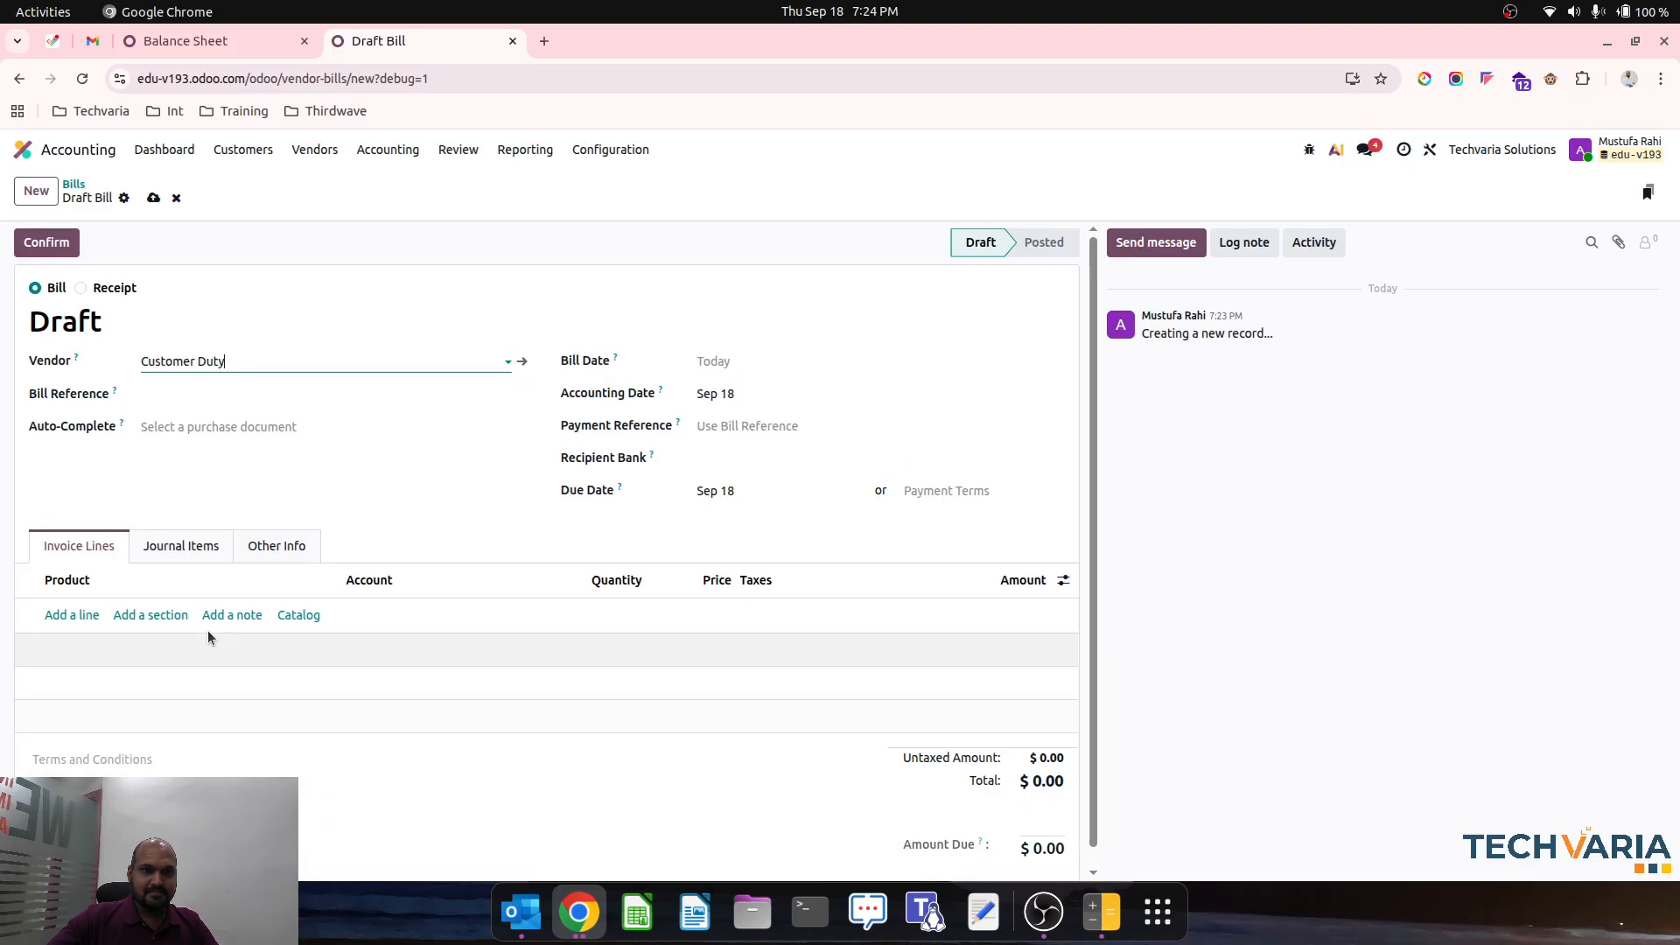
# - Add the Custum Duty product to the bill at a price of 50 and confirm the bill
pyautogui.click(93, 621)
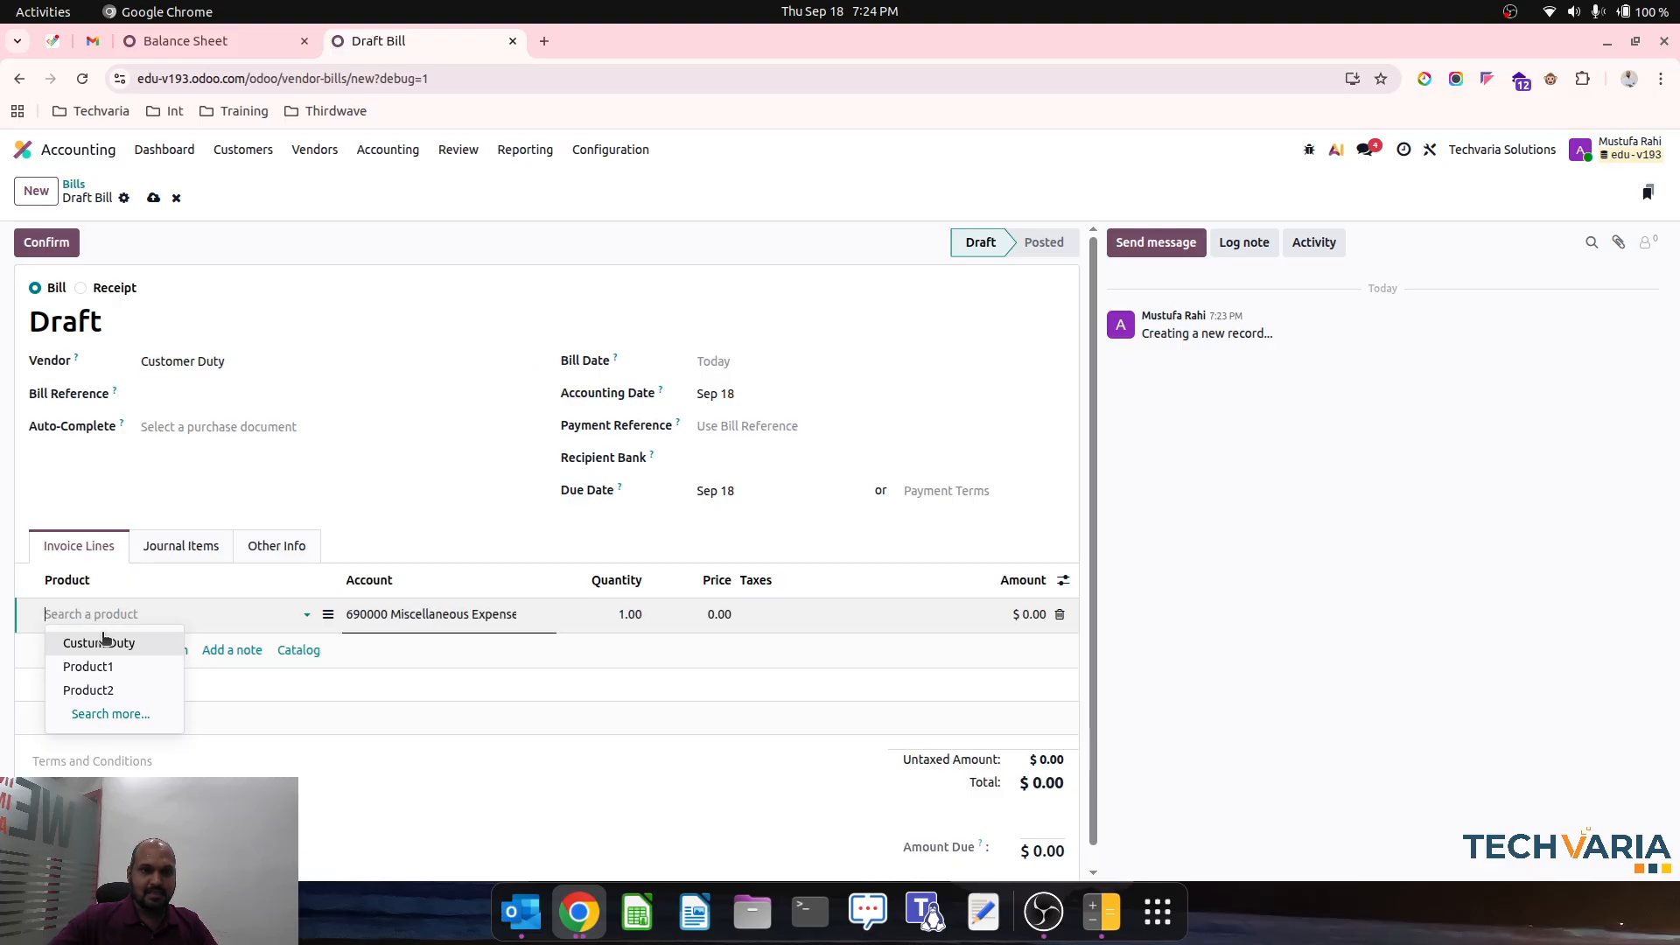
pyautogui.click(104, 642)
pyautogui.click(705, 615)
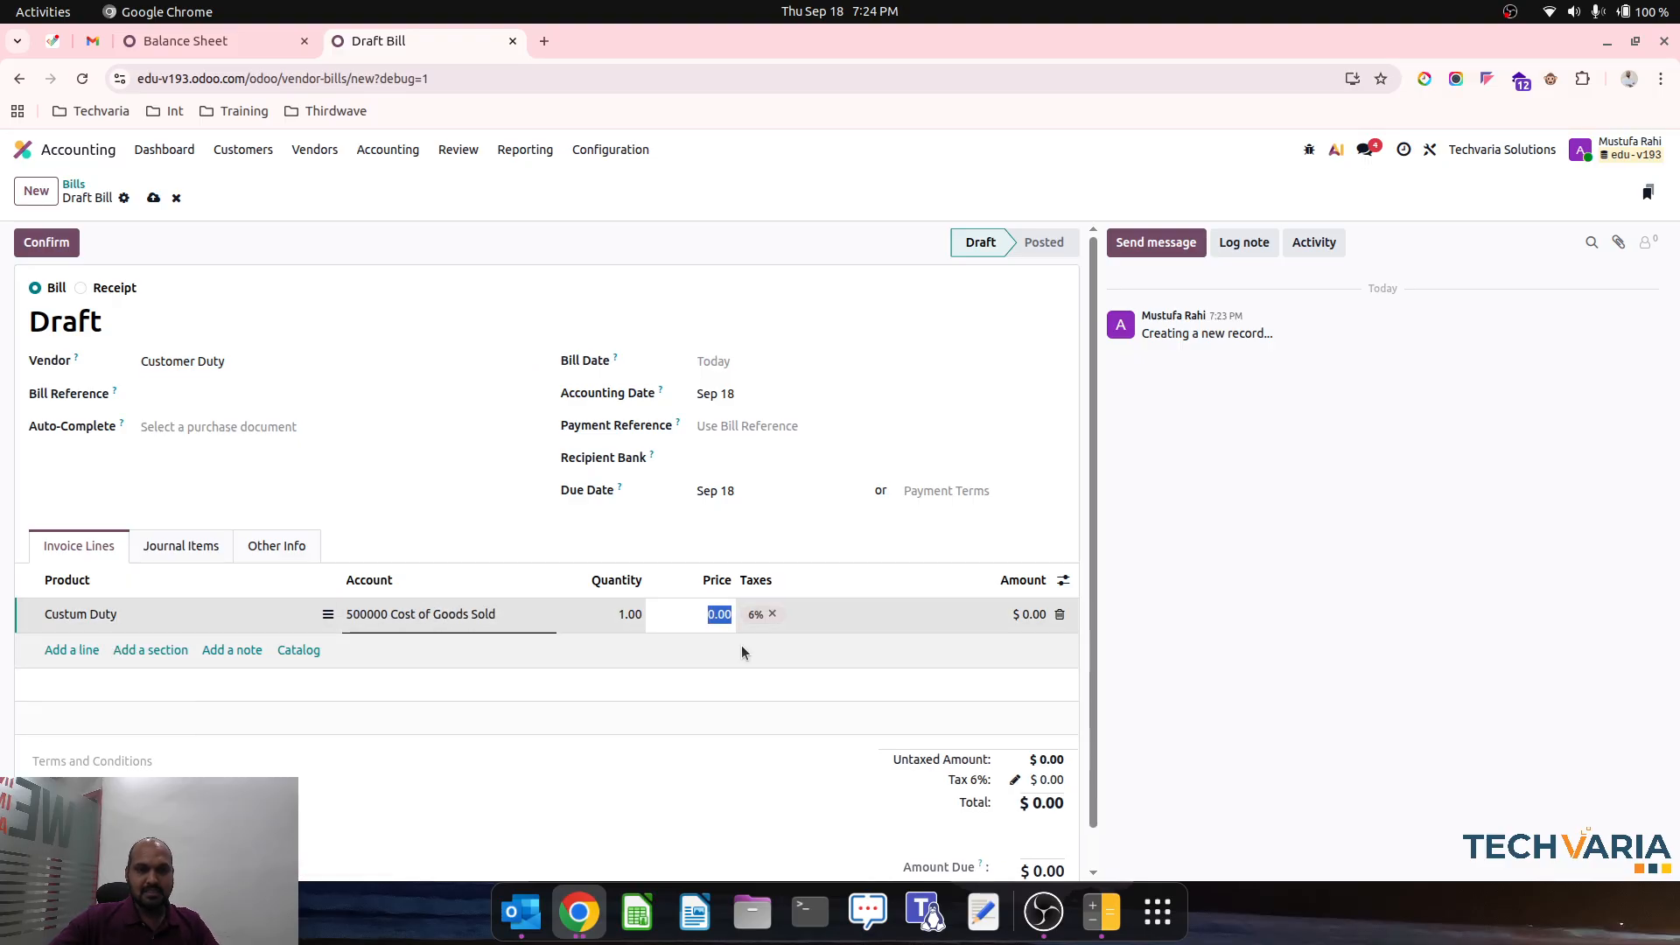
pyautogui.write('50')
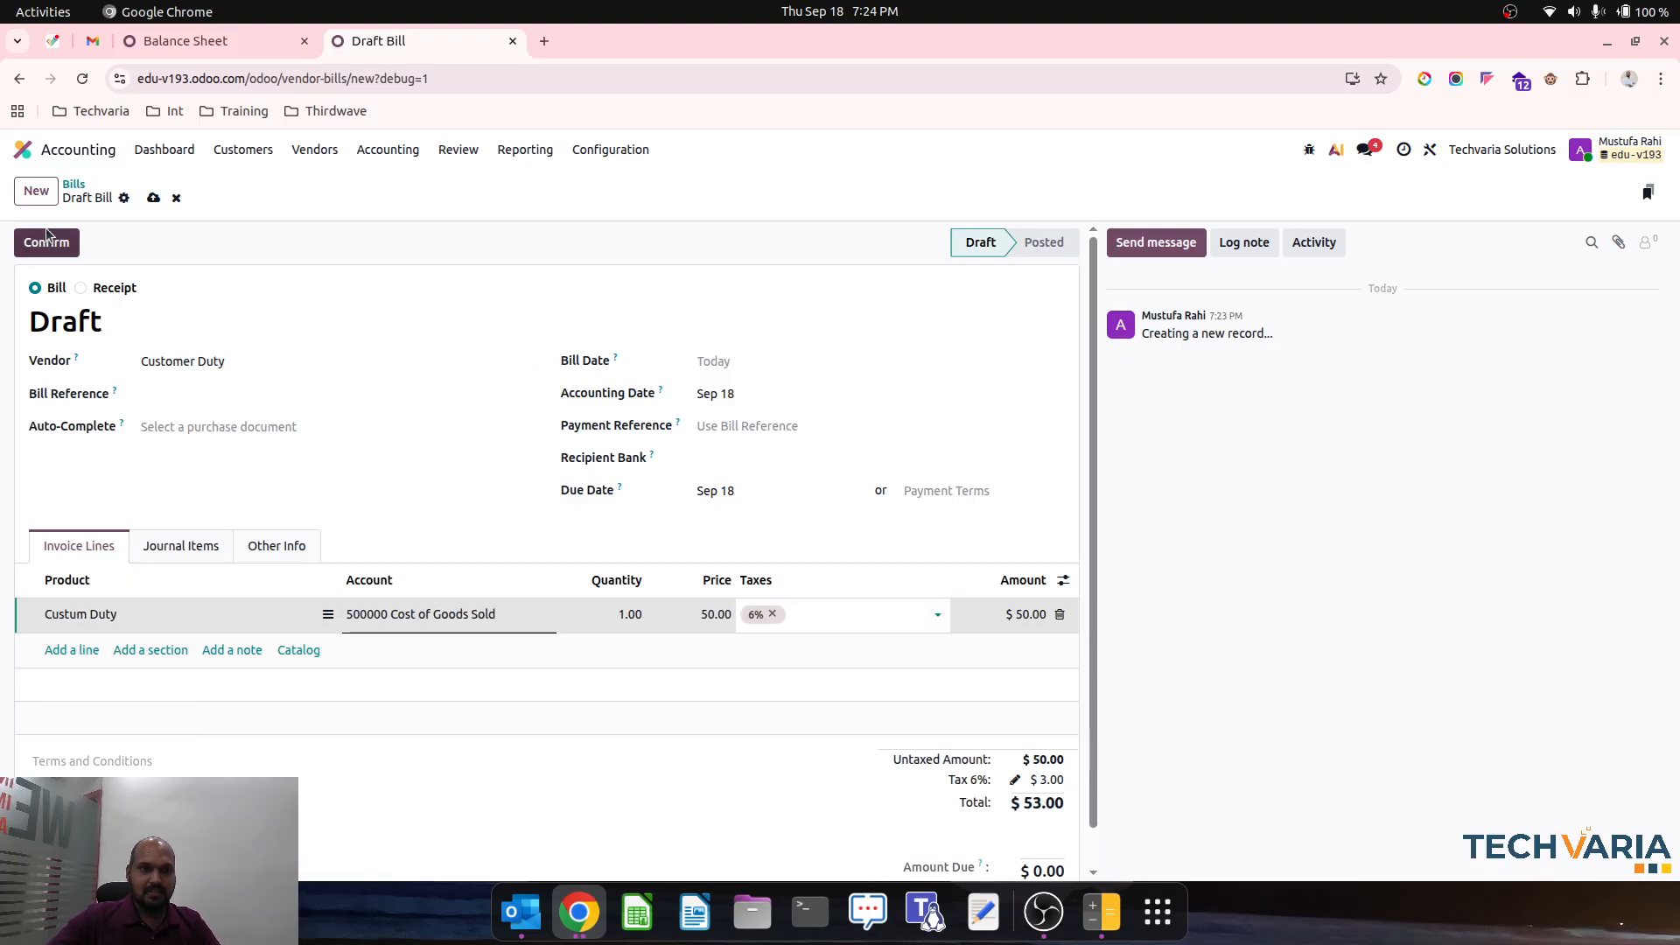
pyautogui.click(52, 251)
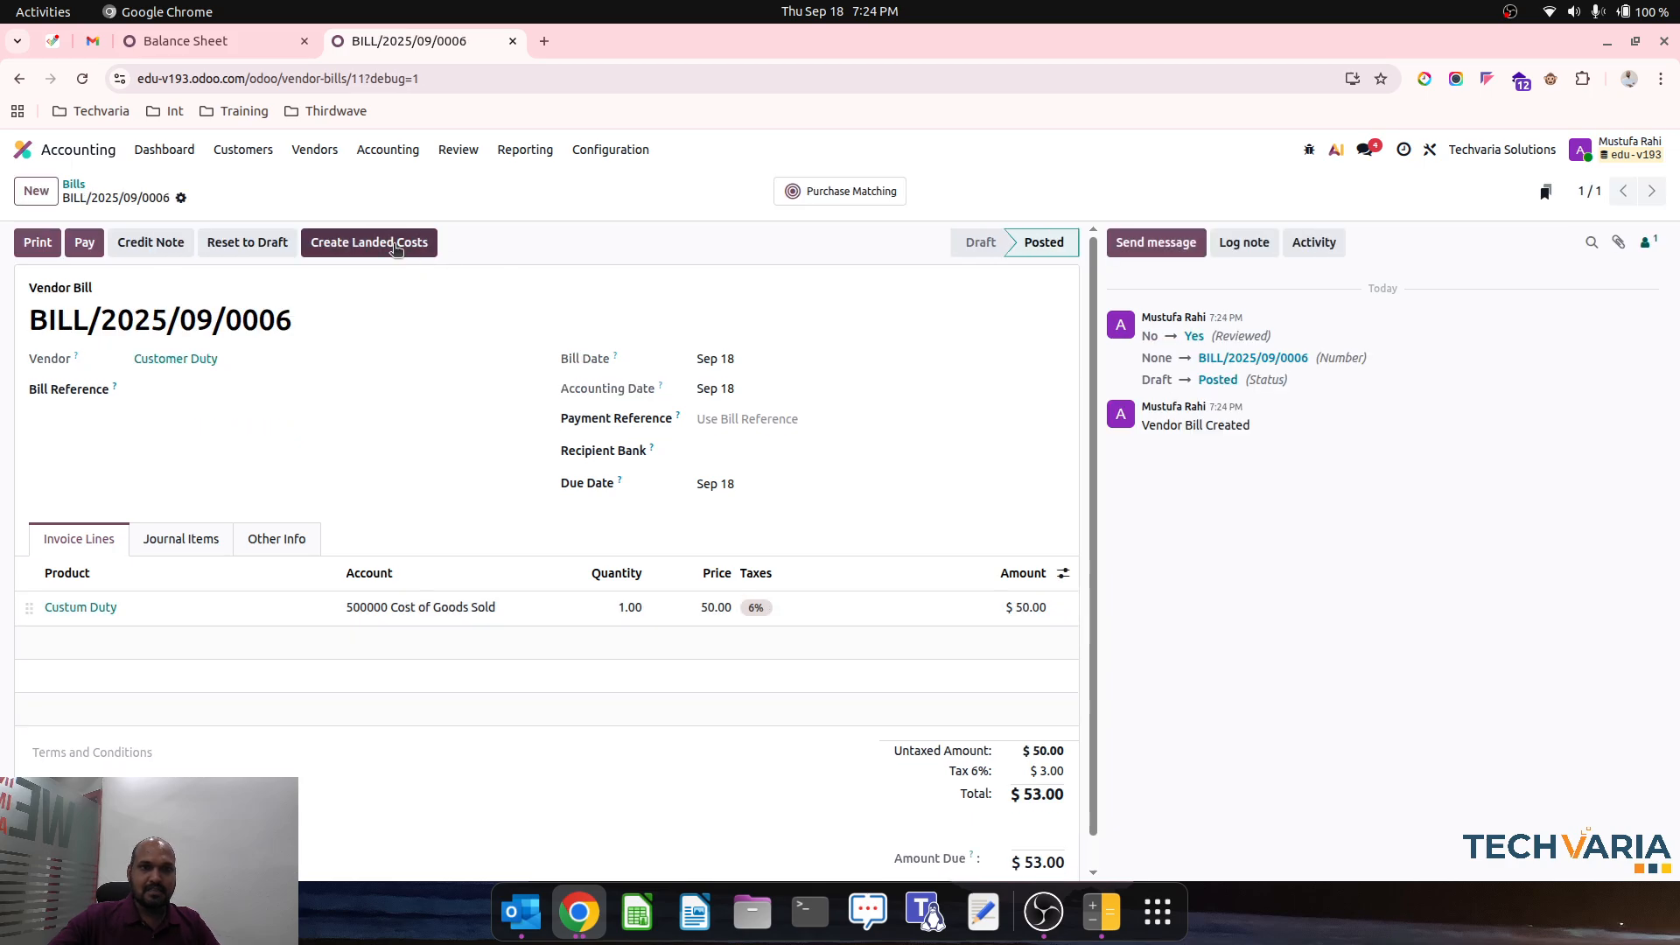
# - Create a landed cost from the customs duty bill and apply it to transfer WH/IN/00003
pyautogui.click(393, 249)
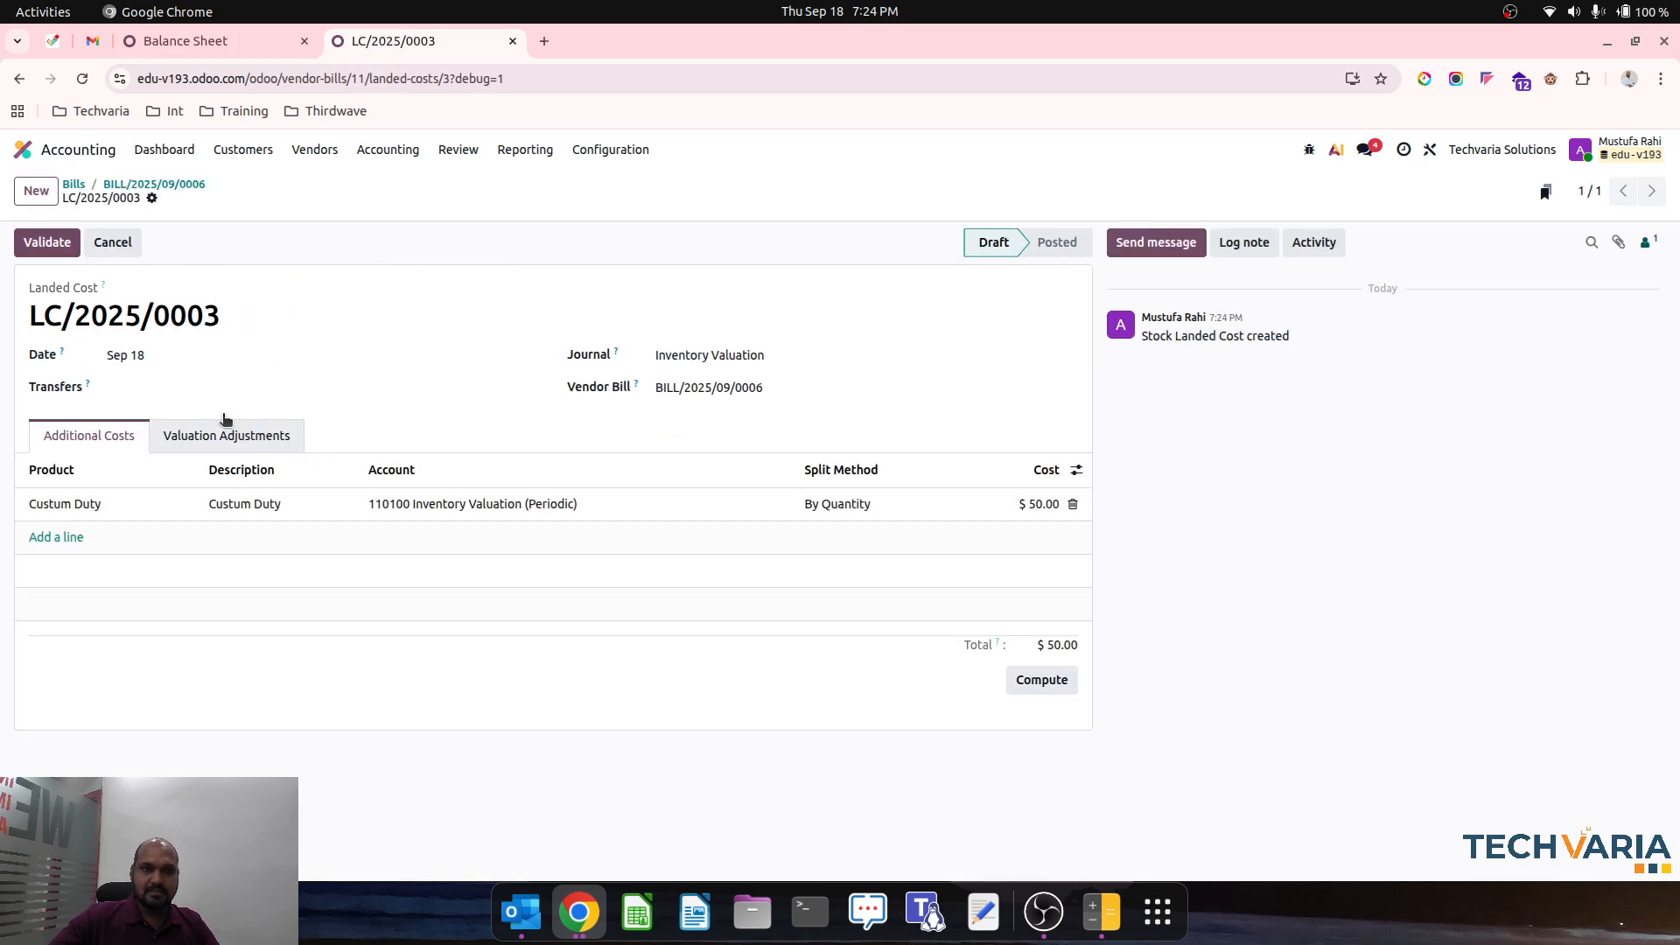
pyautogui.click(210, 391)
pyautogui.click(218, 477)
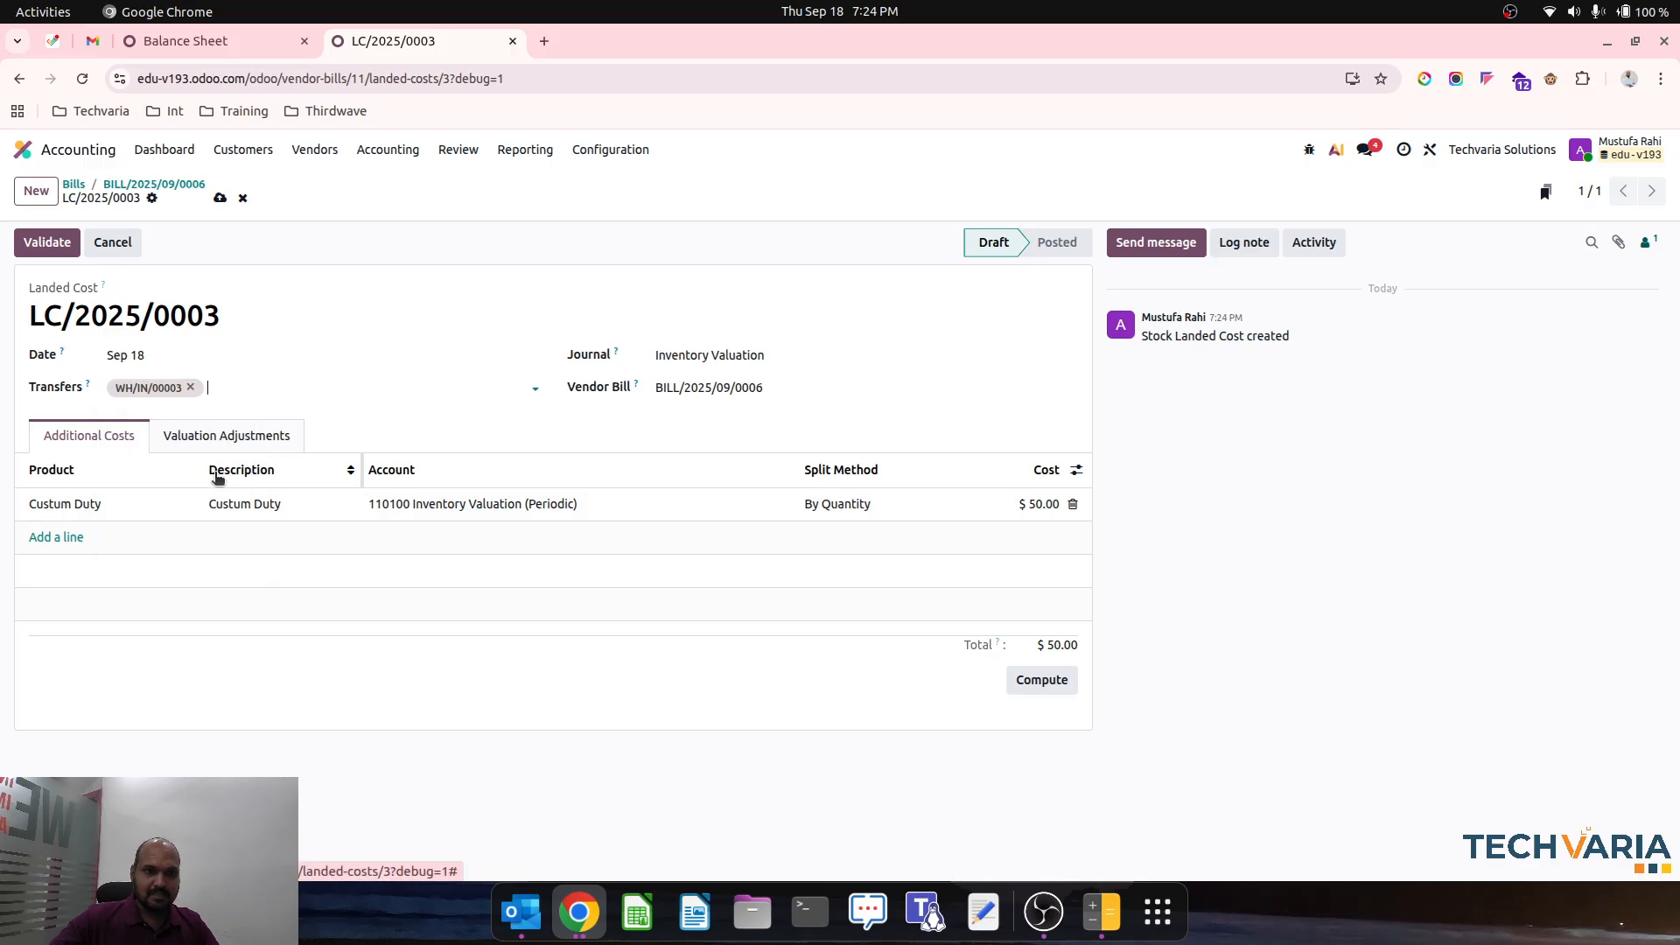
# - Compute the landed cost distribution for transfer WH/IN/00003 and show its valuation adjustments
pyautogui.click(1031, 681)
pyautogui.click(175, 429)
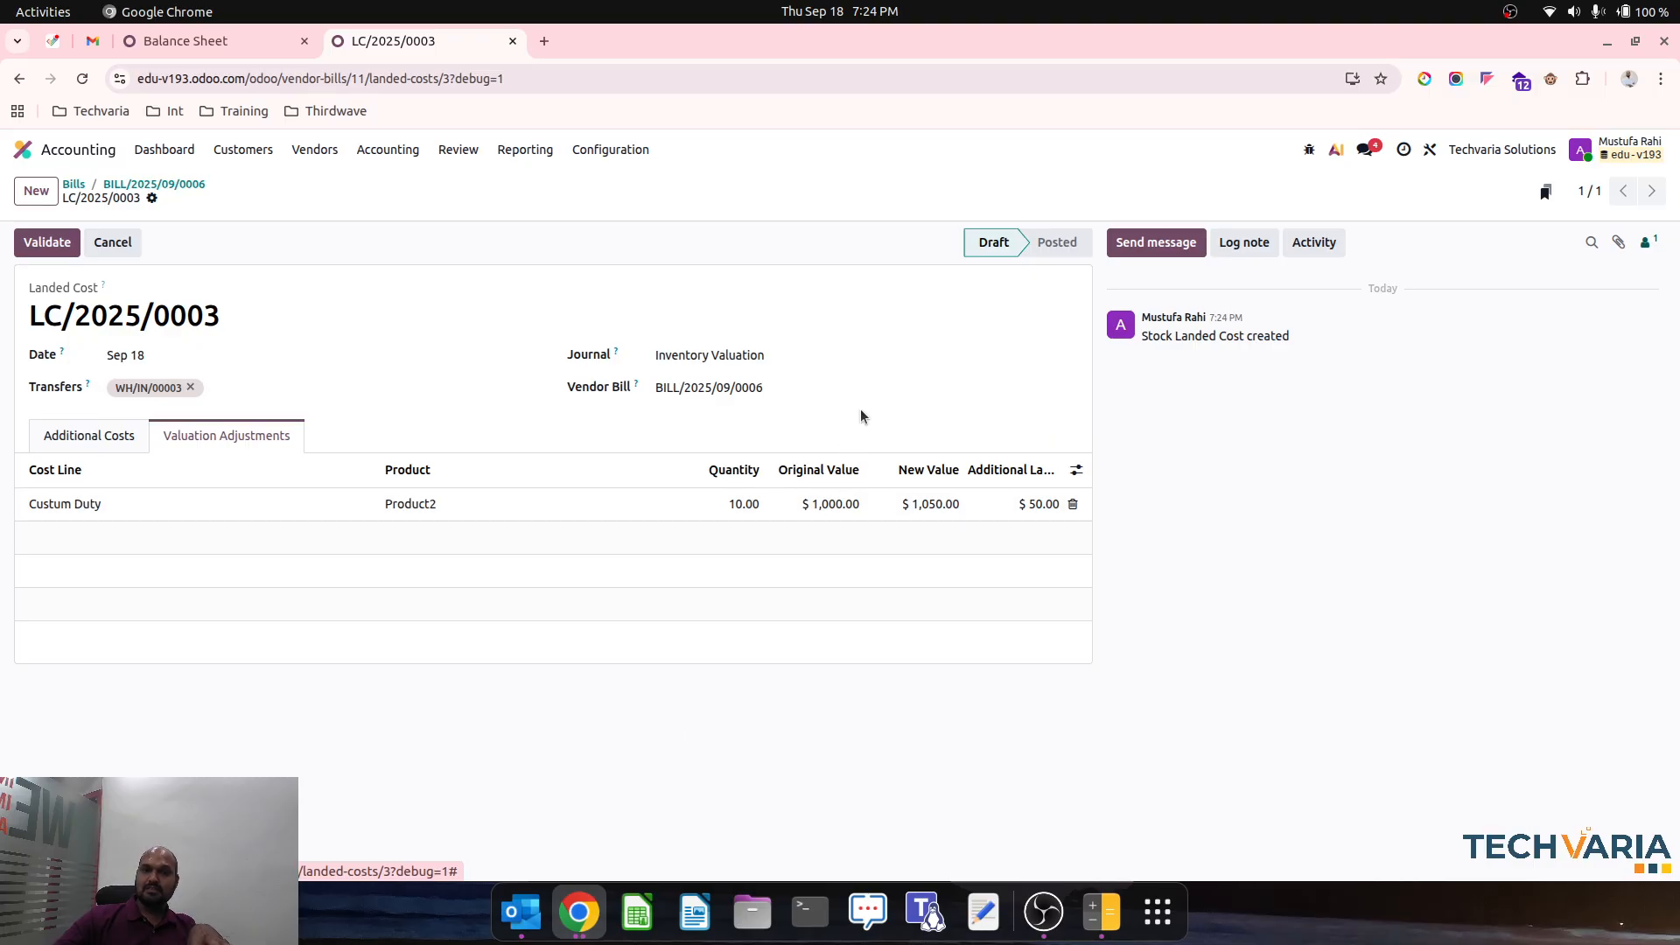
# - Switch to the Balance Sheet browser tab and open Product2 from the products list there to check its cost
pyautogui.click(235, 42)
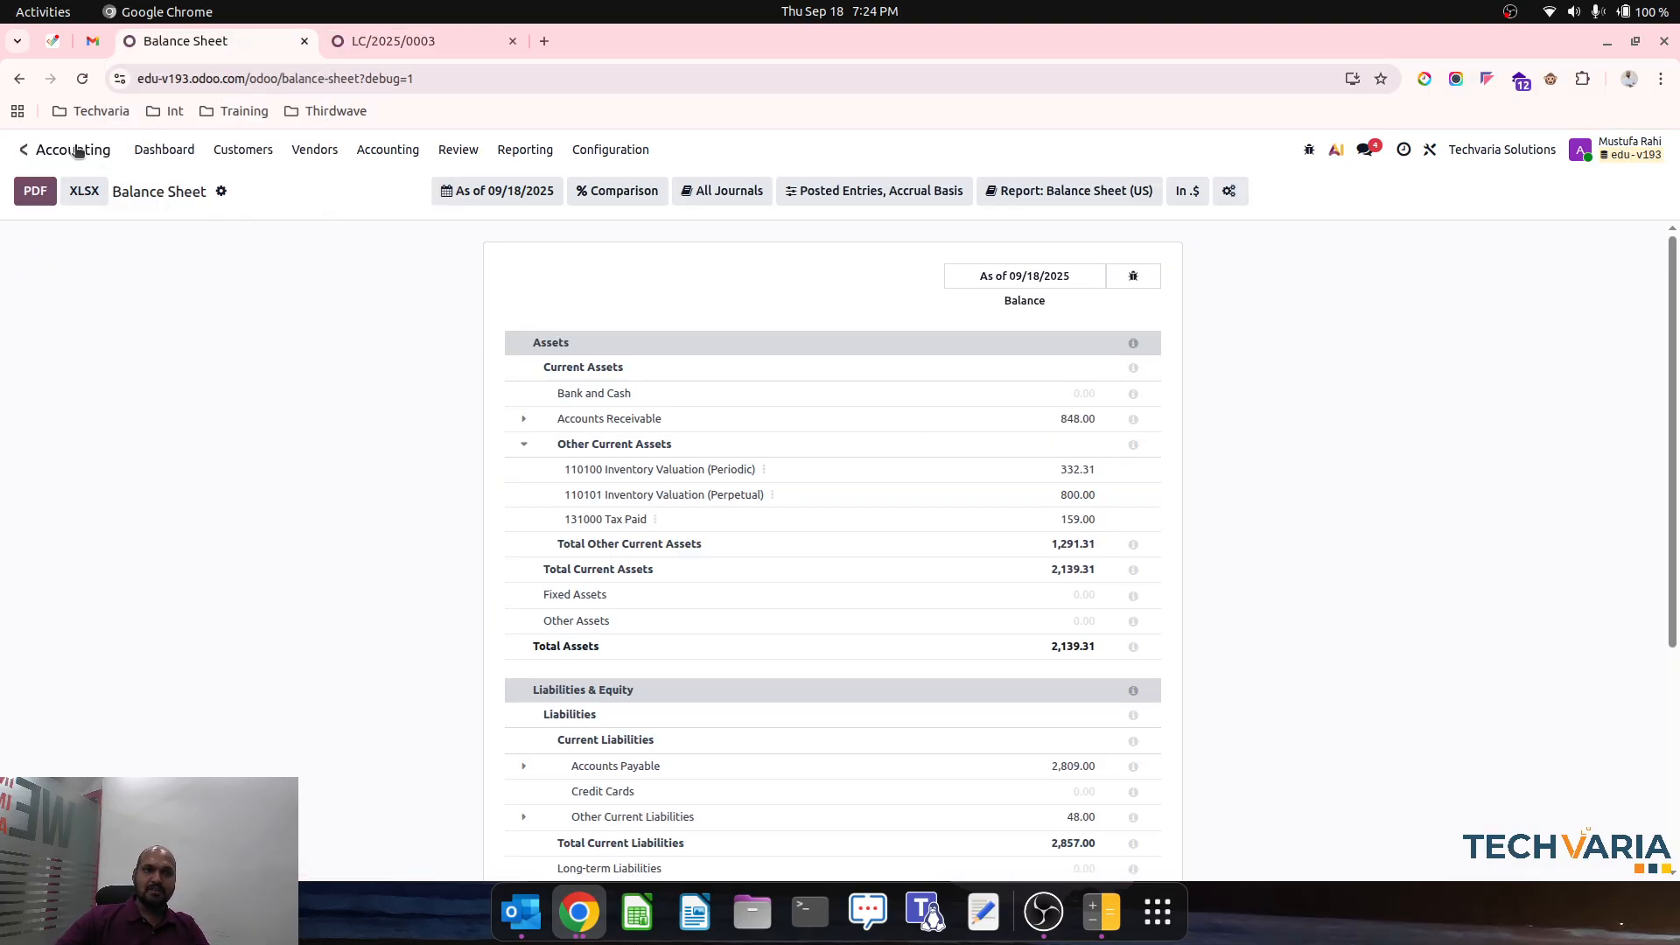
pyautogui.click(24, 149)
pyautogui.write('prod')
pyautogui.press('Return')
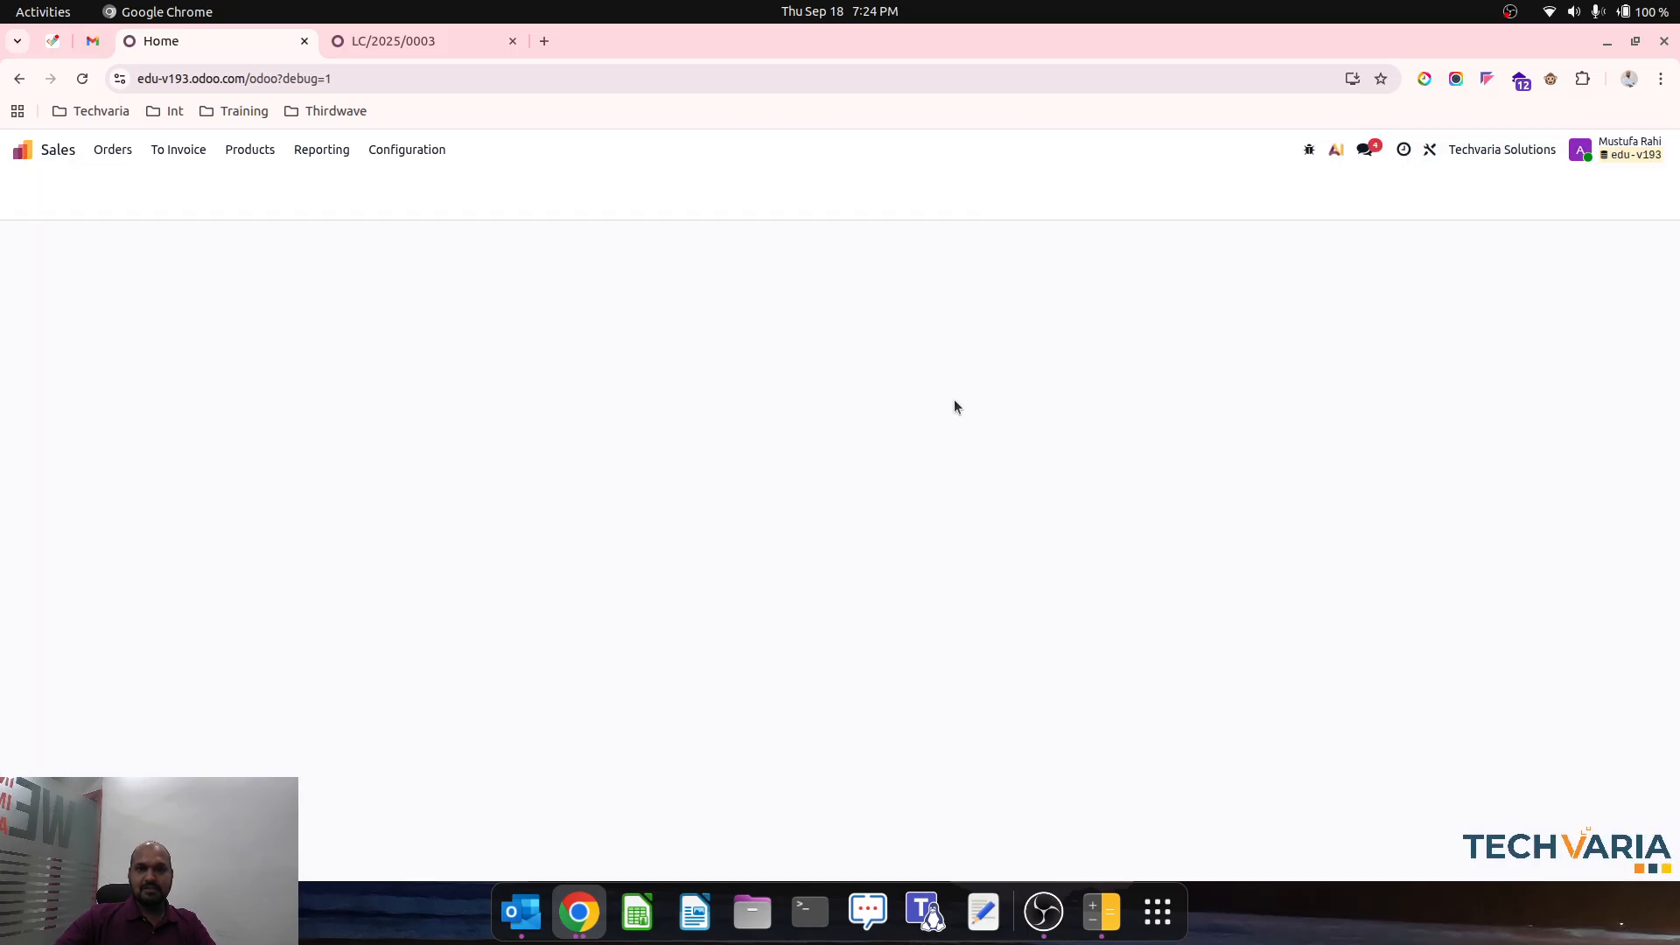
pyautogui.click(1108, 280)
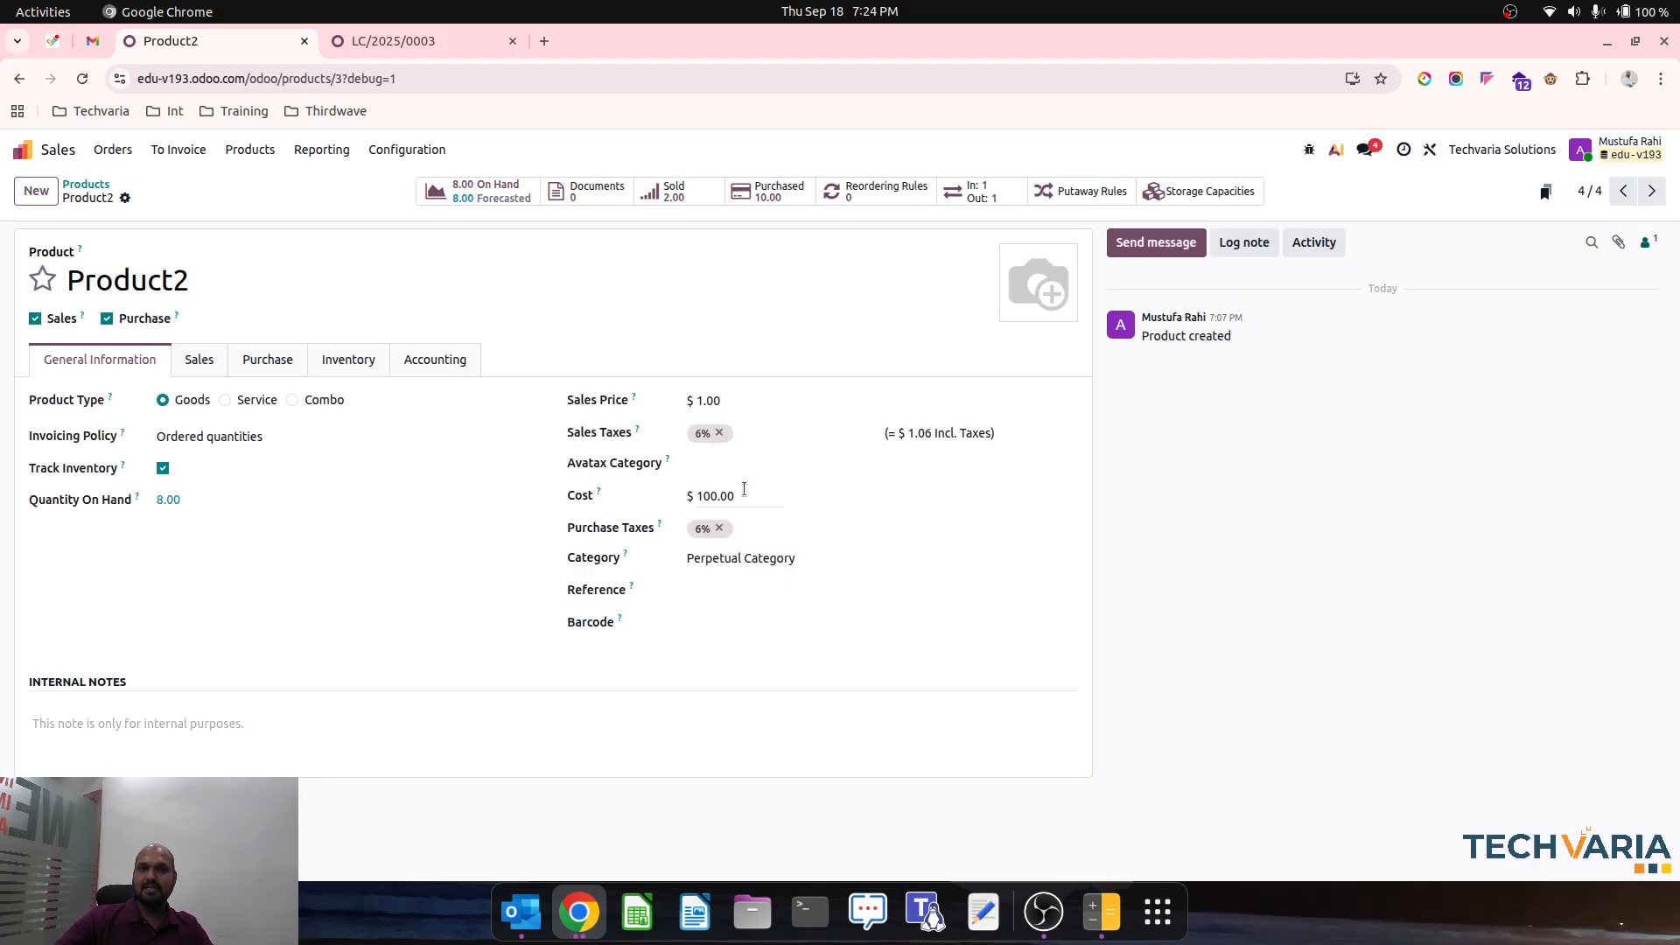
# - Validate landed cost LC/2025/0003, and reload the Product2 record to check its updated cost
pyautogui.click(395, 43)
pyautogui.click(60, 243)
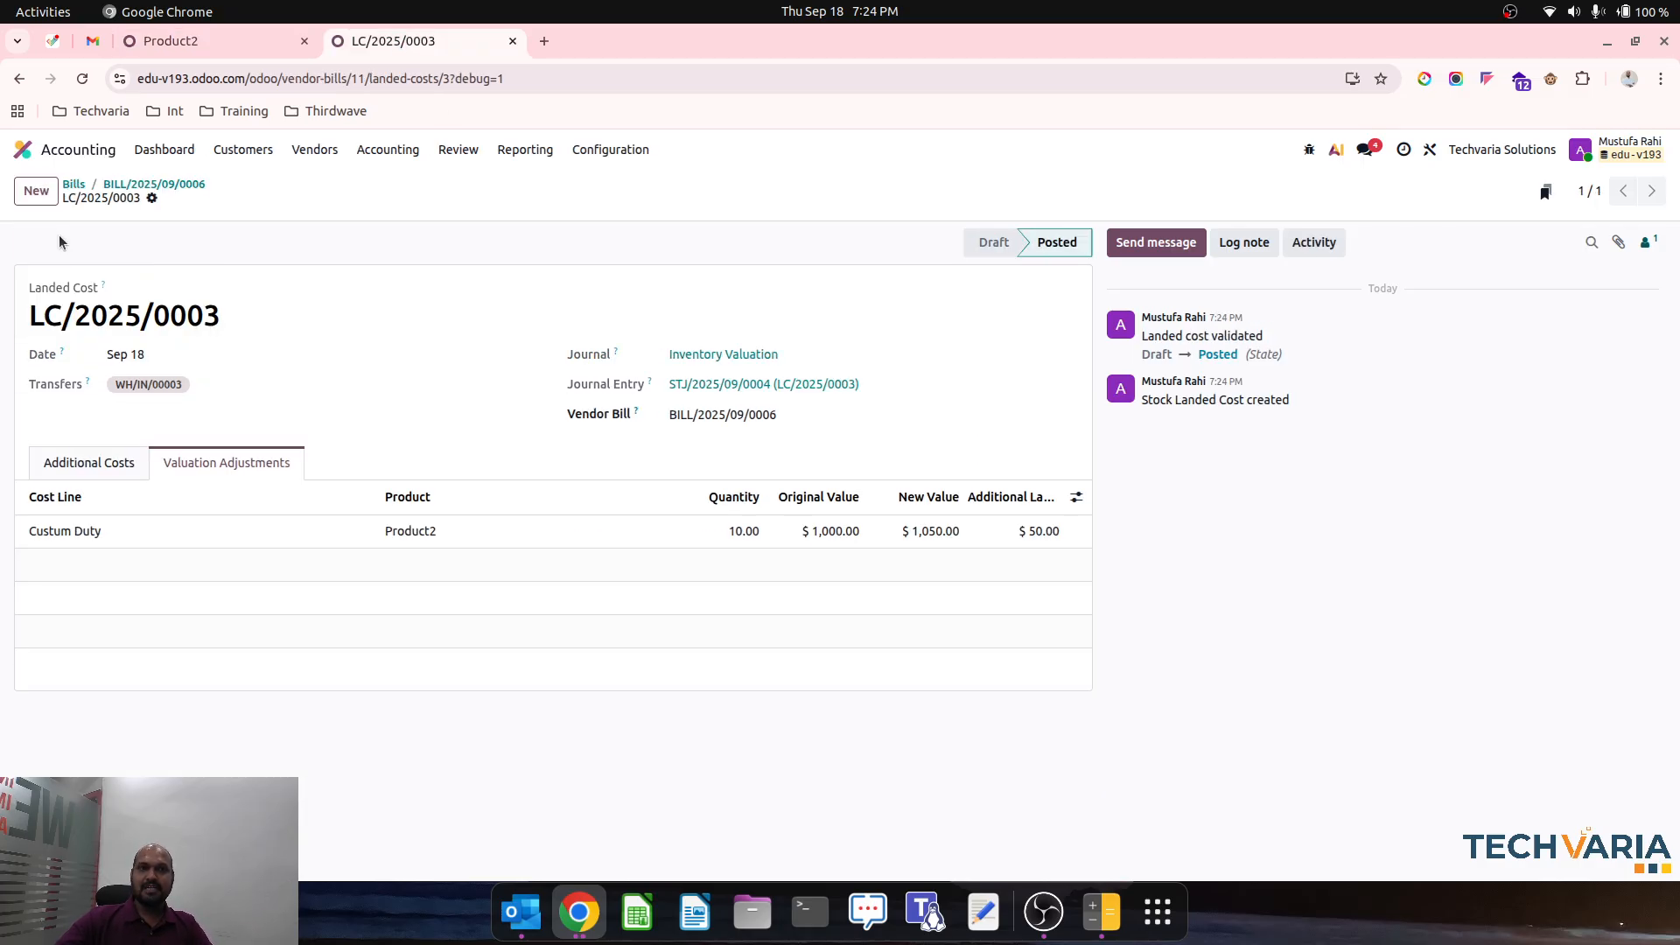
pyautogui.click(202, 46)
pyautogui.click(82, 78)
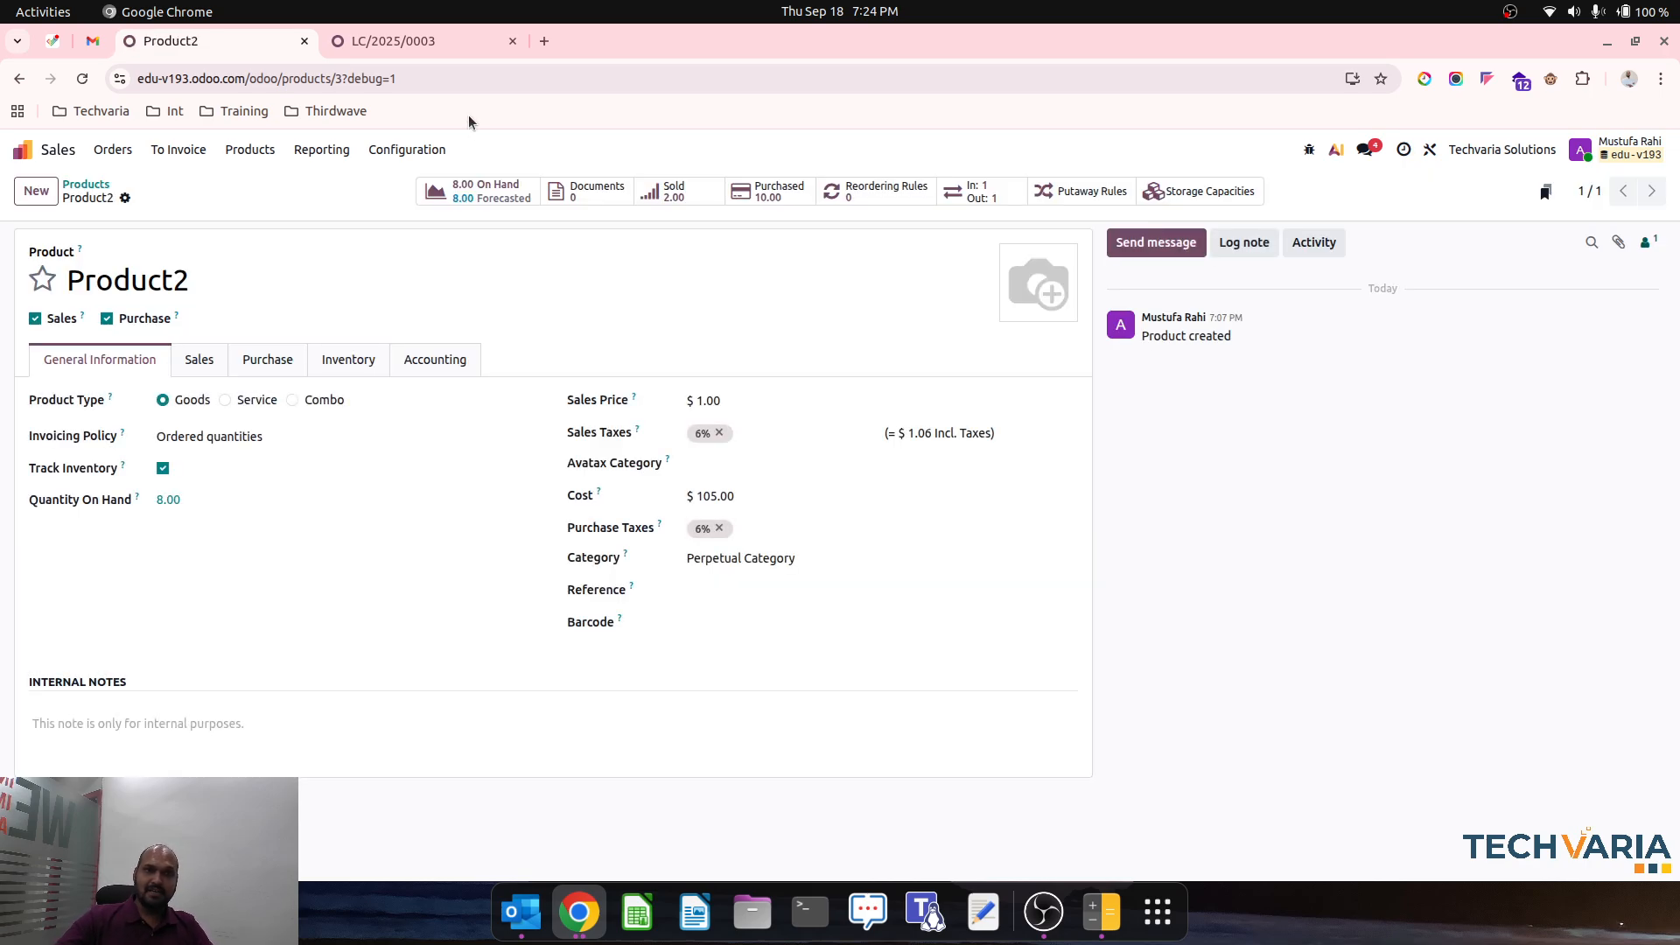
# - Review the customs duty bill, and trace 500000 Cost of Goods Sold from the Profit and Loss report into the General Ledger
pyautogui.click(401, 43)
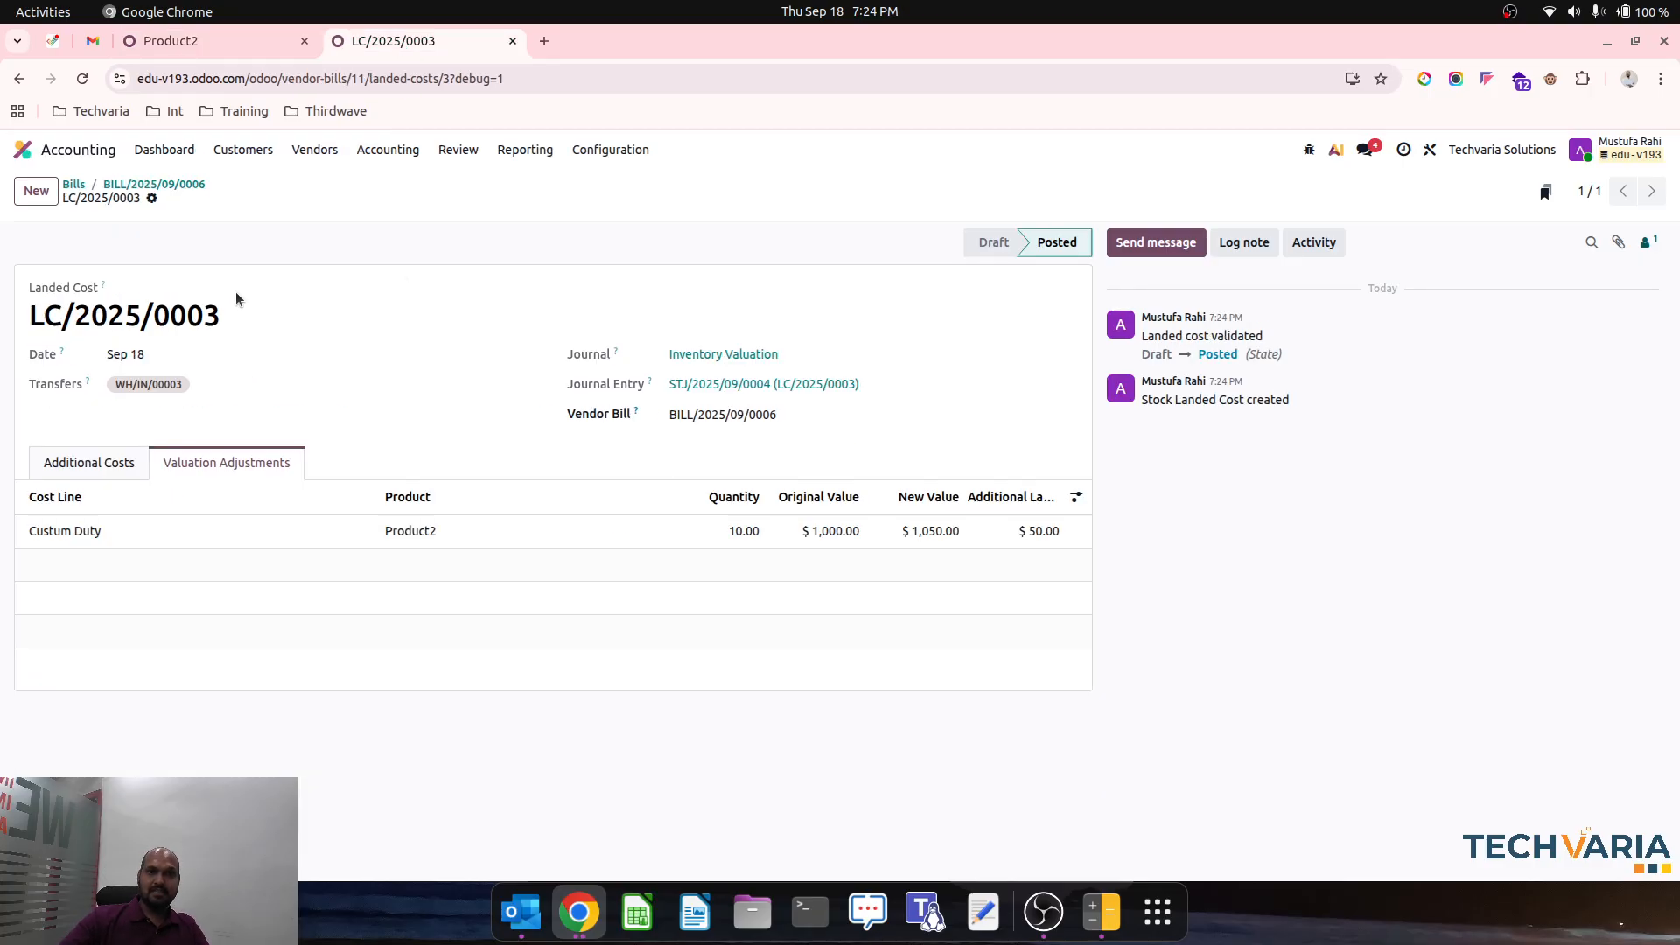
pyautogui.click(176, 185)
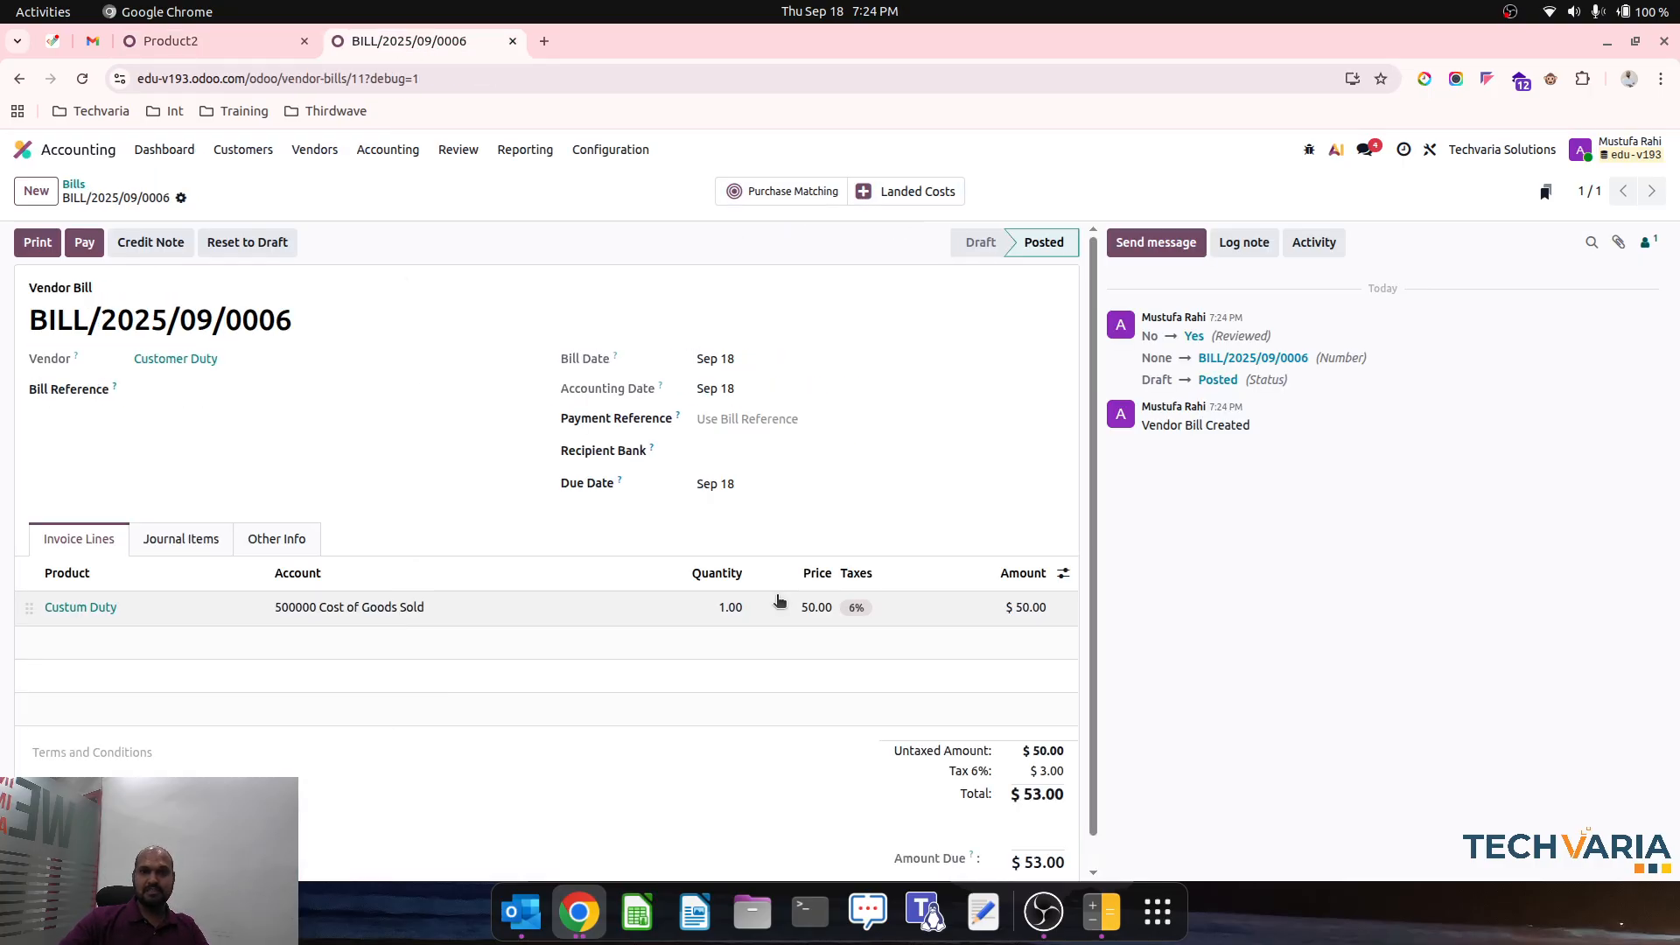
pyautogui.click(525, 150)
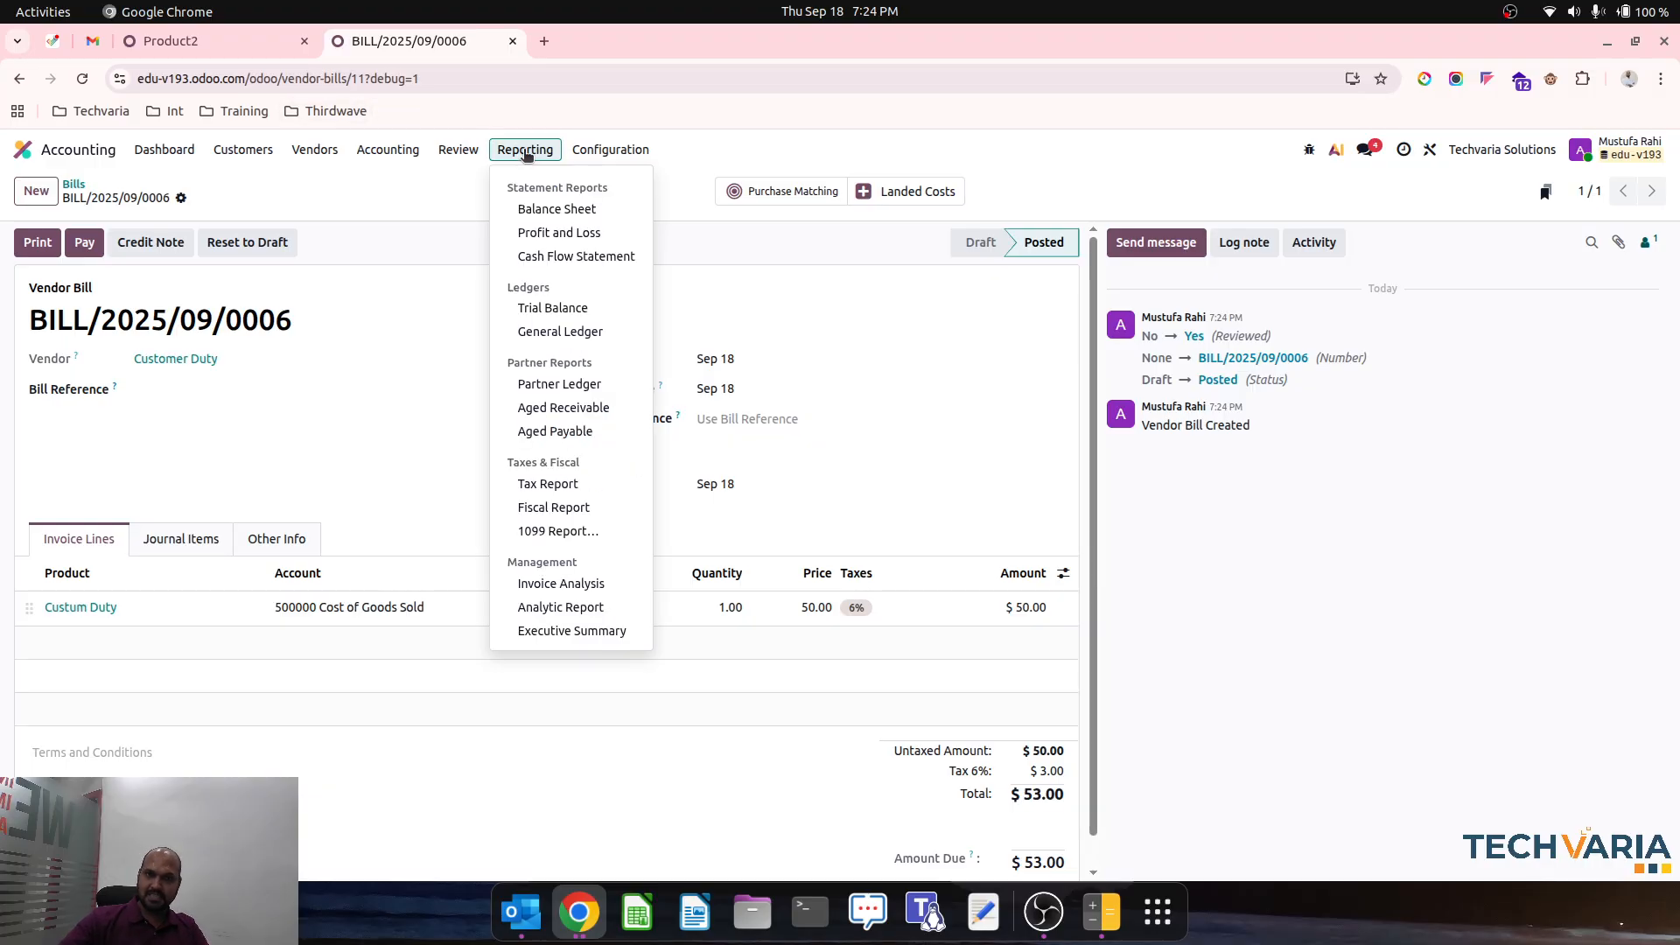
pyautogui.click(564, 233)
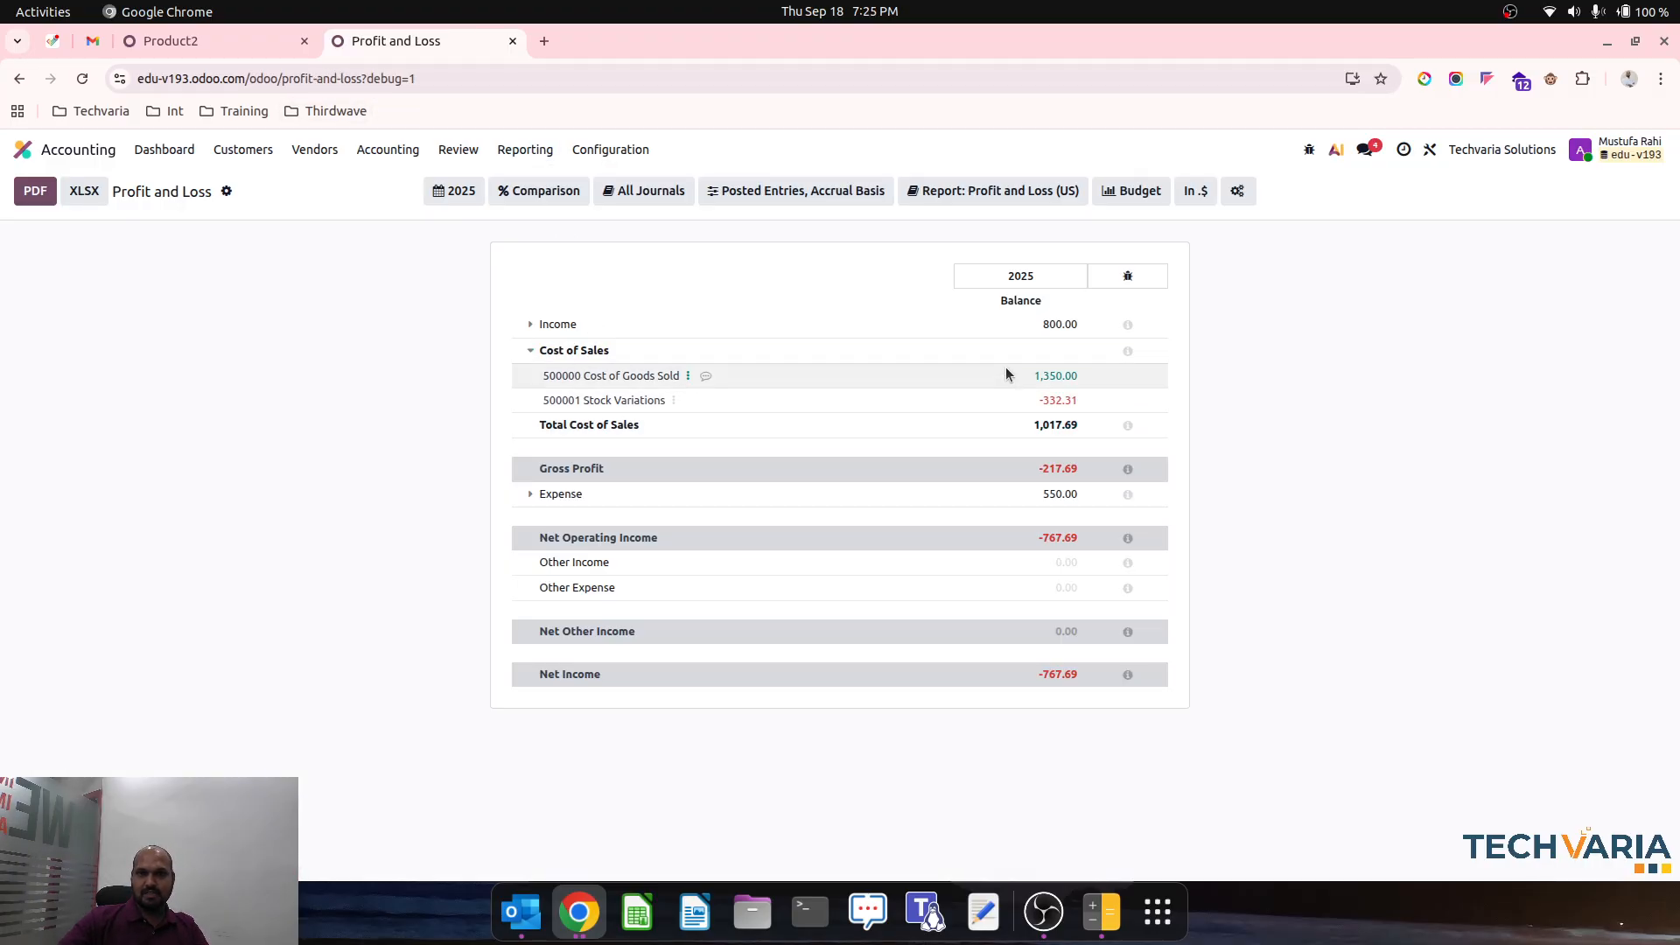
pyautogui.click(688, 375)
pyautogui.click(721, 386)
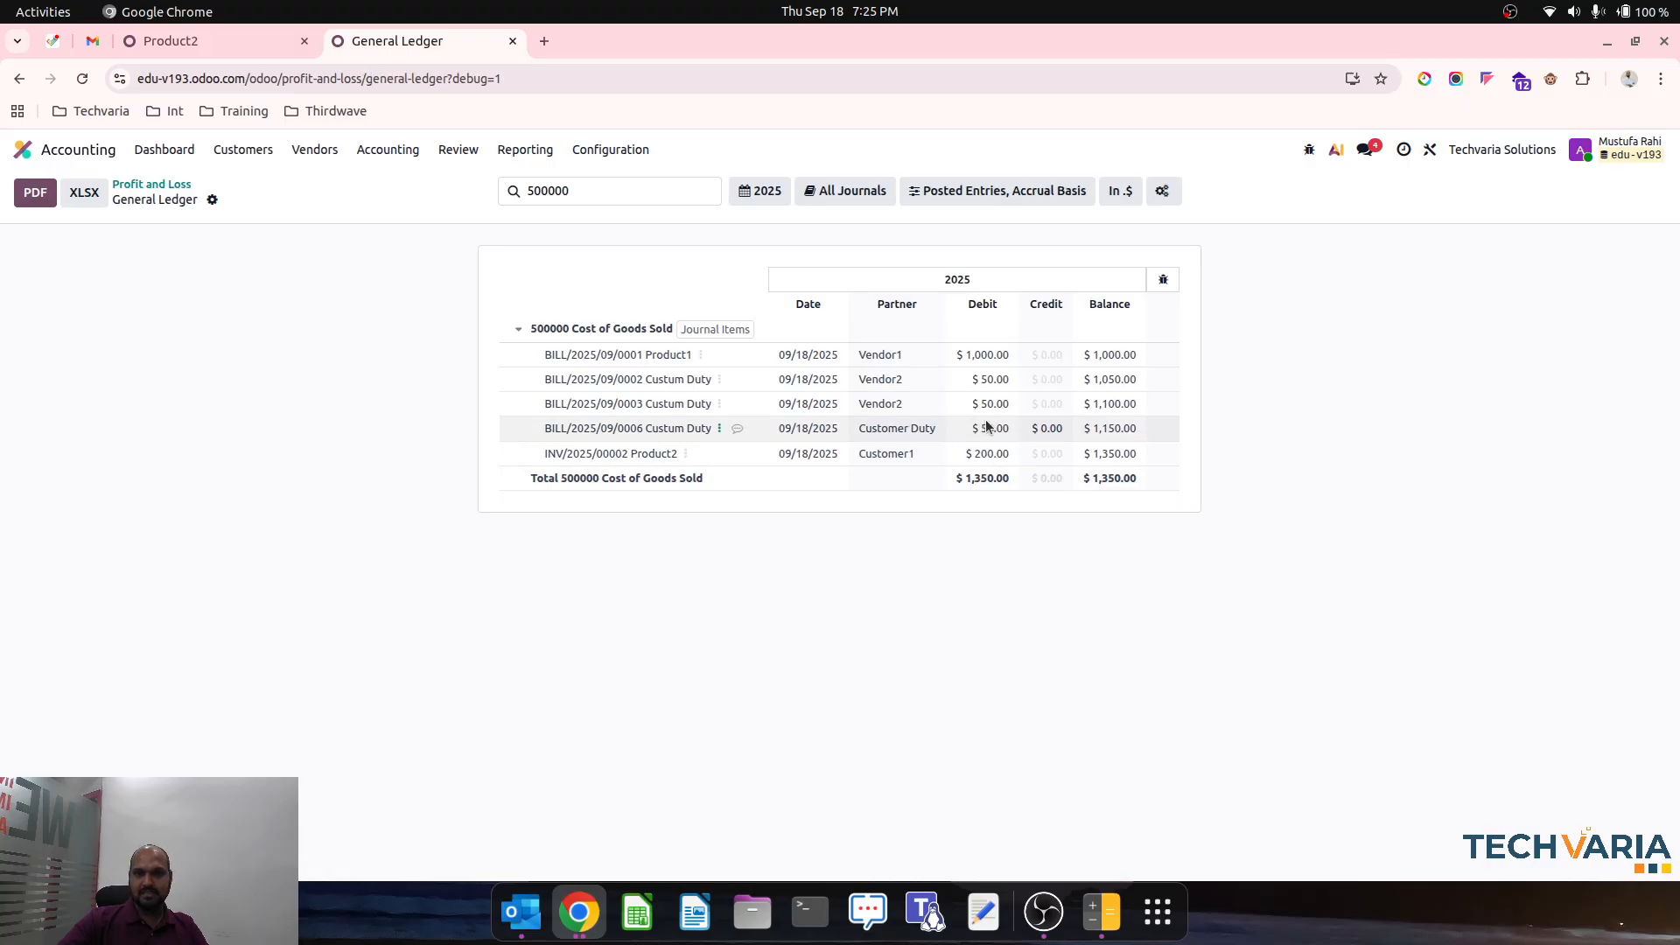
# - Open the Balance Sheet and examine the periodic and perpetual inventory valuation accounts, liabilities and equity
pyautogui.click(503, 149)
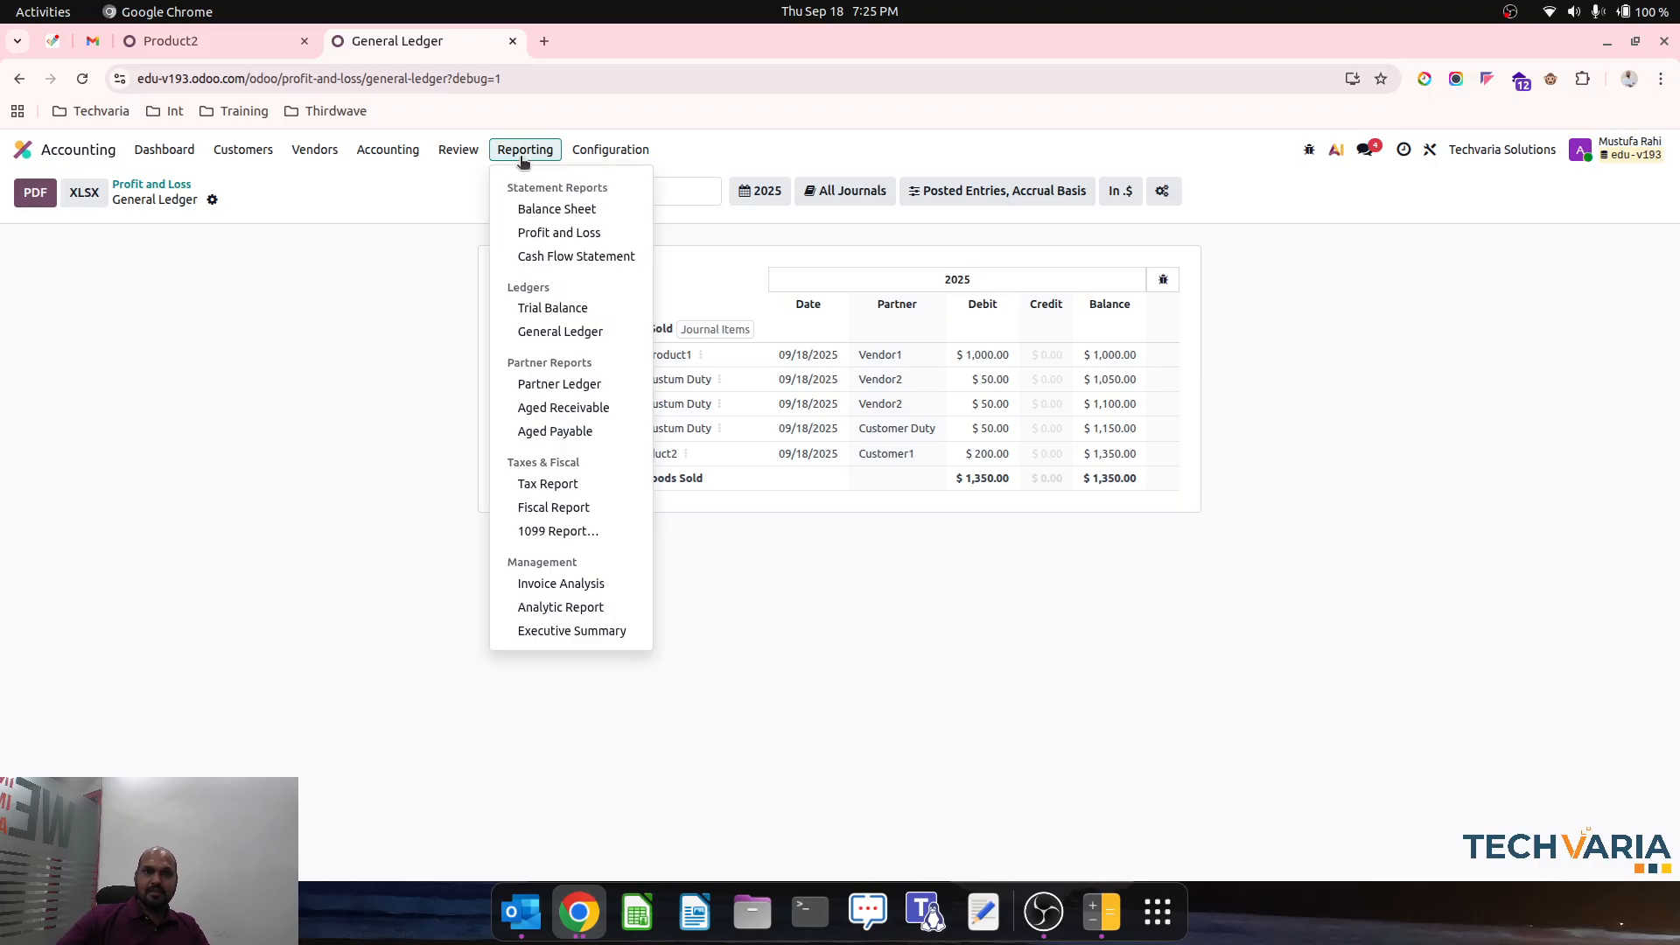
pyautogui.click(581, 210)
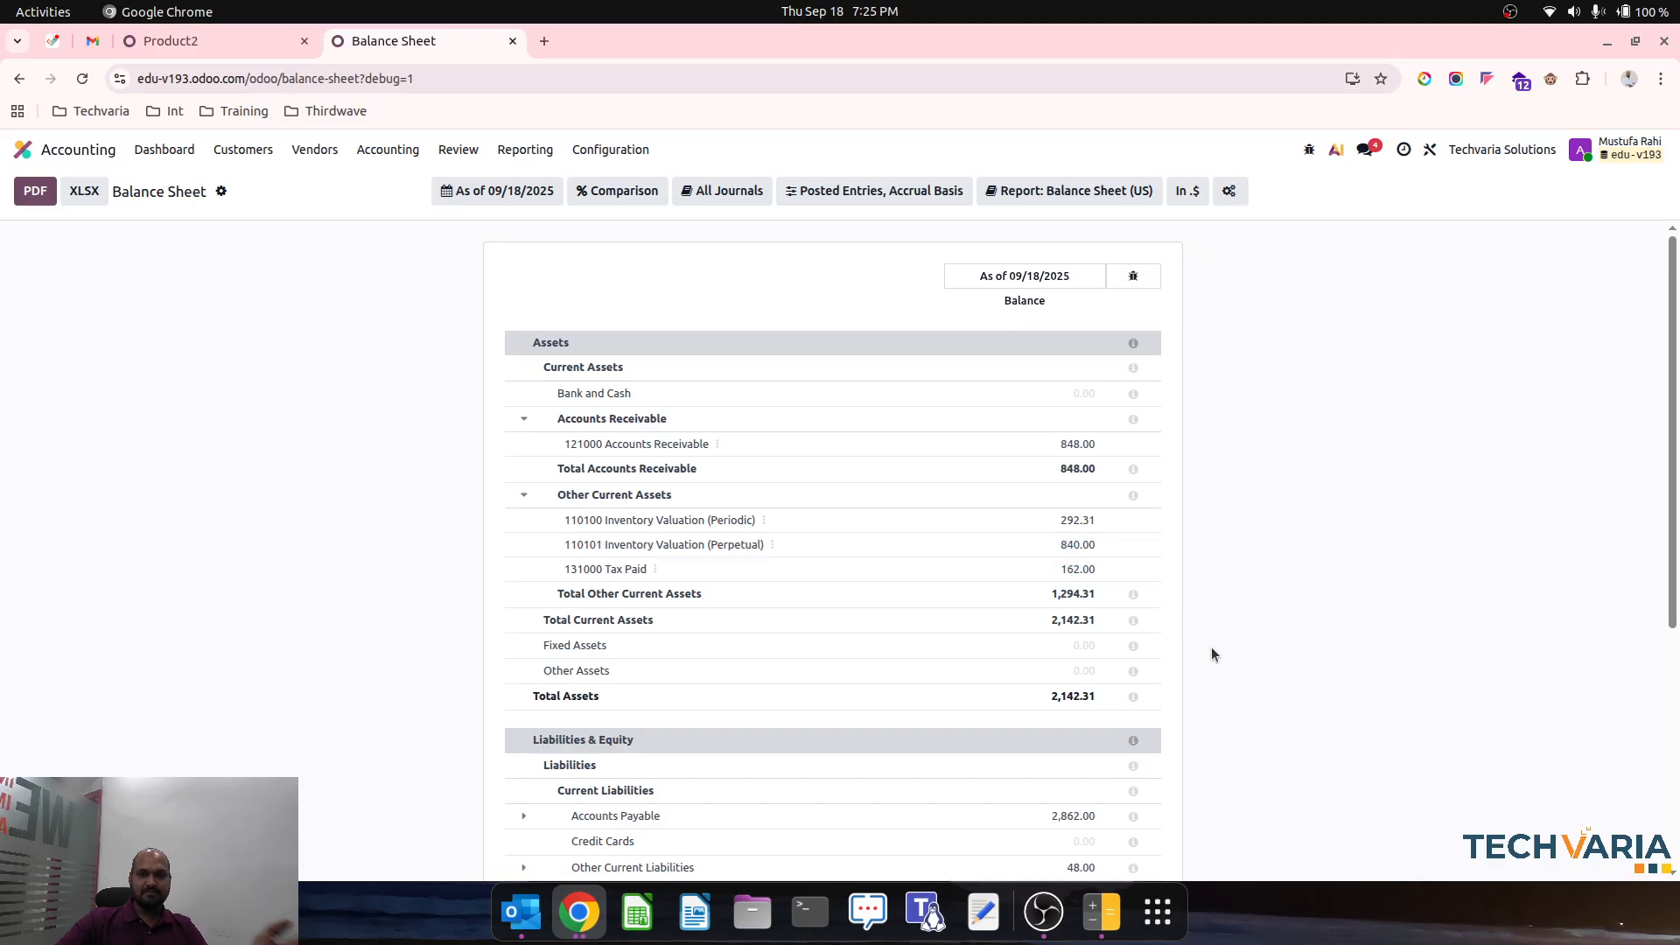
pyautogui.scroll(-4, 1211, 654)
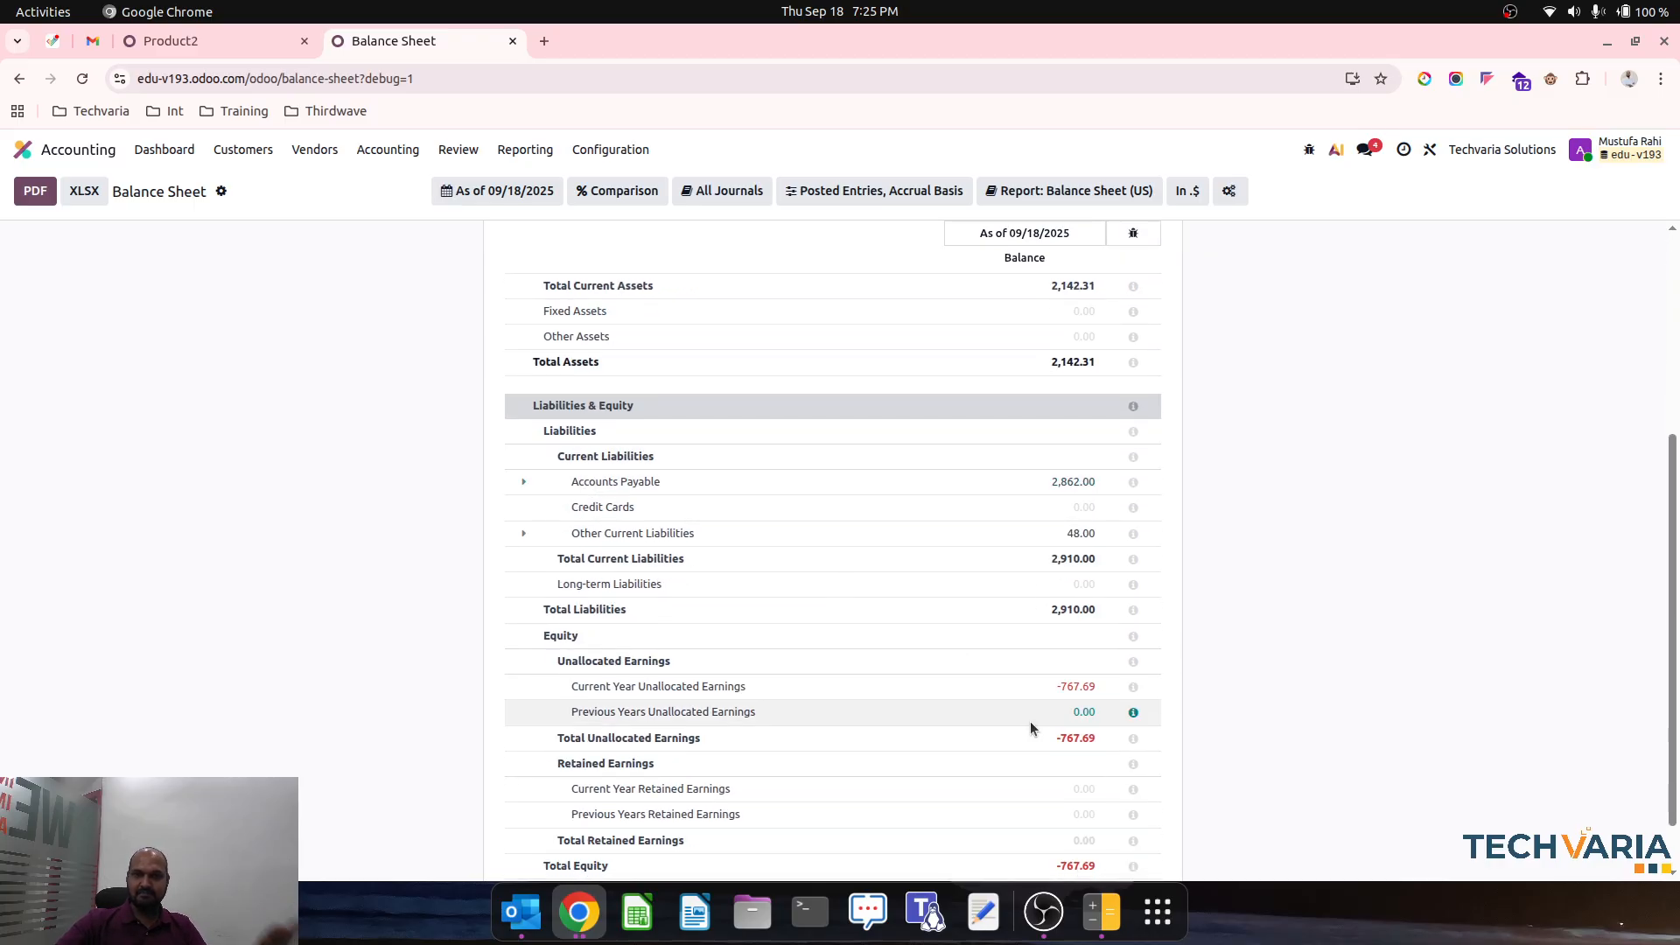
pyautogui.scroll(4, 1267, 698)
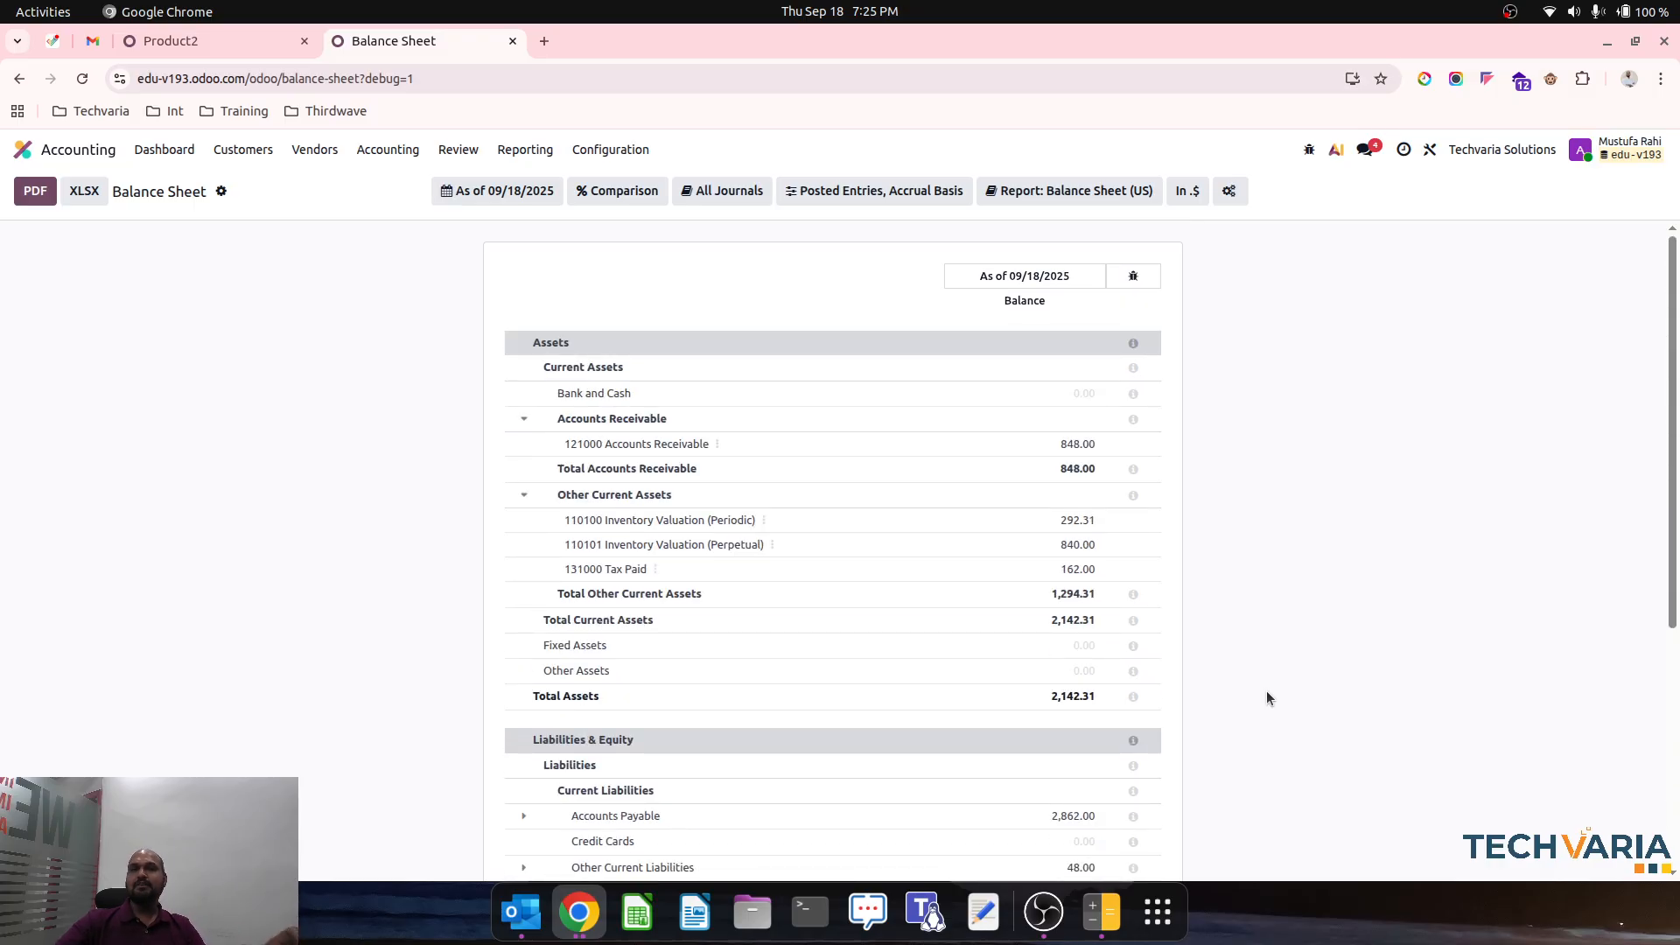
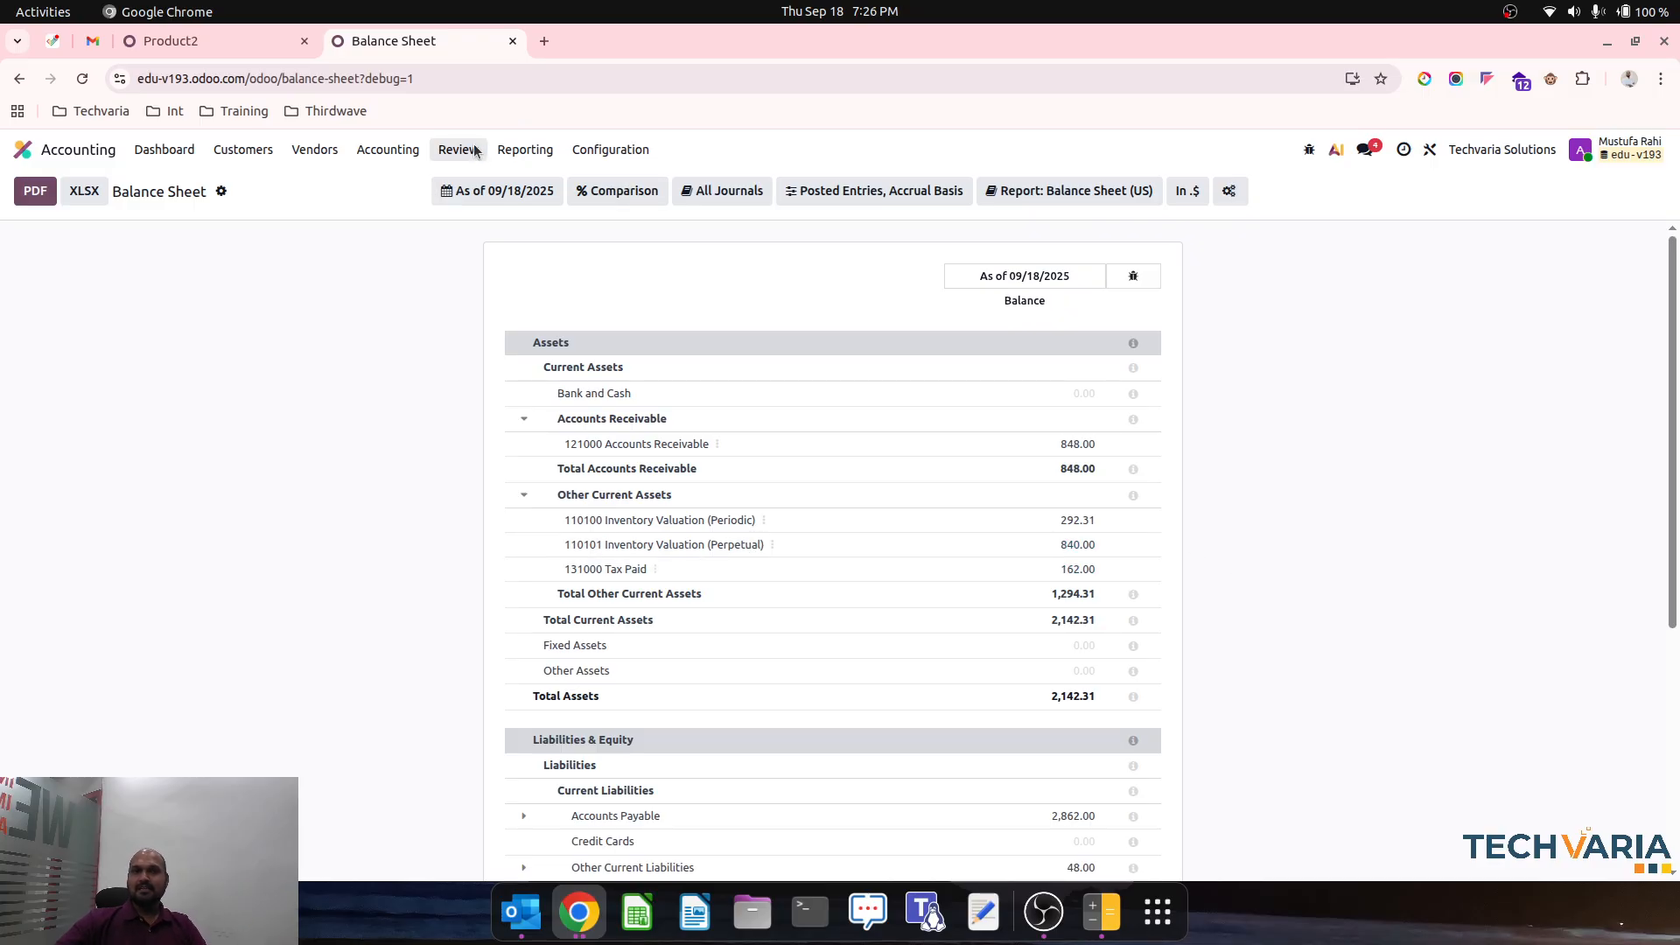
# - Open customer invoice INV/2025/00002 and examine its journal items
pyautogui.click(240, 149)
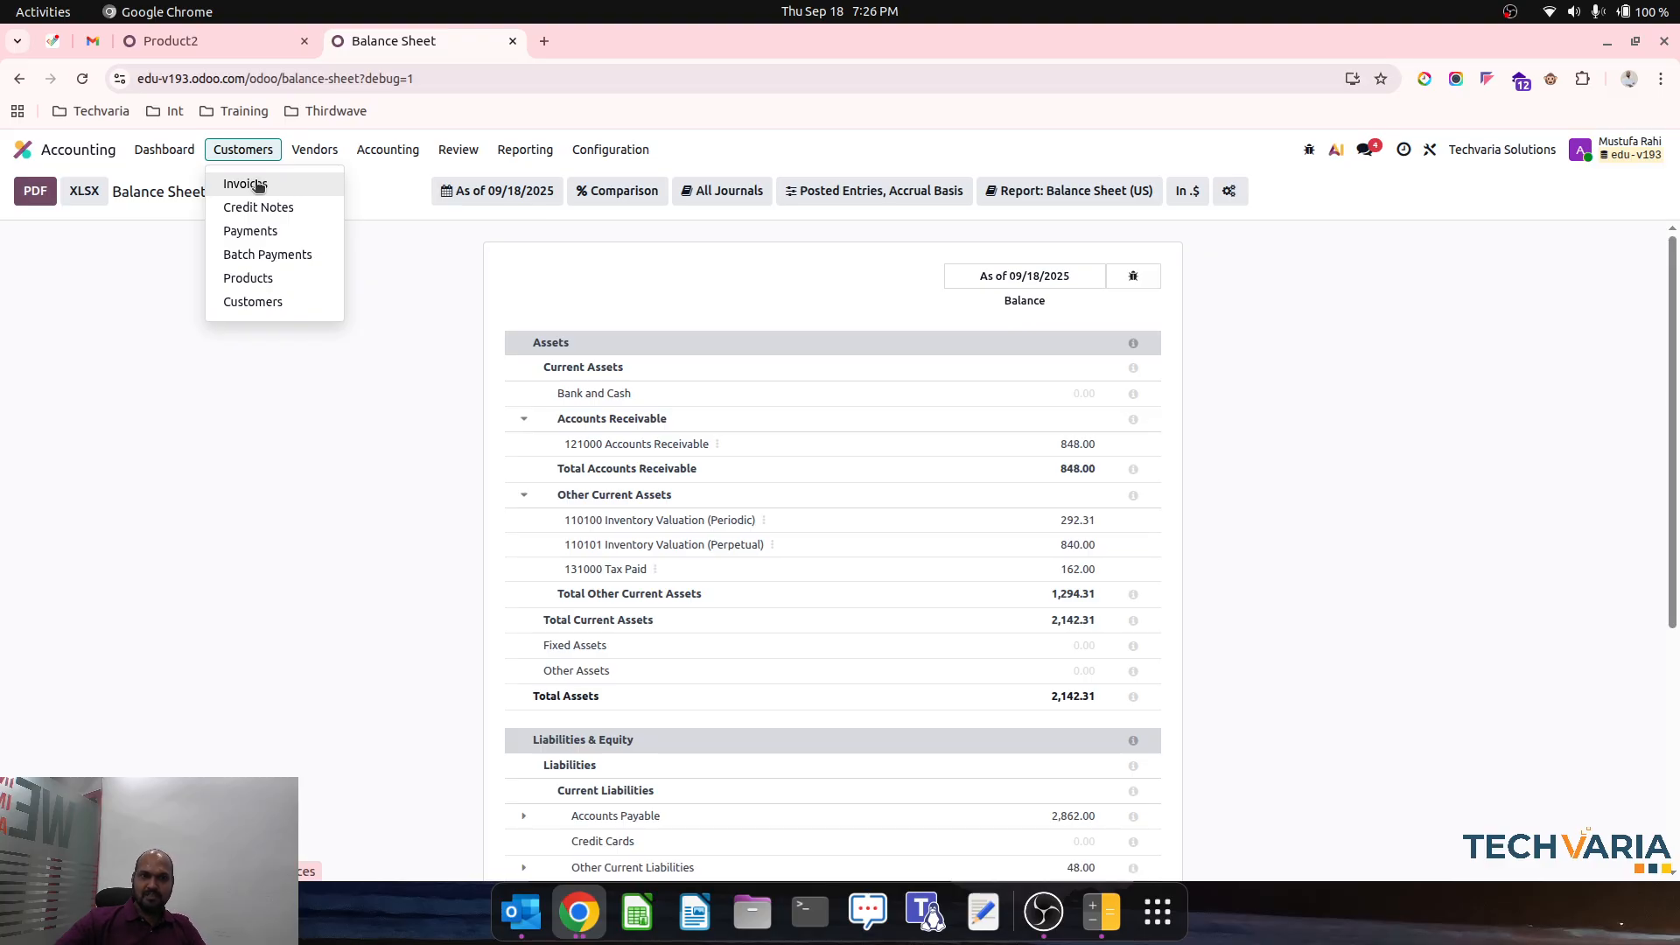
pyautogui.click(246, 184)
pyautogui.click(214, 274)
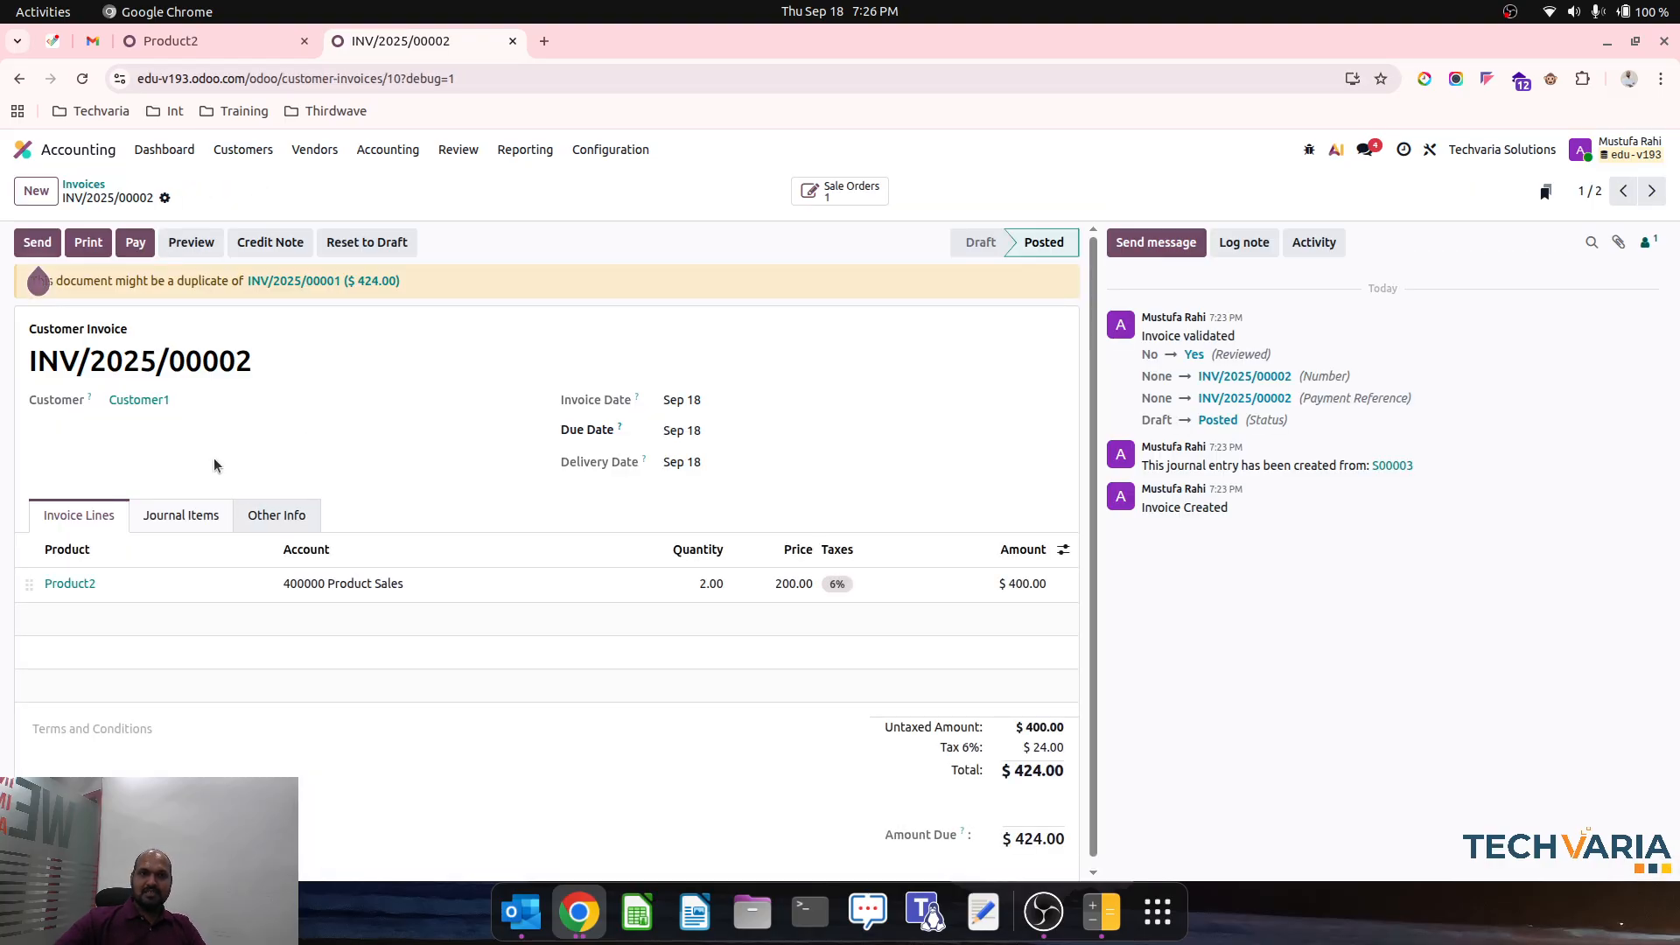
pyautogui.click(181, 516)
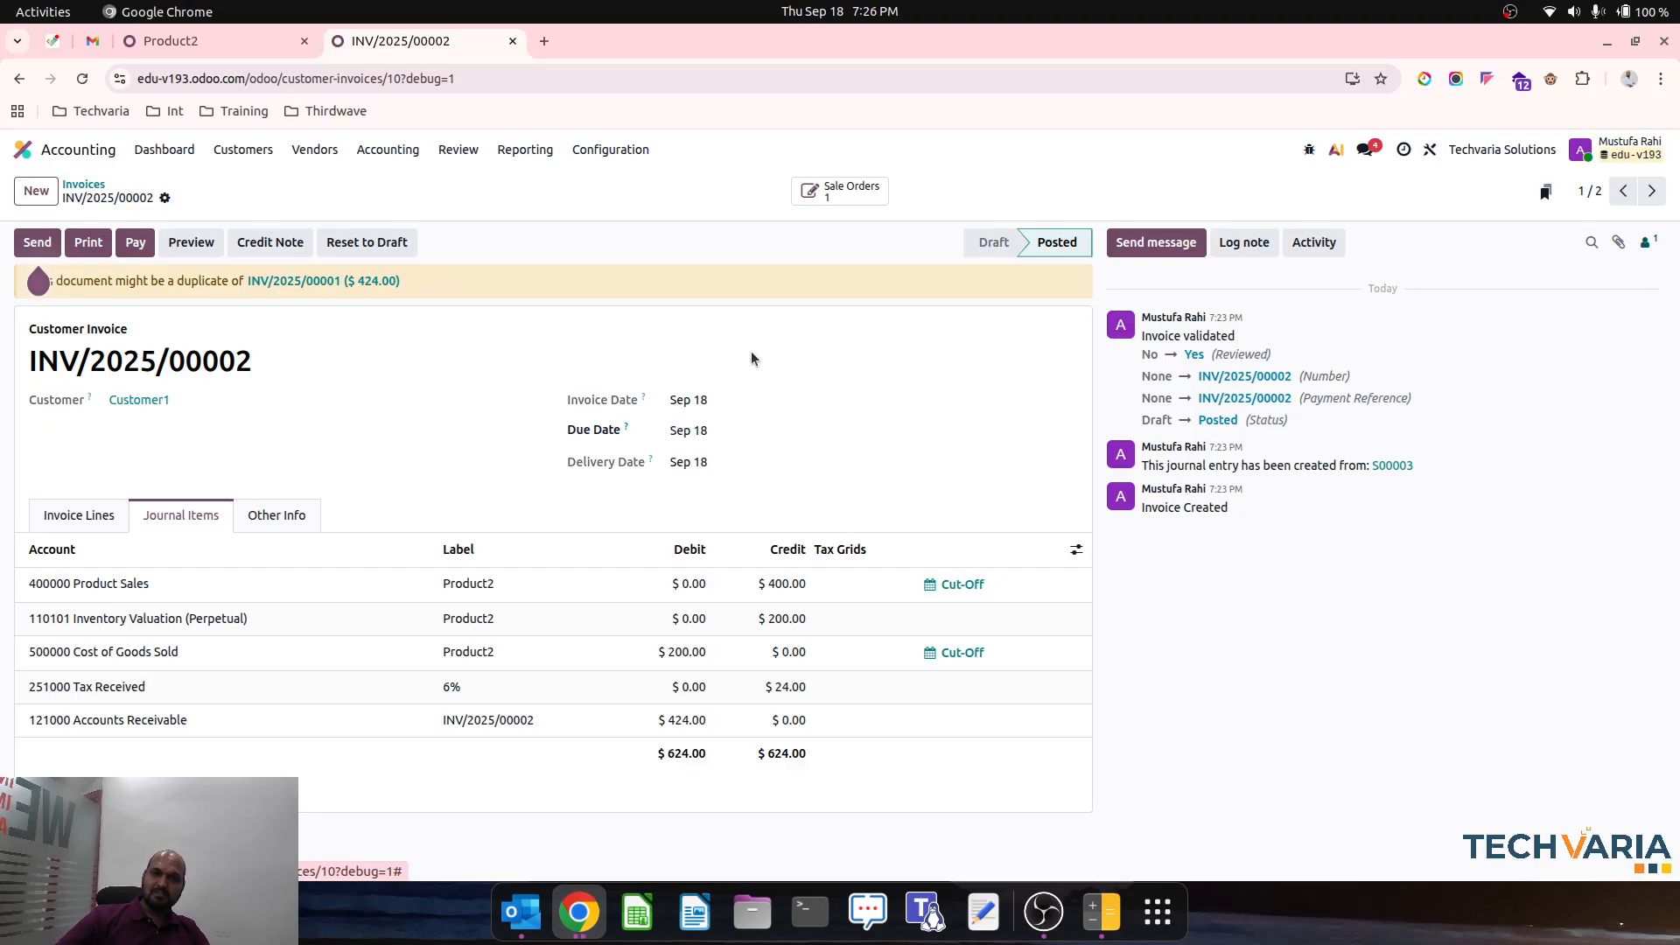
# - Return to the Profit and Loss report and open the General Ledger entries for 500000 Cost of Goods Sold
pyautogui.click(508, 149)
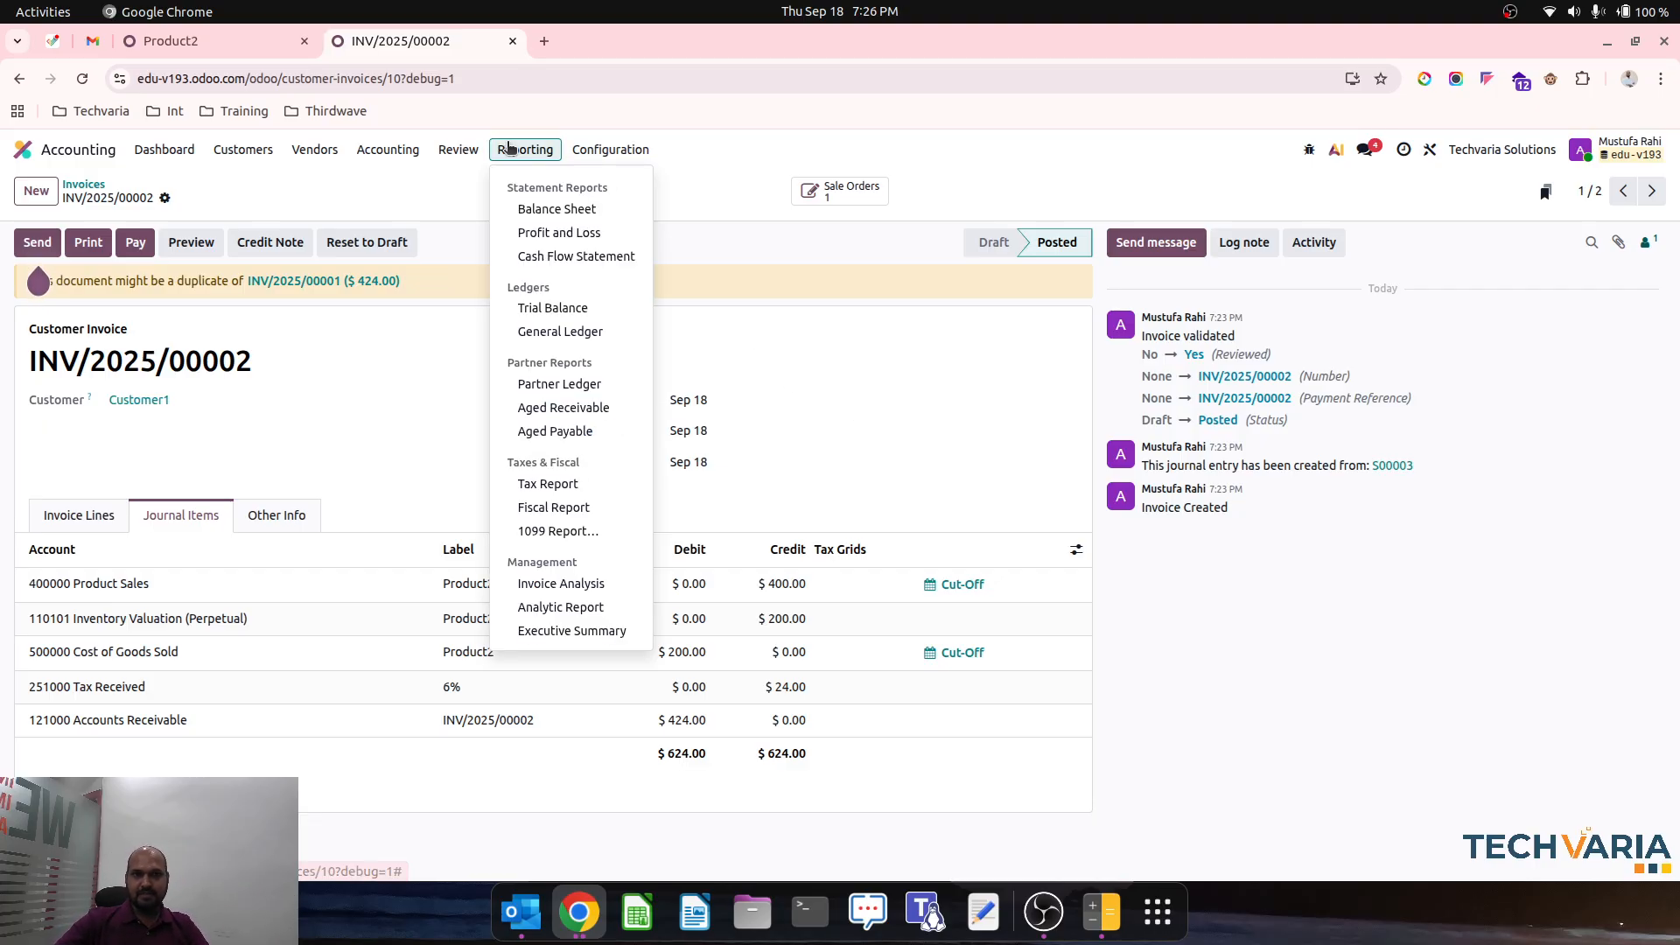
pyautogui.click(525, 228)
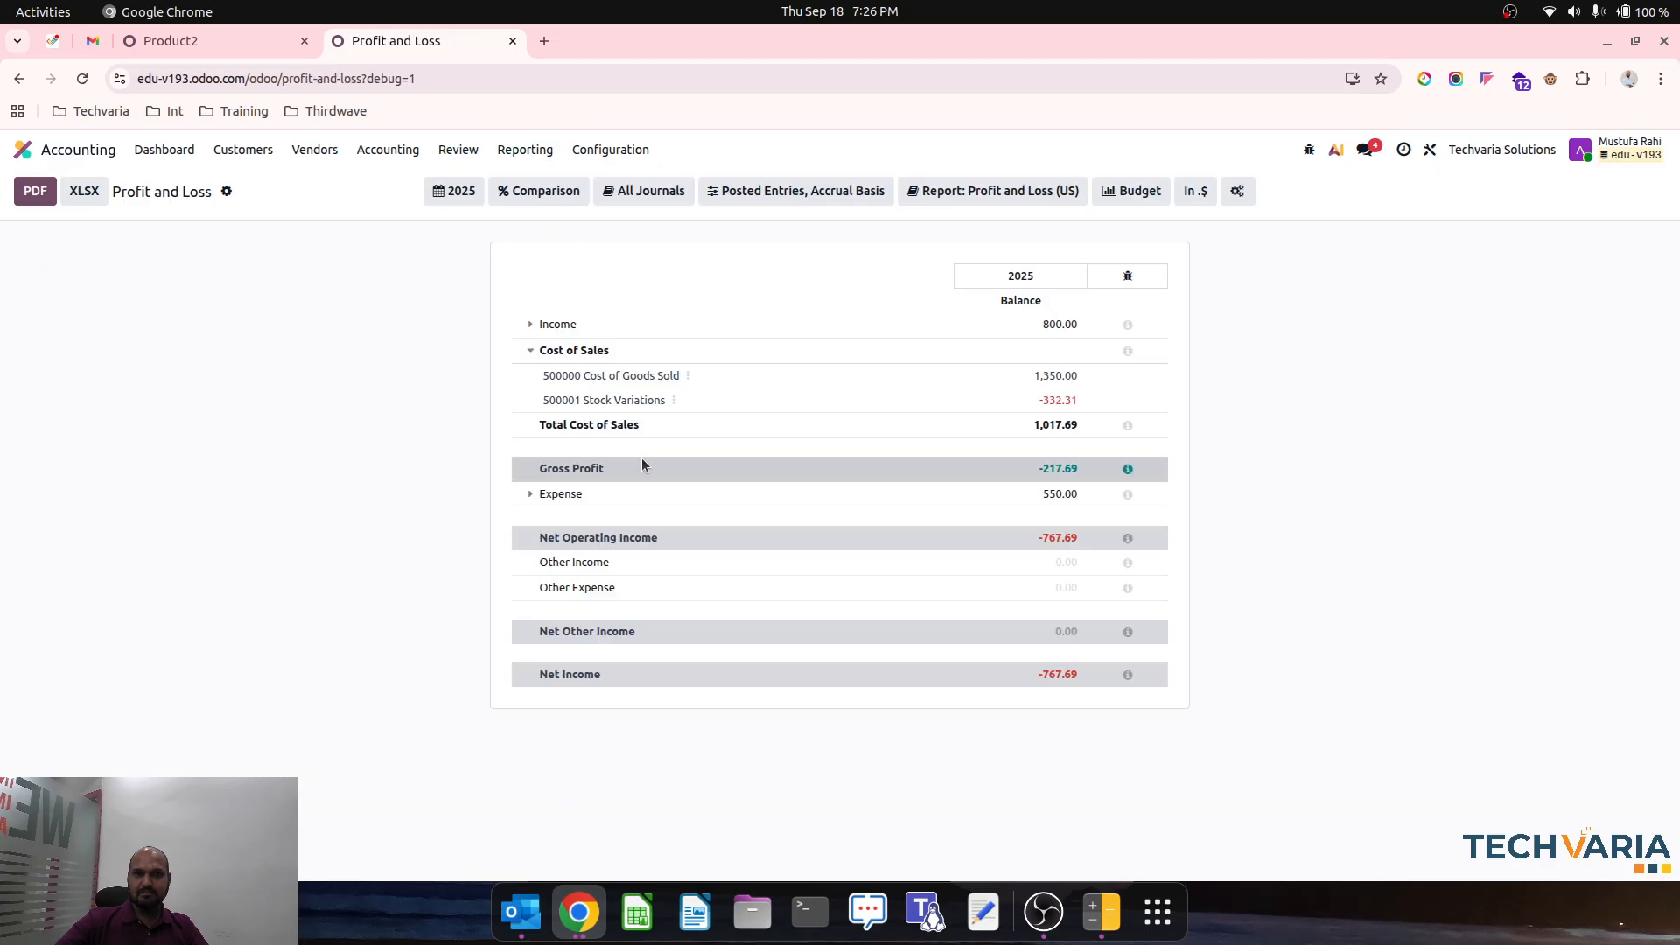
pyautogui.click(688, 375)
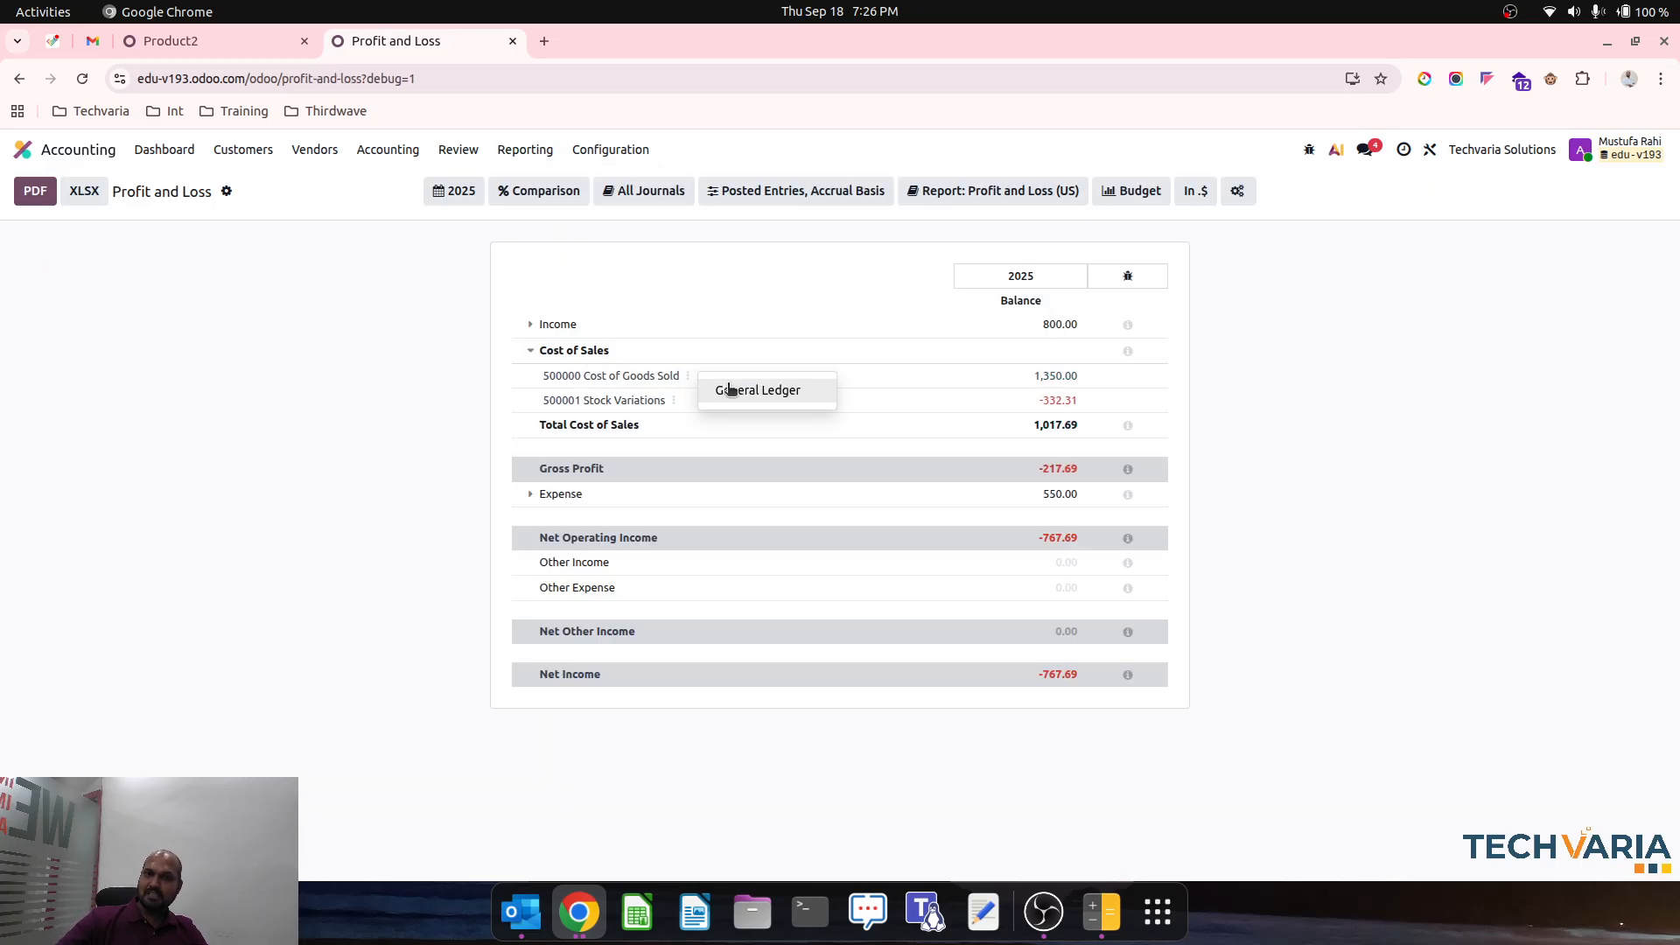
pyautogui.click(730, 389)
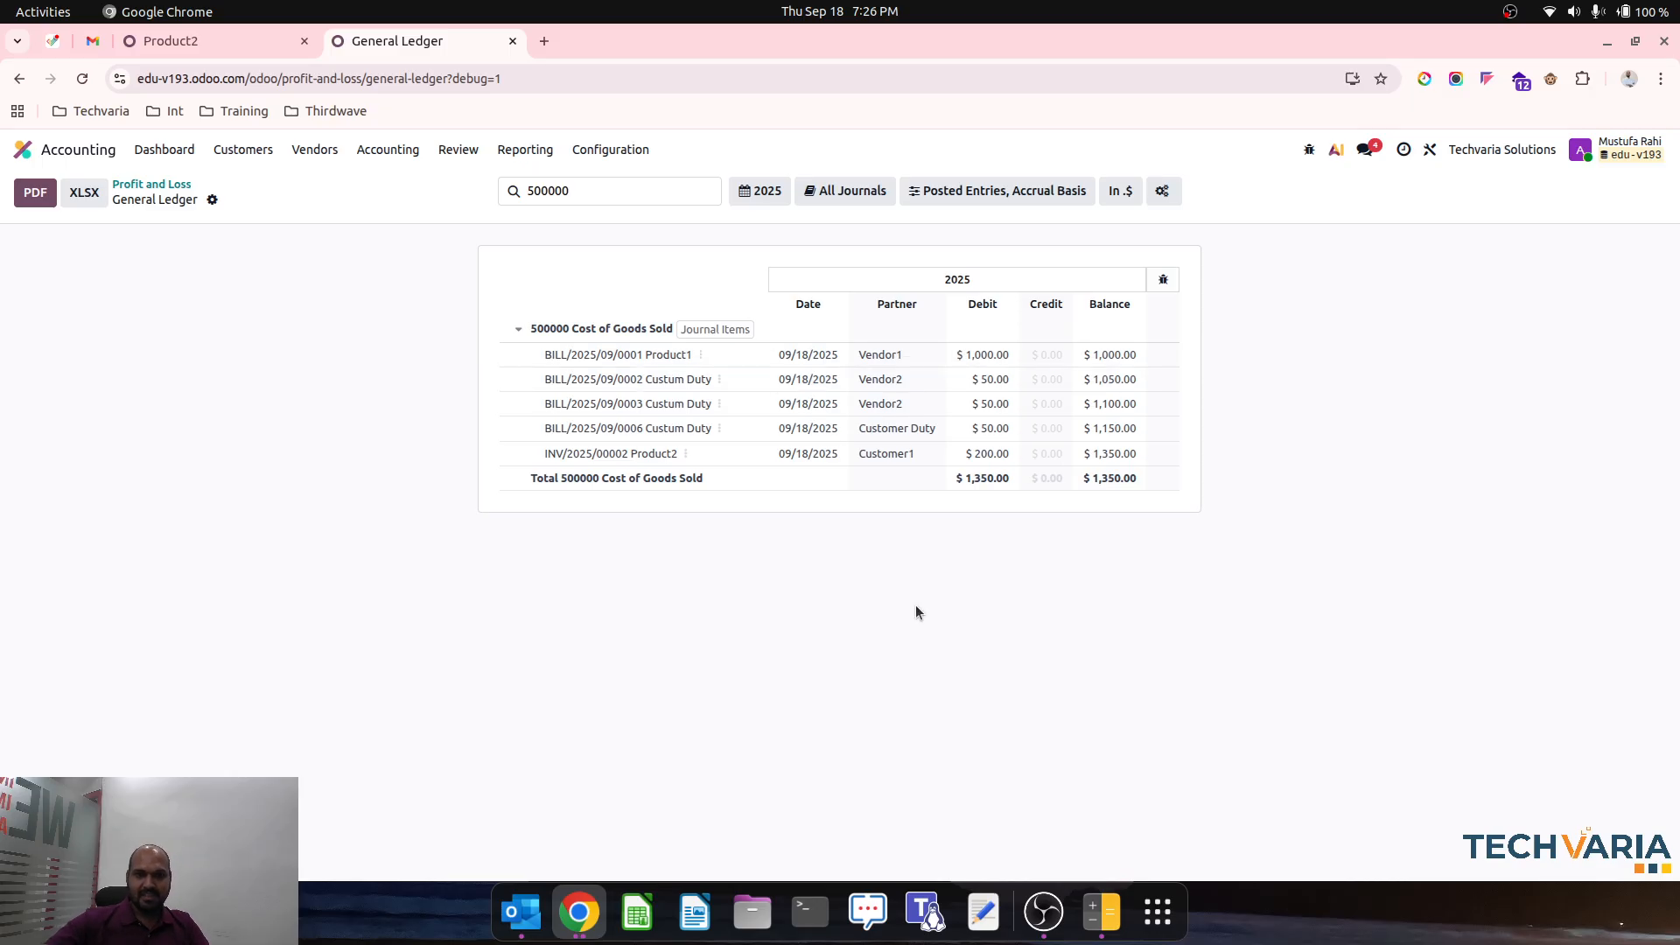